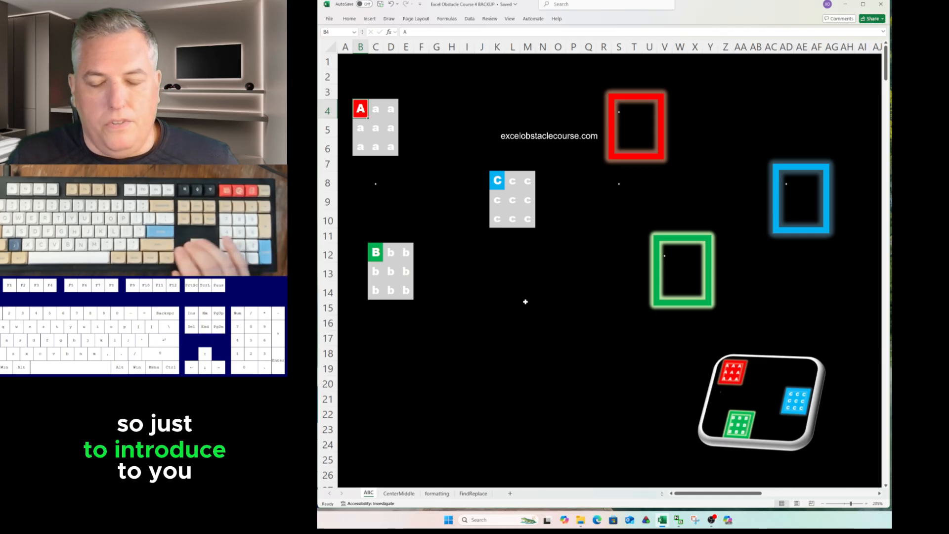
key("Left")
key("Right")
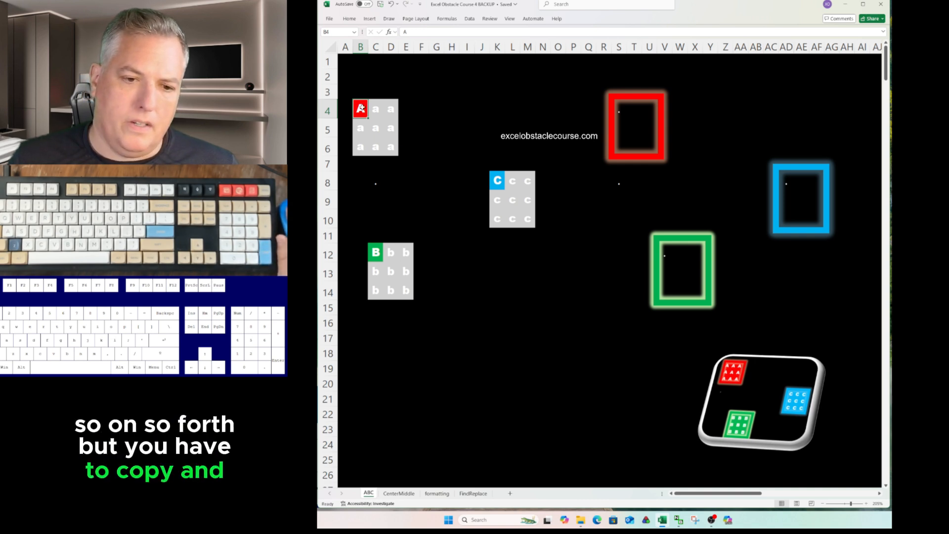
left_click_drag(365, 113, 391, 149)
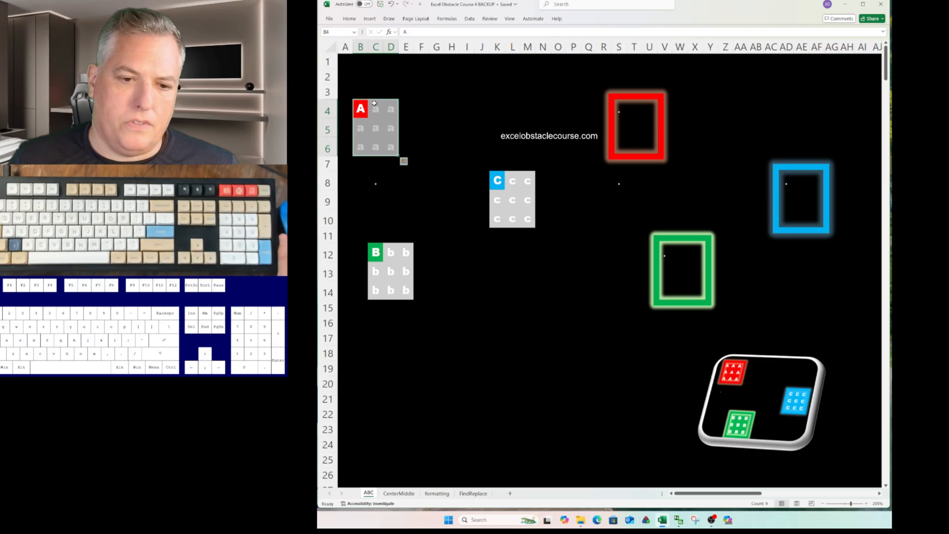
left_click(358, 109)
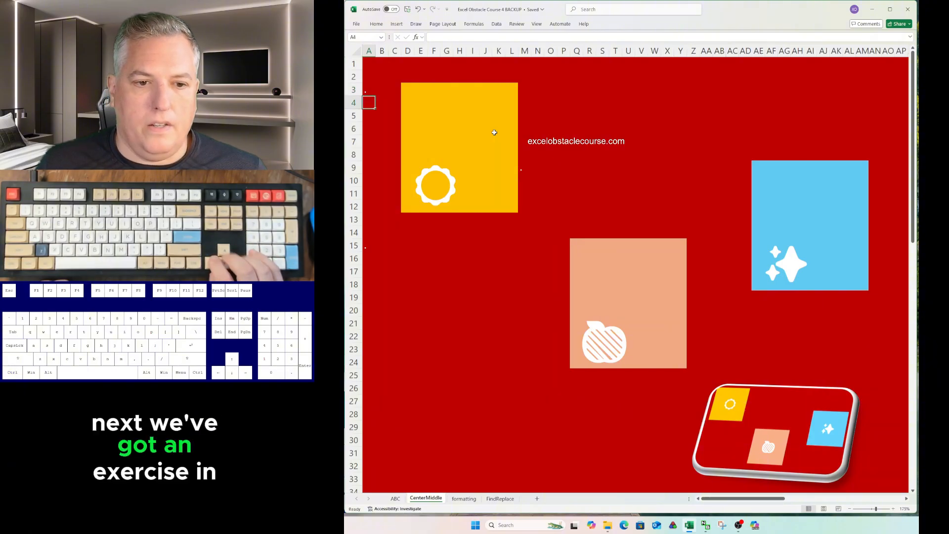
Step the selection onto the yellow merged block at D3 on the CenterMiddle sheet to examine how it behaves as one cell.
key("Right")
key("Right")
key("Right")
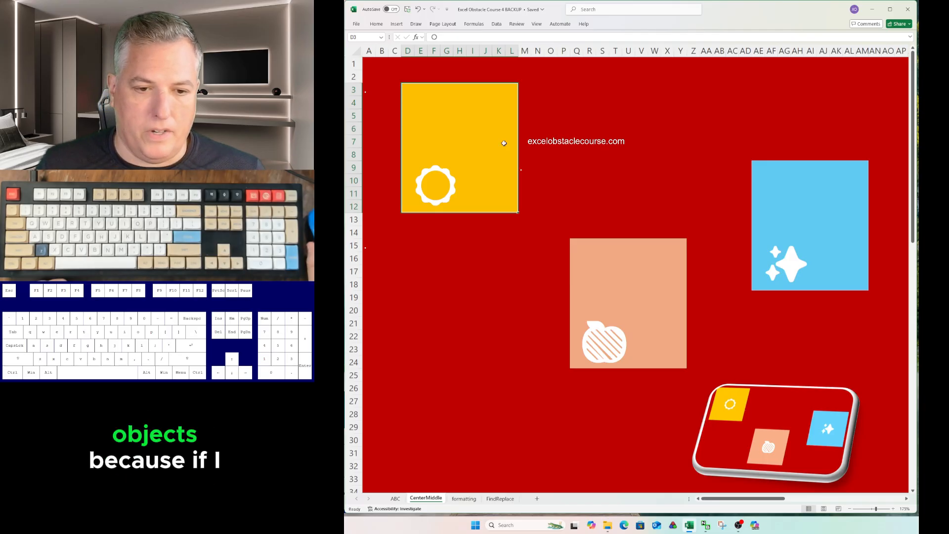
left_click(602, 137)
key("Left")
key("Left")
key("Left")
key("Left")
key("Left")
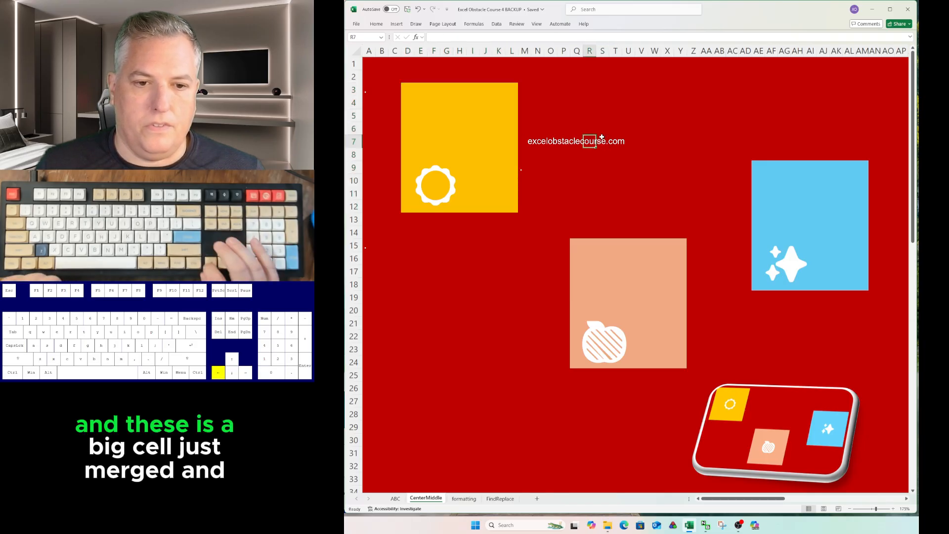
key("Left")
key("Left")
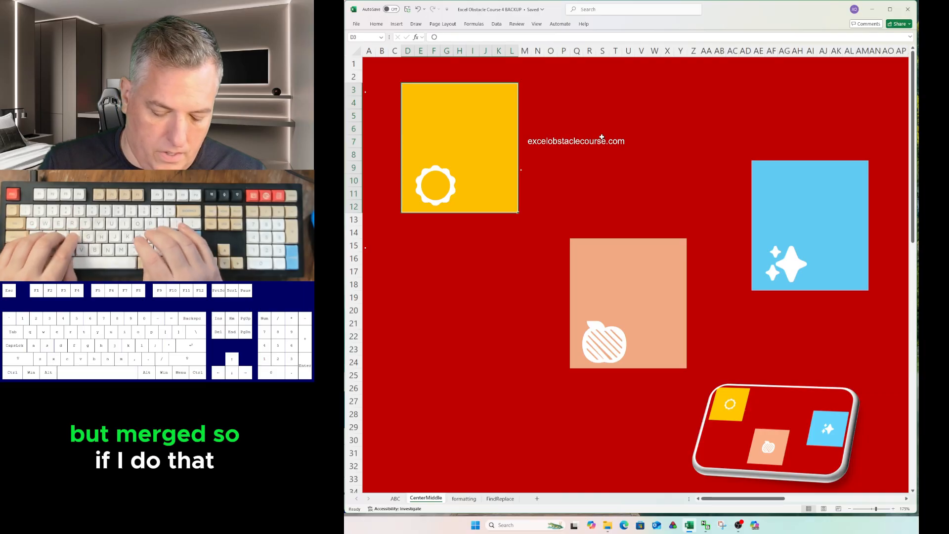
Center the flower symbol horizontally and align it to the middle vertically in the yellow merged cell at D3.
key("alt+h")
key("a")
key("c")
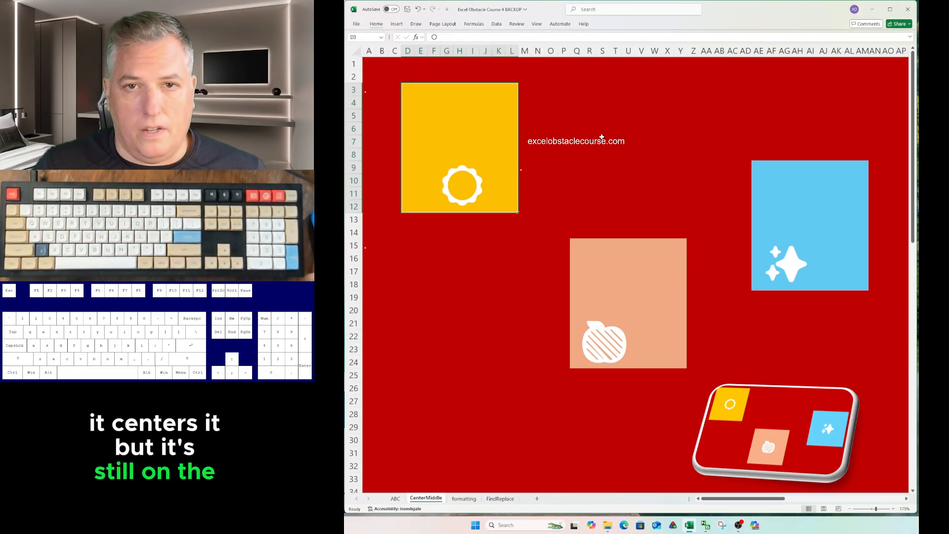
key("alt+h")
key("a")
key("m")
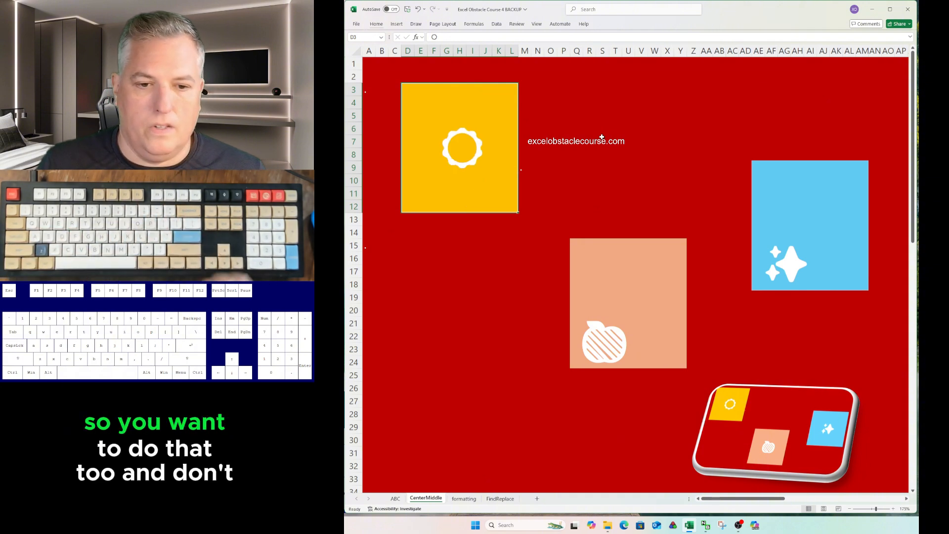
key("Left")
key("Left")
key("Left")
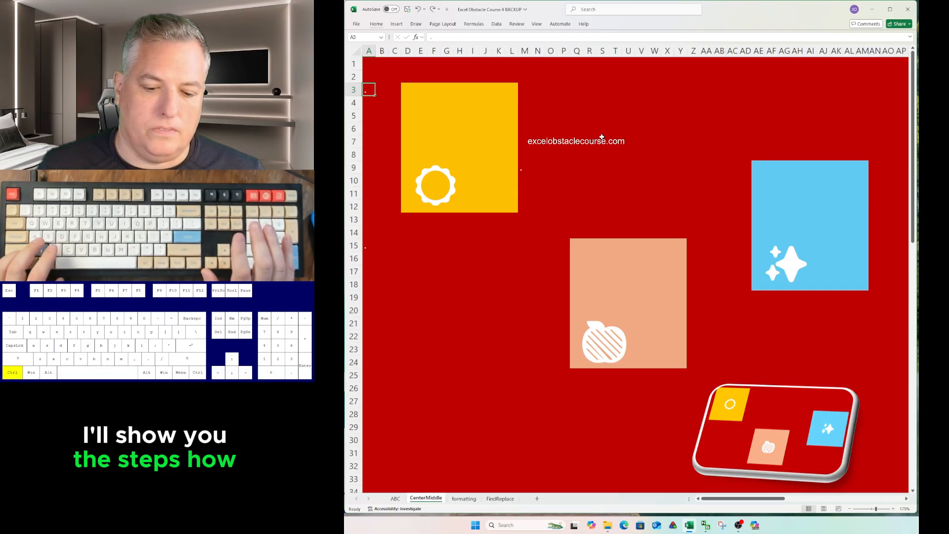
Preview the Heading 1, Warning Text and 20% - Accent1 cell styles on range B8:B25 of the formatting sheet without applying any.
key("ctrl+Page_Down")
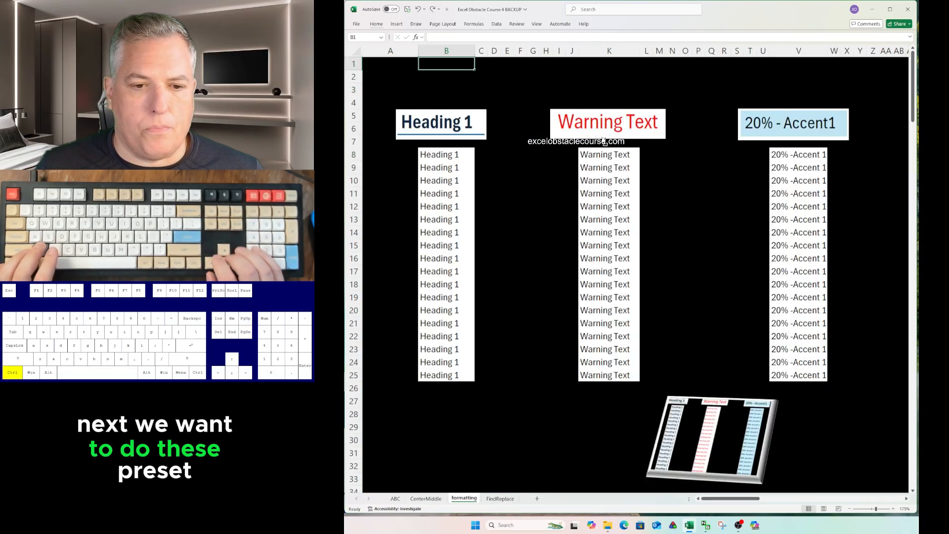
key("ctrl+shift+Down")
key("alt+h")
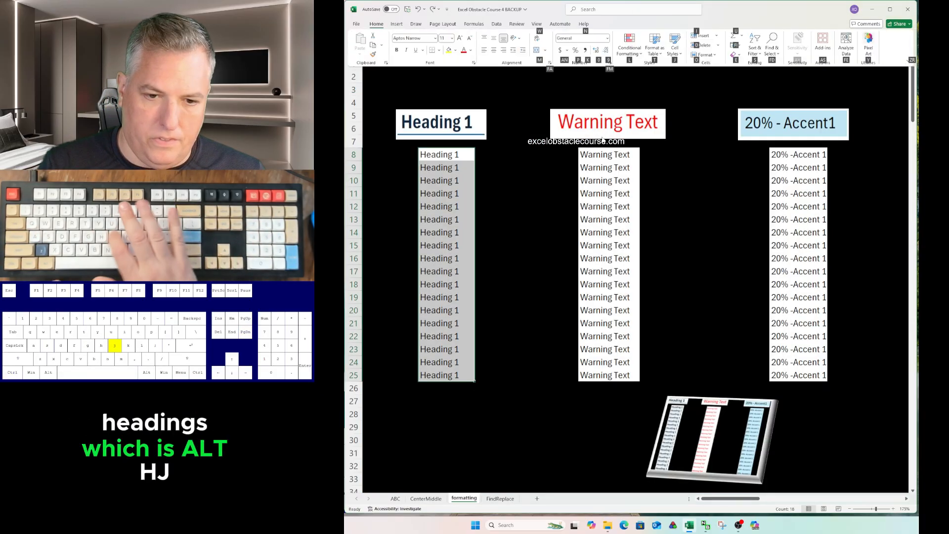
key("j")
key("Down")
key("Down")
key("Right")
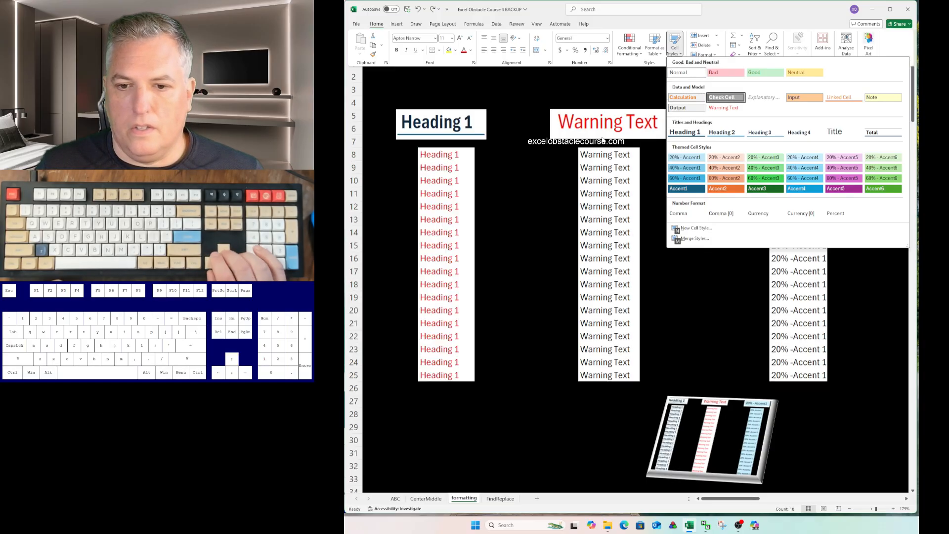
key("Up")
key("Left")
key("Down")
key("Down")
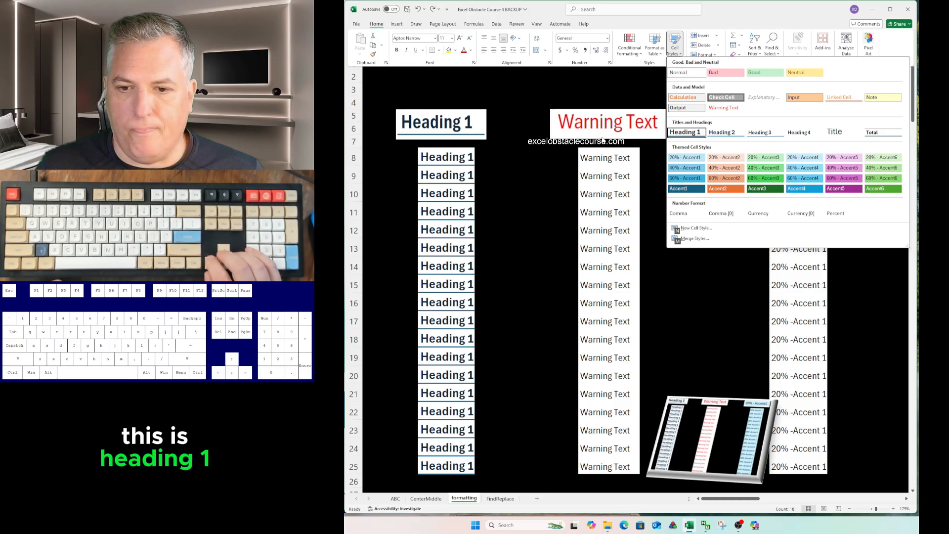
key("Up")
key("Right")
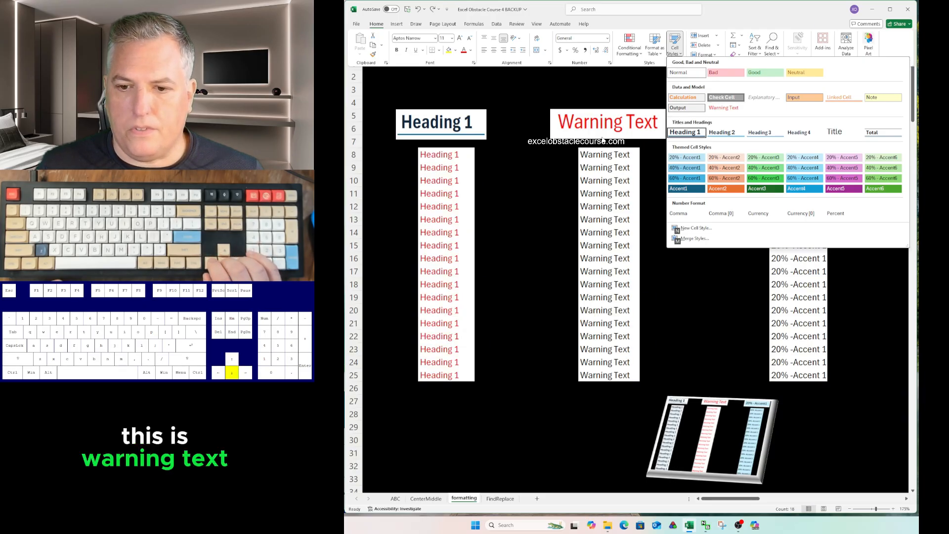
key("Down")
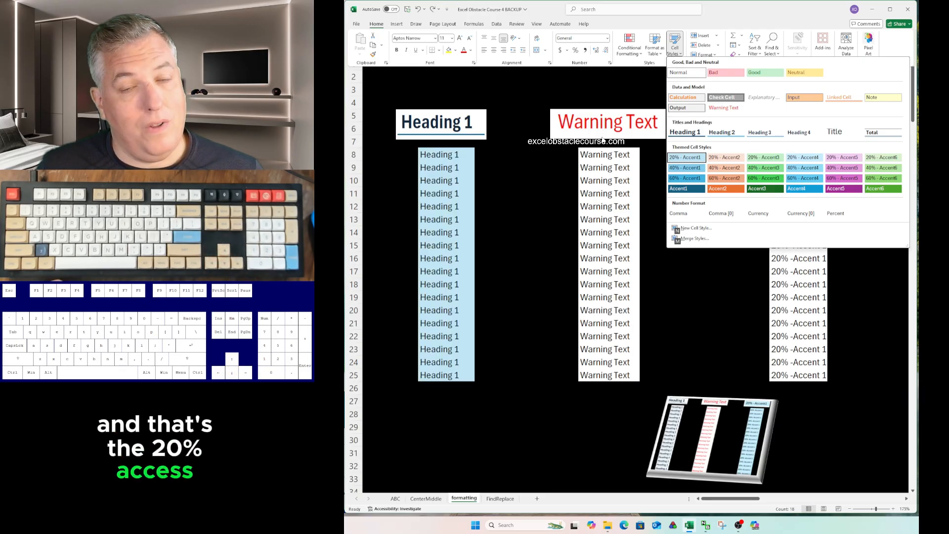
key("Escape")
View the find-and-replace exercise on the FindReplace sheet and return to the ABC sheet.
key("ctrl+Page_Down")
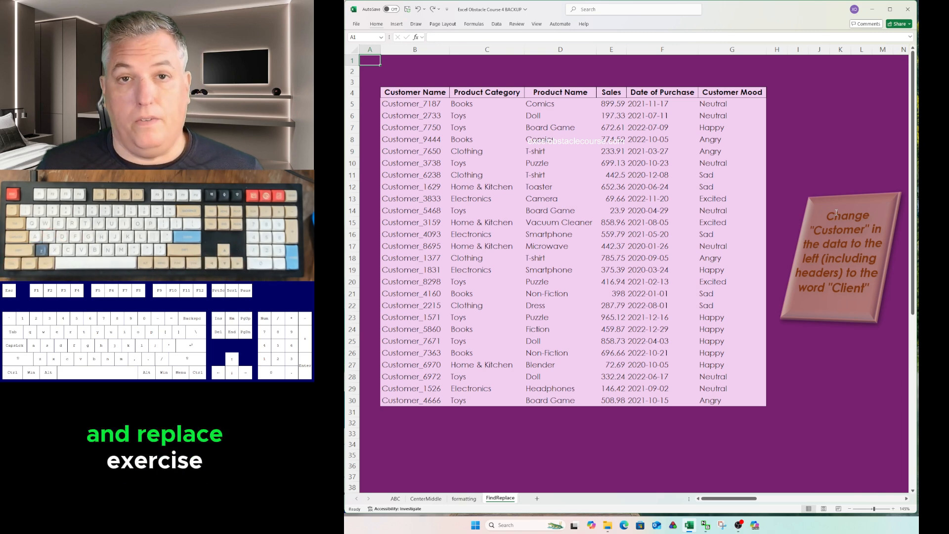
key("ctrl+Page_Up")
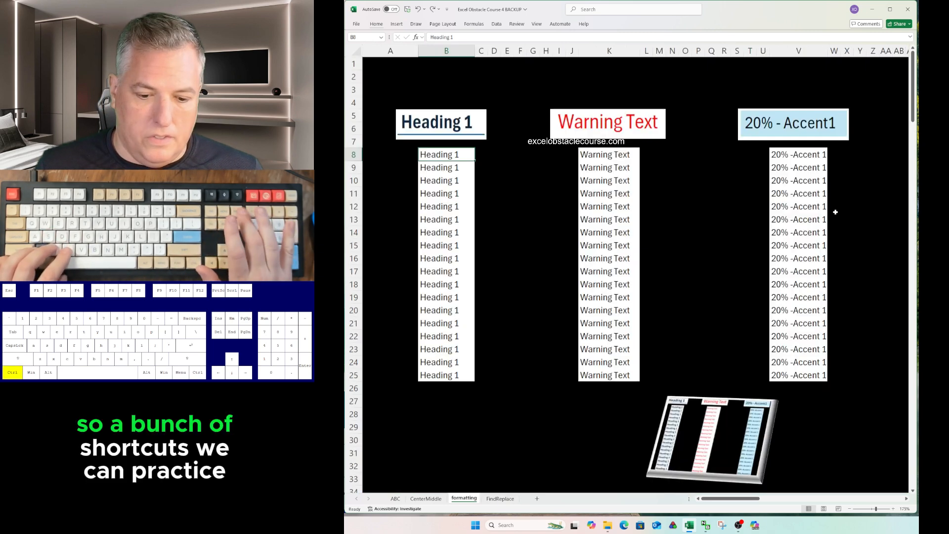
key("ctrl+Page_Up")
key("ctrl+Page_Up")
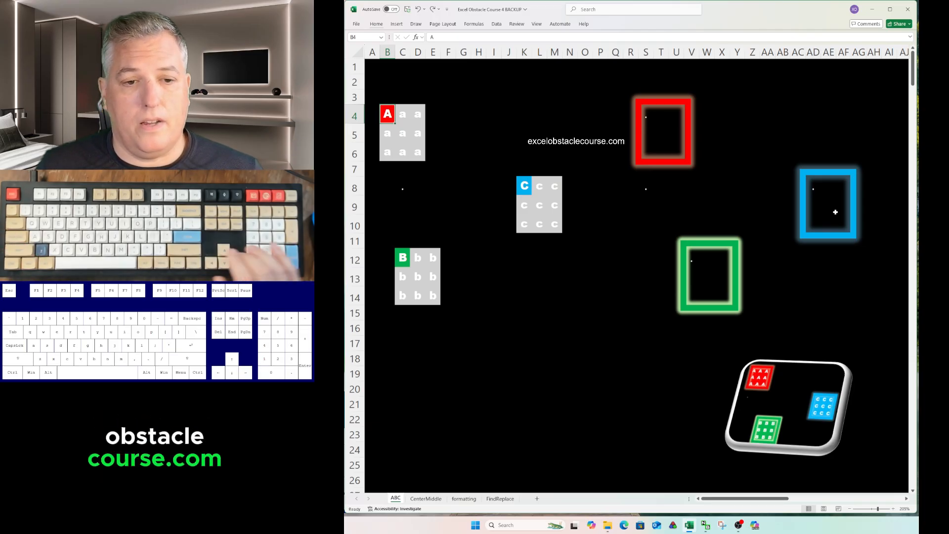
Show the LiveSplit timer over the workbook, test starting and resetting it, and return the selection to cell B4.
key("ctrl+alt+t")
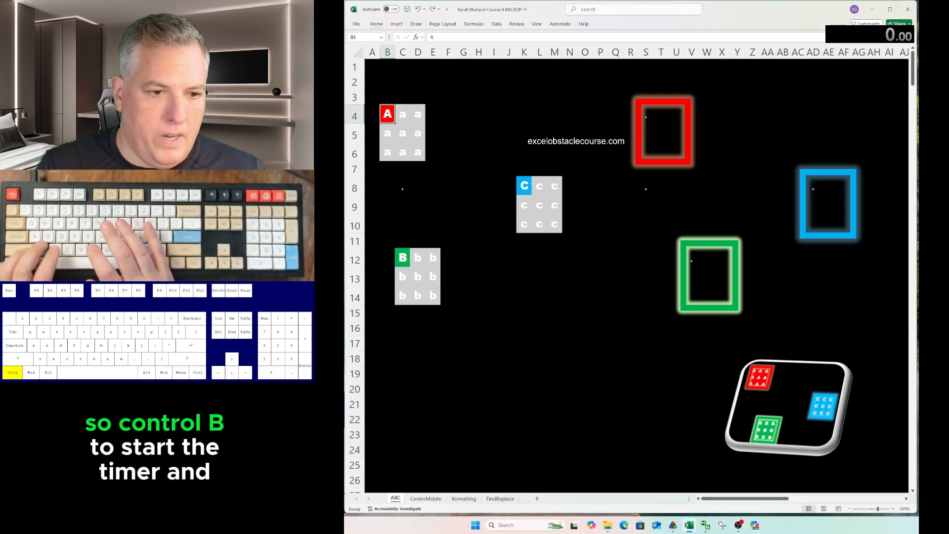
key("ctrl+b")
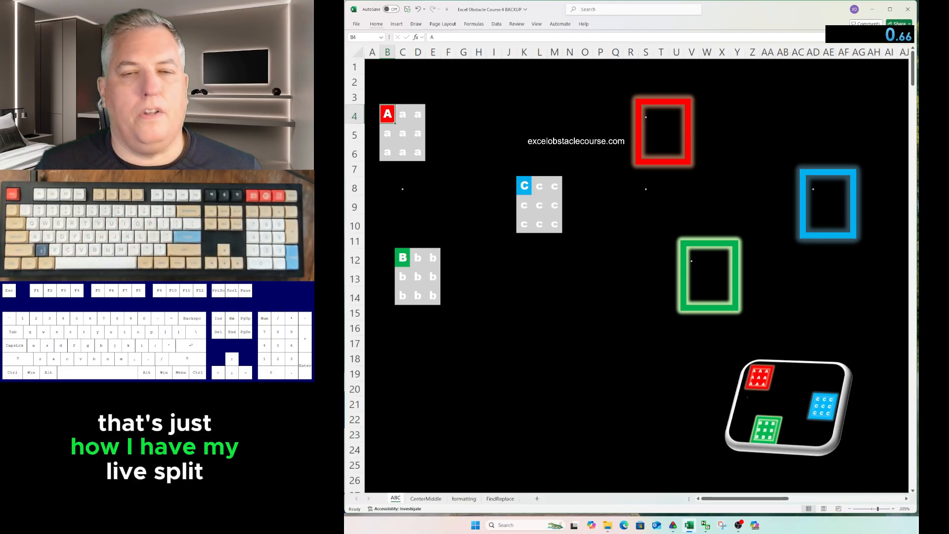
key("ctrl+r")
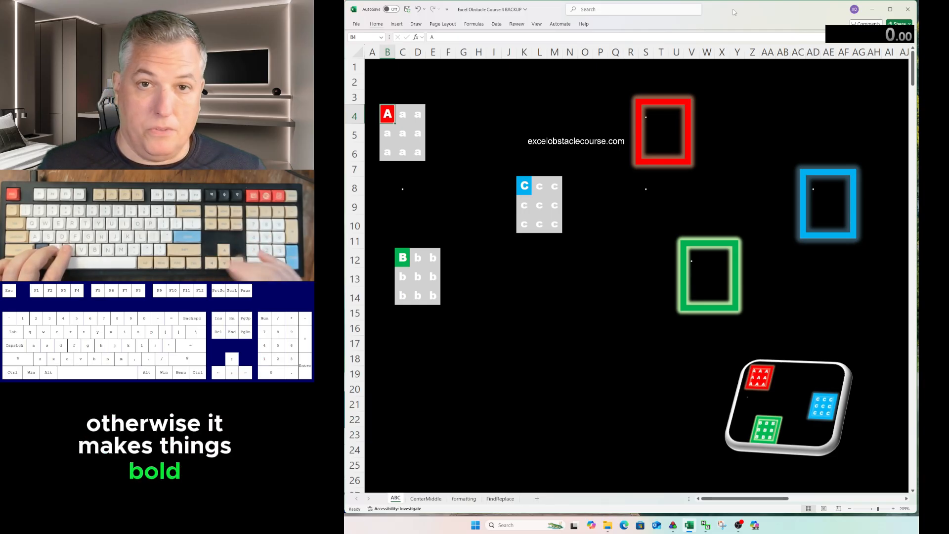
key("Right")
key("ctrl+b")
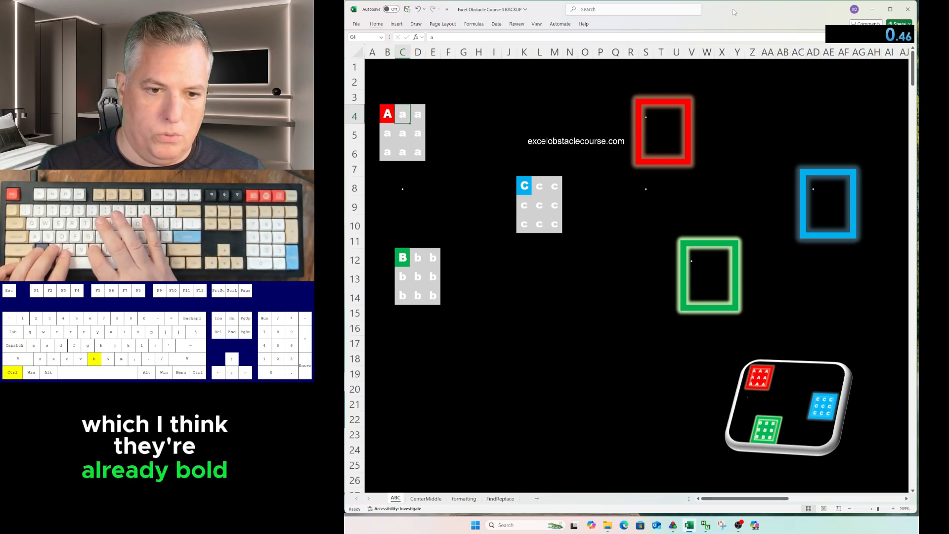
key("Left")
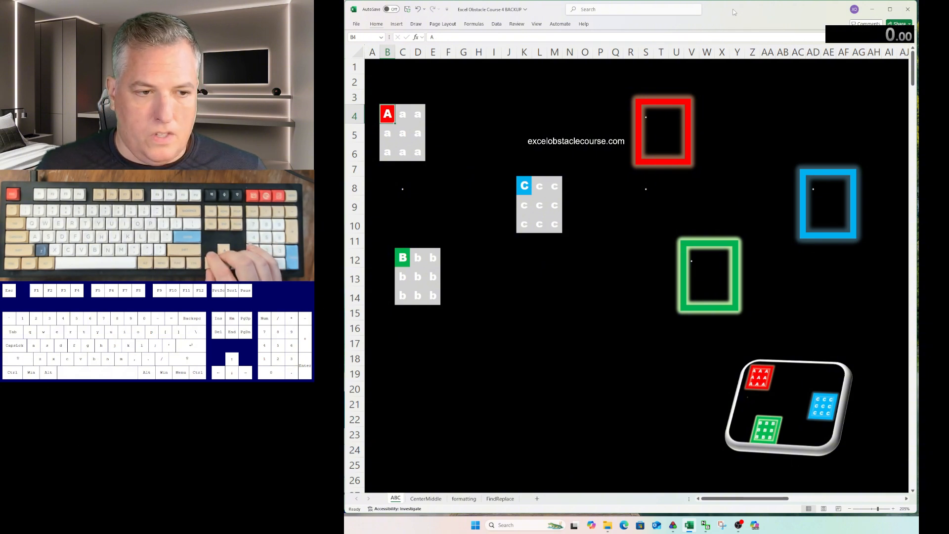
Start the timer and fill the whole block B4:D6 with a copy of the red A cell, including its formatting.
key("ctrl")
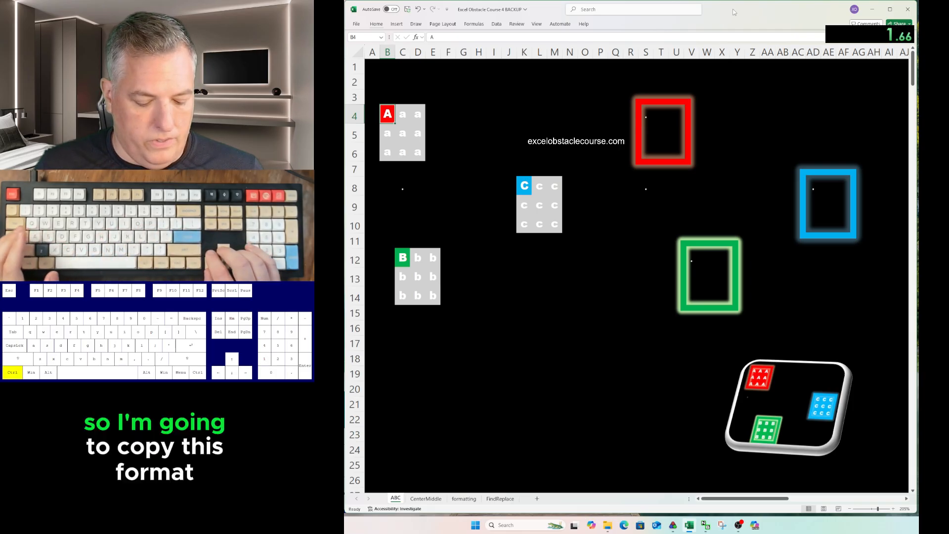
key("ctrl+c")
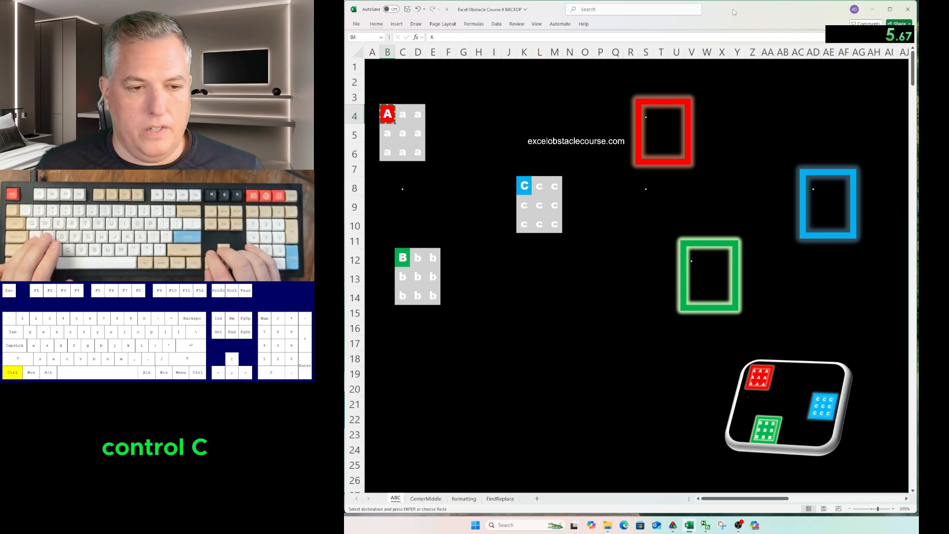
key("ctrl+a")
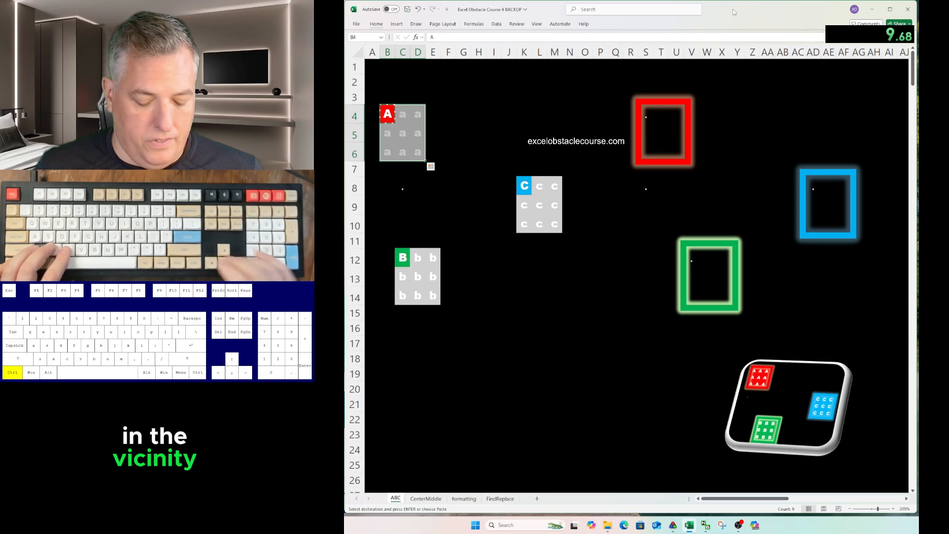
key("ctrl+v")
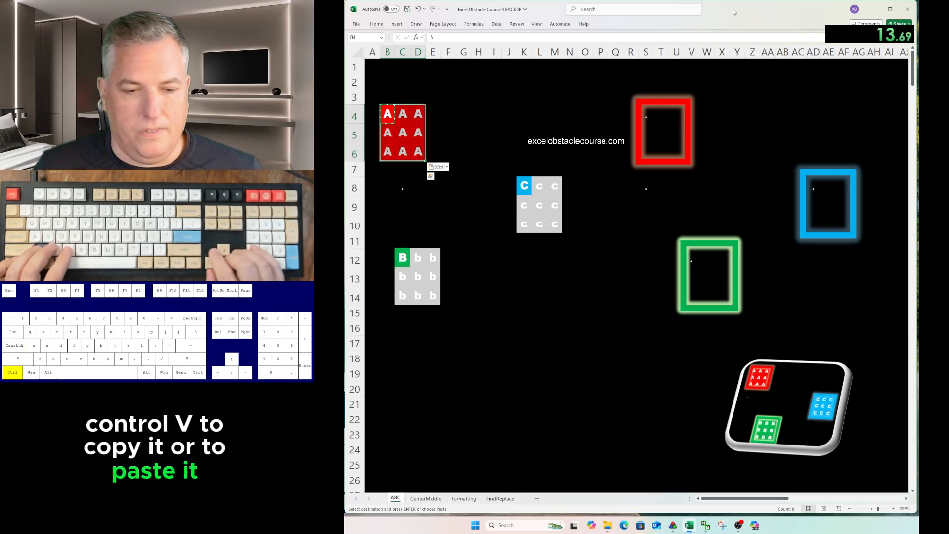
Copy the red A block B4:D6 into the red frame, starting at cell S4.
key("ctrl+c")
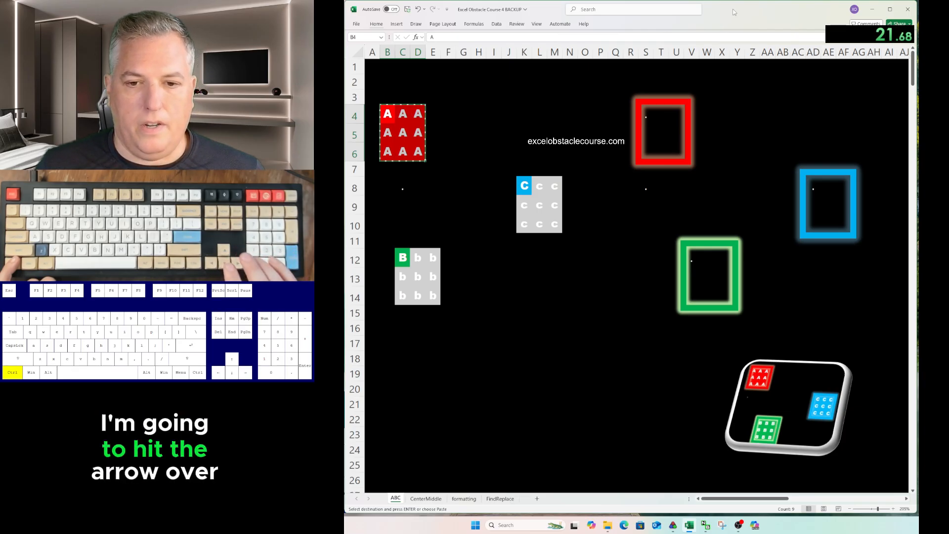
key("ctrl+Right")
key("ctrl+Right")
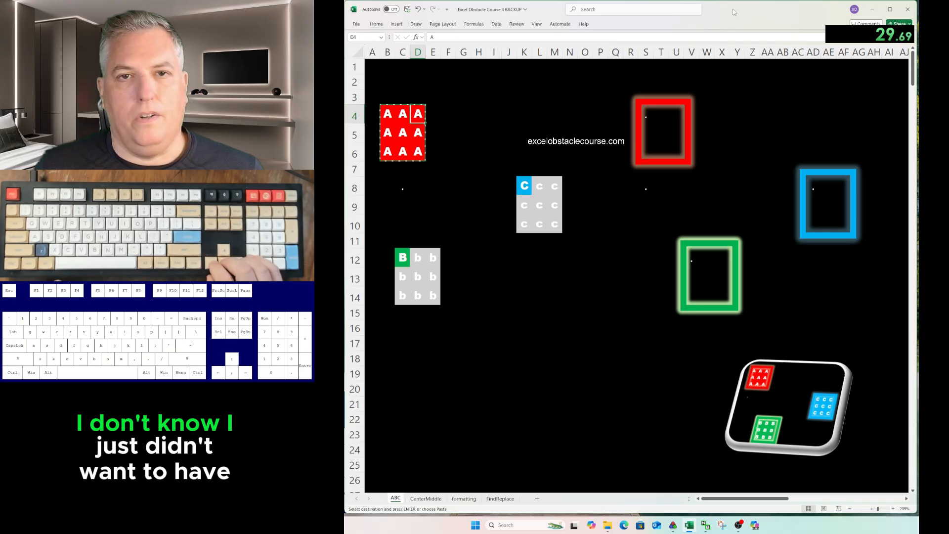
key("Right")
key("Right")
key("Right")
key("Right")
key("Right")
key("Right")
key("Right")
key("Right")
key("Right")
key("Right")
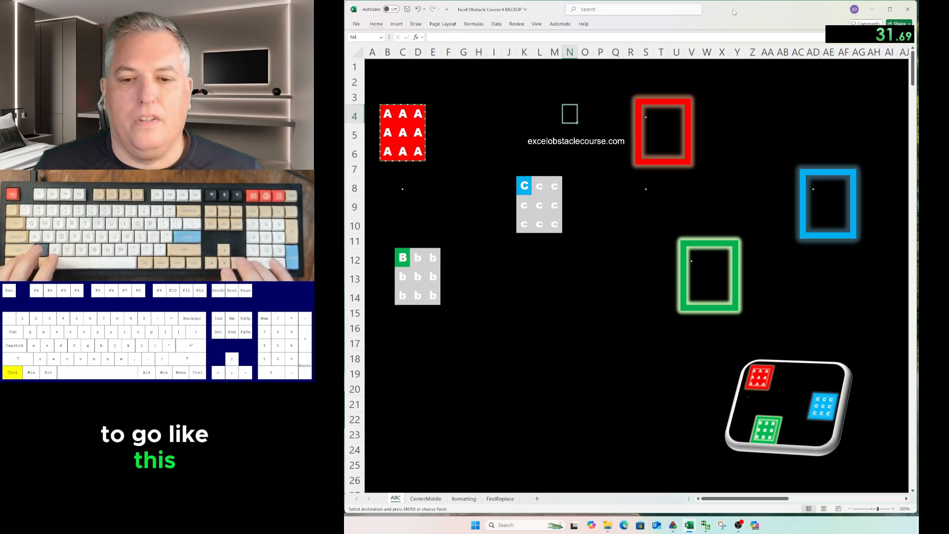
key("Right")
key("Right")
key("Right")
key("Right")
key("Right")
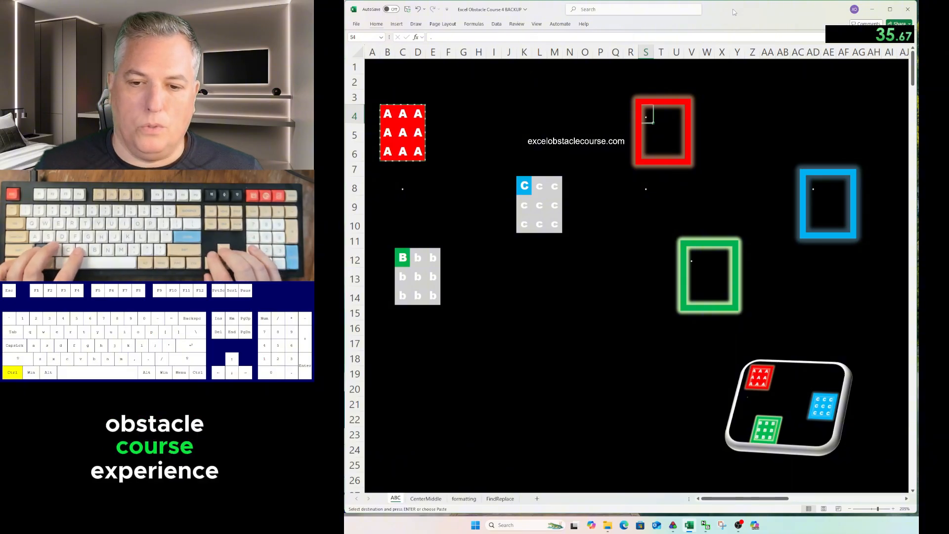
key("ctrl+v")
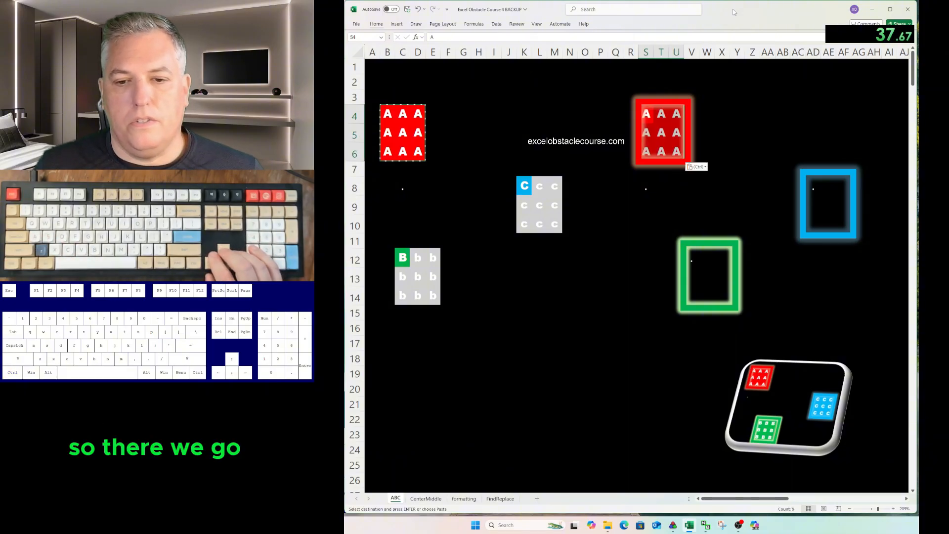
Fill the whole block K8:M10 with a copy of the blue C cell, including its formatting.
key("ctrl+Down")
key("ctrl+Down")
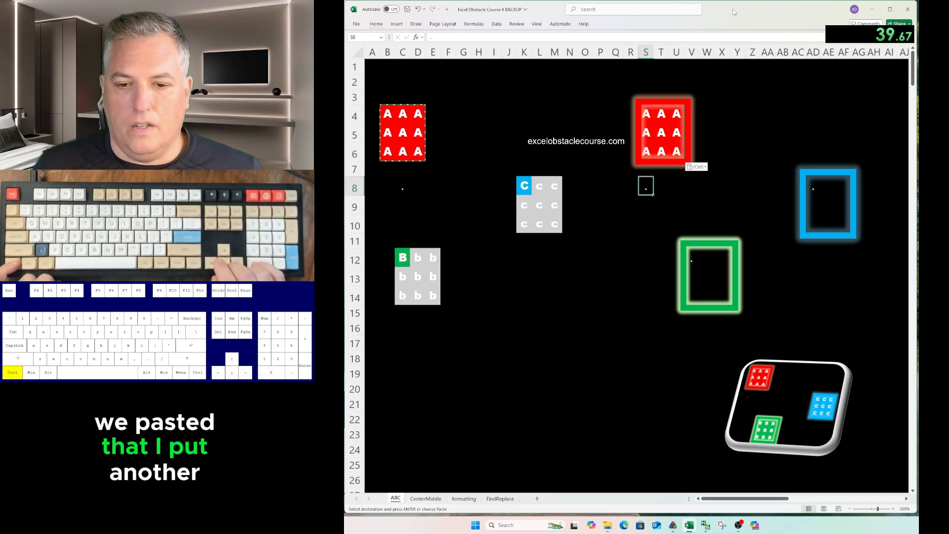
key("ctrl+Left")
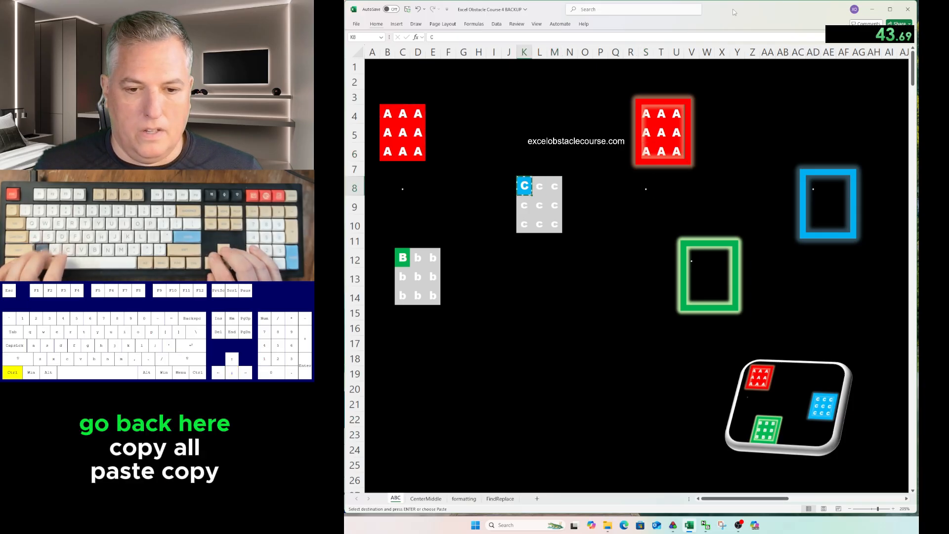
key("ctrl+a")
key("ctrl+c")
key("ctrl+v")
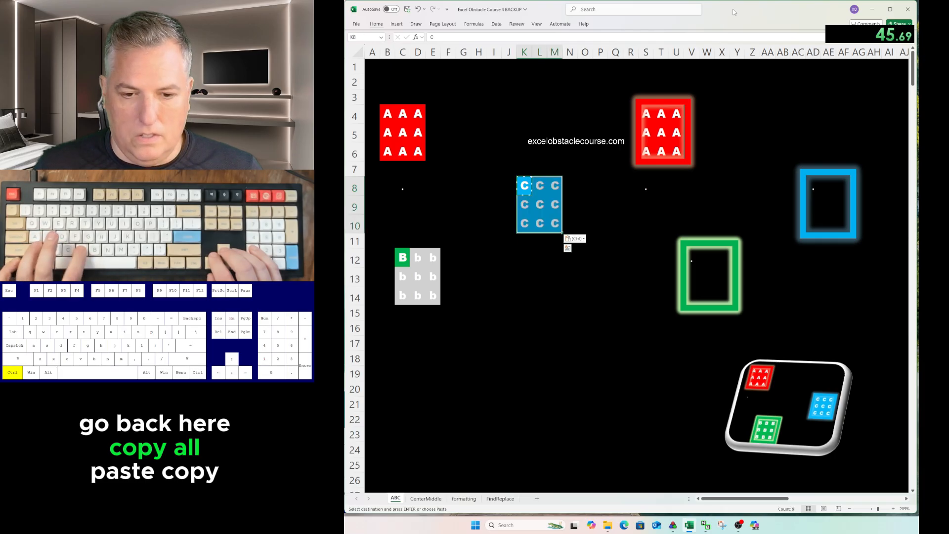
Copy the blue C block K8:M10 into the blue frame, starting at cell AD8.
key("ctrl+Right")
key("ctrl+Right")
key("ctrl+Right")
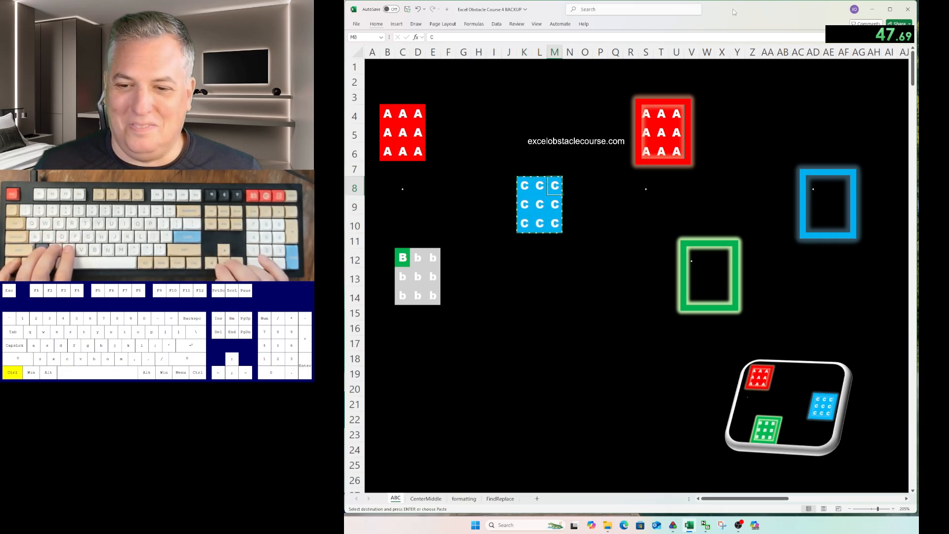
key("ctrl+v")
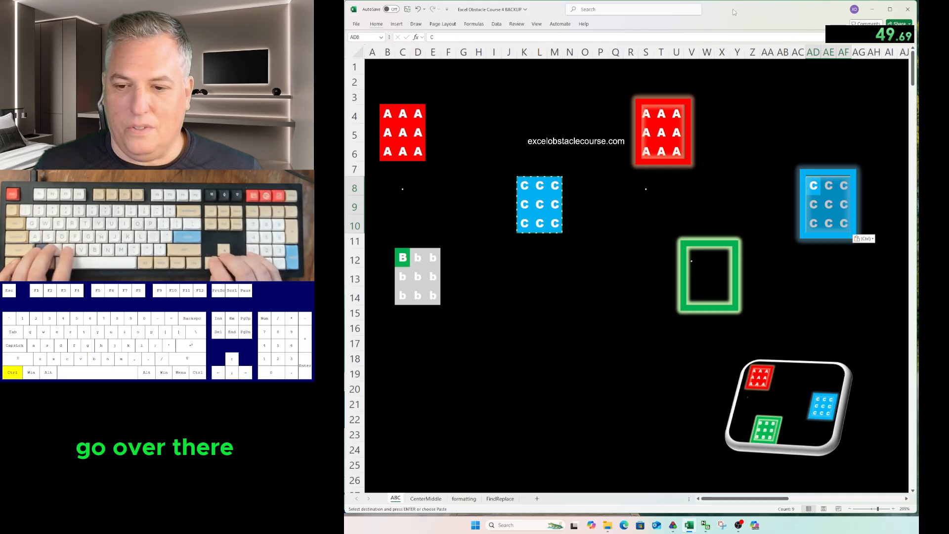
Fill the whole block C12:E14 with a copy of the green B cell, including its formatting.
key("ctrl+Left")
key("ctrl+Left")
key("ctrl+Left")
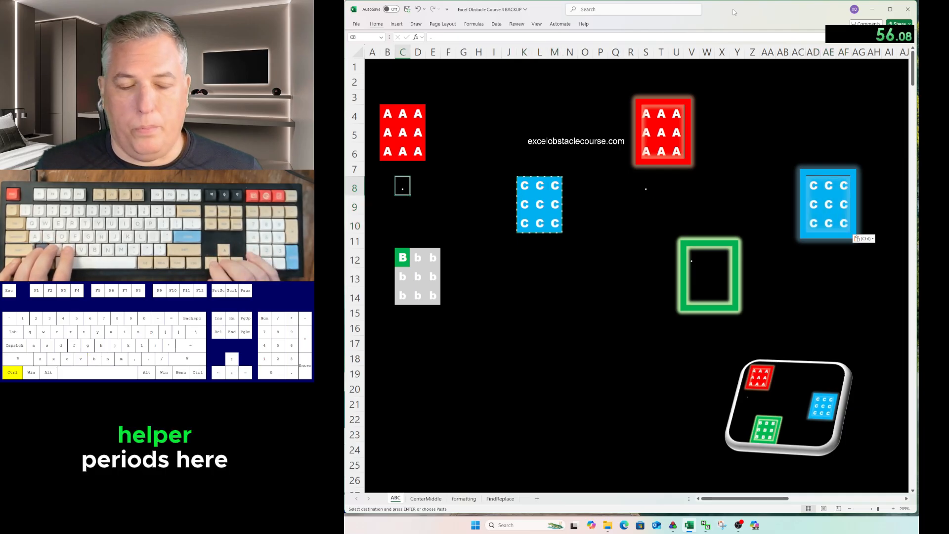
key("ctrl+Down")
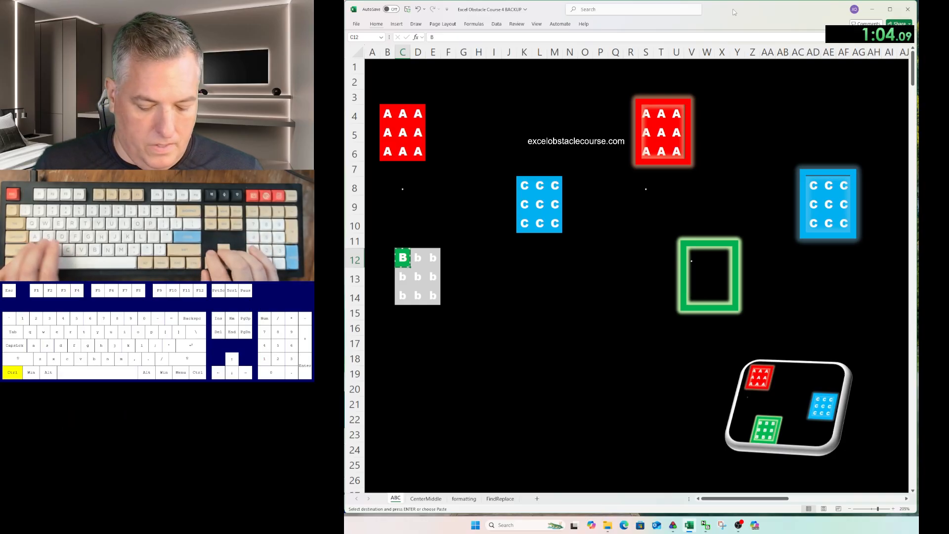
key("ctrl+v")
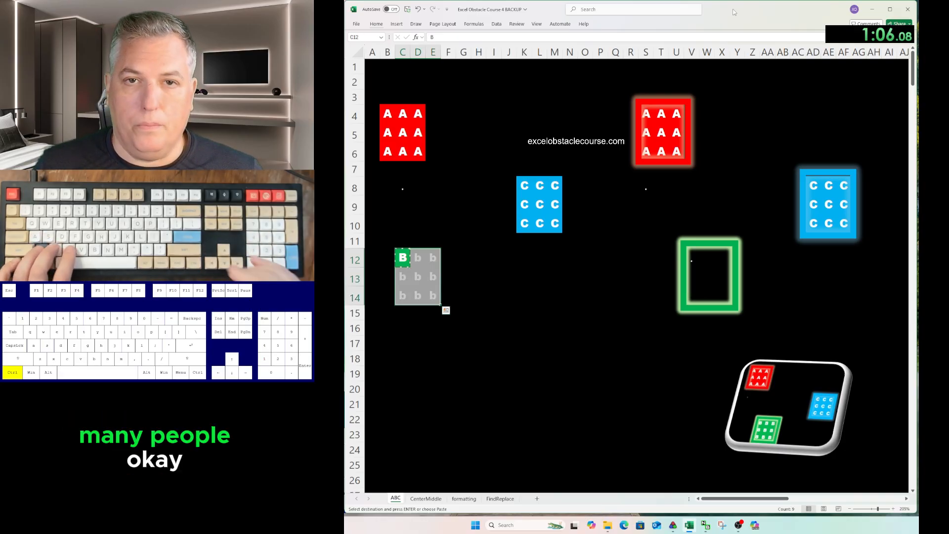
key("ctrl+v")
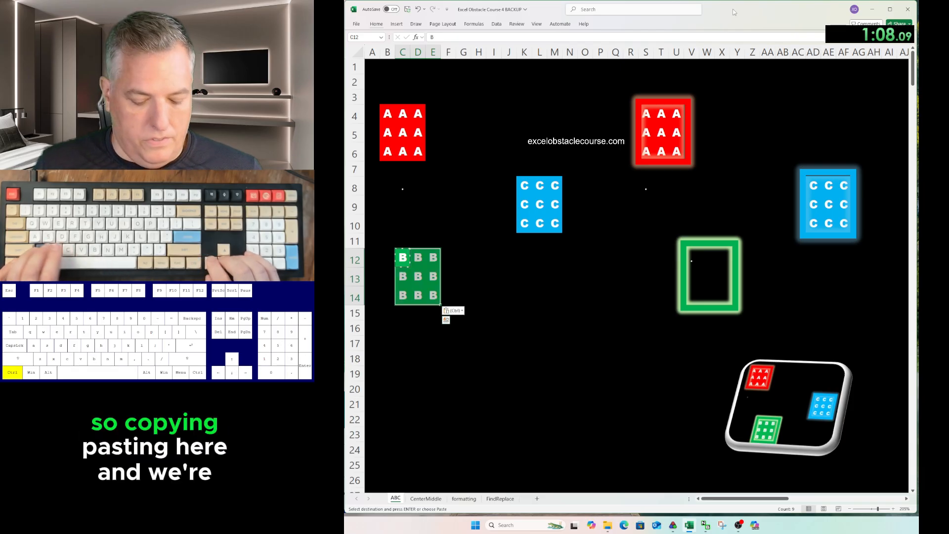
Copy the green B block C12:E14 into the green frame, starting at cell V12.
key("ctrl+Right")
key("ctrl+Right")
key("ctrl+v")
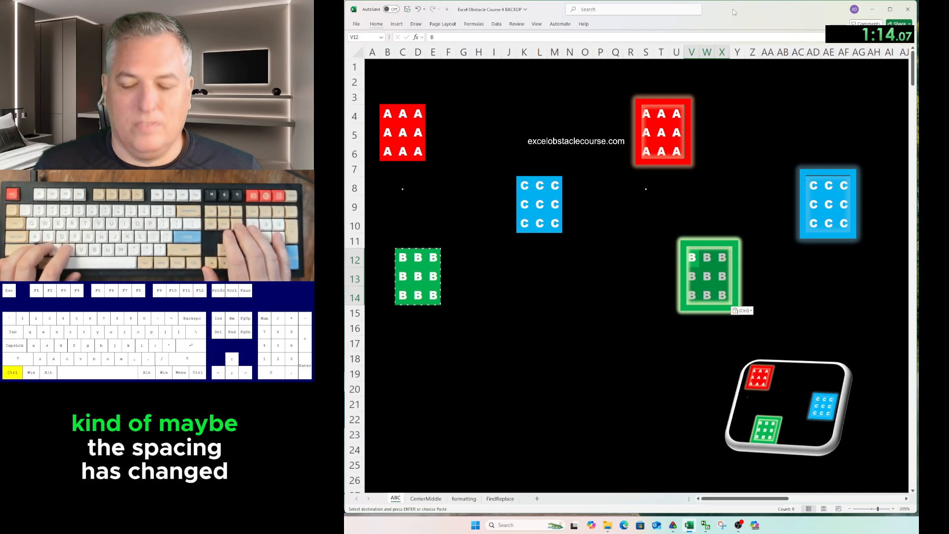
Switch to the CenterMiddle sheet and practise moving between cell A3 and the merged yellow cell along row 3.
key("ctrl")
key("ctrl")
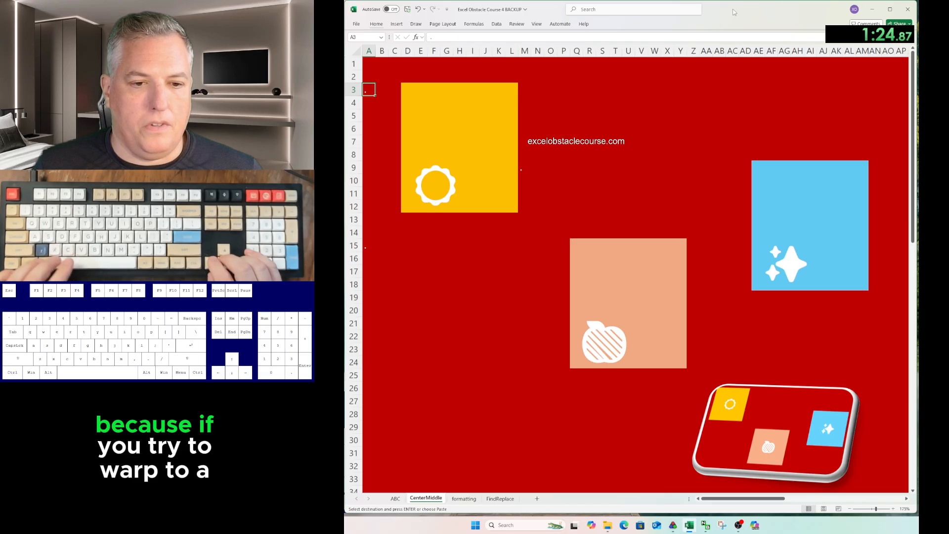
key("ctrl+Right")
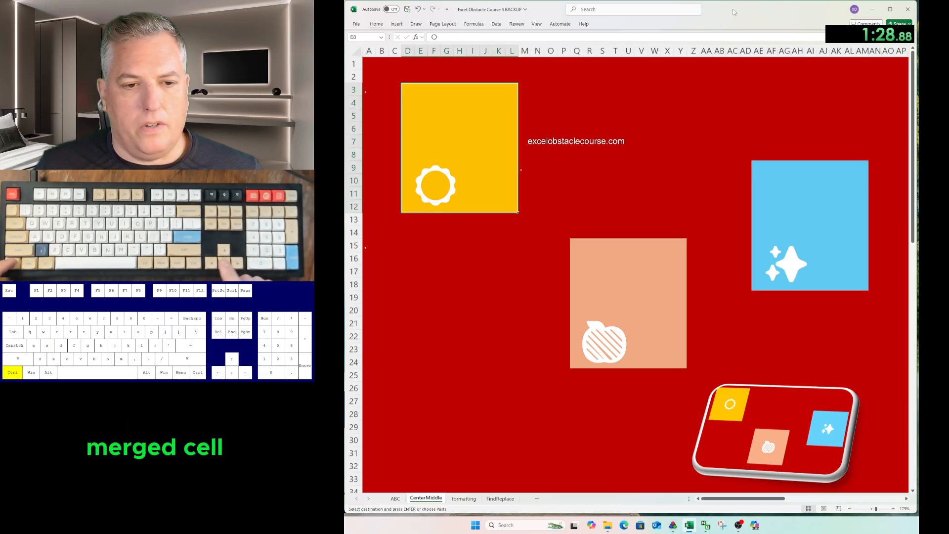
key("ctrl+Left")
key("Right")
key("Right")
key("Right")
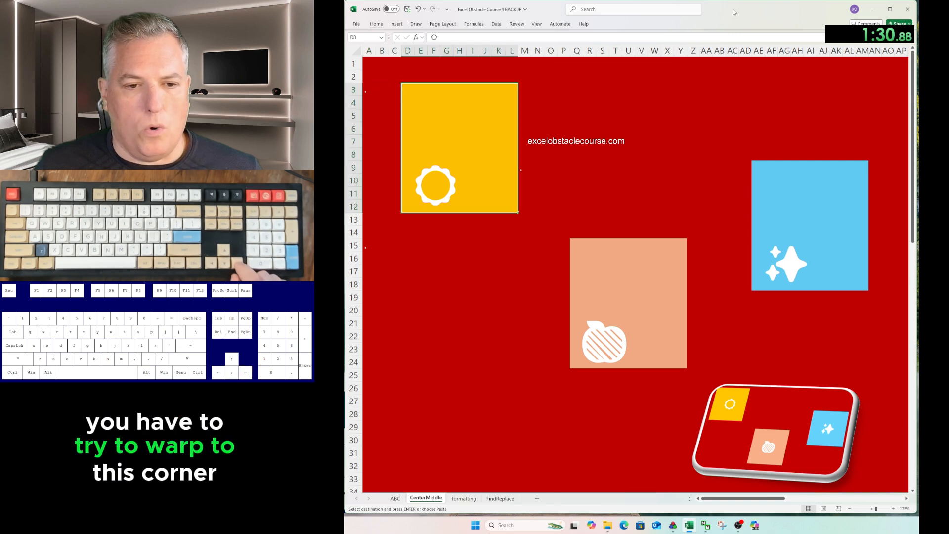
key("Left")
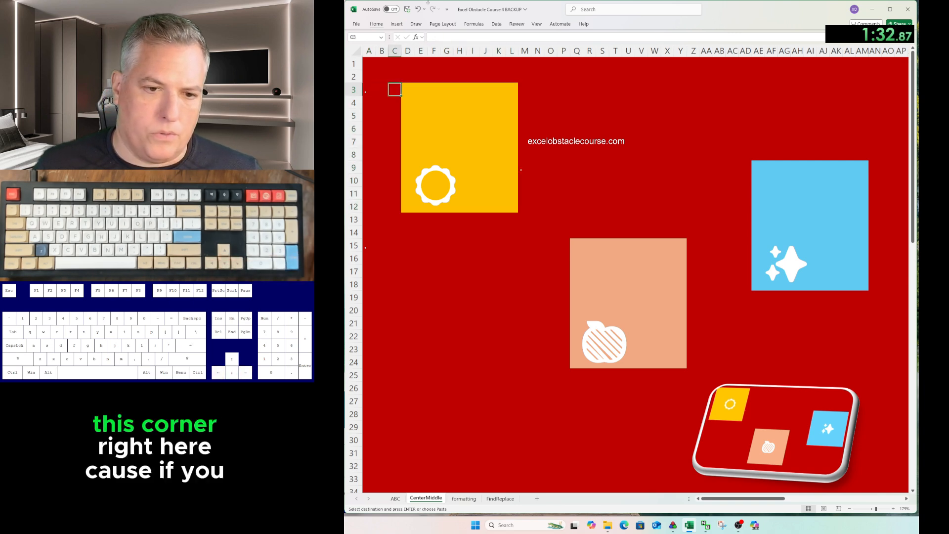
Demonstrate jumping right along row 5 from column A to the sheet's edge, and return to cell A3.
key("Left")
key("Down")
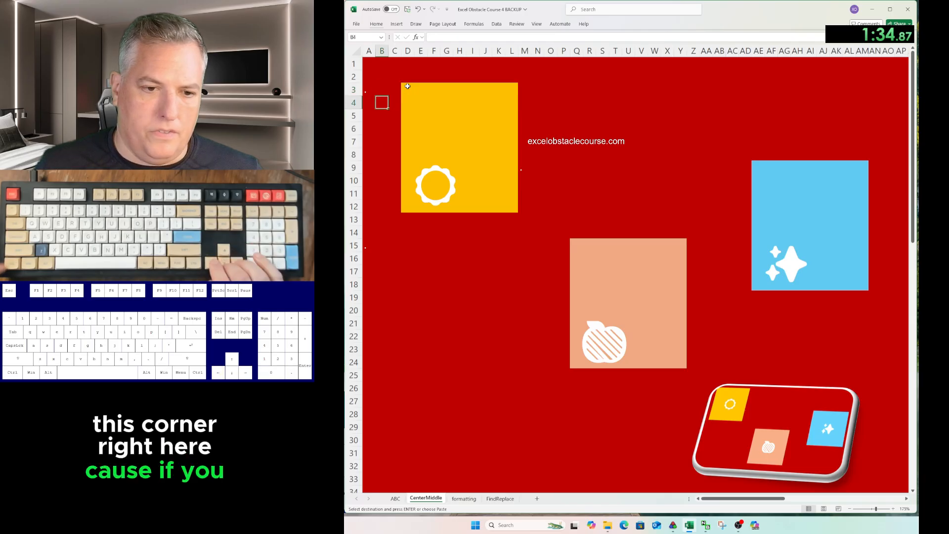
key("Down")
key("Left")
key("ctrl+Right")
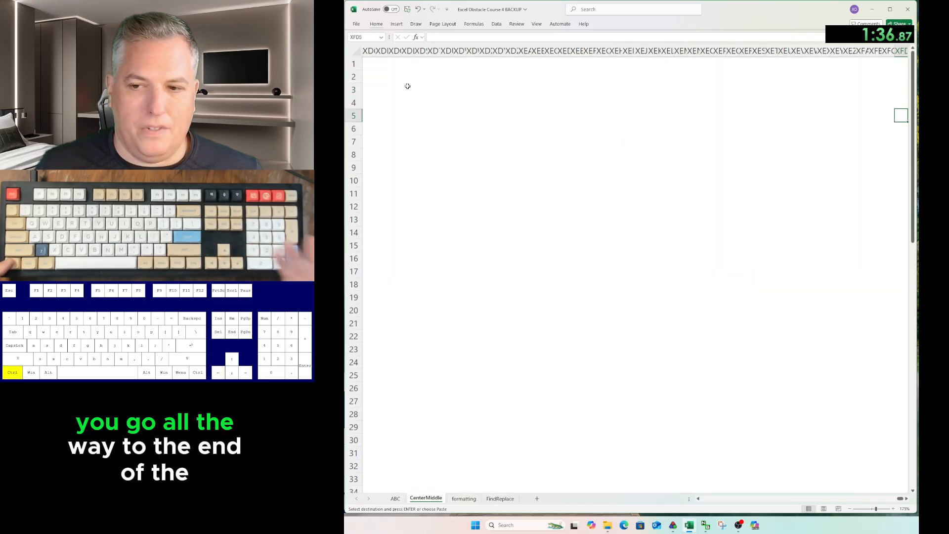
key("ctrl+Left")
key("ctrl+Up")
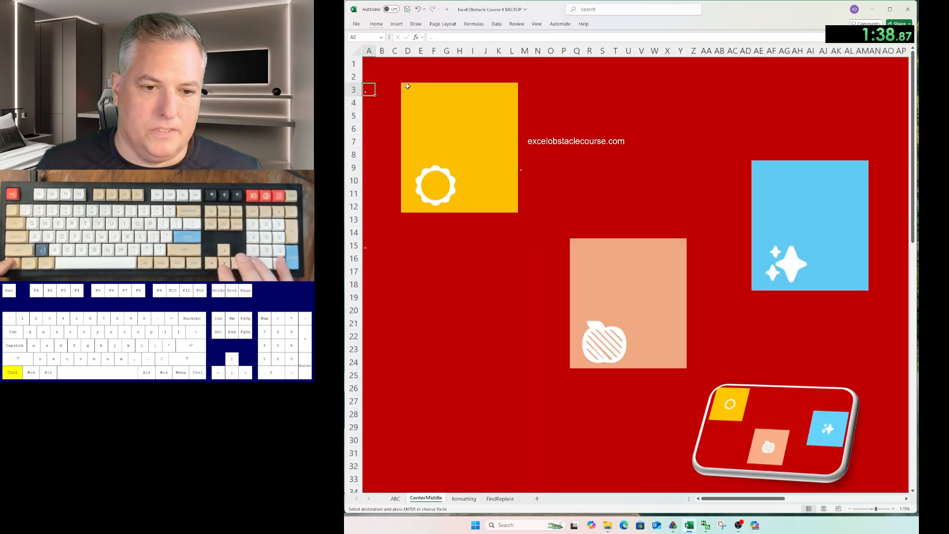
Demonstrate jumping to the merged orange and blue cells by way of the helper periods in A15 and M9.
key("ctrl+Right")
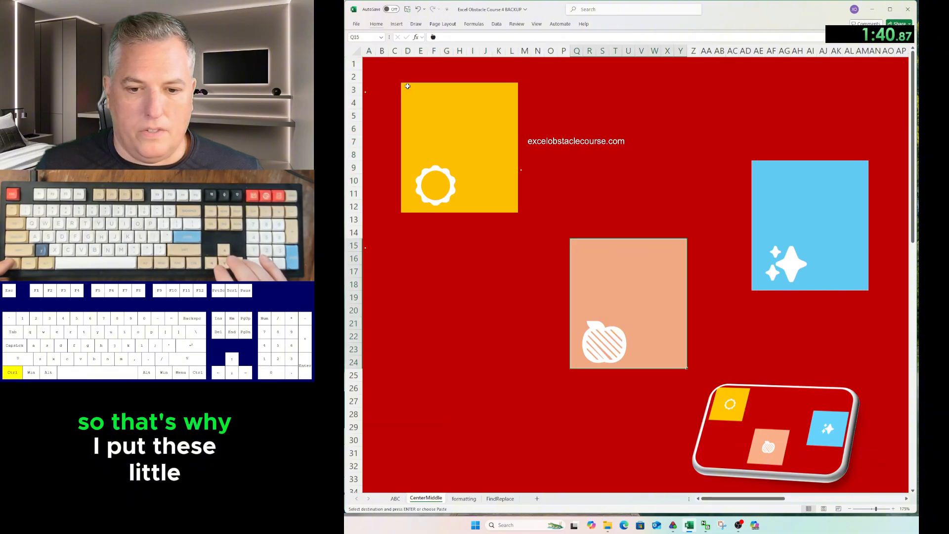
key("ctrl+Left")
key("ctrl+Up")
key("ctrl+Right")
key("Right")
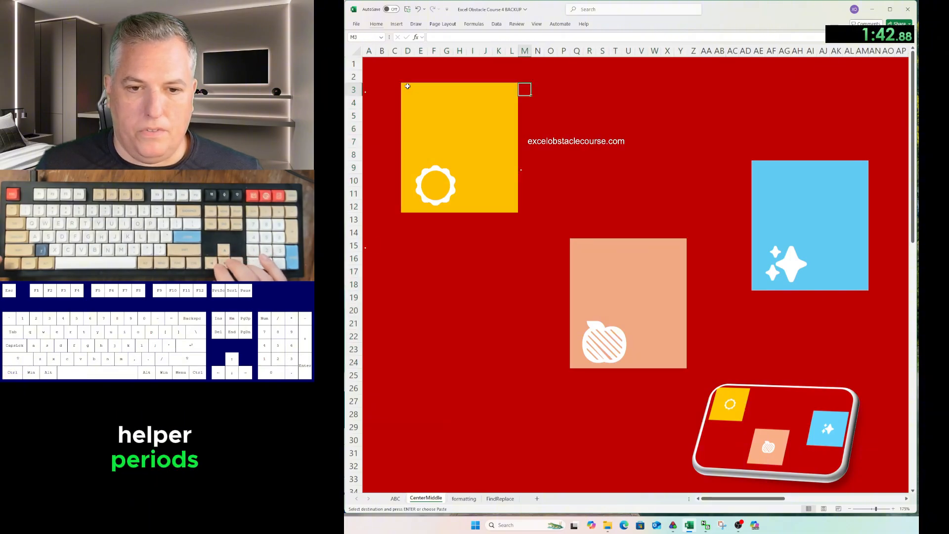
key("ctrl+Down")
key("ctrl+Right")
key("ctrl+Left")
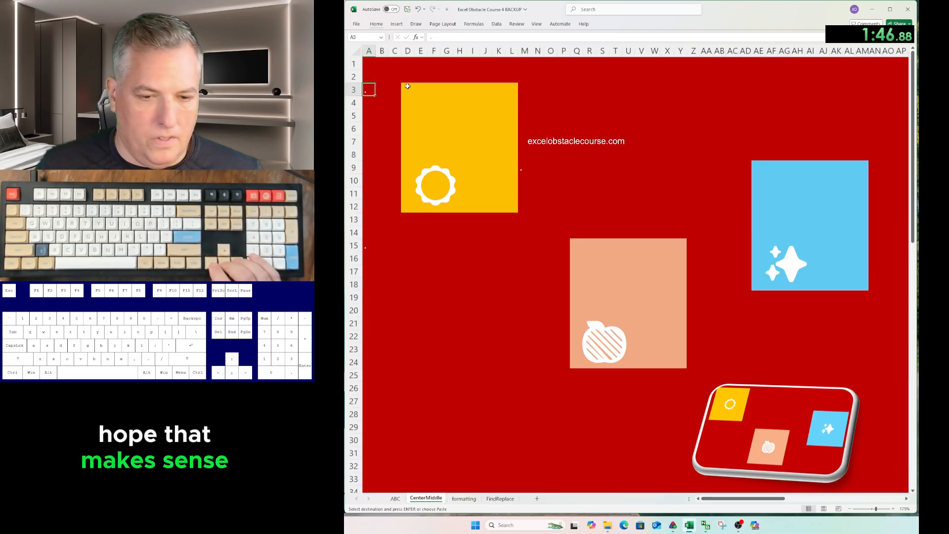
Center the icon horizontally and middle-align it vertically in the merged yellow cell at D3.
key("ctrl+Right")
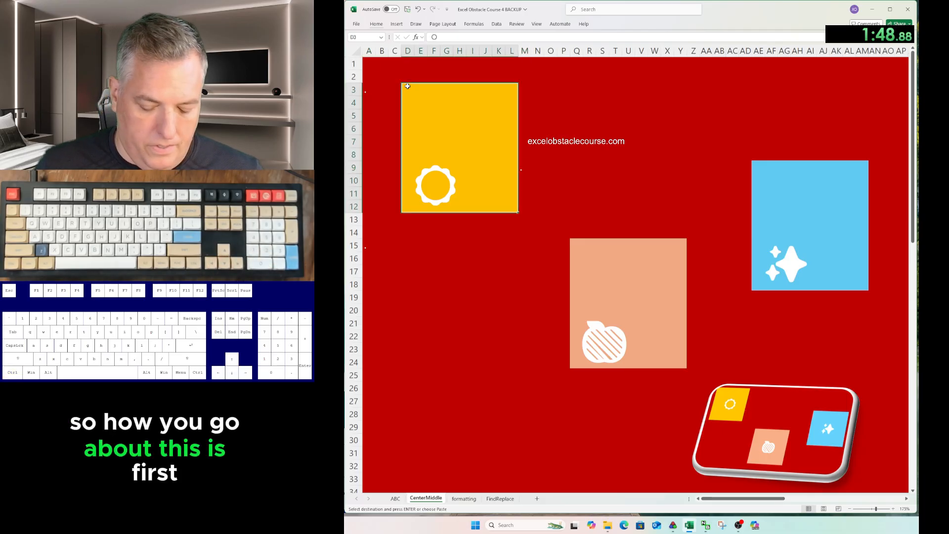
key("alt")
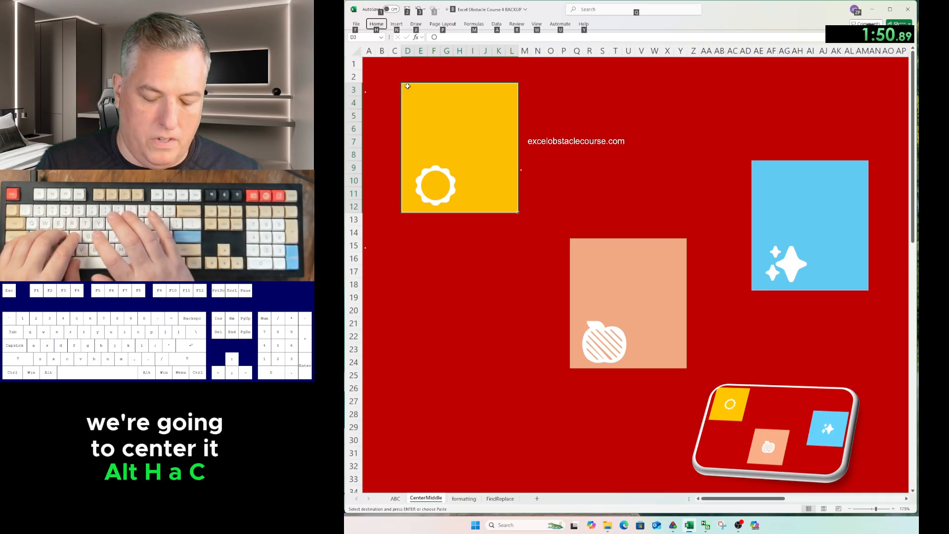
key("h")
key("a")
key("c")
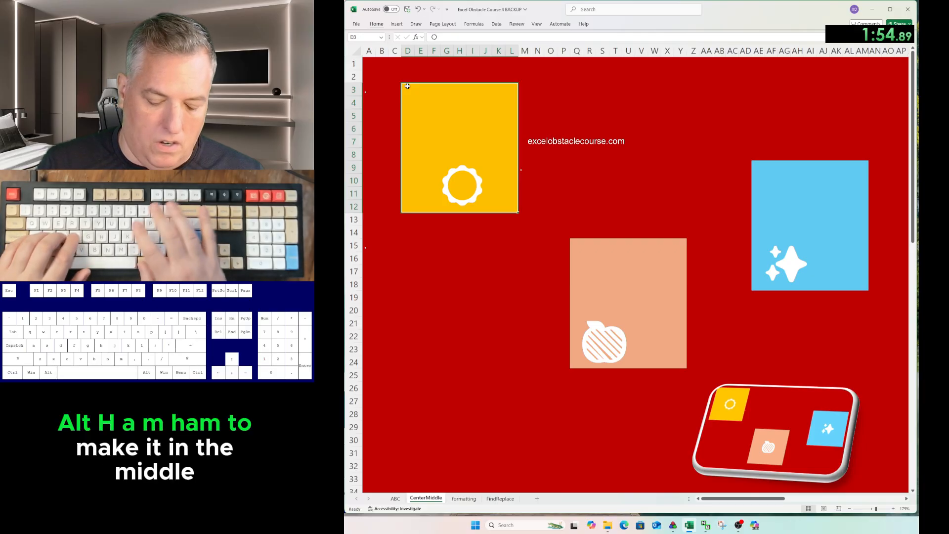
key("alt")
key("h")
key("a")
key("m")
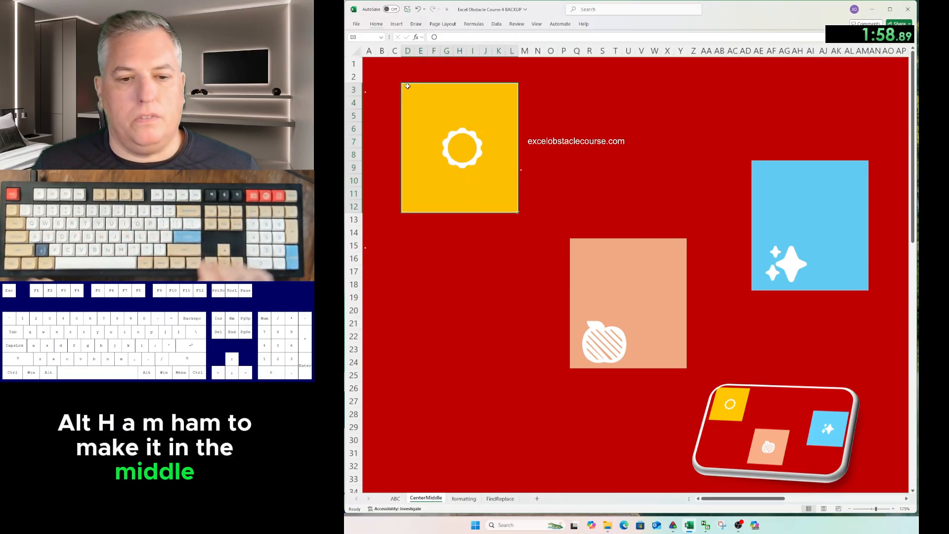
Try middle-aligning and centering the contents of the entire CenterMiddle sheet at once.
key("Right")
key("ctrl+Down")
key("ctrl+Right")
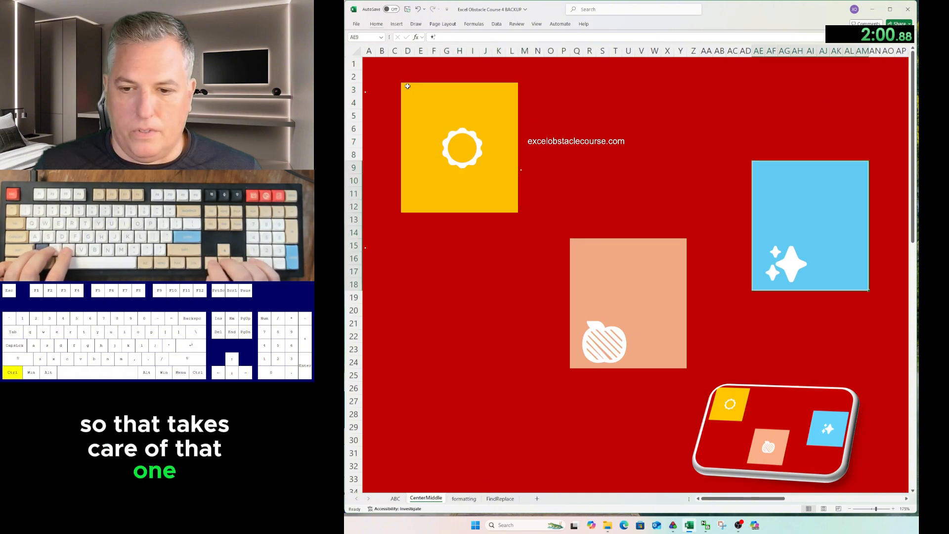
key("ctrl+a")
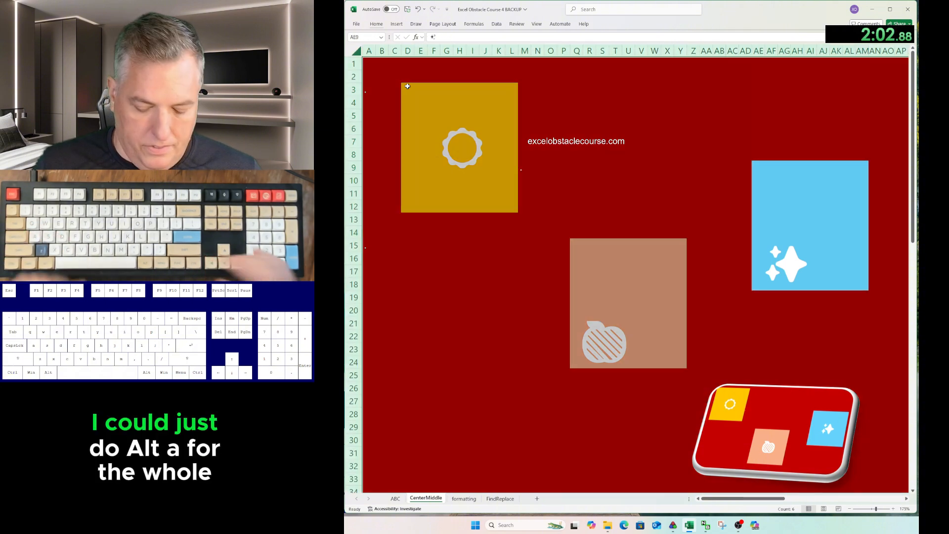
key("alt+h")
key("a")
key("m")
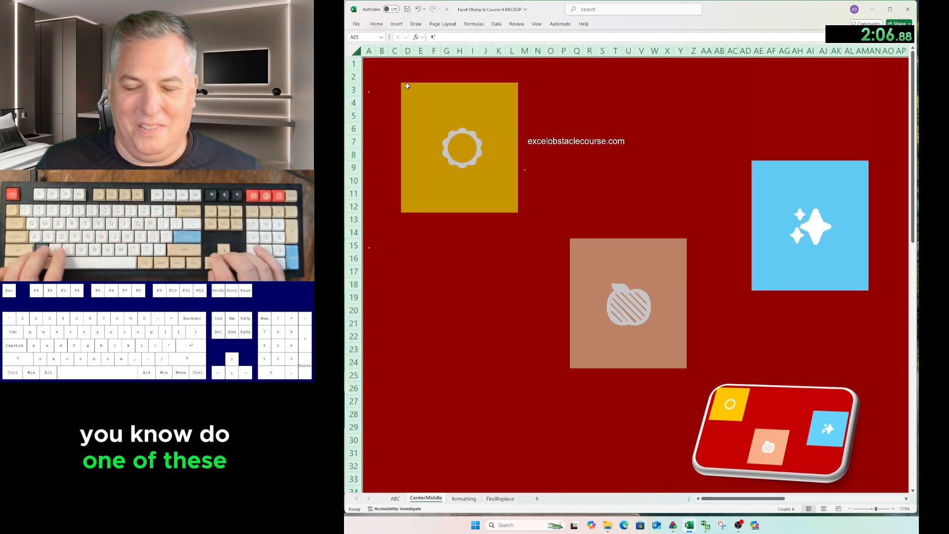
Undo the whole-sheet alignment and the alignment of the yellow cell's icon.
key("ctrl+z")
key("ctrl+z")
key("ctrl+z")
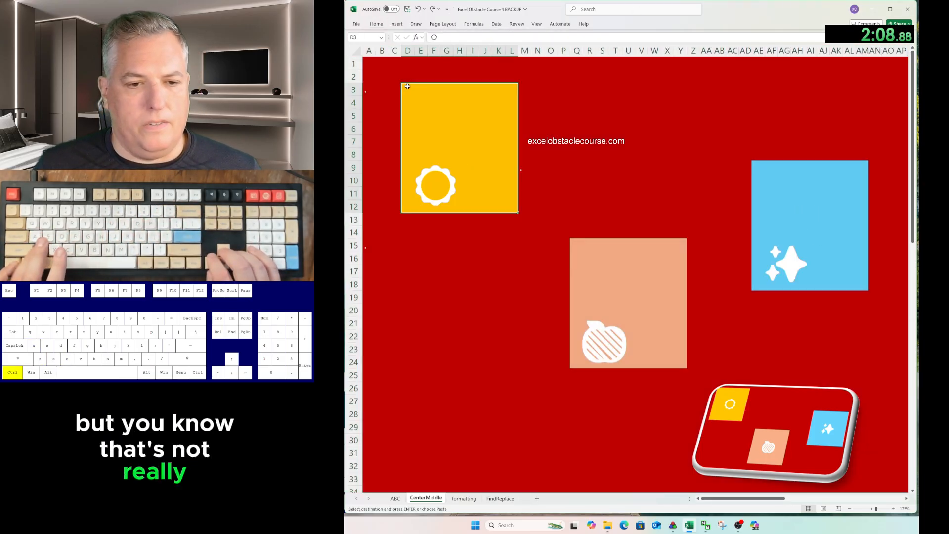
Middle-align and center the round icon in the merged yellow cell at D3.
key("ctrl+c")
key("Right")
key("Right")
key("Right")
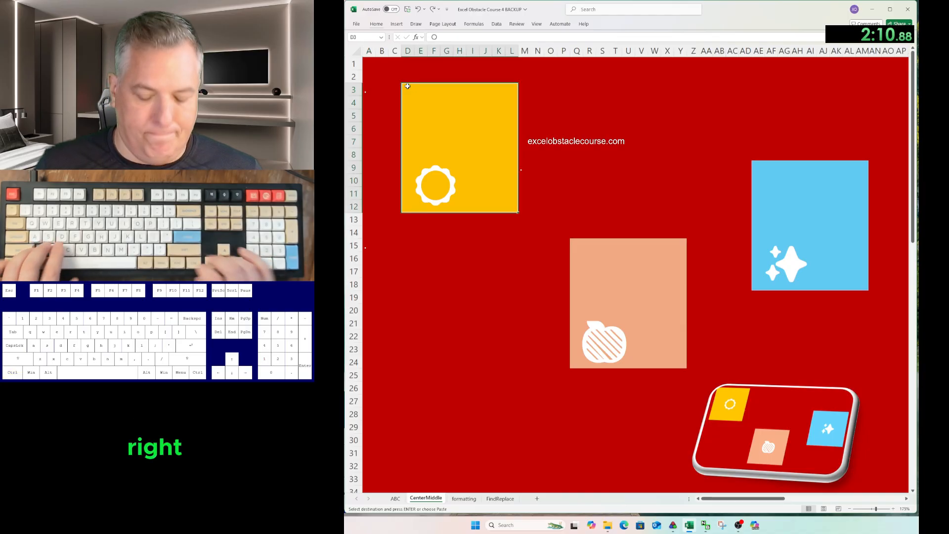
key("alt+h")
key("a")
key("m")
key("alt+h")
key("a")
key("c")
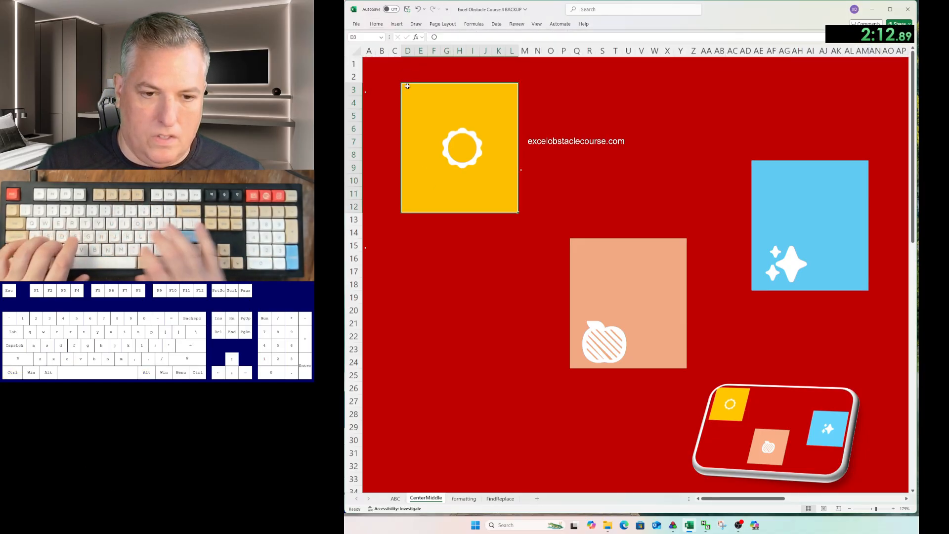
Middle-align and center the sparkles icon in the merged blue cell at AE9.
key("Right")
key("ctrl+Right")
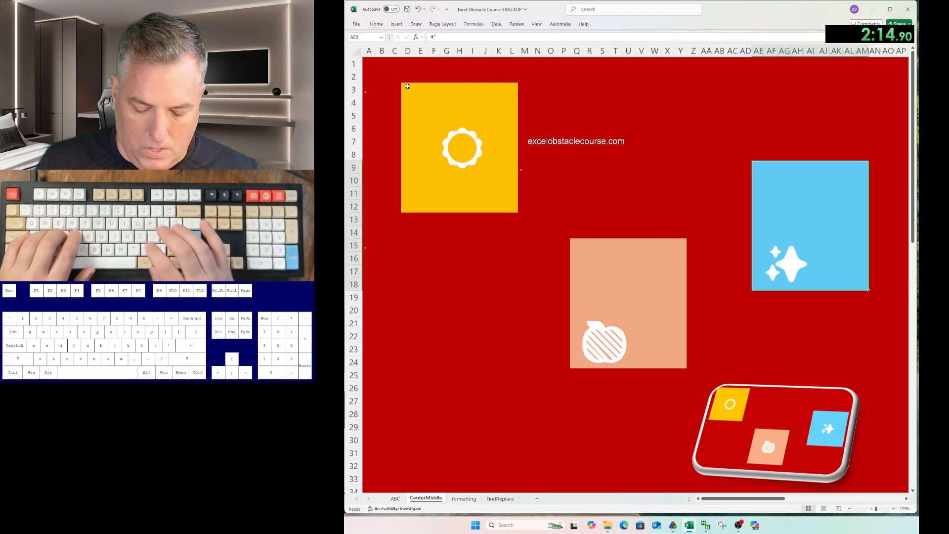
key("alt+h")
key("a")
key("m")
key("alt+h")
key("a")
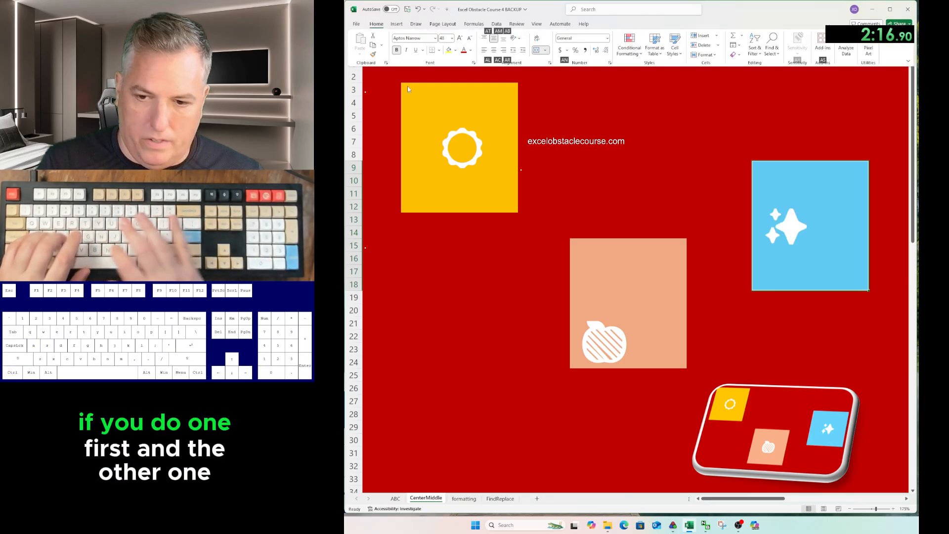
key("c")
Middle-align and center the fruit icon in the merged orange cell at Q15.
key("ctrl+Left")
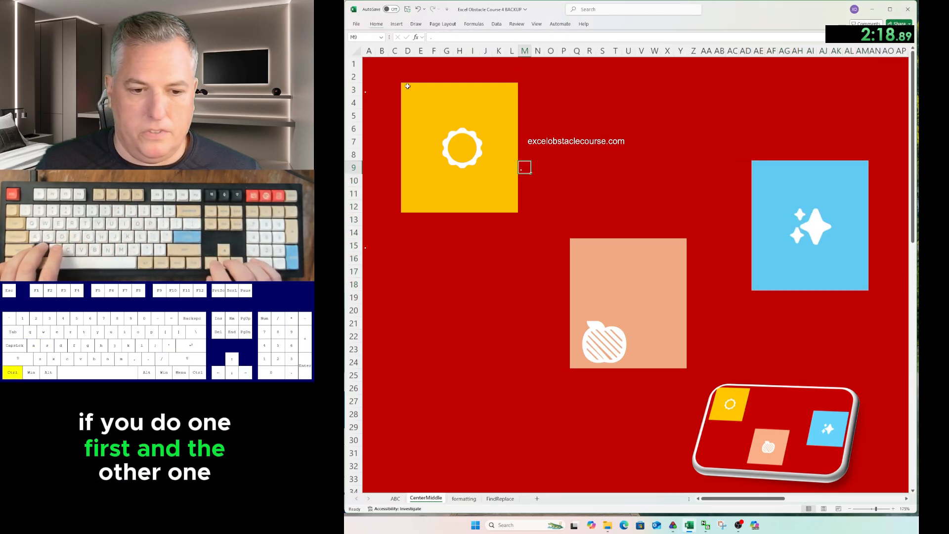
key("ctrl+Down")
key("ctrl+Right")
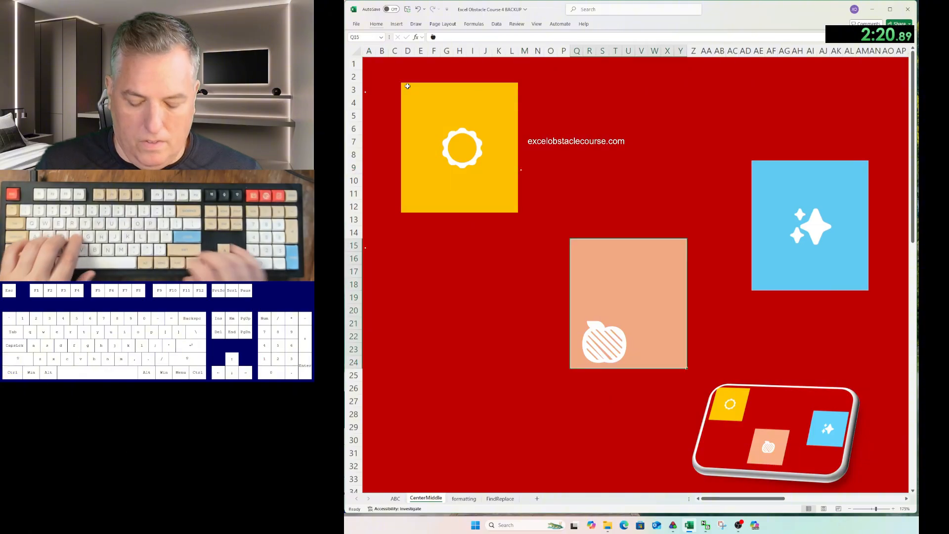
key("alt+h")
key("a")
key("m")
key("alt+h")
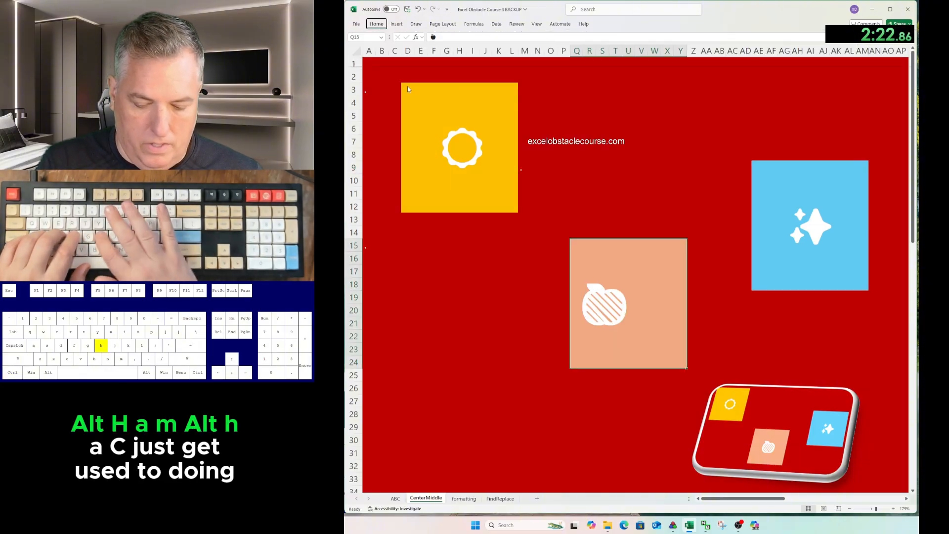
key("a")
key("c")
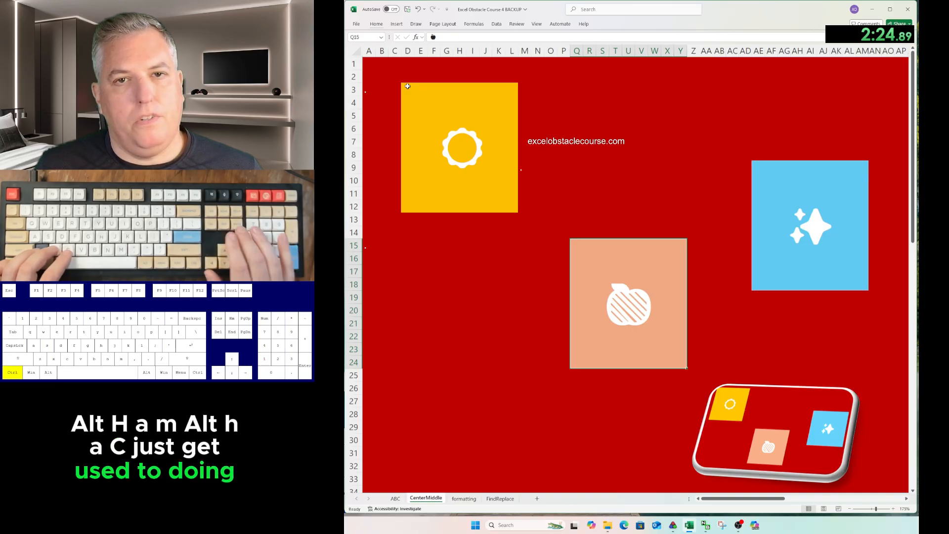
On the formatting sheet, apply the Heading 1 cell style to the Heading 1 column, B8:B25.
key("ctrl+Page_Down")
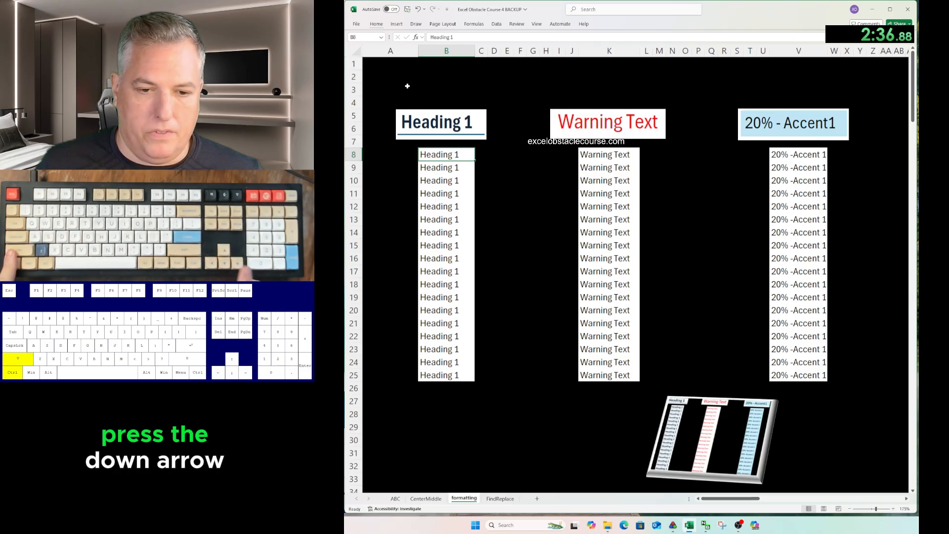
key("ctrl+shift+Down")
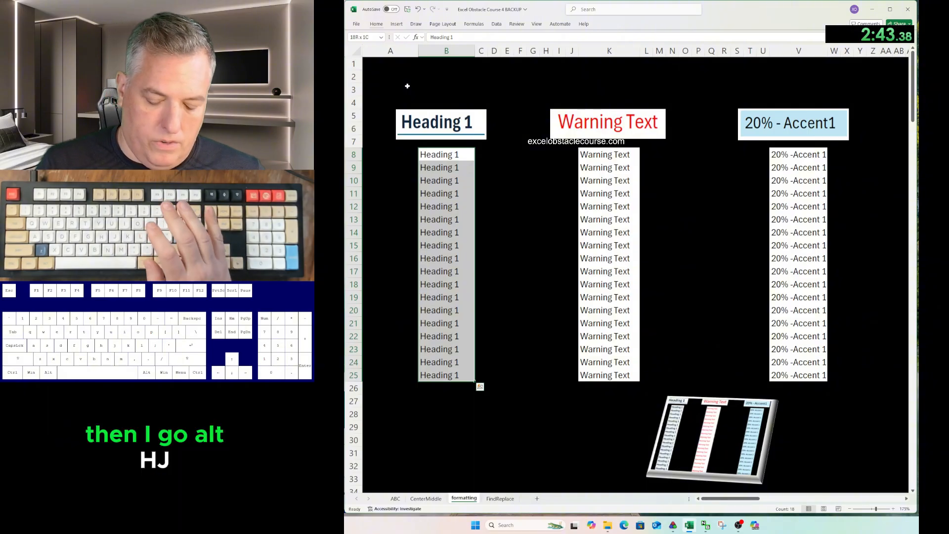
key("alt")
key("h")
key("j")
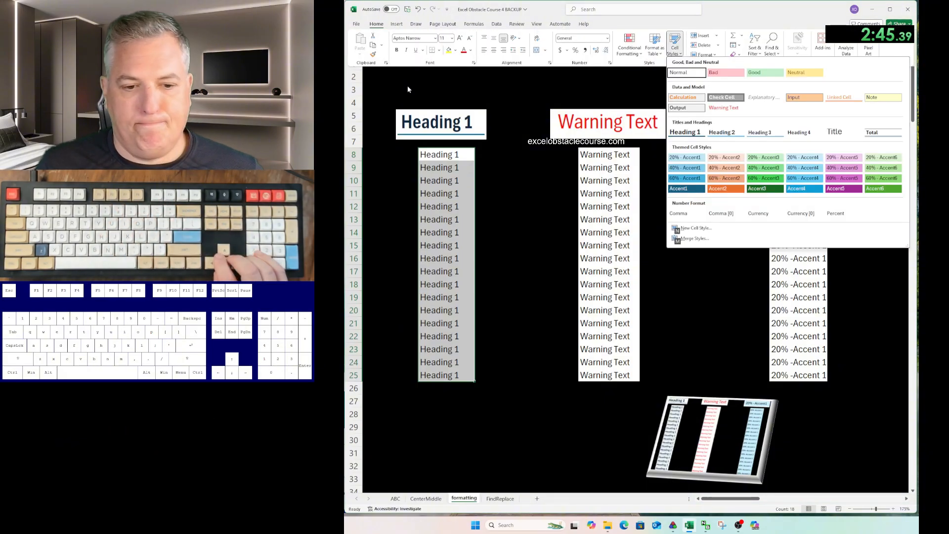
key("Down")
key("Down")
key("Down")
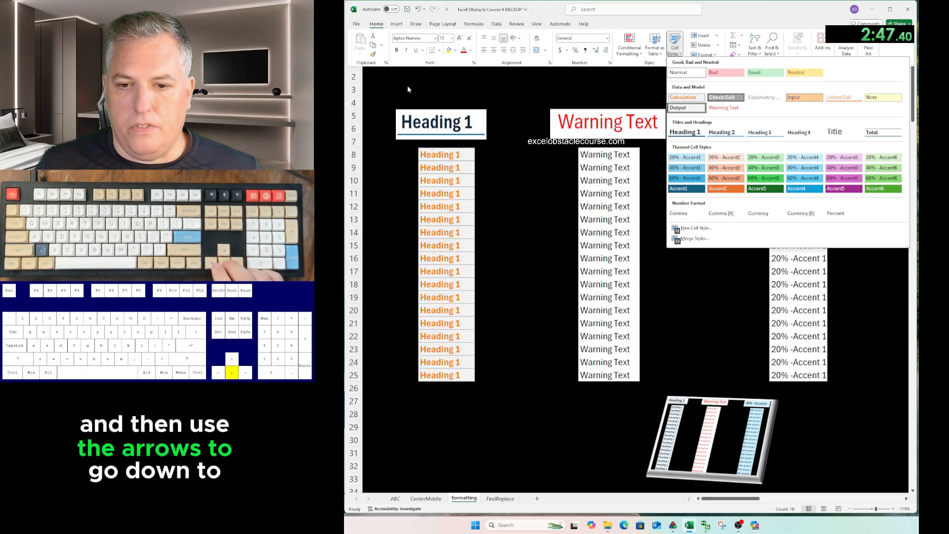
key("Return")
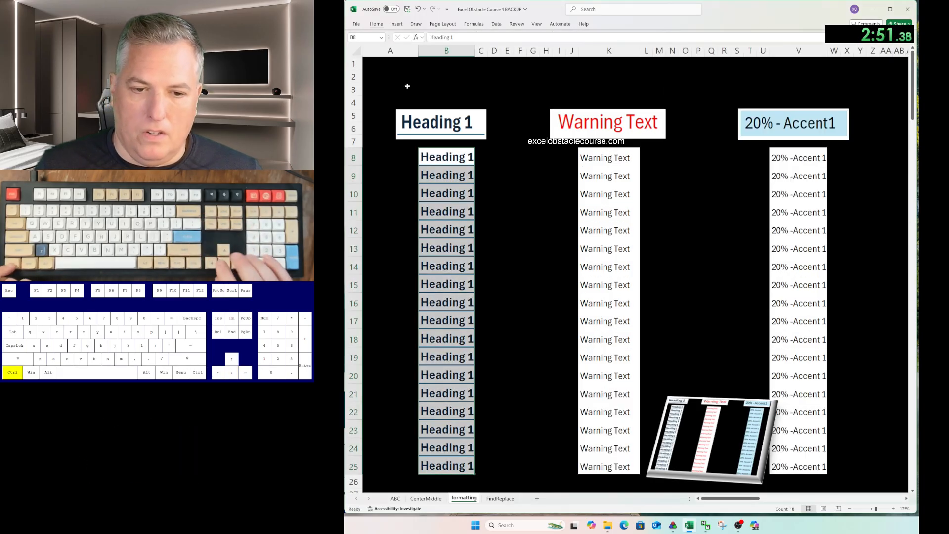
Apply the Warning Text cell style to the Warning Text column, K8:K25.
key("ctrl+Right")
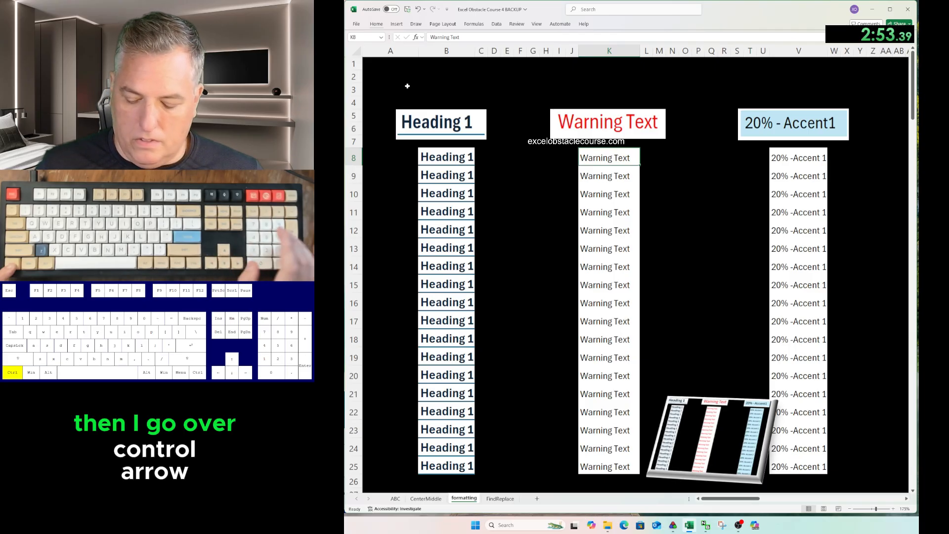
key("ctrl+shift+Down")
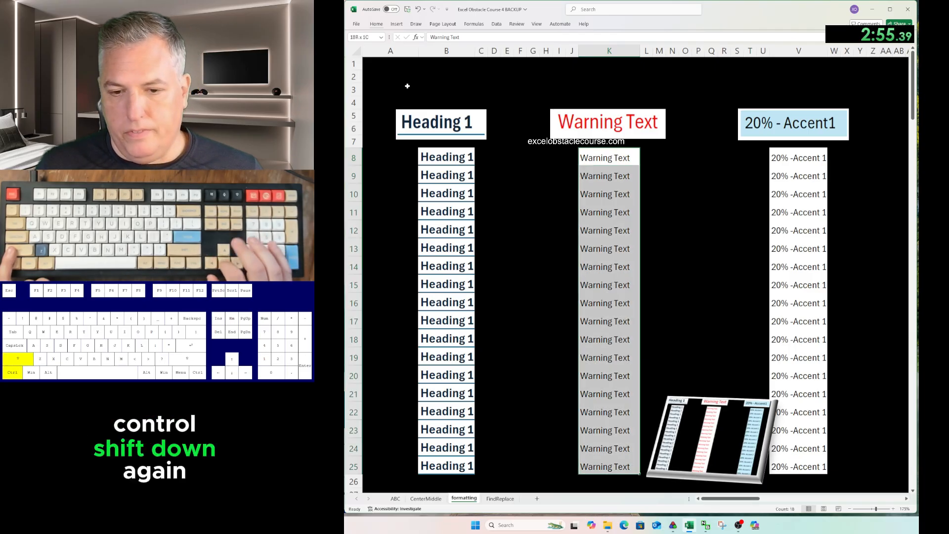
key("alt+h")
key("j")
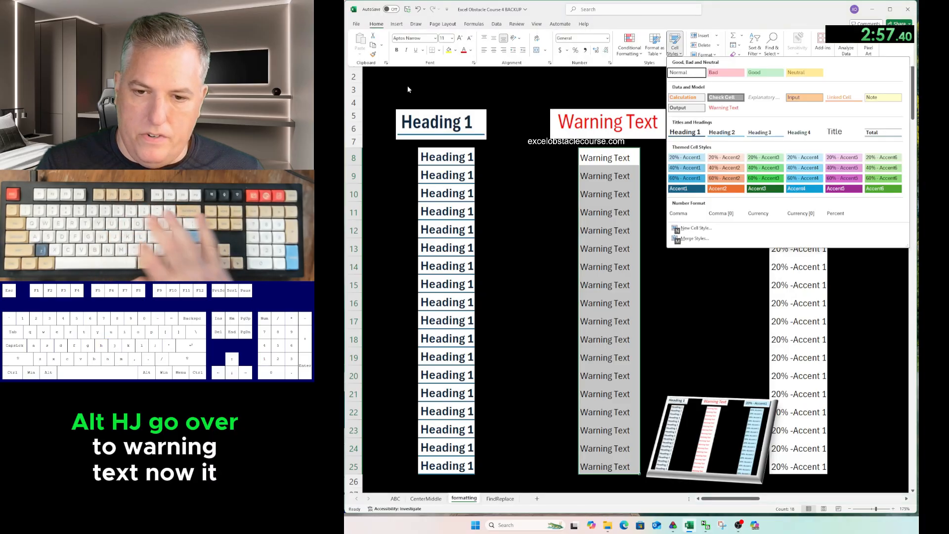
key("Right")
key("Down")
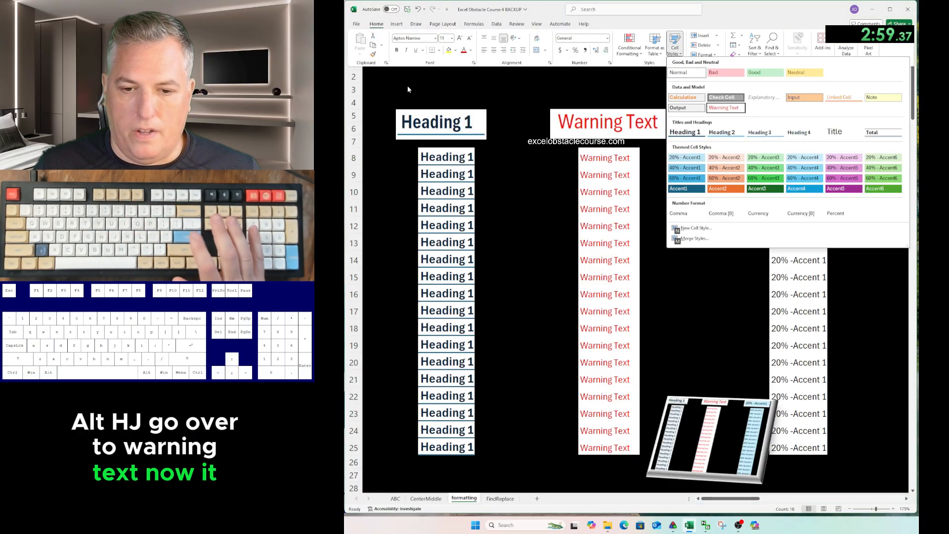
key("Return")
Apply the 20% - Accent1 cell style to the 20% - Accent 1 column, V8:V25.
key("ctrl+Right")
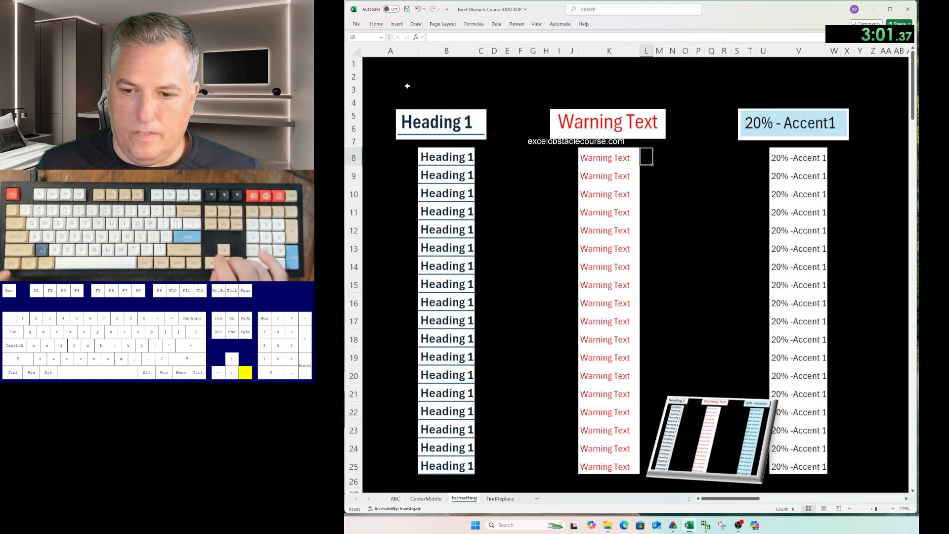
key("Up")
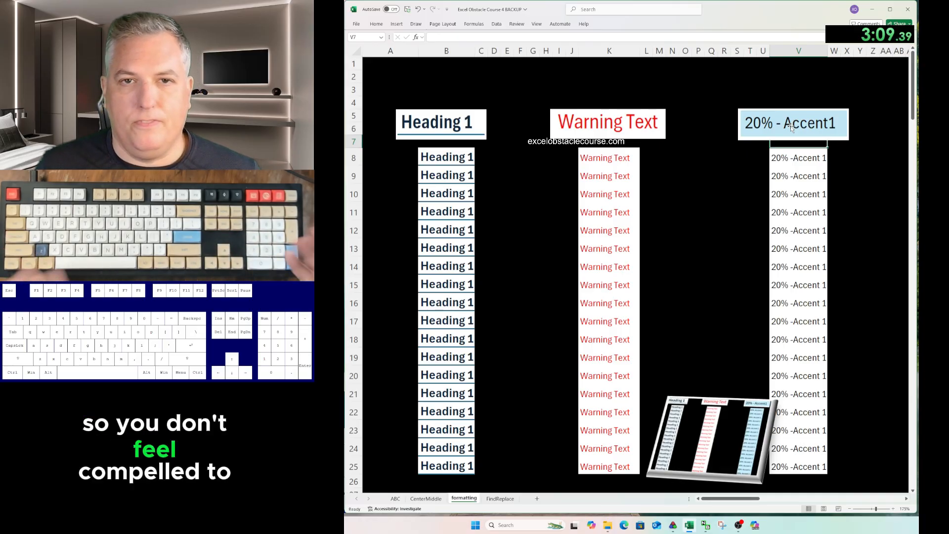
key("Down")
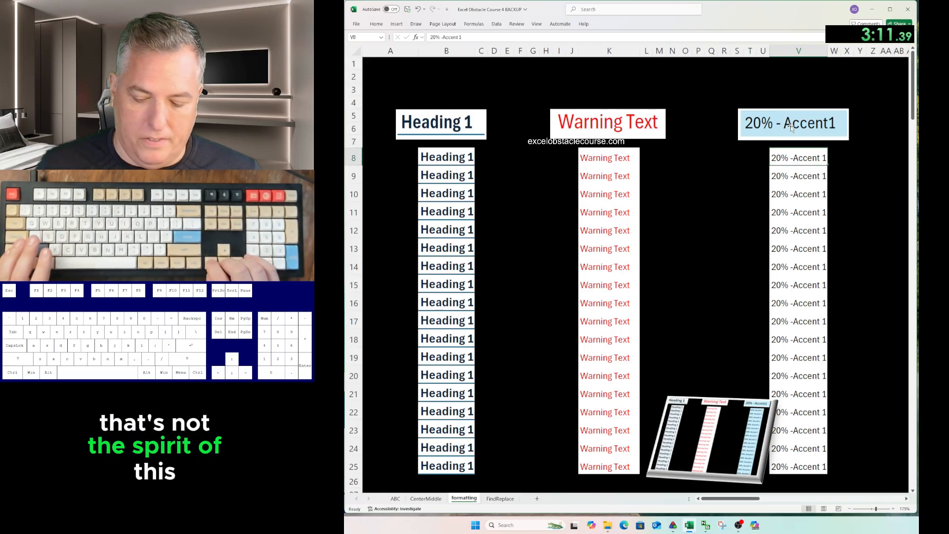
key("ctrl+shift+Down")
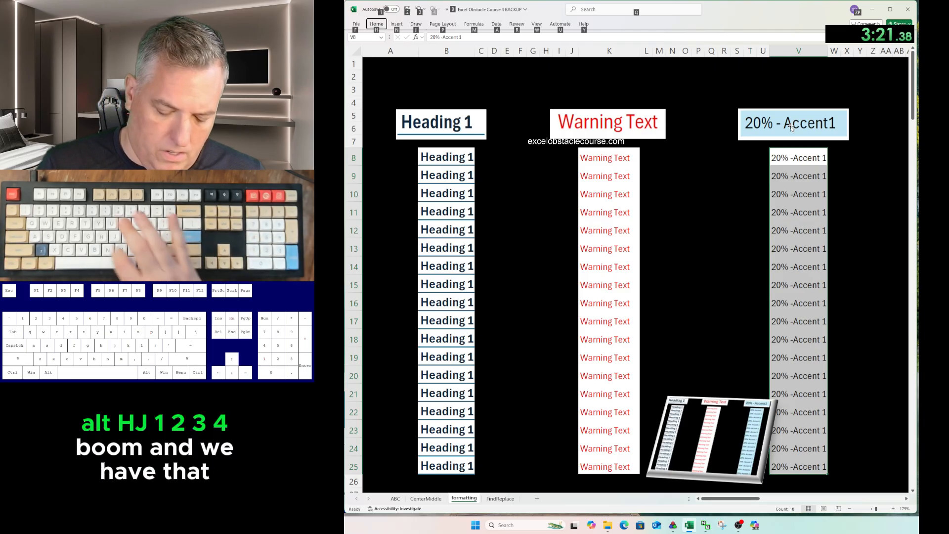
key("alt+h")
key("j")
key("Down")
key("Down")
key("Down")
key("Down")
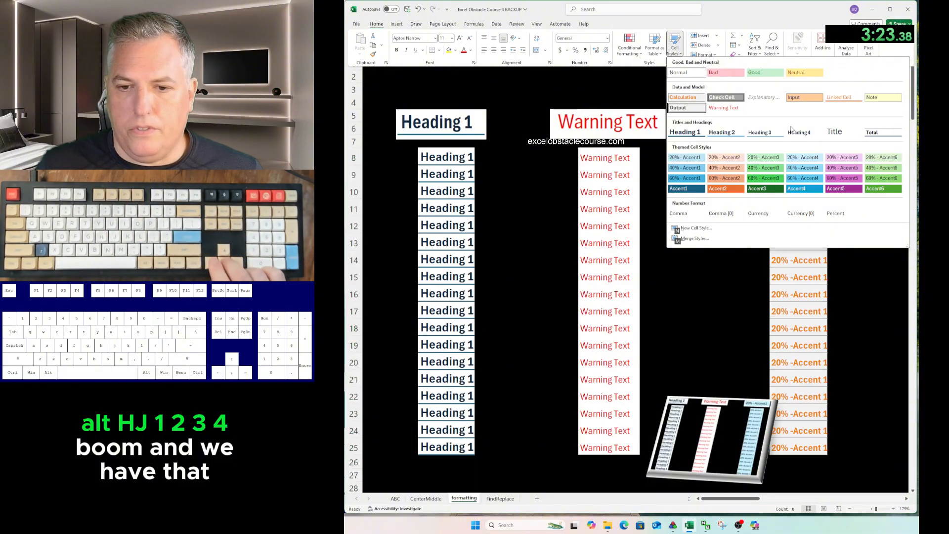
key("Return")
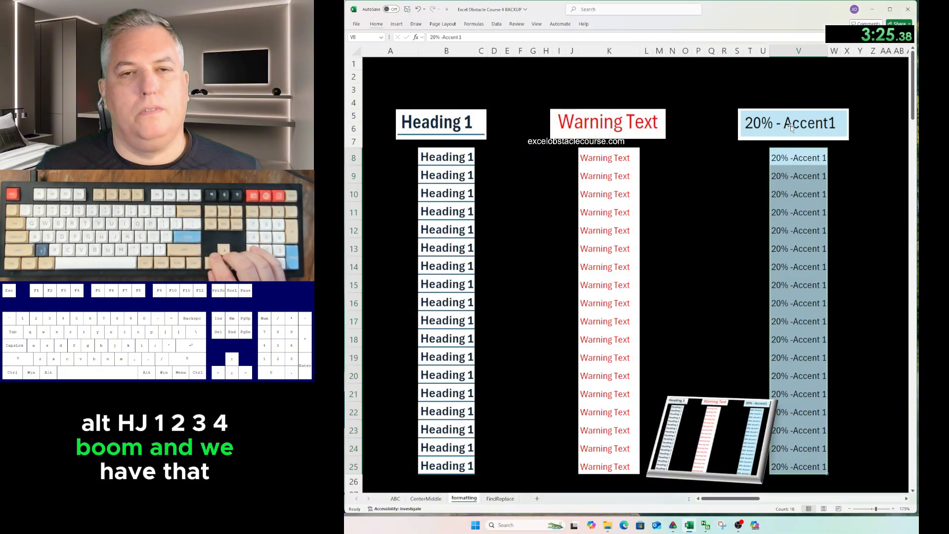
key("Down")
key("Up")
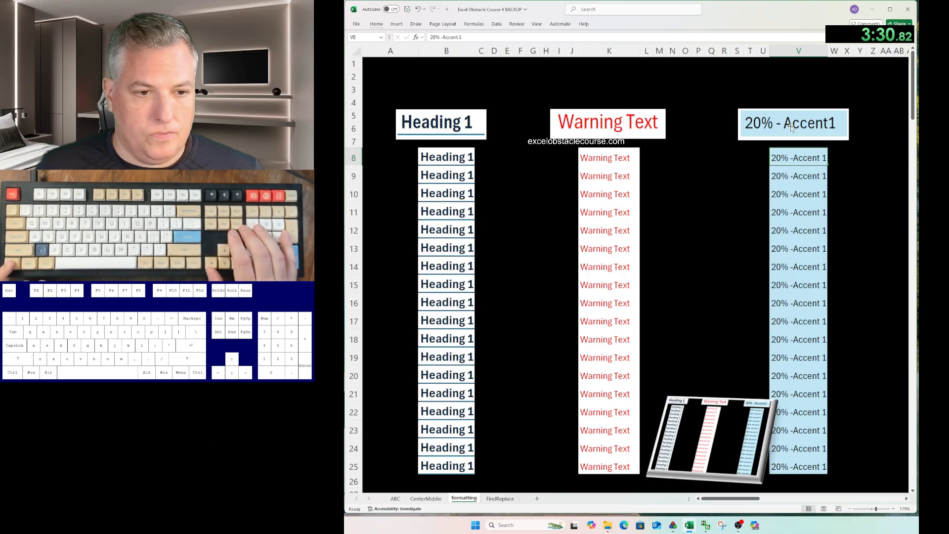
Switch to the FindReplace sheet and select all of its cells.
key("ctrl+Page_Down")
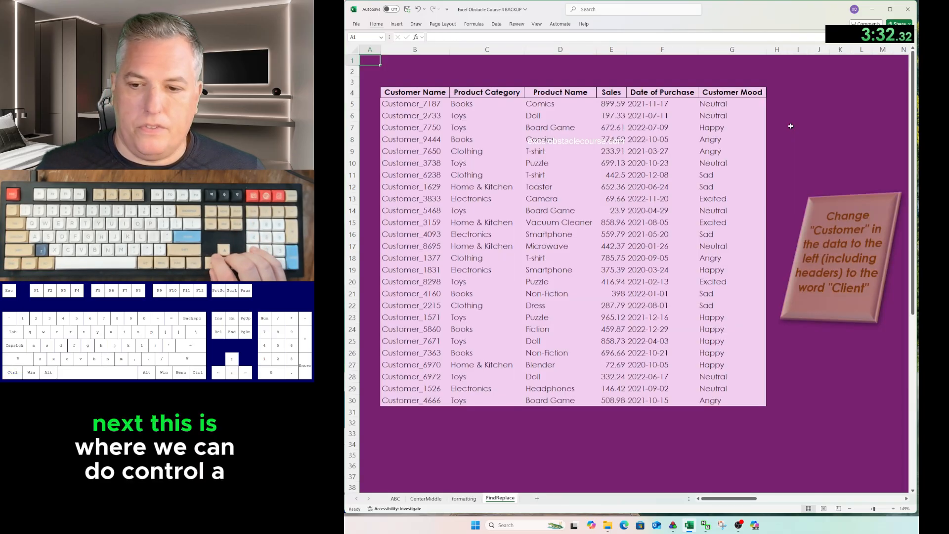
key("ctrl+a")
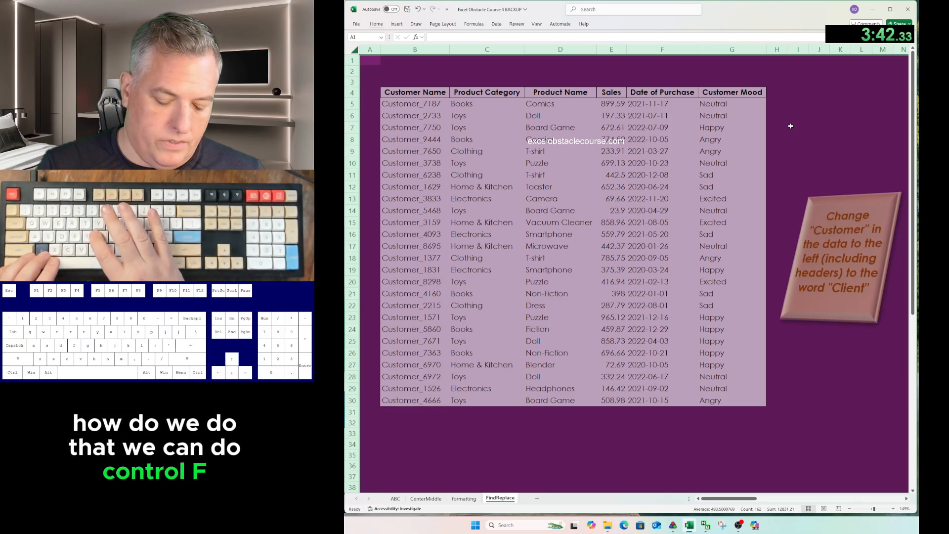
key("ctrl+f")
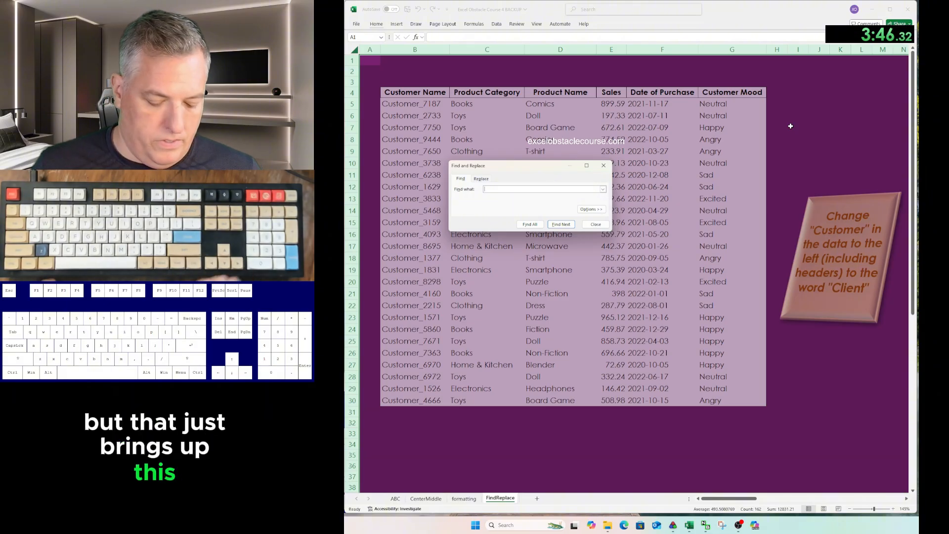
key("alt+p")
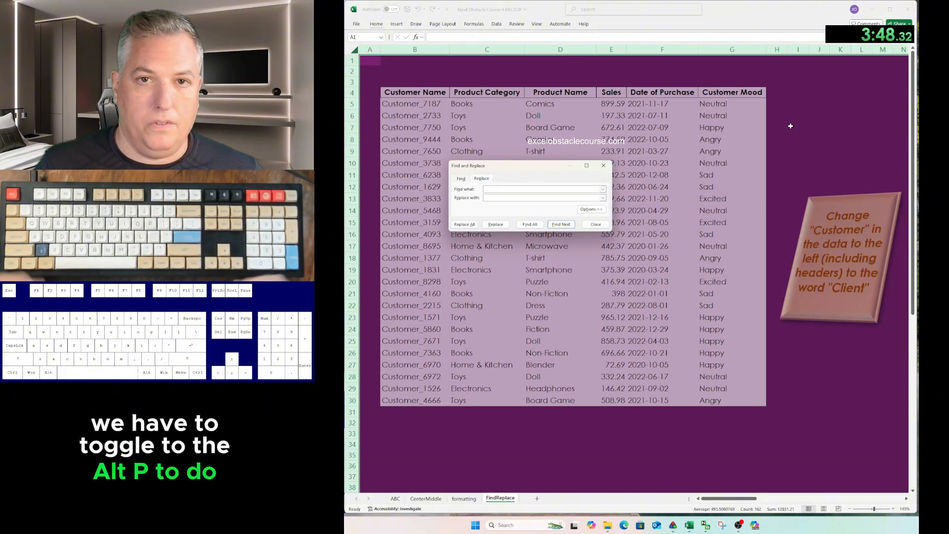
key("Escape")
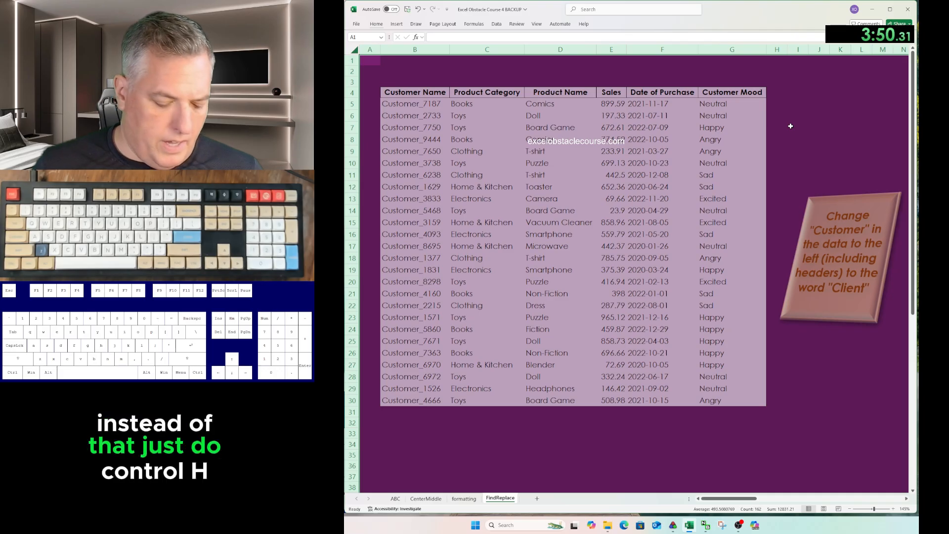
Replace every "Customer" with "Client" on the sheet, and check the header cells B4 and G4.
key("ctrl+h")
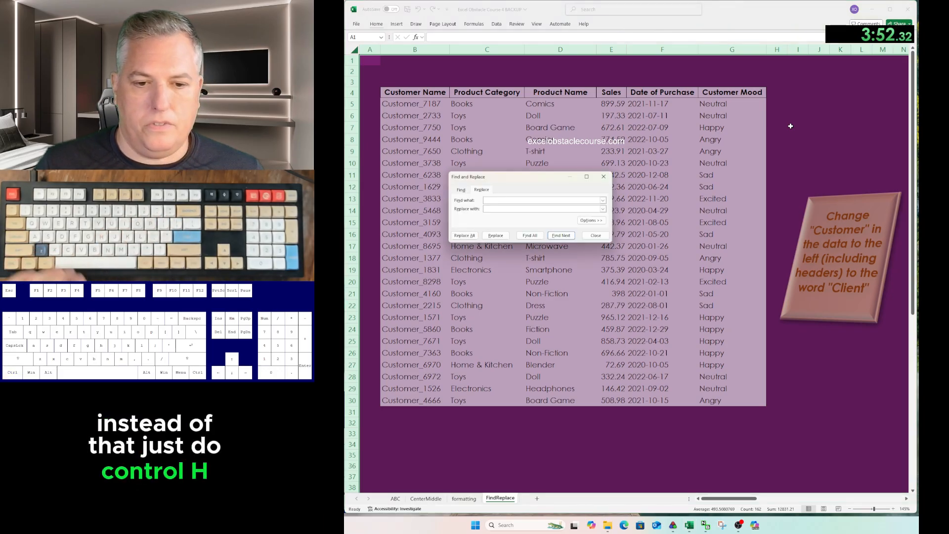
type("Customer")
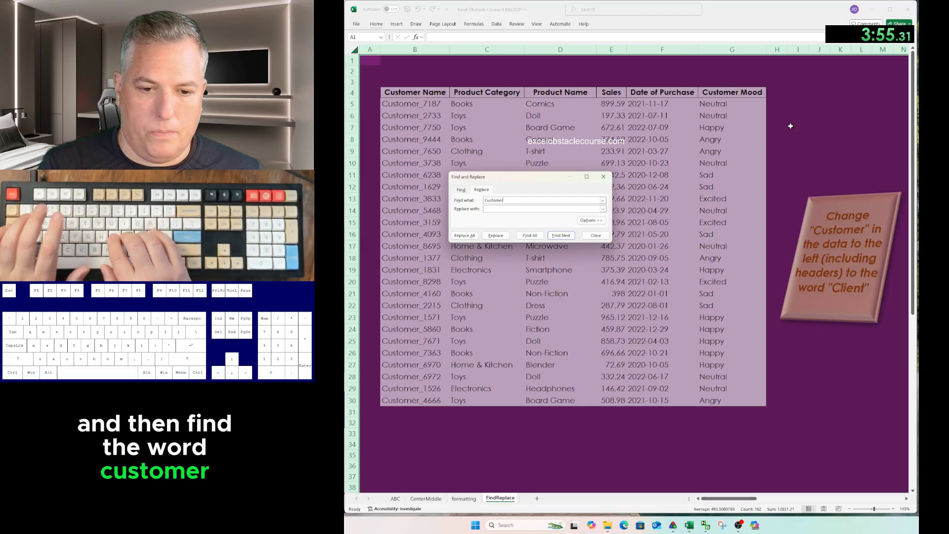
key("Tab")
type("Client")
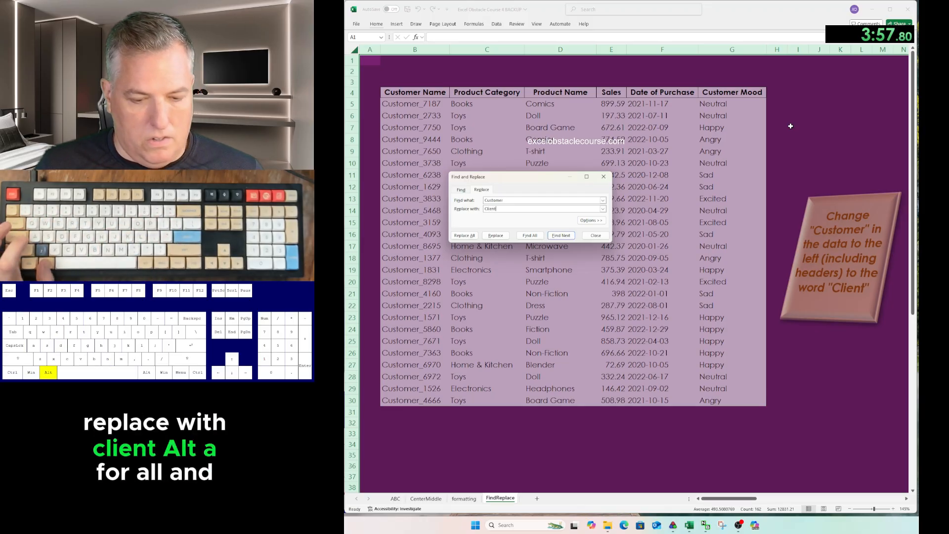
key("alt+a")
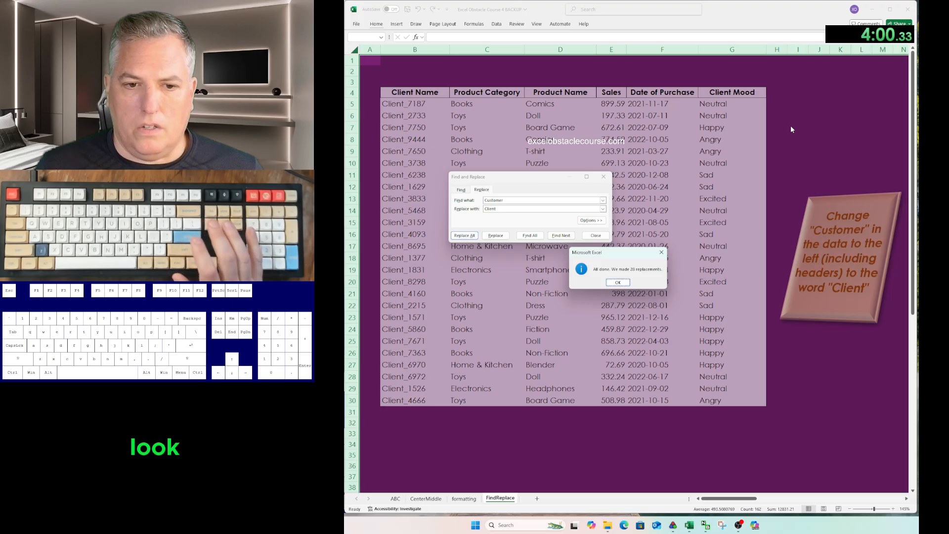
key("Return")
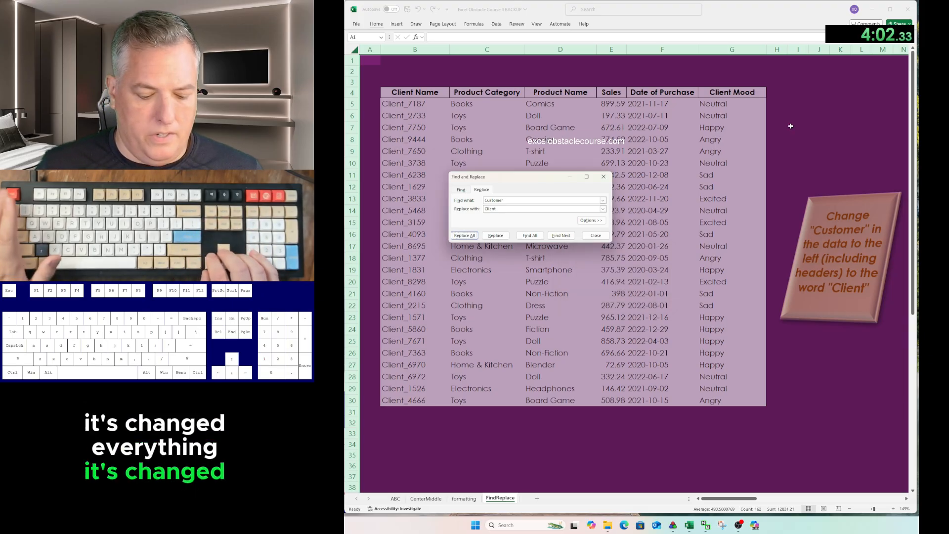
key("Escape")
key("Down")
key("Down")
key("Down")
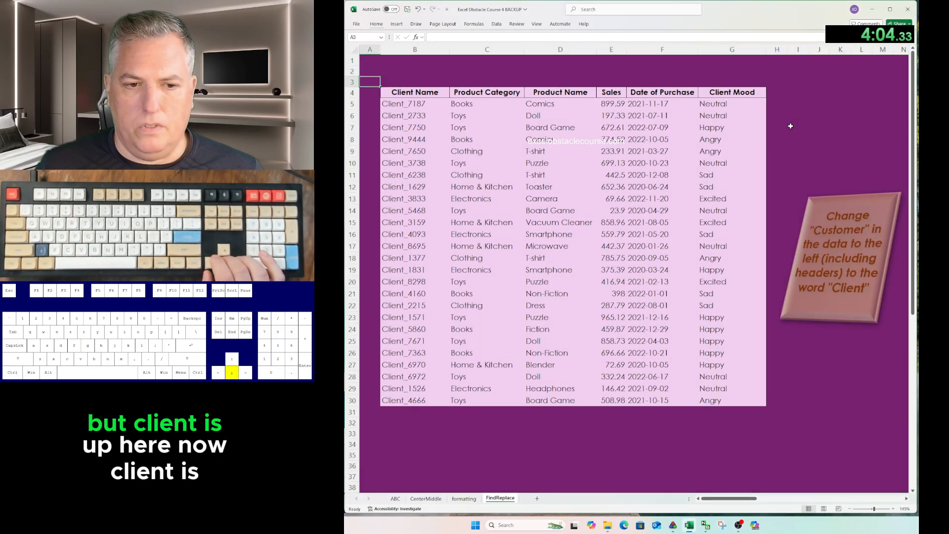
key("Right")
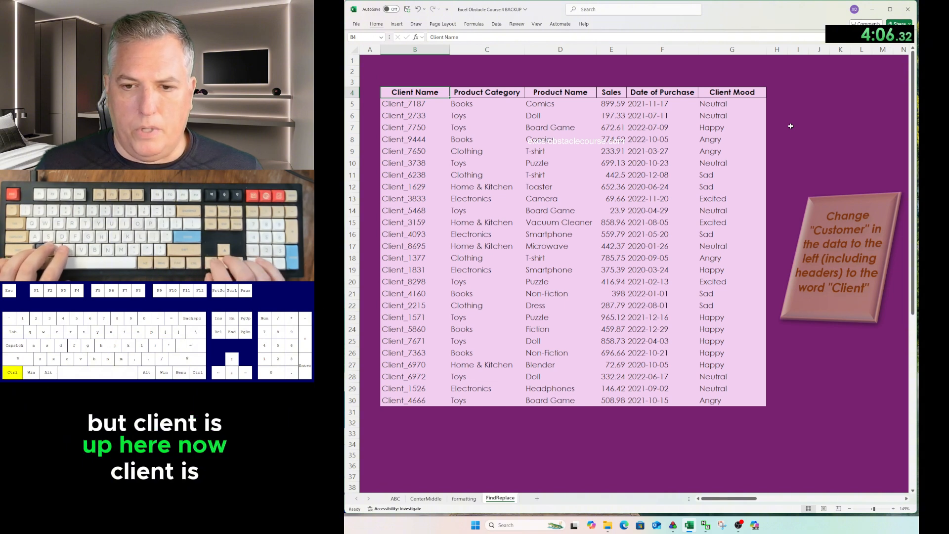
key("ctrl+Right")
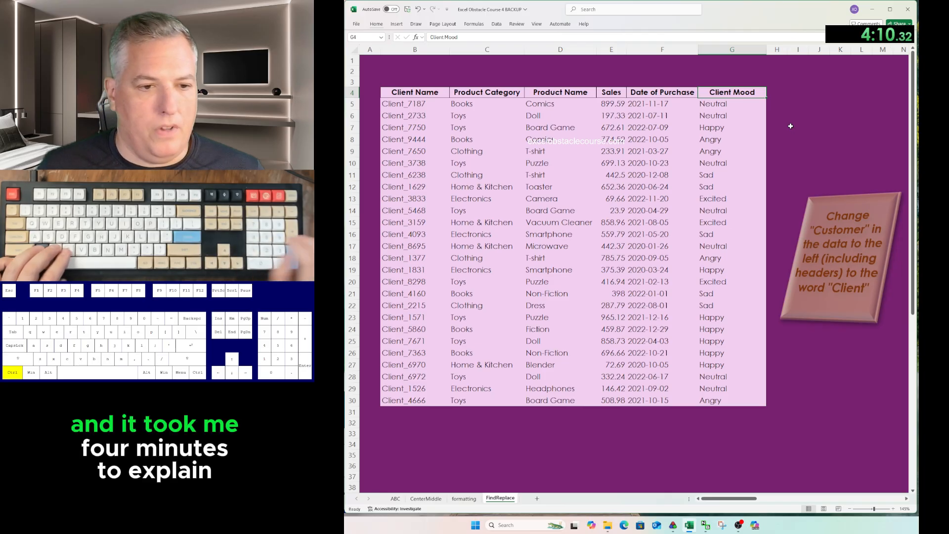
Undo the edits on all four sheets, back through the block copies on the ABC sheet, and select cell B4.
key("ctrl+z")
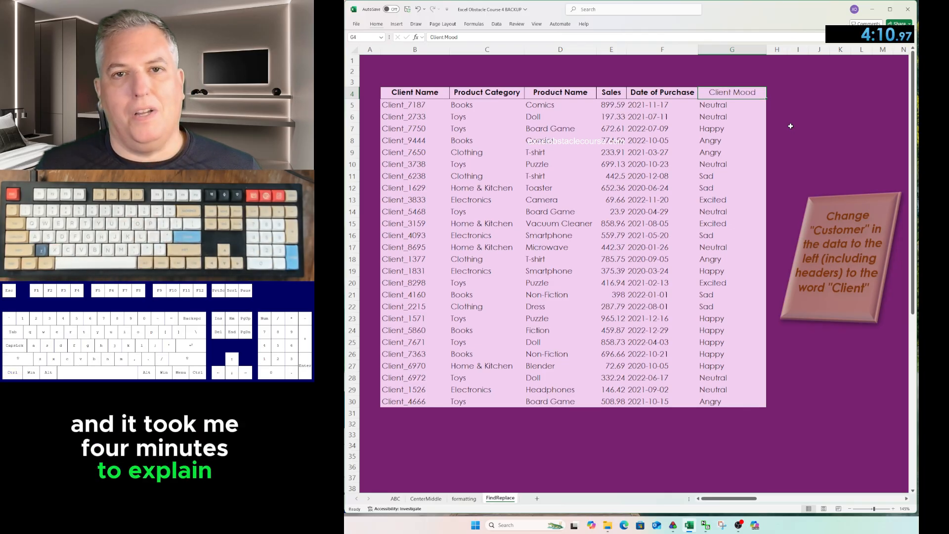
key("ctrl+y")
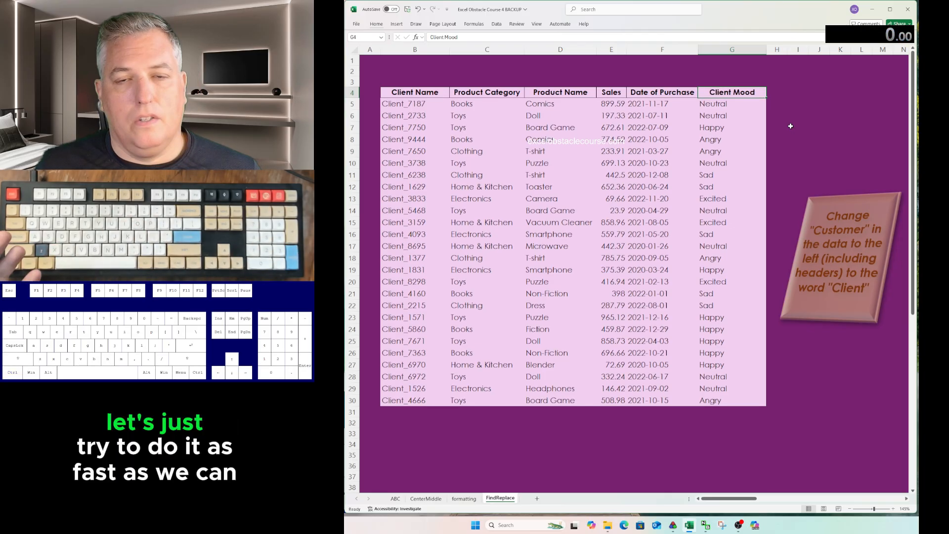
key("ctrl+z")
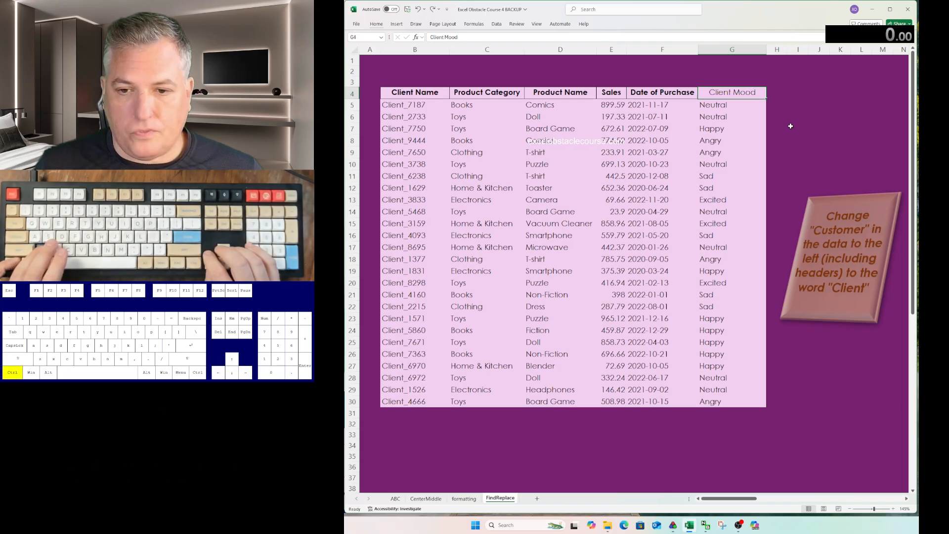
key("ctrl+y")
key("ctrl+Page_Up")
key("ctrl+c")
key("ctrl+Page_Up")
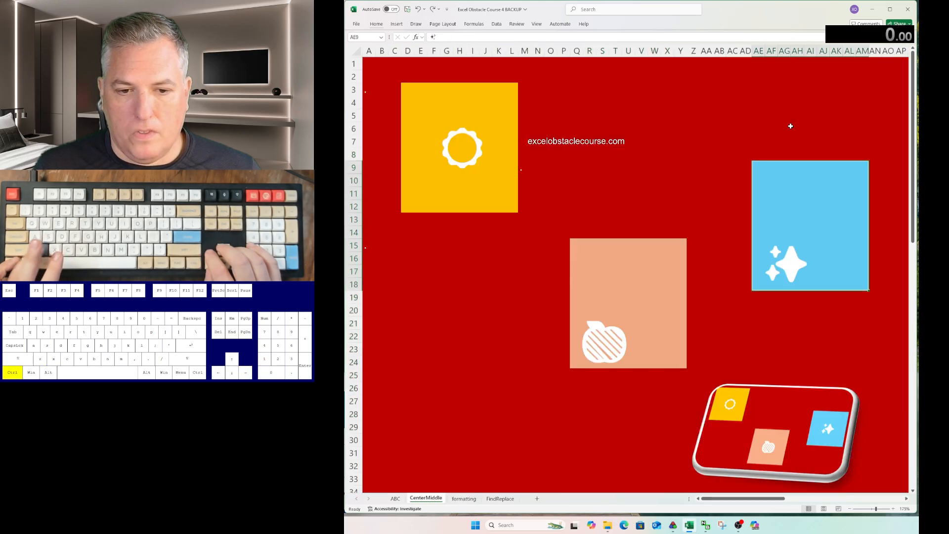
key("ctrl+Page_Up")
key("ctrl+v")
key("ctrl+v")
key("ctrl+v")
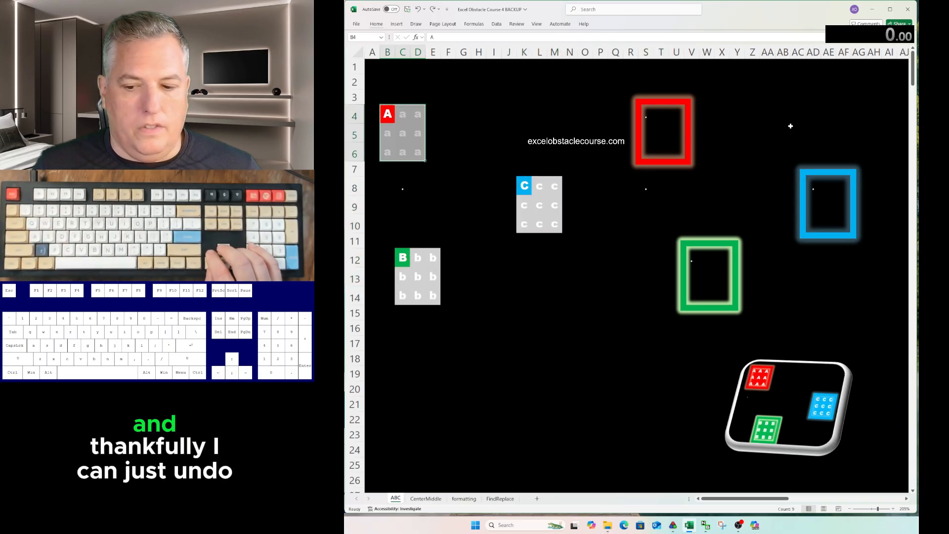
key("Left")
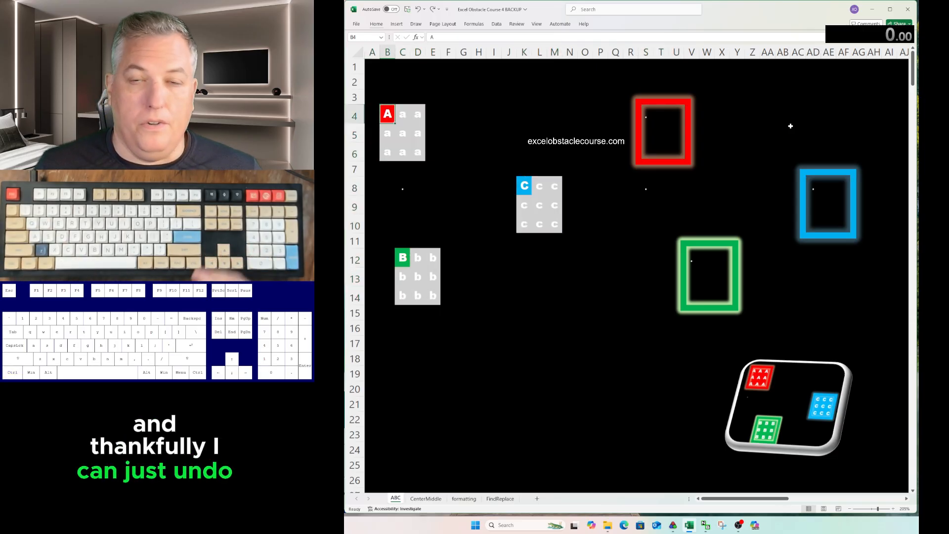
Look through the FindReplace and formatting sheets to check their starting state, and return to the ABC sheet.
key("ctrl+Page_Down")
key("ctrl+Page_Down")
key("ctrl+Page_Down")
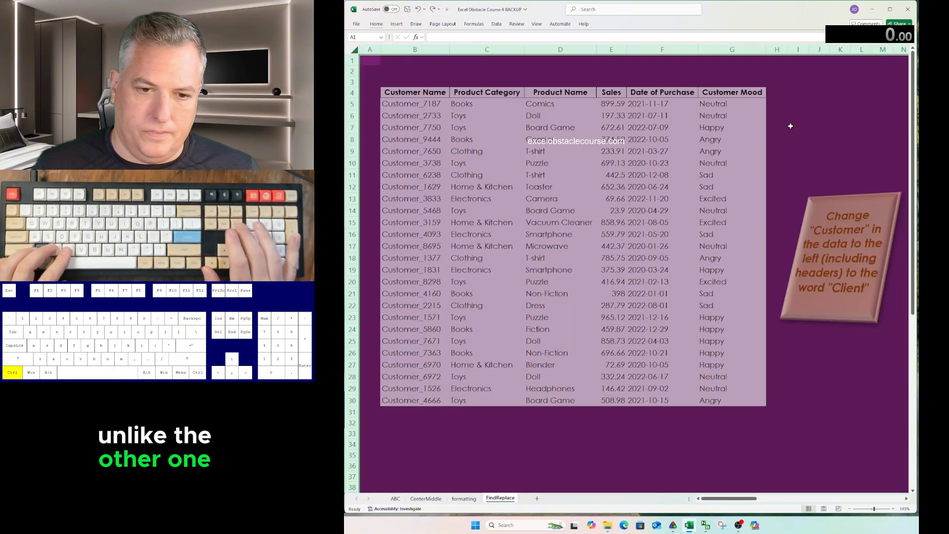
key("ctrl+Page_Up")
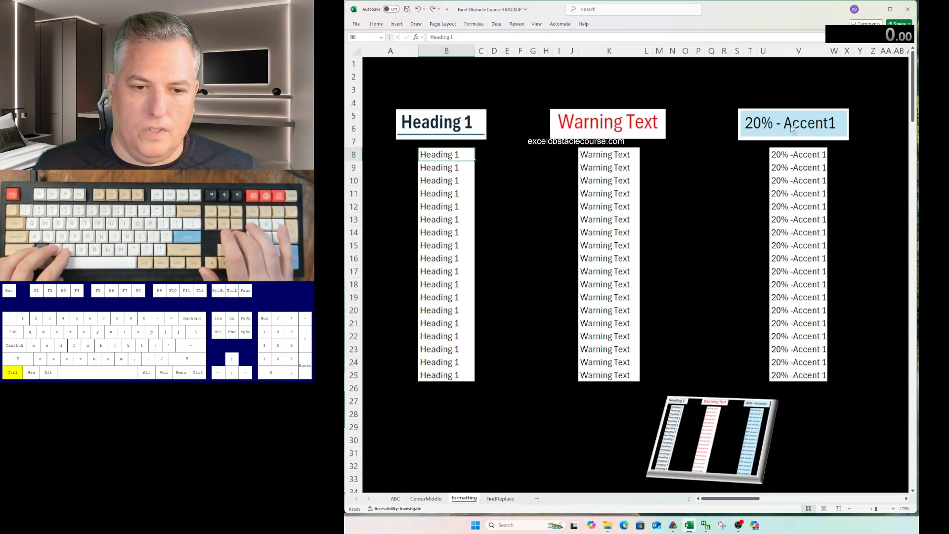
key("ctrl+Page_Down")
key("ctrl+Page_Up")
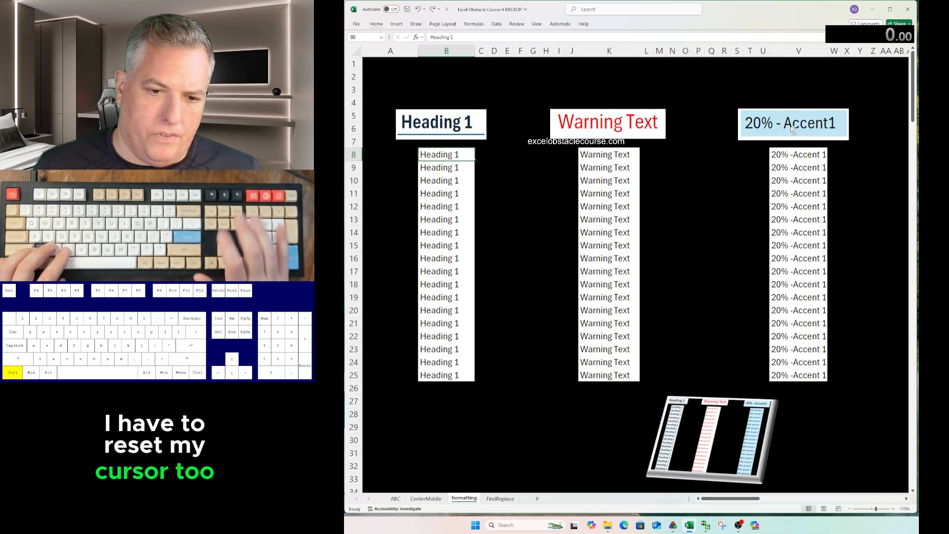
key("ctrl+Page_Up")
key("ctrl+Page_Up")
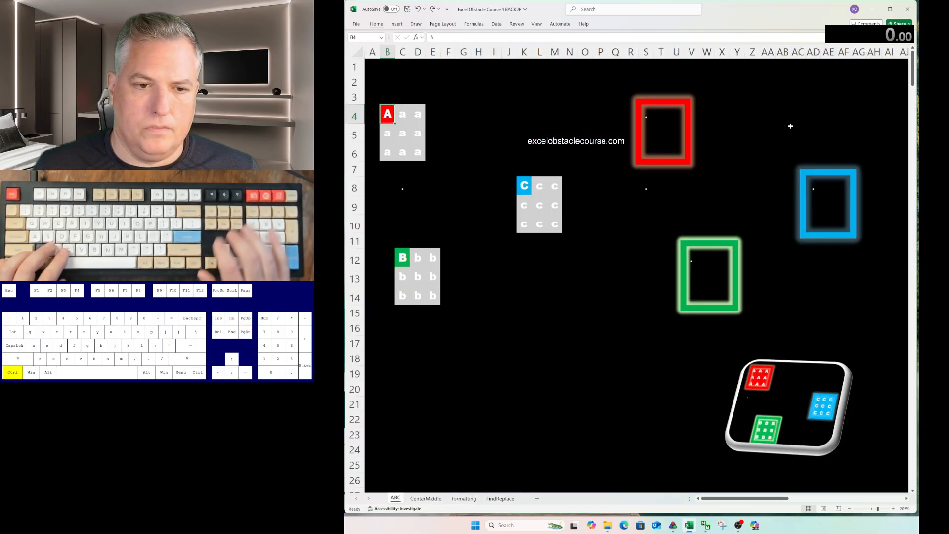
key("Down")
key("Down")
key("Down")
key("Right")
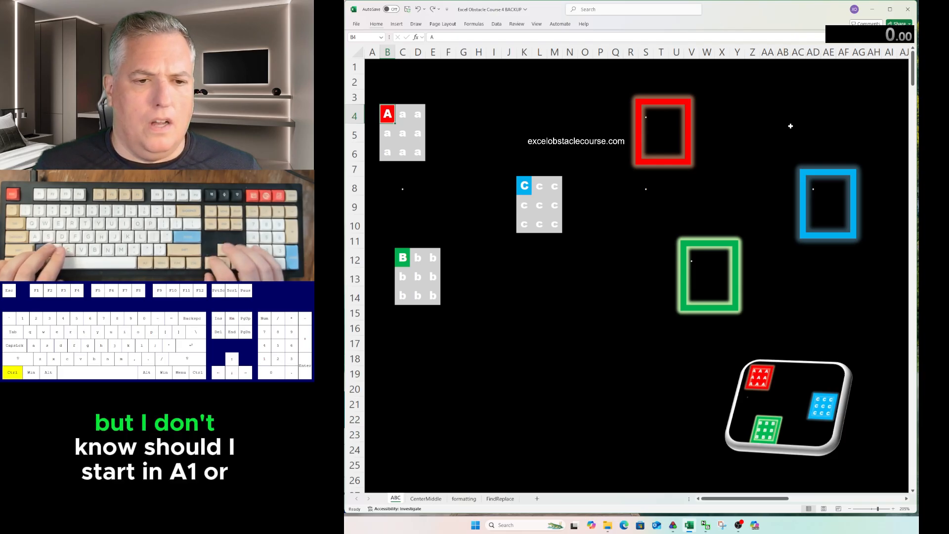
key("ctrl+Left")
key("ctrl+Up")
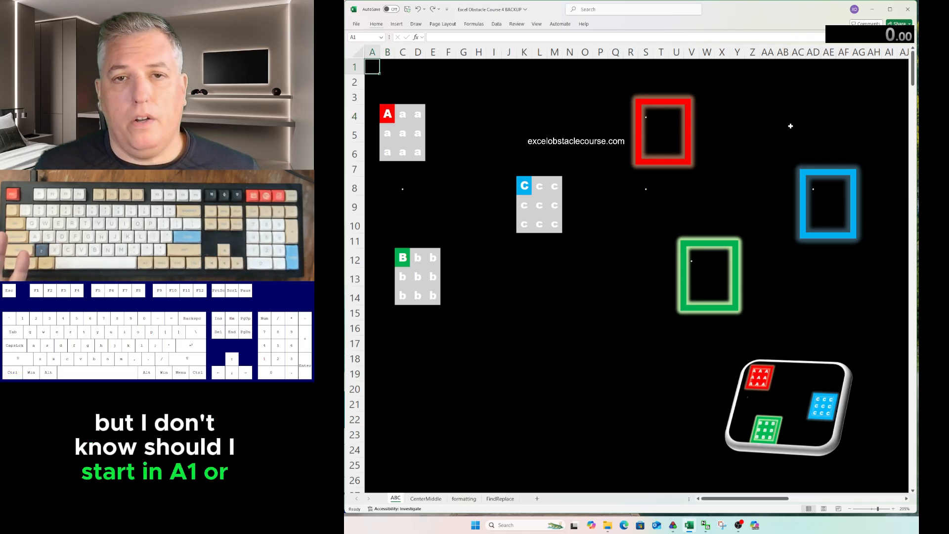
key("Right")
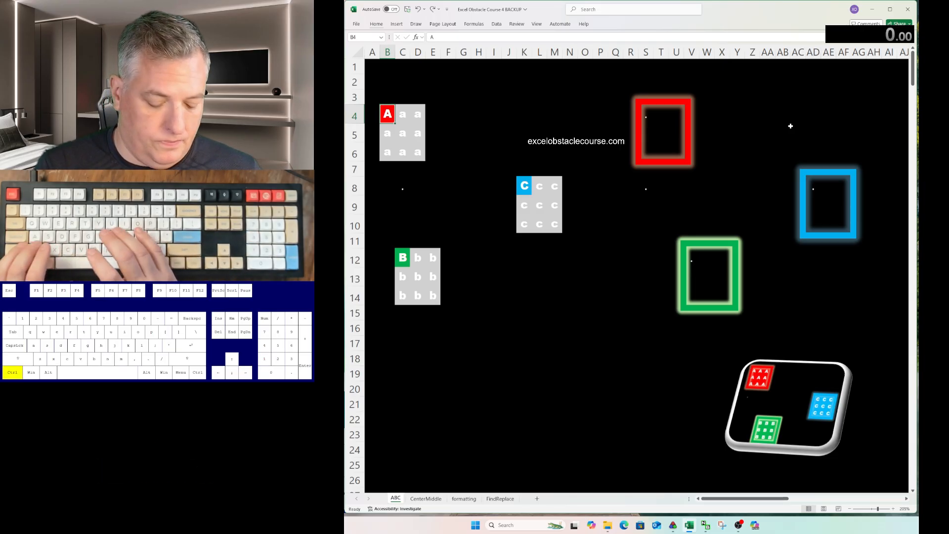
Fill B4:D6 with the red A from B4 and copy the block into the red frame at S4.
key("ctrl+c")
key("ctrl+a")
key("ctrl+v")
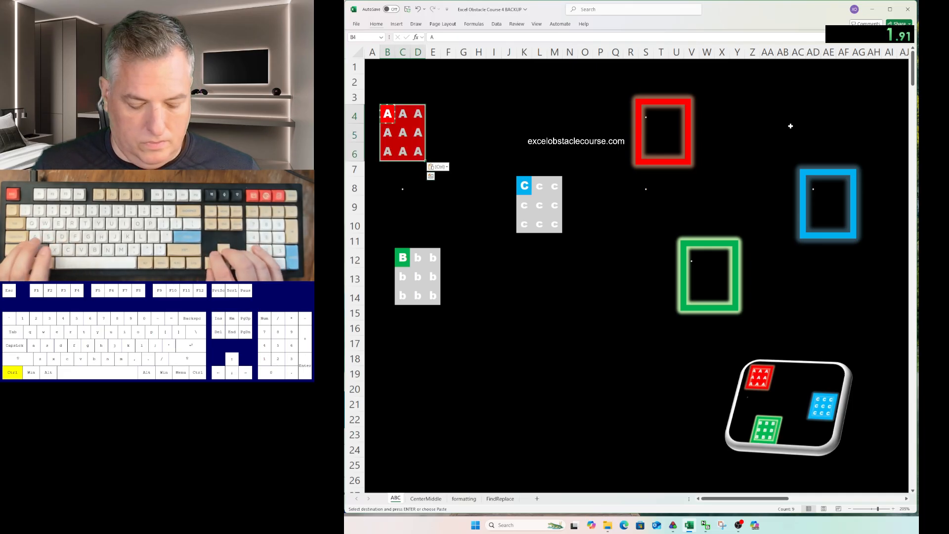
key("ctrl+Right")
key("ctrl+Right")
key("ctrl+v")
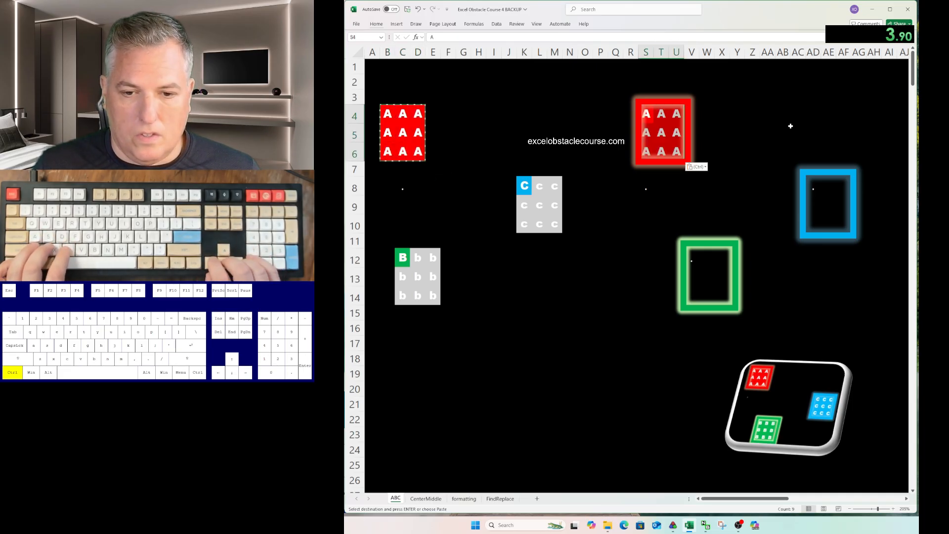
Fill K8:M10 with the blue C from K8 and copy the block into the blue frame in row 8.
key("ctrl+Down")
key("ctrl+Down")
key("ctrl+Left")
key("ctrl+Left")
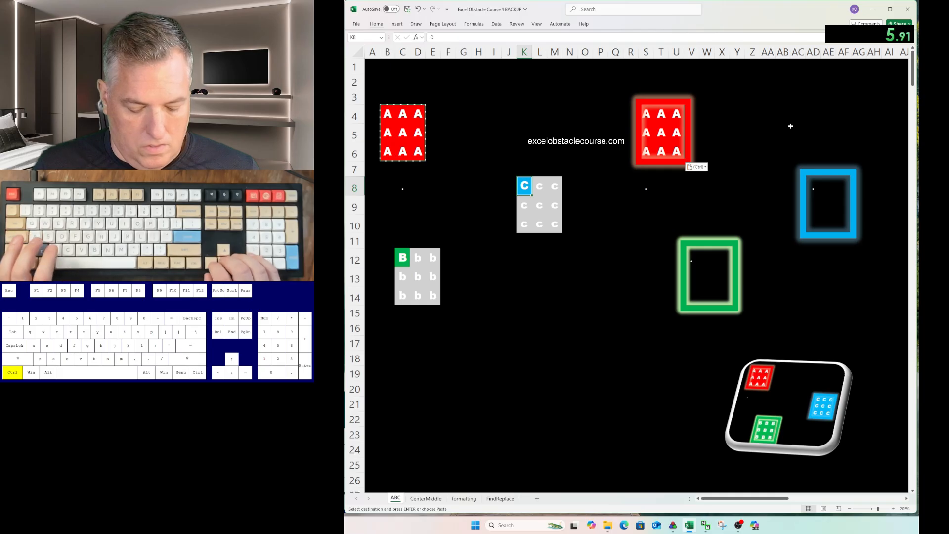
key("ctrl+a")
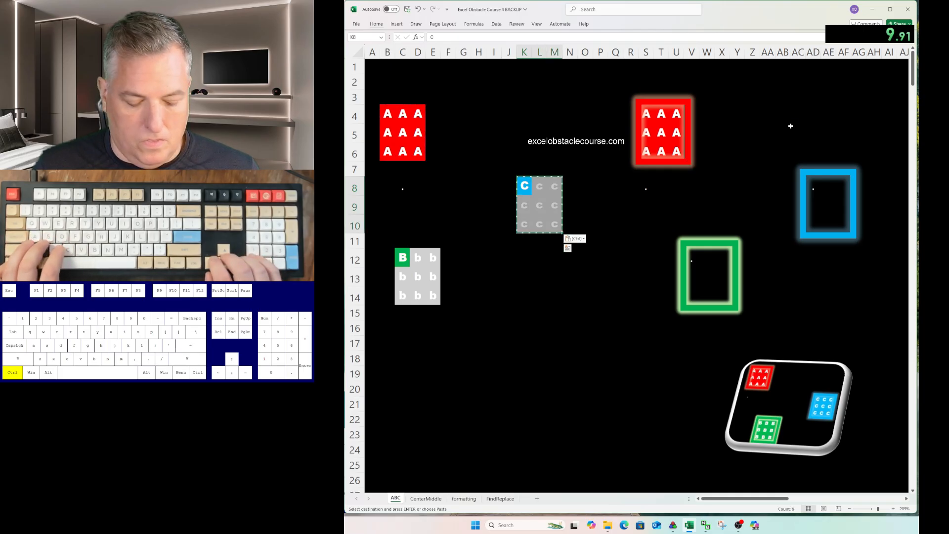
key("Right")
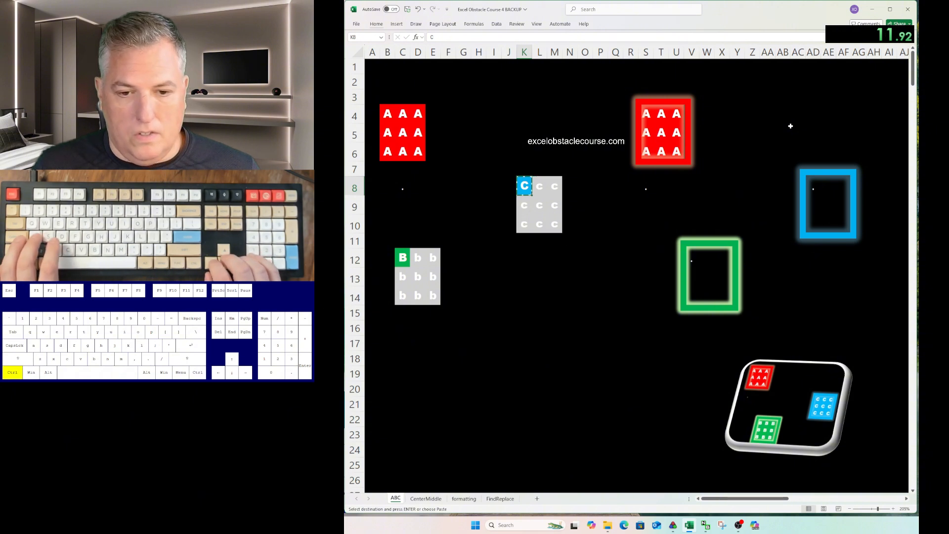
key("ctrl+a")
key("ctrl+v")
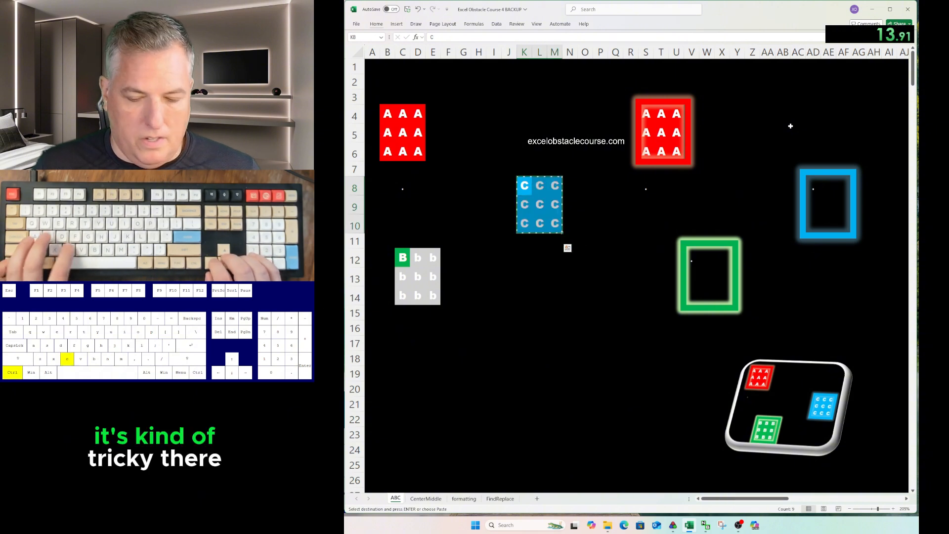
key("ctrl+Right")
key("ctrl+a")
key("ctrl+v")
Fill C12:E14 with the green B from C12.
key("ctrl+Left")
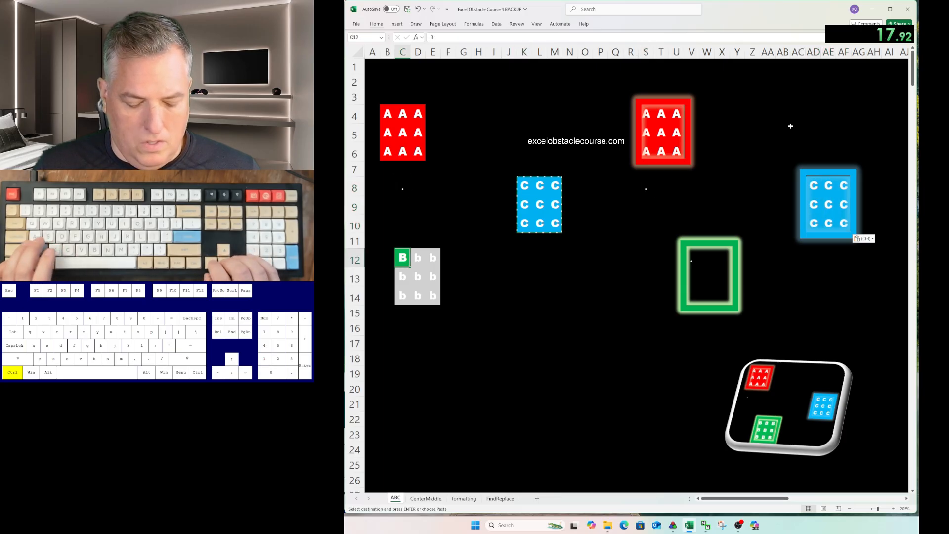
key("ctrl+c")
key("ctrl+a")
key("ctrl+v")
key("ctrl+Right")
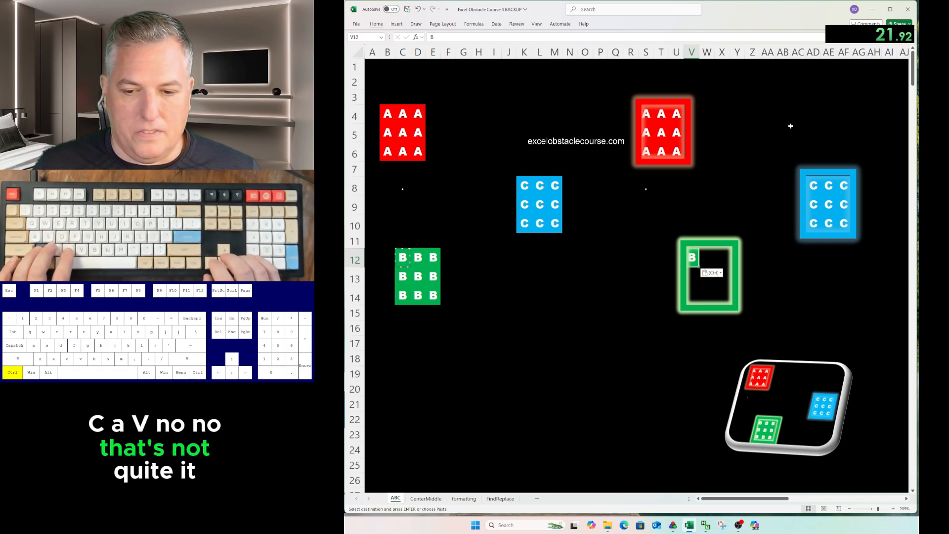
key("ctrl+Left")
key("ctrl+Left")
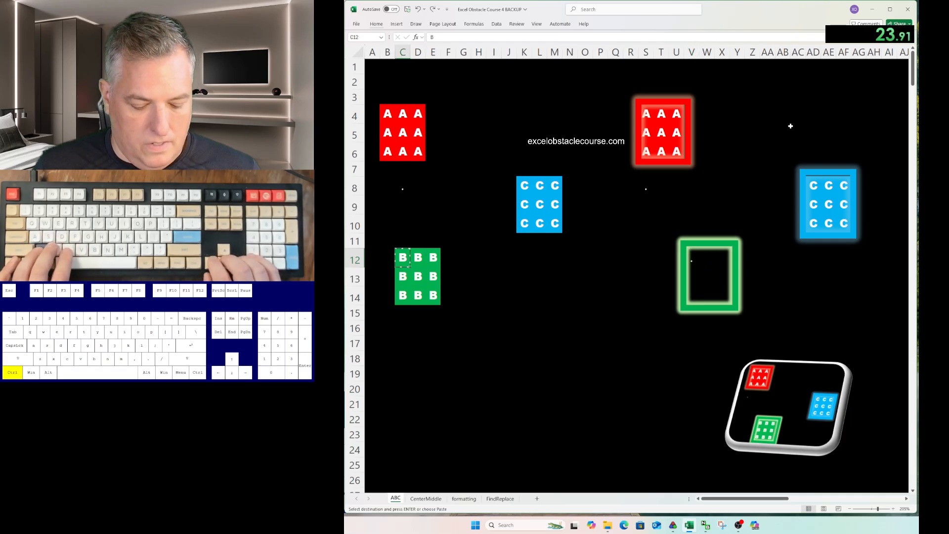
Copy the whole green B block C12:E14 into the green frame at V12.
key("ctrl+a")
key("ctrl+v")
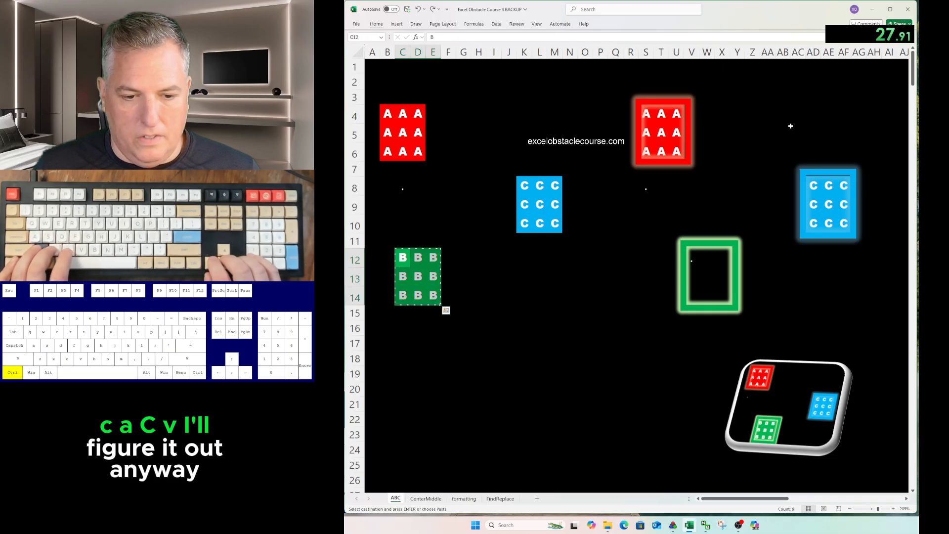
key("ctrl+Right")
key("ctrl+Right")
key("ctrl+v")
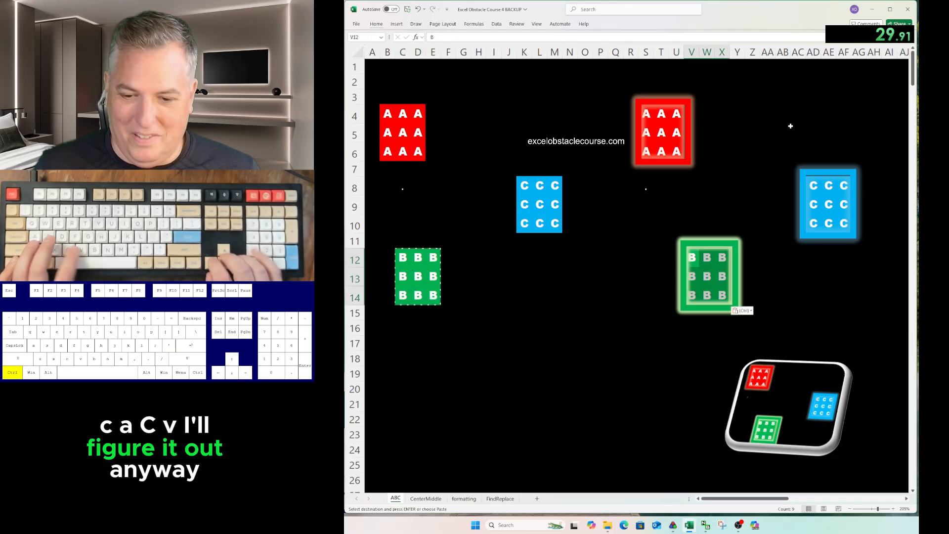
On the CenterMiddle sheet, apply Middle Align and Center to the sun icon in the yellow box, D3:L12.
key("ctrl+Page_Down")
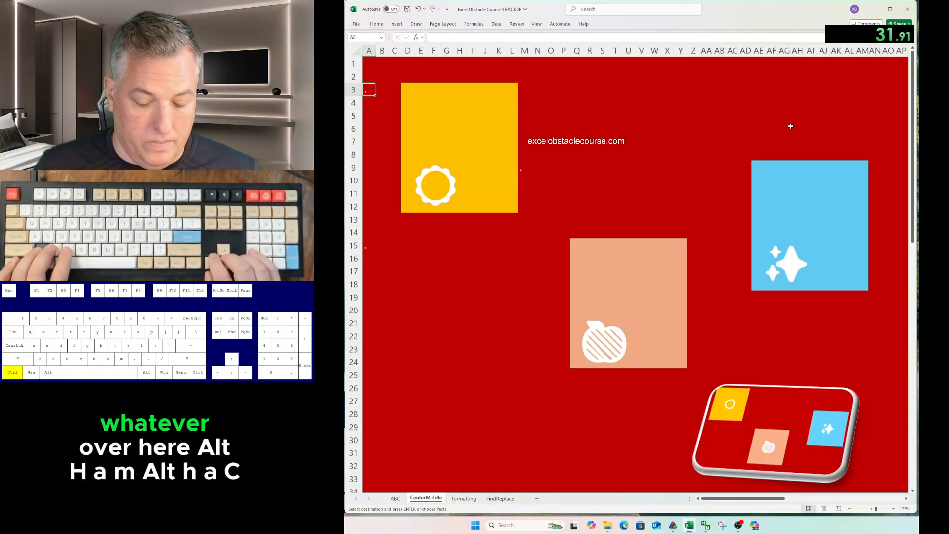
key("ctrl+Right")
key("alt")
key("h")
key("a")
key("m")
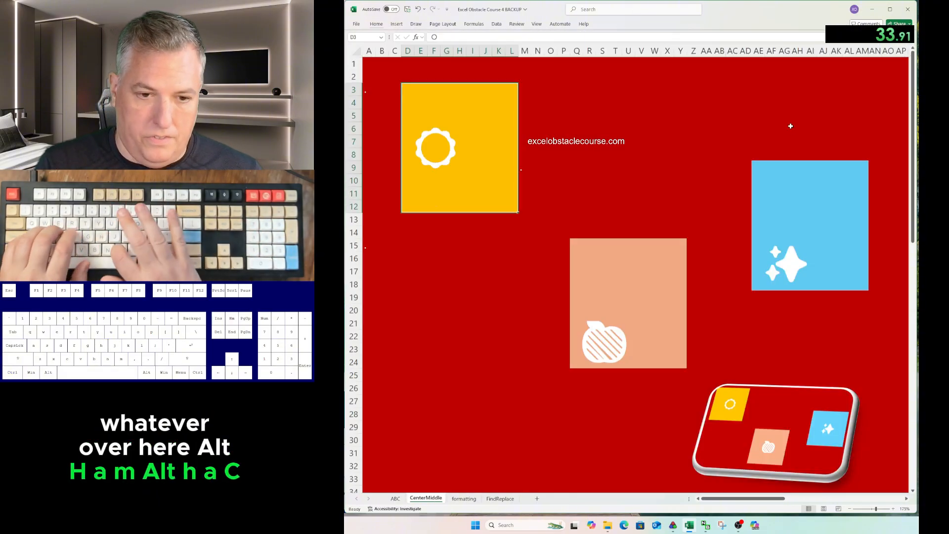
key("alt")
key("h")
key("a")
key("c")
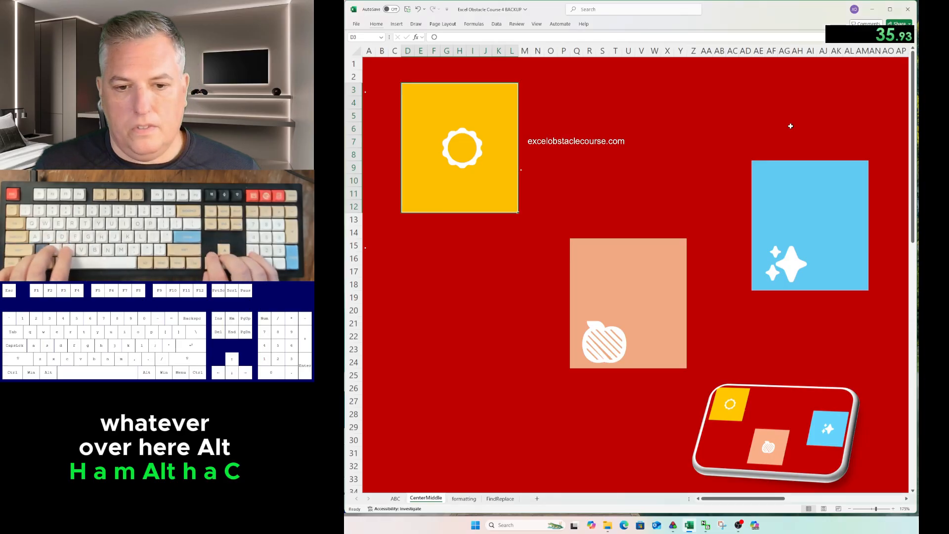
Apply Middle Align and Center to the sparkle icon in the blue box starting at AE9.
key("Right")
key("ctrl+Right")
key("alt")
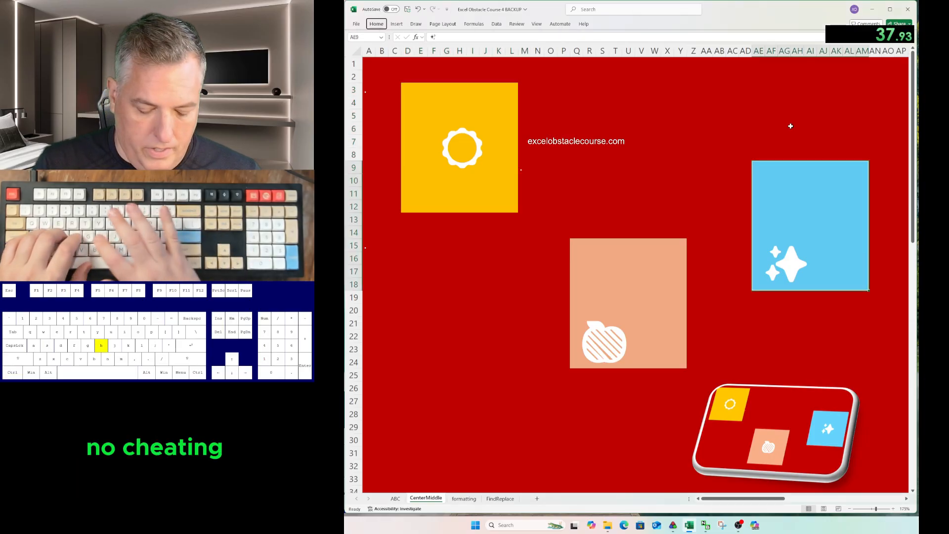
key("h")
key("a")
key("m")
key("alt")
key("h")
key("a")
key("c")
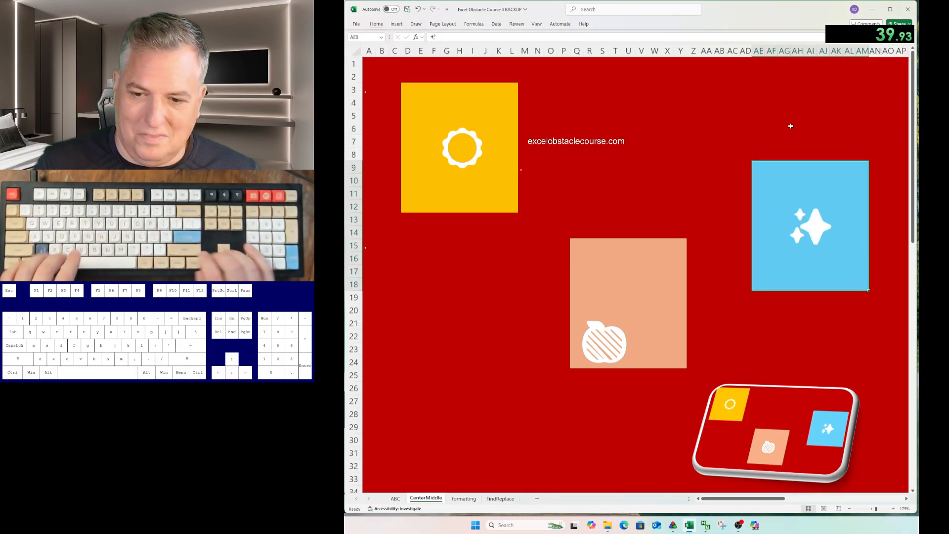
Apply Middle Align and Center to the apple icon in the peach box, Q15:Y24.
key("ctrl+Left")
key("ctrl+Left")
key("ctrl+Down")
key("ctrl+Right")
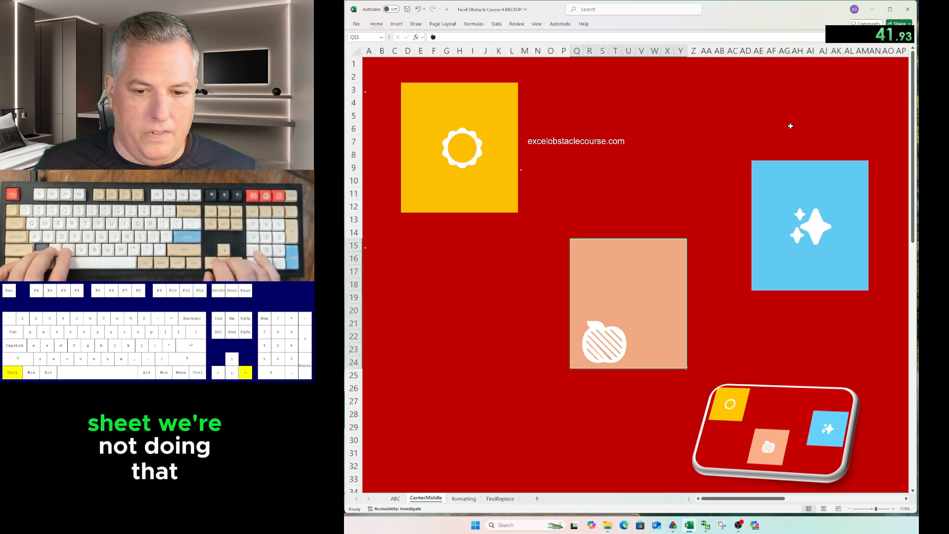
key("alt")
key("h")
key("a")
key("m")
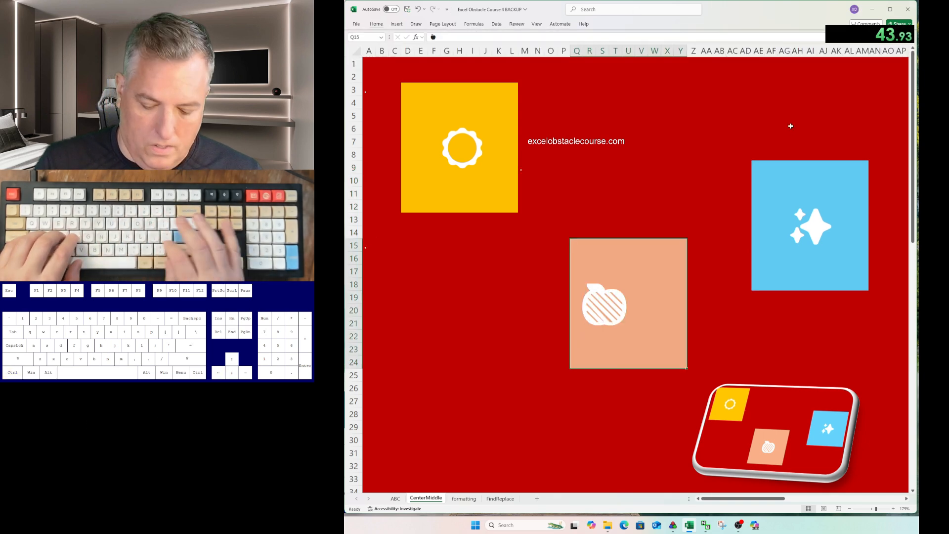
key("alt")
key("h")
key("a")
key("c")
On the formatting sheet, apply the Heading 1 cell style to the Heading 1 column, B8:B25.
key("ctrl+Page_Down")
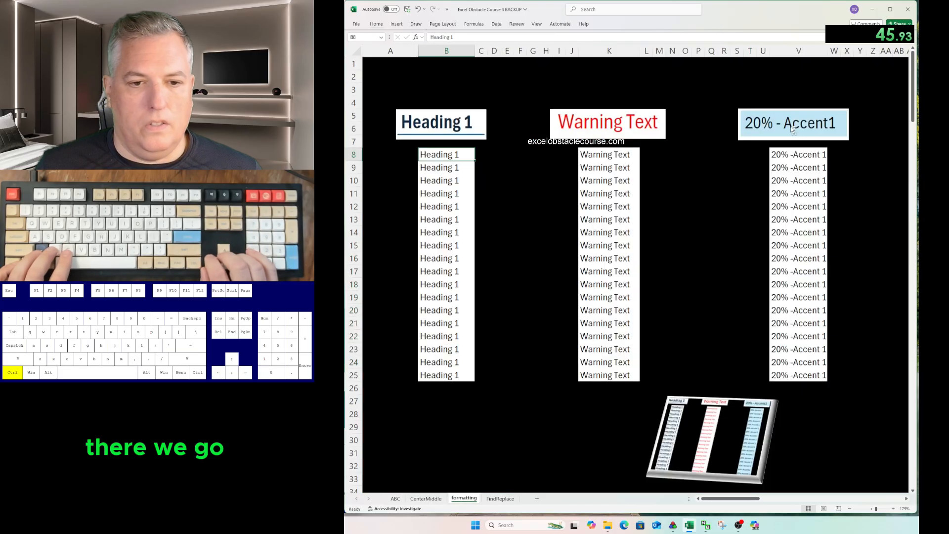
key("ctrl+shift+Down")
key("alt")
key("h")
key("j")
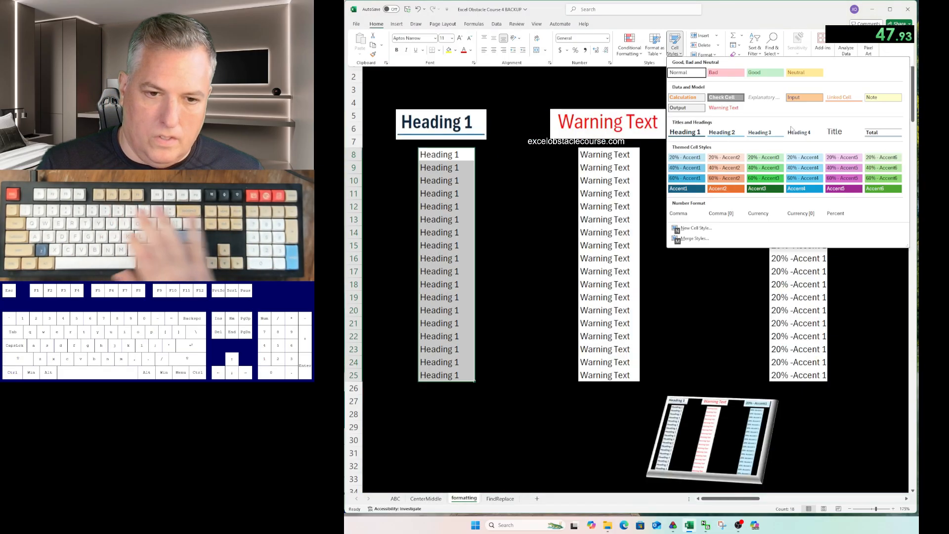
key("Down")
key("Down")
key("Down")
key("Return")
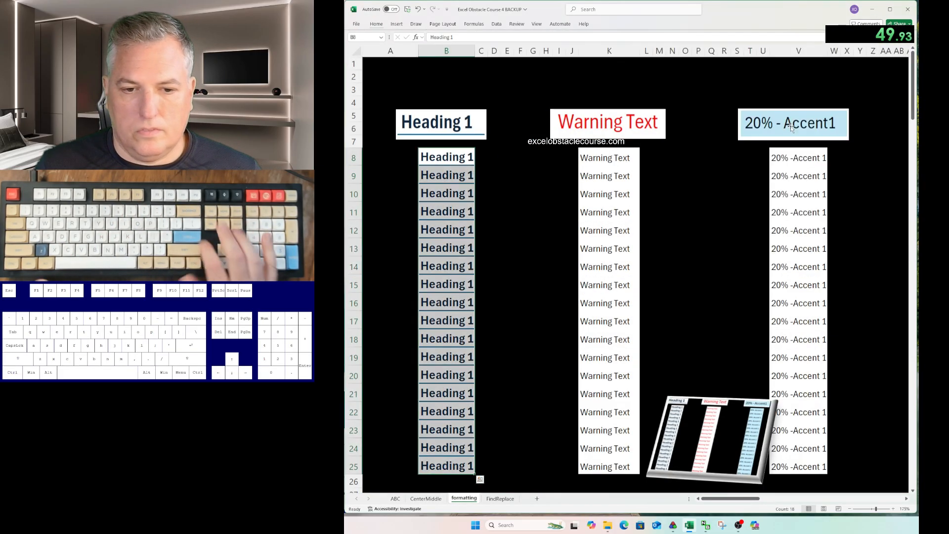
Apply the Warning Text cell style to the Warning Text column, K8:K25.
key("ctrl+Right")
key("ctrl+shift+Down")
key("alt")
key("h")
key("j")
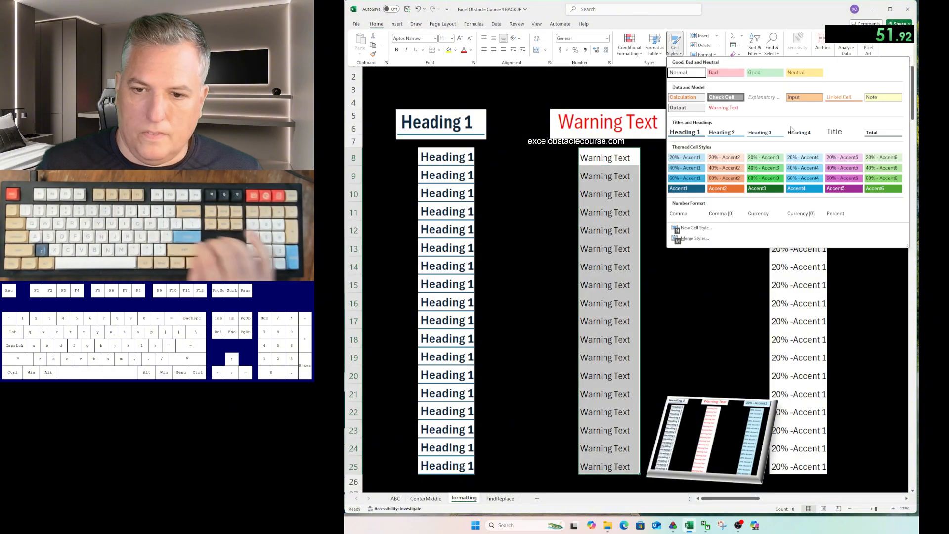
key("Down")
key("Down")
key("Right")
key("Return")
Apply the 20% - Accent1 cell style to the 20% - Accent 1 column, V8:V25.
key("ctrl+Right")
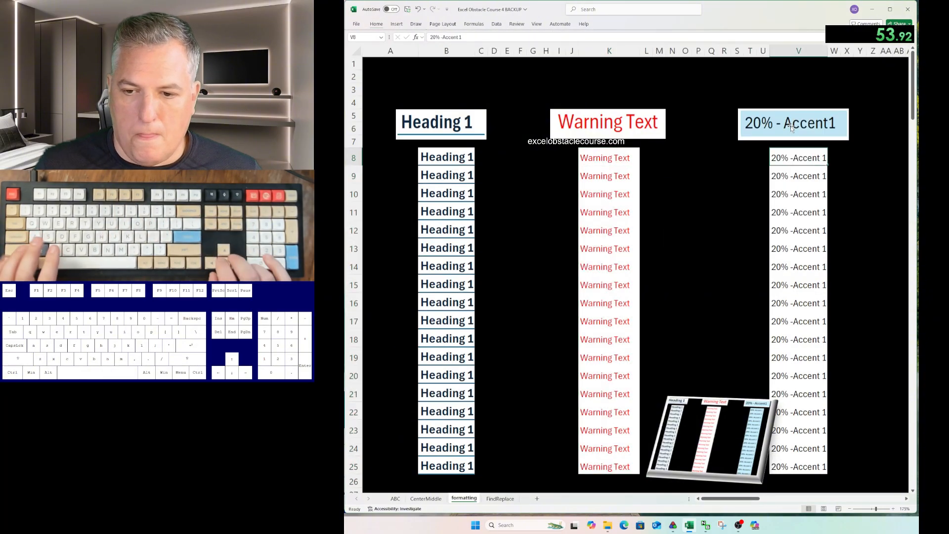
key("ctrl+shift+Down")
key("h")
key("j")
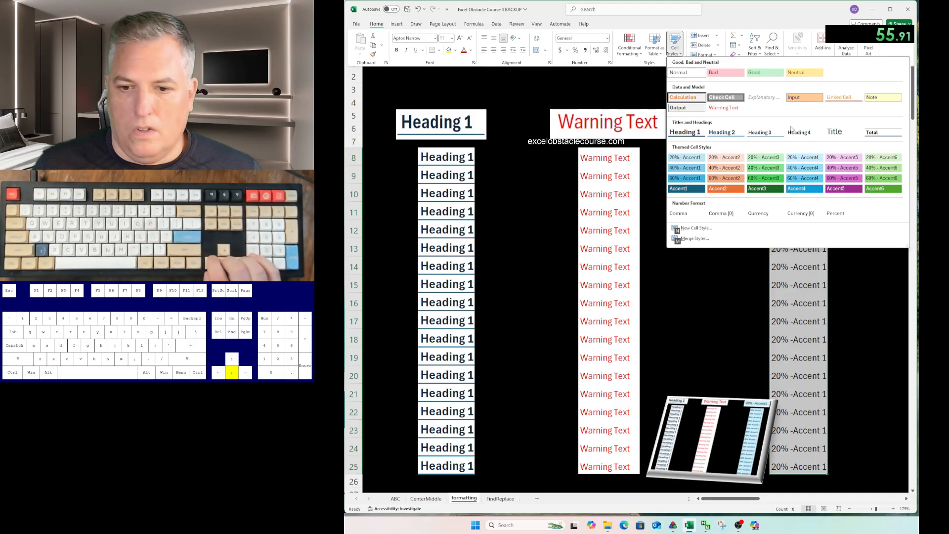
key("Down")
key("Down")
key("Down")
key("Return")
On the FindReplace sheet, replace every "Customer" with "Client" in the data and headers using Find and Replace.
key("ctrl+Page_Down")
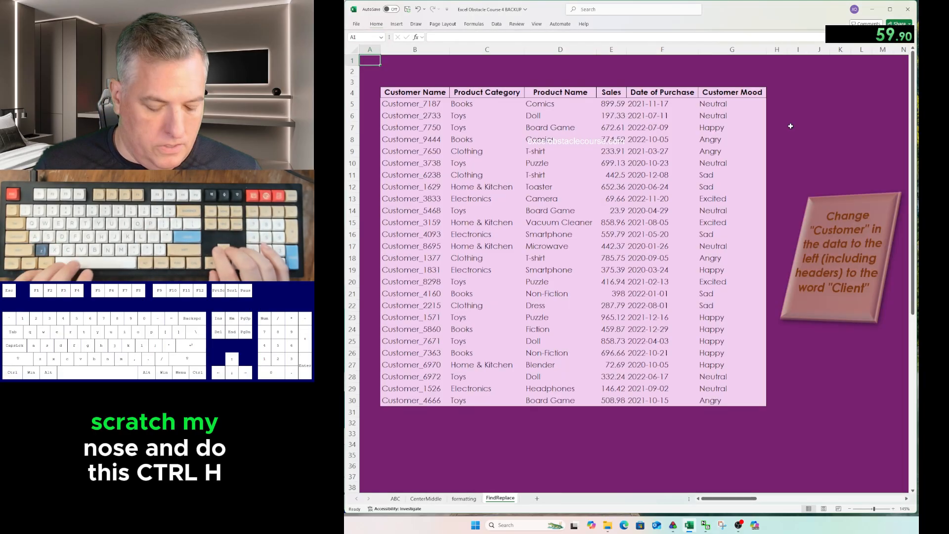
key("ctrl+a")
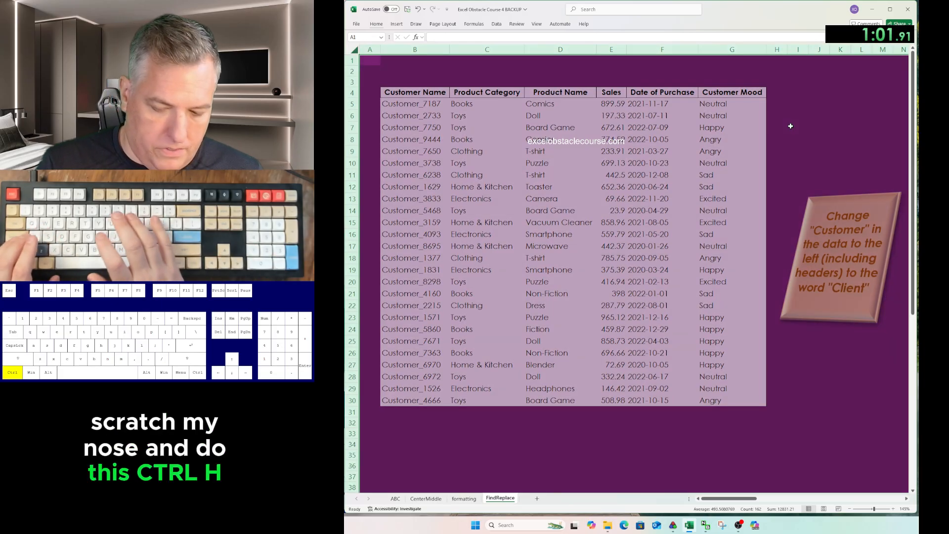
key("ctrl+h")
key("Tab")
key("shift+Tab")
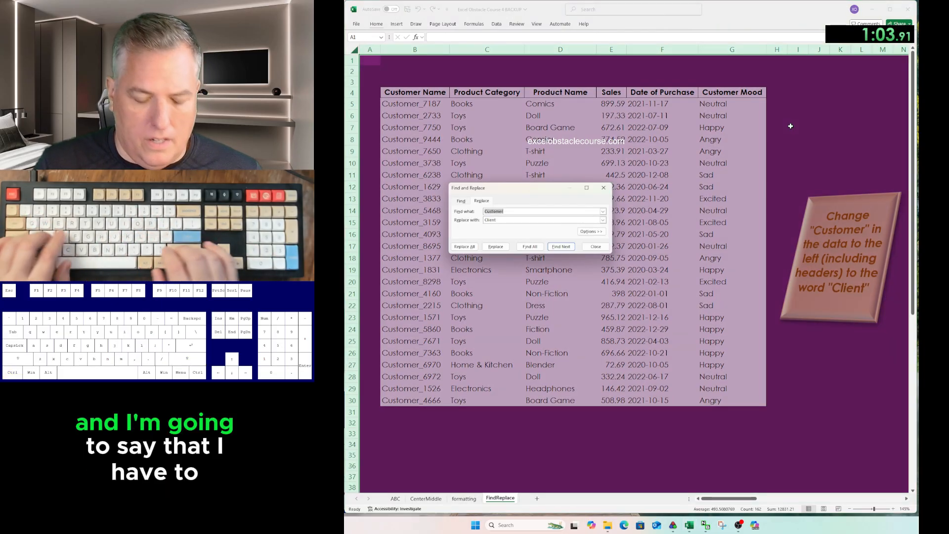
type("C")
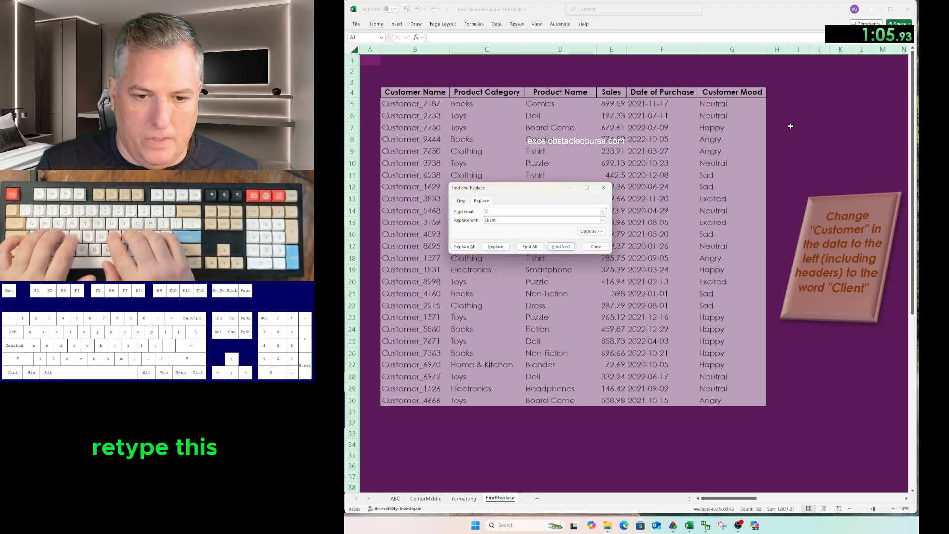
type("ustomer")
key("Tab")
type("CX")
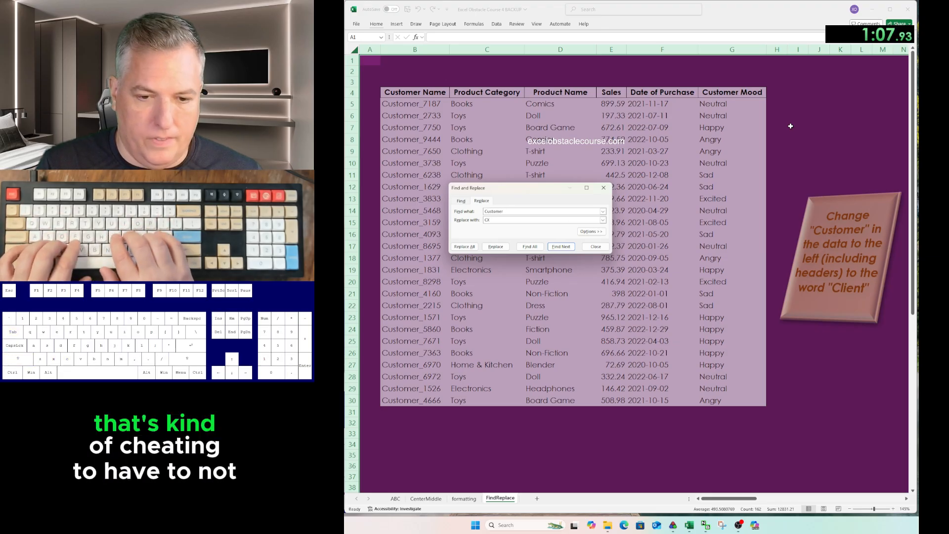
key("BackSpace")
type("lient")
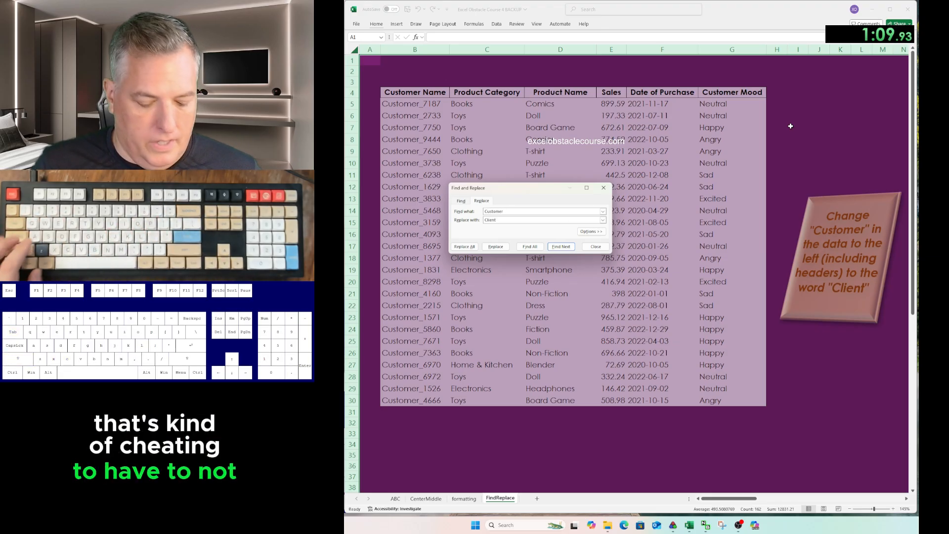
key("alt+a")
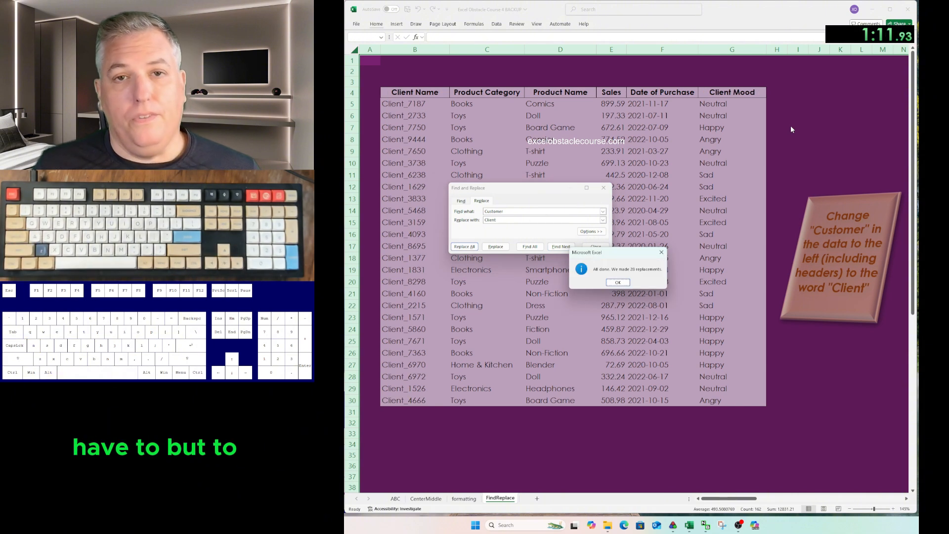
key("Return")
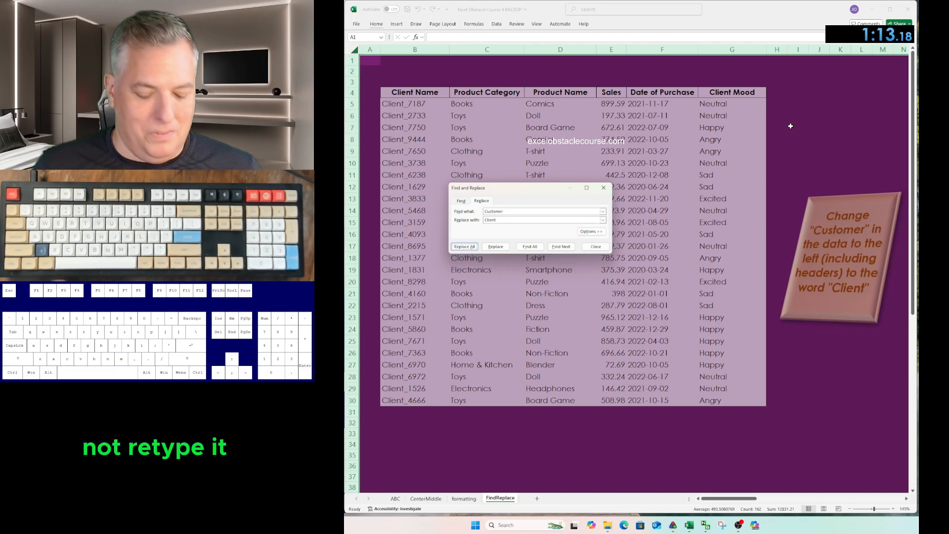
key("alt+c")
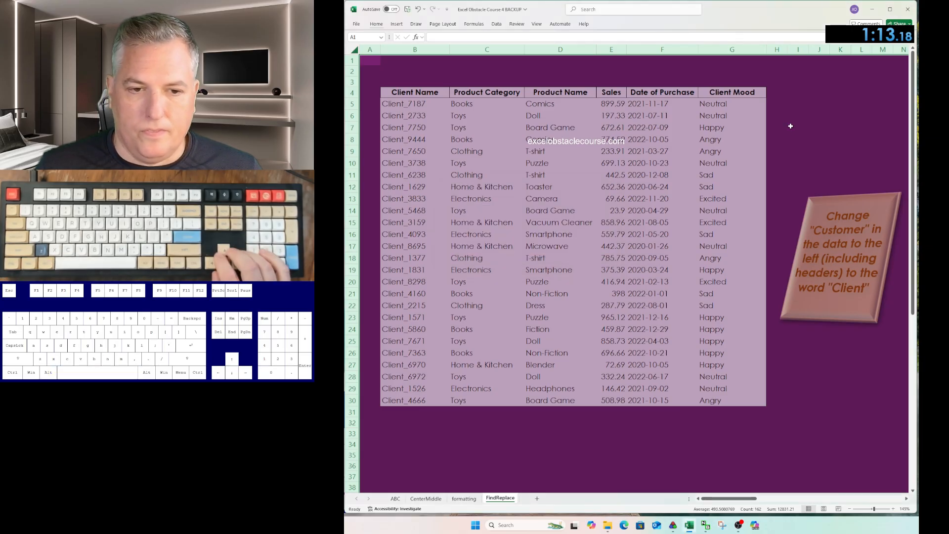
Undo all edits of the run across the sheets, back to the first copy on the ABC sheet.
key("ctrl+z")
key("ctrl+z")
key("ctrl+z")
key("ctrl+z")
key("ctrl+z")
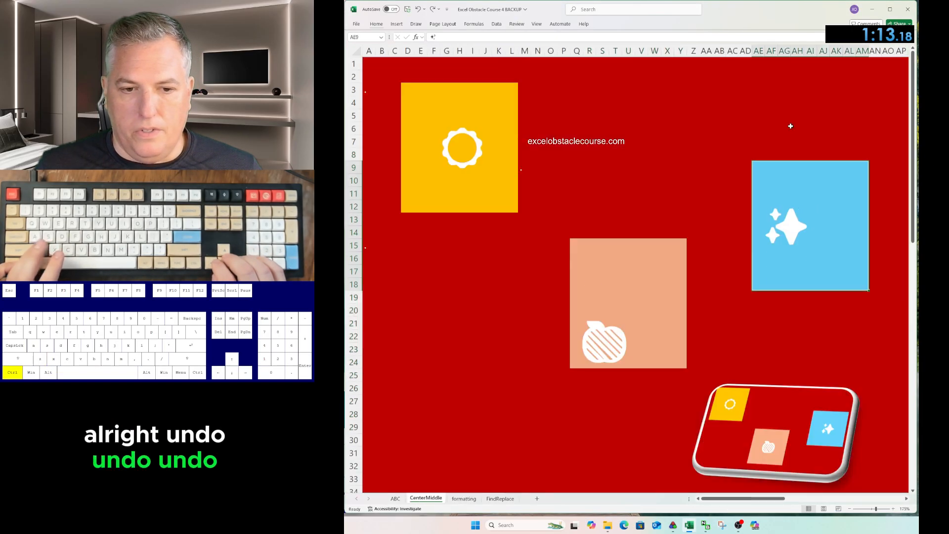
key("ctrl+z")
key("ctrl+z")
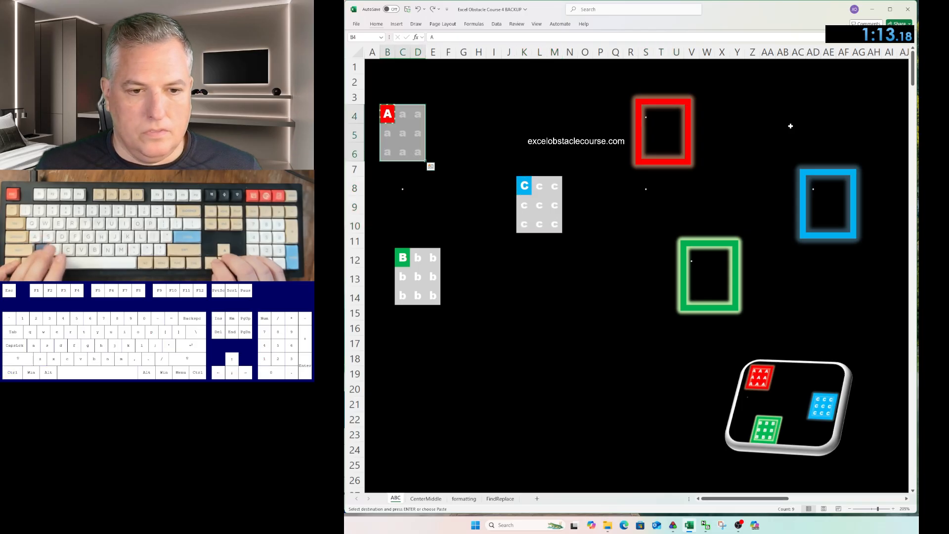
key("ctrl+z")
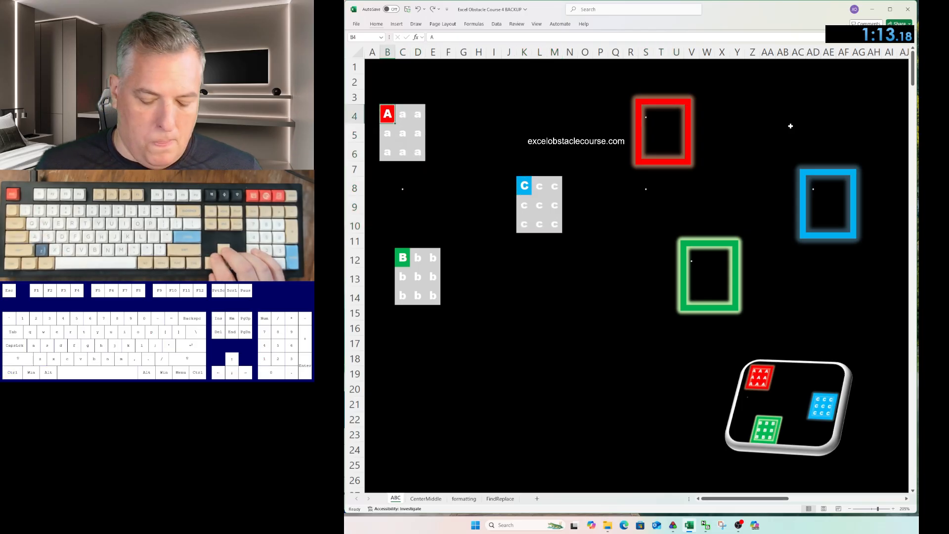
Clear the remembered find and replace terms in Find and Replace and close it.
key("ctrl+h")
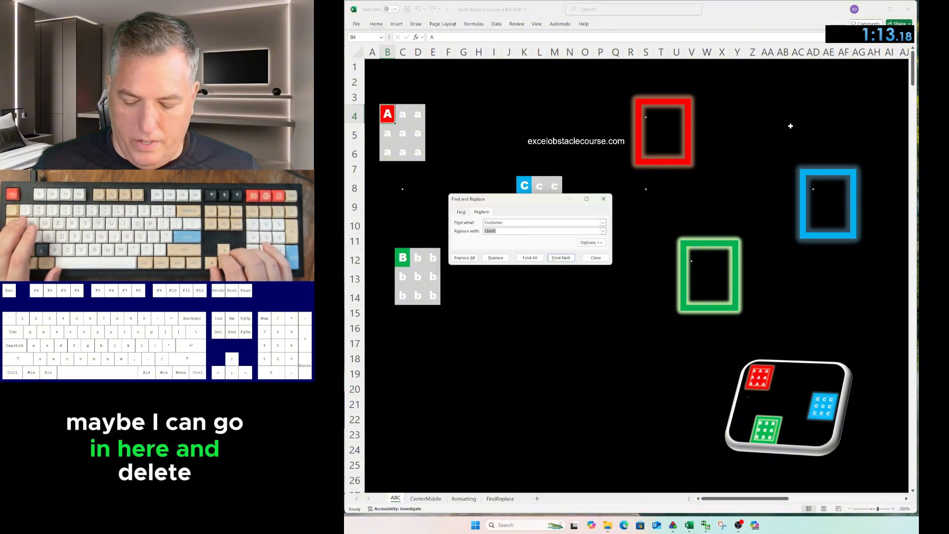
key("Delete")
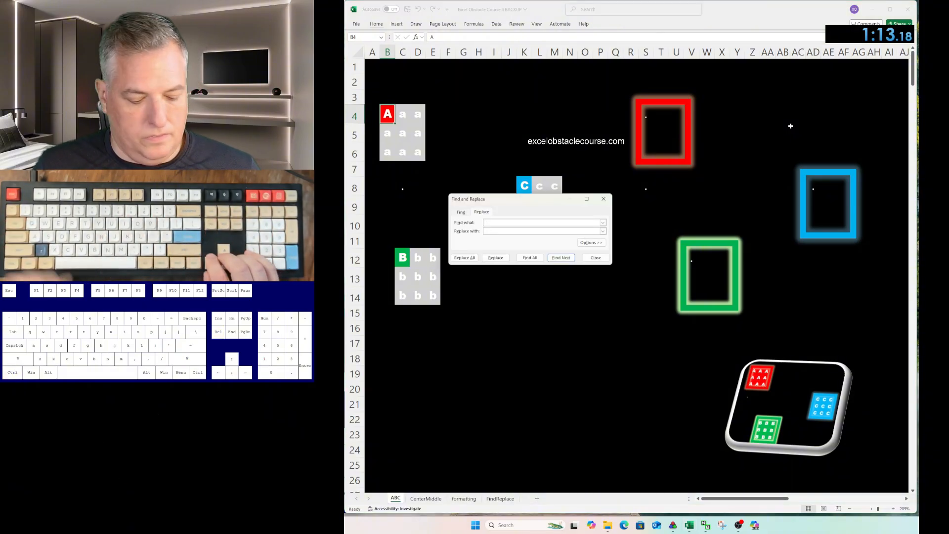
key("Escape")
key("ctrl+h")
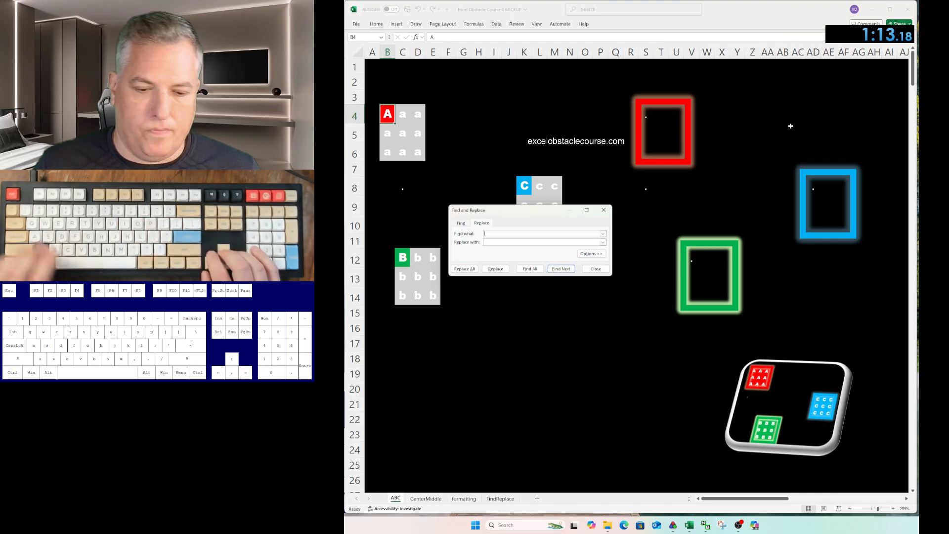
key("Escape")
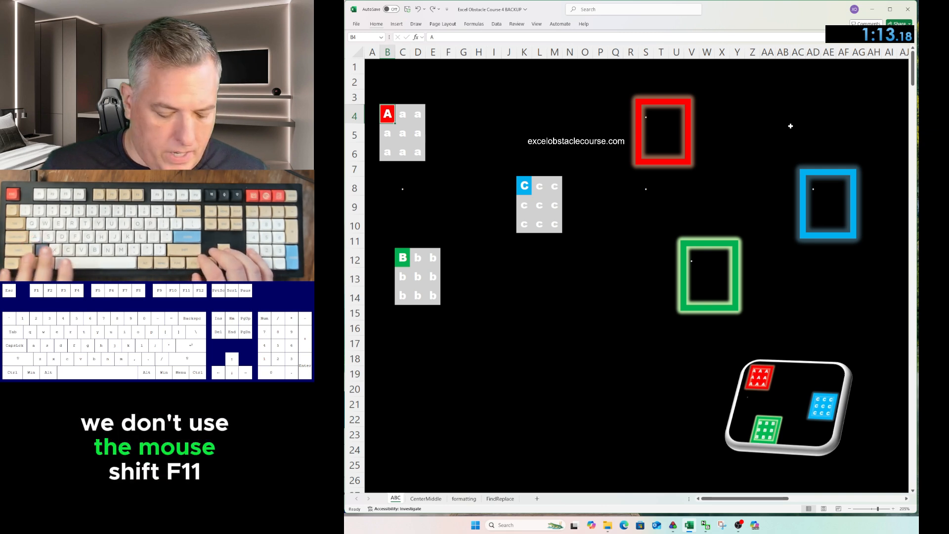
Insert a new worksheet and enter "Best times" in B2 with the time 1:13.18 in B3.
key("shift+F11")
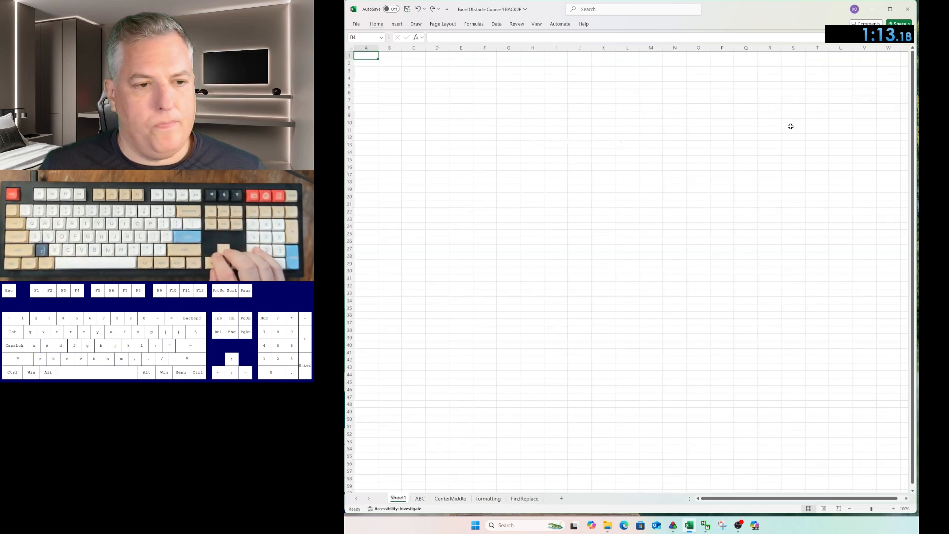
key("Right")
key("Down")
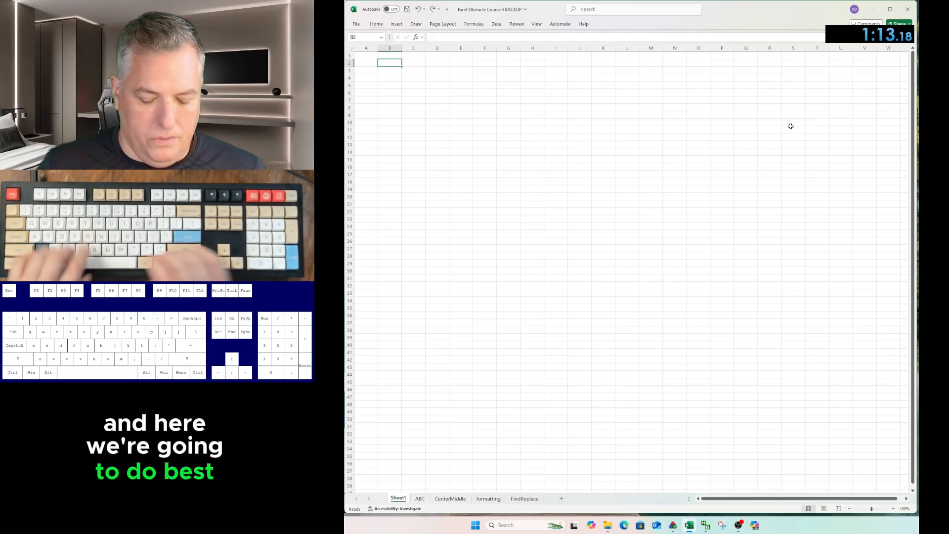
type("Best times")
key("Return")
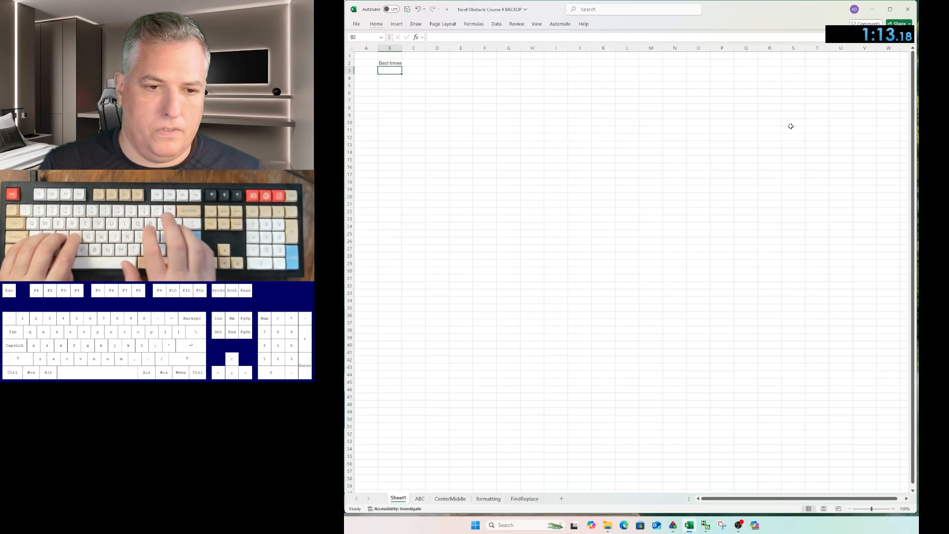
type("1:13.18")
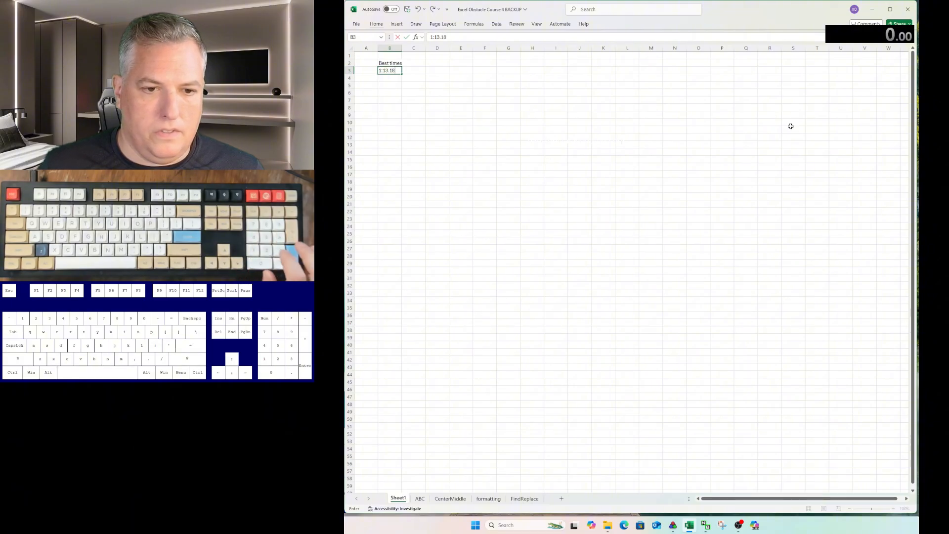
Zoom the new sheet in to about 370%.
key("ctrl+alt+KP_Add")
key("ctrl+alt+KP_Add")
key("ctrl+alt+KP_Add")
key("ctrl+alt+KP_Add")
key("ctrl+alt+KP_Add")
key("ctrl+alt+KP_Add")
key("ctrl+alt+KP_Add")
key("ctrl+alt+KP_Add")
key("ctrl+alt+KP_Add")
key("ctrl+alt+KP_Add")
key("ctrl+alt+KP_Add")
key("ctrl+alt+KP_Add")
key("ctrl+alt+KP_Add")
key("ctrl+alt+KP_Add")
key("ctrl+alt+KP_Add")
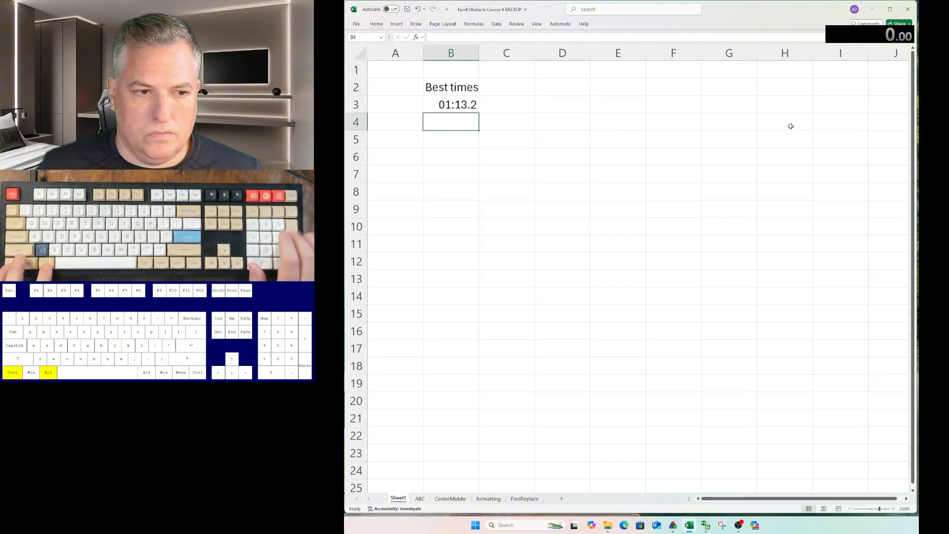
key("ctrl+alt+KP_Add")
key("ctrl+alt+KP_Add")
key("ctrl+alt+KP_Add")
key("ctrl+alt+KP_Add")
key("ctrl+alt+KP_Add")
key("ctrl+alt+KP_Add")
key("ctrl+alt+KP_Add")
key("ctrl+alt+KP_Add")
key("ctrl+alt+KP_Add")
key("ctrl+alt+KP_Add")
key("ctrl+alt+KP_Add")
key("ctrl+alt+KP_Add")
Try to turn the range B2:B30 under the Best times heading into a table.
key("Up")
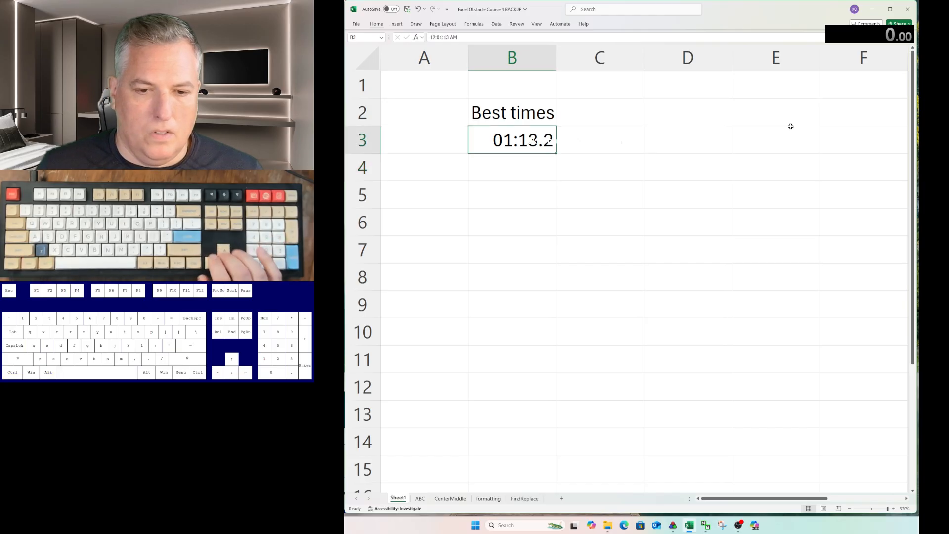
key("Down")
key("Up")
key("Up")
key("shift+Down")
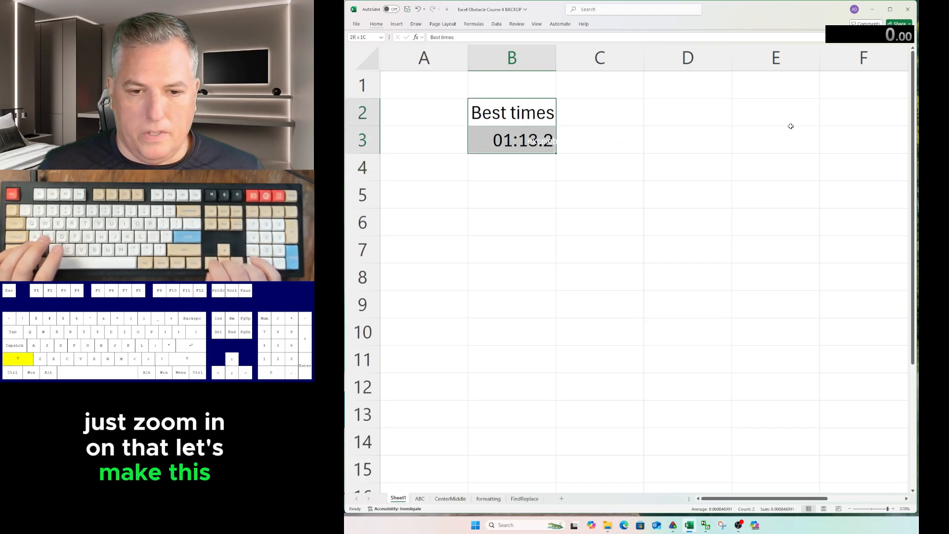
key("shift+Down")
key("shift+Down")
key("shift+Up")
key("shift+Up")
key("shift+Up")
key("shift+Down")
key("shift+Down")
key("shift+Down")
key("shift+Down")
key("shift+Down")
key("shift+Down")
key("shift+Down")
key("shift+Down")
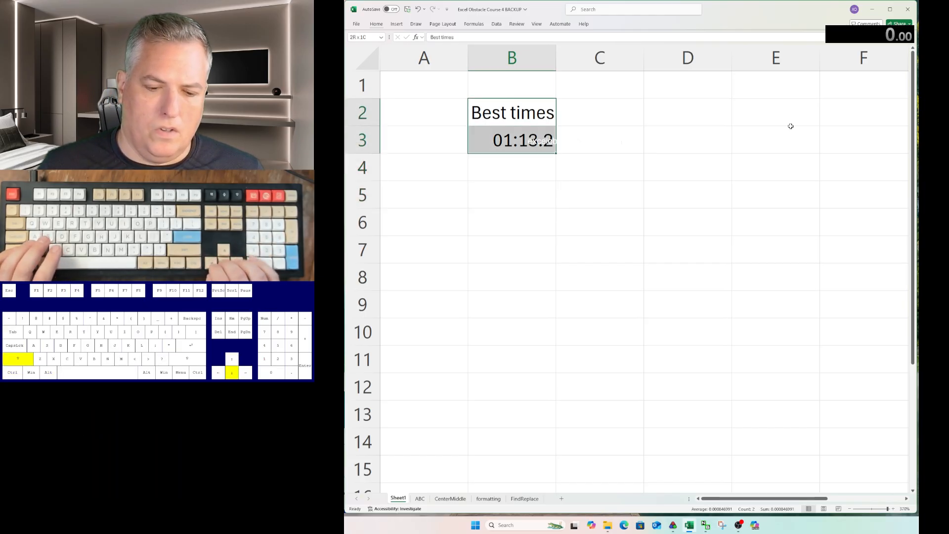
key("shift+Down")
key("shift+Down")
key("shift+Down")
key("shift+Down")
key("shift+Down")
key("shift+Down")
key("shift+Down")
key("shift+Down")
key("shift+Down")
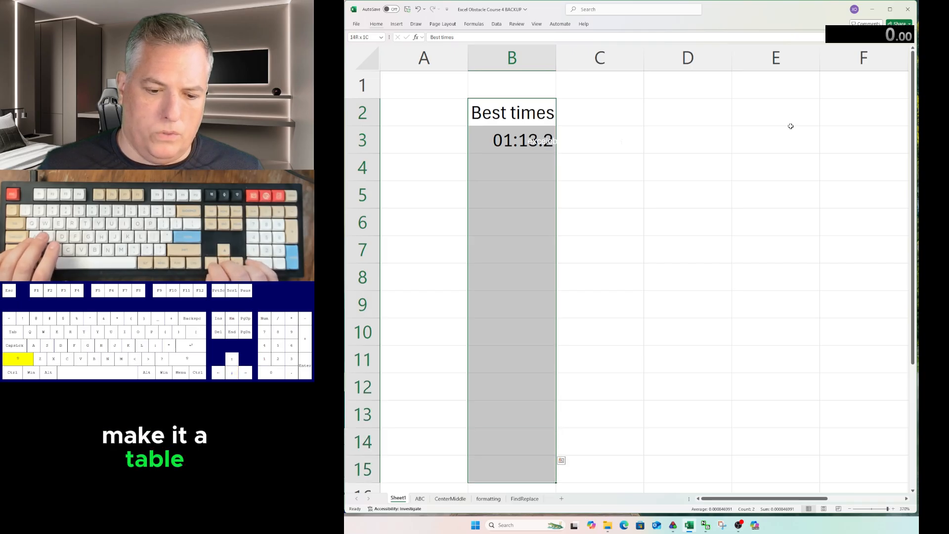
key("shift+Down")
key("shift+Down")
key("shift+Down")
key("shift+Down")
key("shift+Down")
key("shift+Down")
key("shift+Down")
key("shift+Down")
key("shift+Down")
key("shift+Down")
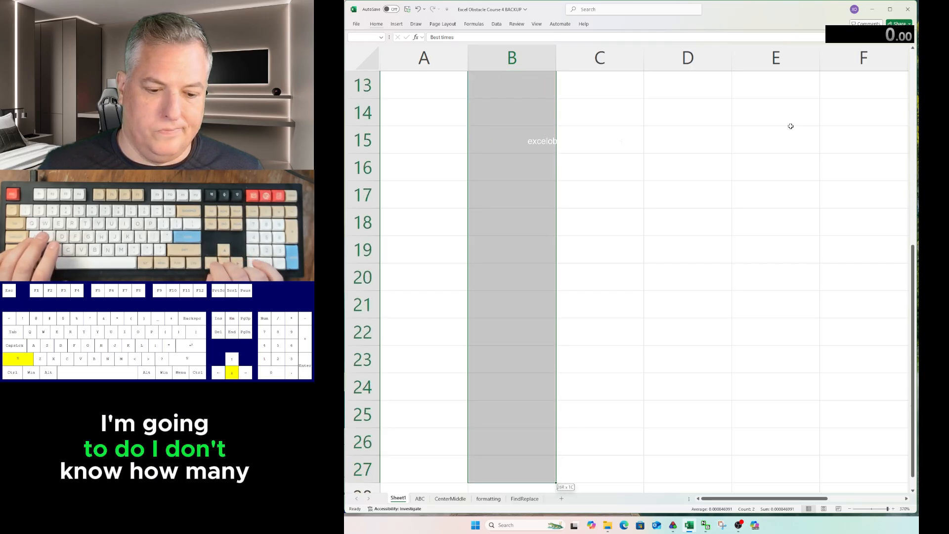
key("shift+Down")
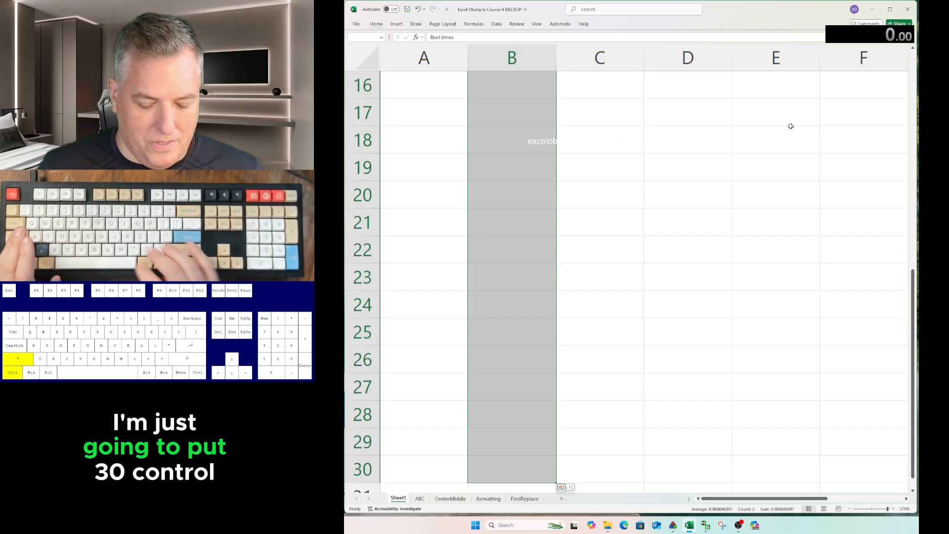
key("ctrl+shift+t")
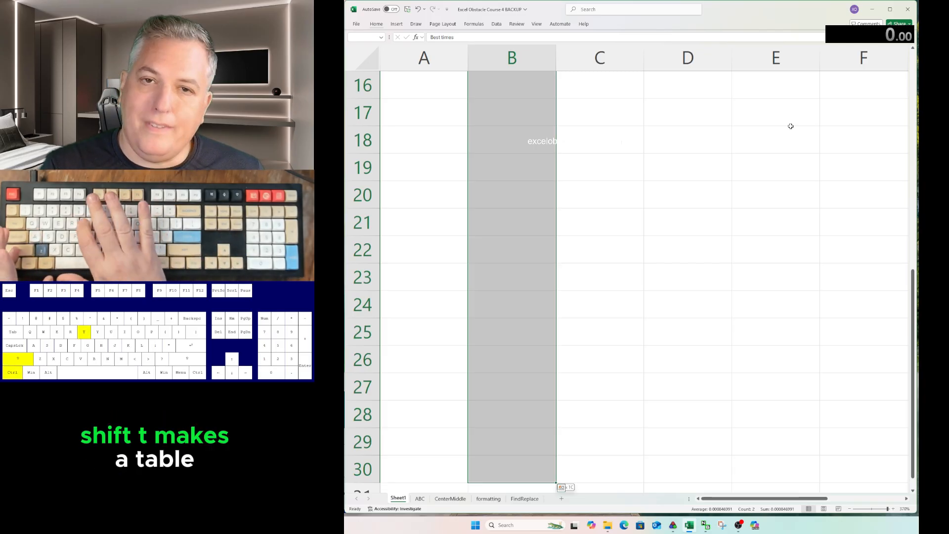
Create a table with headers from the range B2:B26, using Best times as its header.
key("Up")
key("Down")
key("shift+Down")
key("shift+Down")
key("shift+Down")
key("shift+Down")
key("shift+Down")
key("shift+Down")
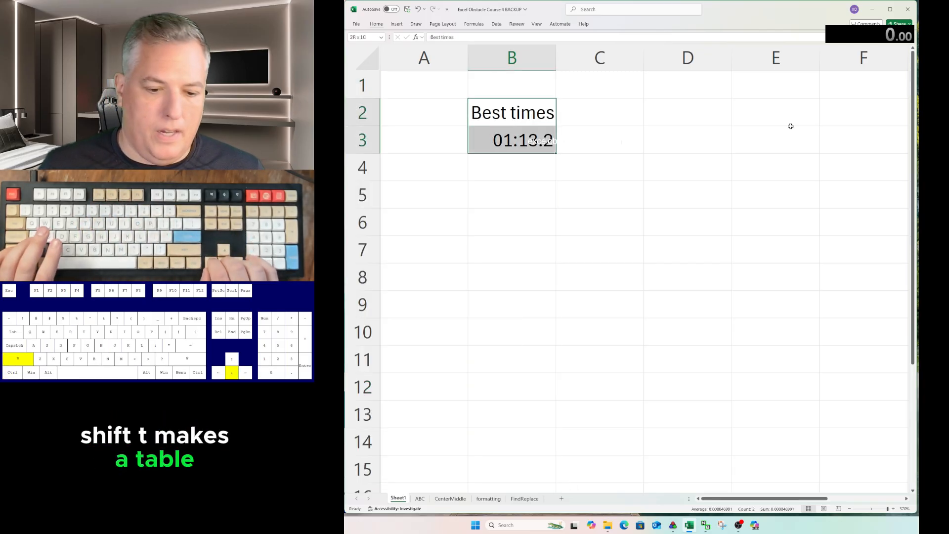
key("shift+Down")
key("shift+Down")
key("shift+Down")
key("shift+Down")
key("shift+Down")
key("shift+Down")
key("shift+Down")
key("shift+Down")
key("shift+Down")
key("shift+Down")
key("shift+Down")
key("shift+Down")
key("shift+Down")
key("shift+Down")
key("shift+Down")
key("shift+Down")
key("shift+Down")
key("shift+Down")
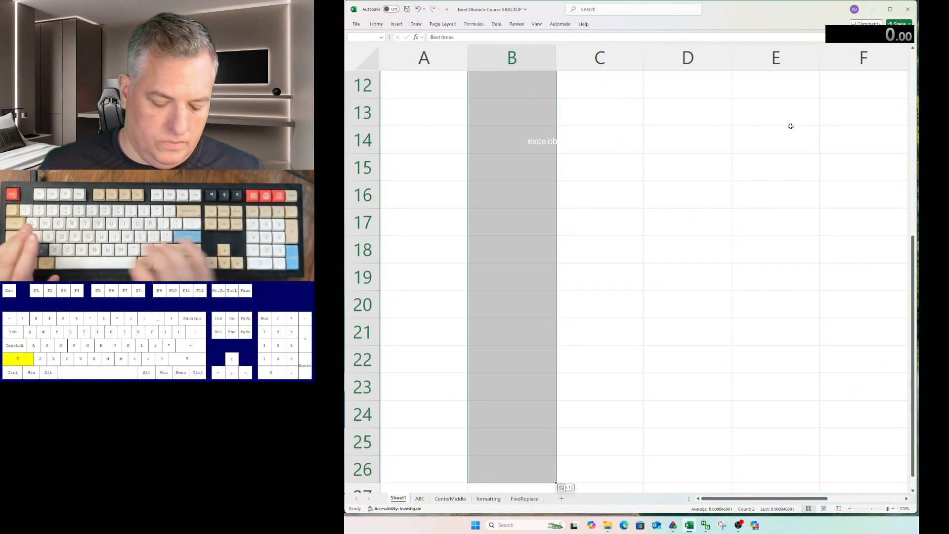
key("ctrl+t")
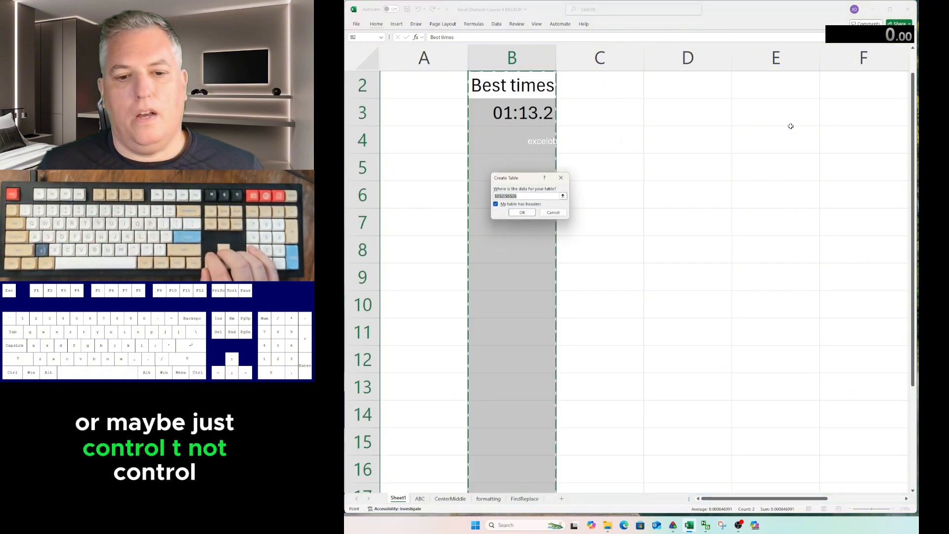
key("Return")
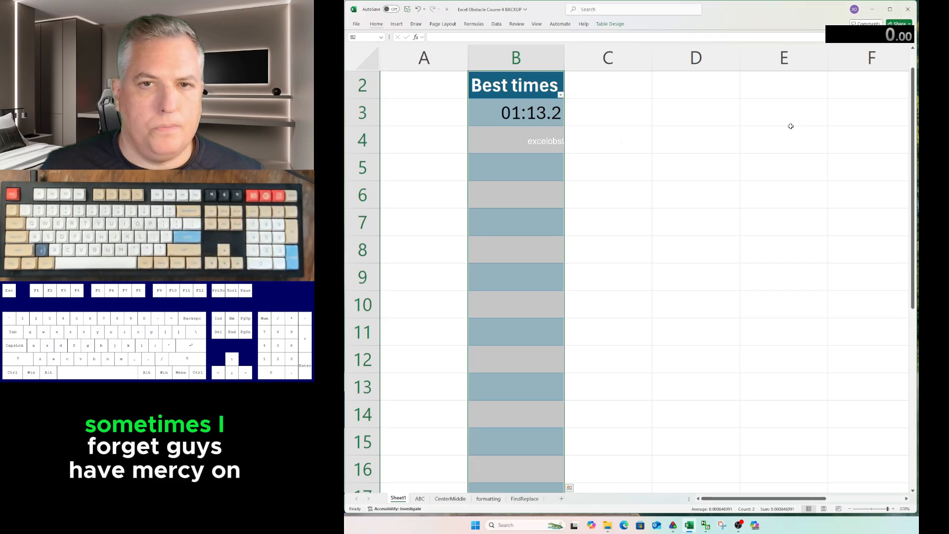
Apply the light table style with a solid black header row to the Best times table.
key("Up")
key("Down")
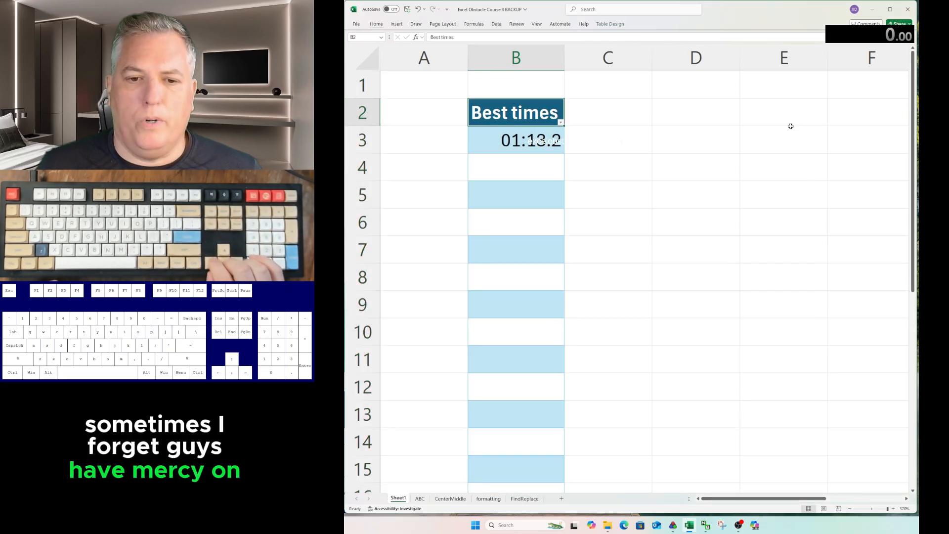
key("alt")
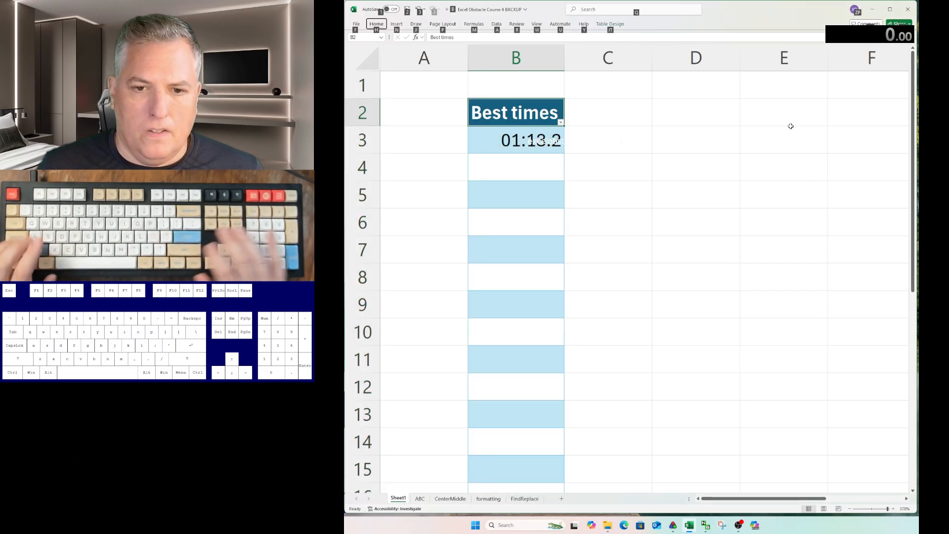
key("j")
key("t")
key("a")
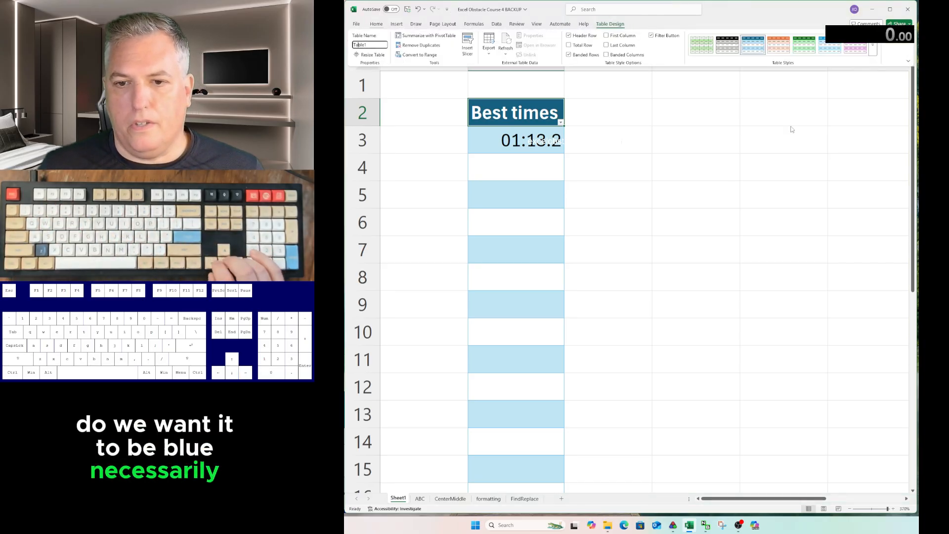
key("Right")
key("Tab")
key("Tab")
key("Tab")
key("Tab")
key("Tab")
key("Tab")
key("Tab")
key("Tab")
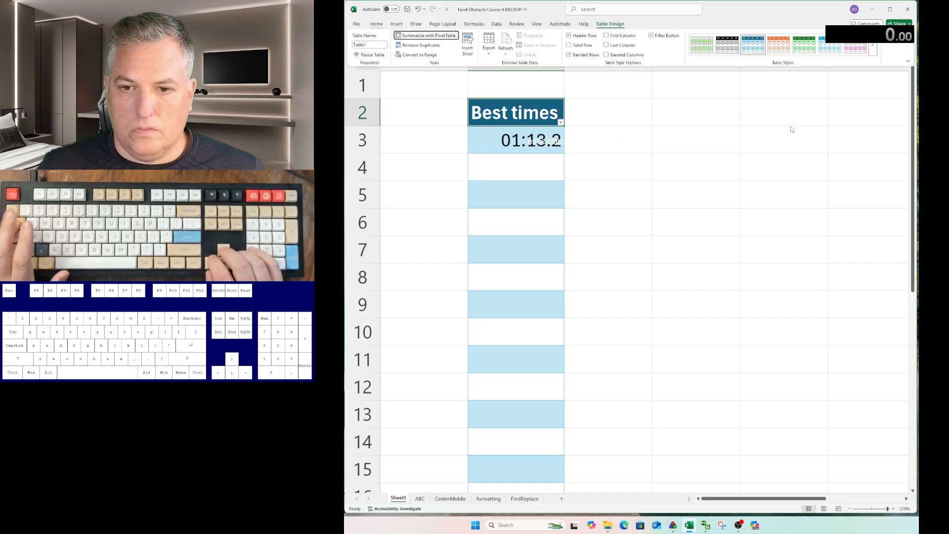
key("Tab")
key("Tab")
key("Tab")
key("Tab")
key("Tab")
key("Tab")
key("Tab")
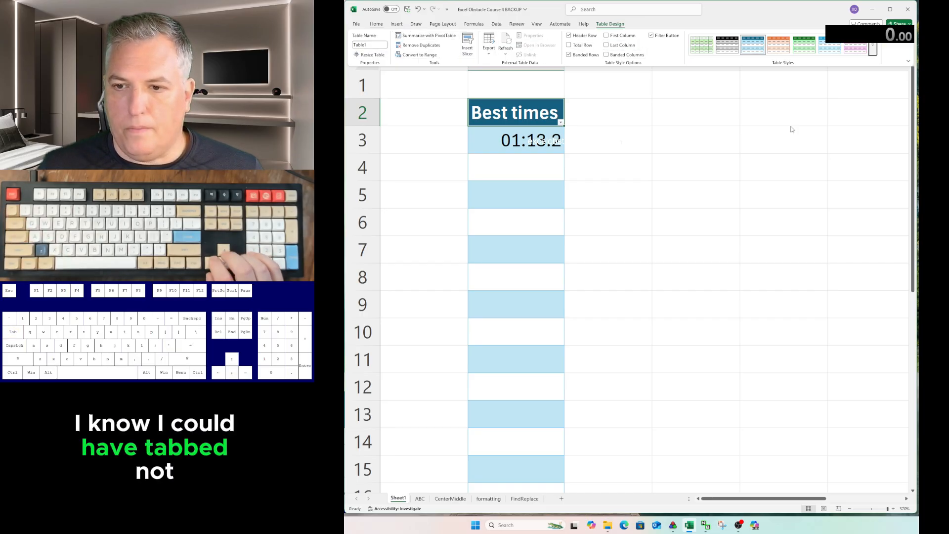
key("Return")
key("Down")
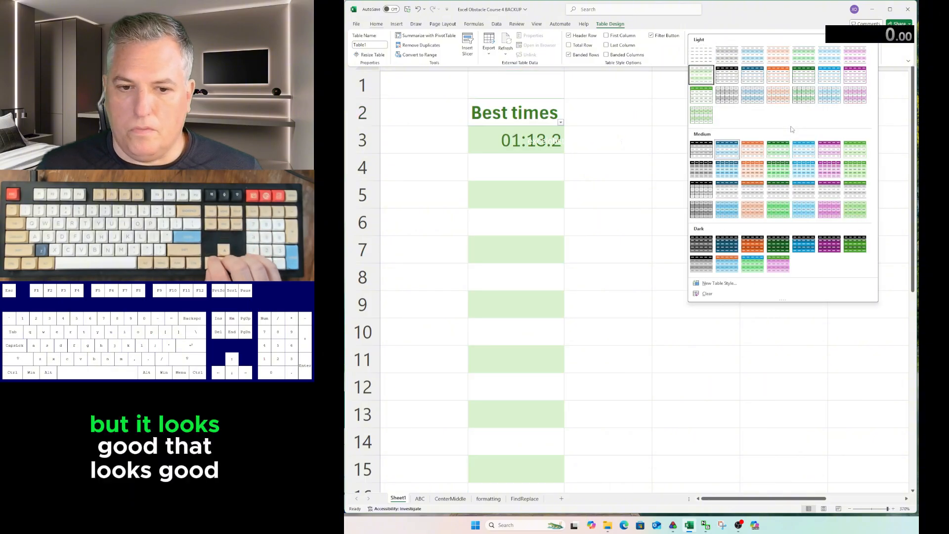
key("Right")
key("Right")
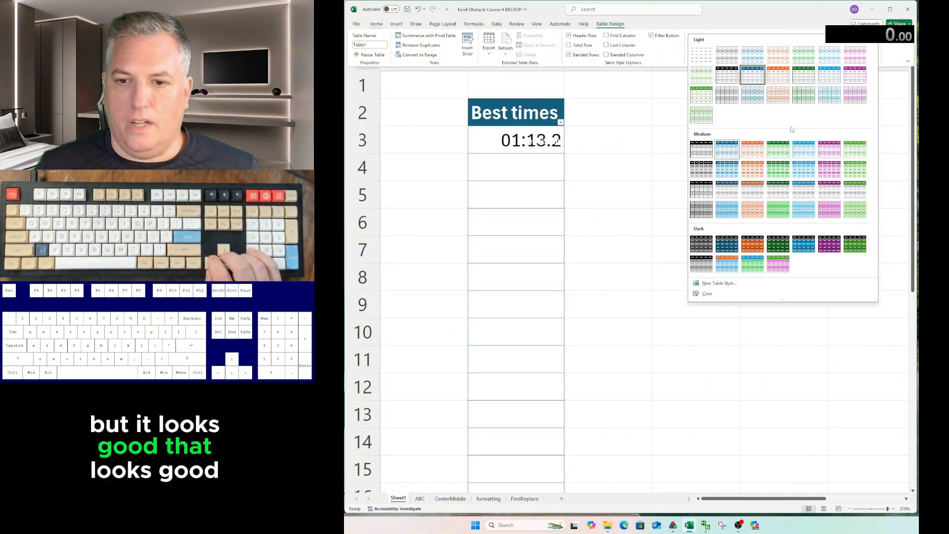
key("Left")
key("Down")
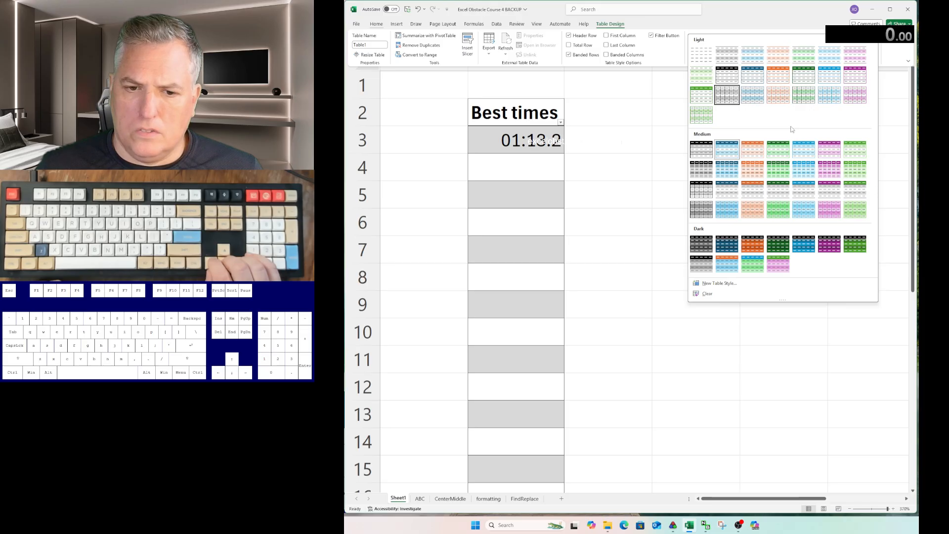
key("Left")
key("Down")
key("Down")
key("Right")
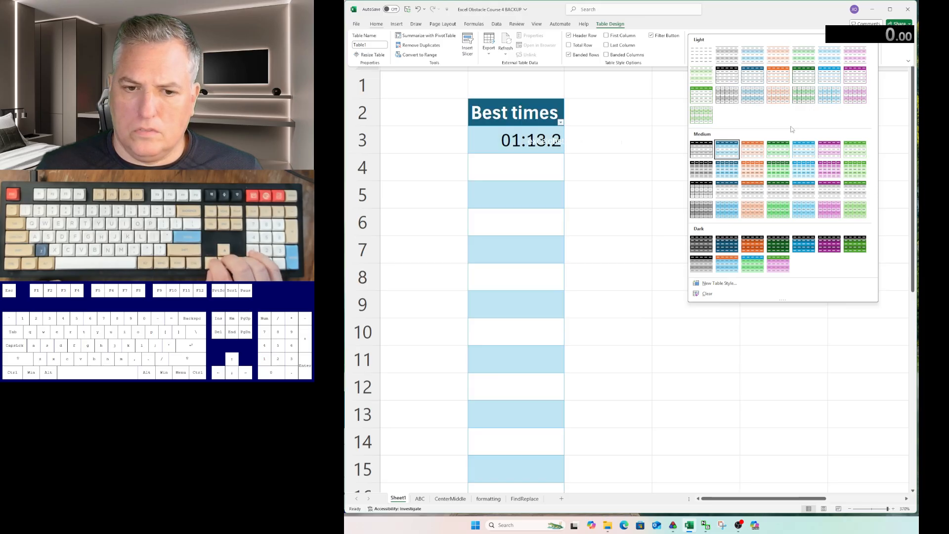
key("Up")
key("Right")
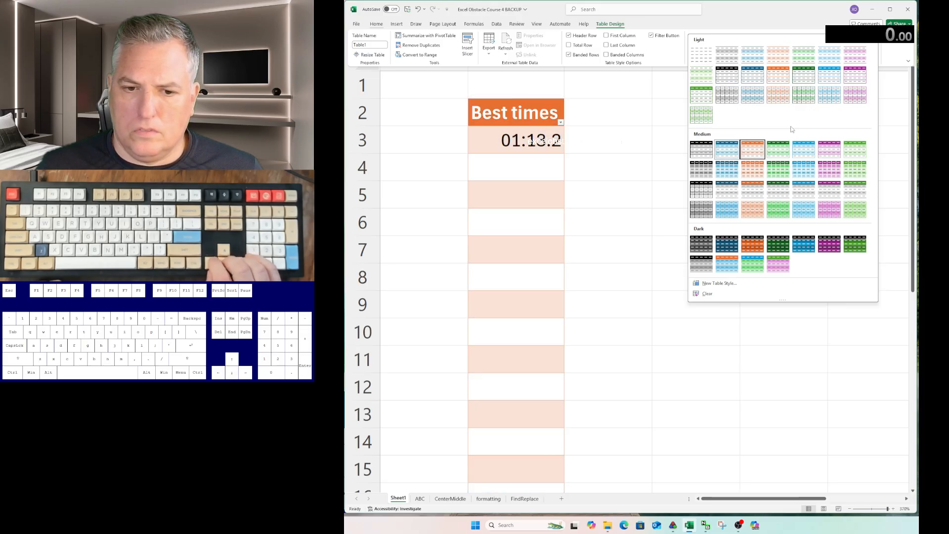
key("Down")
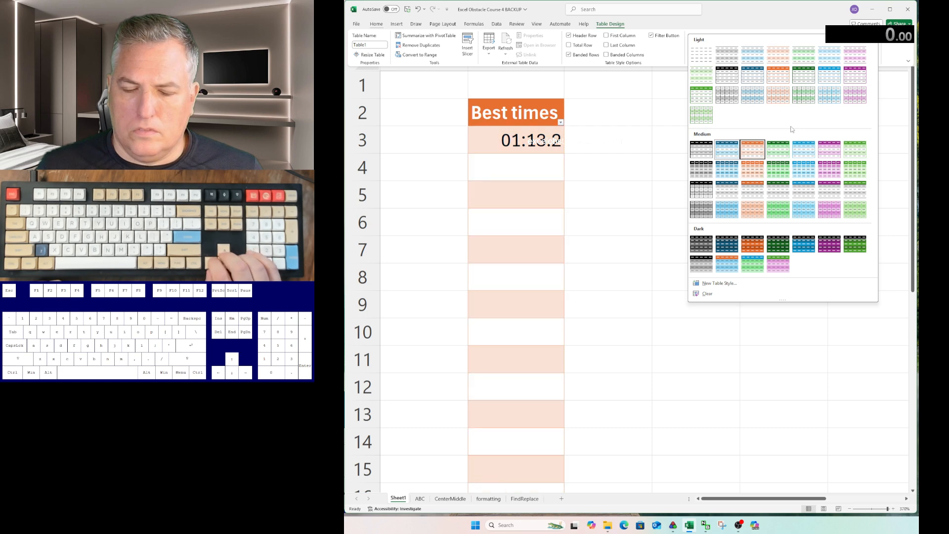
key("Up")
key("Up")
key("Up")
key("Up")
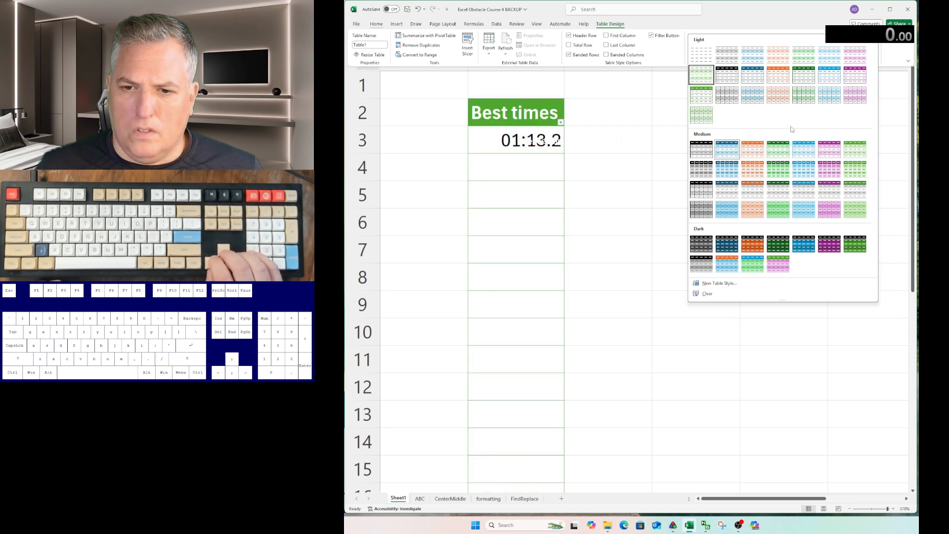
key("Right")
key("Right")
key("Left")
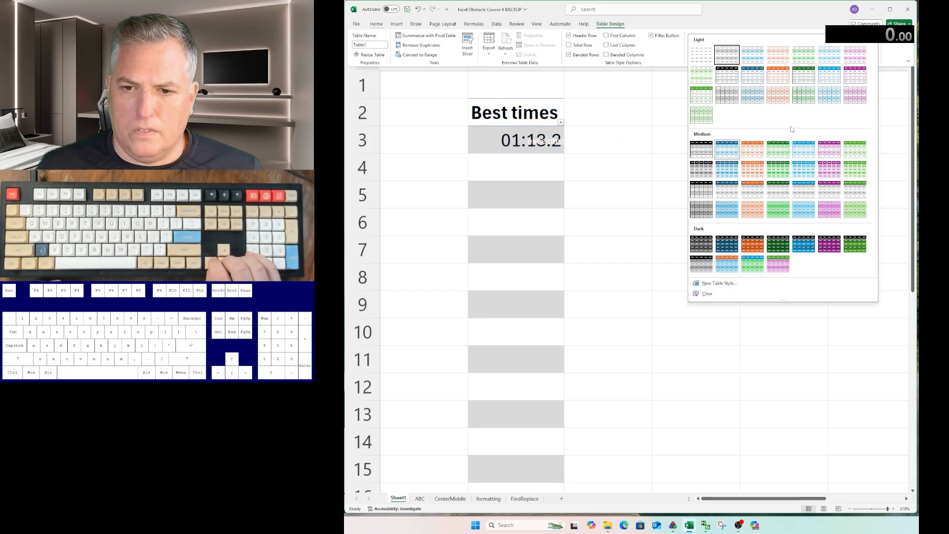
key("Down")
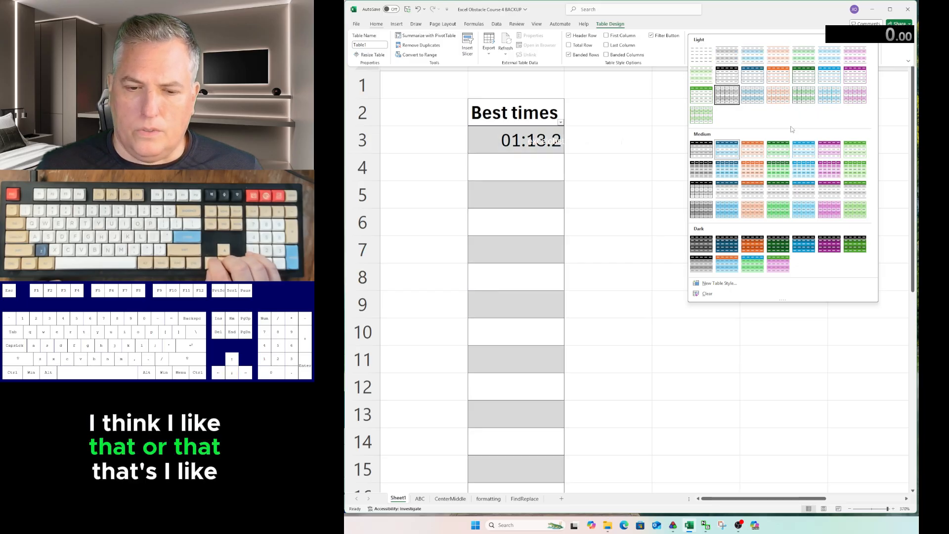
key("Return")
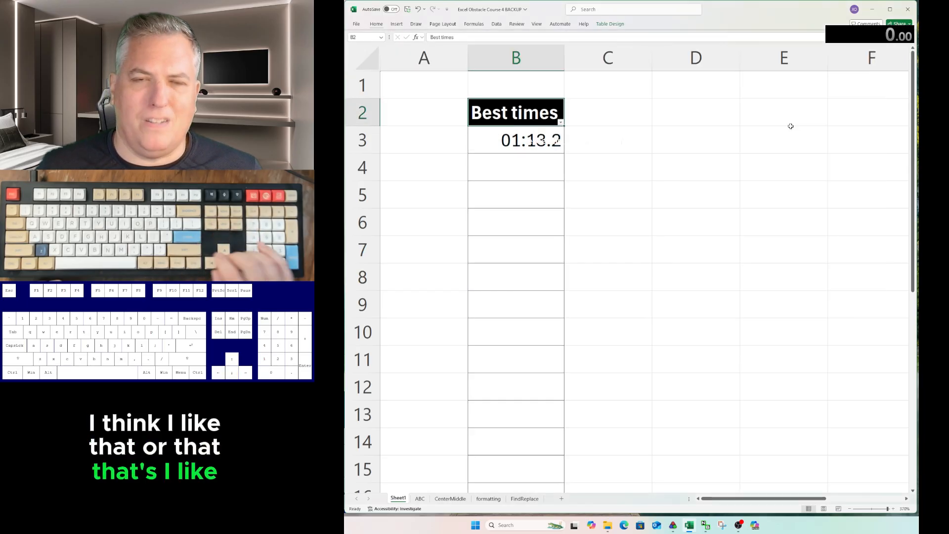
Enter 1 in cell A3, beside the first recorded time.
key("Down")
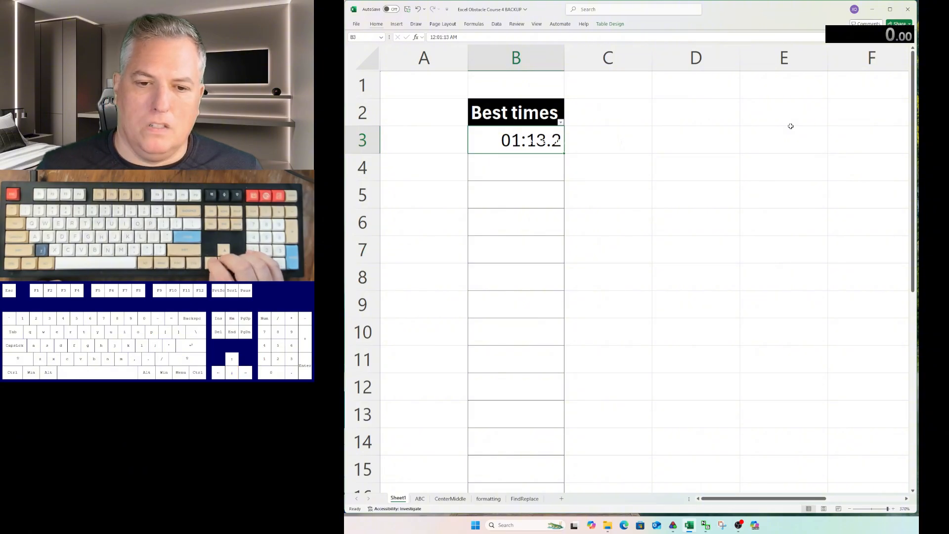
key("Left")
key("ctrl+Return")
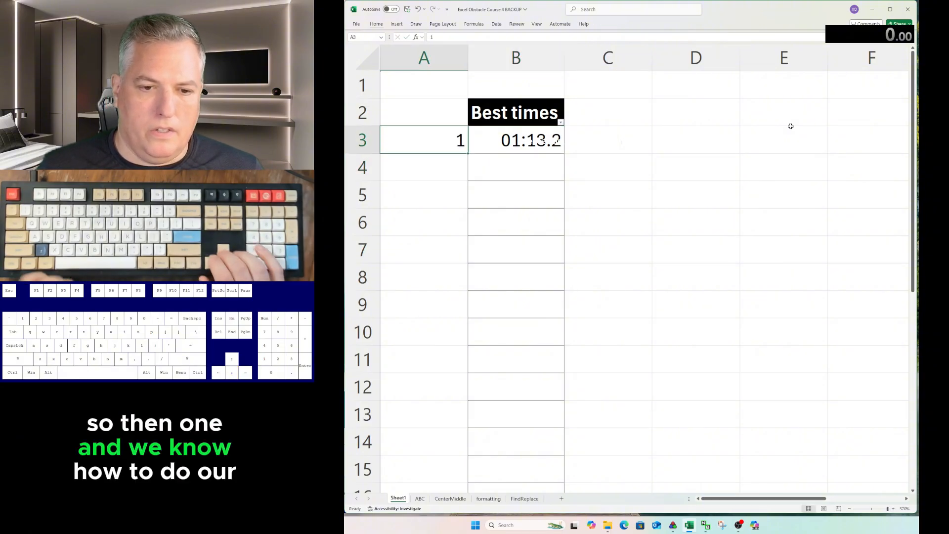
Fill A3:A26 down with a linear series that has a stop value of 24.
key("shift+Down")
key("shift+Down")
key("shift+Down")
key("shift+Down")
key("shift+Down")
key("shift+Down")
key("shift+Down")
key("shift+Down")
key("shift+Down")
key("shift+Down")
key("shift+Down")
key("shift+Down")
key("shift+Down")
key("shift+Down")
key("shift+Down")
key("shift+Down")
key("shift+Down")
key("shift+Down")
key("shift+Down")
key("shift+Down")
key("shift+Down")
key("shift+Down")
key("shift+Down")
key("shift+Down")
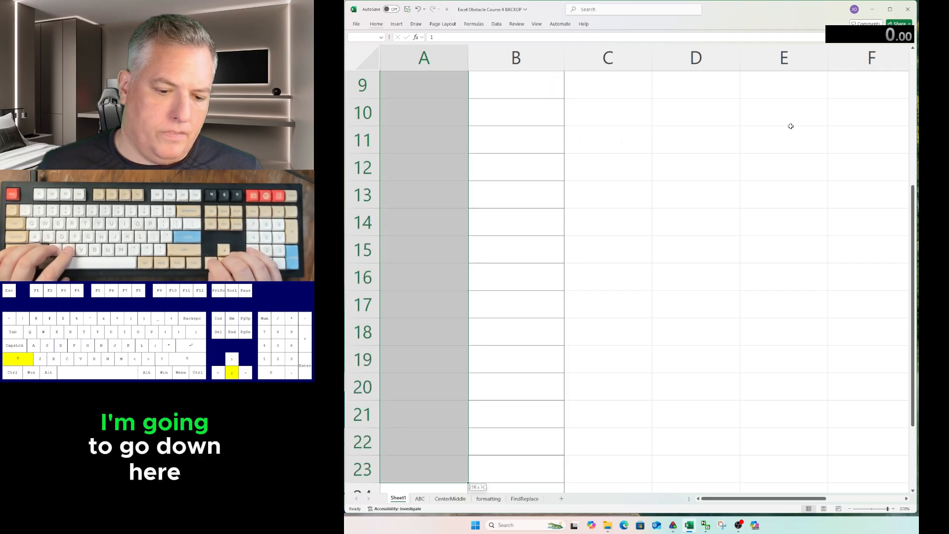
key("shift+Up")
key("shift+Up")
key("shift+Up")
key("shift+Up")
key("shift+Up")
key("shift+Up")
key("shift+Up")
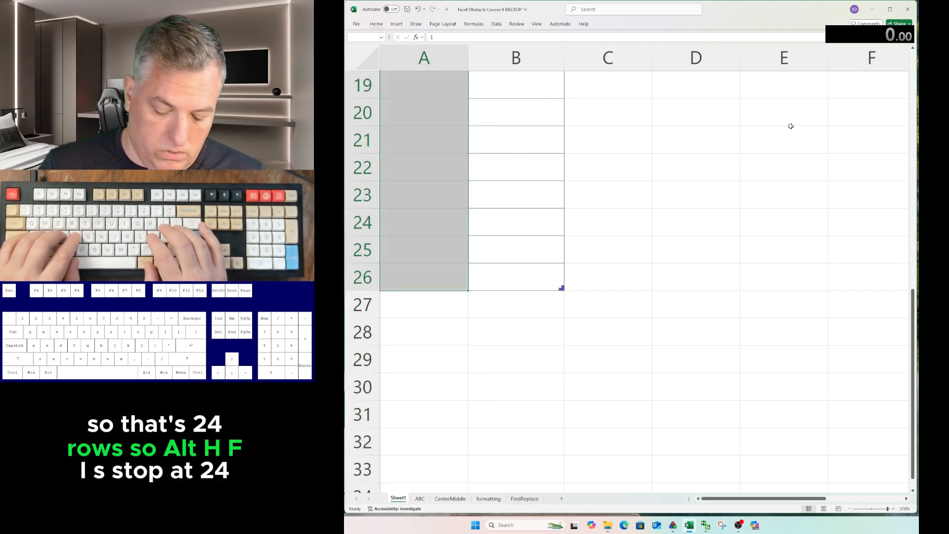
key("alt")
key("h")
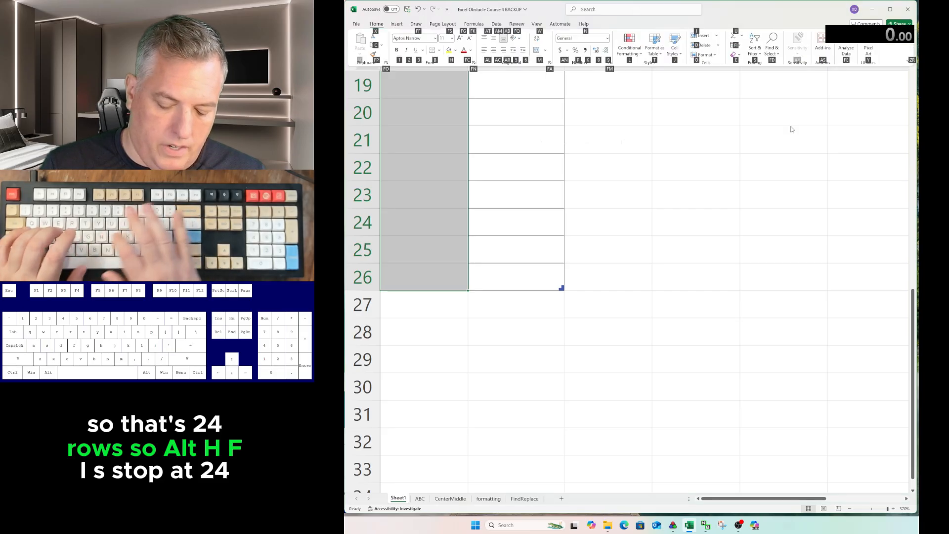
key("f")
key("i")
key("s")
key("Tab")
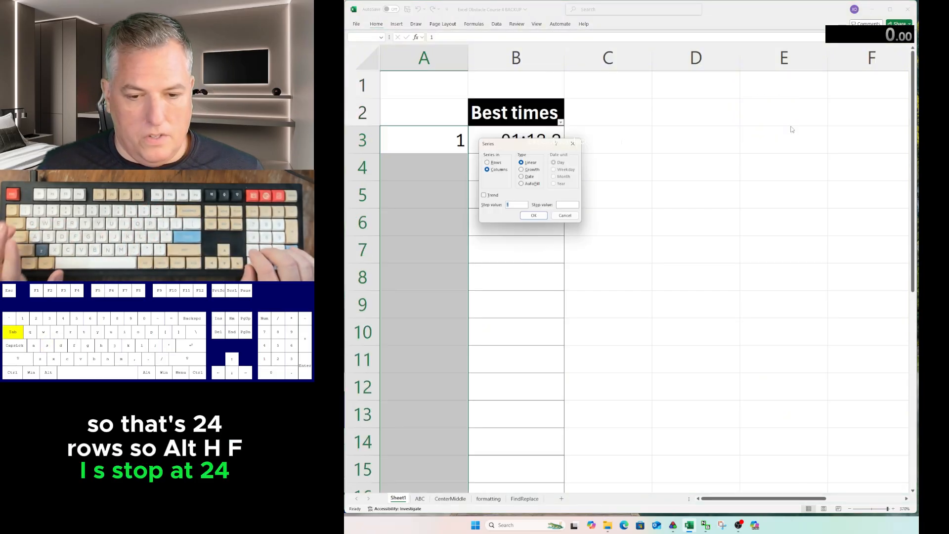
type("24")
key("Return")
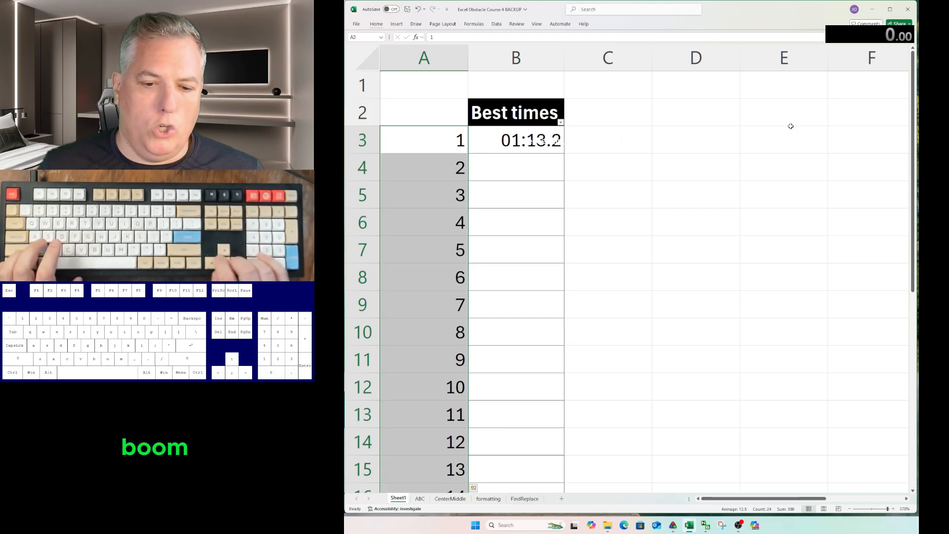
Check the numbering in column A down to the table's last row and return to the empty cell B4.
key("ctrl+Down")
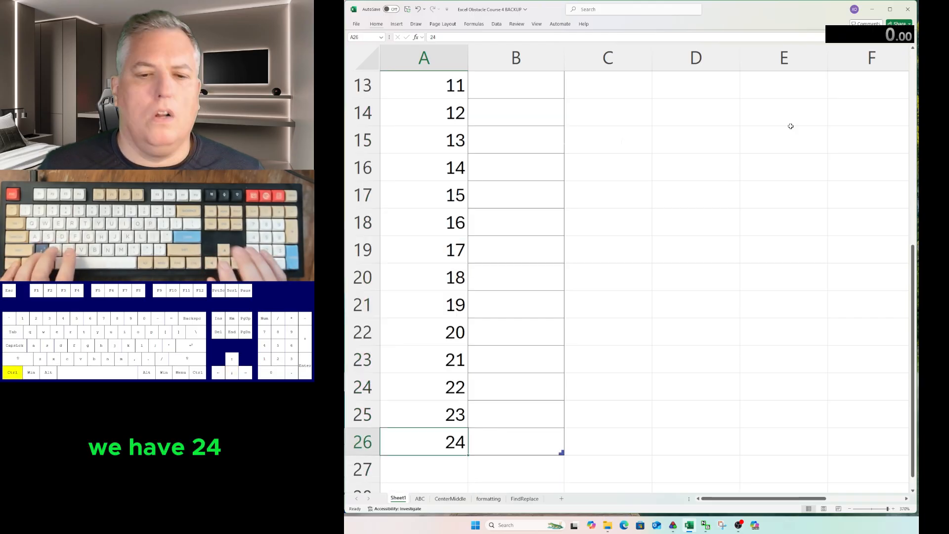
key("ctrl+Up")
key("Up")
key("Down")
key("Down")
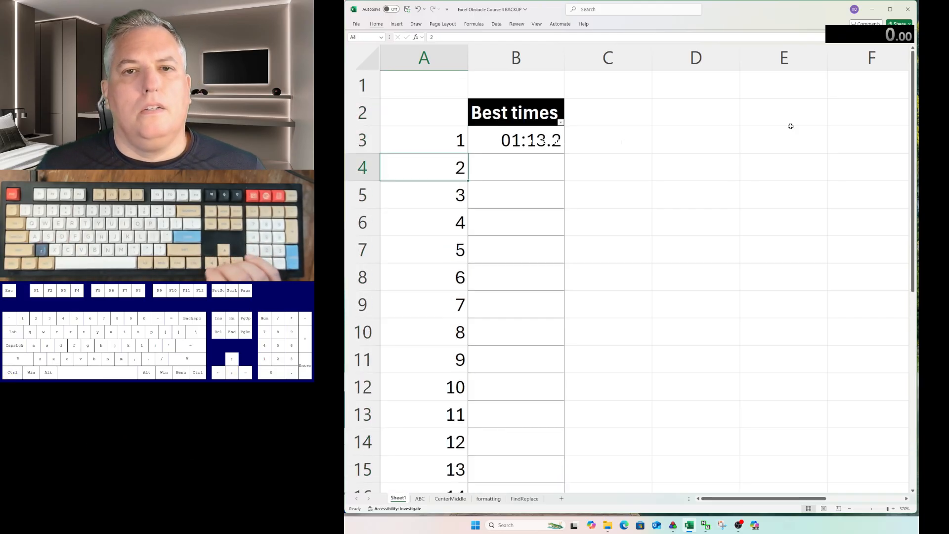
key("Up")
key("Up")
key("Up")
key("Down")
key("Down")
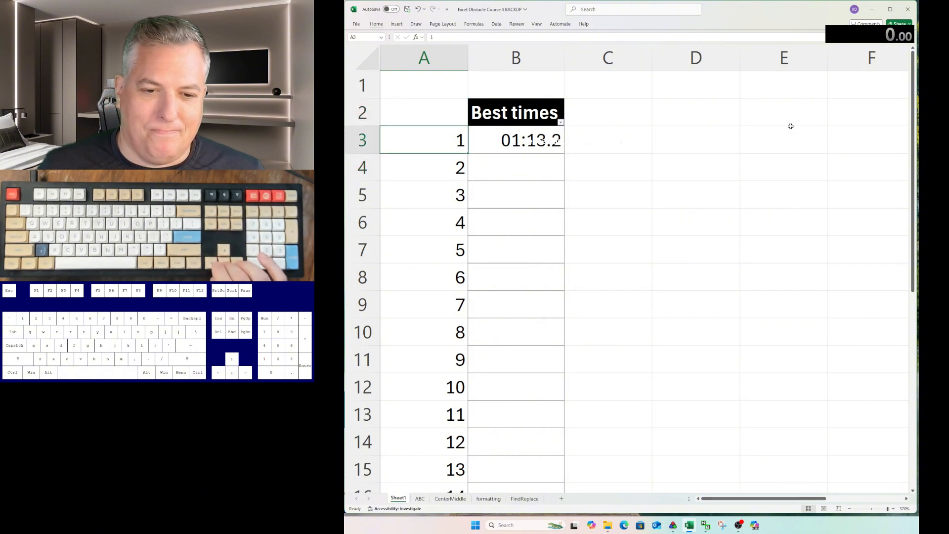
key("Down")
key("Right")
key("ctrl+Page_Down")
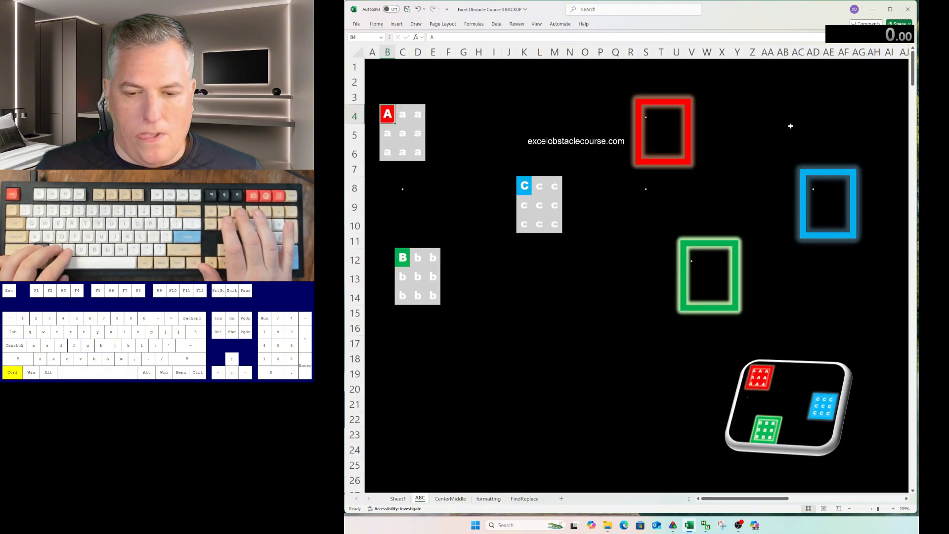
key("ctrl+Page_Up")
key("ctrl+Page_Down")
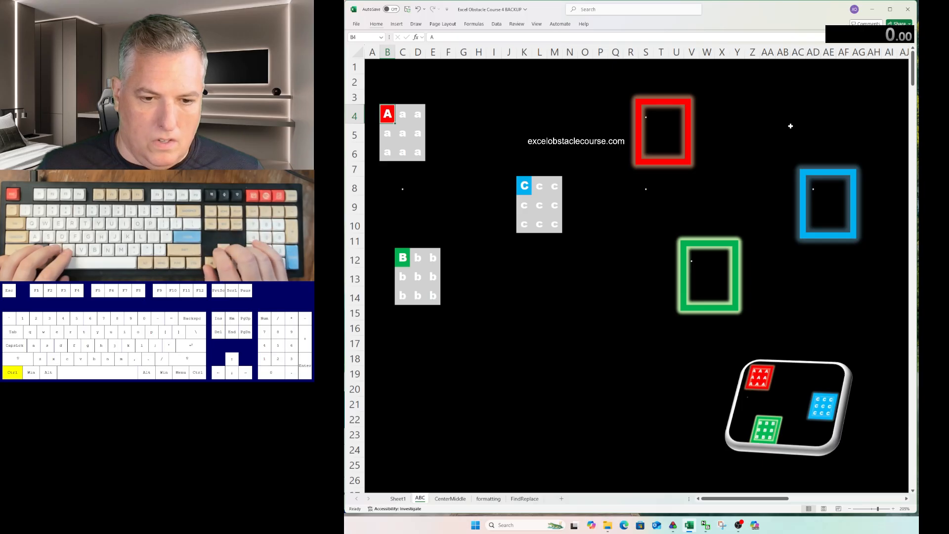
key("ctrl+Page_Up")
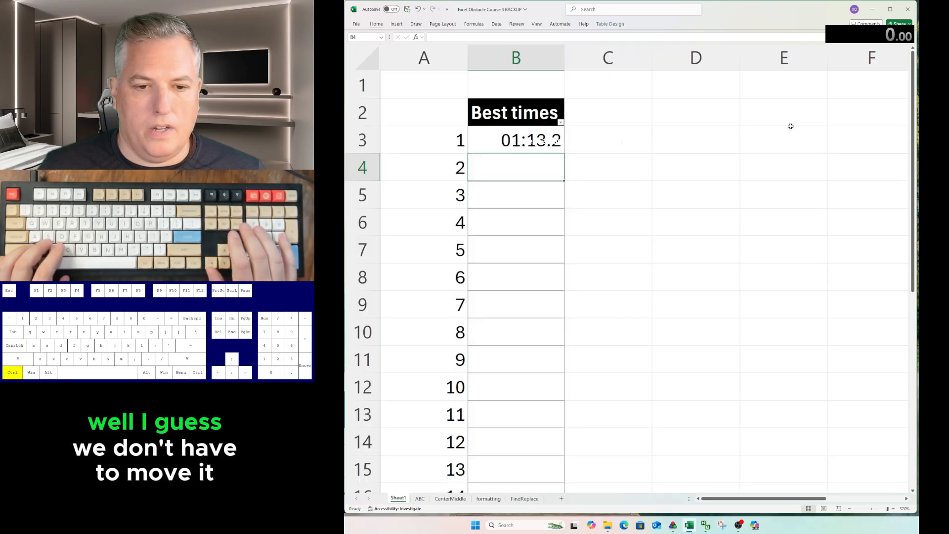
On the ABC sheet, fill B4:D6 with the formatted A from B4 and copy the block into the red frame at S4.
key("ctrl+Page_Down")
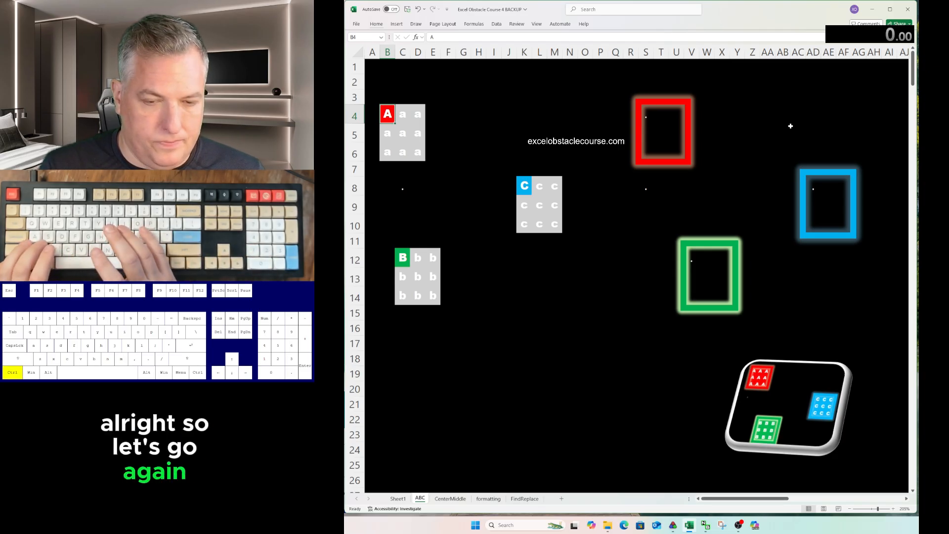
key("ctrl+c")
key("ctrl+v")
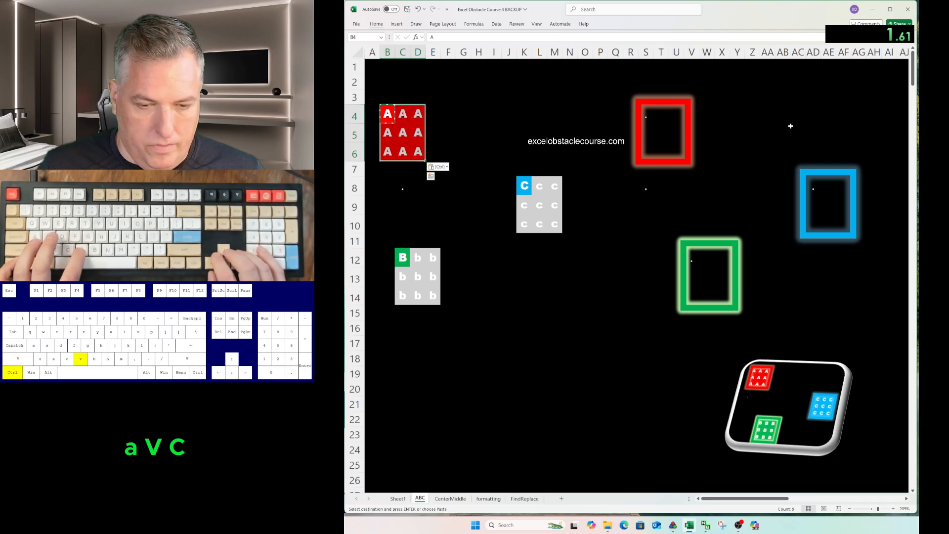
key("ctrl+Right")
key("ctrl+v")
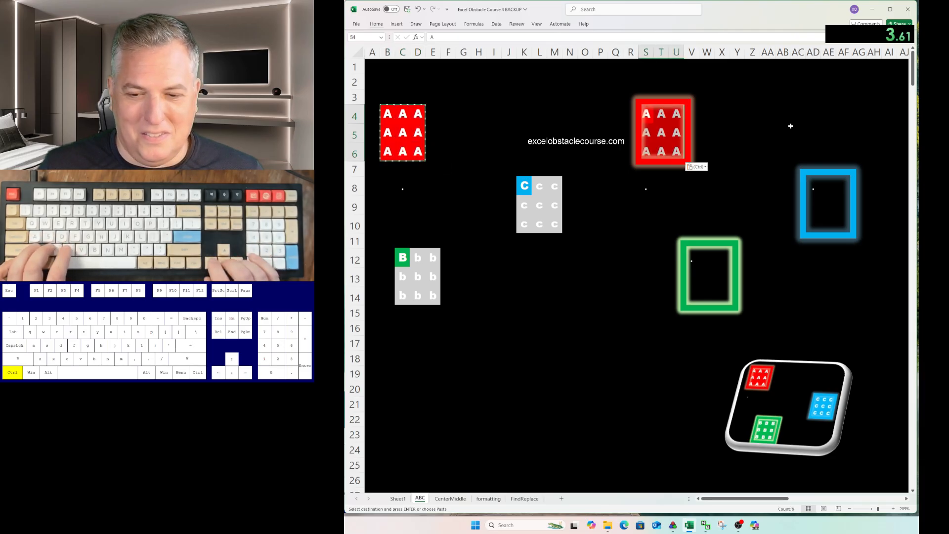
Fill K8:M10 with the formatted C from K8 and copy the block into the blue frame at AD8.
key("ctrl+Down")
key("ctrl+Down")
key("ctrl+c")
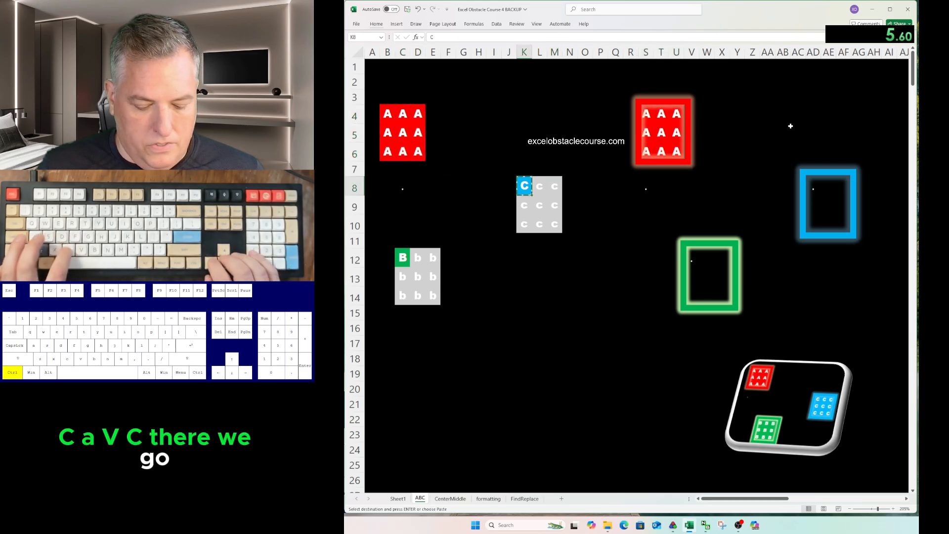
key("ctrl+a")
key("ctrl+v")
key("ctrl+c")
key("ctrl+Right")
key("ctrl+Right")
key("ctrl+Right")
key("ctrl+v")
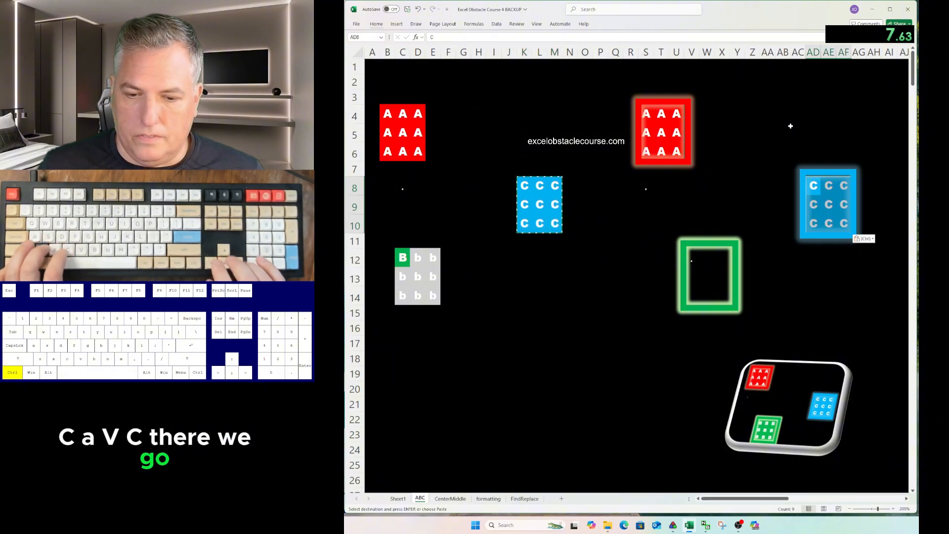
Fill C12:E14 with the formatted B from C12 and copy the block into the green frame at V12.
key("ctrl+Left")
key("ctrl+Left")
key("ctrl+Down")
key("ctrl+c")
key("ctrl+a")
key("ctrl+v")
key("ctrl+c")
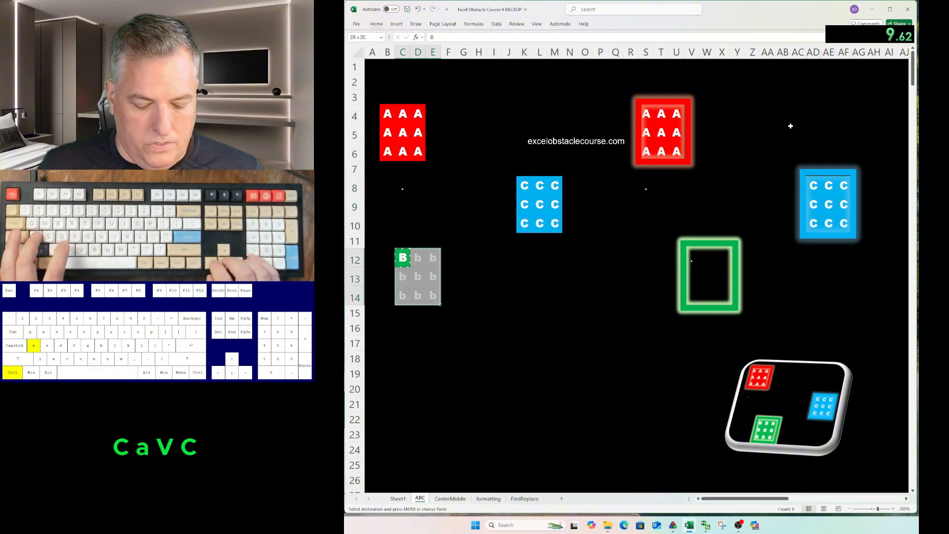
key("ctrl+Right")
key("ctrl+Right")
key("ctrl+Right")
key("ctrl+Left")
key("ctrl+v")
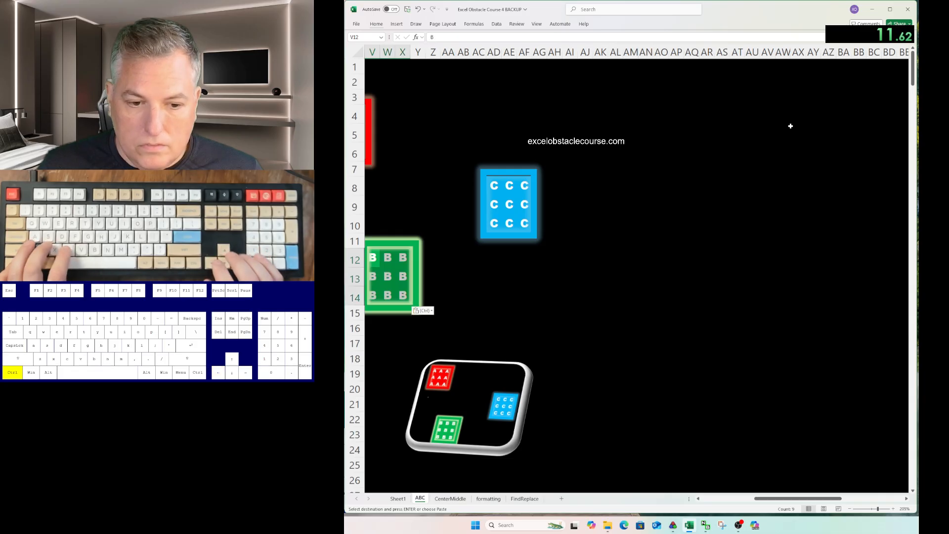
Return to A1 on the ABC sheet, then centre the icon in the CenterMiddle sheet's yellow block D3 vertically and horizontally.
key("ctrl+Home")
key("ctrl+Page_Down")
key("ctrl+Left")
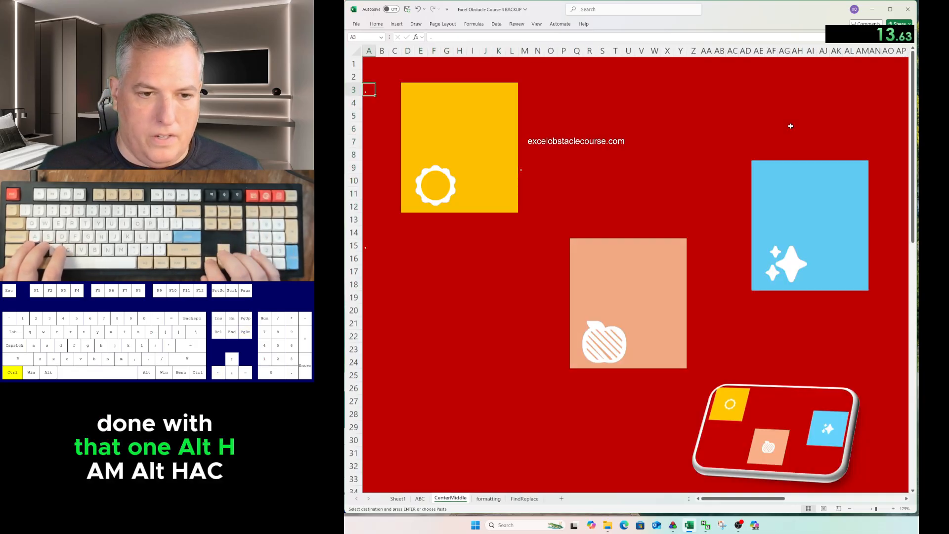
key("ctrl+Right")
key("alt+h")
key("a")
key("m")
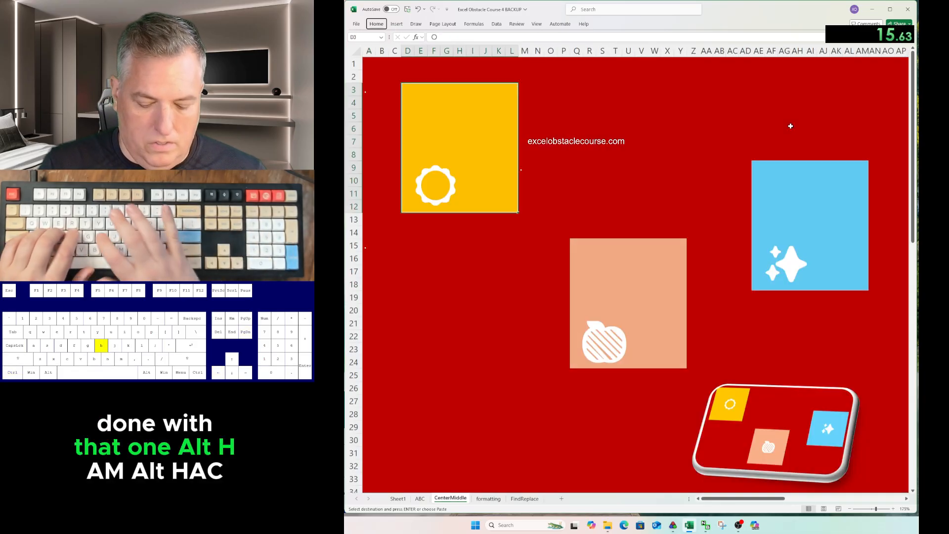
key("alt+h")
key("a")
key("c")
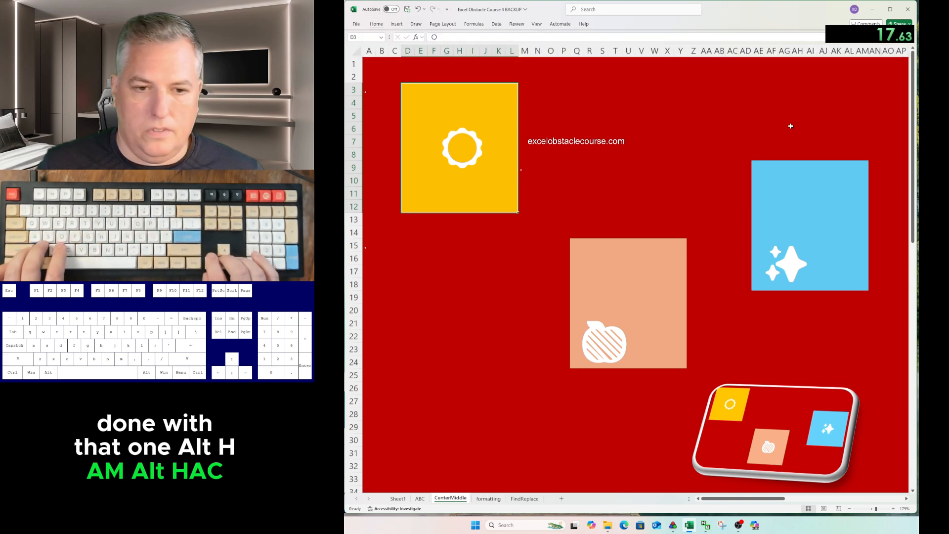
Middle-align and centre the sparkle icon in the blue merged block at AE9.
key("ctrl+Right")
key("ctrl+Right")
key("alt+h")
key("a")
key("m")
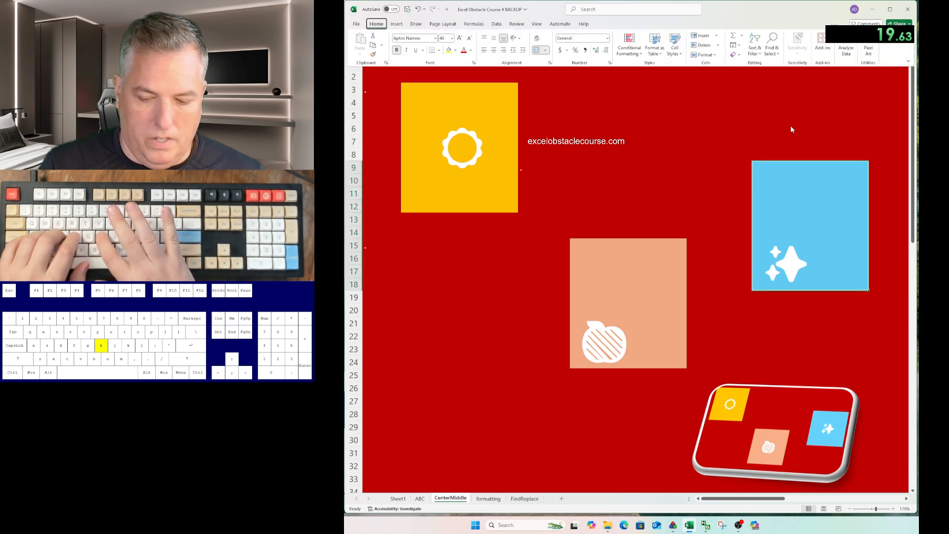
key("alt+h")
key("a")
key("c")
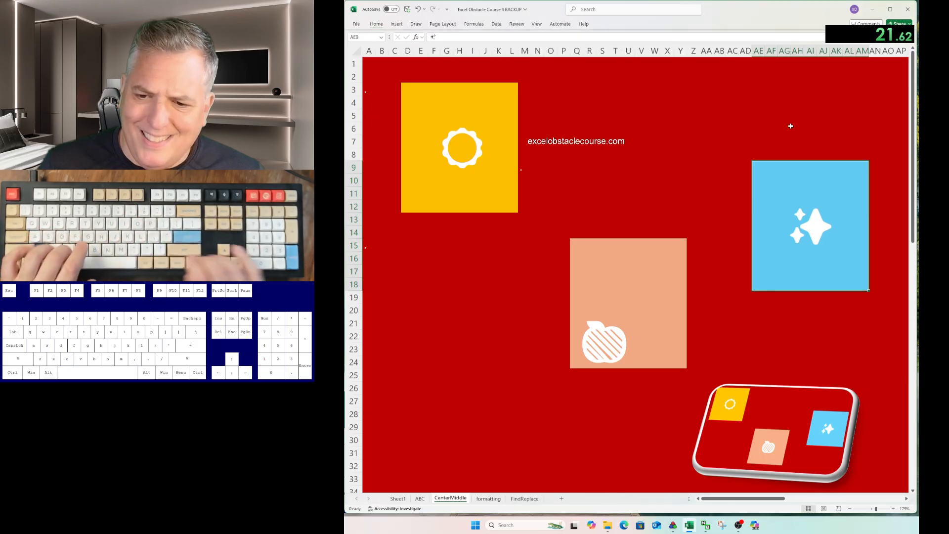
Middle-align and centre the fruit icon in the orange merged block at Q15.
key("ctrl+Left")
key("ctrl+Down")
key("ctrl+Right")
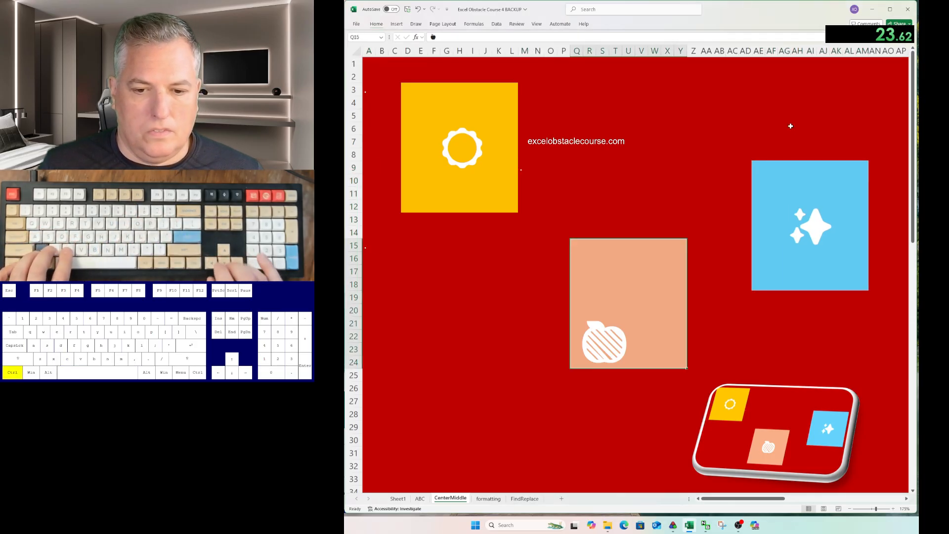
key("alt+h")
key("a")
key("m")
key("alt")
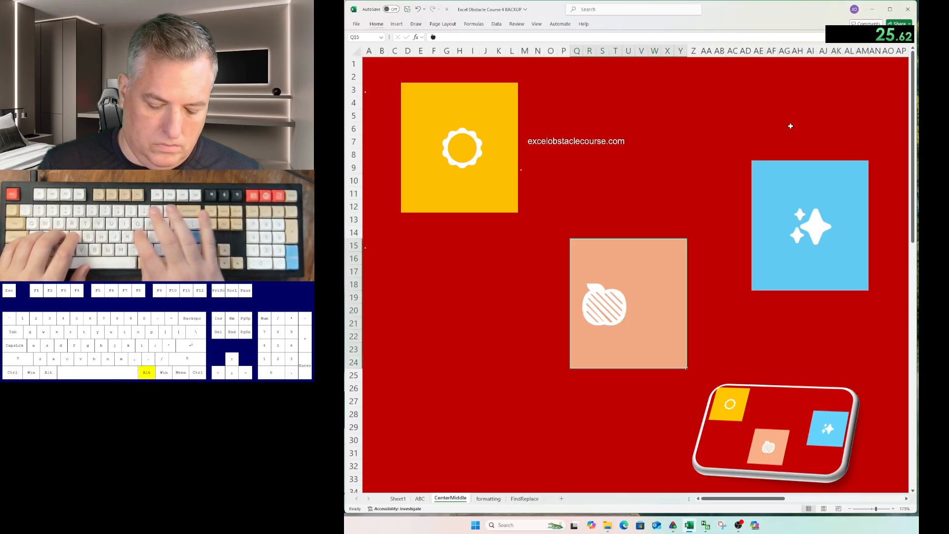
key("h")
key("a")
key("c")
On the formatting sheet, apply the Heading 1 cell style to B8:B25.
key("ctrl+Page_Down")
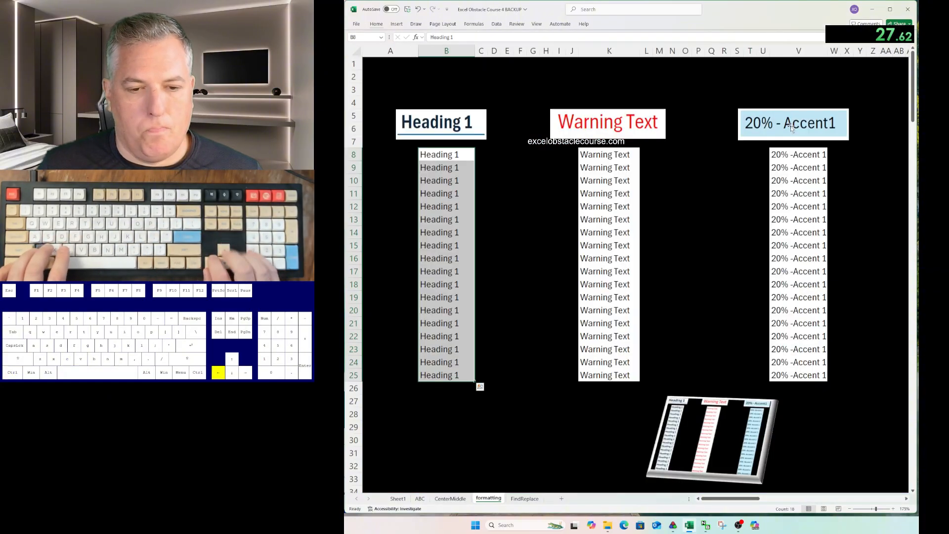
key("Left")
key("Right")
key("ctrl+shift+Down")
key("alt")
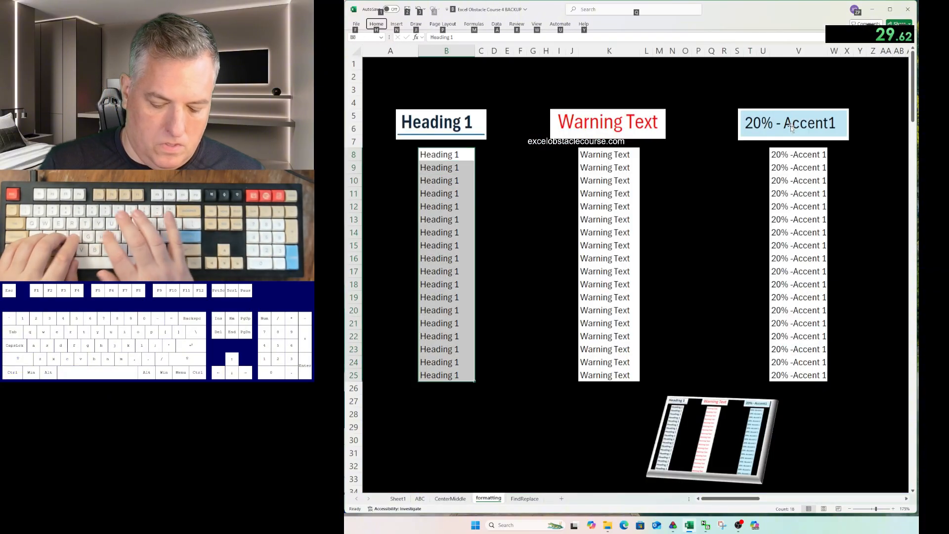
key("h")
key("j")
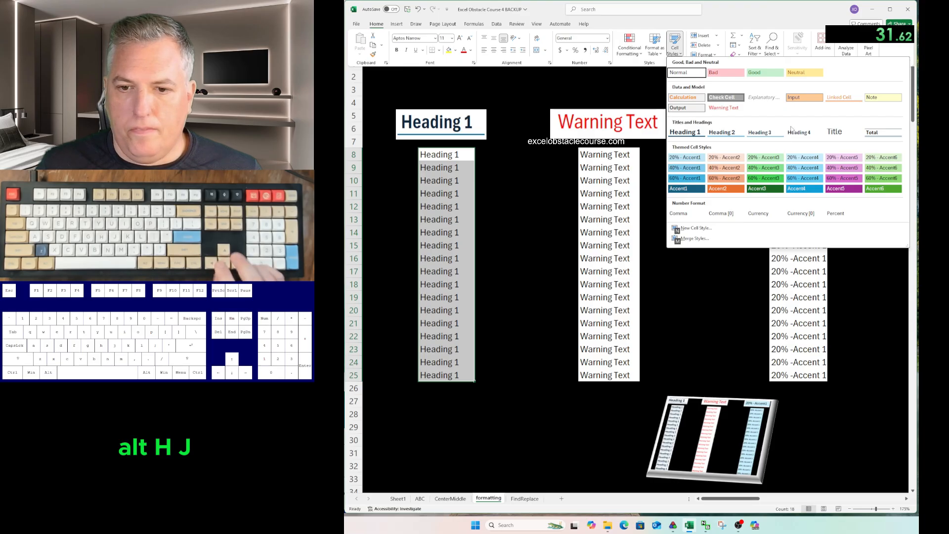
key("Down")
key("Down")
key("Down")
key("Return")
Apply the Warning Text cell style to K8:K25.
key("ctrl+Right")
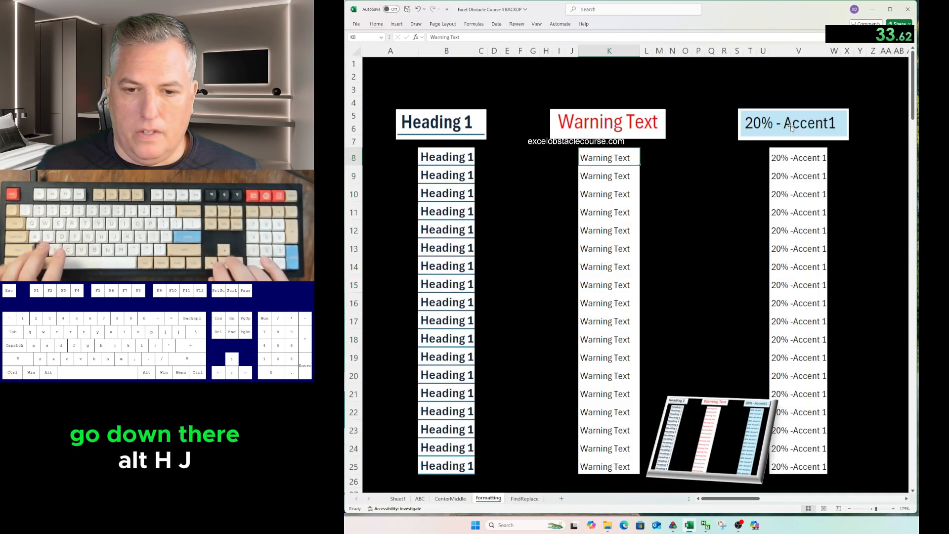
key("ctrl+shift+Down")
key("alt")
key("h")
key("j")
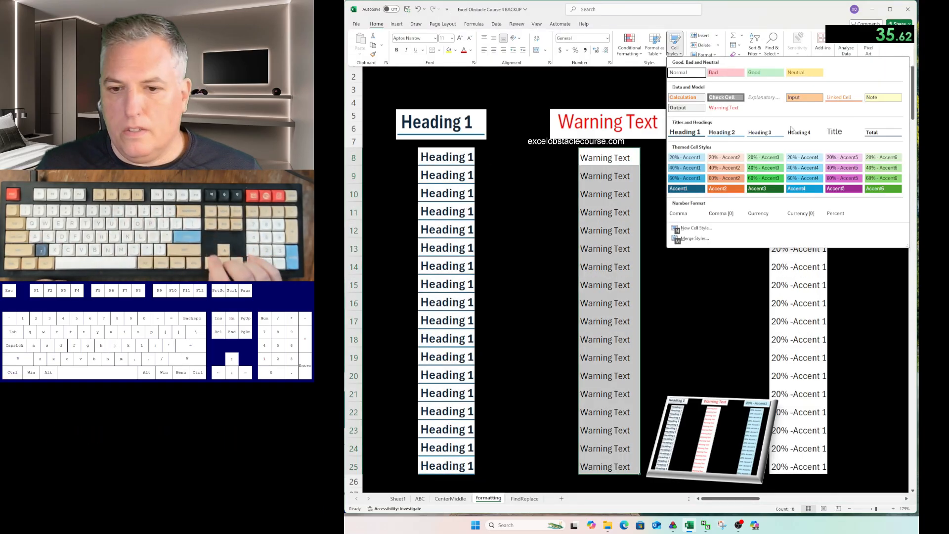
key("Down")
key("Down")
key("Right")
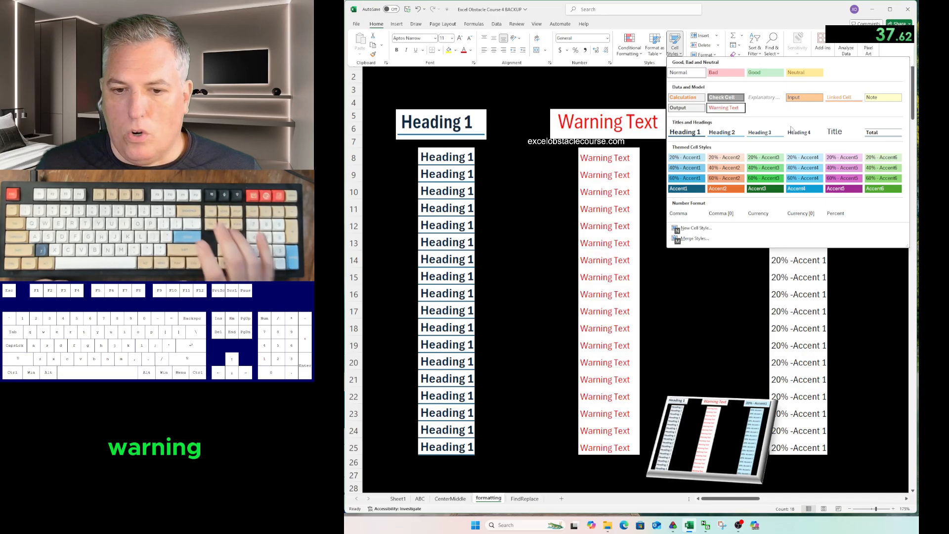
key("Return")
Apply the 20% - Accent1 cell style to V8:V25.
key("ctrl+Right")
key("ctrl+shift+Down")
key("alt")
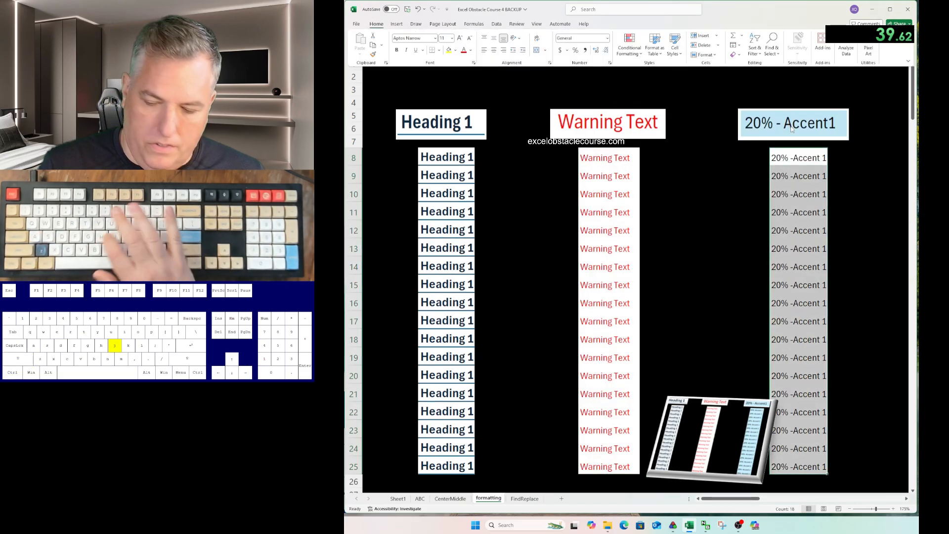
key("h")
key("j")
key("Return")
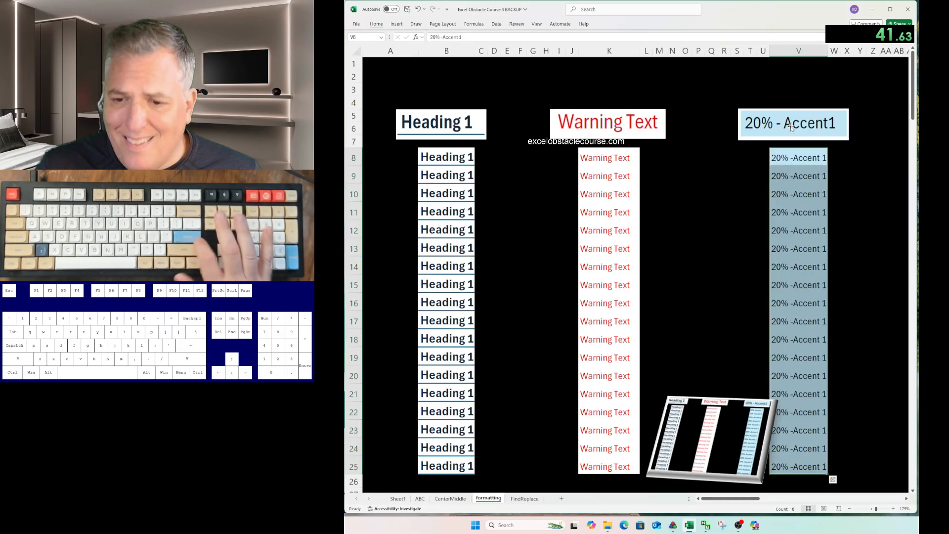
On the FindReplace sheet, replace every "Customer" with "Client", including the headers, and close the dialog.
key("ctrl+Page_Down")
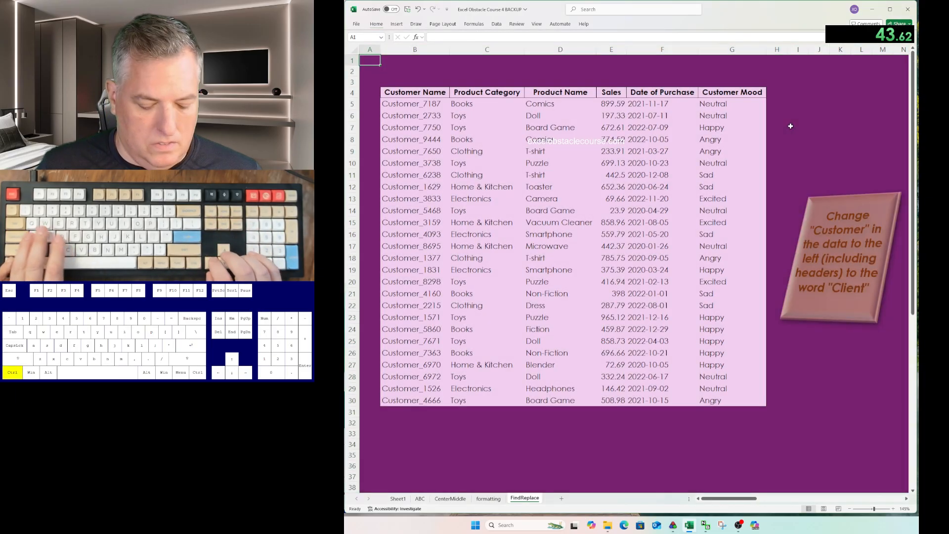
key("ctrl+a")
key("ctrl+h")
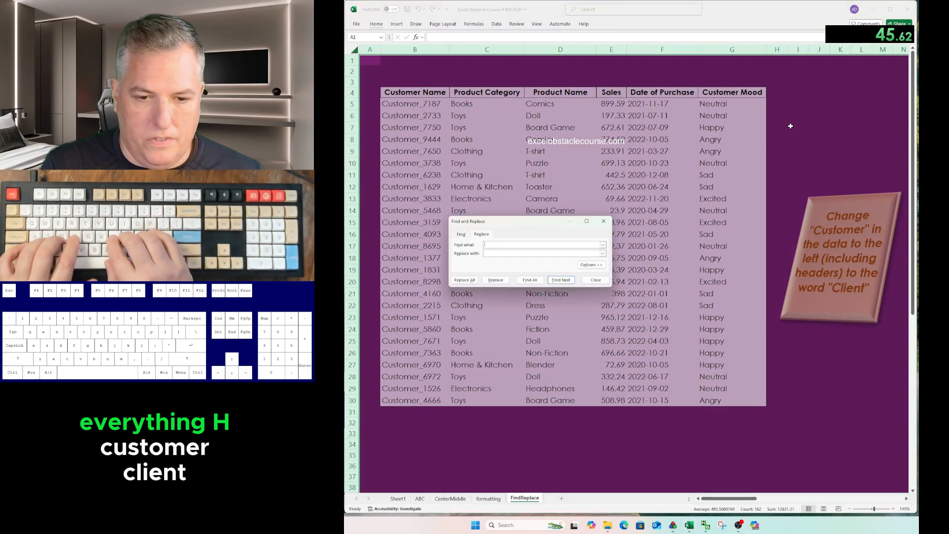
type("Customer")
key("Tab")
type("Clie")
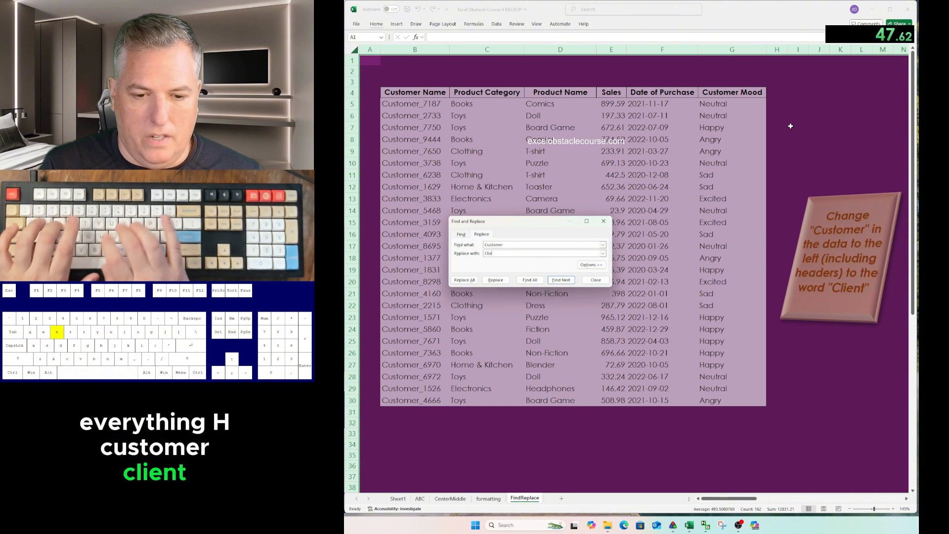
type("nt")
key("alt+a")
key("Return")
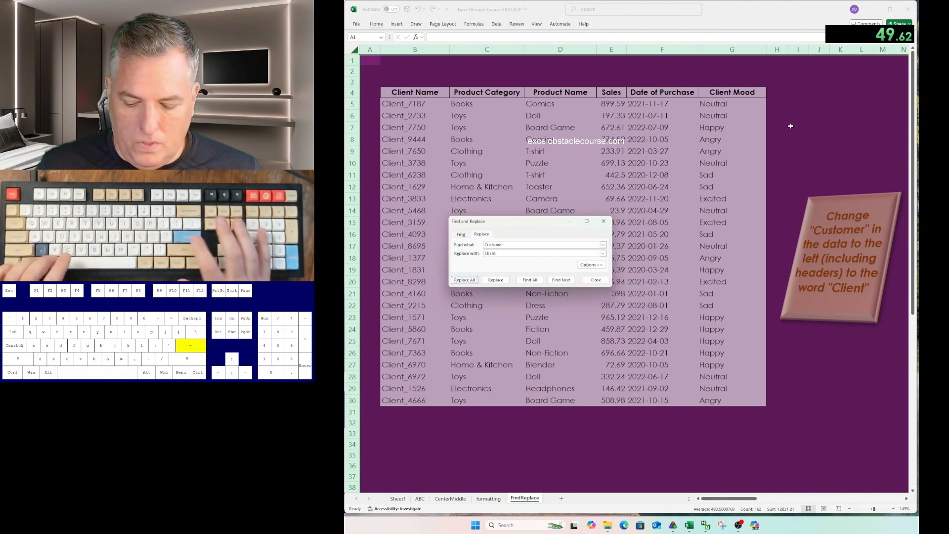
key("Escape")
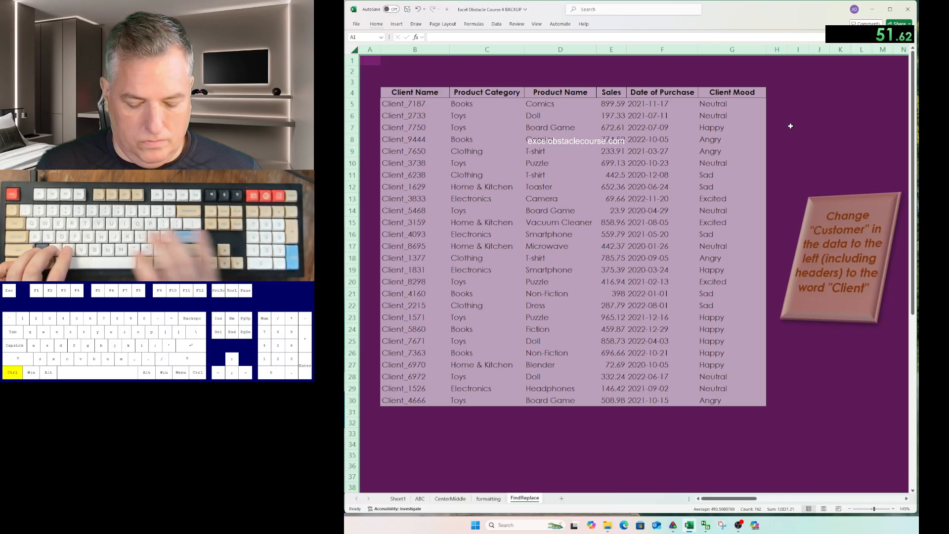
Undo the run's edits on all the course sheets, back to the original ABC layout.
key("ctrl+z")
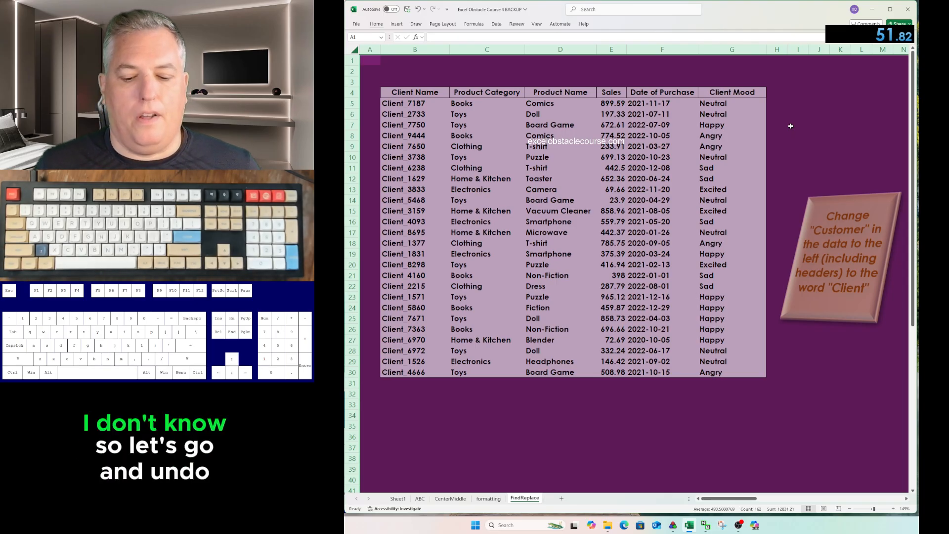
key("ctrl+Page_Up")
key("ctrl+Page_Up")
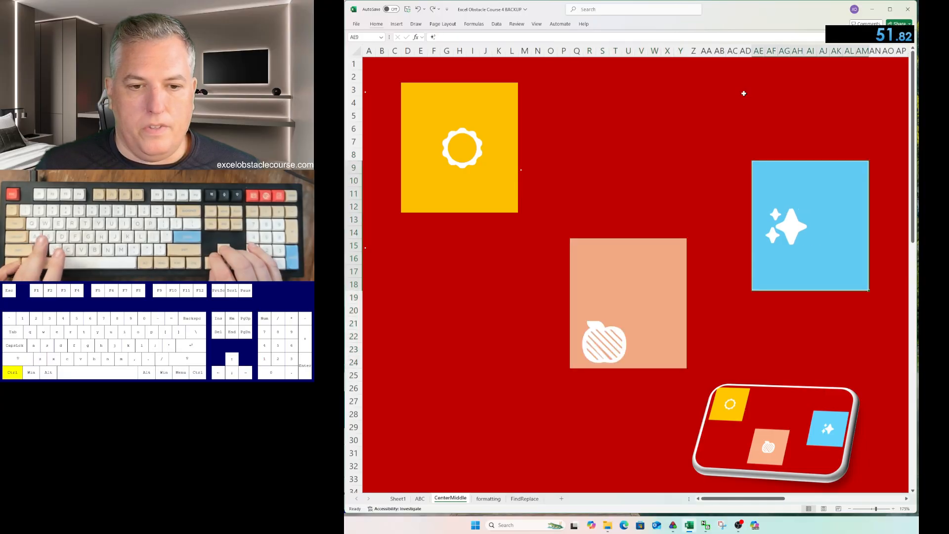
key("ctrl+Page_Up")
key("ctrl+v")
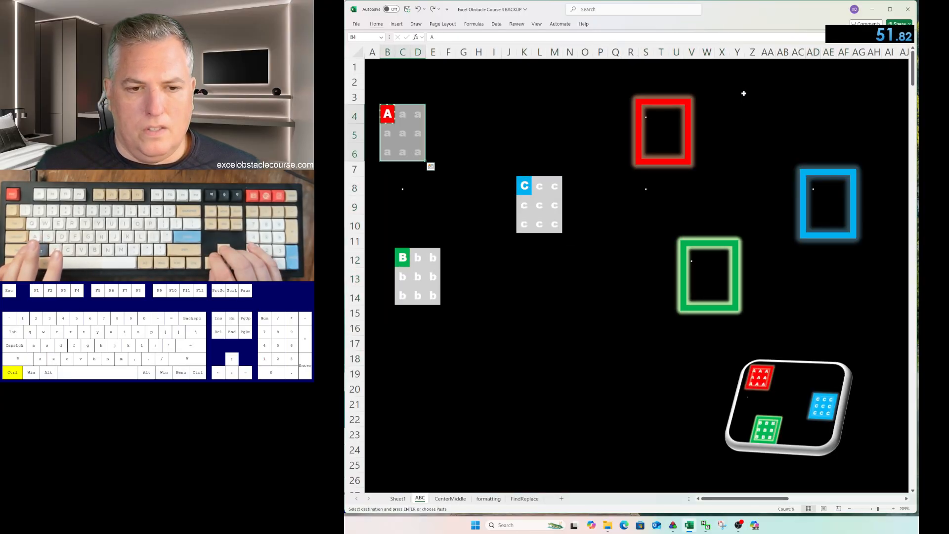
On Sheet1, enter 51.82 in B4 of the Best times table.
key("ctrl+Page_Up")
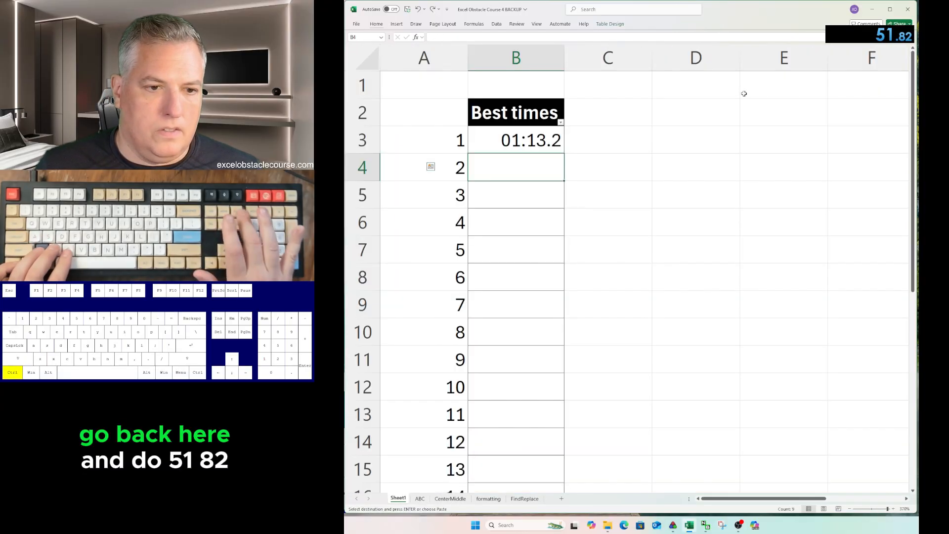
type("51.")
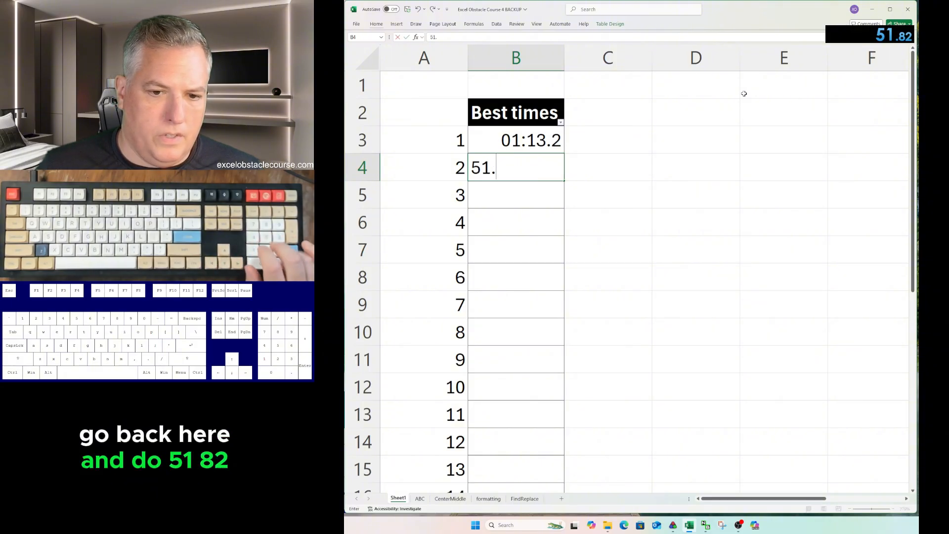
type("/8")
key("BackSpace")
key("BackSpace")
type("82")
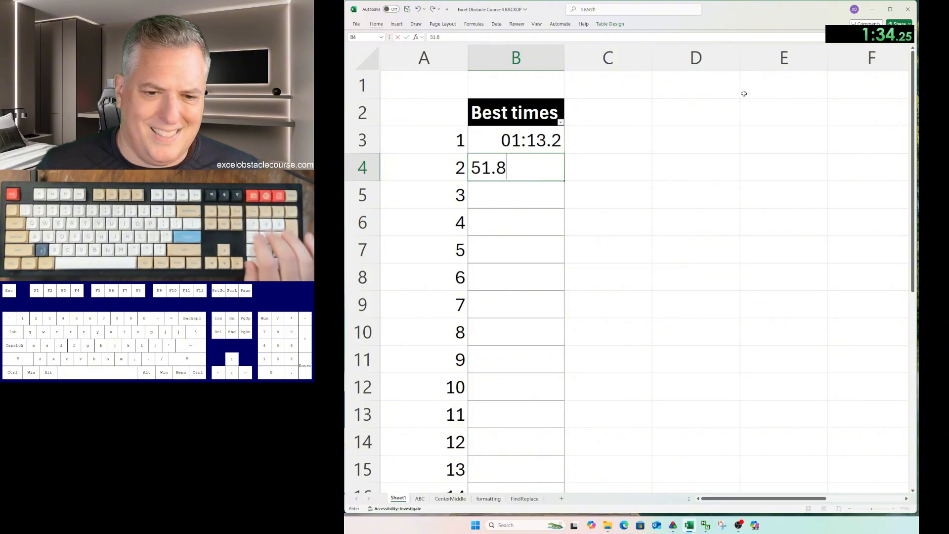
key("Return")
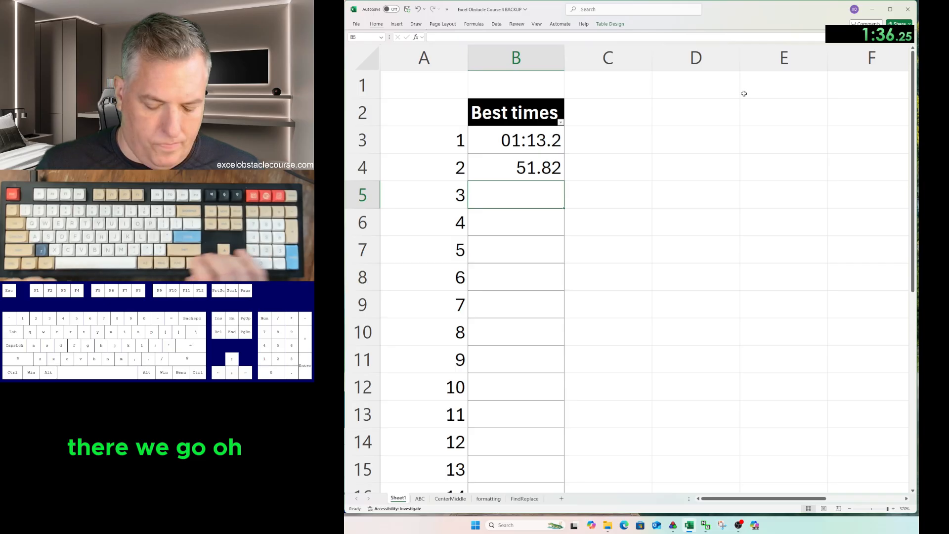
Re-enter the second best time in B4 in minutes-and-seconds form as 00:51.8, and select B3.
key("Up")
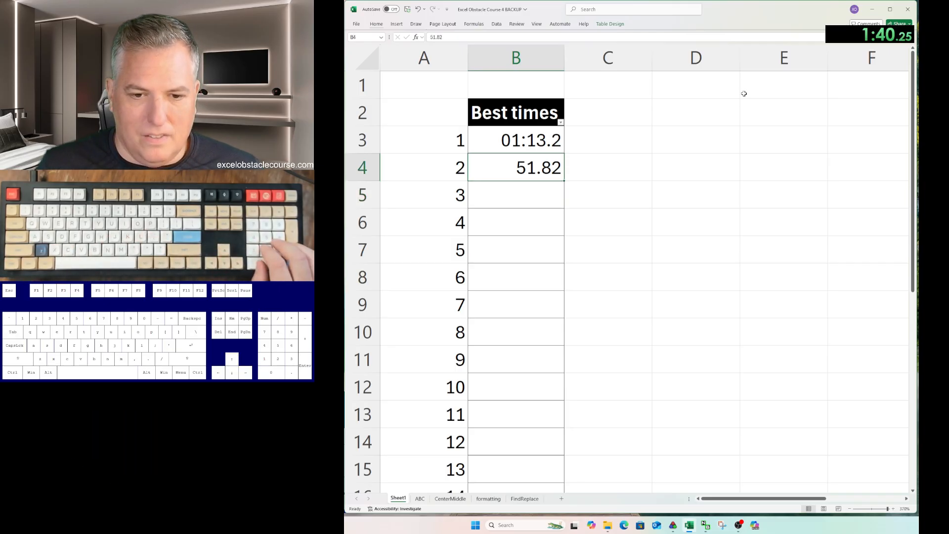
key("Up")
key("Down")
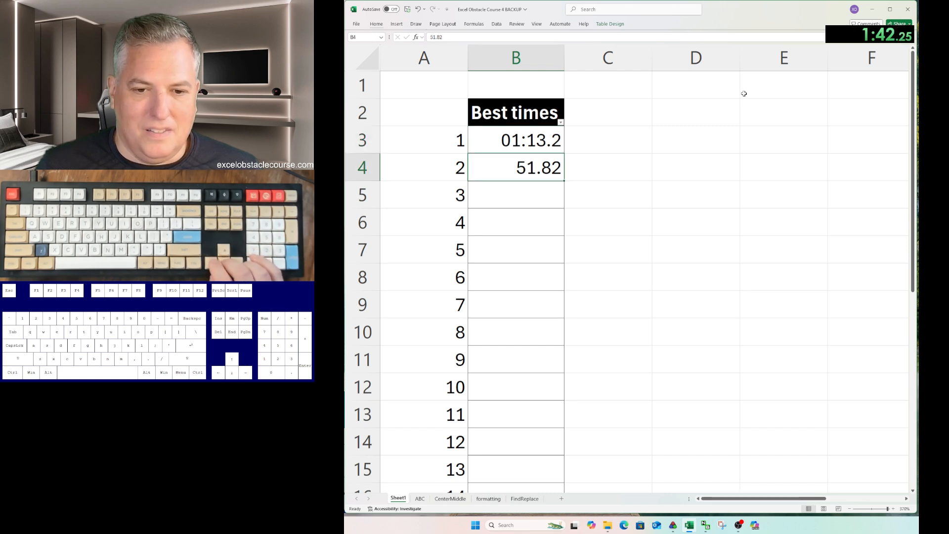
type("0")
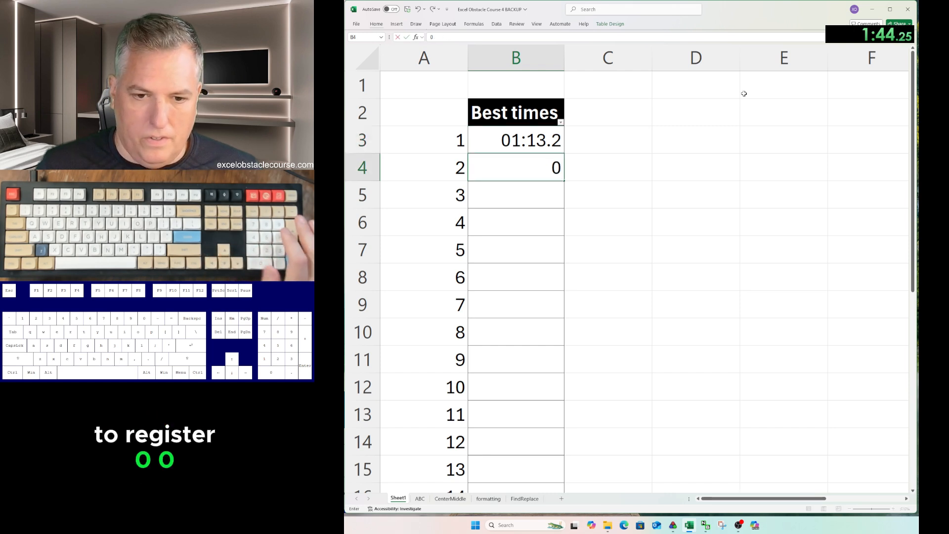
type("0:51.8")
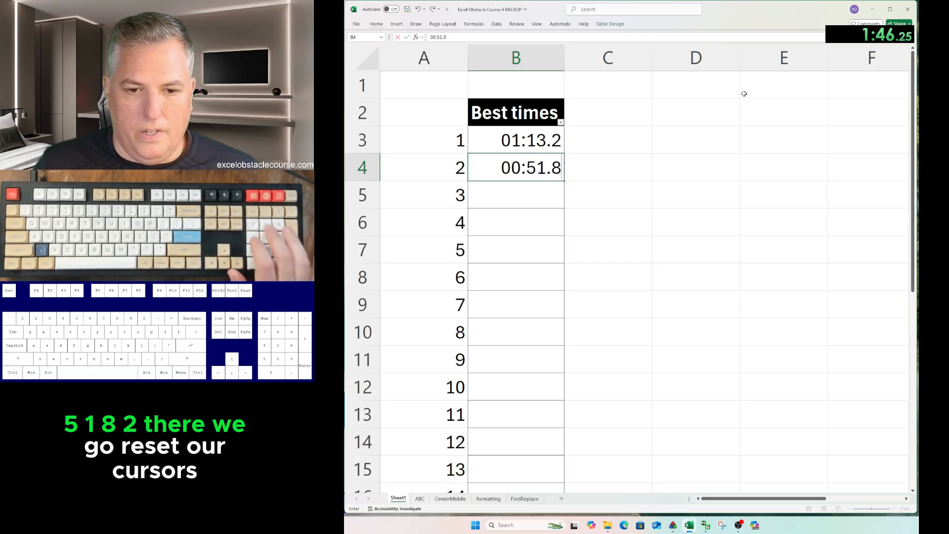
key("Return")
key("Up")
key("Up")
Reset the starting cell on the course sheets, such as B4 on ABC and B8 on formatting, and return to Sheet1.
key("ctrl+Page_Down")
key("ctrl+Page_Down")
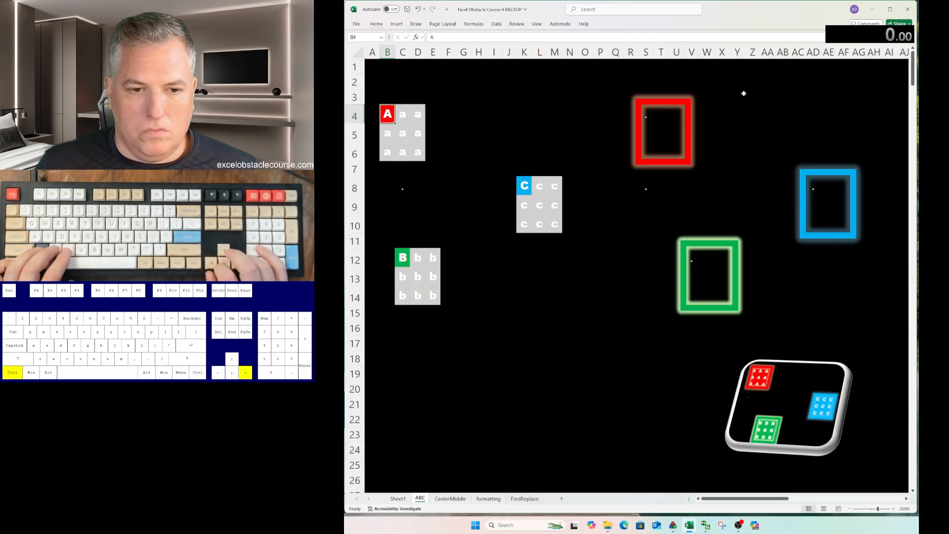
key("ctrl+Page_Down")
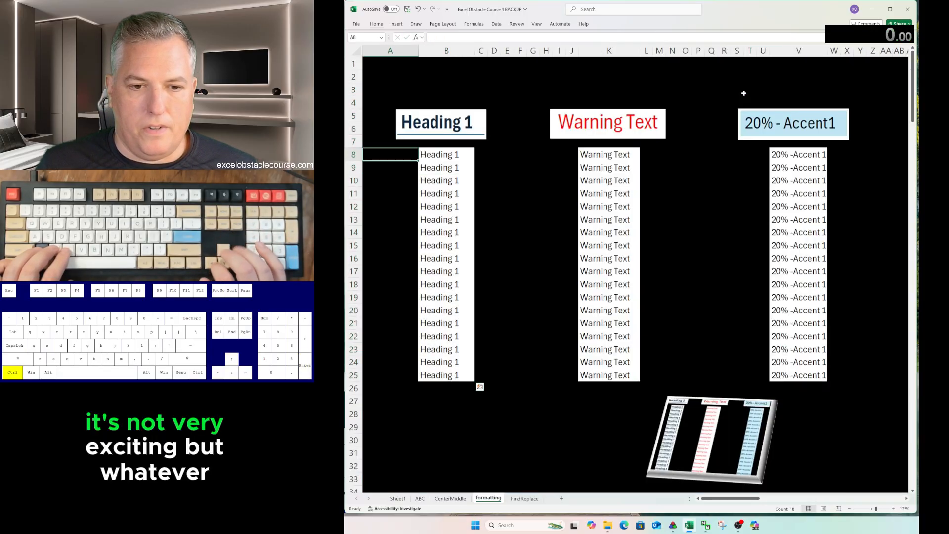
key("ctrl+Page_Down")
key("ctrl+Page_Up")
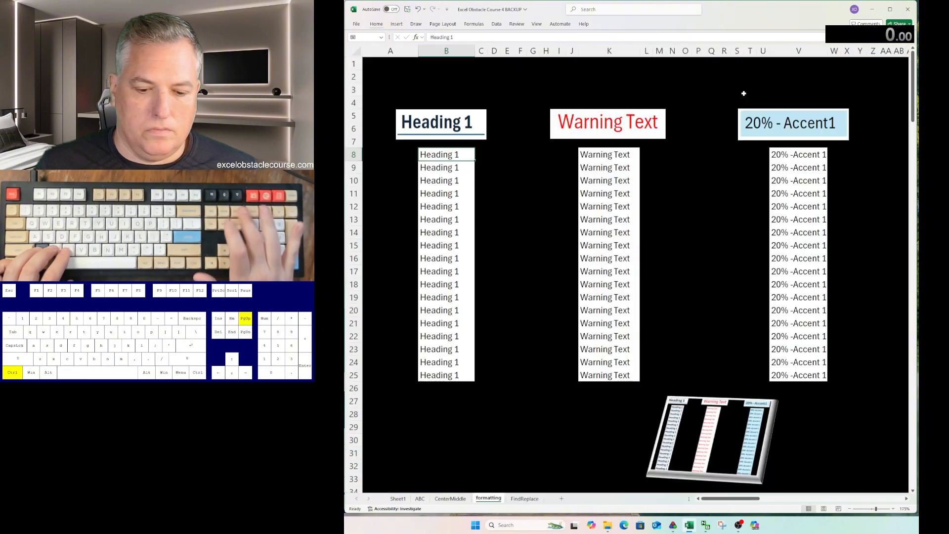
key("ctrl+Page_Up")
key("ctrl+Page_Up")
key("ctrl+Page_Up")
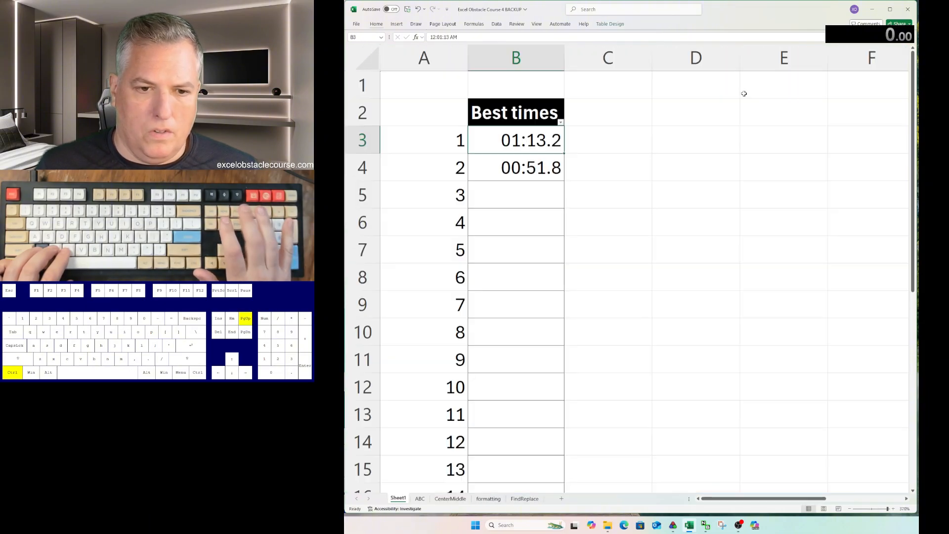
Look through the ABC, CenterMiddle, formatting and FindReplace sheets to review each course task, and return to ABC.
key("ctrl+Page_Down")
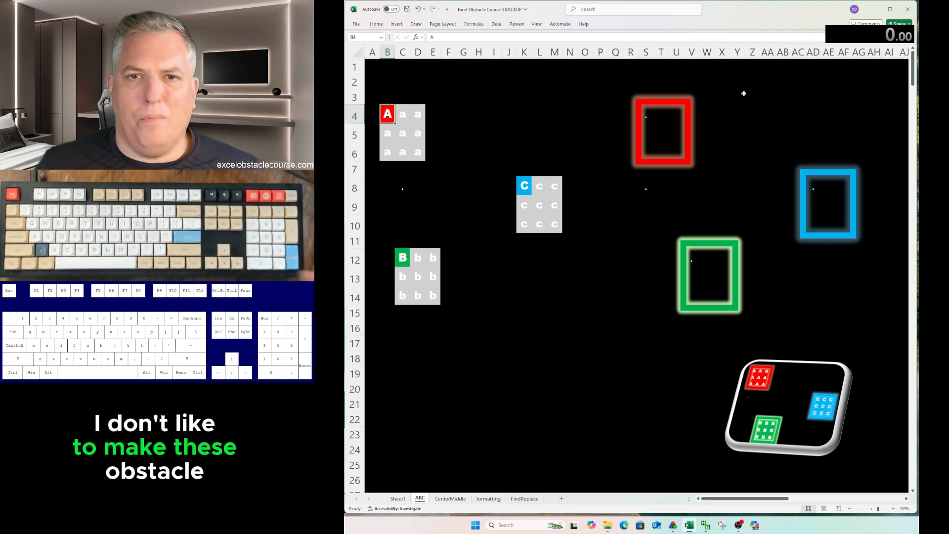
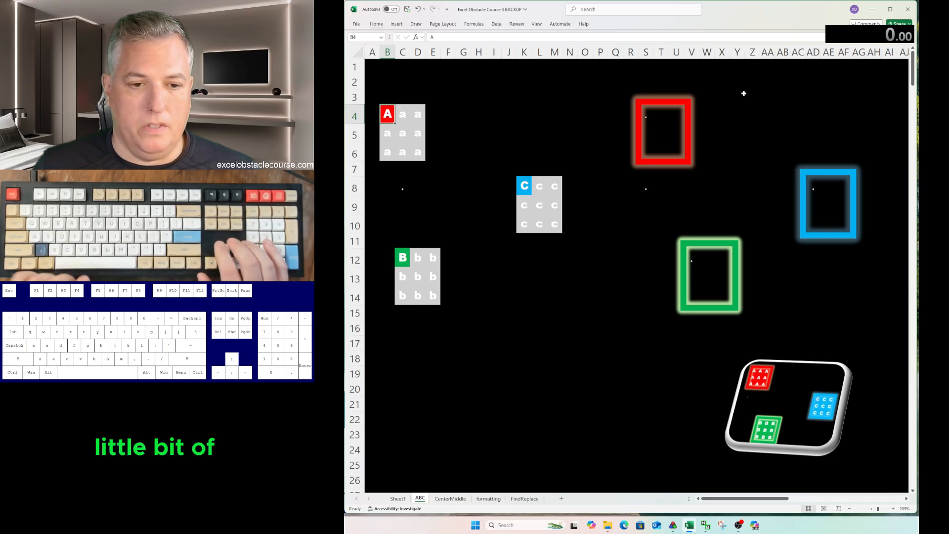
key("ctrl+Page_Down")
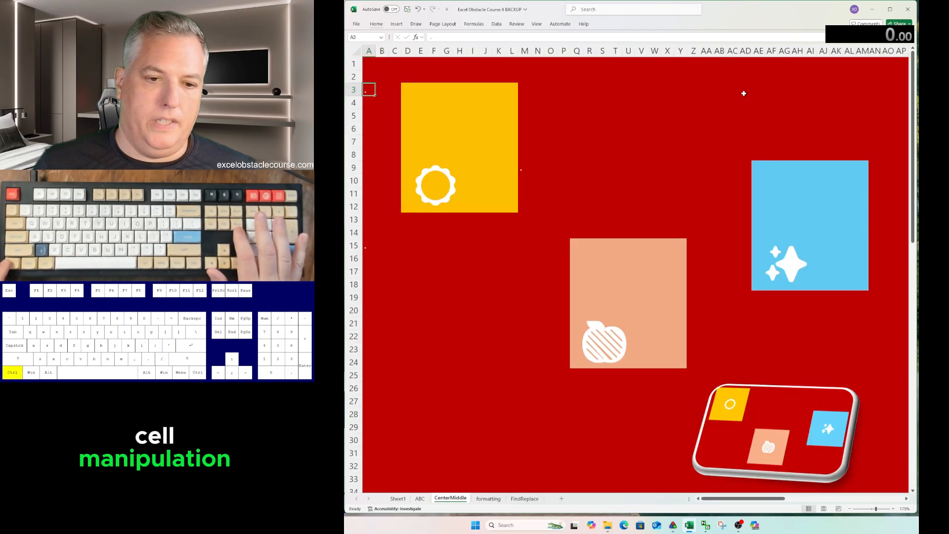
key("ctrl+Page_Down")
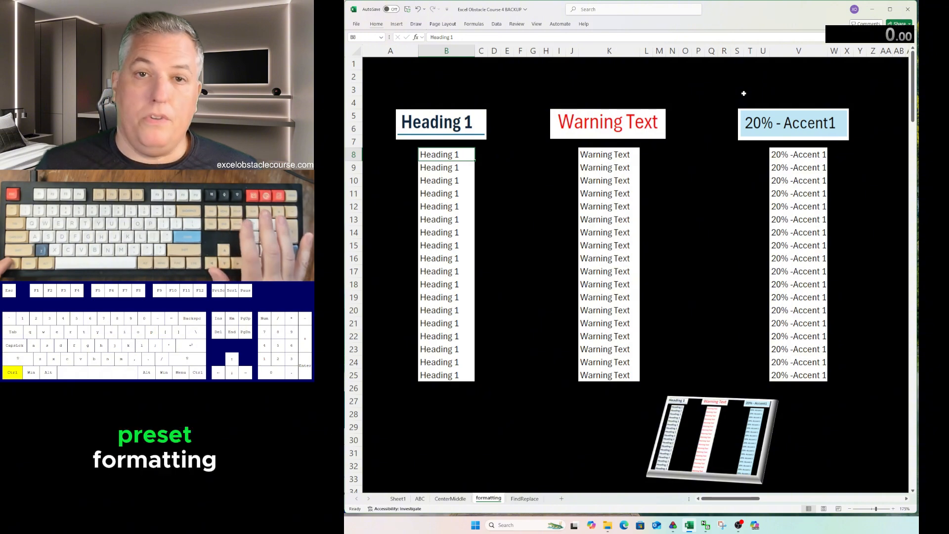
key("ctrl+Page_Down")
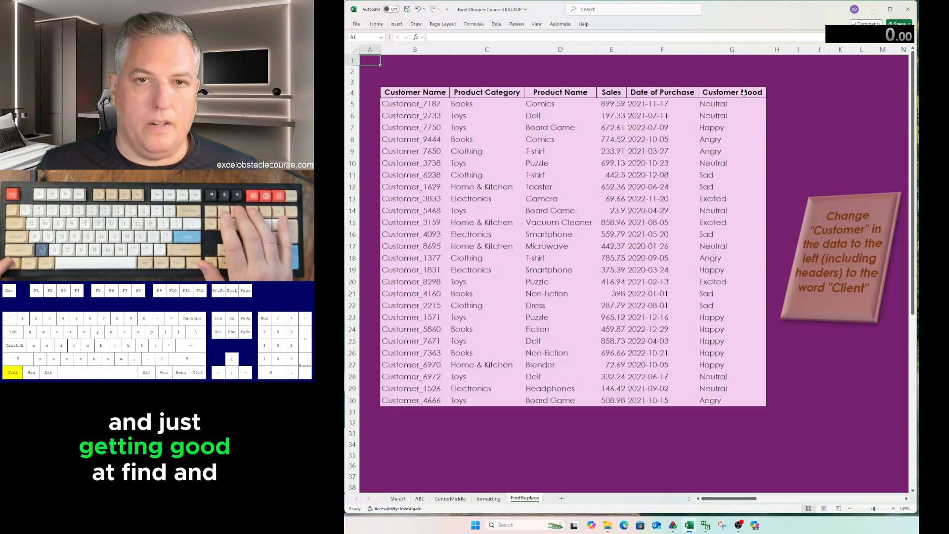
key("ctrl+Page_Up")
key("ctrl+Page_Up")
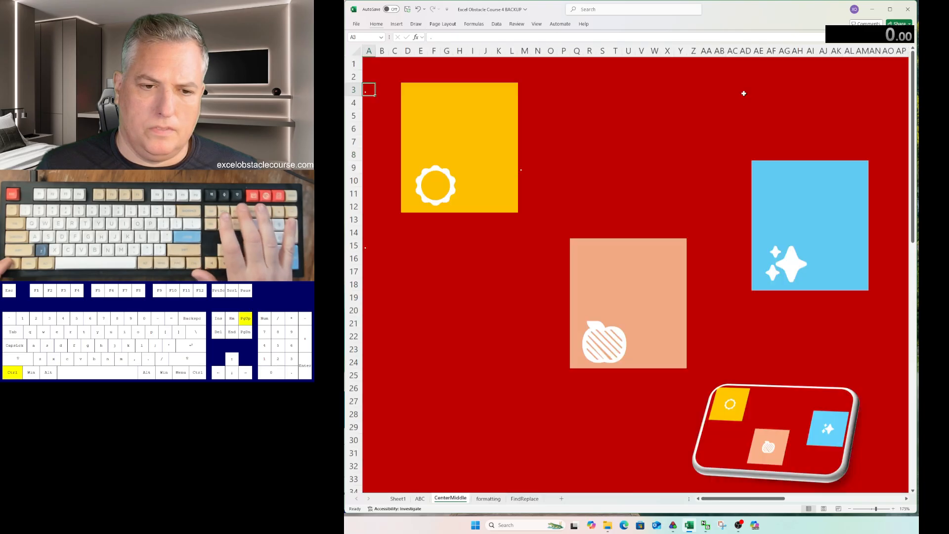
key("ctrl+Page_Up")
key("ctrl+Page_Up")
key("ctrl+Page_Down")
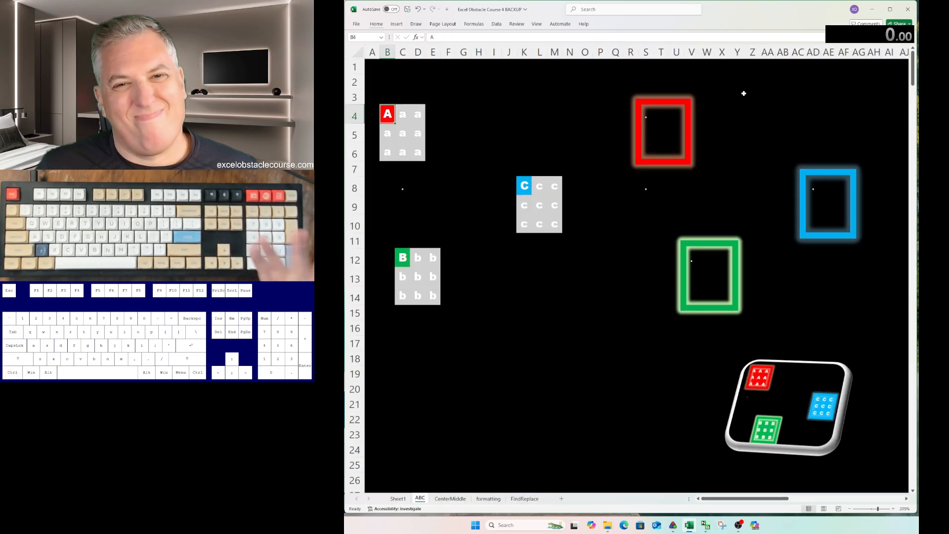
key("ctrl+a")
key("shift+BackSpace")
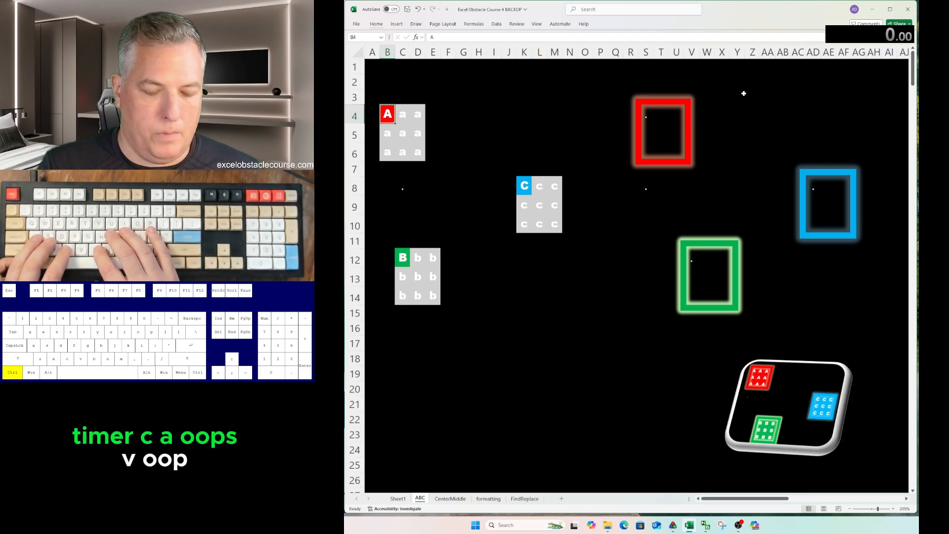
key("ctrl+a")
key("ctrl+c")
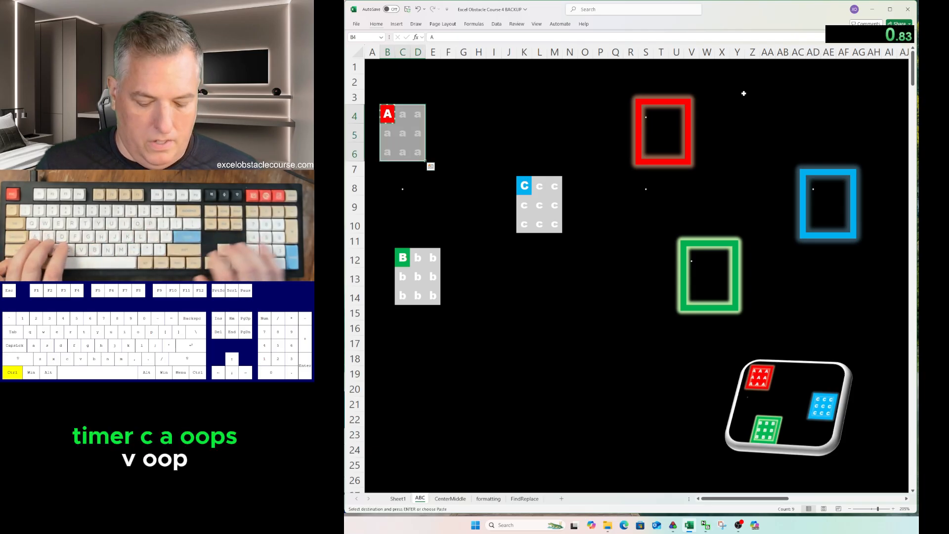
key("ctrl+c")
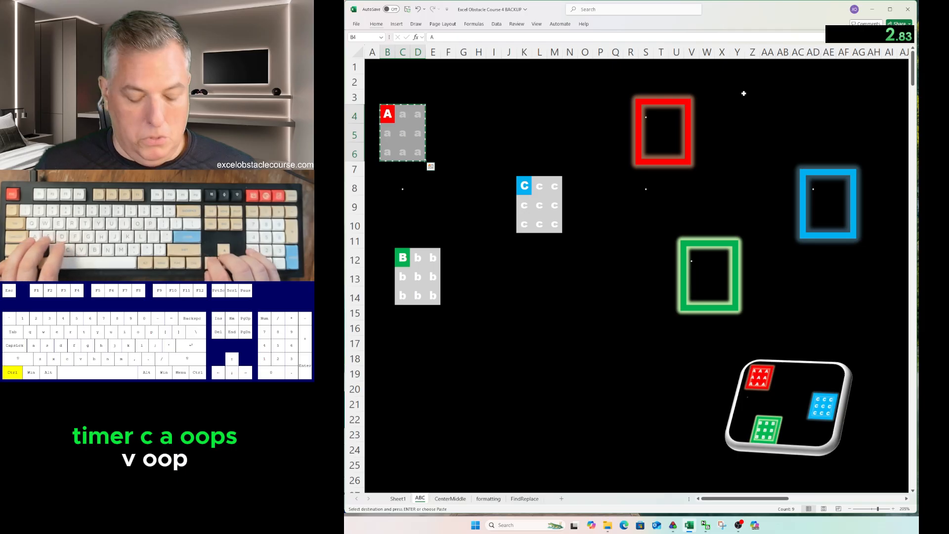
key("ctrl+v")
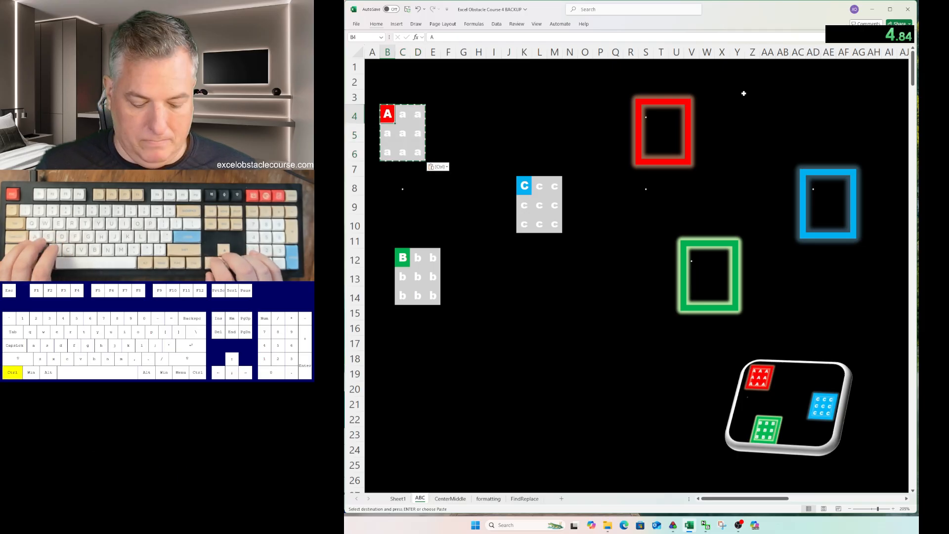
key("ctrl")
key("Escape")
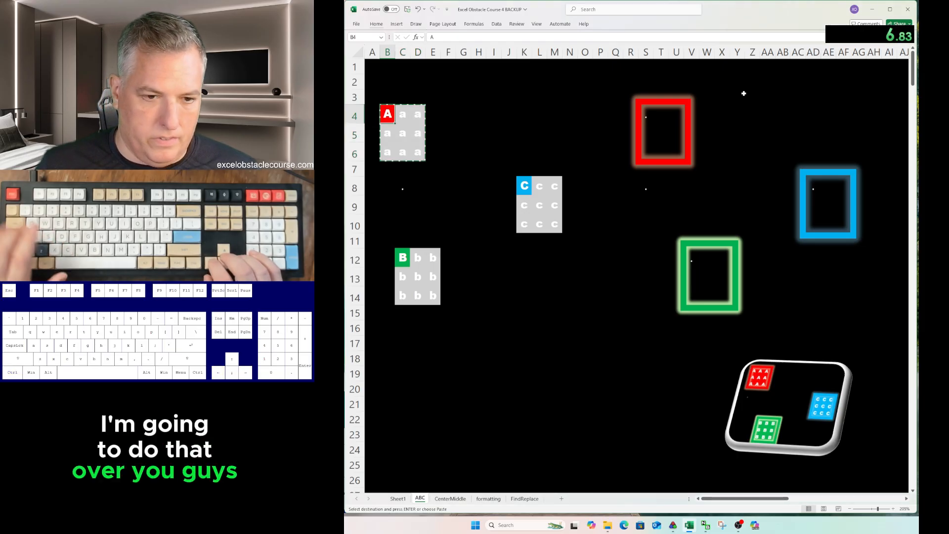
key("Escape")
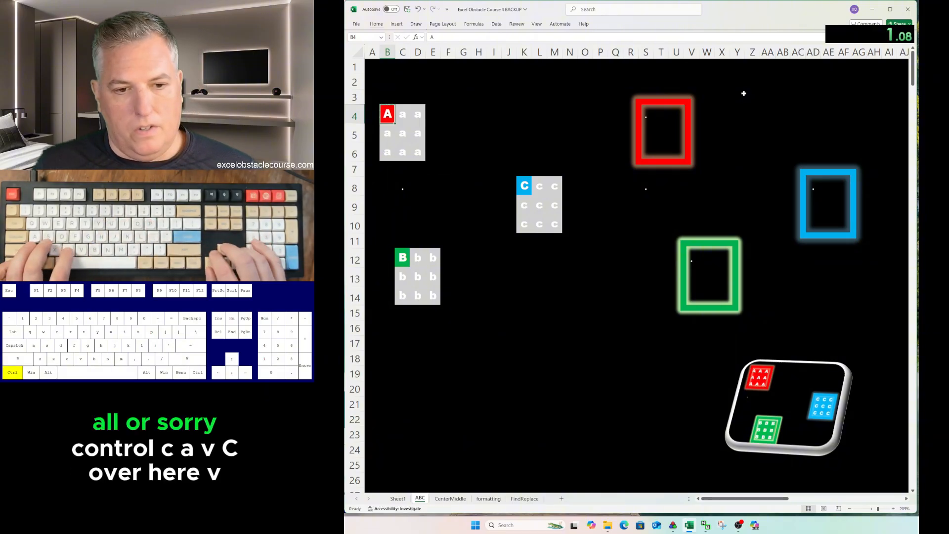
On ABC, fill block B4:D6 with the red A cell and copy the filled block into the red frame at S4.
key("ctrl+a")
key("ctrl+c")
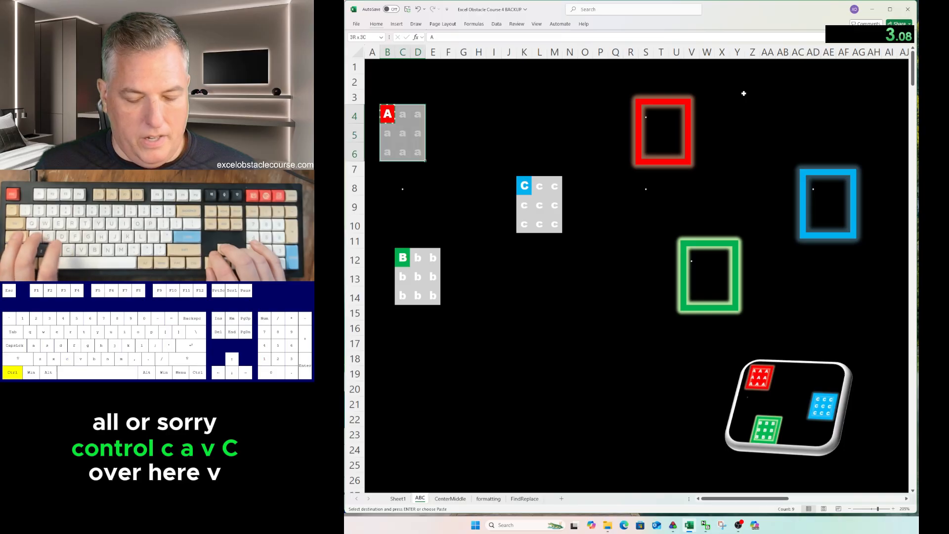
key("ctrl+v")
key("ctrl+Right")
key("ctrl+Right")
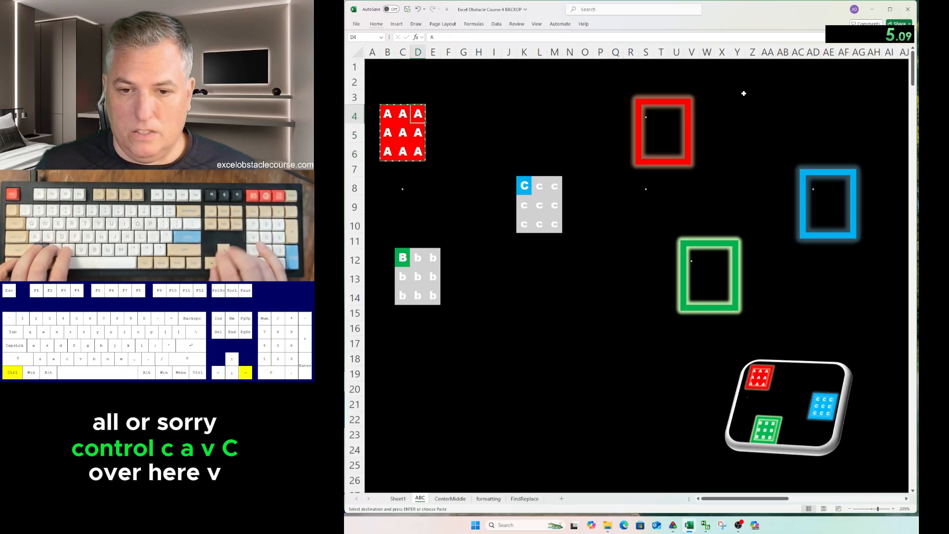
key("ctrl+v")
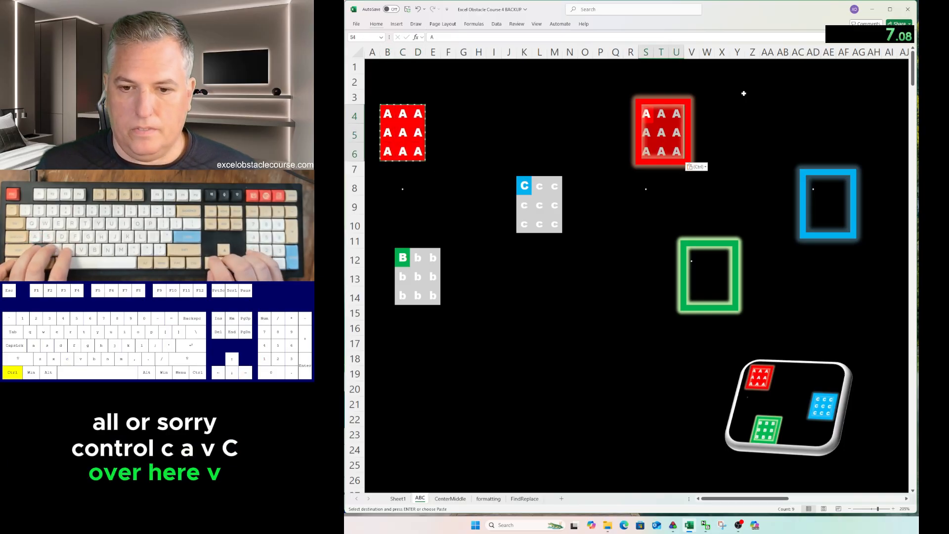
Fill block K8:M10 with the blue C cell.
key("ctrl+Down")
key("ctrl+Down")
key("ctrl+Left")
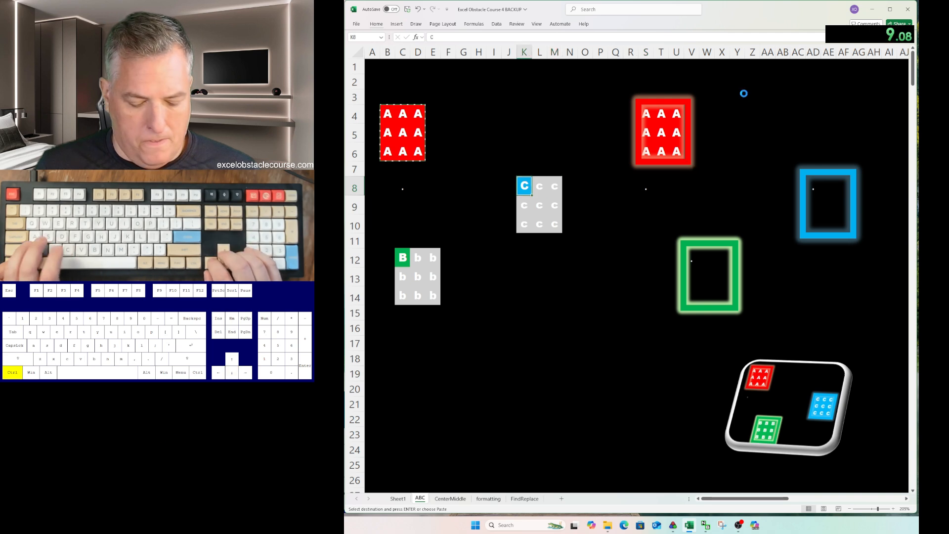
key("ctrl+a")
key("ctrl+c")
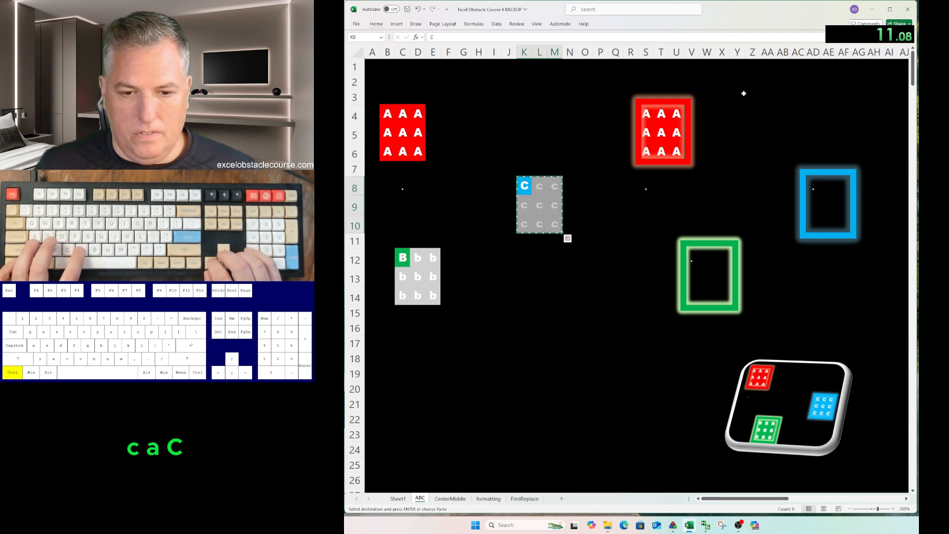
key("ctrl+v")
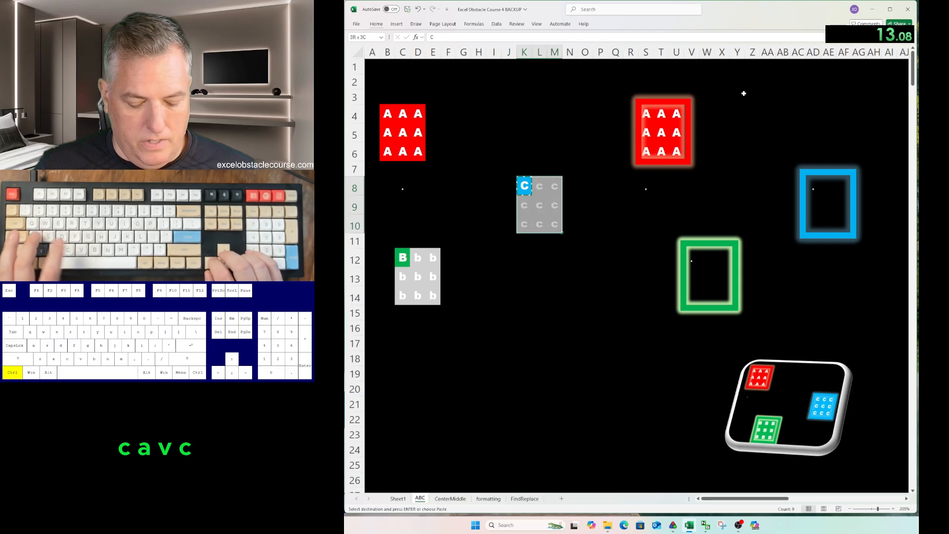
Copy the filled C block into the blue frame at AD8.
key("ctrl+a")
key("ctrl+Right")
key("ctrl+Right")
key("ctrl+Right")
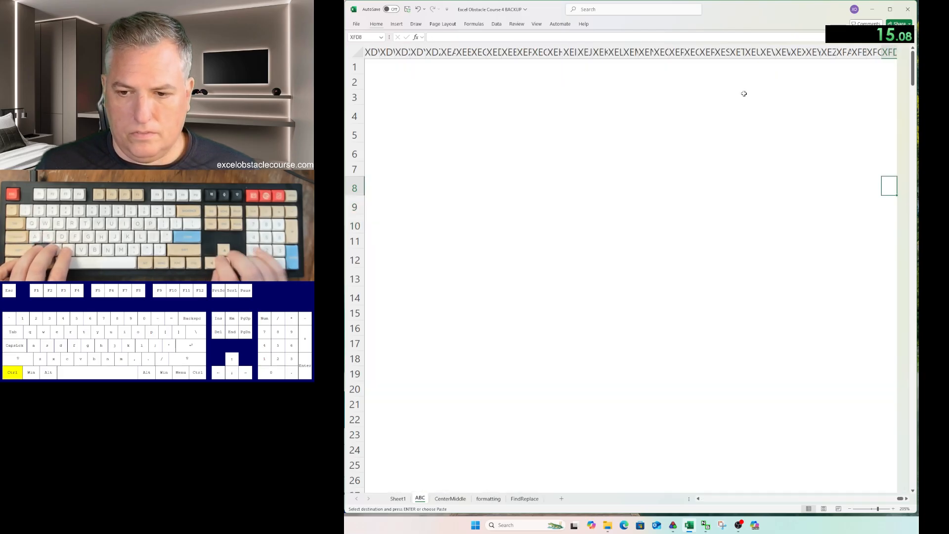
key("ctrl+Left")
key("ctrl+Left")
key("ctrl+Left")
key("ctrl+Left")
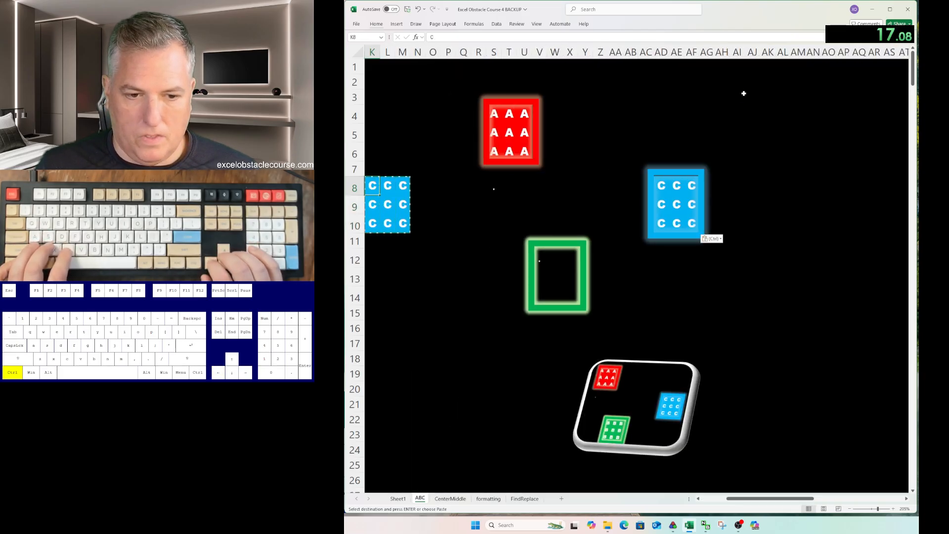
Fill block C12:E14 with the green B cell and copy the filled block into the green frame at V12.
key("ctrl+Right")
key("ctrl+Down")
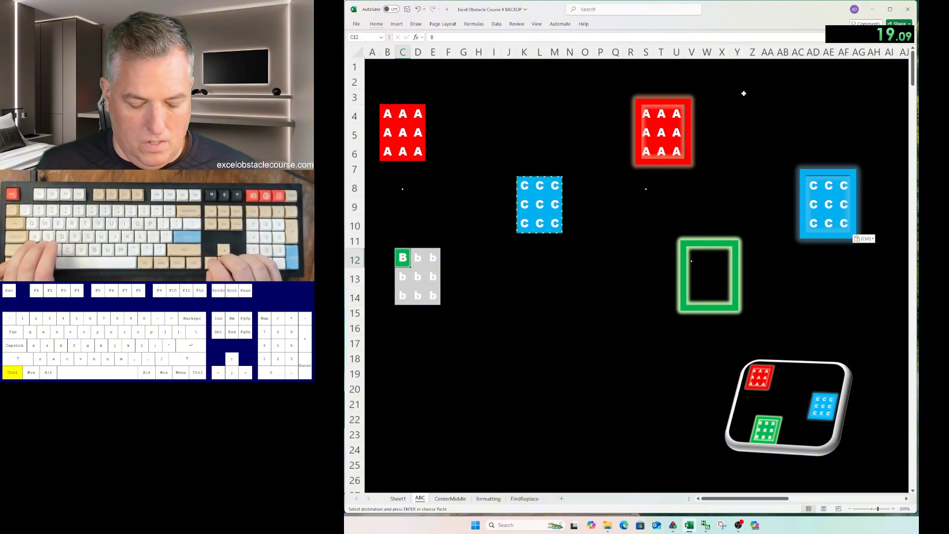
key("ctrl+a")
key("ctrl+v")
key("ctrl+c")
key("ctrl+Right")
key("ctrl+Right")
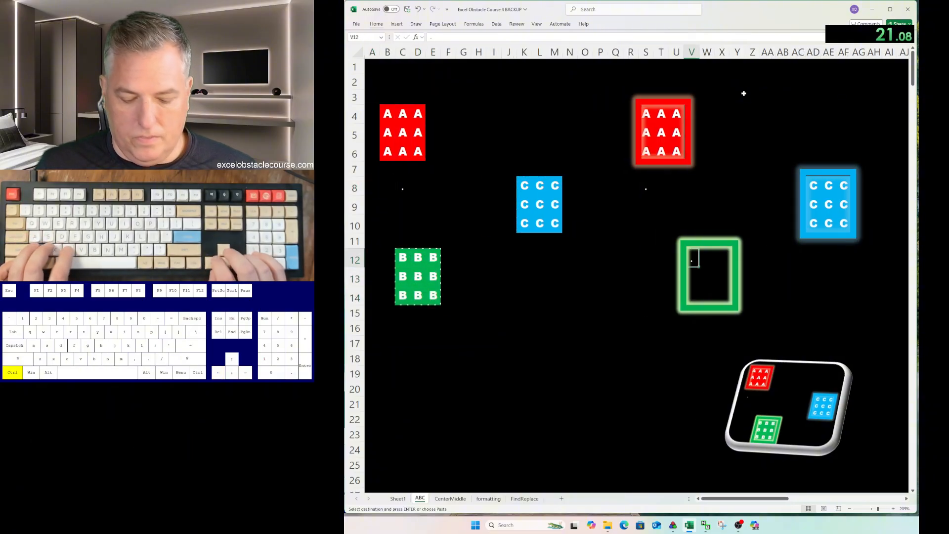
key("ctrl+v")
On CenterMiddle, align the symbol in the yellow merged cell D3 to the middle and center.
key("ctrl+Page_Down")
key("ctrl+Right")
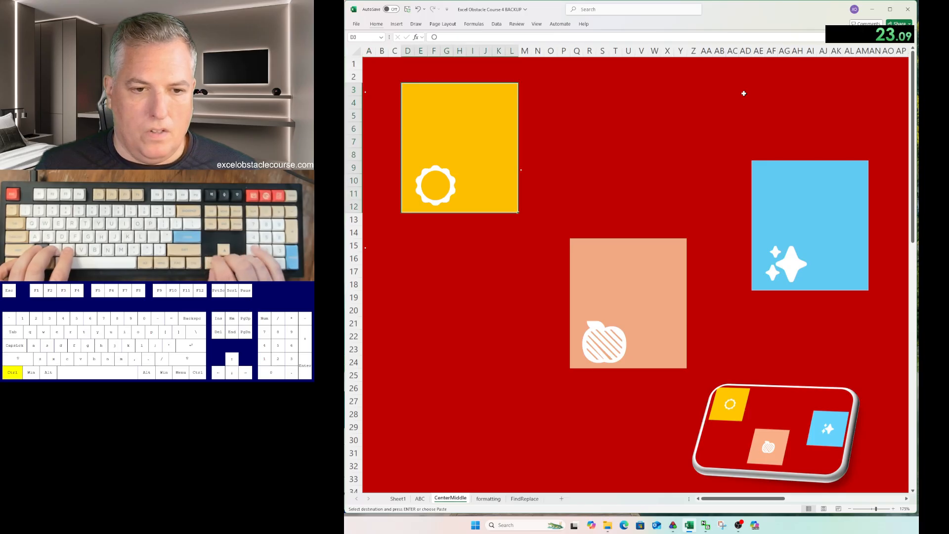
key("alt+h")
key("a")
key("m")
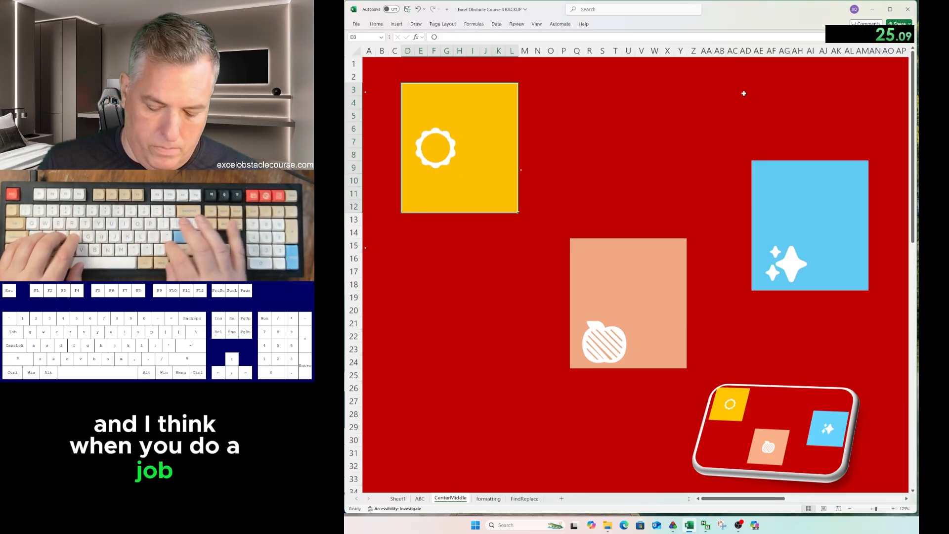
key("alt+h")
key("a")
key("c")
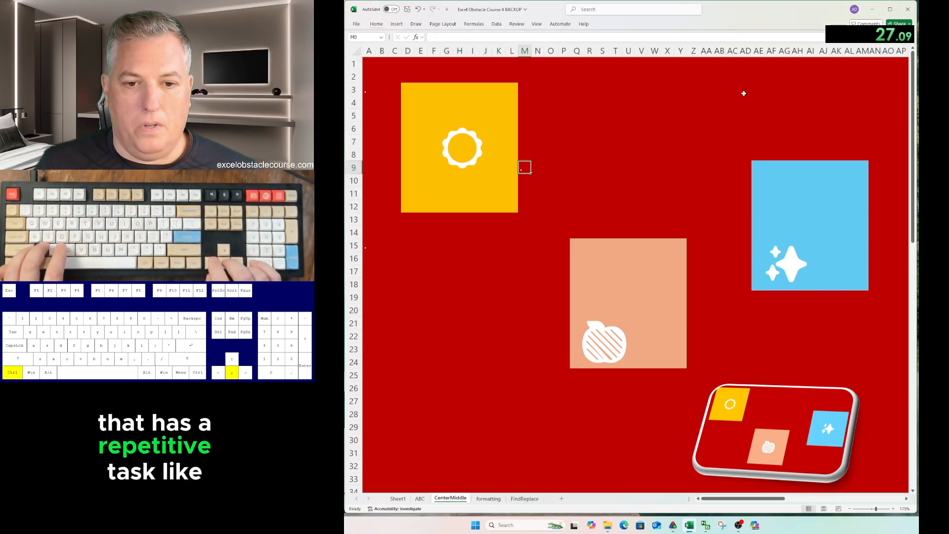
Align the sparkle symbol in the blue merged cell AE9 to the middle and center.
key("ctrl+Right")
key("alt+h")
key("a")
key("m")
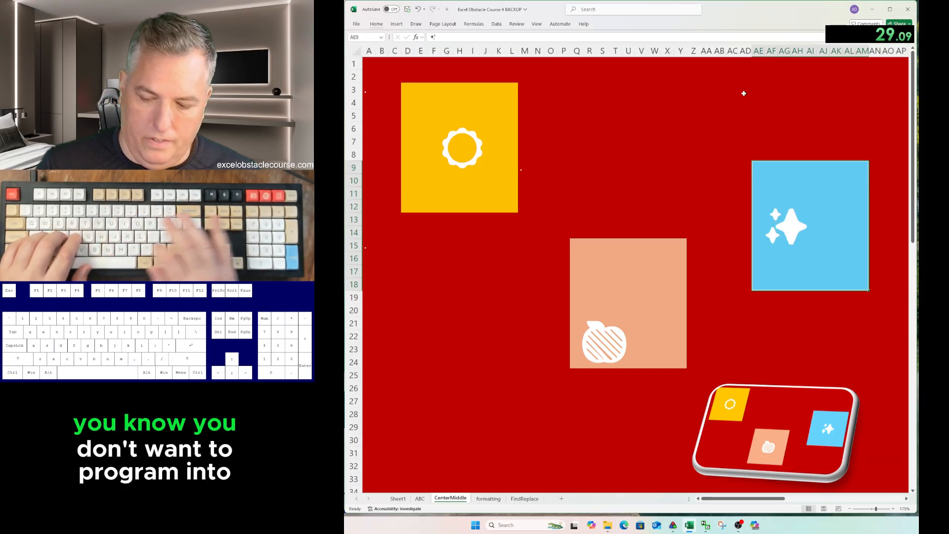
key("alt+h")
key("a")
key("c")
Align the fruit symbol in the orange merged cell Q15 to the middle and center.
key("ctrl+Left")
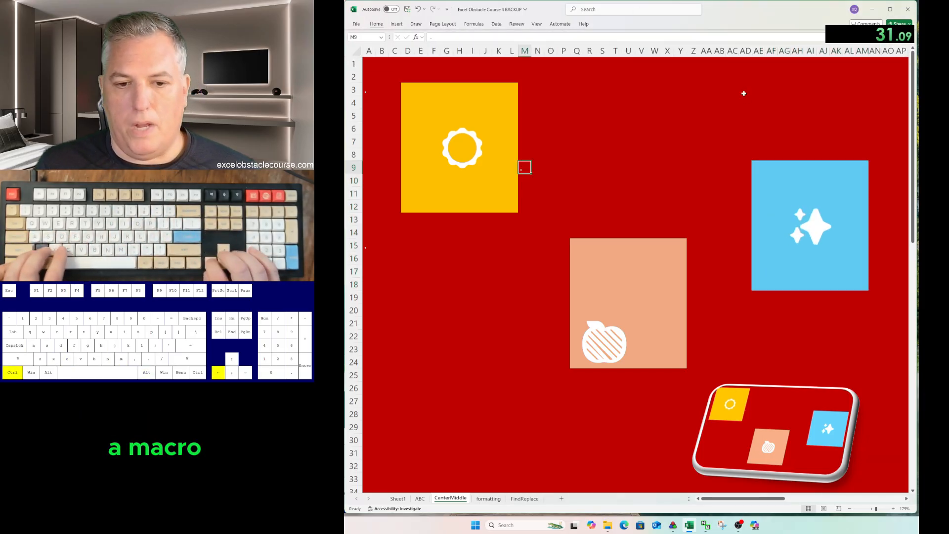
key("ctrl+Right")
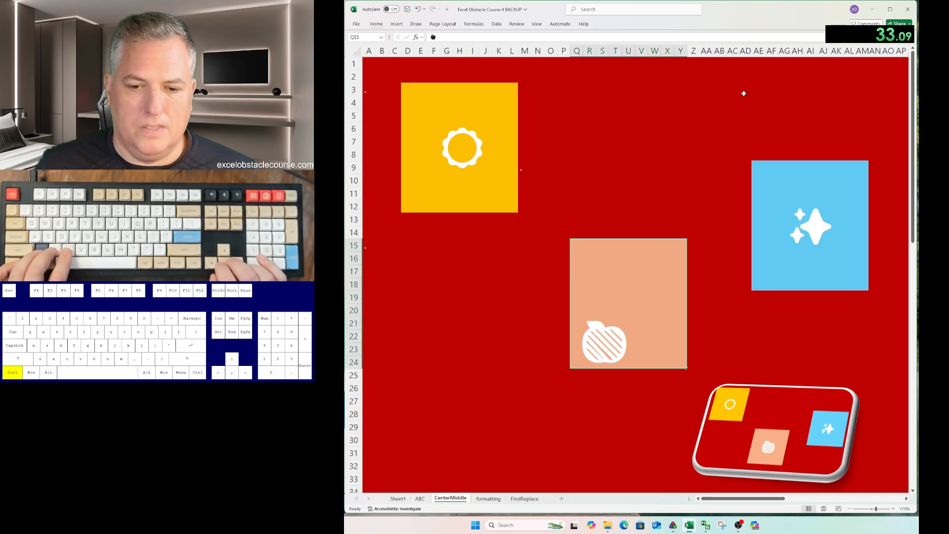
key("alt+h")
key("a")
key("m")
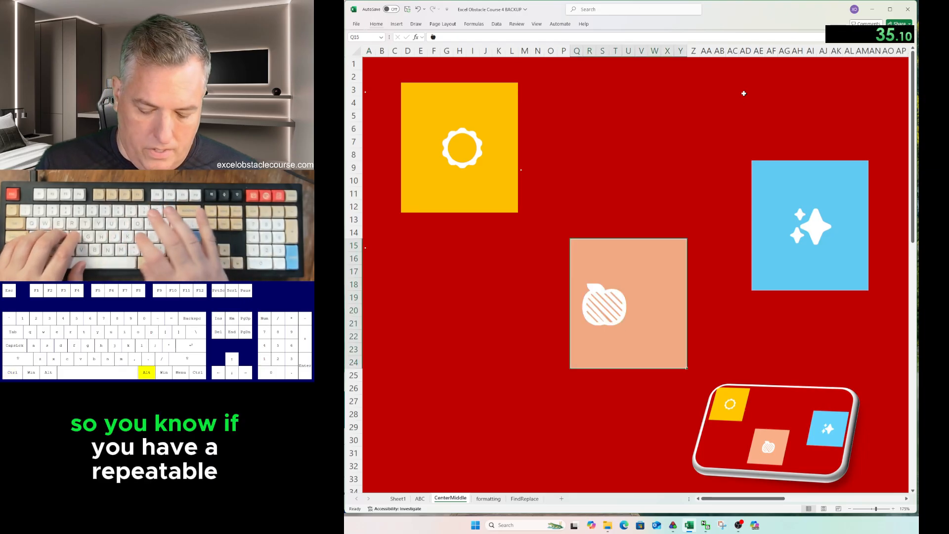
key("alt+h")
key("a")
key("c")
On the formatting sheet, apply the Heading 1 cell style to B8:B25.
key("ctrl+Page_Down")
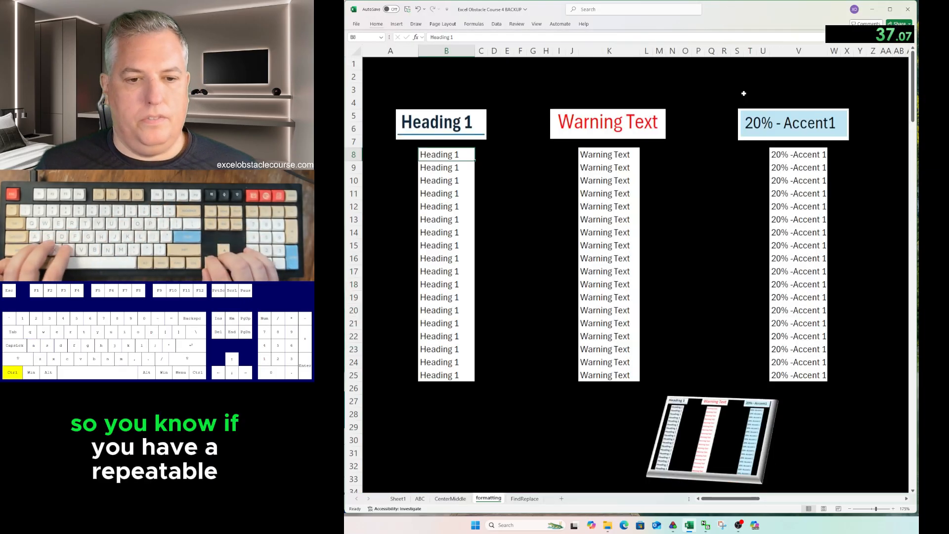
key("ctrl+shift+Down")
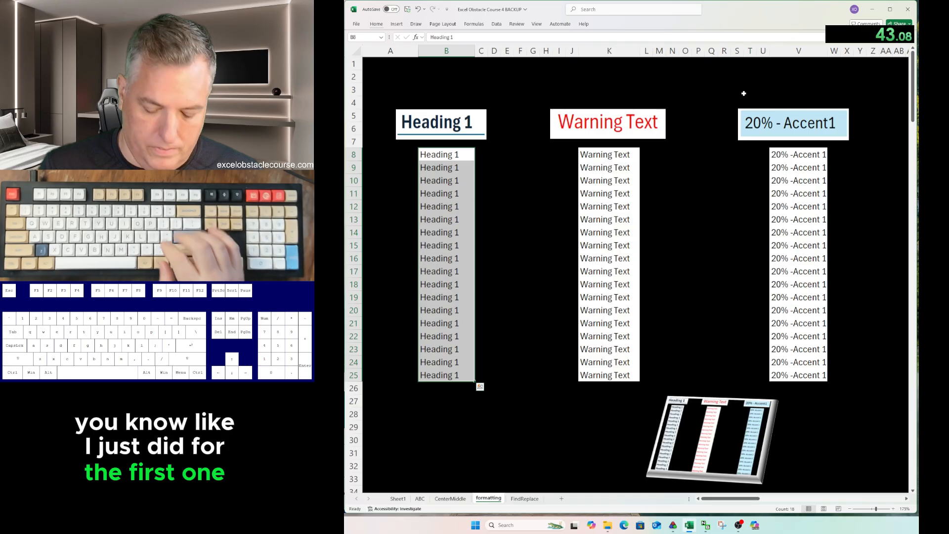
key("alt")
key("h")
key("j")
key("Down")
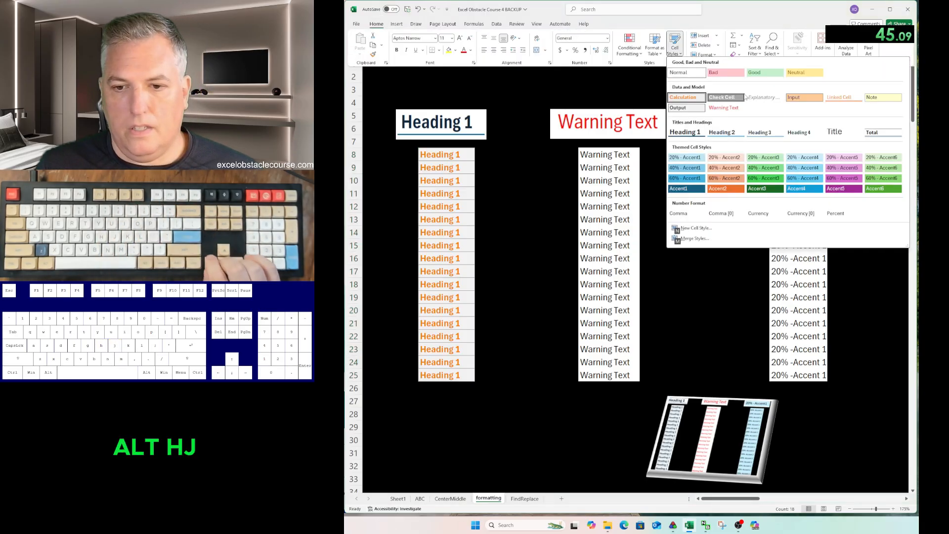
key("Down")
key("Return")
Apply the Warning Text cell style to K8:K25.
key("ctrl+Right")
key("ctrl+shift+Down")
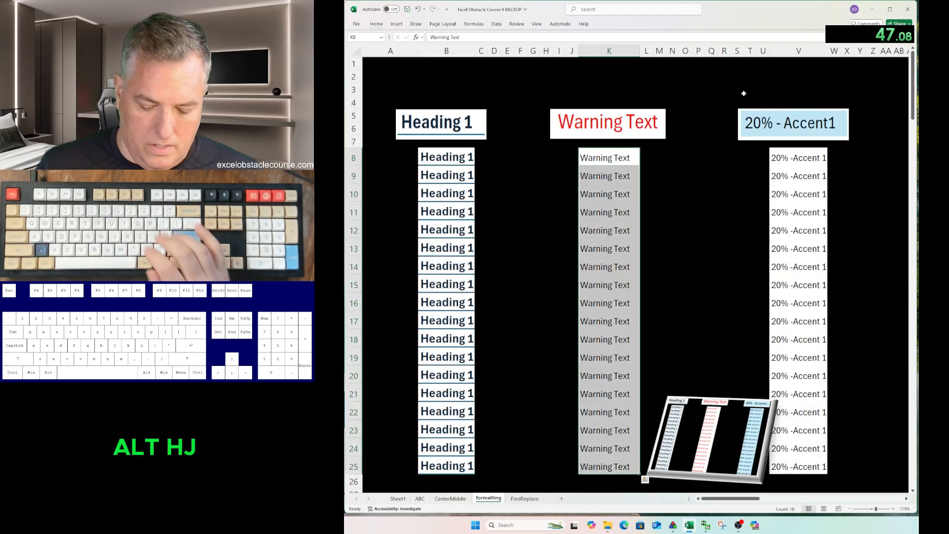
key("alt")
key("h")
key("j")
key("Down")
key("Down")
key("Right")
key("Return")
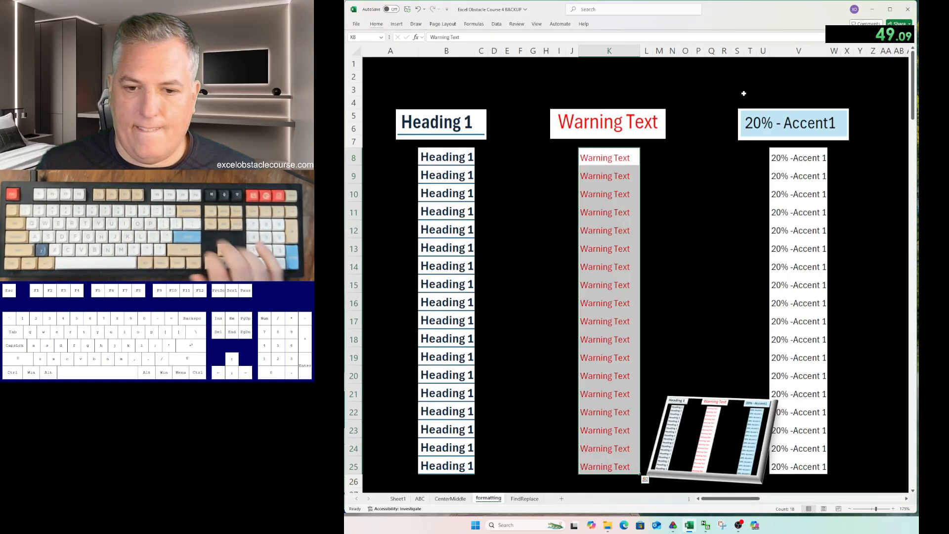
Apply the 20% - Accent1 cell style to V8:V25.
key("ctrl+Right")
key("ctrl+shift+Down")
key("alt")
key("h")
key("j")
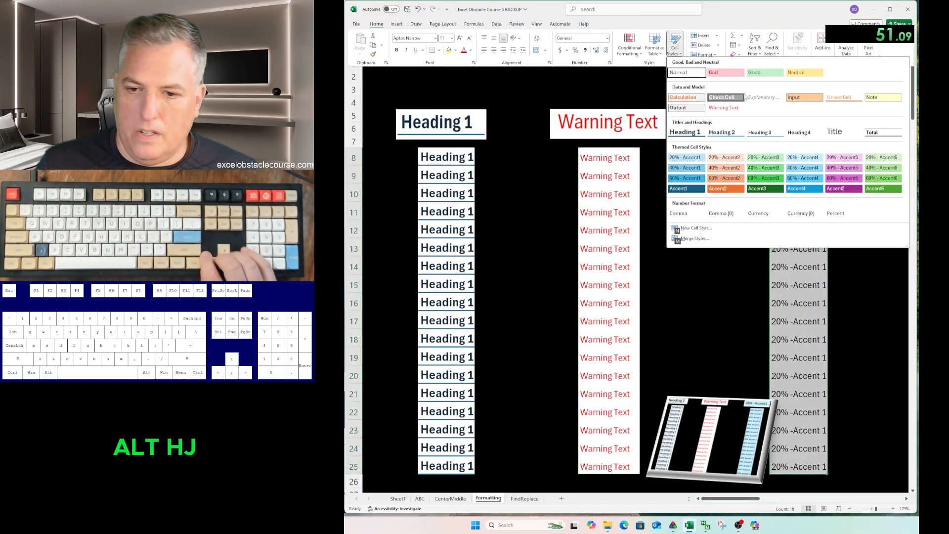
key("Down")
key("Down")
key("Down")
key("Down")
key("Return")
On the FindReplace sheet, replace every "Customer" with "Client" in B4:G30 and turn off bold for the range.
key("ctrl+Page_Down")
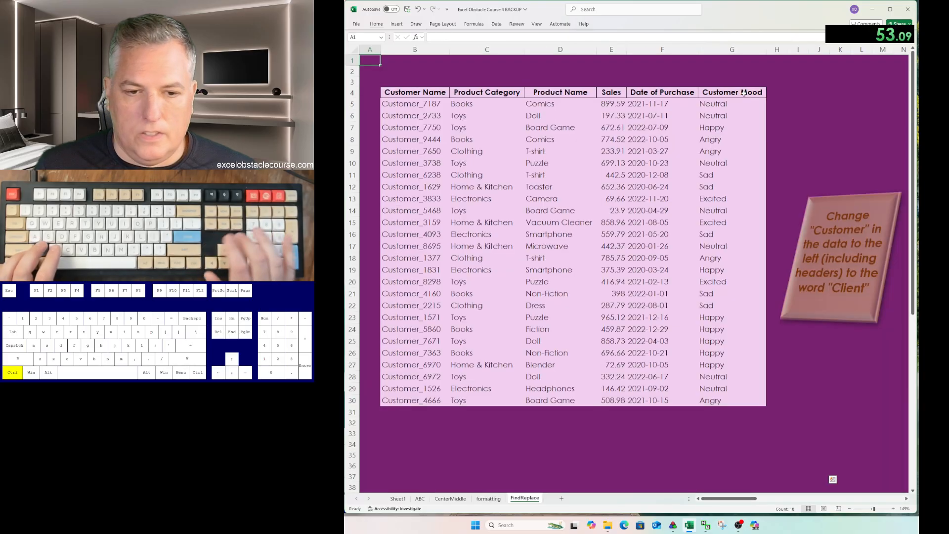
key("ctrl+a")
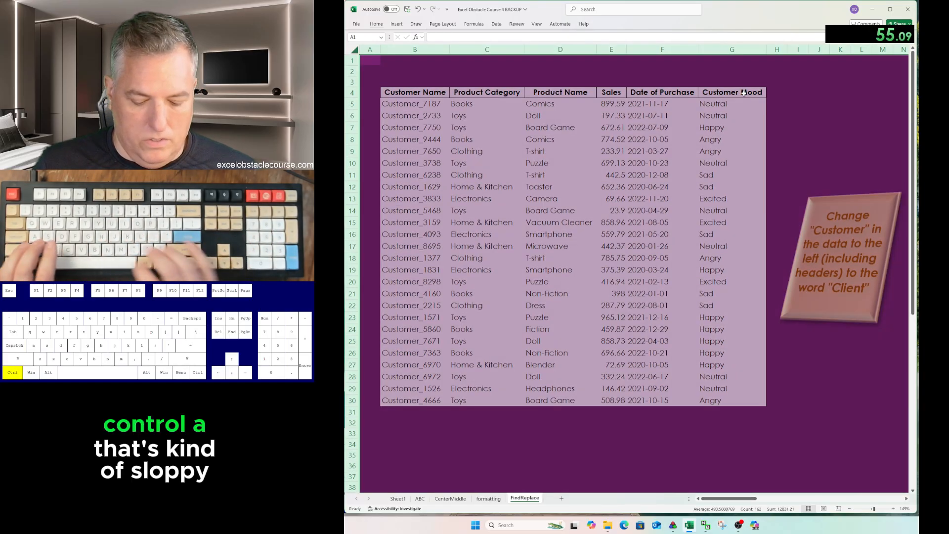
key("Down")
key("Down")
key("Down")
key("Right")
key("ctrl+a")
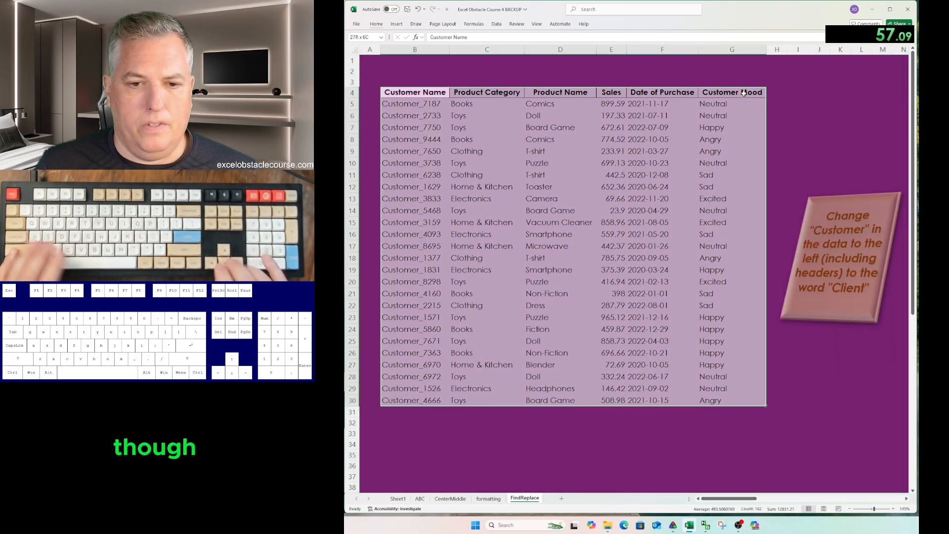
key("ctrl+h")
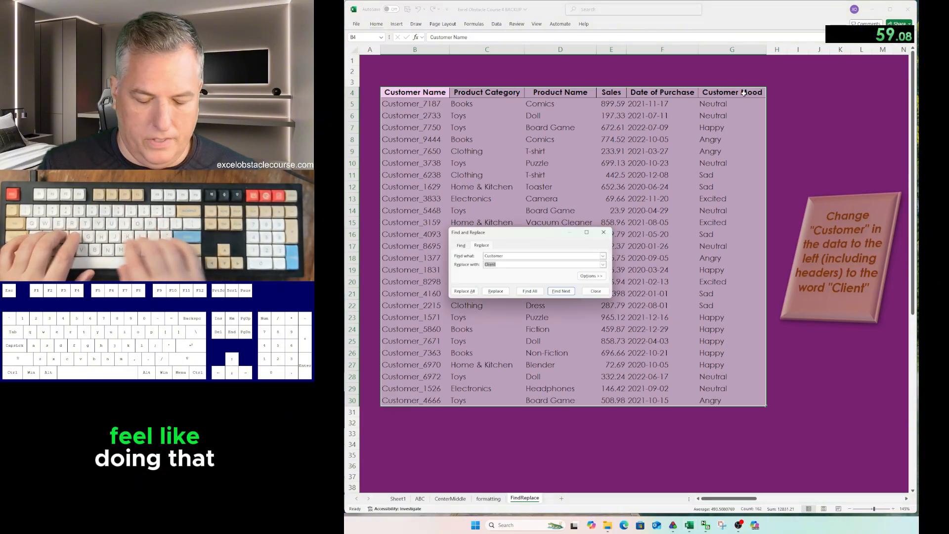
key("BackSpace")
key("shift+Tab")
key("BackSpace")
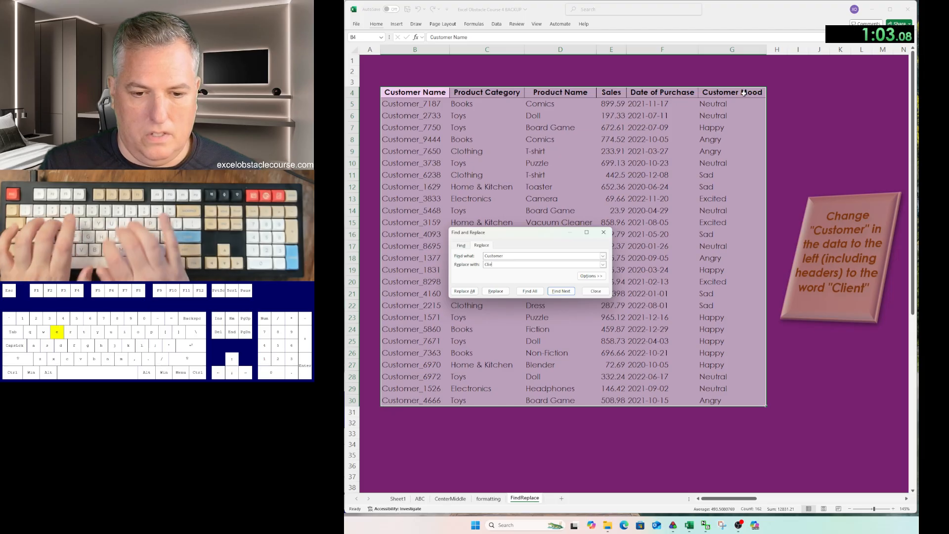
key("alt+a")
key("Return")
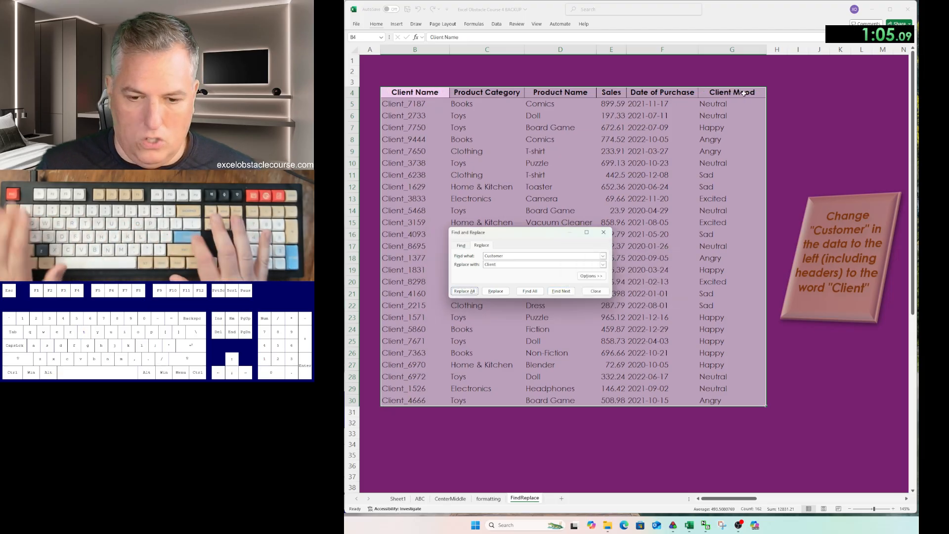
key("Escape")
key("ctrl+b")
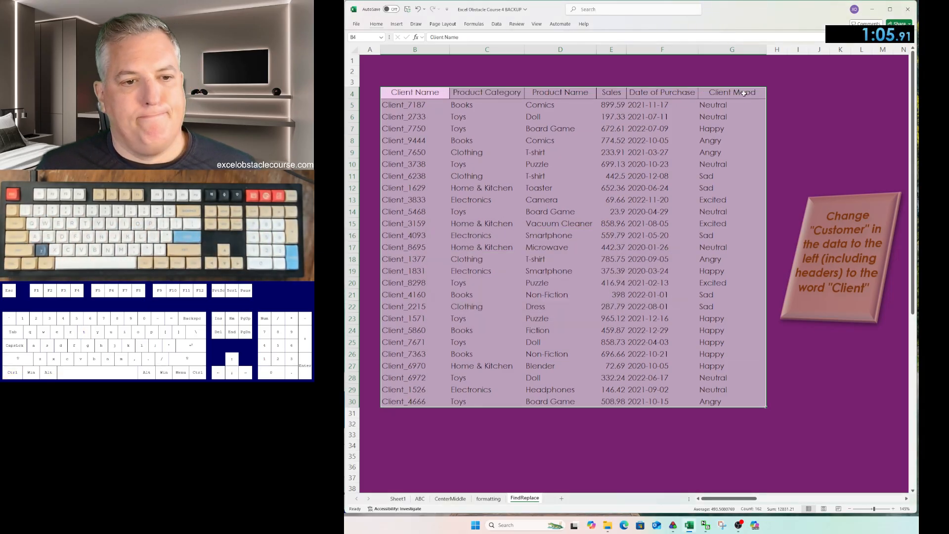
Log the third attempt's time as 1:05.91 in cell B5 of the Best times table on Sheet1.
key("ctrl+Page_Up")
key("ctrl+Page_Up")
key("ctrl+Page_Up")
key("ctrl+Page_Up")
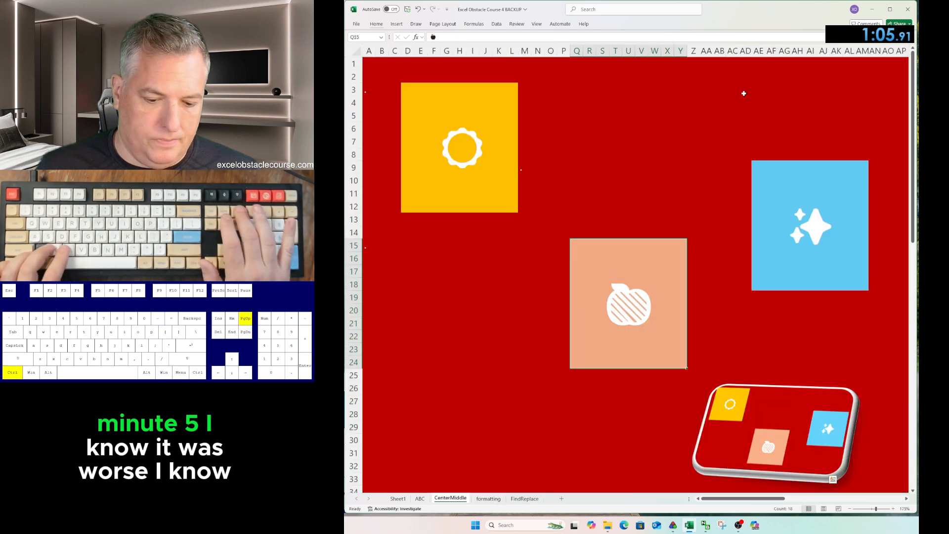
key("Down")
key("Down")
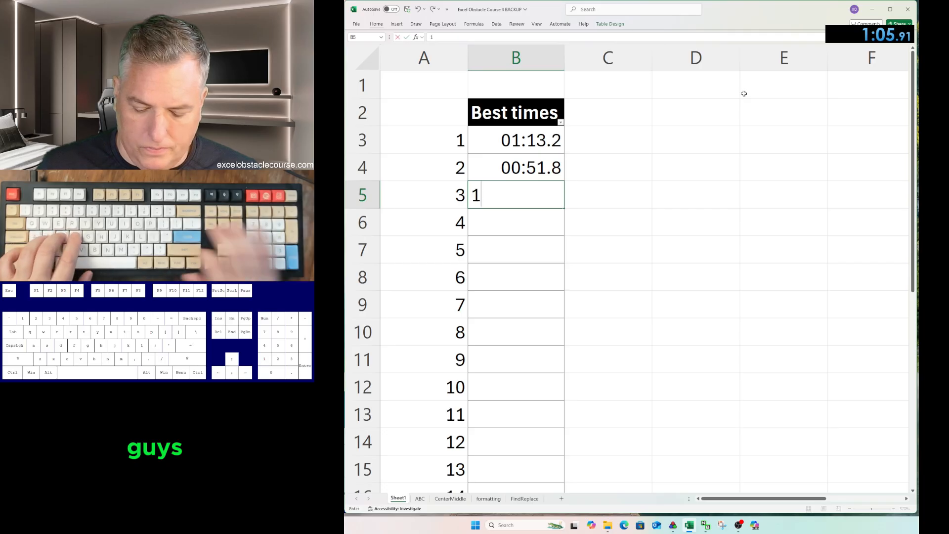
type(":05.91")
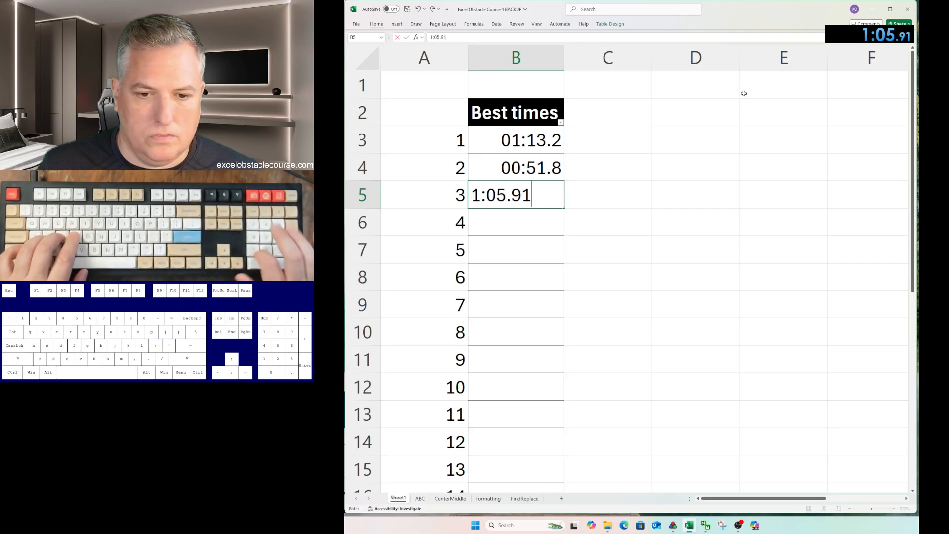
key("Return")
On the ABC sheet, fill B4:D6 with the red A cell and copy the block into the red frame at S4.
key("ctrl+Page_Down")
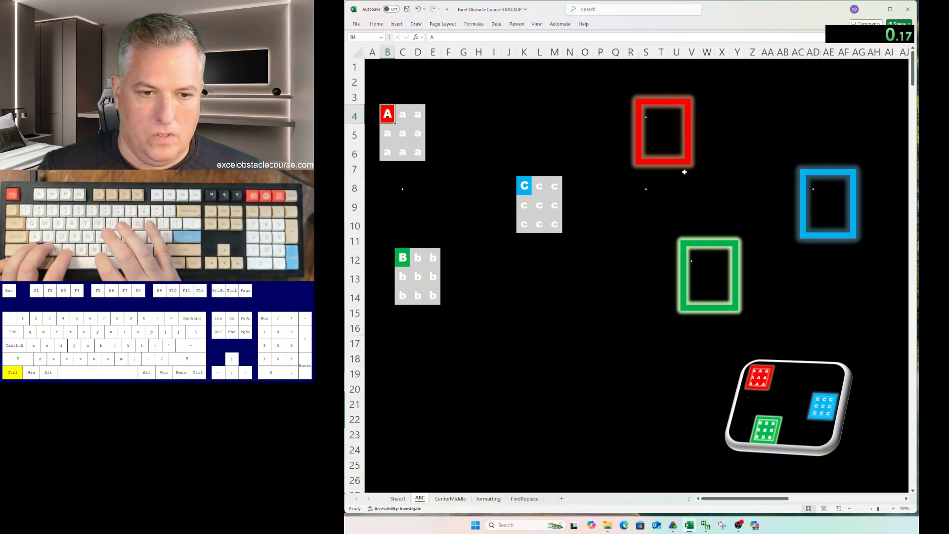
key("ctrl+a")
key("ctrl+c")
key("ctrl+v")
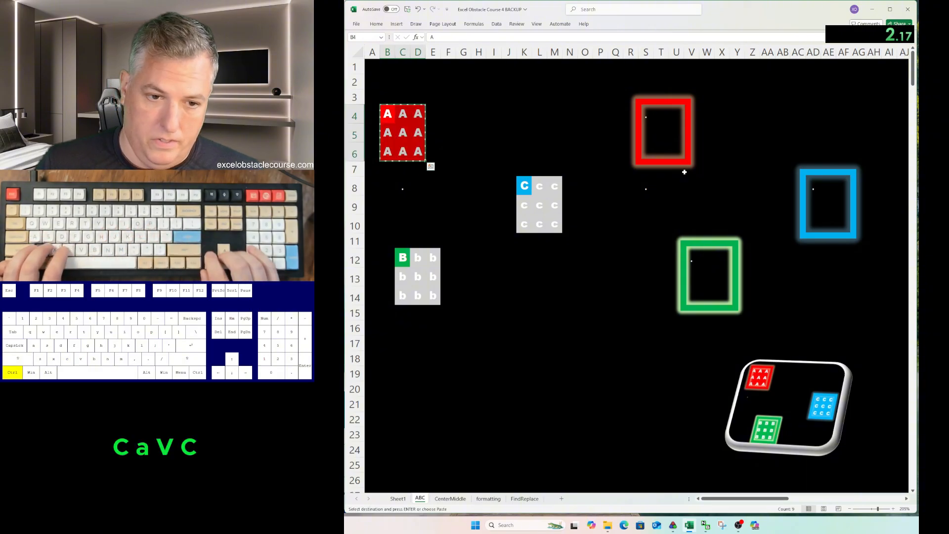
key("ctrl+Right")
key("ctrl+Right")
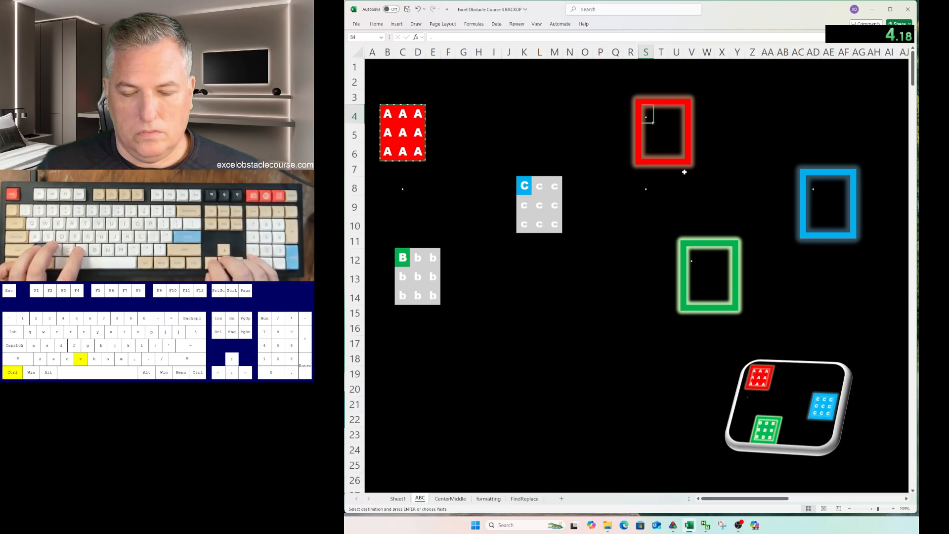
key("ctrl+v")
Fill K8:M10 with the blue C cell and copy the block into the blue frame at AD8.
key("ctrl+Down")
key("ctrl+Down")
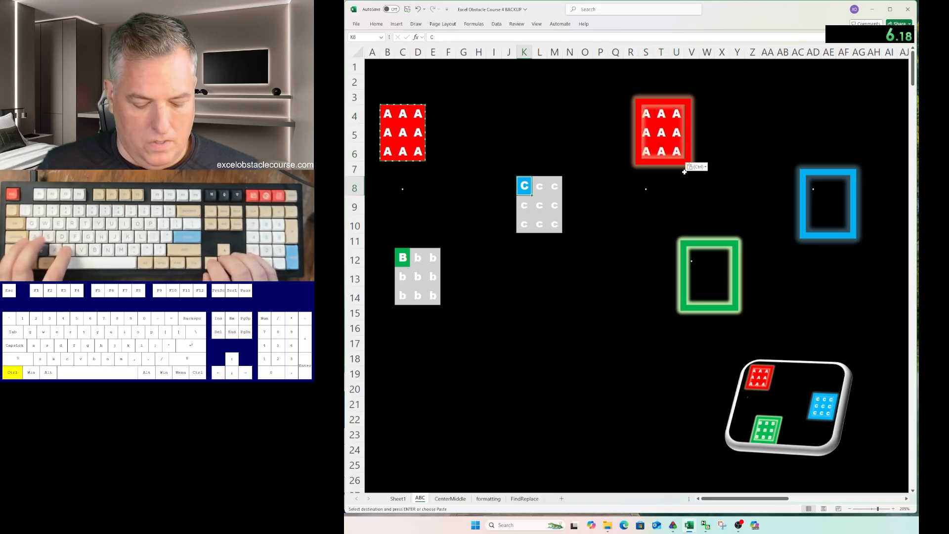
key("ctrl+c")
key("ctrl+a")
key("ctrl+v")
key("ctrl+c")
key("ctrl+Right")
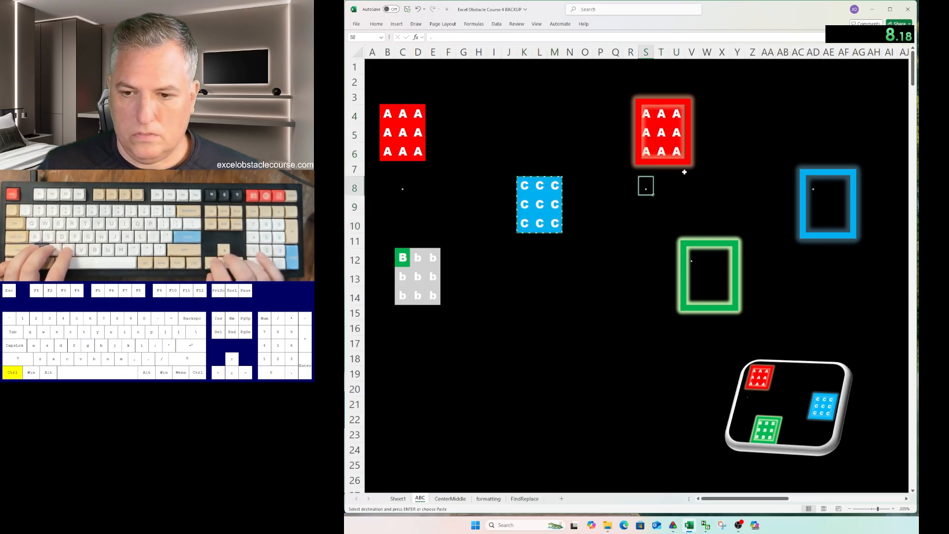
key("ctrl+Right")
key("ctrl+v")
Fill C12:E14 with the green B cell and copy the block into the green frame at V12.
key("ctrl+Left")
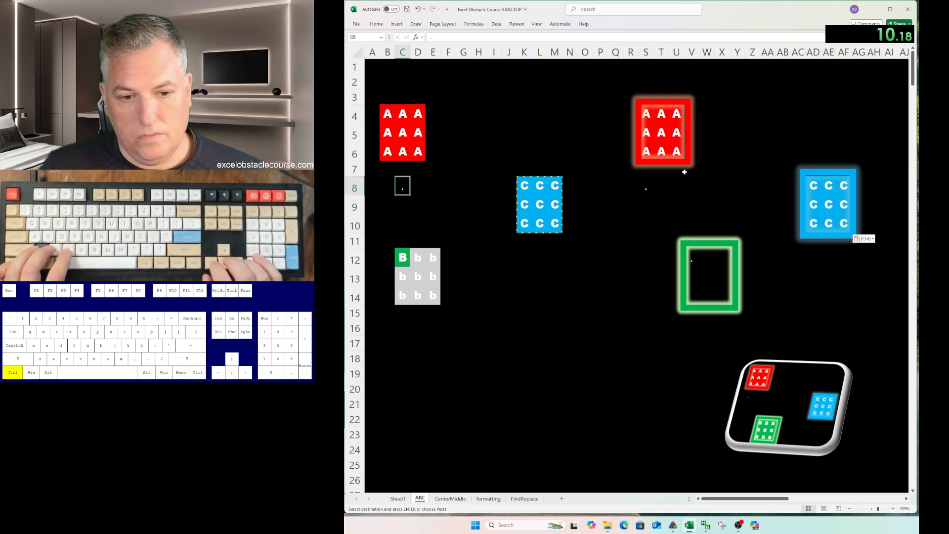
key("ctrl+Down")
key("ctrl+c")
key("ctrl+a")
key("ctrl+v")
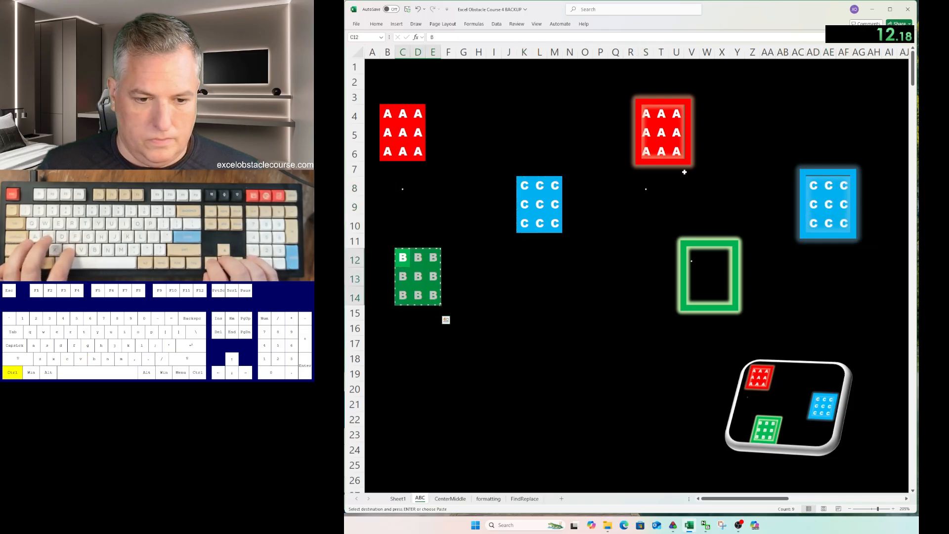
key("ctrl+c")
key("ctrl+v")
On the CenterMiddle sheet, align the symbol in the yellow merged cell D3 to the middle and center.
key("ctrl+Page_Down")
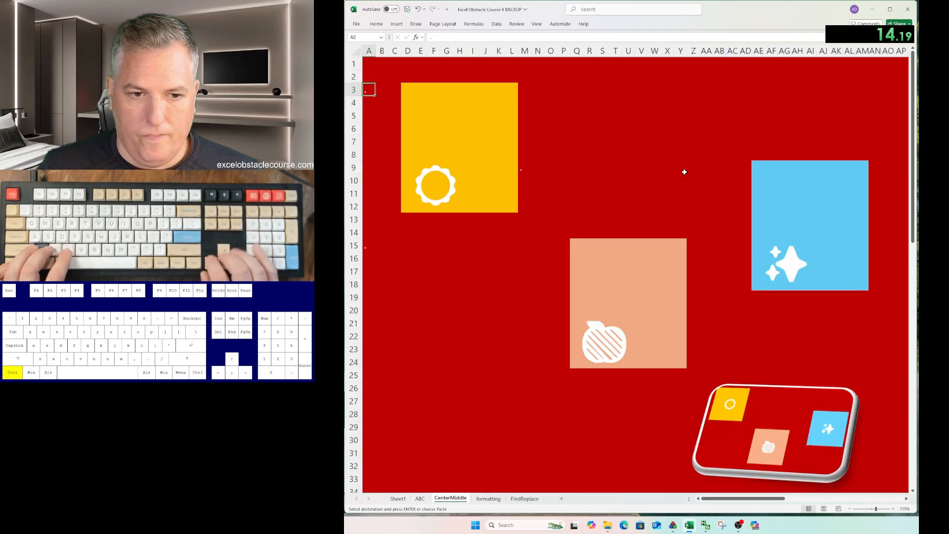
key("alt+h")
key("a")
key("m")
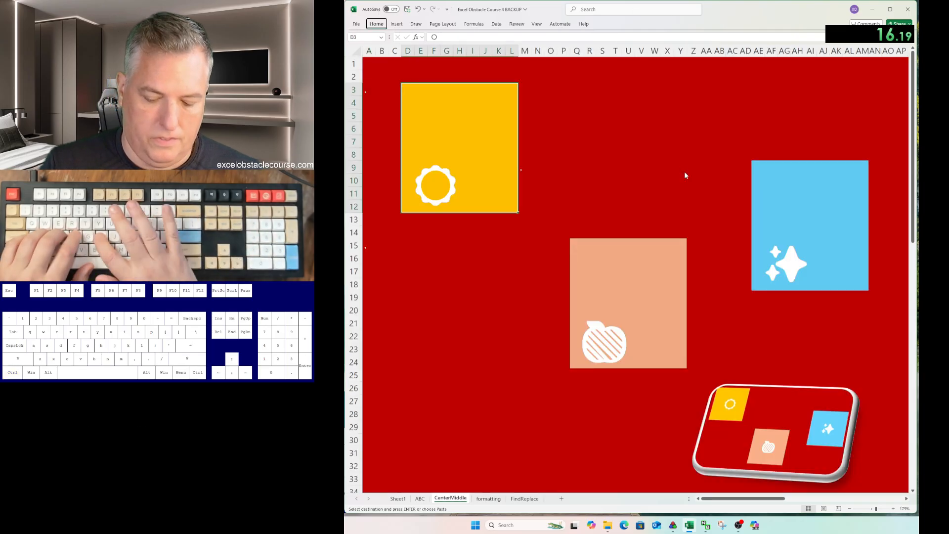
key("alt+h")
key("a")
key("c")
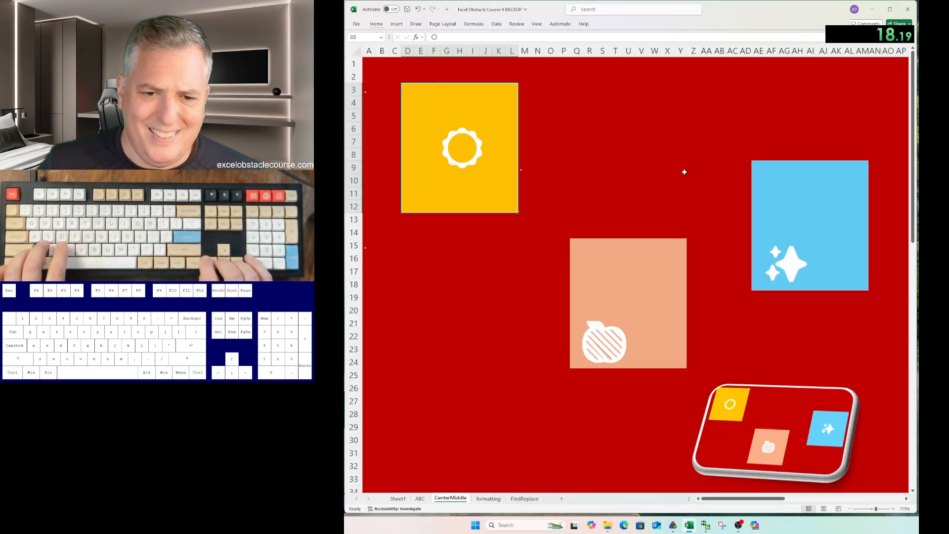
Align the sparkle symbol in the blue merged cell AE9 to the middle and center.
key("Right")
key("ctrl+Right")
key("Right")
key("Home")
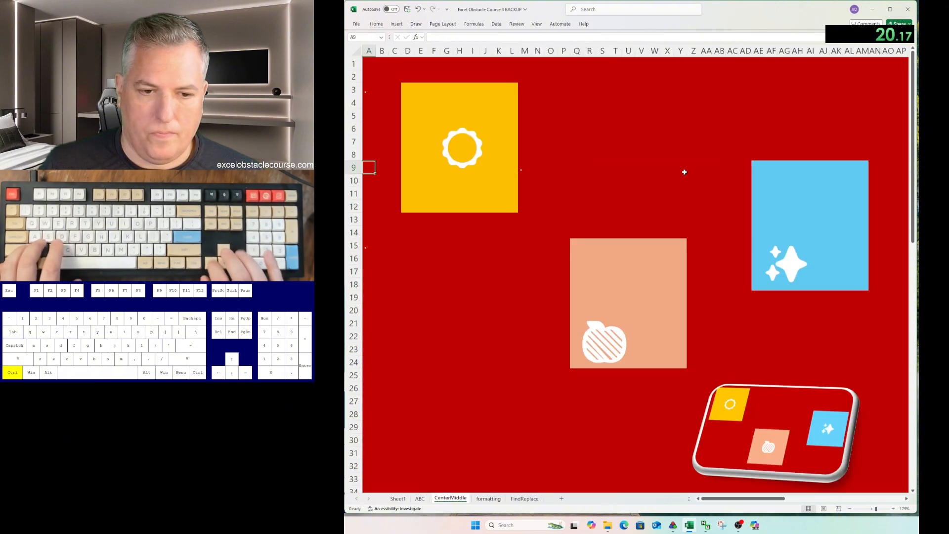
key("ctrl+Right")
key("alt+h")
key("a")
key("m")
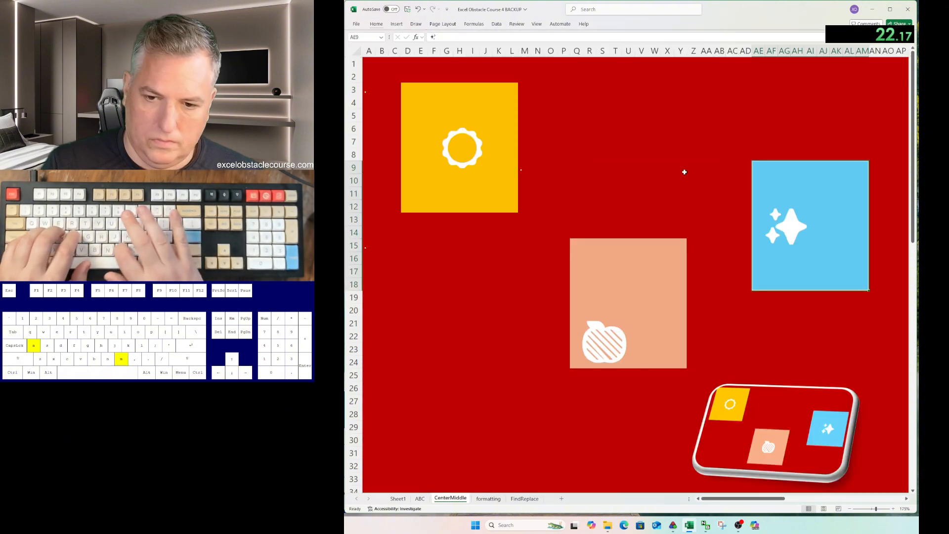
key("alt+h")
key("a")
key("c")
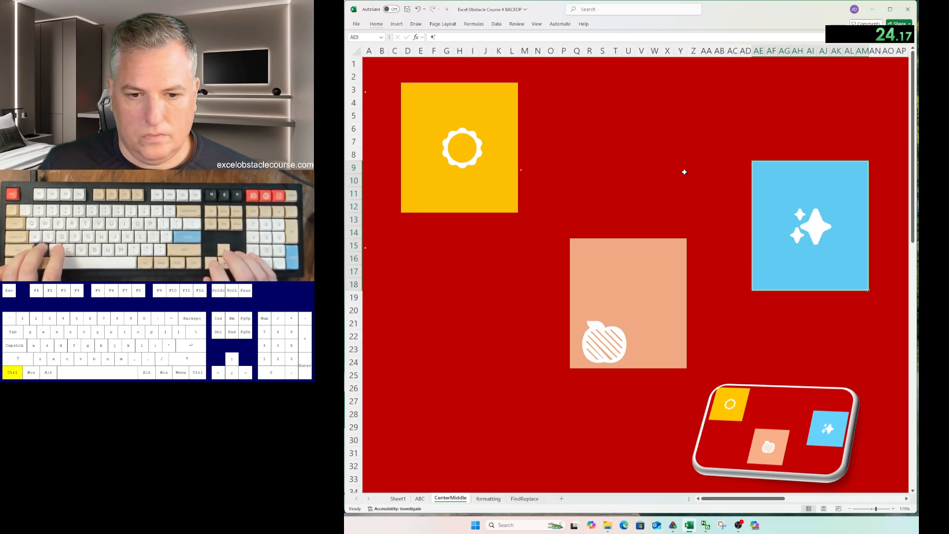
Align the fruit symbol in the orange merged cell Q15 to the middle and center.
key("ctrl+Left")
key("ctrl+Down")
key("ctrl+Right")
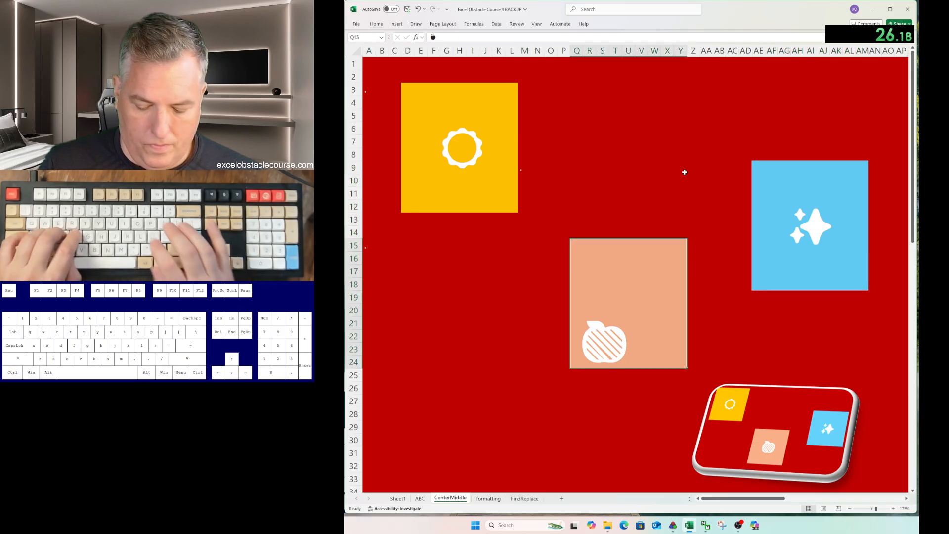
key("alt+h")
key("a")
key("m")
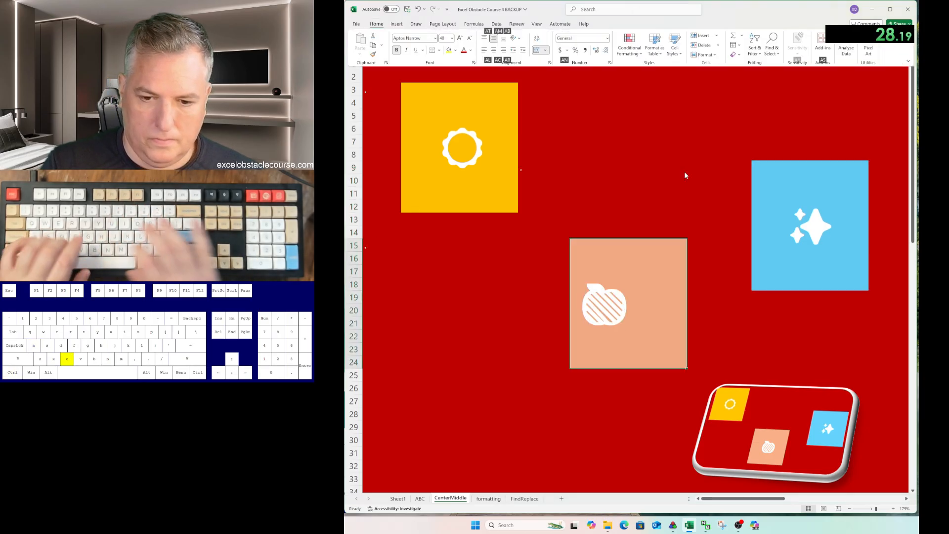
Go to the formatting sheet and select the Heading 1 entries in B8:B25.
key("ctrl+Page_Down")
key("ctrl+shift+Down")
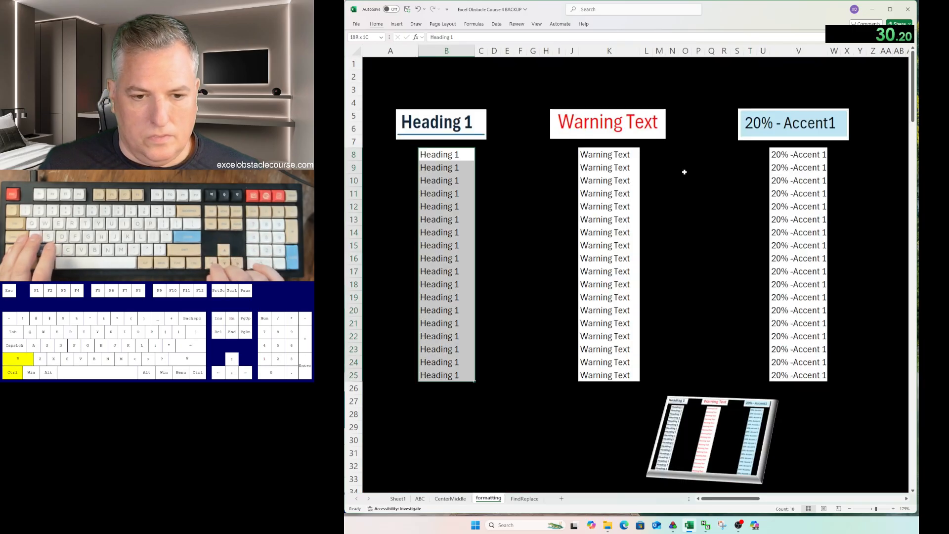
key("alt+h")
key("h")
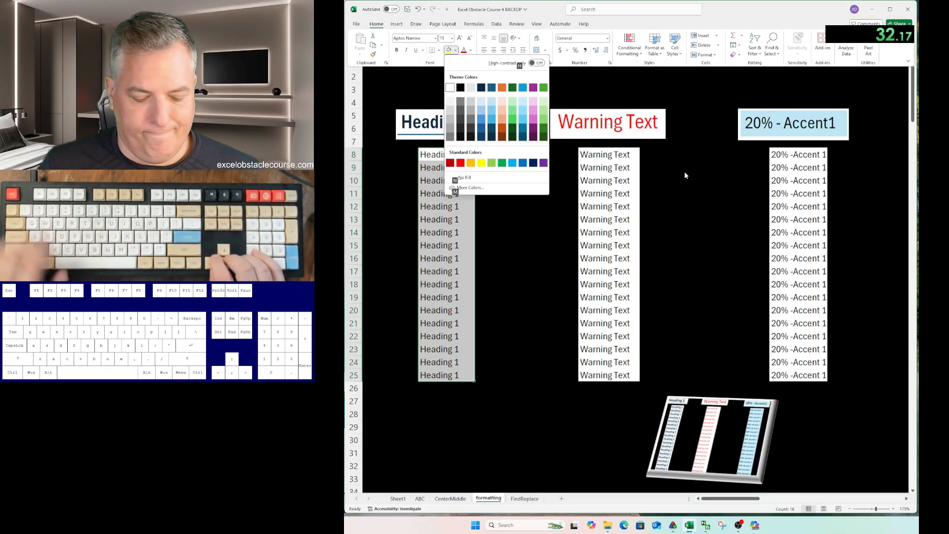
key("Escape")
key("h")
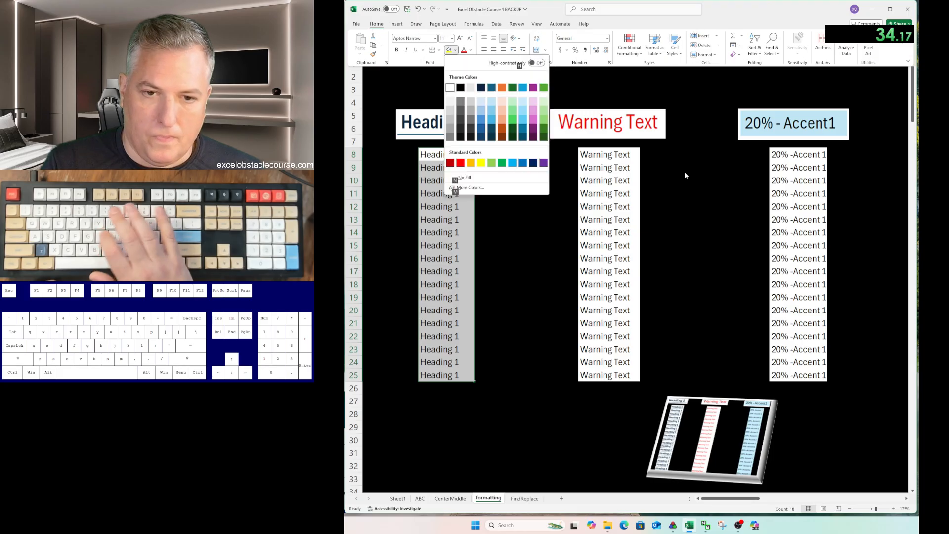
key("Escape")
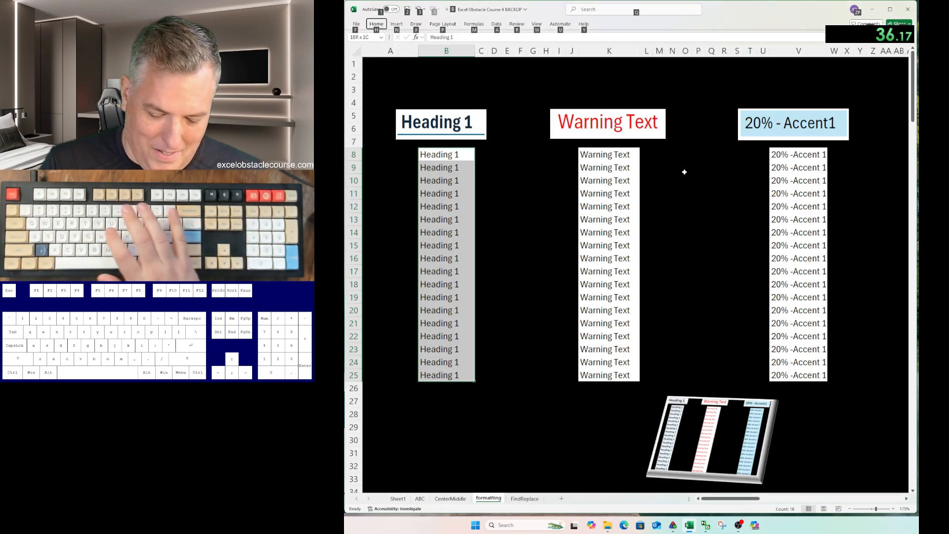
Apply the Heading 1 cell style to B8:B25.
key("j")
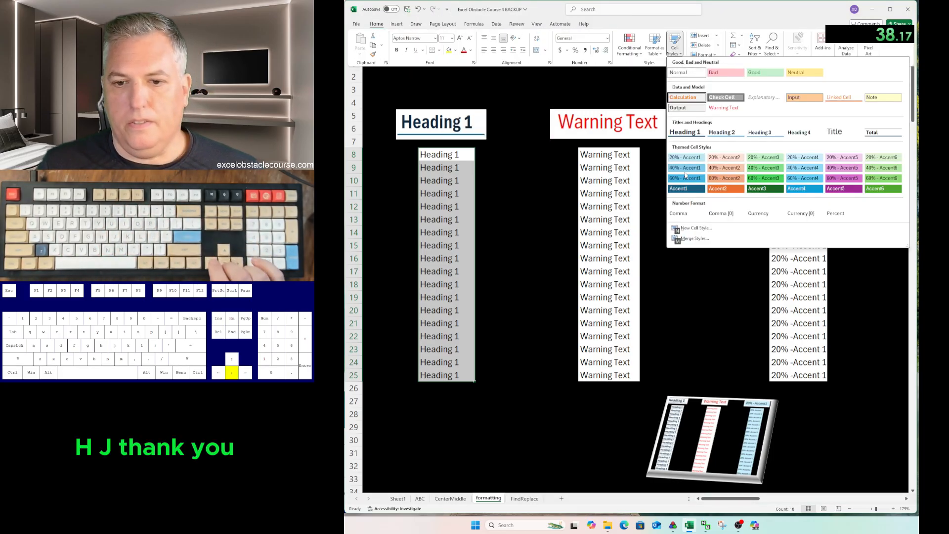
key("Down")
key("Down")
key("Return")
Apply the Warning Text cell style to K8:K25.
key("Right")
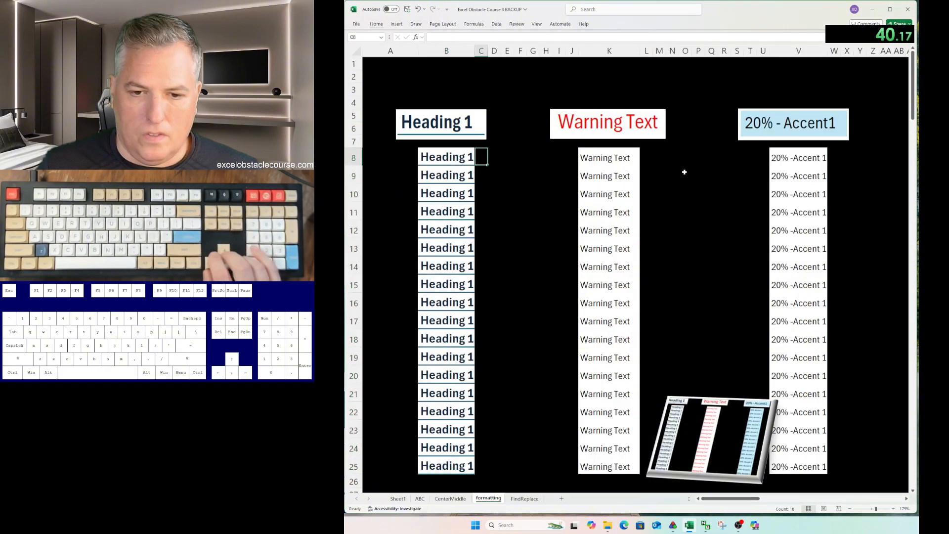
key("ctrl+Right")
key("ctrl+shift+Down")
key("alt")
key("h")
key("j")
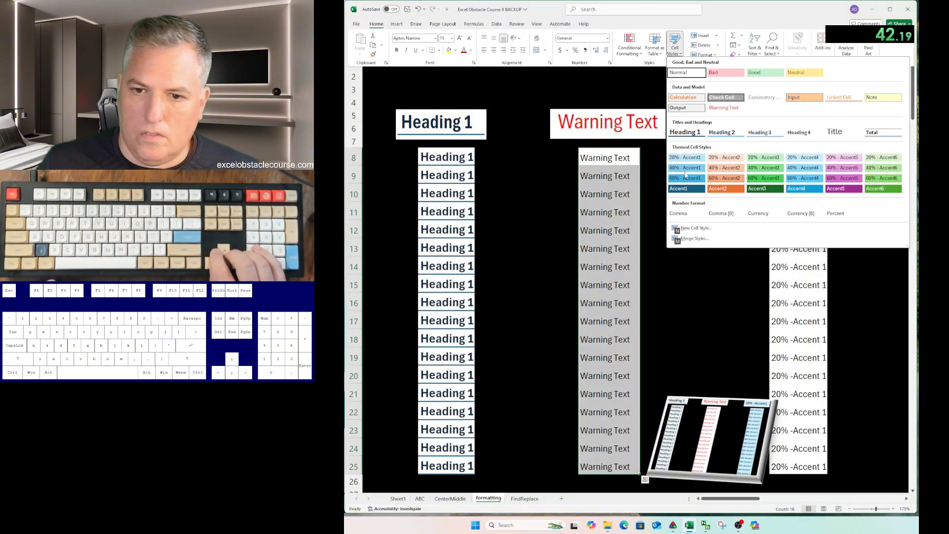
key("Down")
key("Down")
key("Right")
key("Return")
Apply the 20% - Accent1 cell style to V8:V25.
key("ctrl+Right")
key("ctrl+shift+Down")
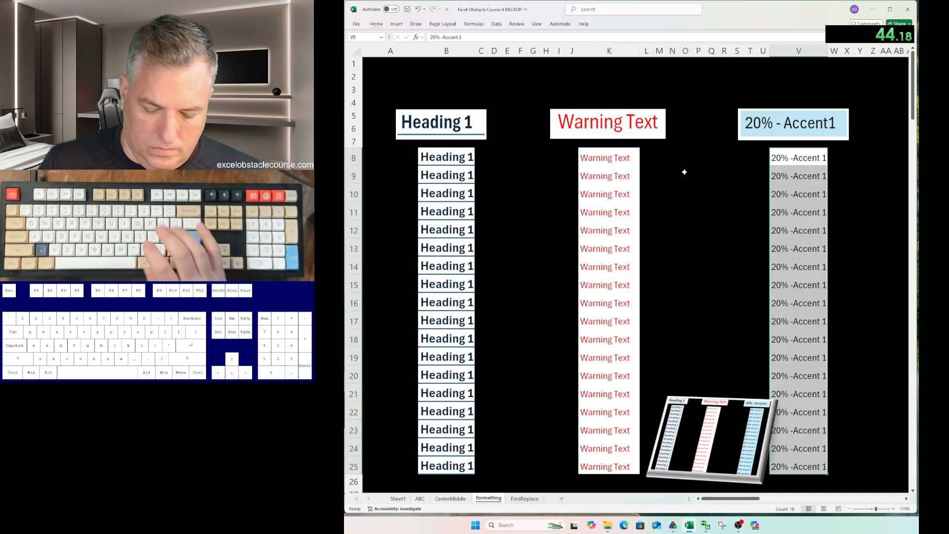
key("alt")
key("h")
key("j")
key("Down")
key("Down")
key("Down")
key("Down")
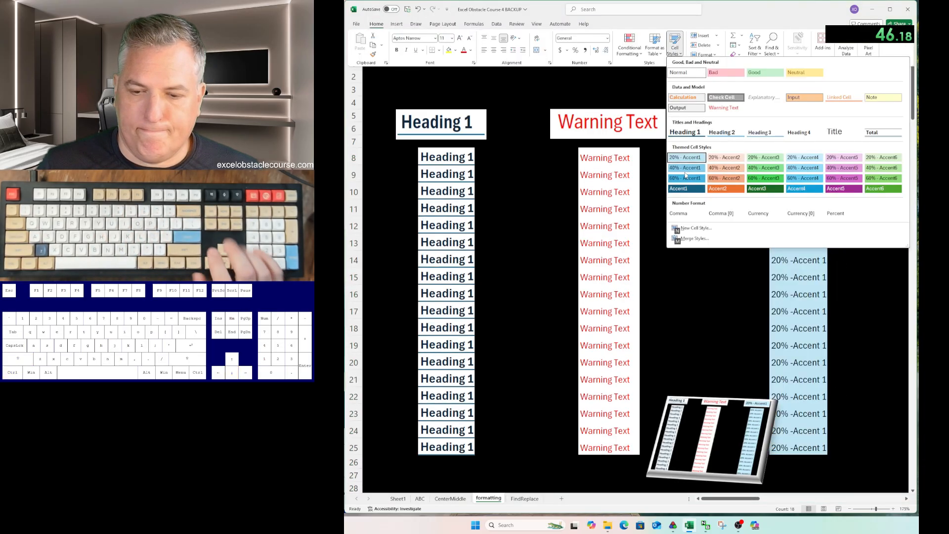
key("Return")
Switch to the FindReplace sheet.
key("ctrl+Page_Down")
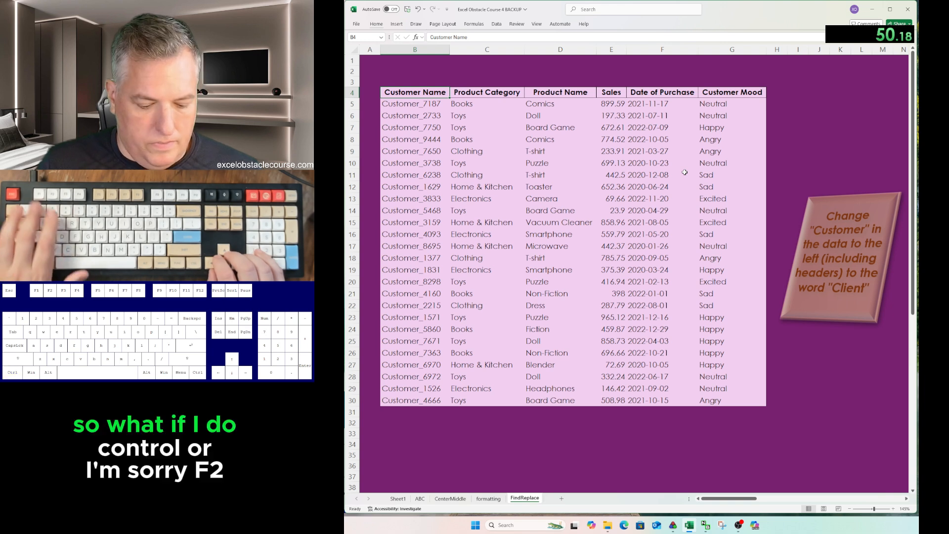
key("F2")
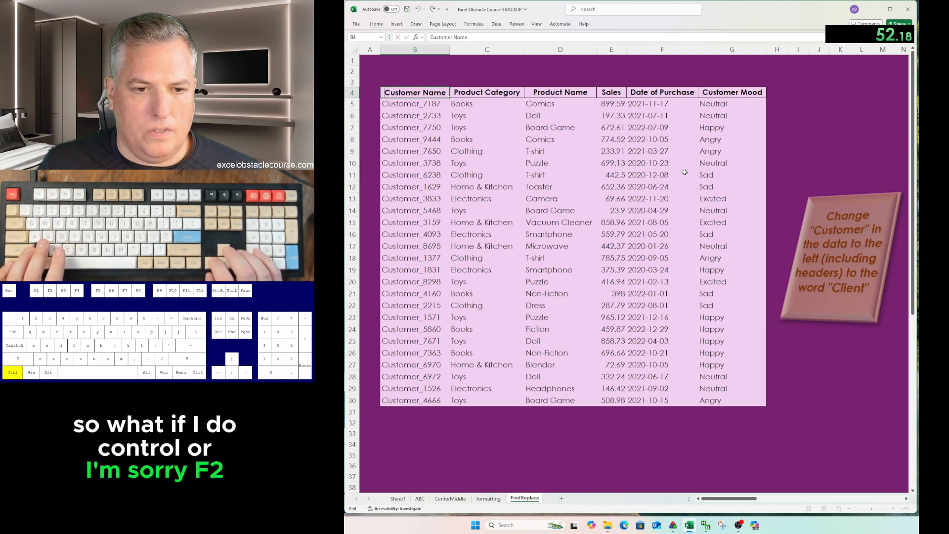
key("ctrl+shift+Right")
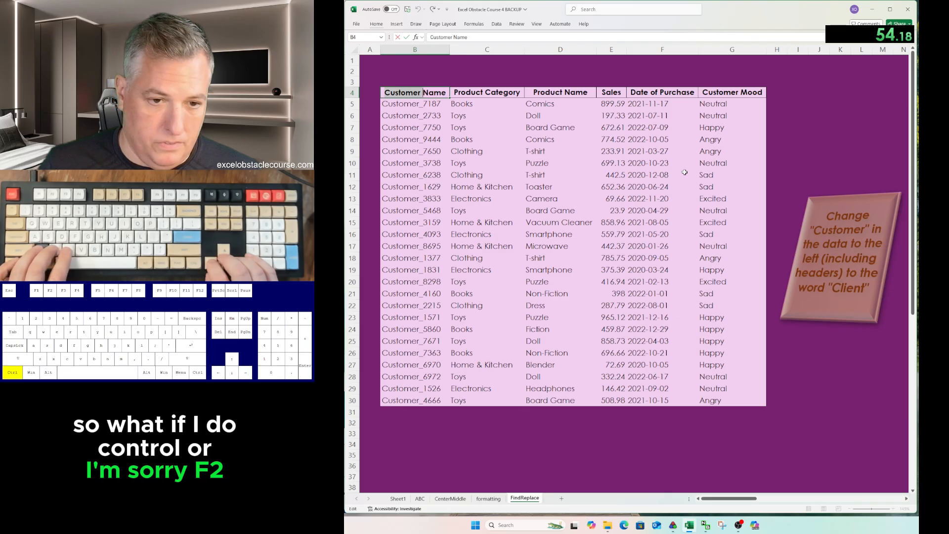
key("Escape")
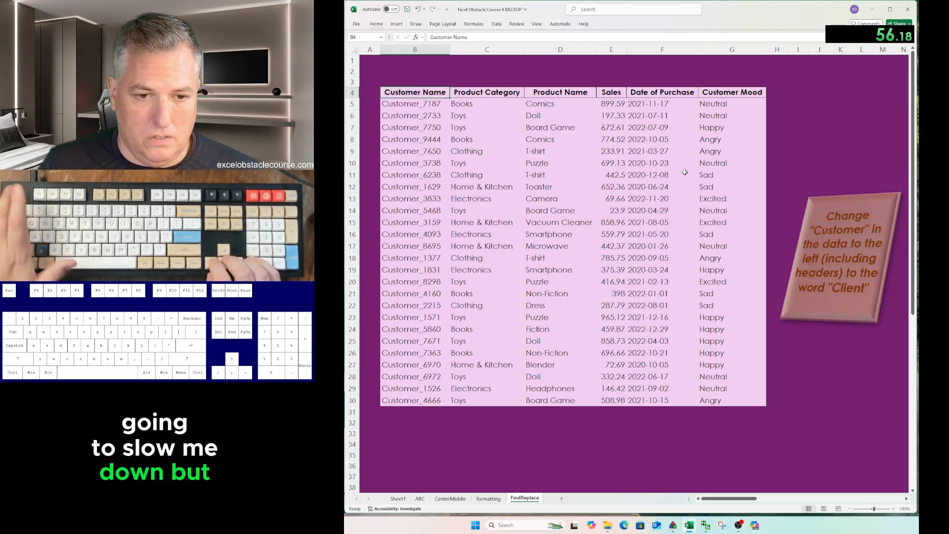
Replace every "Customer" with "Client" throughout the whole table, headers included, and remove the bold from the header row.
key("ctrl+a")
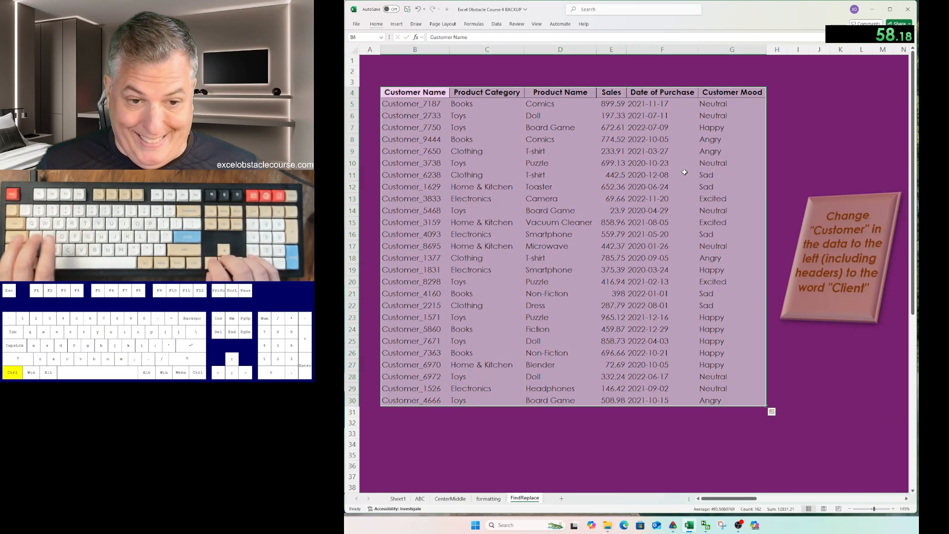
key("ctrl+h")
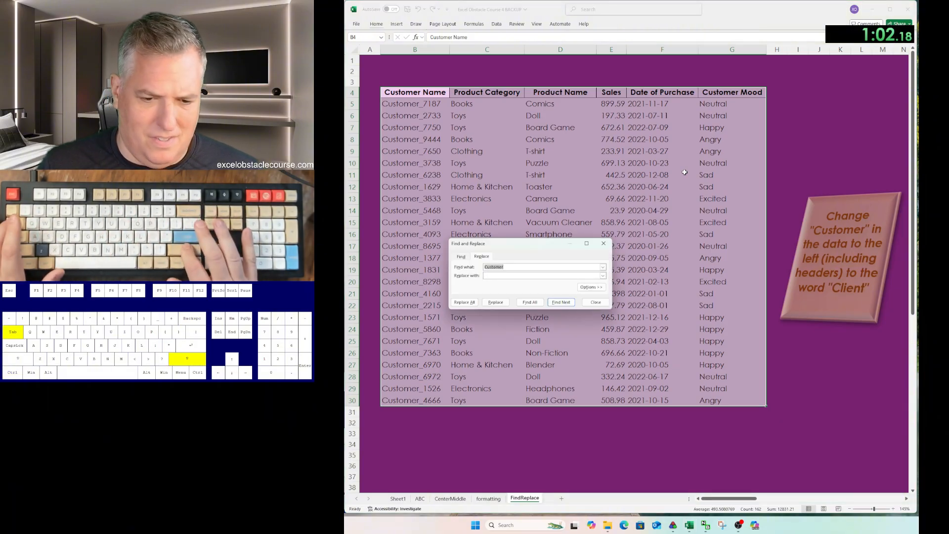
key("Right")
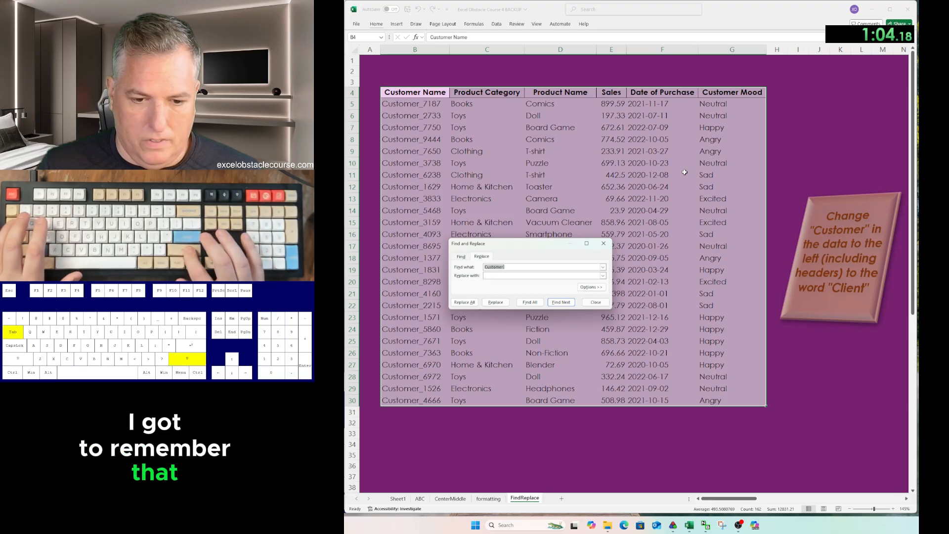
key("Tab")
type("Client")
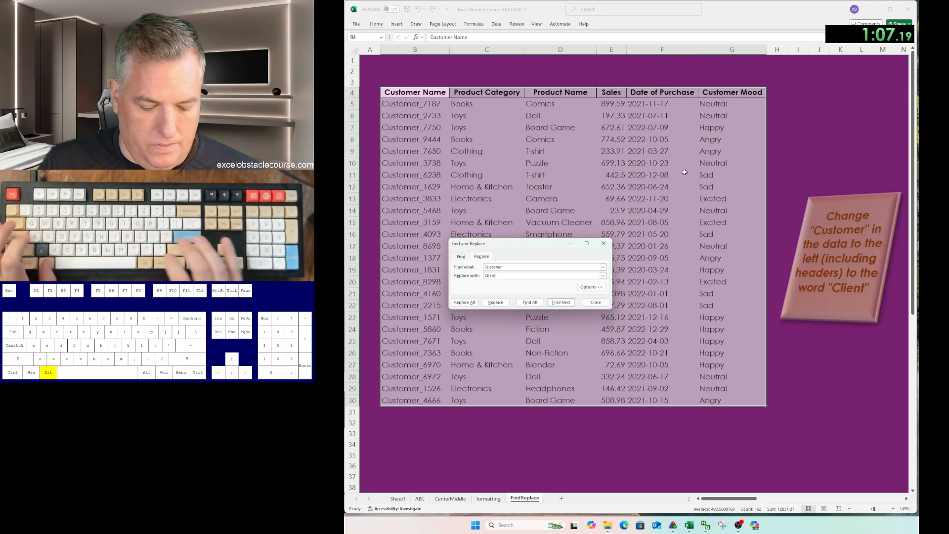
key("alt+a")
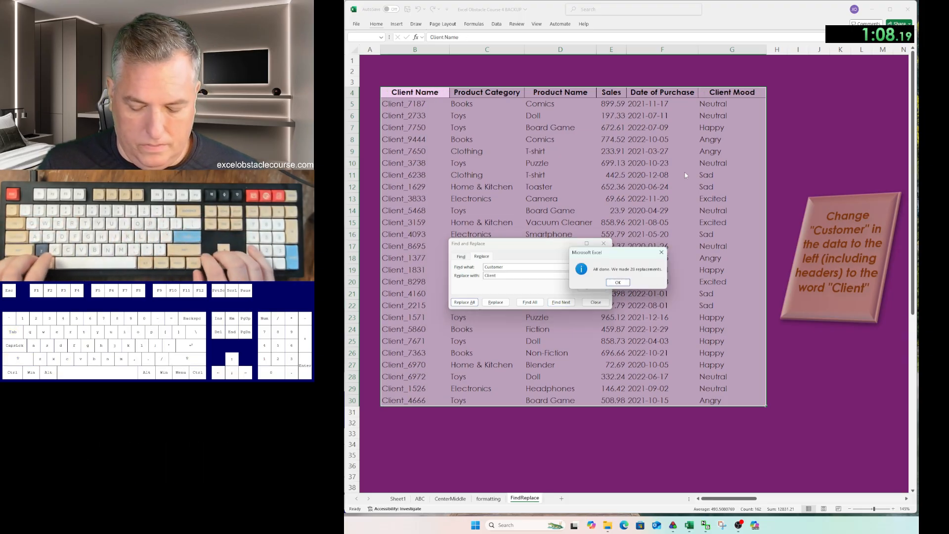
key("Return")
key("Escape")
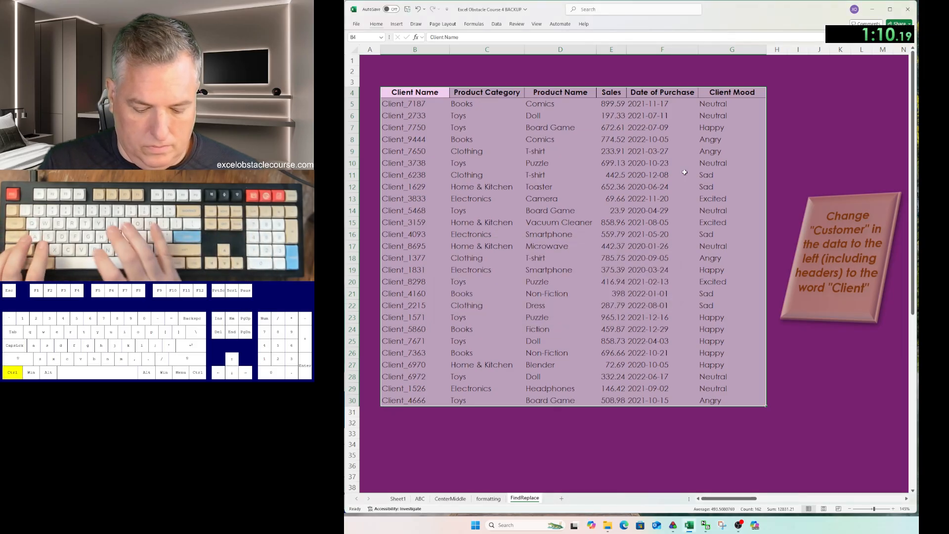
key("ctrl+z")
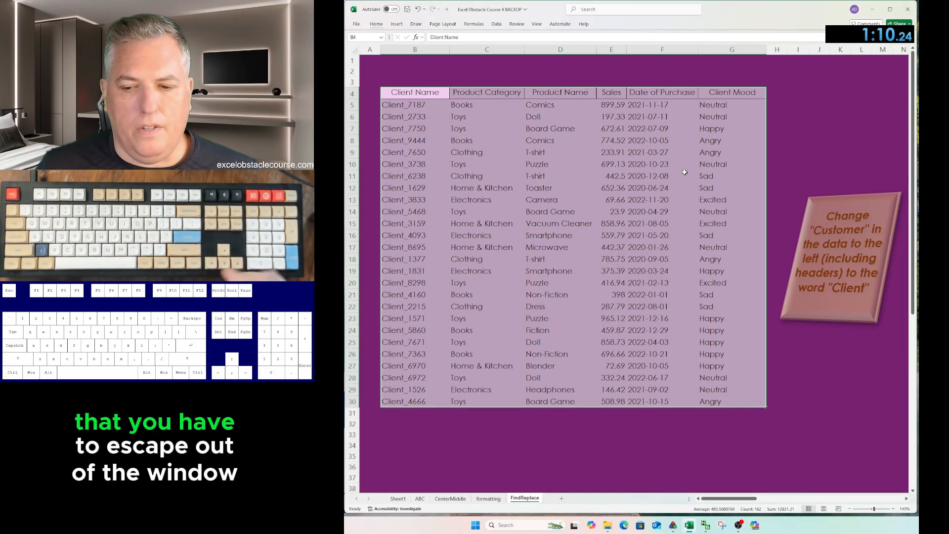
key("shift+BackSpace")
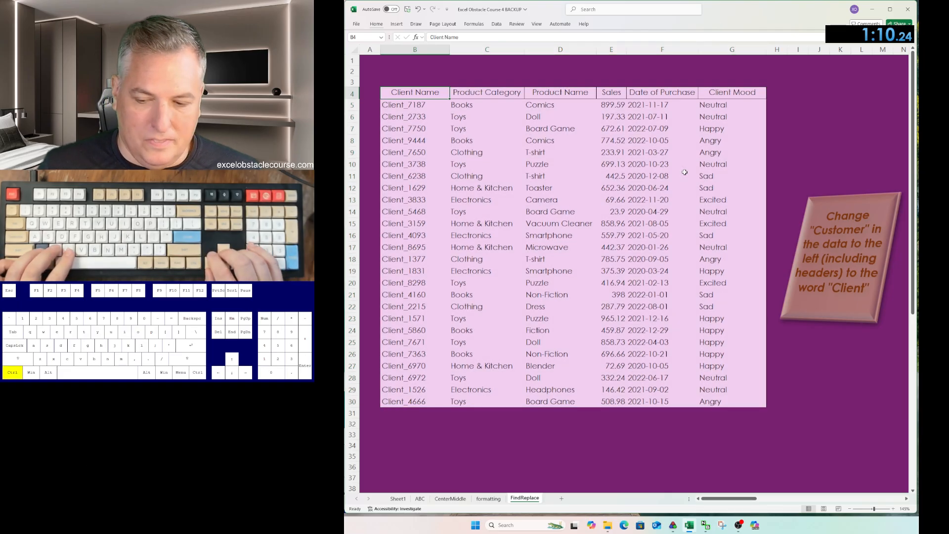
Undo all the practice edits across the exercise sheets, including formatting and ABC, going back to Sheet1.
key("ctrl+Page_Up")
key("ctrl+Page_Up")
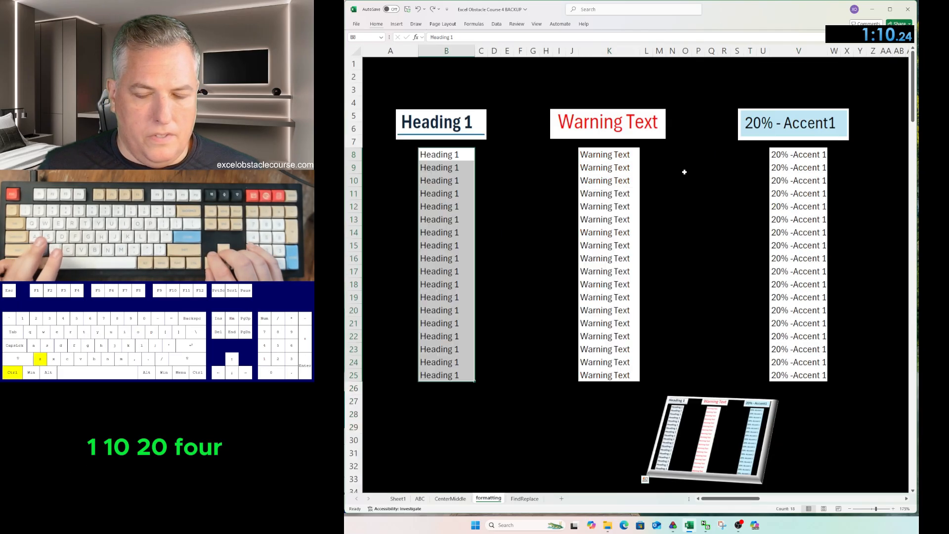
key("ctrl+Page_Up")
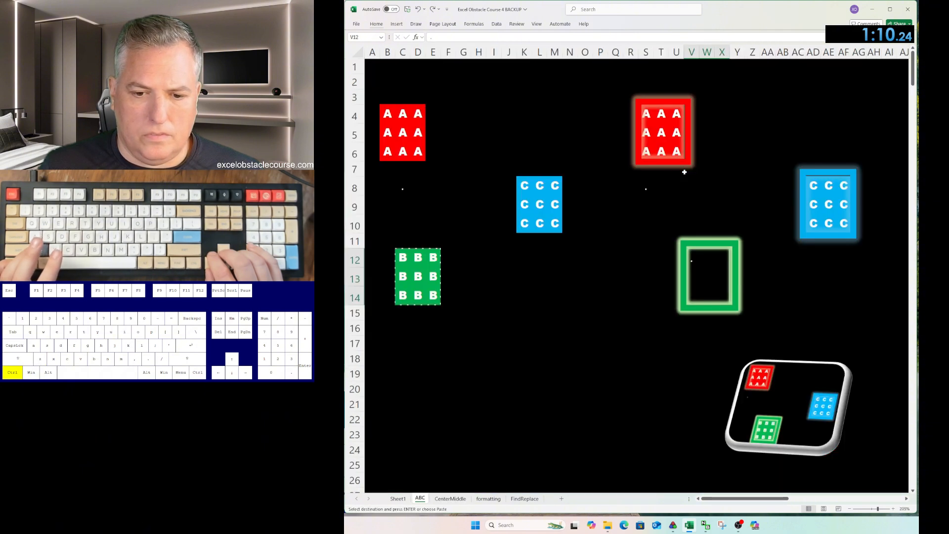
key("ctrl+z")
key("ctrl+z")
key("ctrl+z")
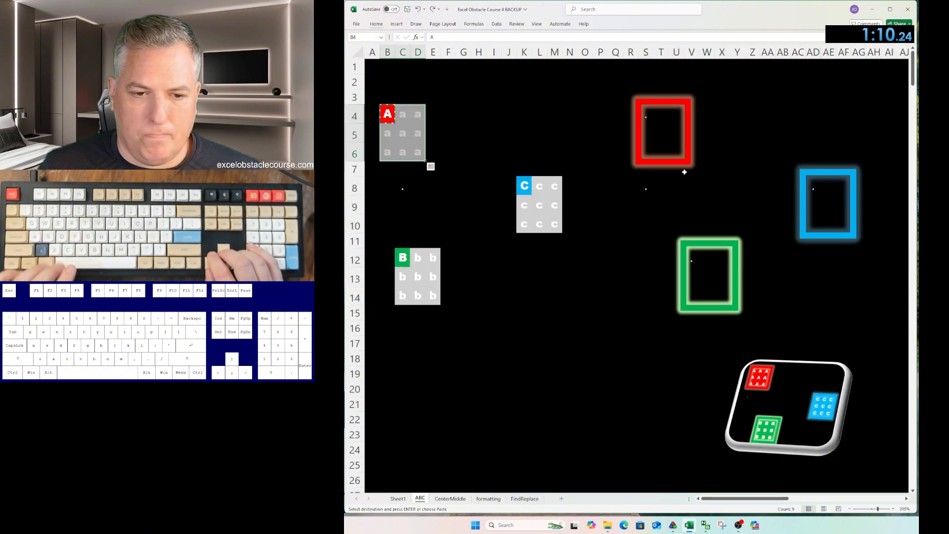
key("Escape")
key("Left")
key("ctrl+z")
key("ctrl+z")
key("ctrl+z")
key("ctrl+z")
key("ctrl+z")
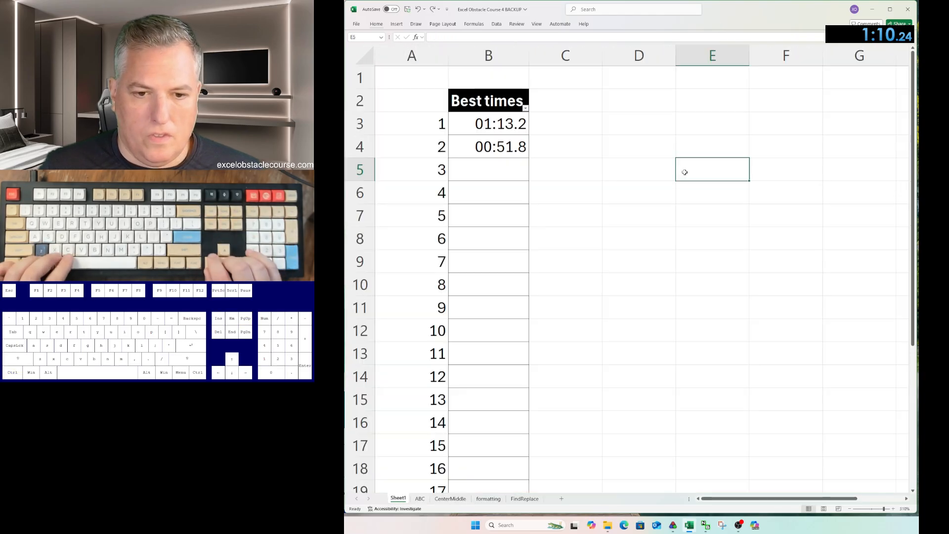
Enter 1:10.24 in cell B5 as the best time for attempt 3.
key("ctrl+Left")
type("1")
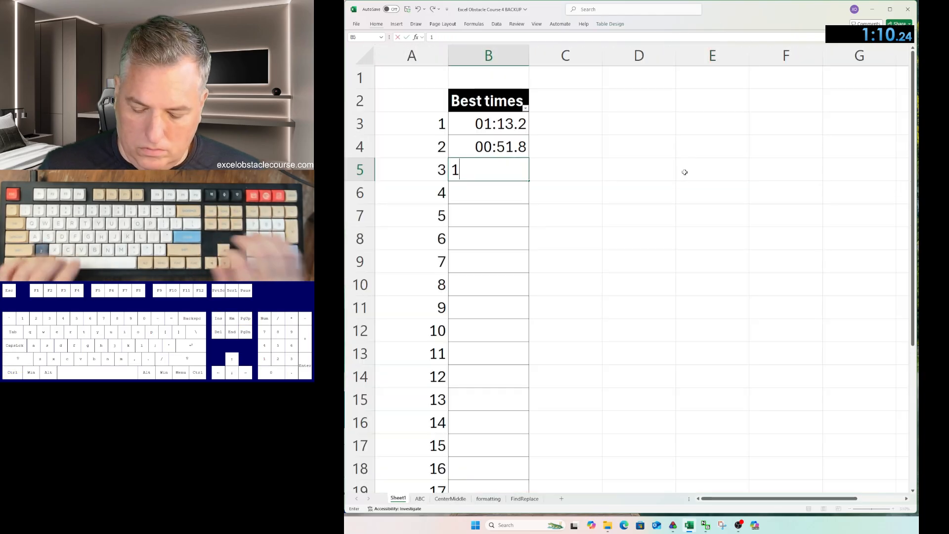
type(":10.24")
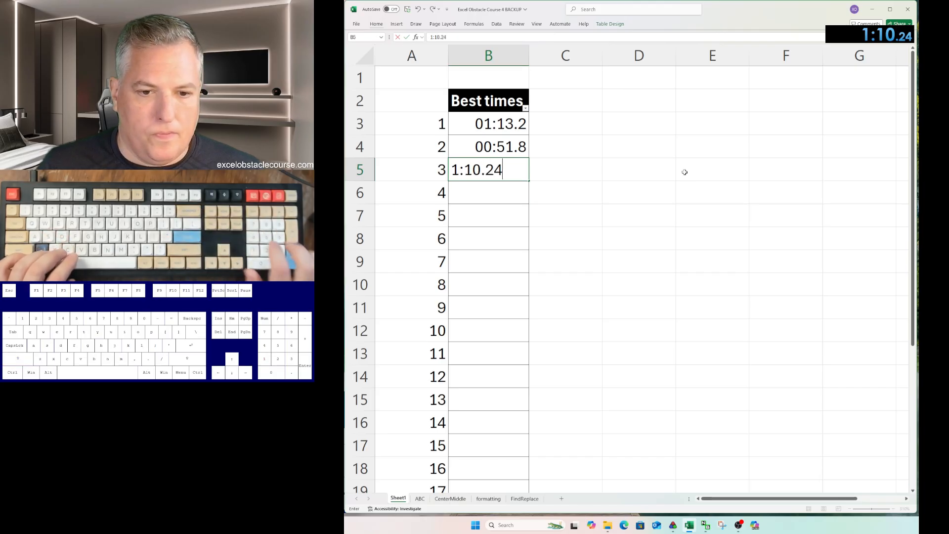
key("Return")
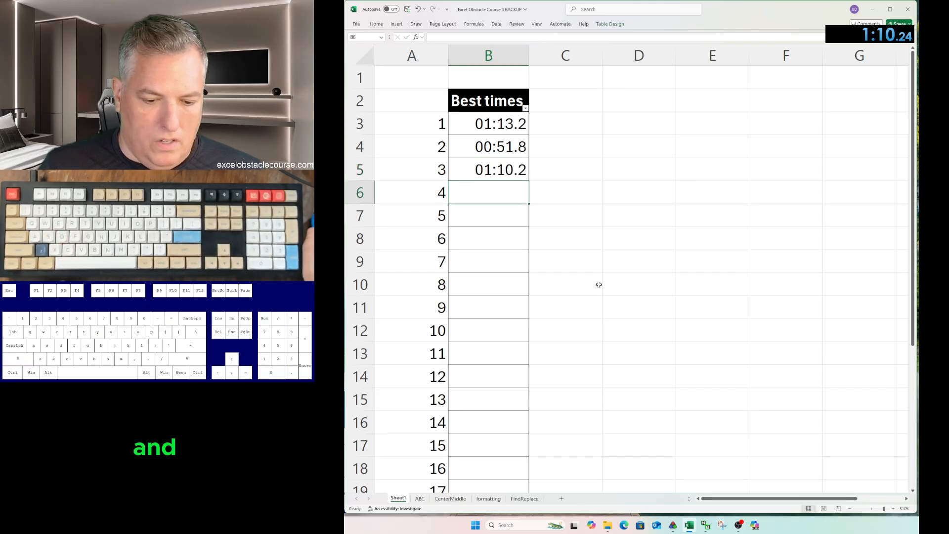
Rename Sheet1 as "Best times".
double_click(399, 498)
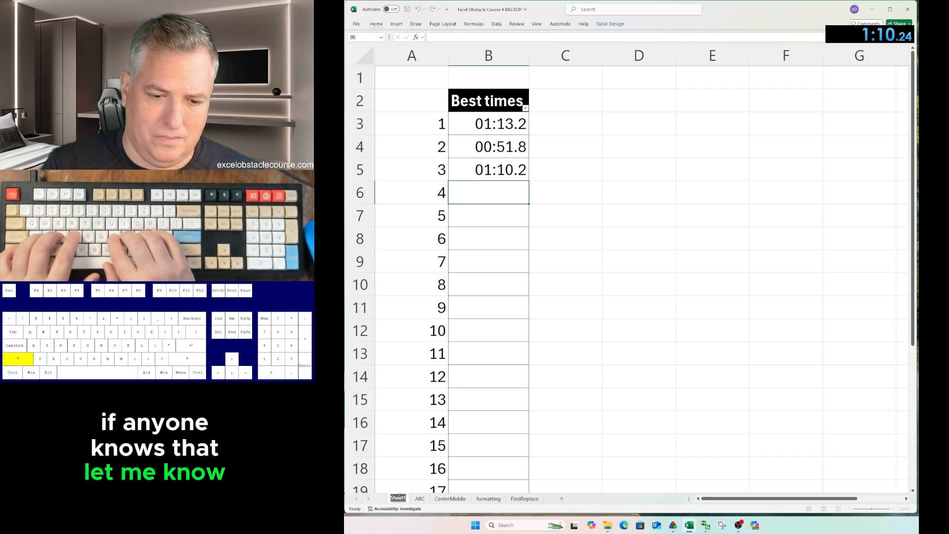
type("Best times")
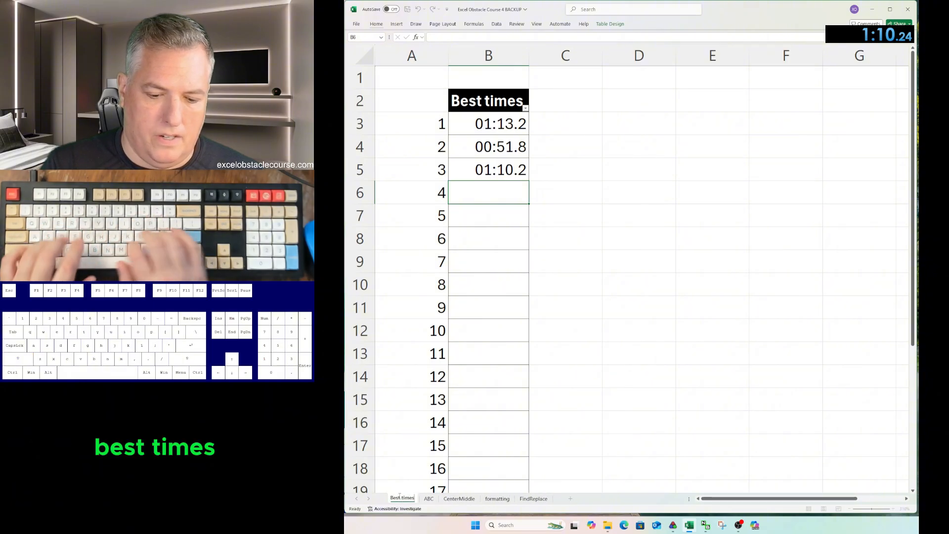
key("Return")
Add the header "Try #" in cell A2 above the attempt numbers.
key("Down")
key("ctrl+Up")
key("ctrl+Up")
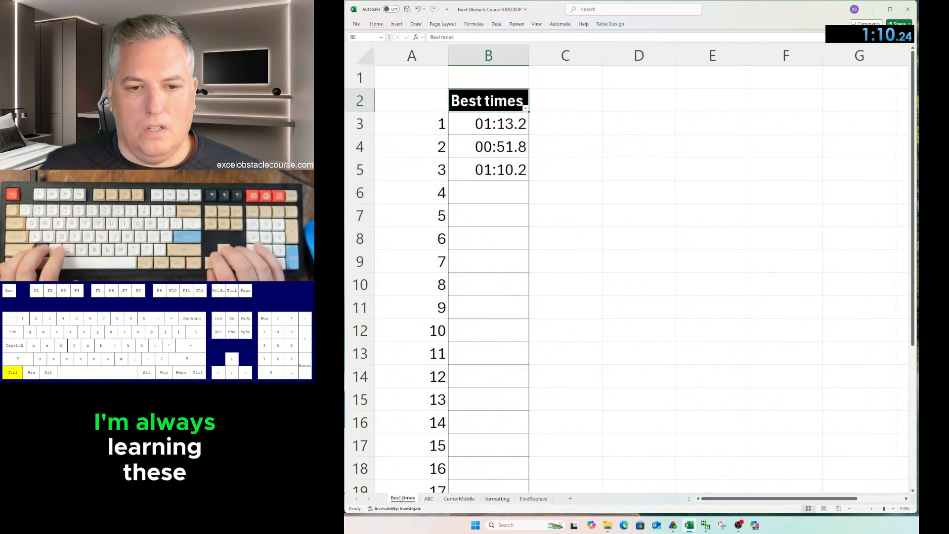
key("ctrl+alt+minus")
key("ctrl+alt+minus")
key("ctrl+alt+minus")
key("ctrl+alt+minus")
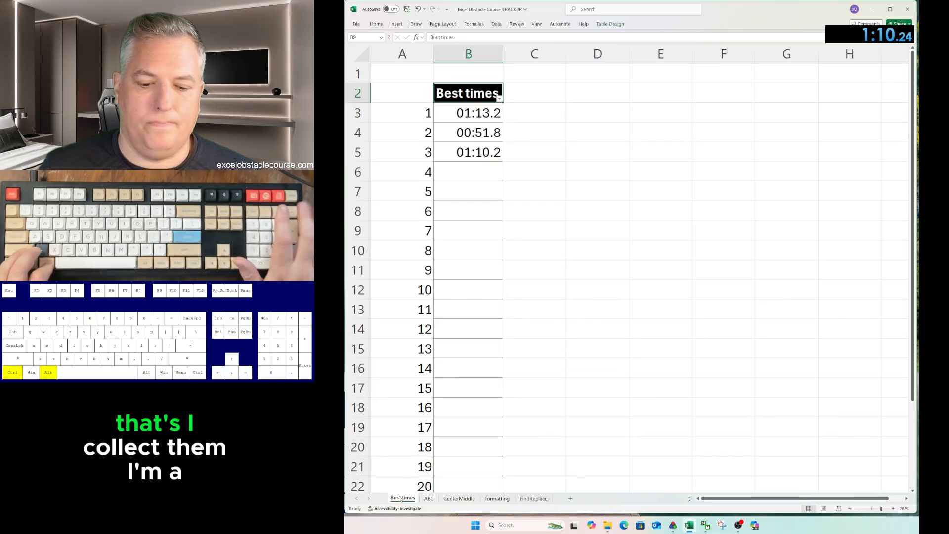
key("Right")
key("Right")
key("Left")
key("Left")
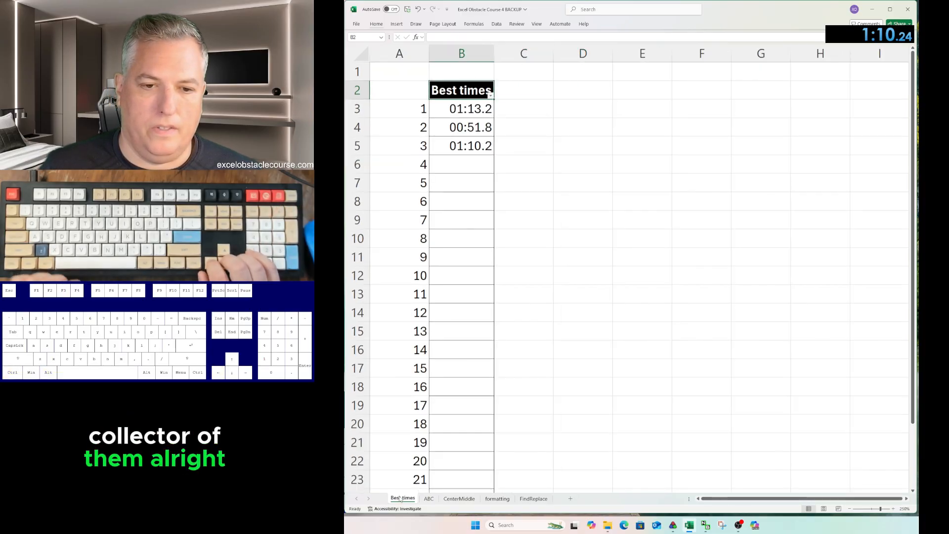
key("Left")
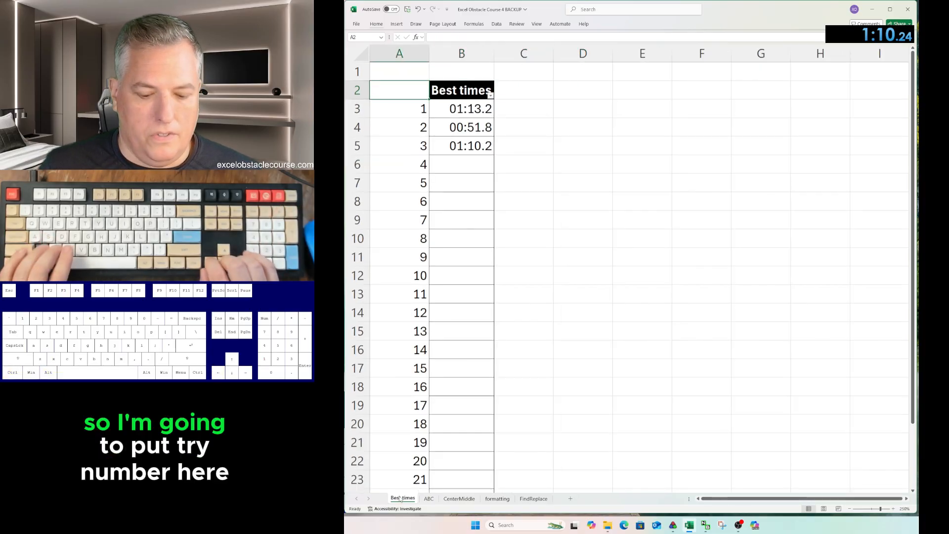
type("Try ##")
key("BackSpace")
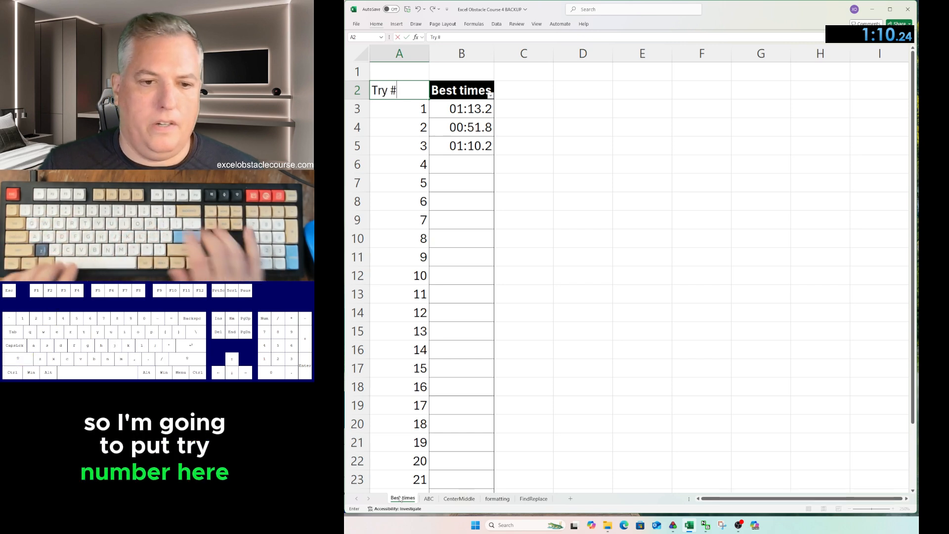
key("ctrl+Return")
Insert a simple 2-D line chart from the attempt numbers and best times in A2:B26.
key("ctrl+shift+End")
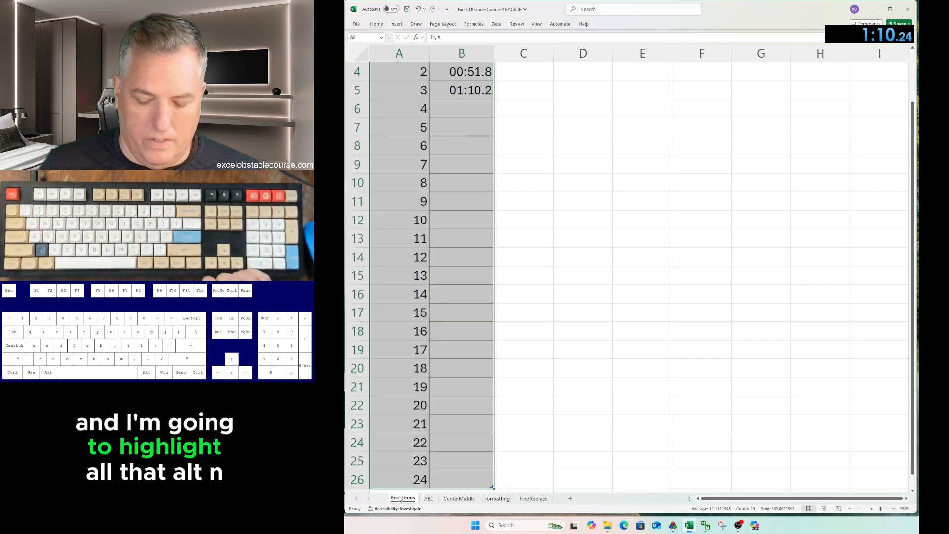
key("alt")
key("n")
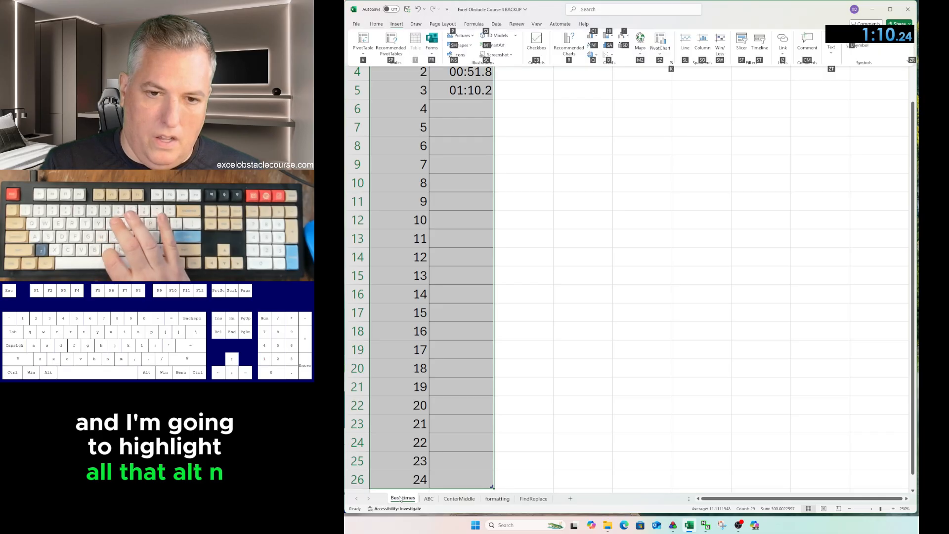
key("1")
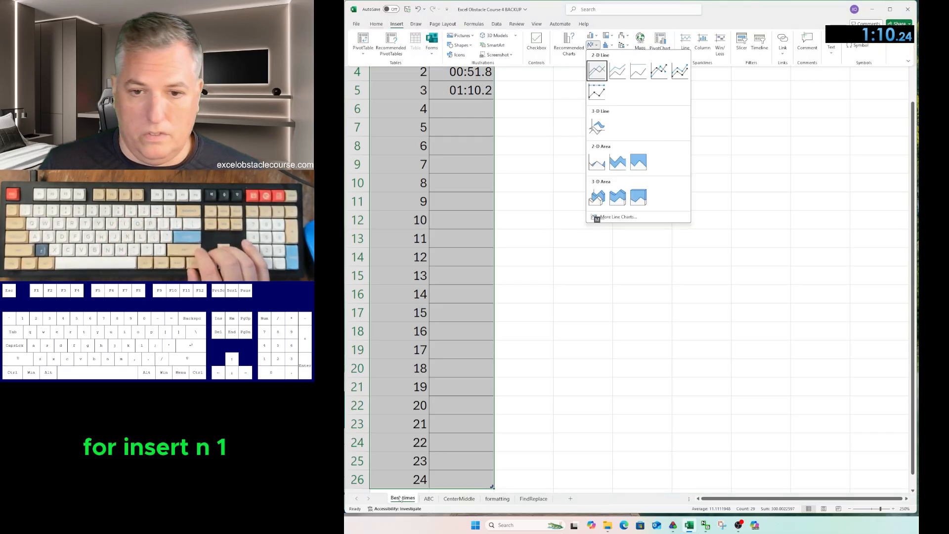
key("Return")
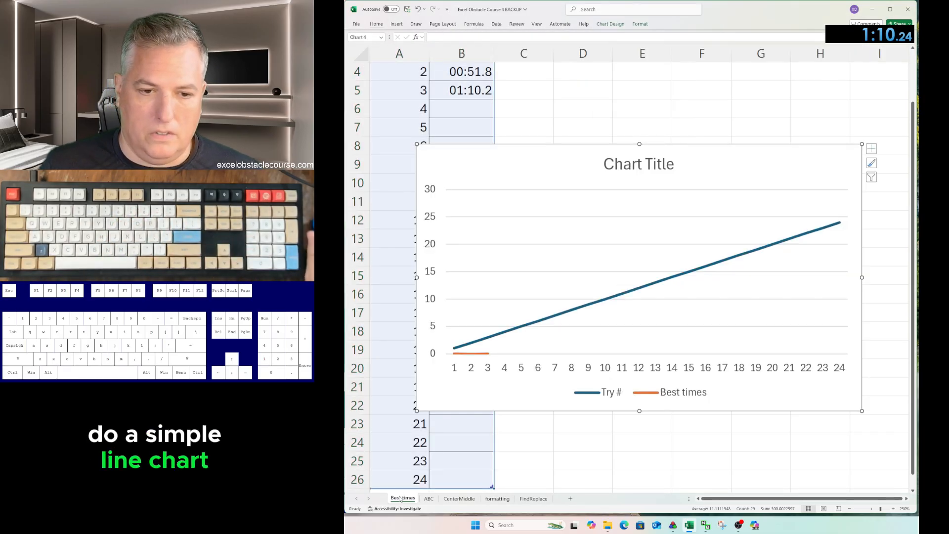
Shrink the line chart and move it beside the top of the table, spanning about rows 2 to 12.
left_click_drag(420, 146, 563, 220)
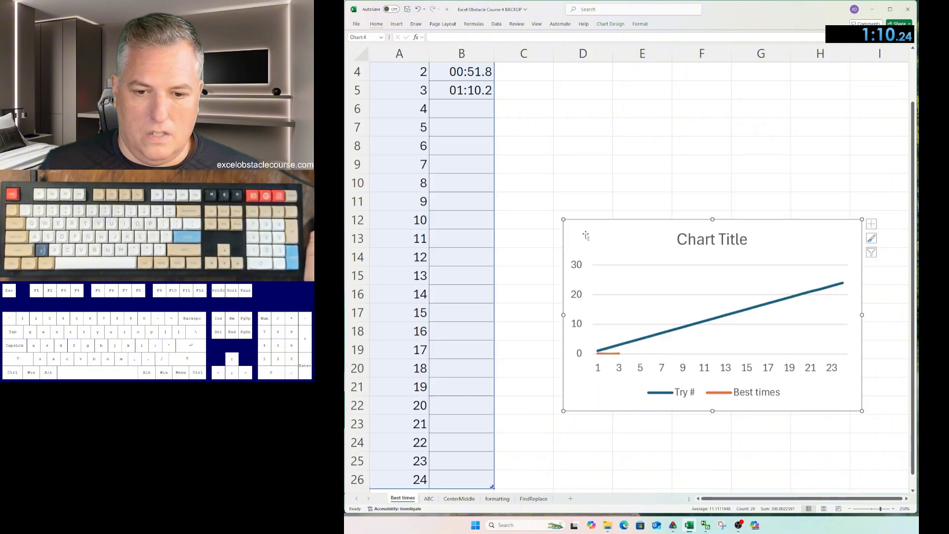
scroll(640, 269, "up", 1)
double_click(664, 275)
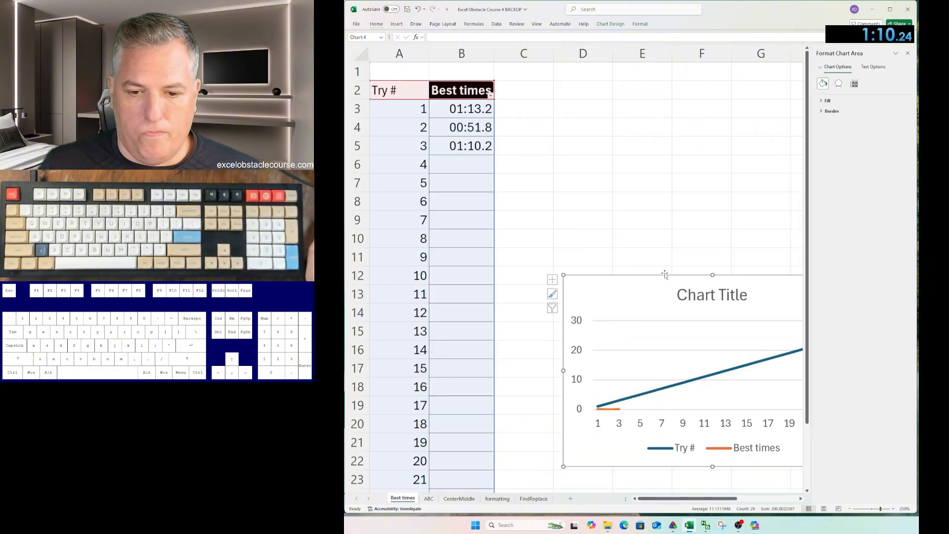
left_click_drag(663, 271, 624, 97)
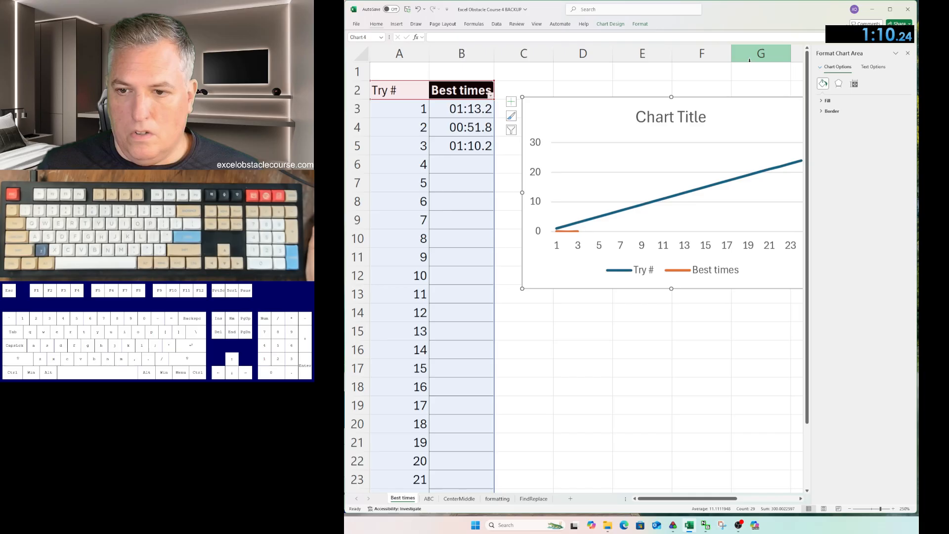
left_click(907, 52)
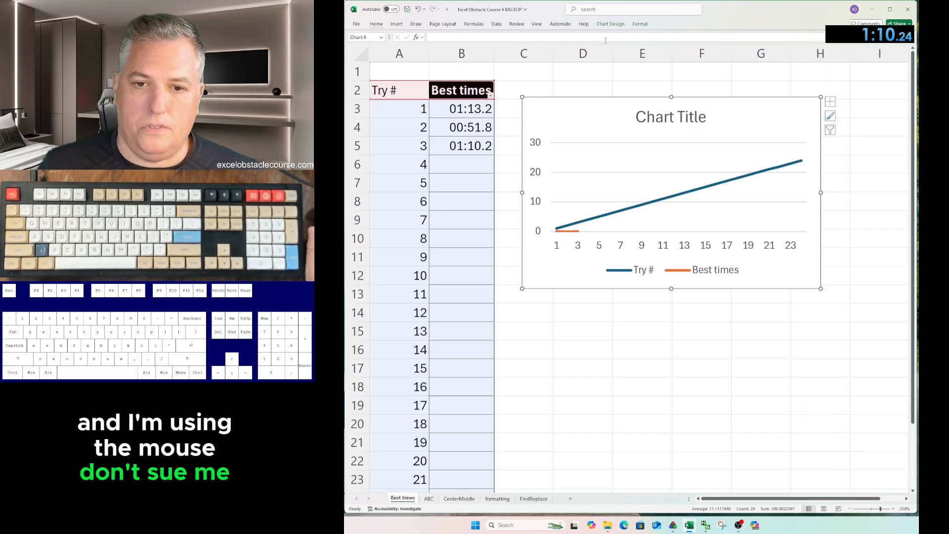
Remove the Try # series from the line chart's data source.
left_click(613, 25)
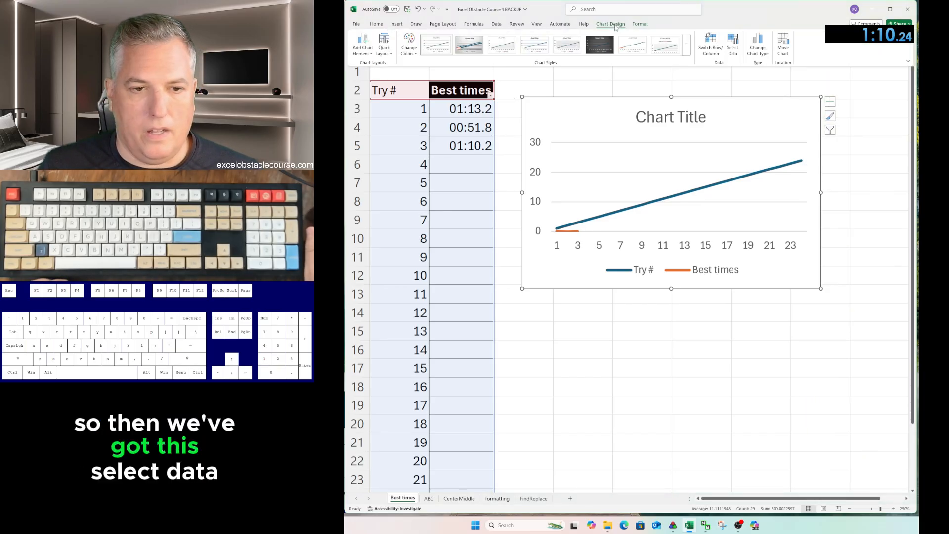
left_click(732, 49)
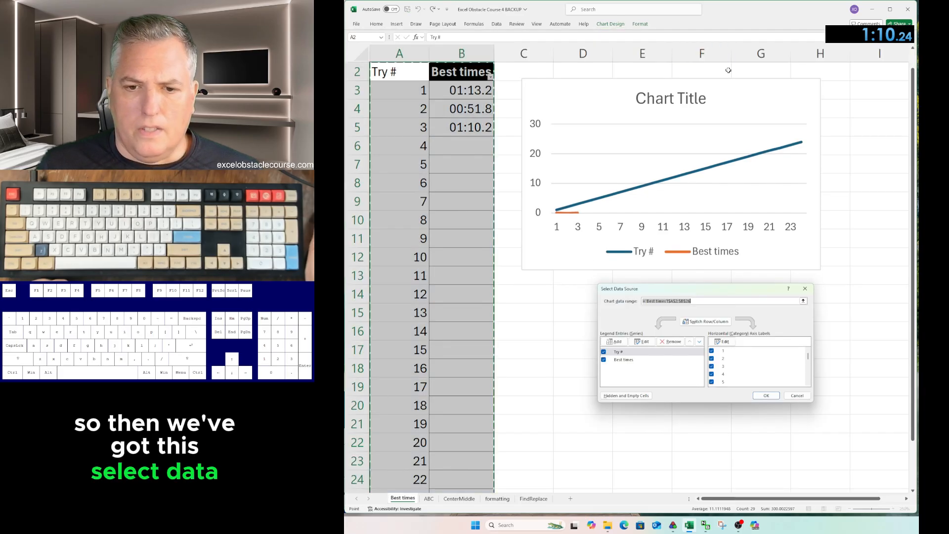
left_click(630, 351)
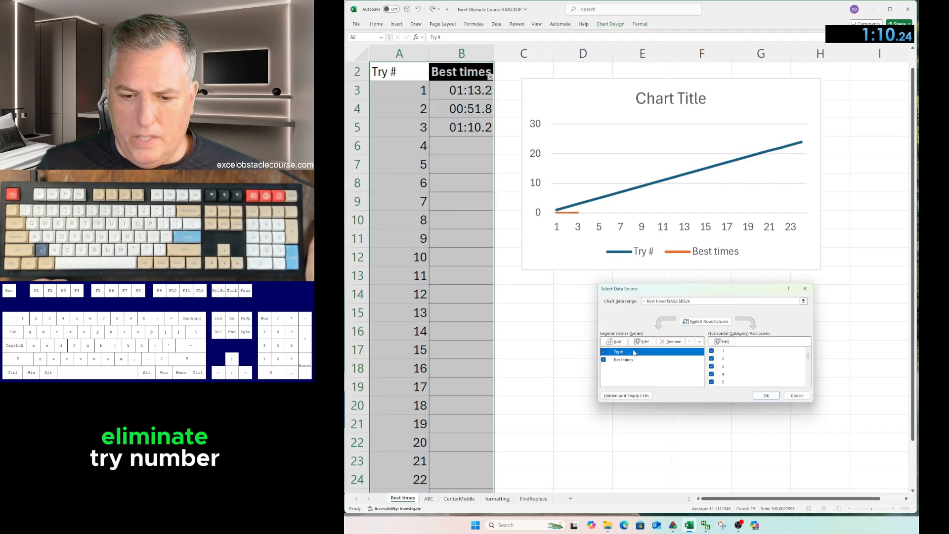
left_click(670, 341)
Set the chart's horizontal axis labels to the attempt numbers in A3:A26 and accept the data source changes.
left_click(733, 341)
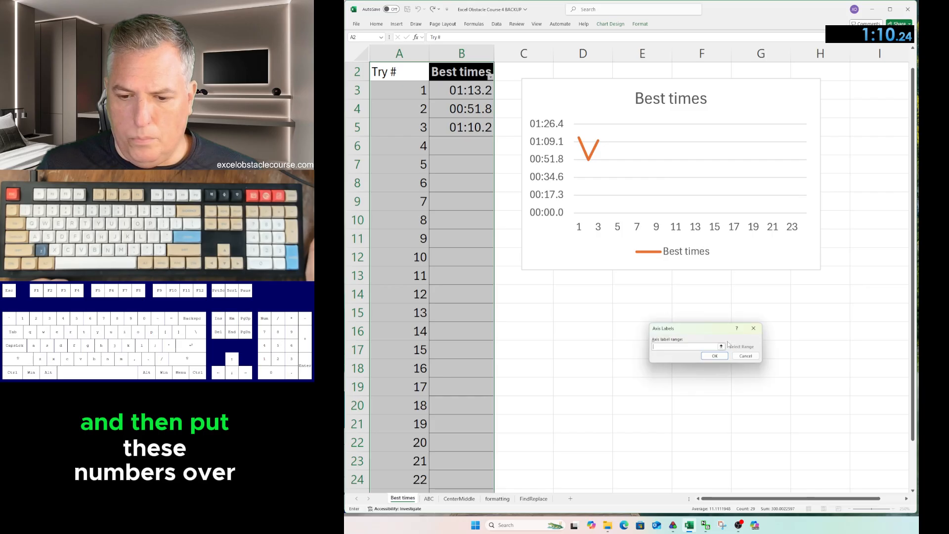
left_click(410, 85)
key("ctrl+shift+Down")
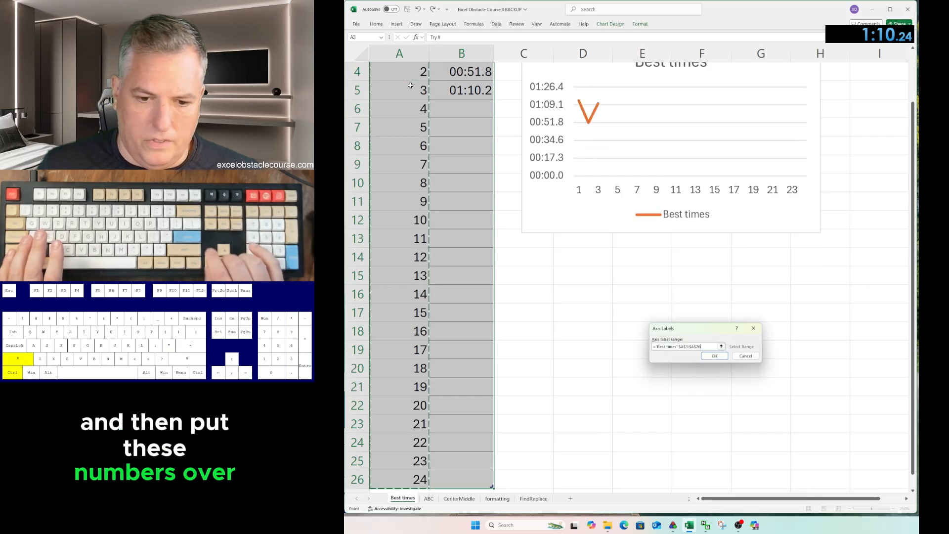
key("Return")
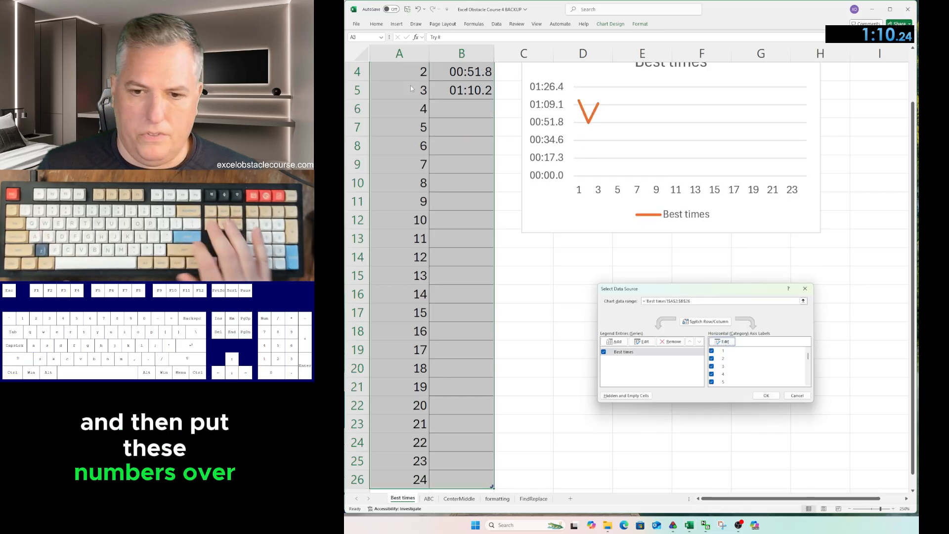
left_click(763, 396)
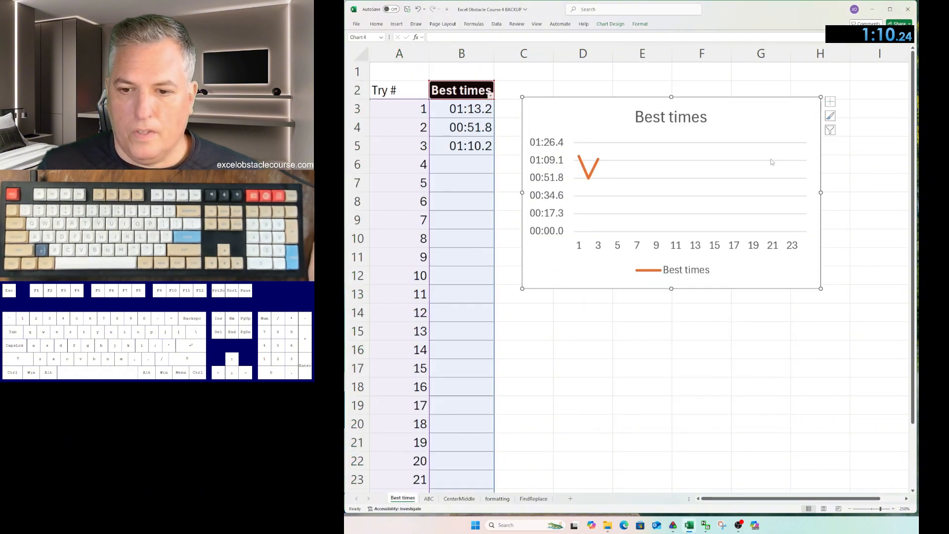
Remove the gridlines and the legend from the Best times chart.
left_click(829, 101)
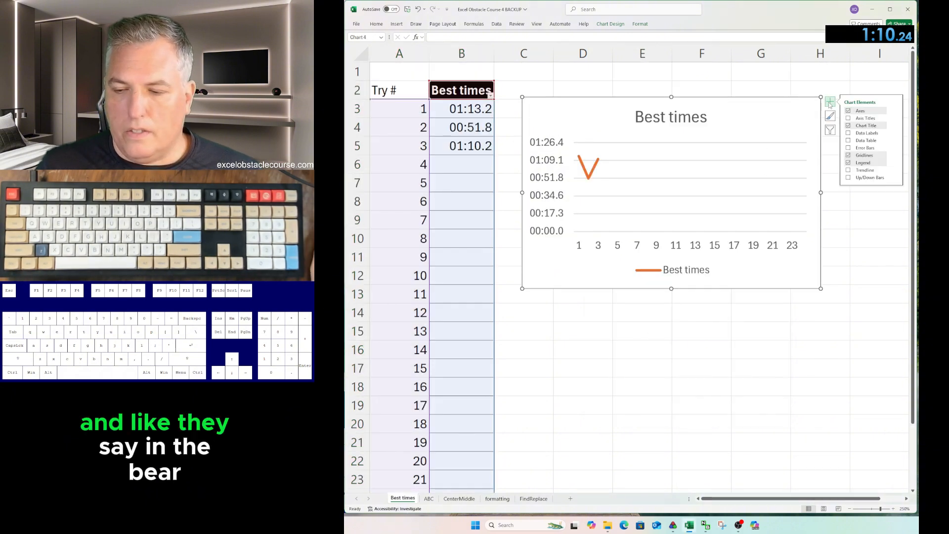
left_click(848, 156)
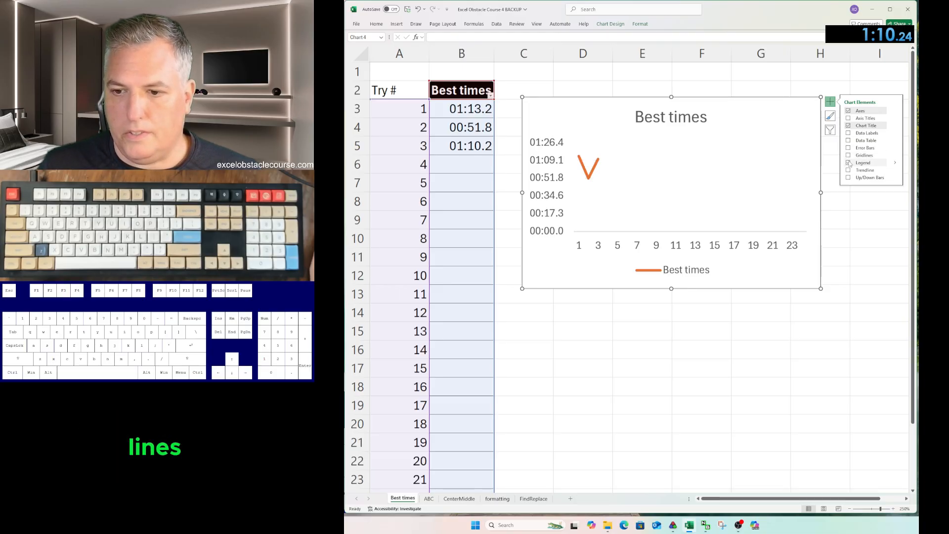
left_click(848, 163)
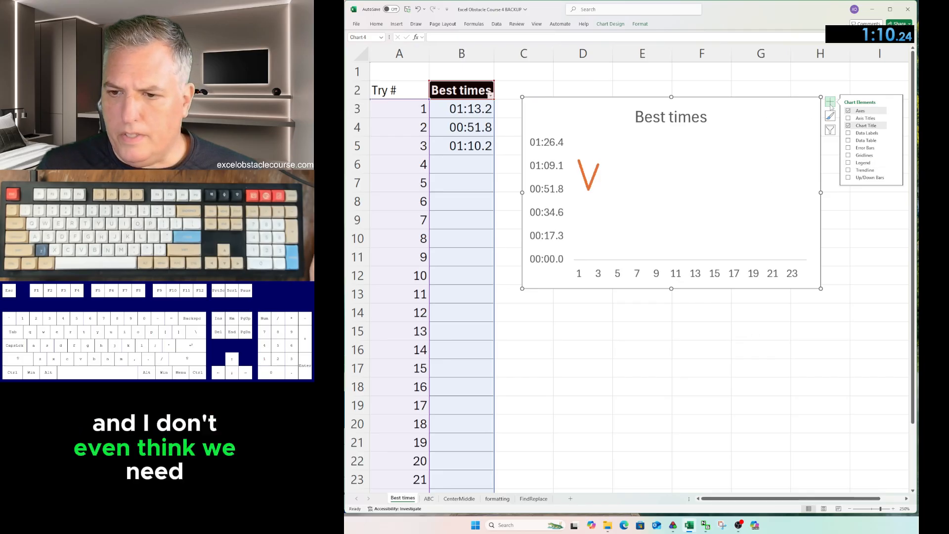
left_click(796, 274)
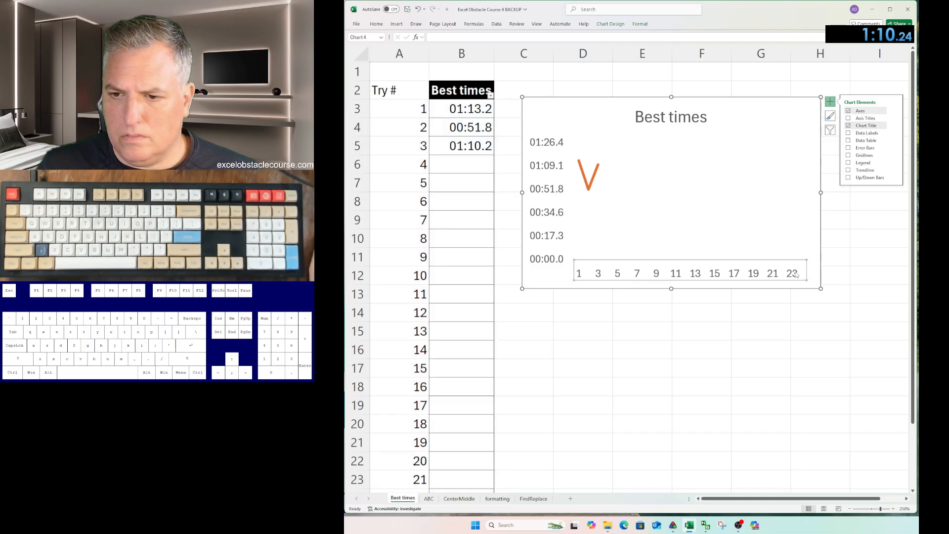
left_click(849, 111)
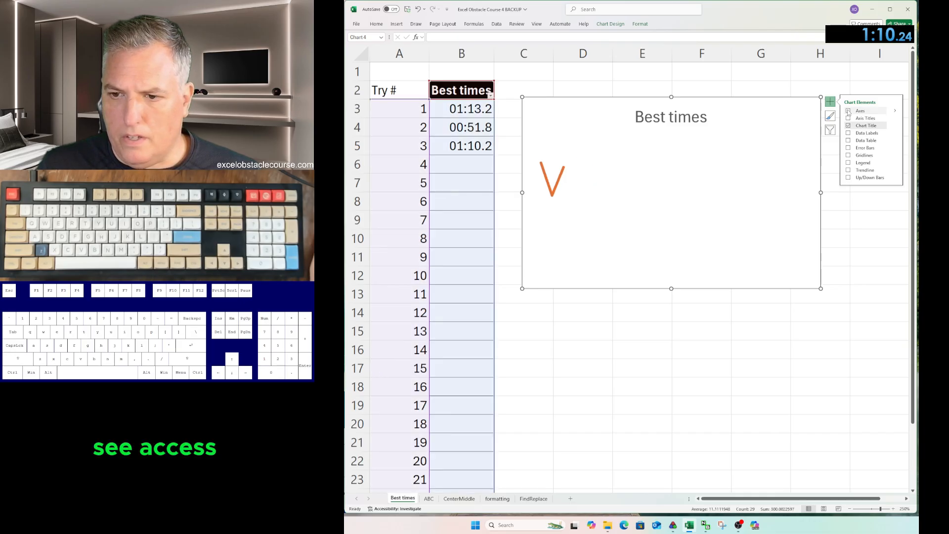
left_click(849, 111)
left_click(849, 119)
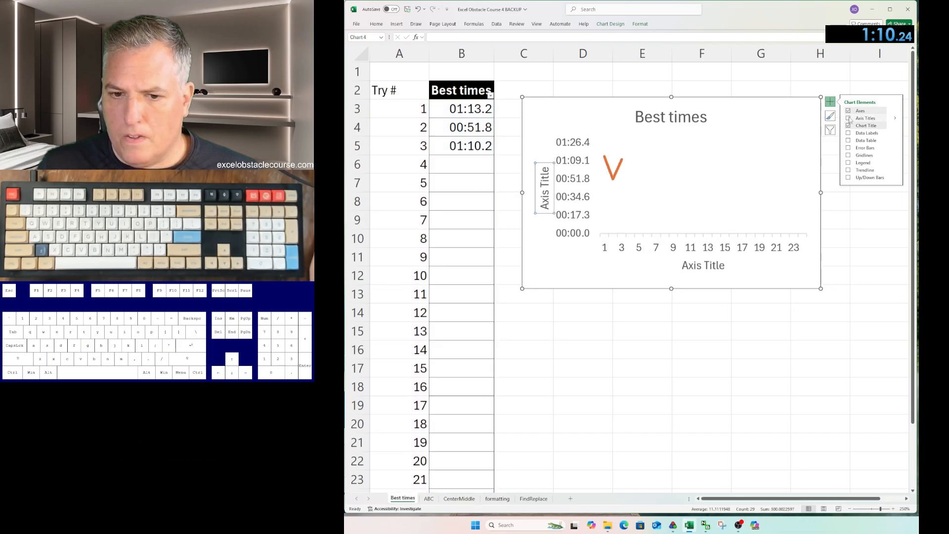
left_click(848, 119)
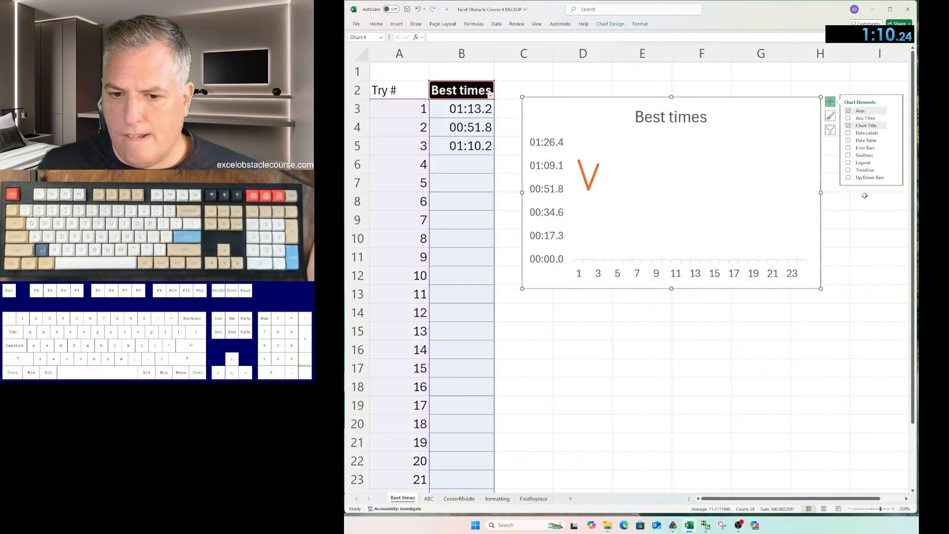
Leave the chart and return the selection to cell A2.
key("Escape")
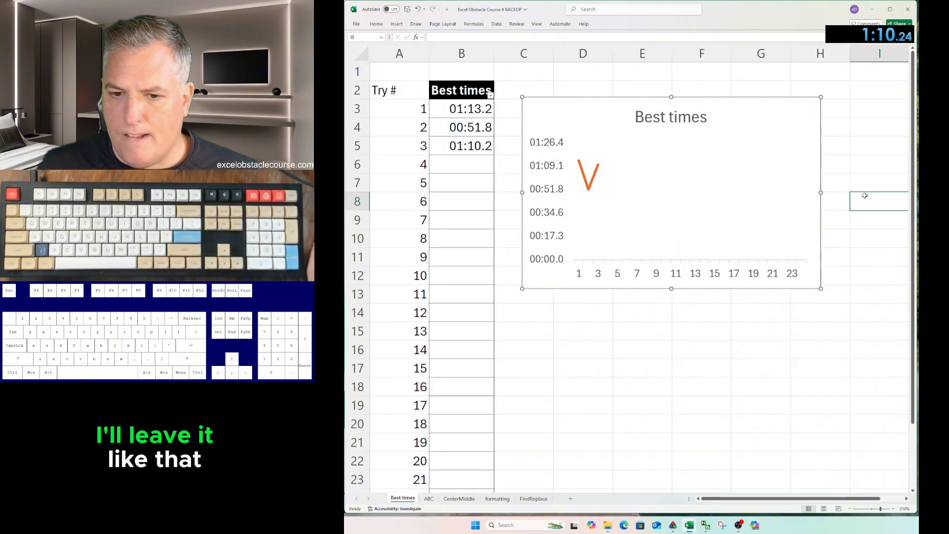
key("ctrl+Up")
key("ctrl+Left")
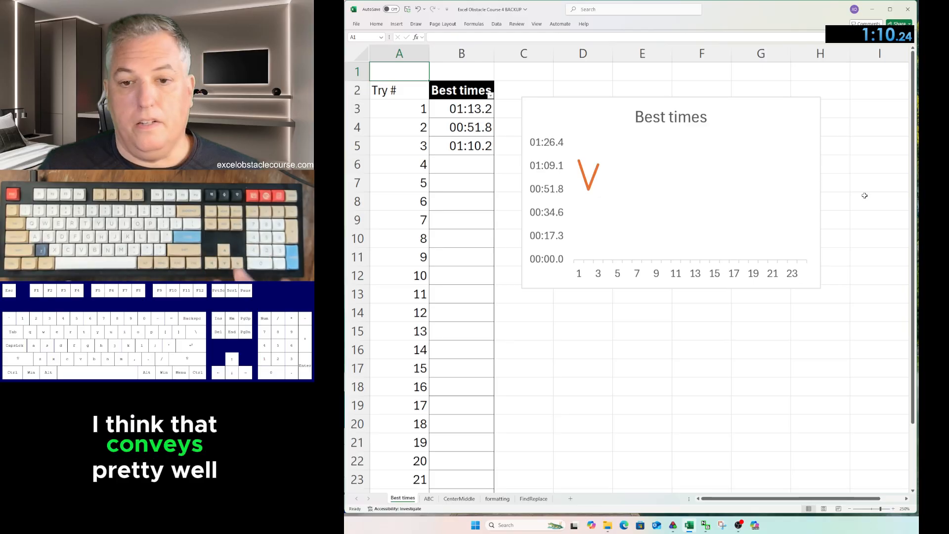
key("Down")
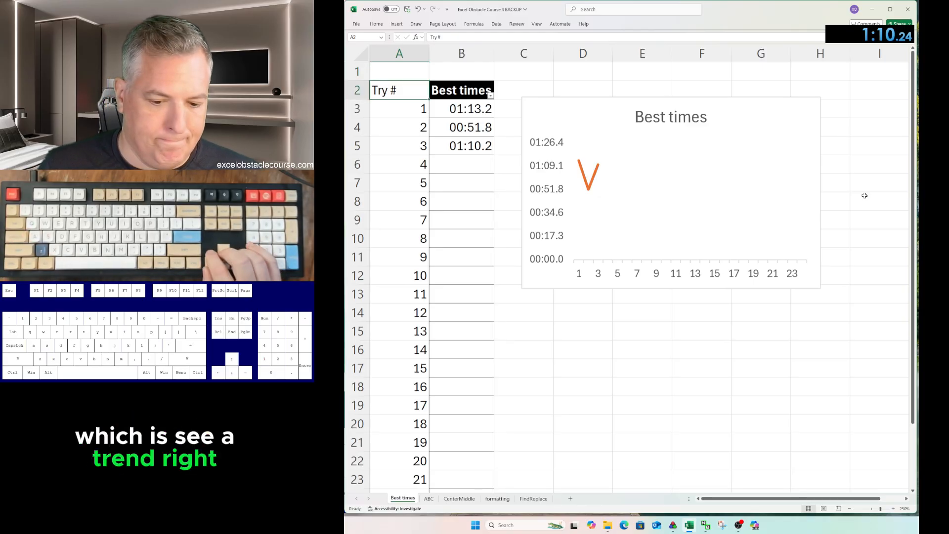
On the ABC sheet, start the timed run, fill B4:D6 with the formatted A cell and copy it into the red frame.
key("ctrl+Page_Down")
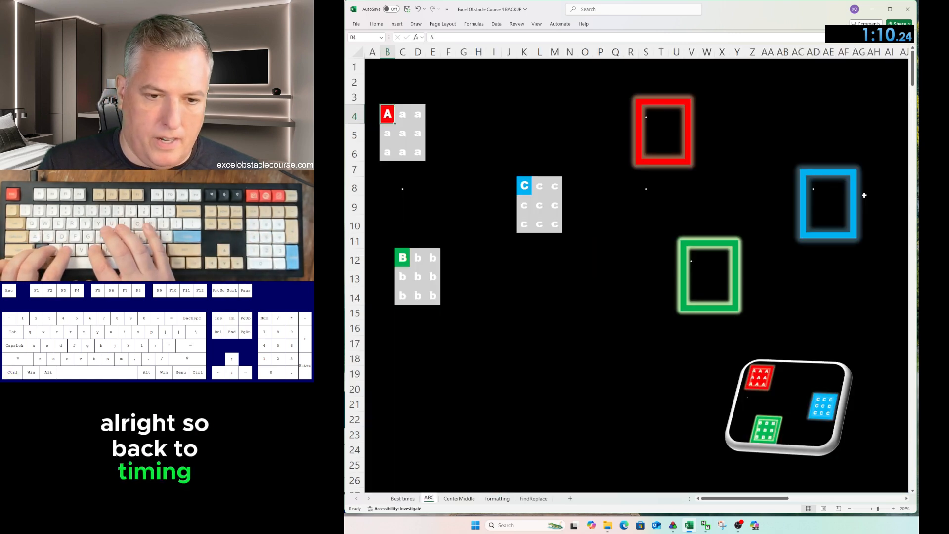
key("ctrl+b")
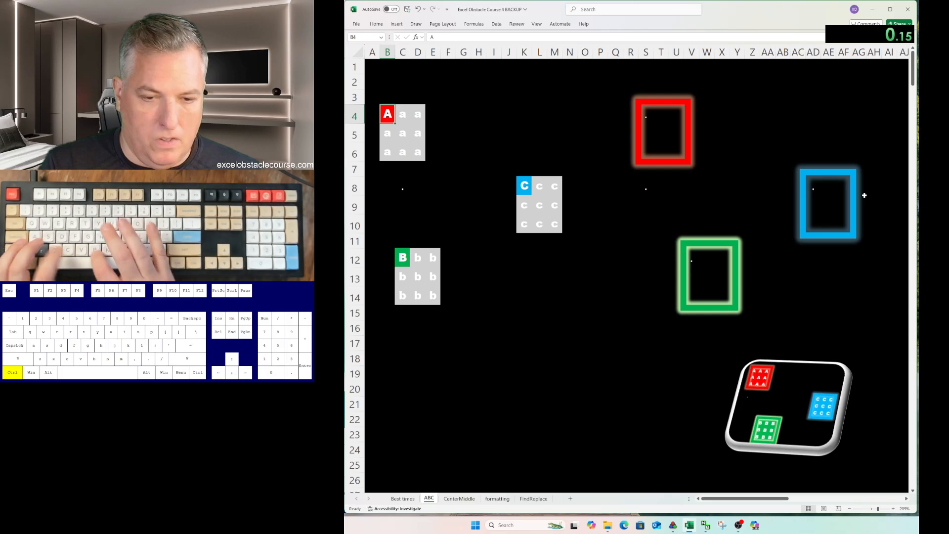
key("ctrl+a")
key("ctrl+c")
key("ctrl+v")
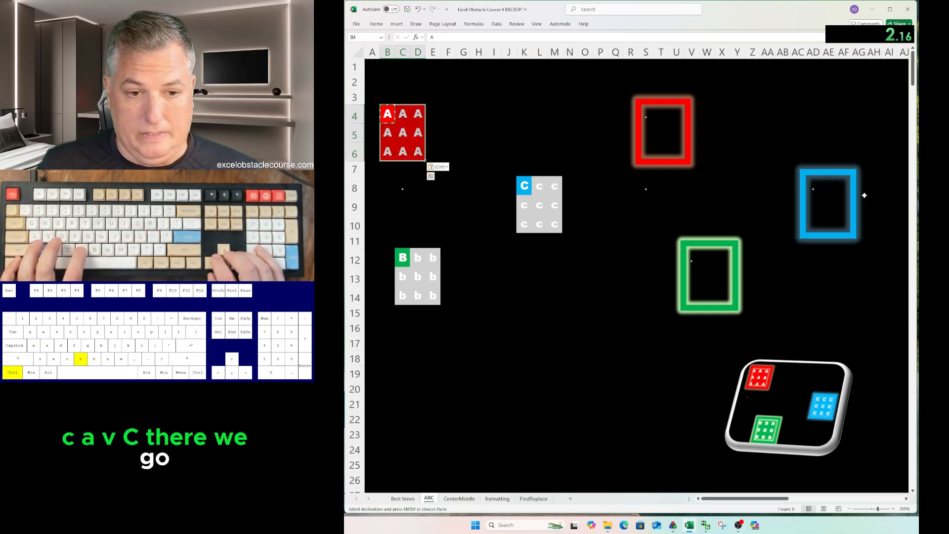
key("ctrl+Right")
key("ctrl+v")
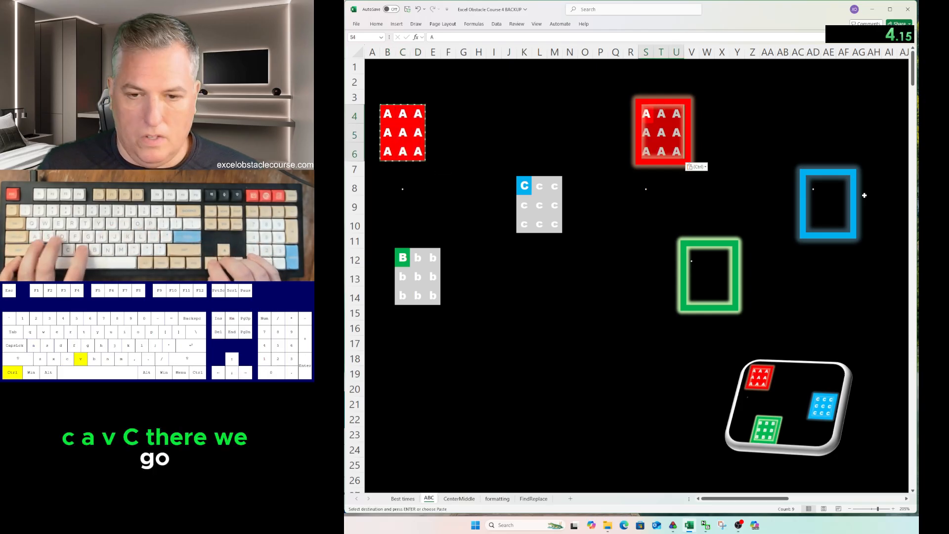
Fill K8:M10 with the formatted C cell and copy it into the blue frame at AD8.
key("ctrl+Down")
key("ctrl+Down")
key("ctrl+Left")
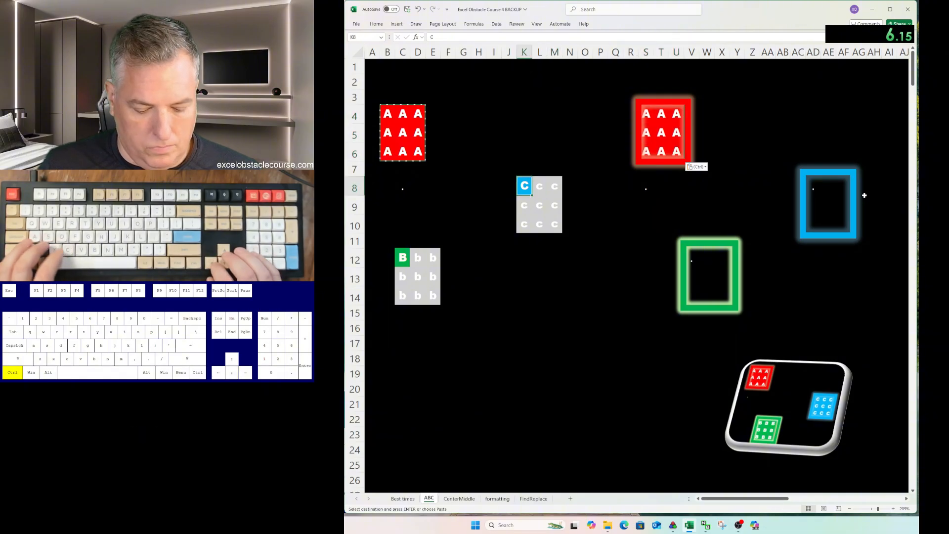
key("ctrl+c")
key("ctrl+a")
key("ctrl+v")
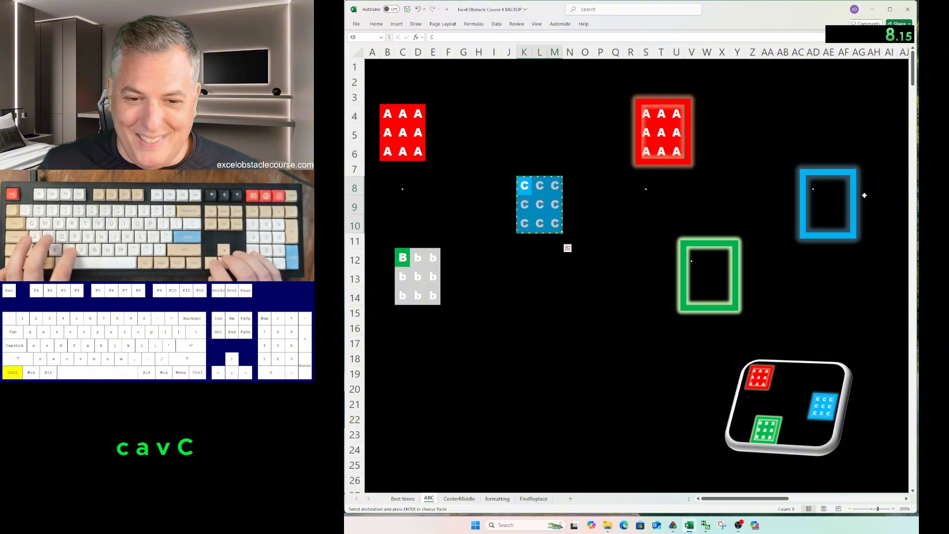
key("ctrl+Right")
key("ctrl+v")
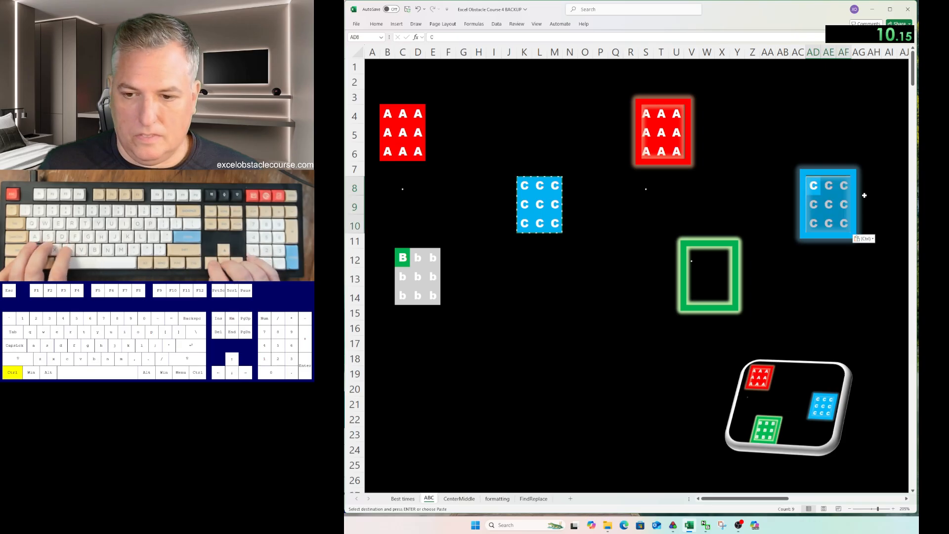
Fill C12:E14 with the formatted B cell and copy the block into the green frame.
key("ctrl+Left")
key("ctrl+Left")
key("ctrl+Down")
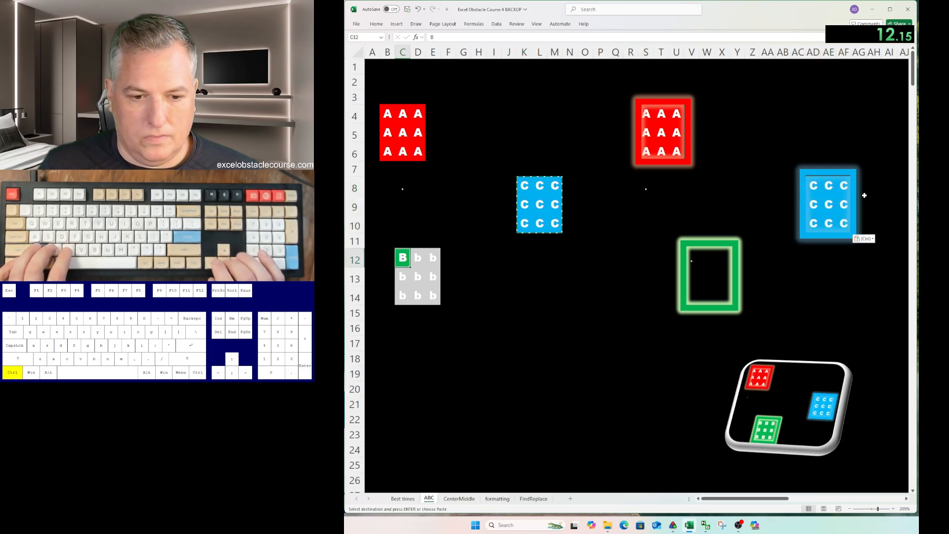
key("ctrl+a")
key("ctrl+d")
key("ctrl+r")
key("ctrl+c")
key("ctrl+Right")
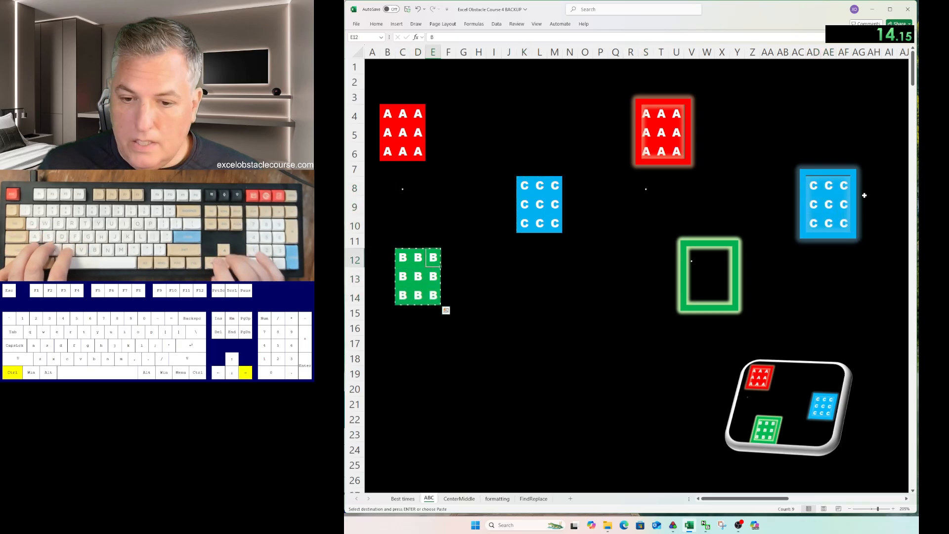
key("ctrl+Right")
key("ctrl+v")
On the CenterMiddle sheet, center the icon in the yellow merged block at D3 both vertically and horizontally.
key("ctrl+Page_Down")
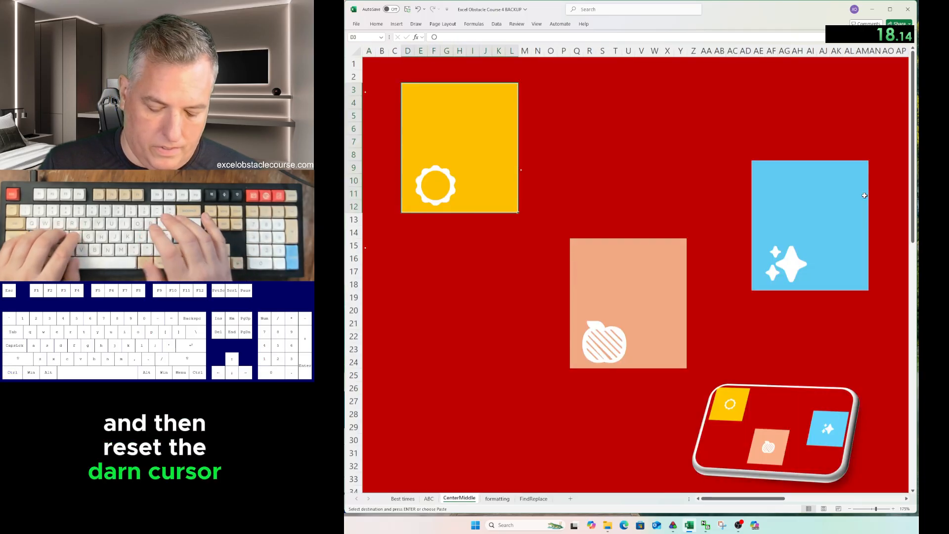
key("alt+h")
key("a")
key("m")
key("c")
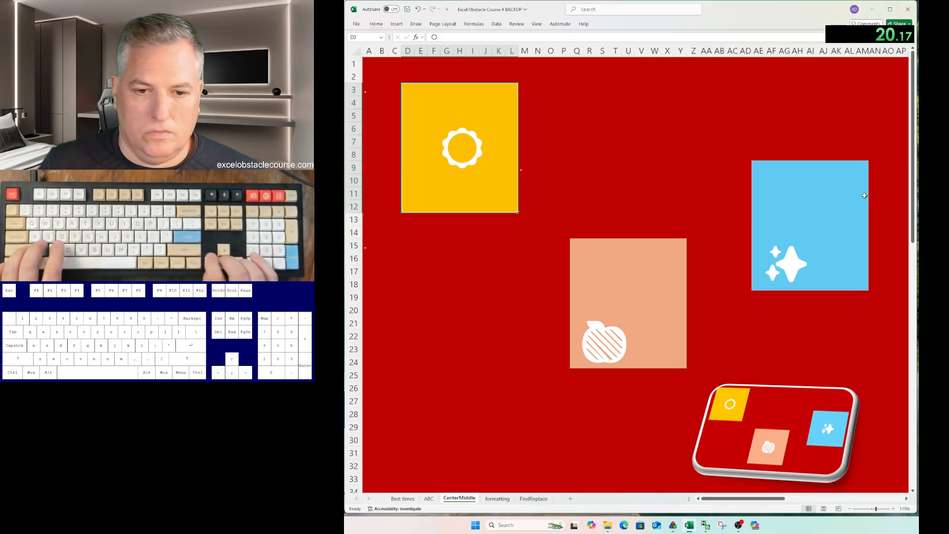
Center the sparkle icon in the blue merged block at AE9 both vertically and horizontally.
key("ctrl+Right")
key("ctrl+Right")
key("alt+h")
key("a")
key("m")
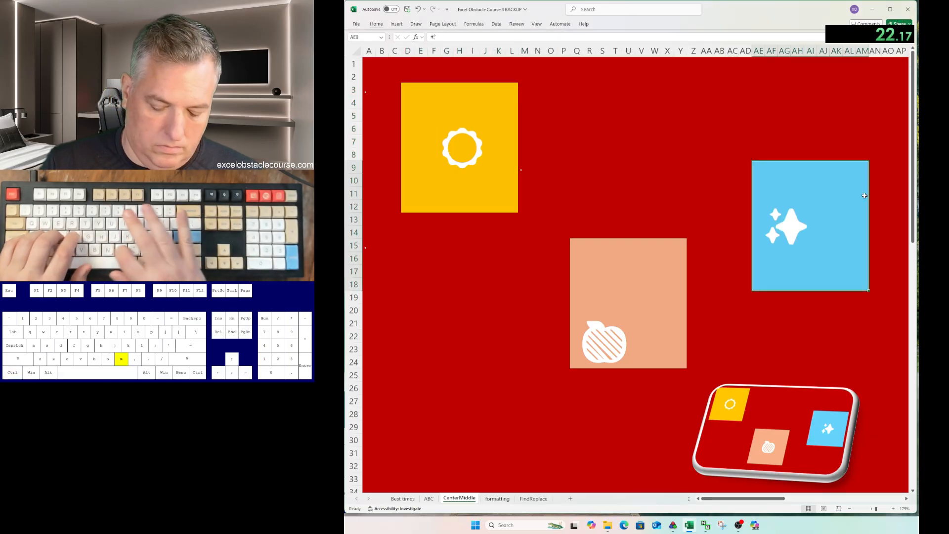
key("alt+h")
key("a")
key("c")
Center the fruit icon in the orange merged block at Q15 both vertically and horizontally.
key("ctrl+Left")
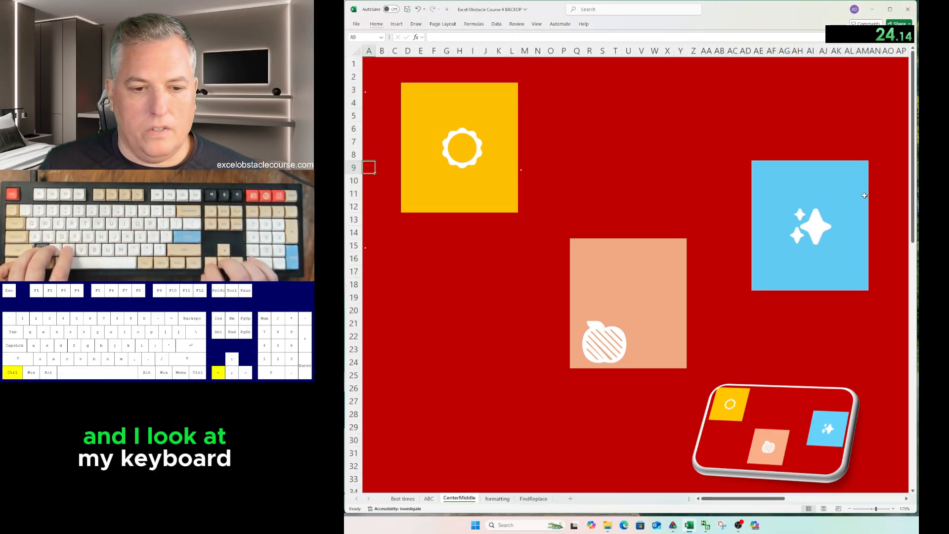
key("ctrl+Down")
key("ctrl+Right")
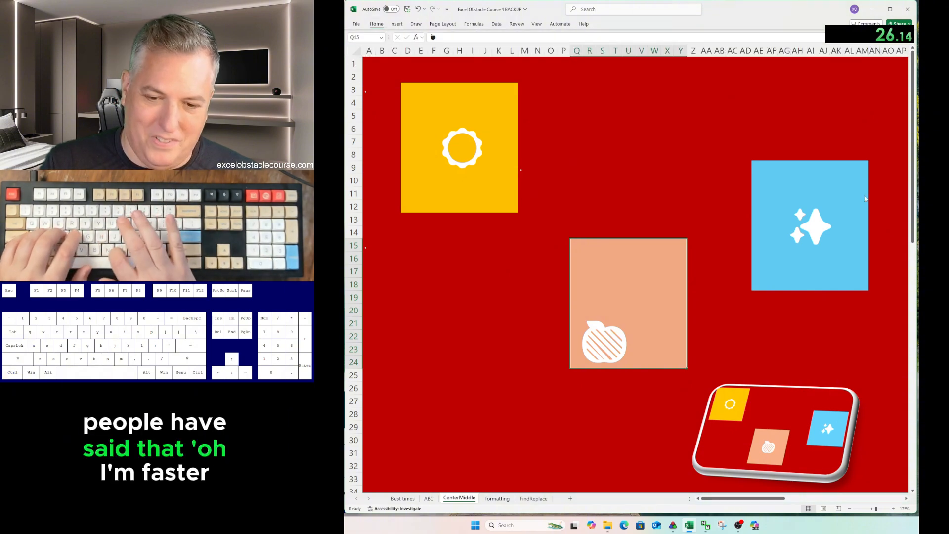
key("ctrl+1")
key("Return")
key("alt+h")
key("a")
key("m")
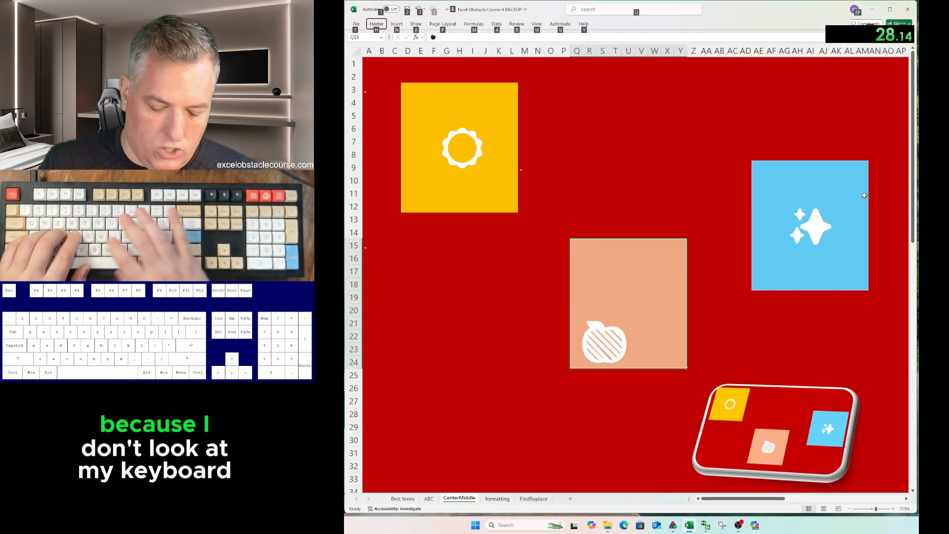
key("alt+h")
key("a")
key("c")
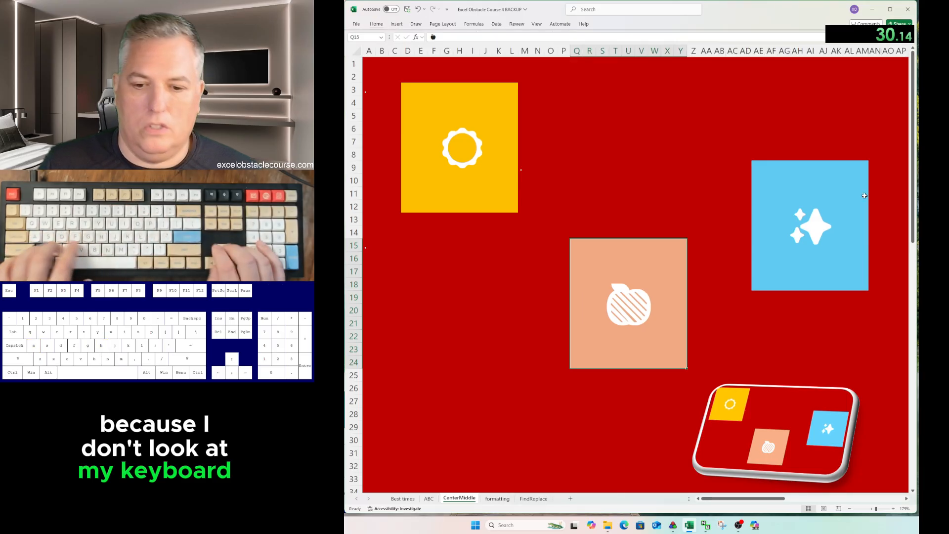
On the formatting sheet, apply the Heading 1 cell style to the Heading 1 column, B8:B25.
key("ctrl+Page_Down")
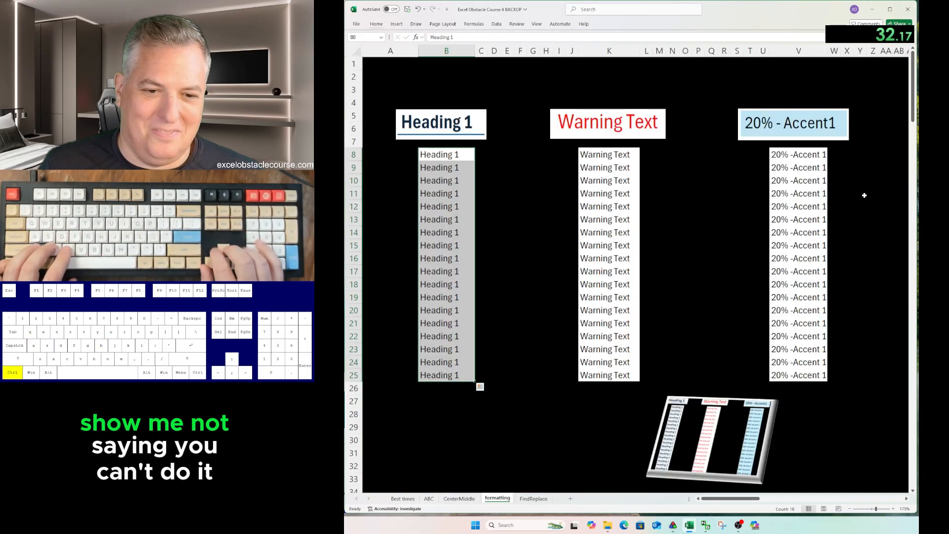
key("ctrl+shift+Down")
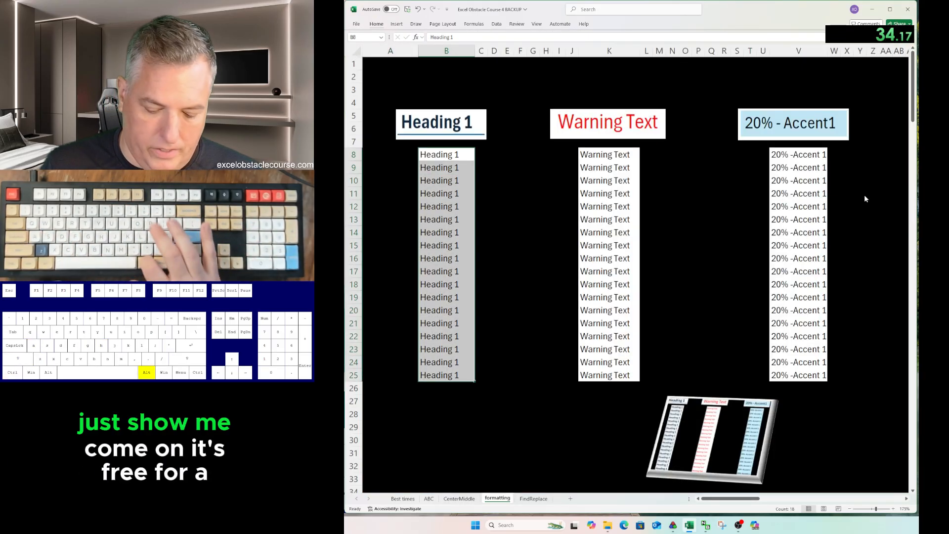
key("alt+h")
key("j")
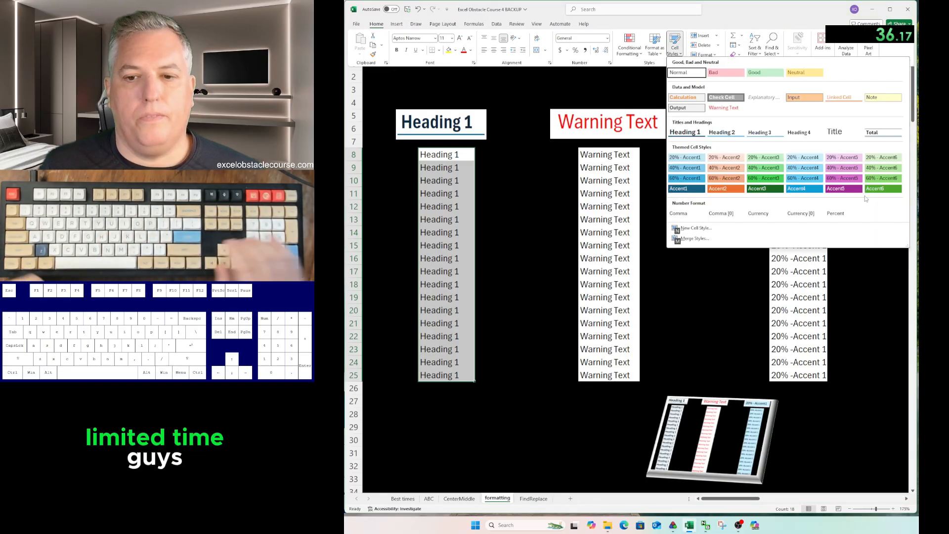
key("Down")
key("Down")
key("Down")
key("Return")
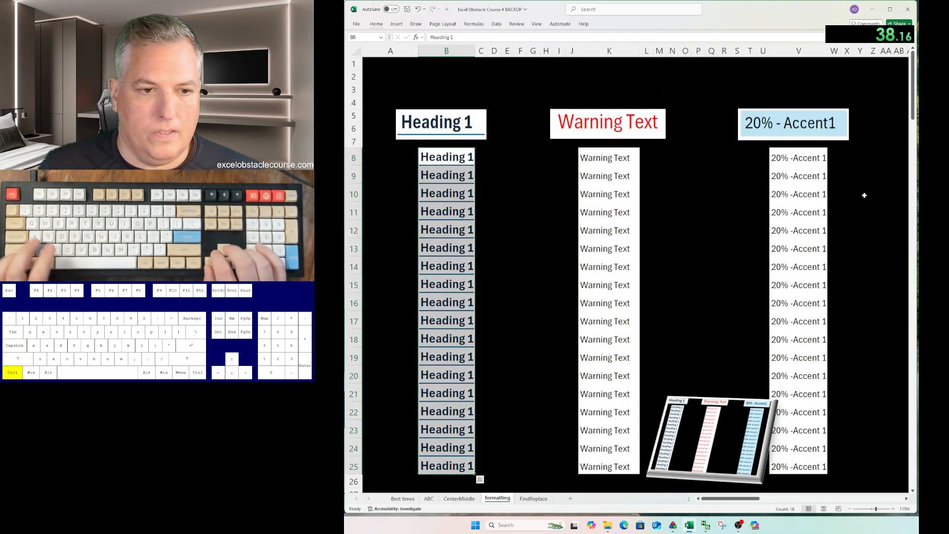
Apply the Warning Text cell style to the Warning Text column, K8:K25.
key("ctrl+Right")
key("ctrl+shift+Down")
key("alt+h")
key("j")
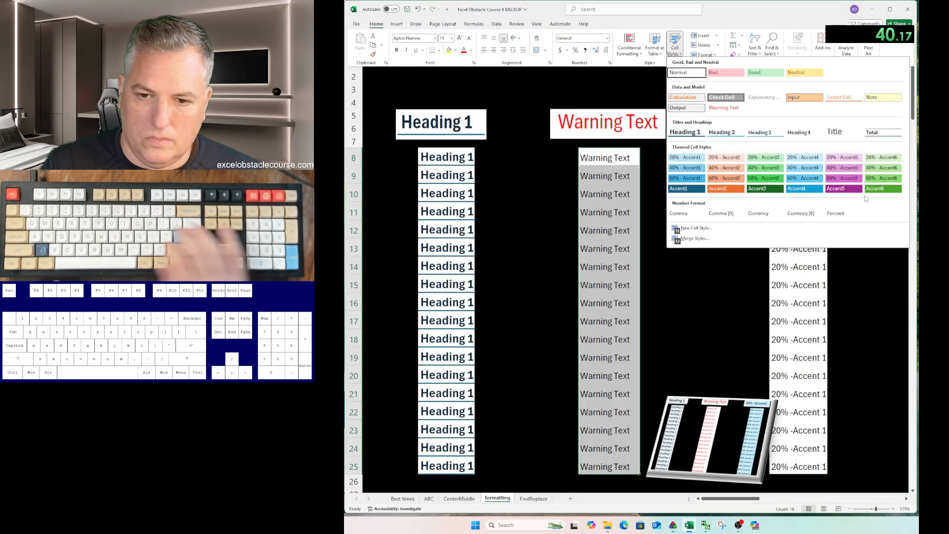
key("Down")
key("Down")
key("Right")
key("Return")
Apply the 20% - Accent1 cell style to the 20% - Accent 1 column, V8:V25.
key("ctrl+Right")
key("ctrl+shift+Down")
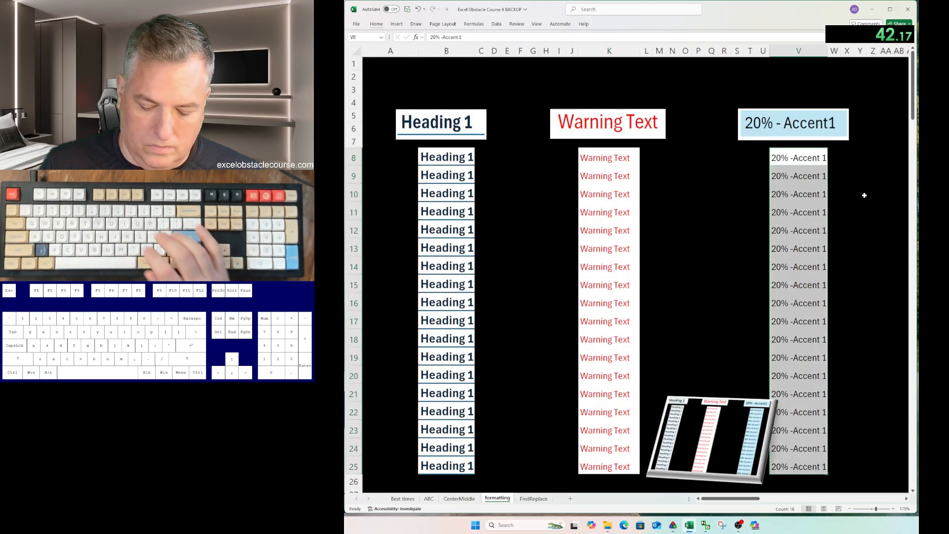
key("alt+h")
key("j")
key("Down")
key("Down")
key("Down")
key("Down")
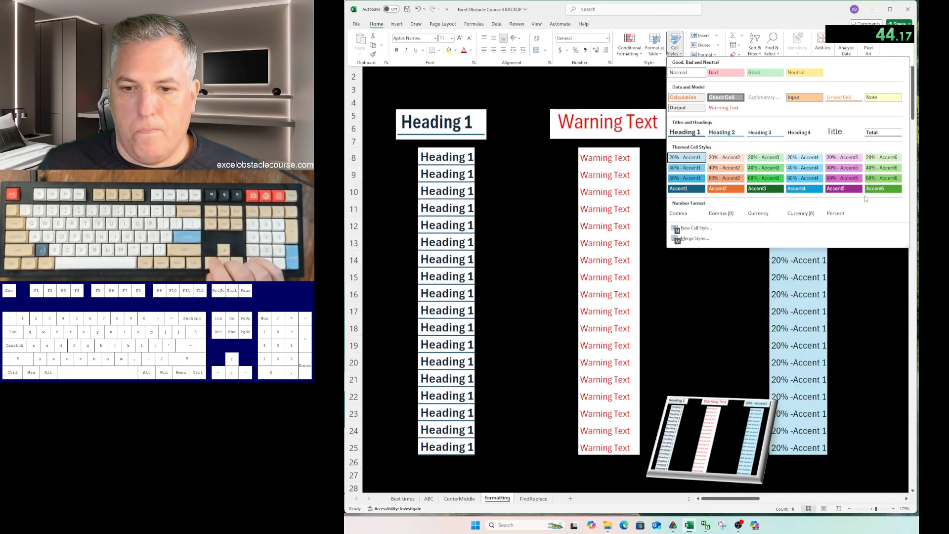
key("Return")
On the FindReplace sheet, replace all occurrences of Customer with Client in B4:G30 and turn off bold for the table.
key("ctrl+Page_Down")
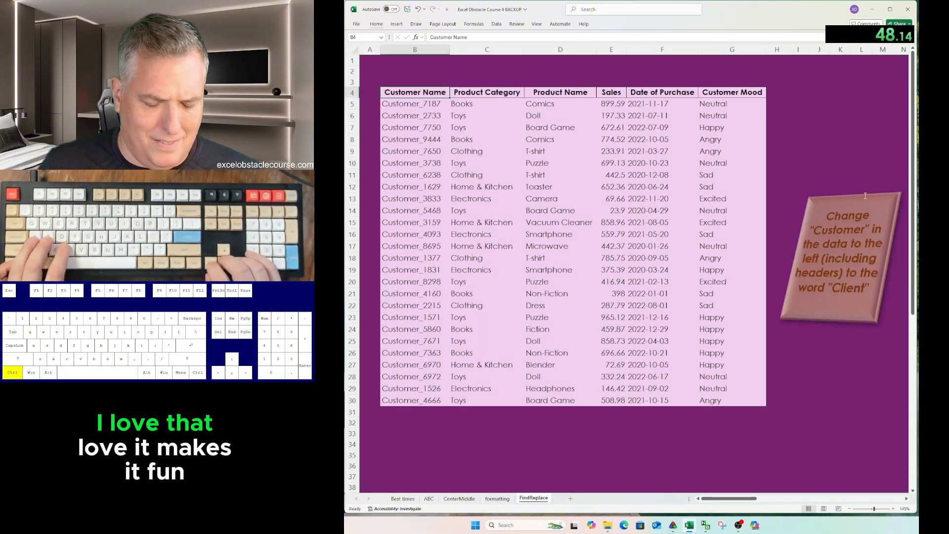
key("ctrl+a")
key("ctrl+h")
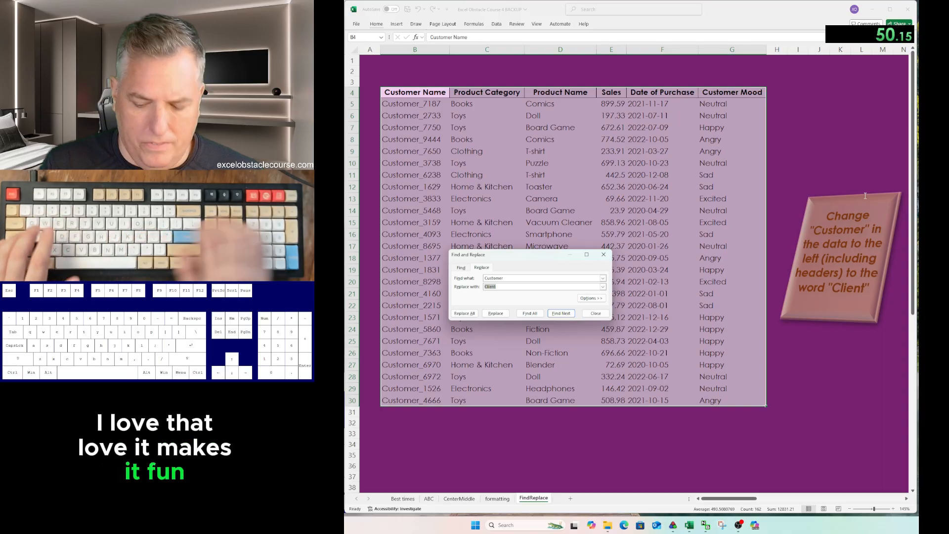
key("shift+Tab")
type("Customer")
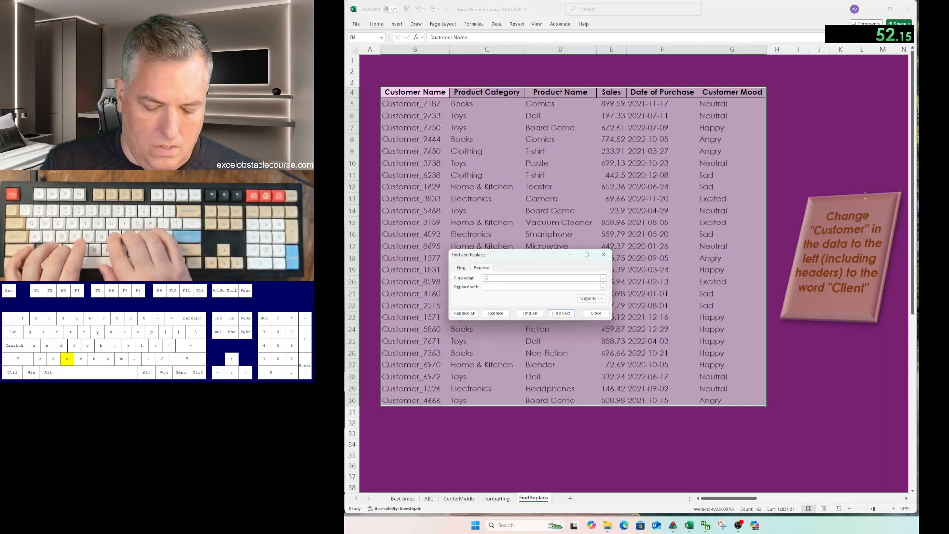
key("Tab")
type("Client")
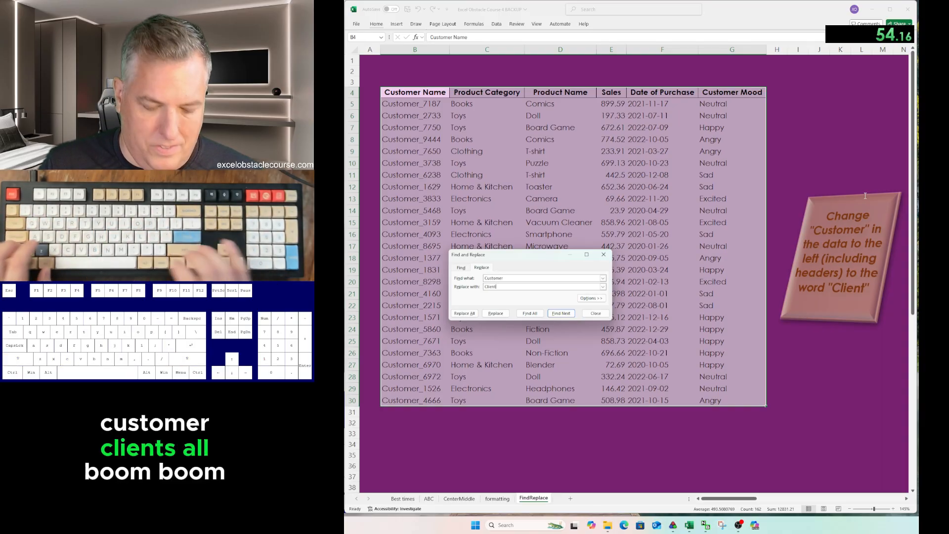
key("alt+a")
key("Return")
key("Escape")
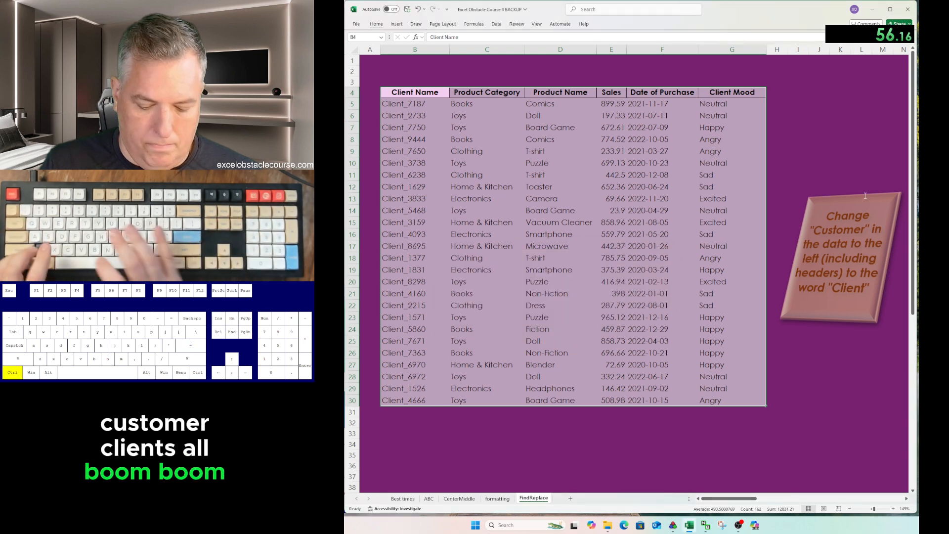
key("ctrl+b")
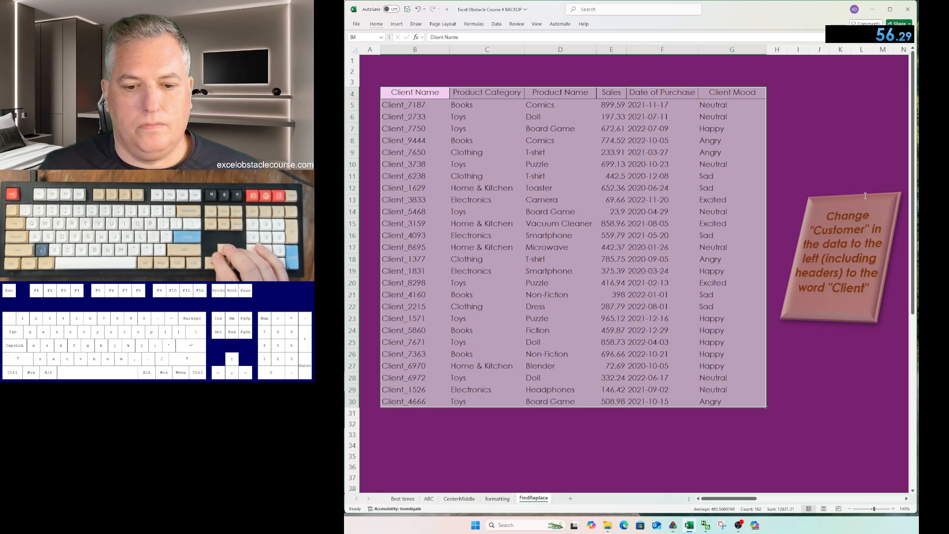
Undo the run's edits to reset the course sheets, including CenterMiddle and ABC, to their starting state.
key("ctrl+Page_Up")
key("ctrl+Page_Up")
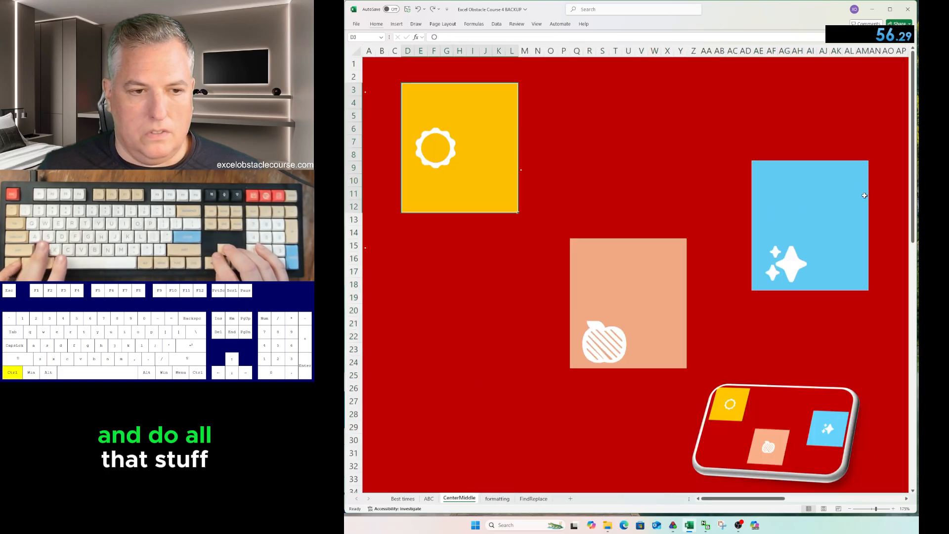
key("ctrl+c")
key("ctrl+Page_Up")
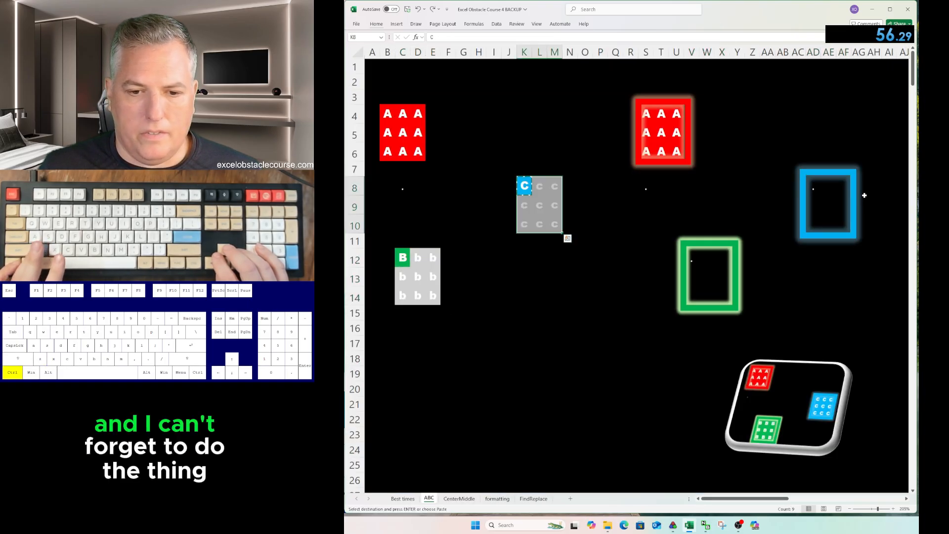
key("Home")
key("Right")
key("Return")
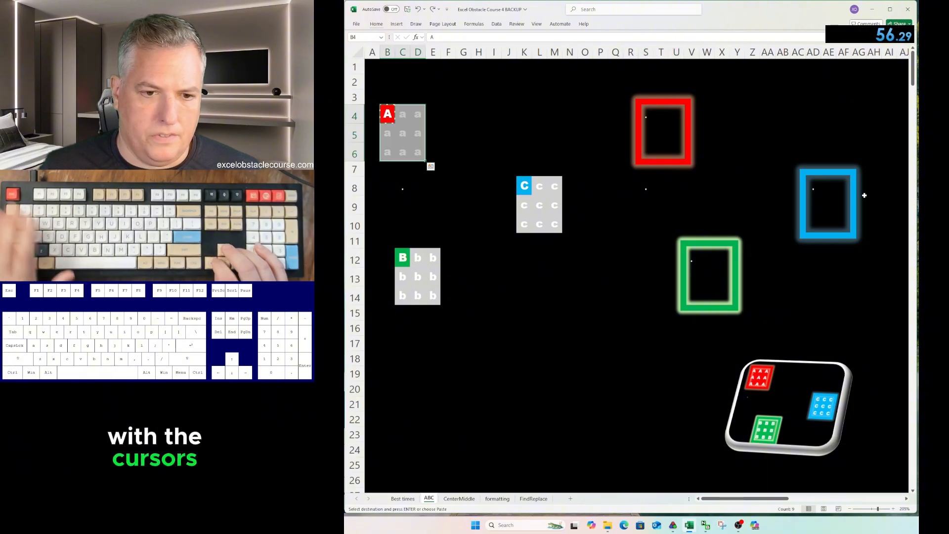
On the Best times sheet, enter 0:56.29 in B6 as the time for try 4.
key("ctrl+Page_Up")
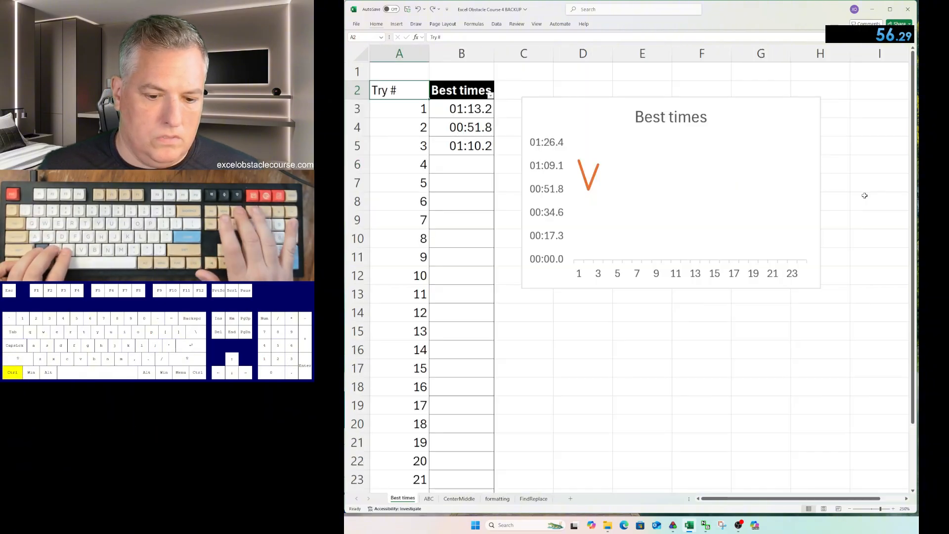
key("Down")
key("Down")
key("Down")
key("Right")
key("Down")
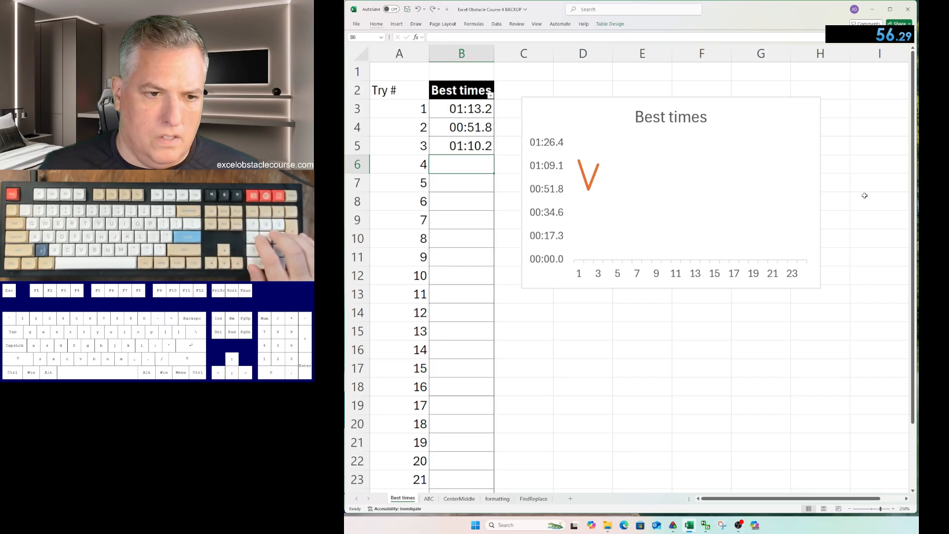
type("56")
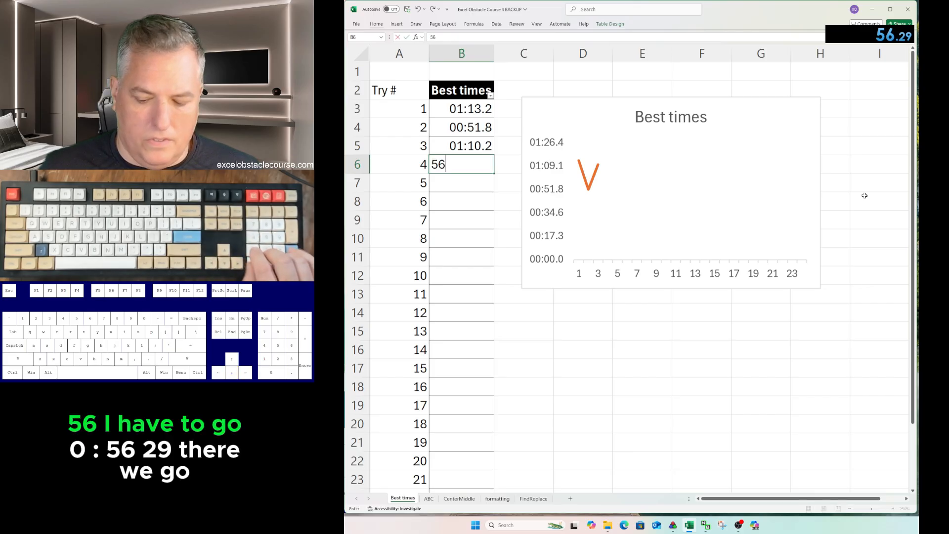
key("BackSpace")
key("BackSpace")
type("0:")
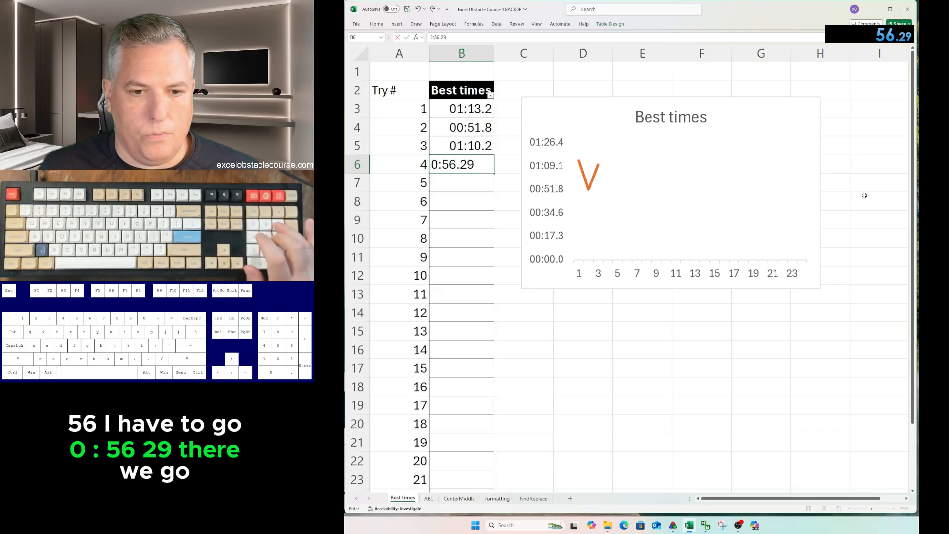
type("56.29")
key("Return")
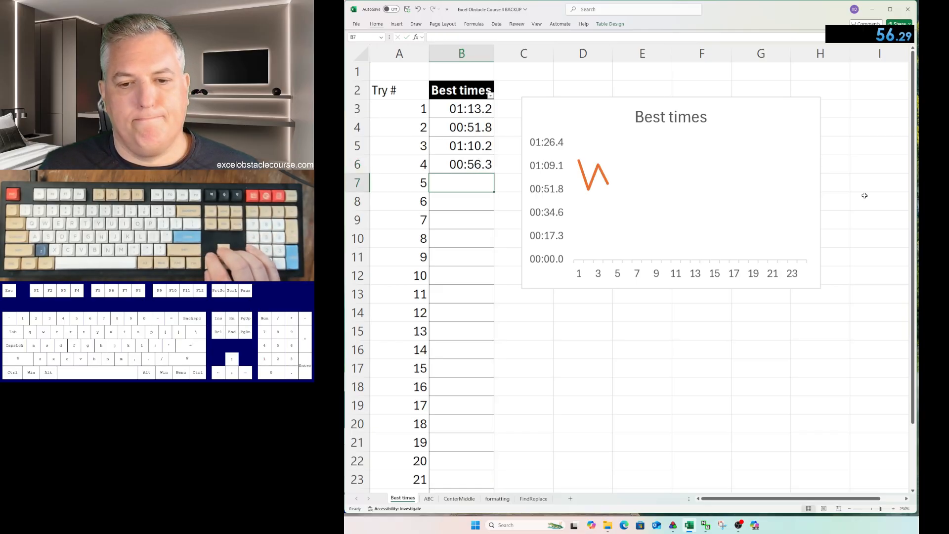
Delete the time for try 2 in B4 and move the times in B5:B6 up one row.
key("Up")
key("Up")
key("Up")
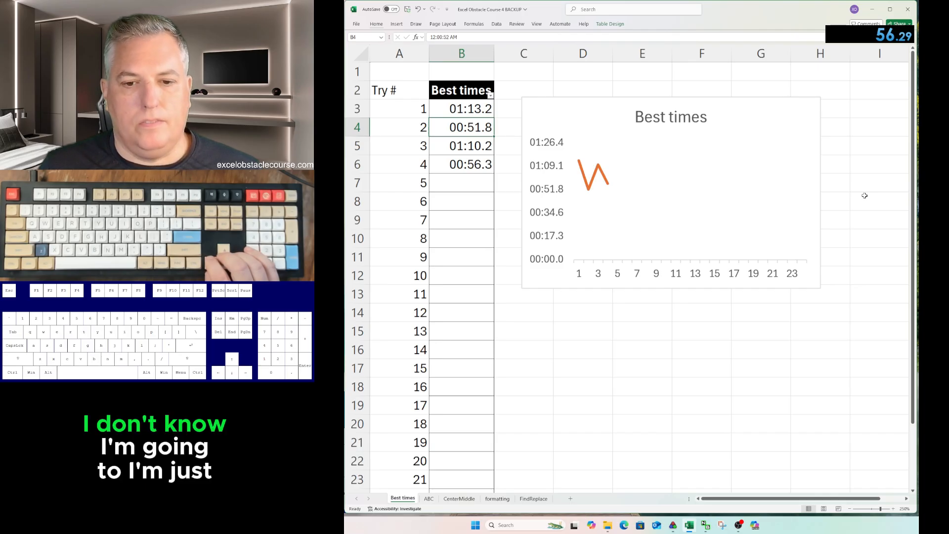
key("Delete")
key("Down")
key("shift+Down")
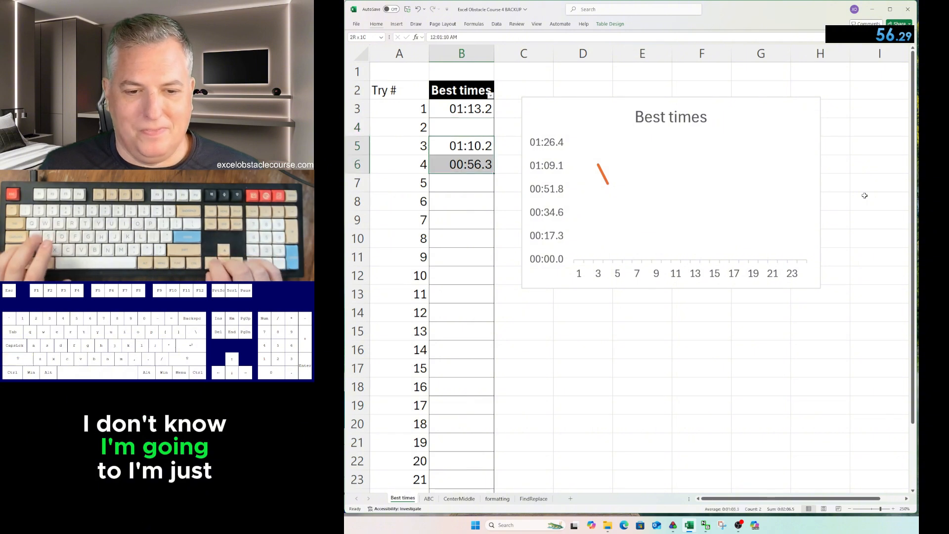
key("ctrl+x")
key("Up")
key("ctrl+v")
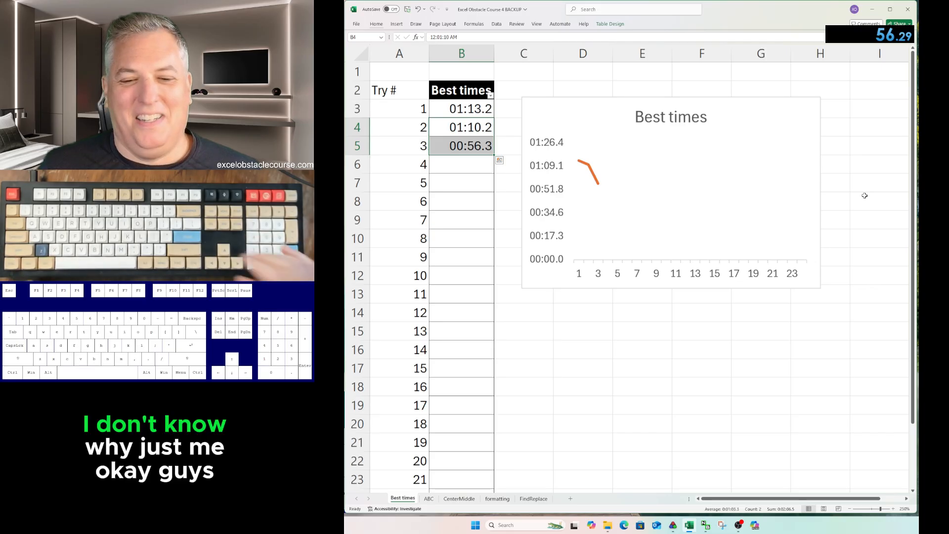
key("Down")
key("Down")
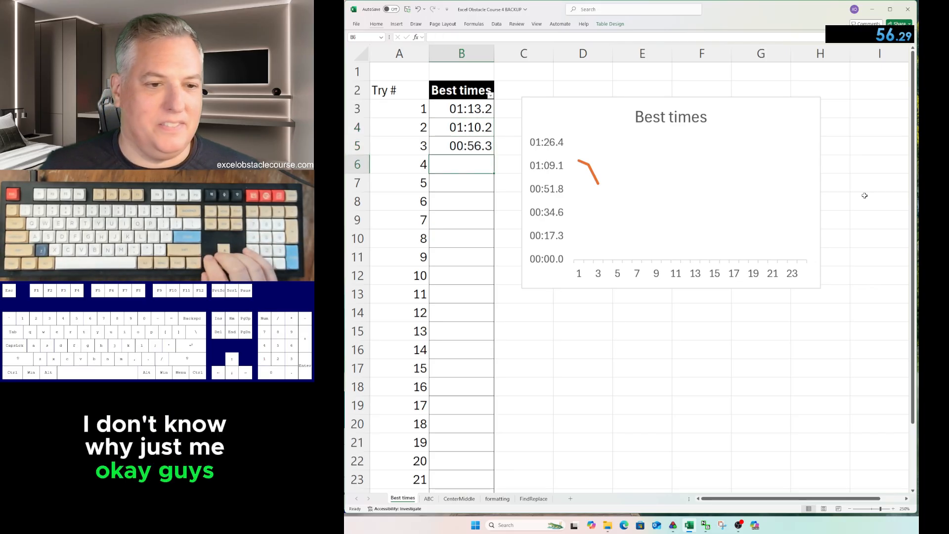
key("Down")
key("Up")
key("Up")
key("Up")
key("Up")
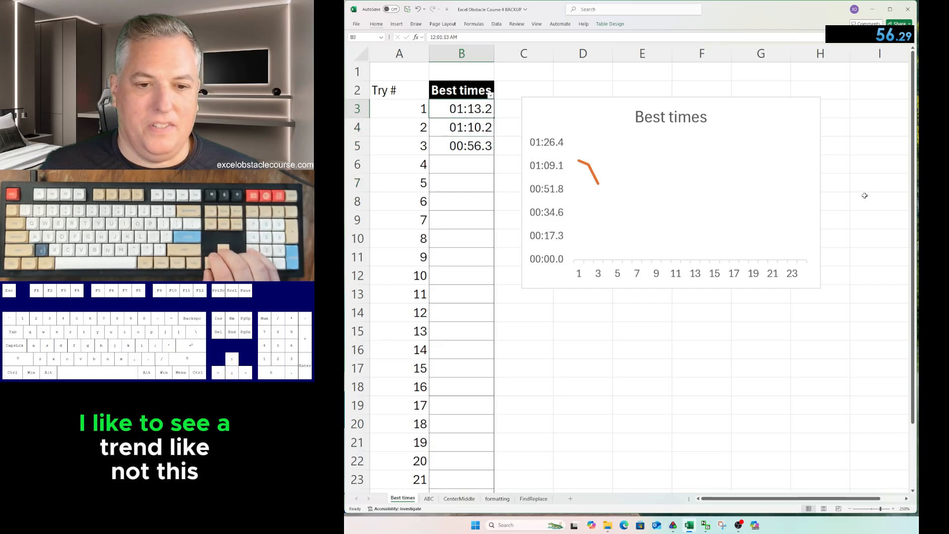
key("Down")
key("Down")
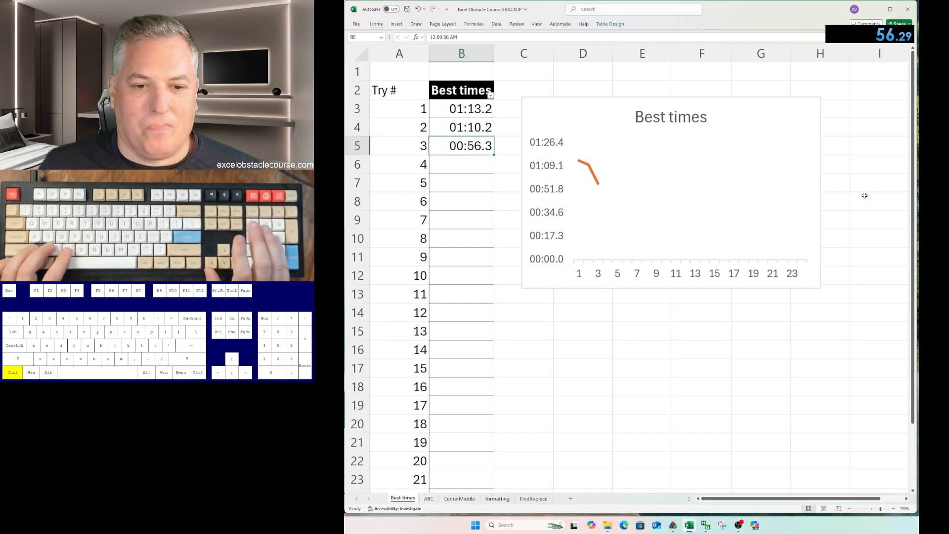
Reset the selection on the formatting sheet to cell B8 and return to the ABC sheet.
key("ctrl+Page_Down")
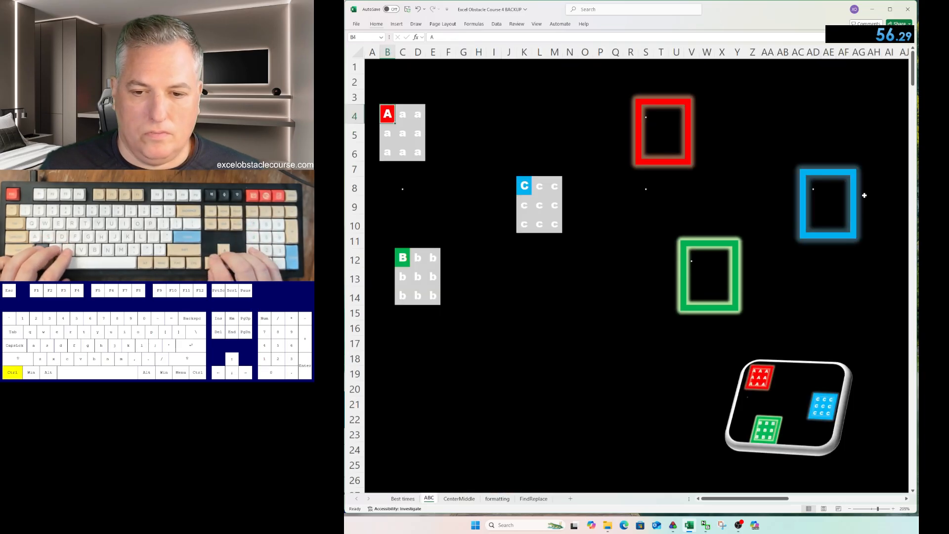
key("ctrl+Page_Down")
key("ctrl+Page_Down")
key("ctrl+Home")
key("Right")
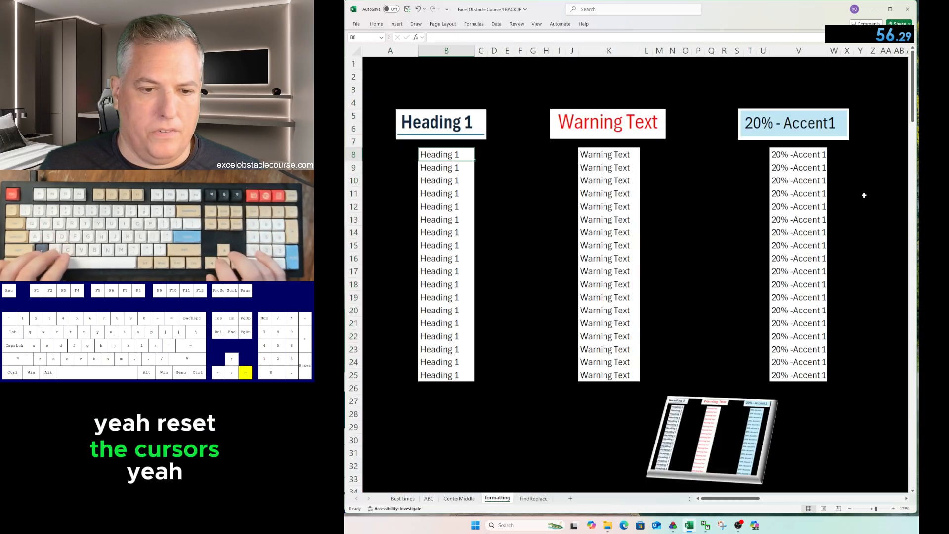
key("ctrl+Page_Down")
key("ctrl+Page_Up")
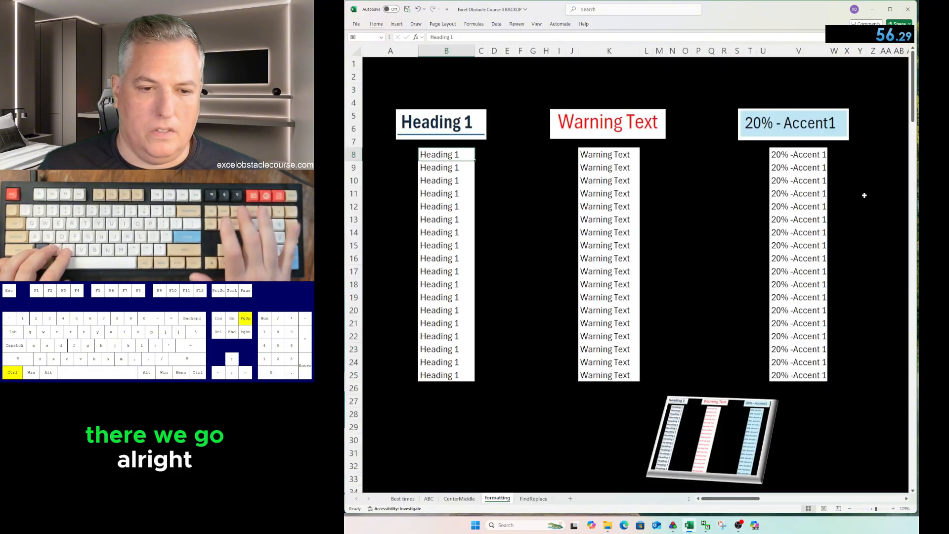
key("ctrl+Page_Up")
key("ctrl+Page_Up")
key("ctrl+Page_Up")
key("ctrl+Page_Down")
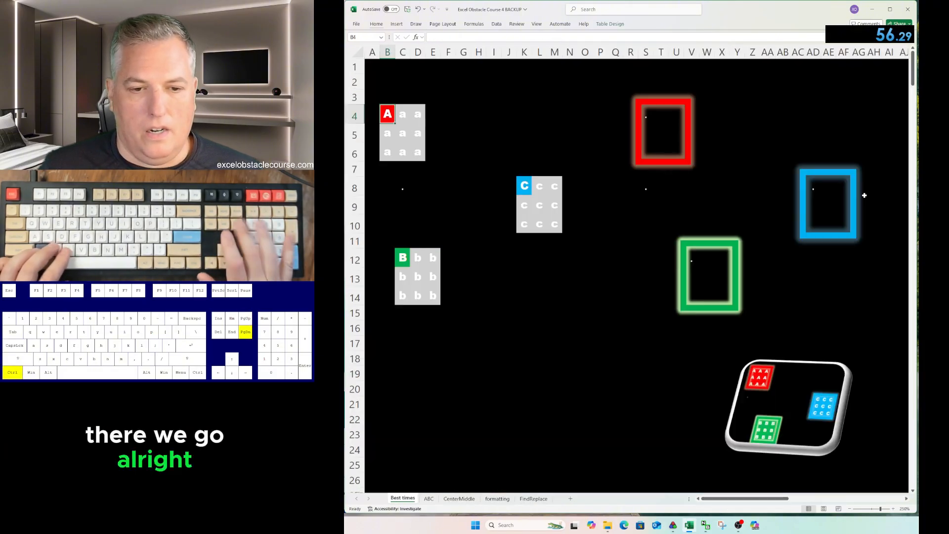
Fill B4:D6 with the formatted A cell and copy the block into the red frame.
key("ctrl+a")
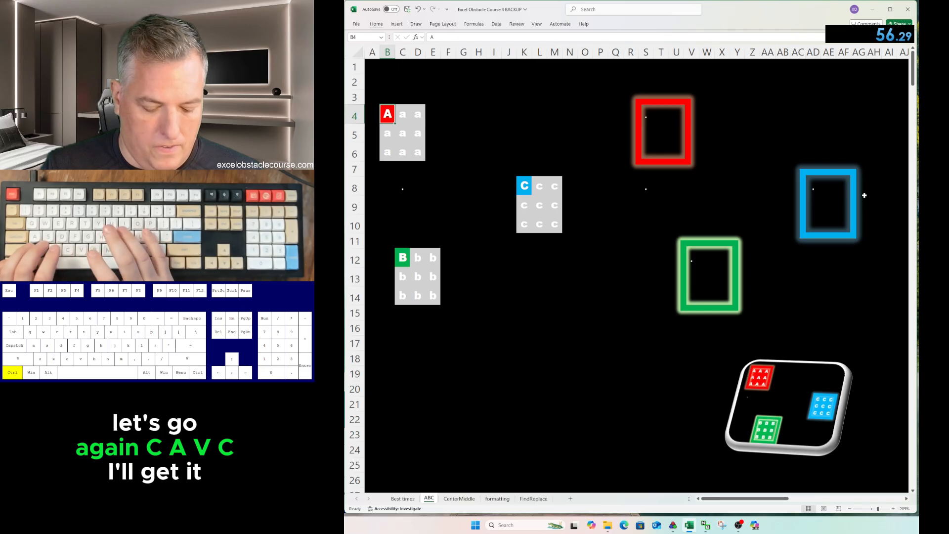
key("ctrl+c")
key("ctrl+v")
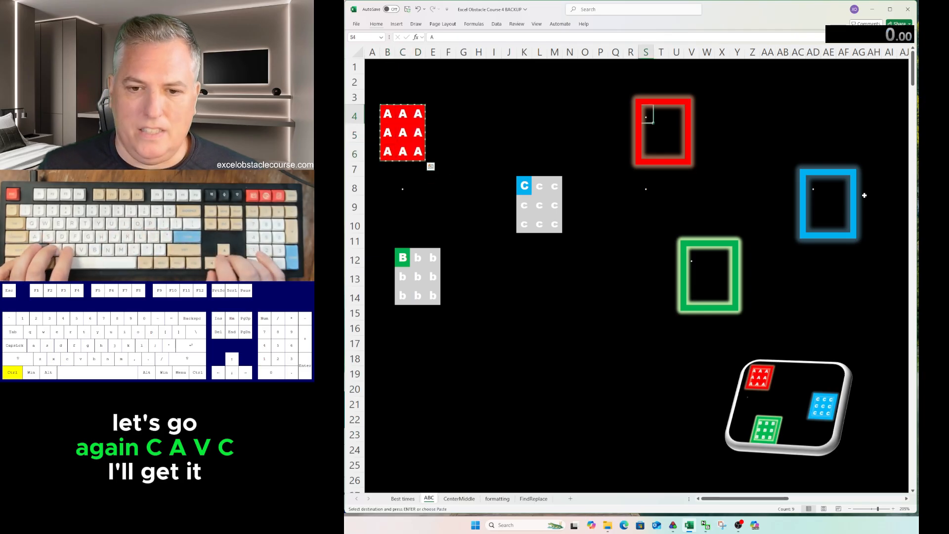
key("ctrl+Right")
key("ctrl+v")
Fill K8:M10 with the formatted C cell and copy the block into the blue frame.
key("ctrl+Down")
key("ctrl+Down")
key("ctrl+Left")
key("ctrl+Left")
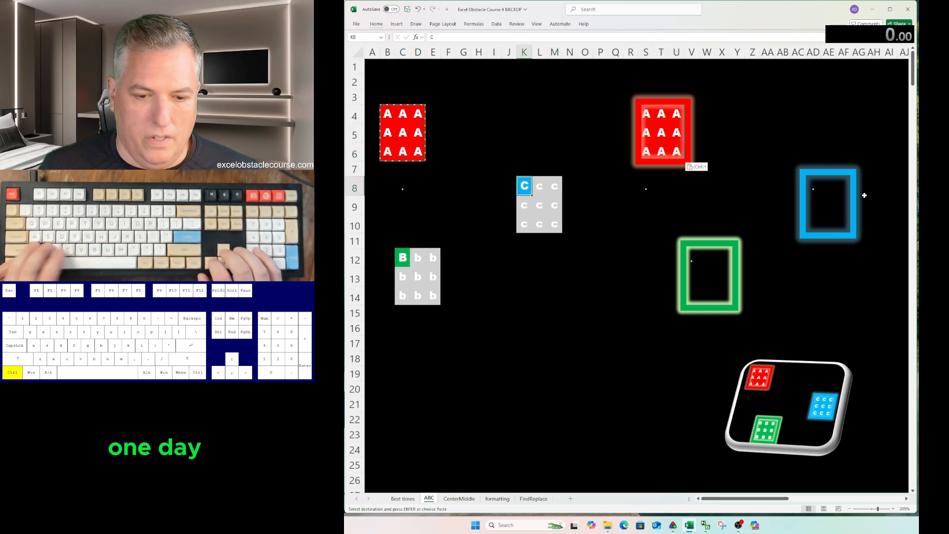
key("ctrl+a")
key("ctrl+c")
key("ctrl+v")
key("ctrl+Right")
key("ctrl+Right")
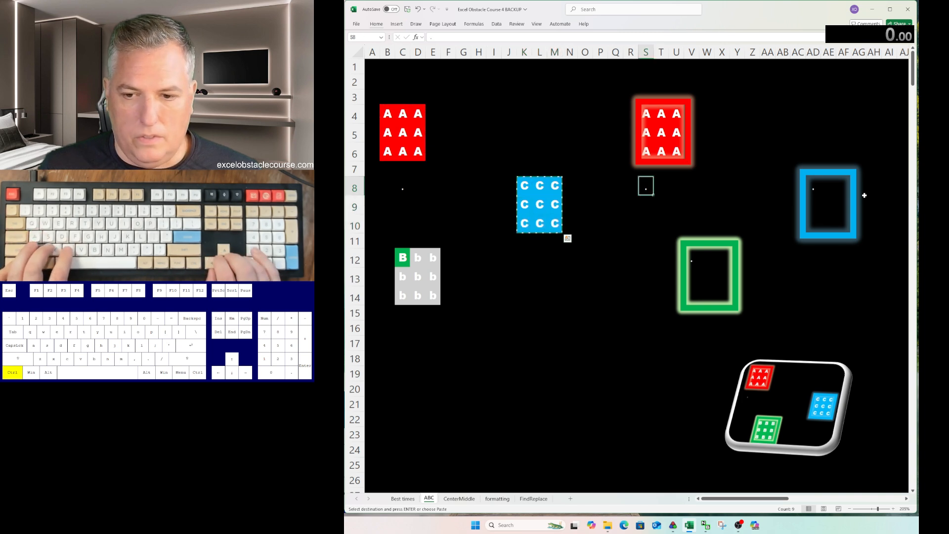
key("ctrl+Right")
key("ctrl+v")
Fill C12:E14 with the formatted B cell and copy the block into the green frame.
key("ctrl+Left")
key("ctrl+Left")
key("ctrl+Left")
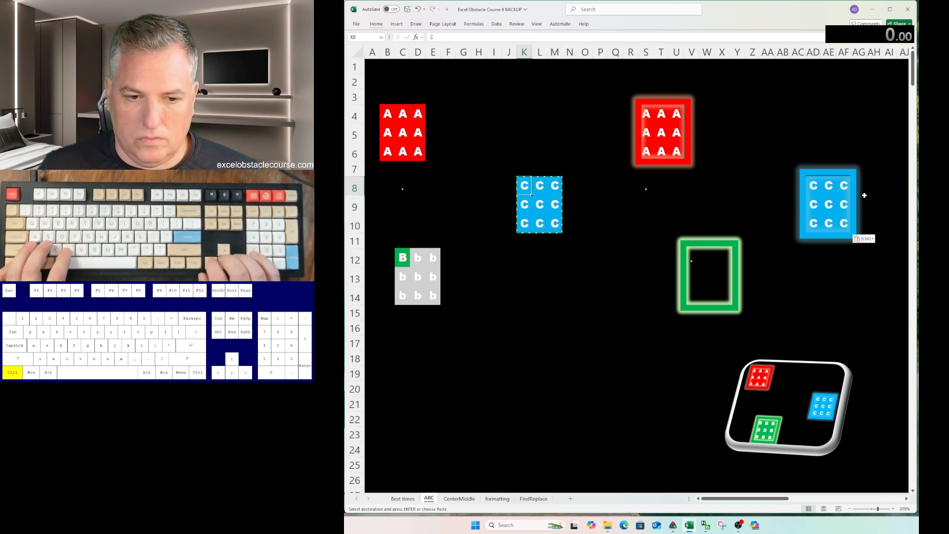
key("ctrl+Down")
key("ctrl+v")
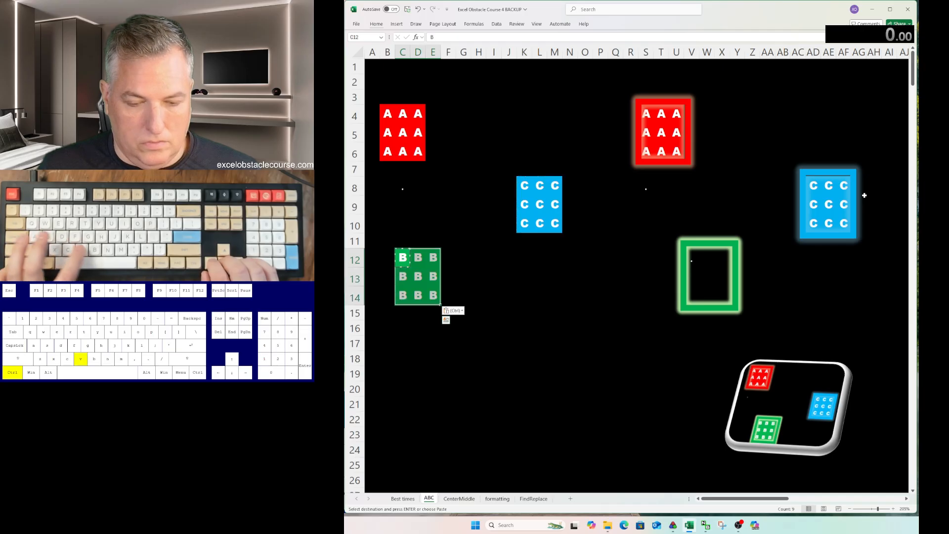
key("ctrl+Right")
key("ctrl+Right")
key("ctrl+v")
On the CenterMiddle sheet, align the icon in the yellow merged cell to the middle and center.
key("ctrl+Page_Down")
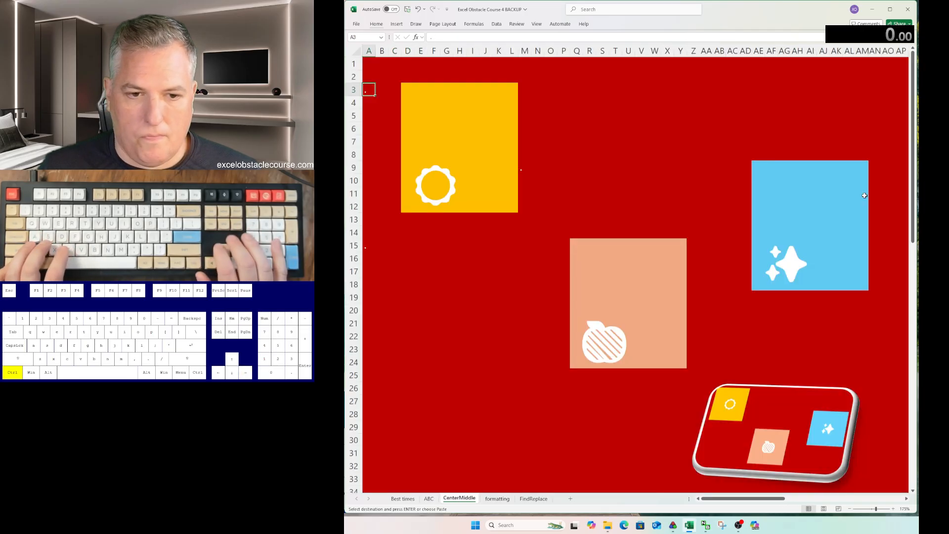
key("ctrl+Right")
key("alt")
key("h")
key("a")
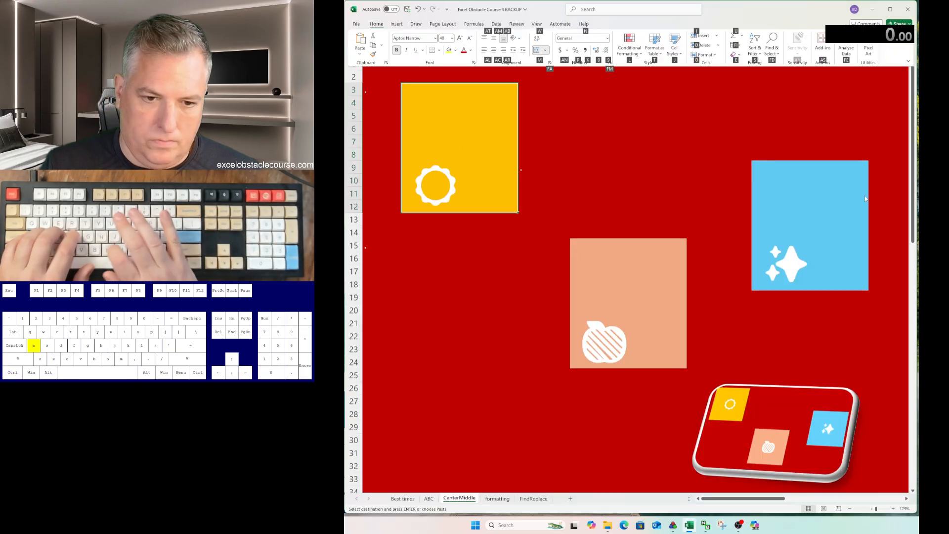
key("m")
key("alt")
key("h")
key("a")
key("c")
Align the sparkle icon in the blue merged cell to the middle and center.
key("ctrl+Right")
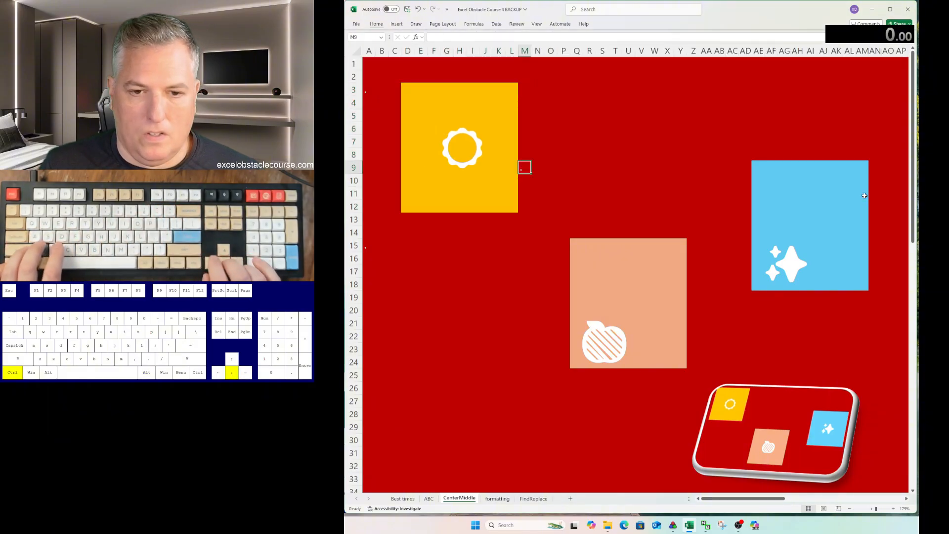
key("ctrl+Right")
key("alt")
key("h")
key("a")
key("m")
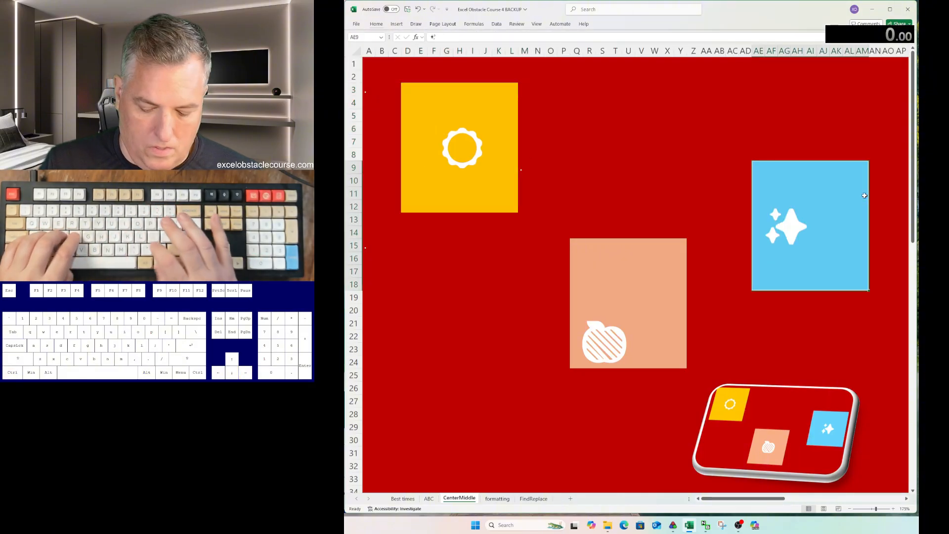
key("alt")
key("h")
key("a")
key("c")
Align the fruit icon in the peach merged cell to the middle and center.
key("ctrl+Left")
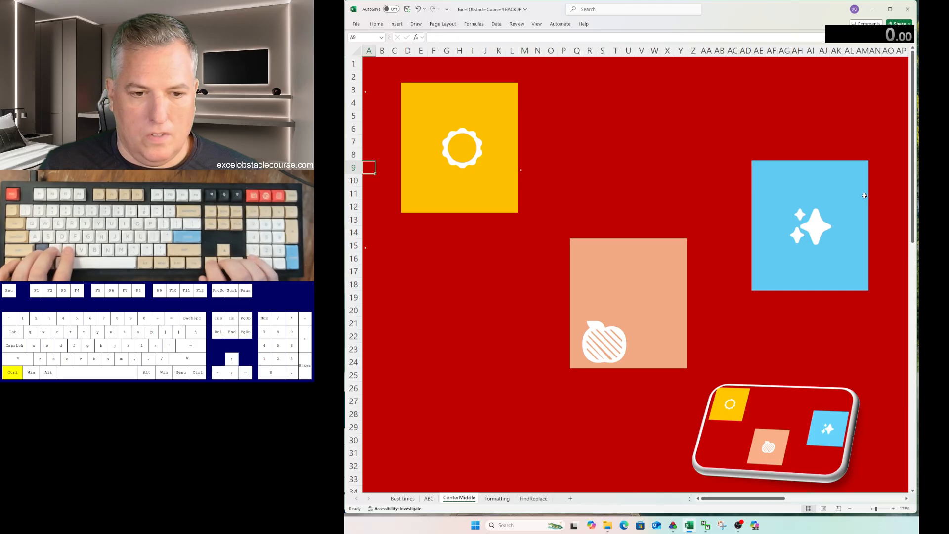
key("ctrl+Down")
key("ctrl+Right")
key("h")
key("a")
key("m")
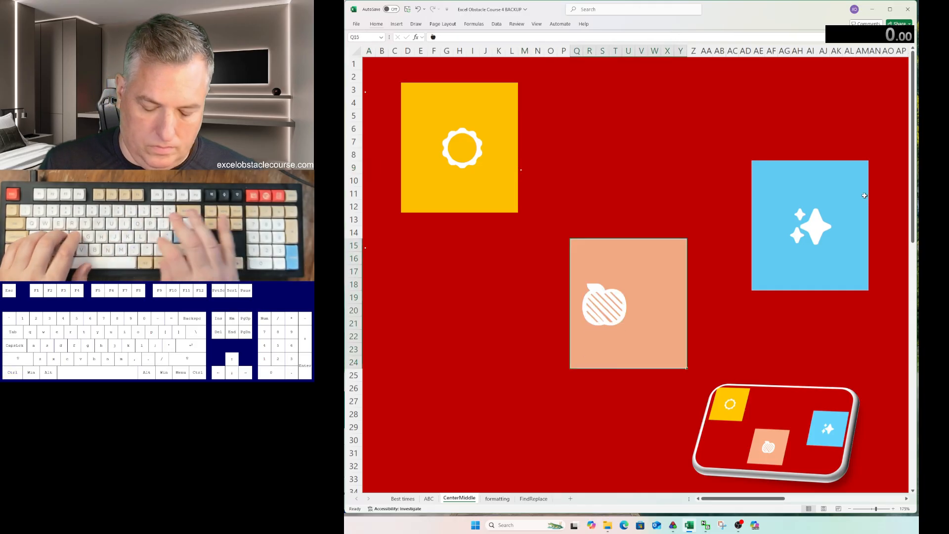
key("alt")
key("h")
key("a")
key("c")
On the formatting sheet, apply the Heading 1 cell style to B8:B25.
key("ctrl+Page_Down")
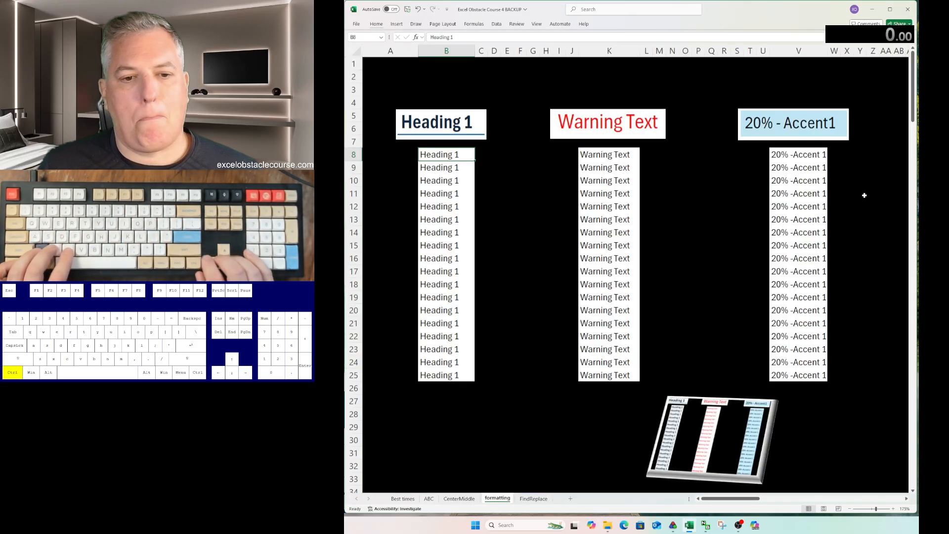
key("ctrl+shift+Down")
key("alt+h")
key("j")
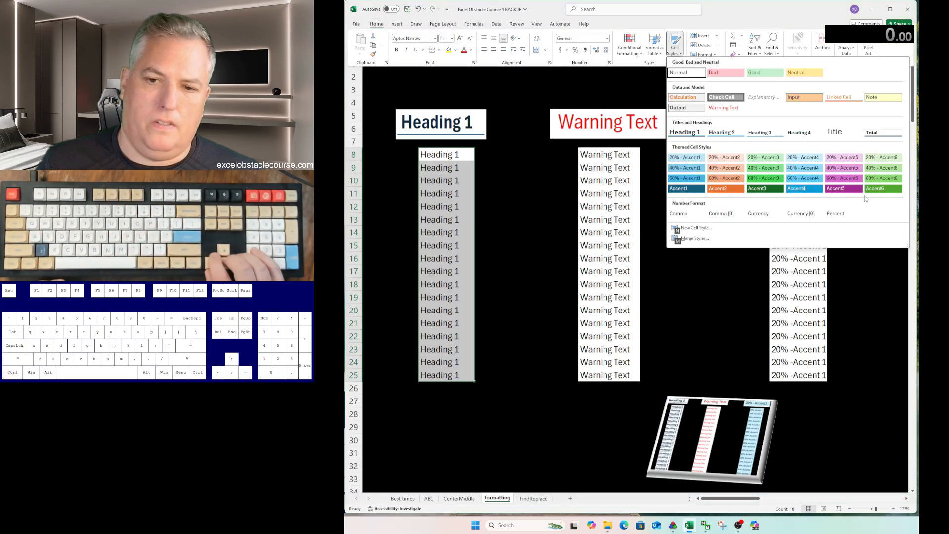
key("Down")
key("Down")
key("Return")
Apply the Warning Text cell style to K8:K25.
key("ctrl+Right")
key("ctrl+shift+Down")
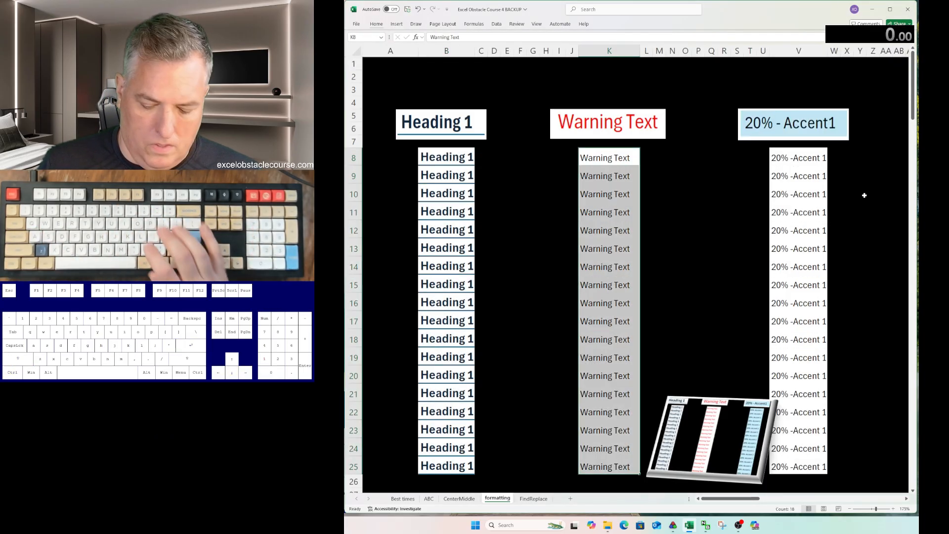
key("alt+h")
key("j")
key("Down")
key("Down")
key("Right")
key("Return")
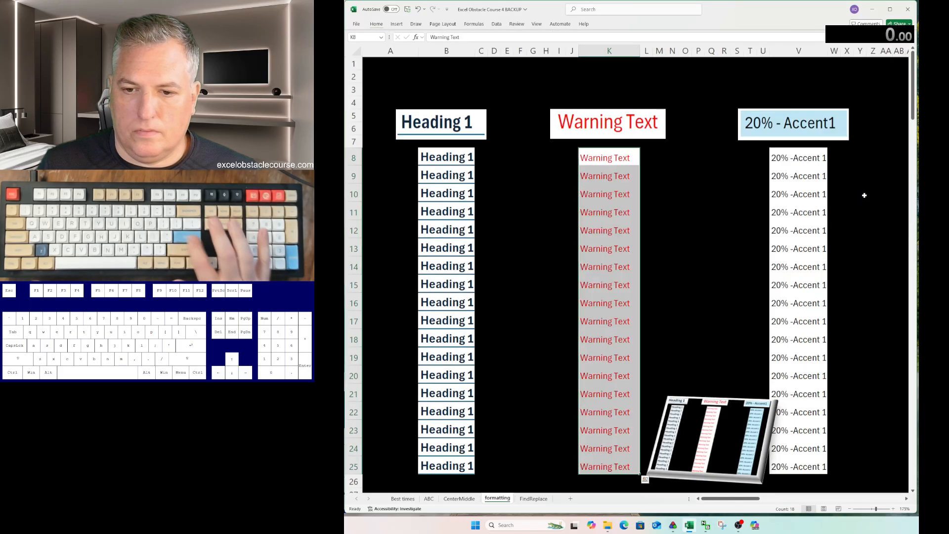
Apply the 20% - Accent1 cell style to V8:V25 and go to the FindReplace sheet.
key("ctrl+Right")
key("ctrl+shift+Down")
key("alt+h")
key("j")
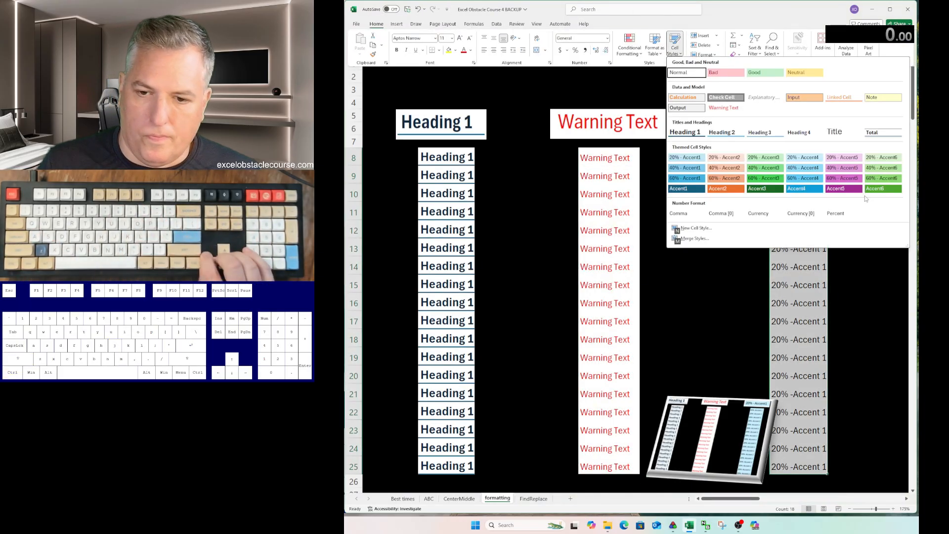
key("Down")
key("Down")
key("Down")
key("Return")
key("ctrl+Page_Down")
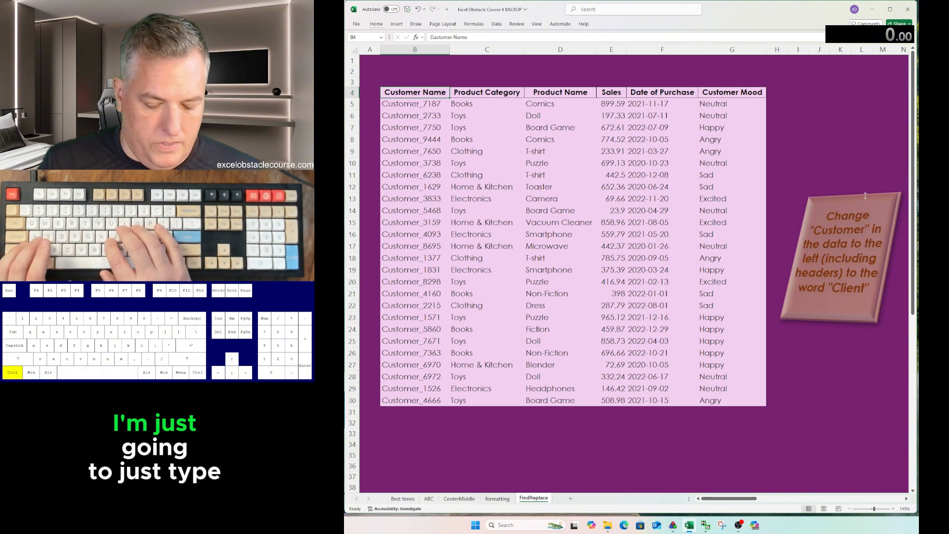
key("ctrl+h")
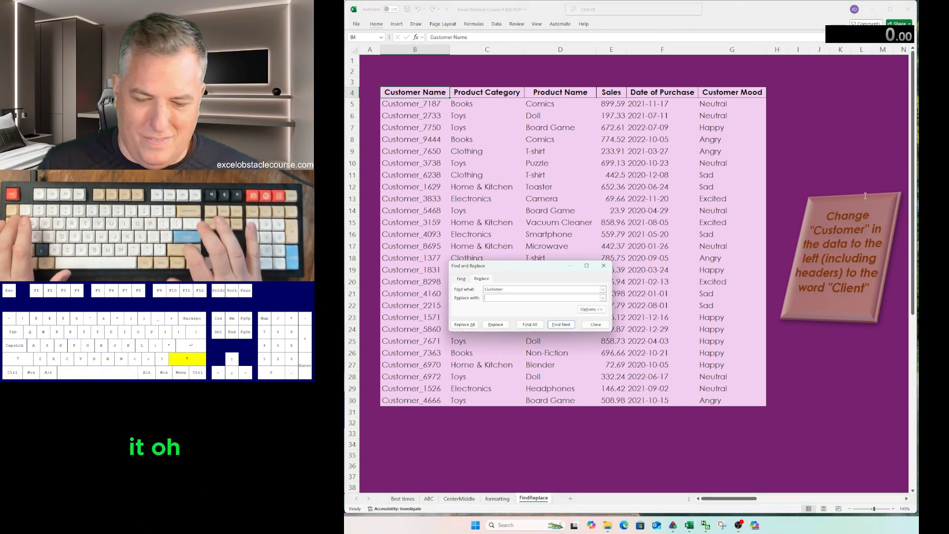
key("shift+Tab")
key("BackSpace")
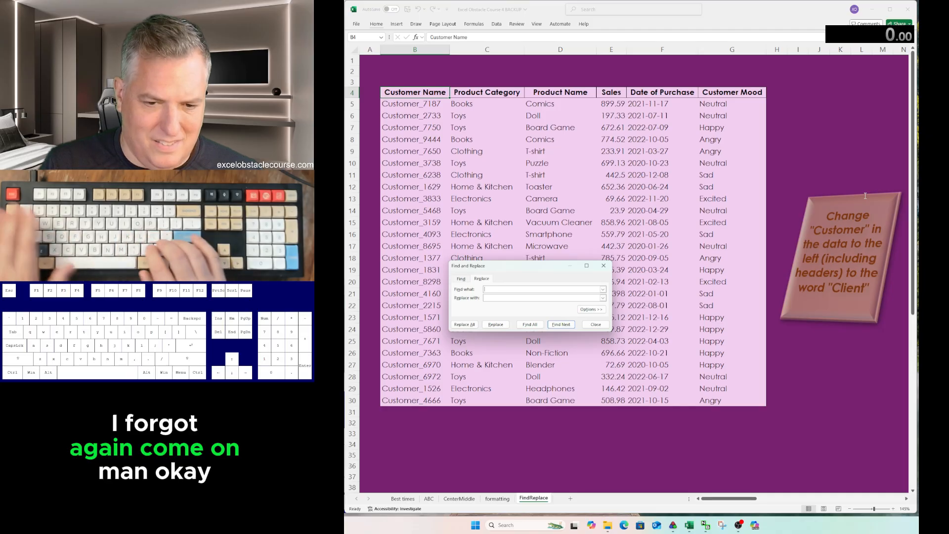
key("Escape")
Replace every "Customer" with "Client" in the table B4:G30 and toggle the table's bold formatting.
key("ctrl+a")
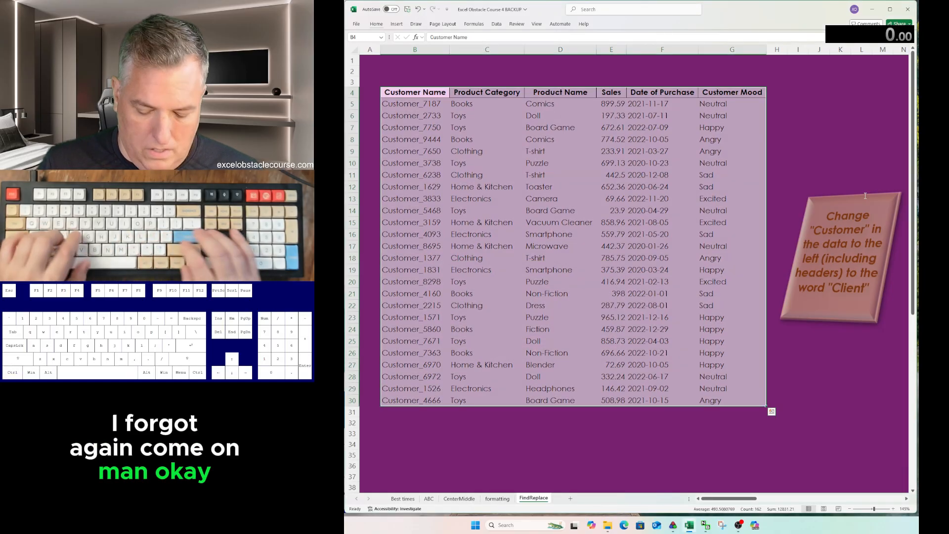
key("ctrl+h")
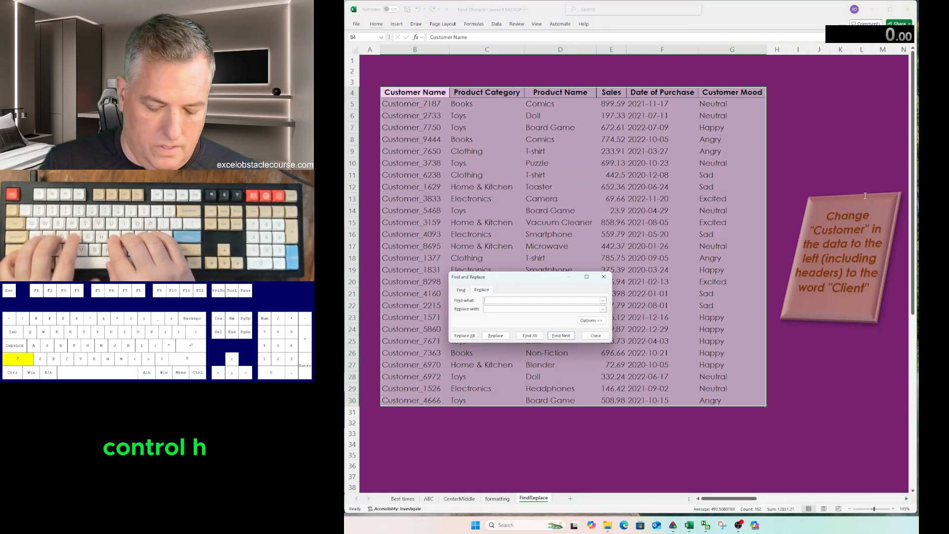
type("Customer")
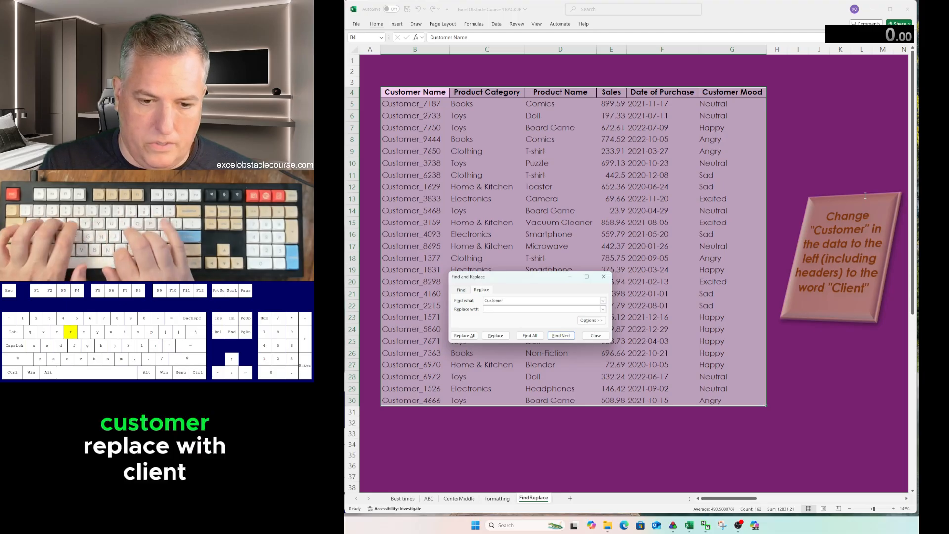
key("Tab")
type("Clie")
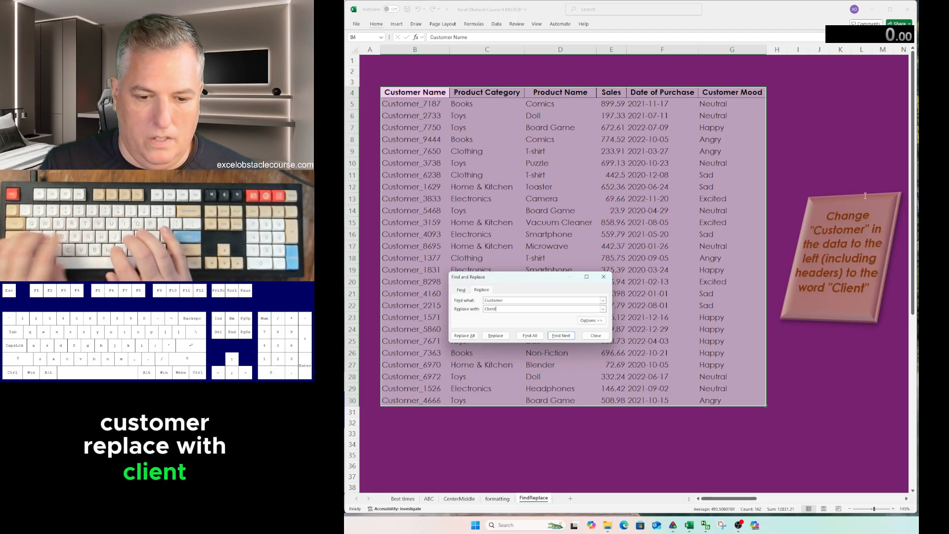
type("nt")
key("alt+a")
key("Return")
key("Escape")
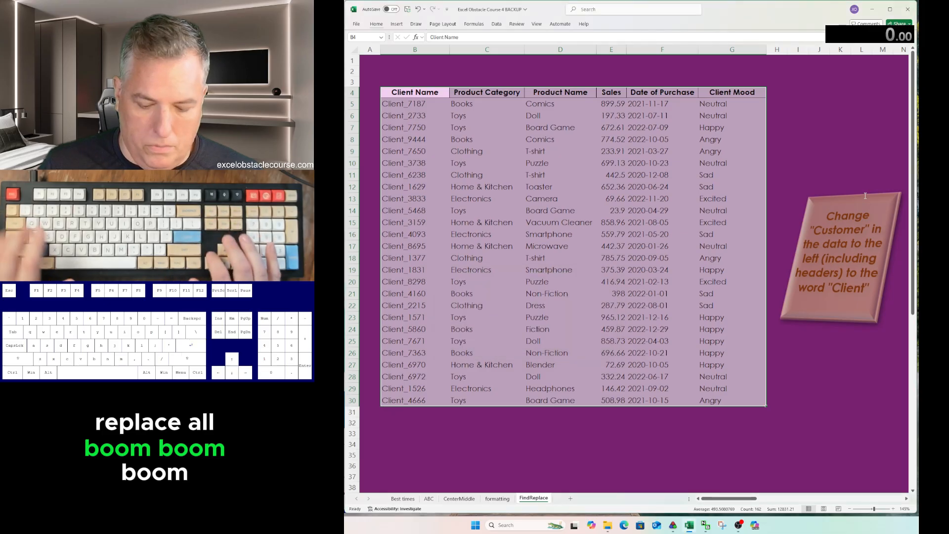
key("ctrl+b")
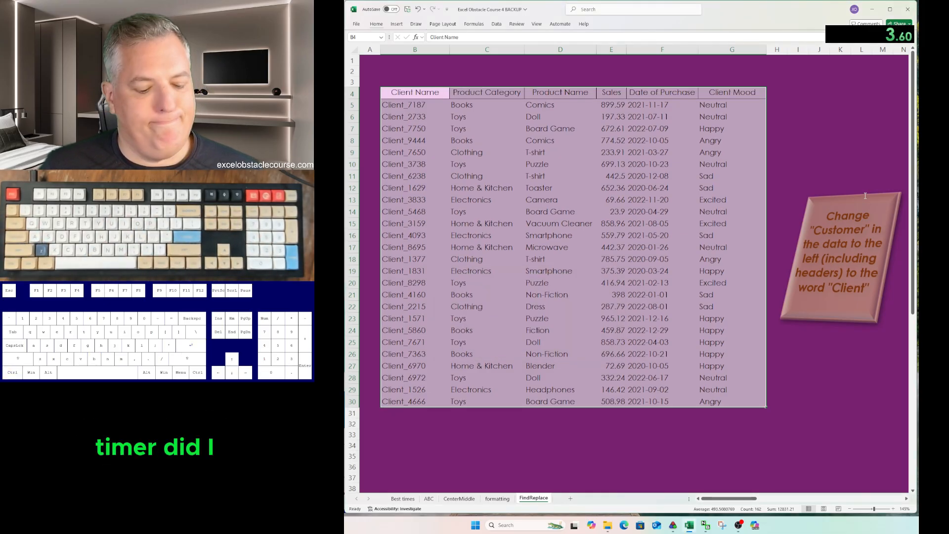
Undo all edits of this run across the sheets, back to the unfilled letter blocks on the ABC sheet, and select cell B4.
key("ctrl+z")
key("ctrl+z")
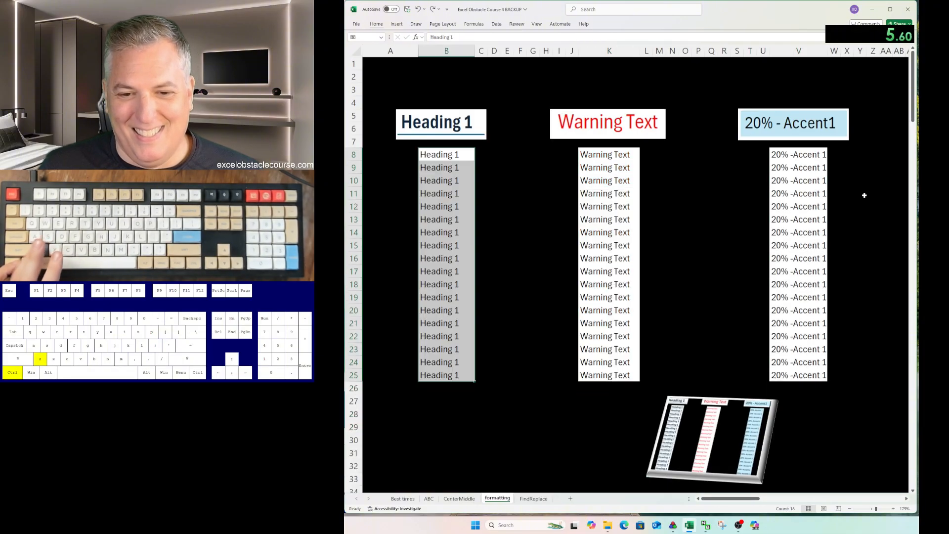
key("ctrl+z")
key("ctrl+z")
key("ctrl+z")
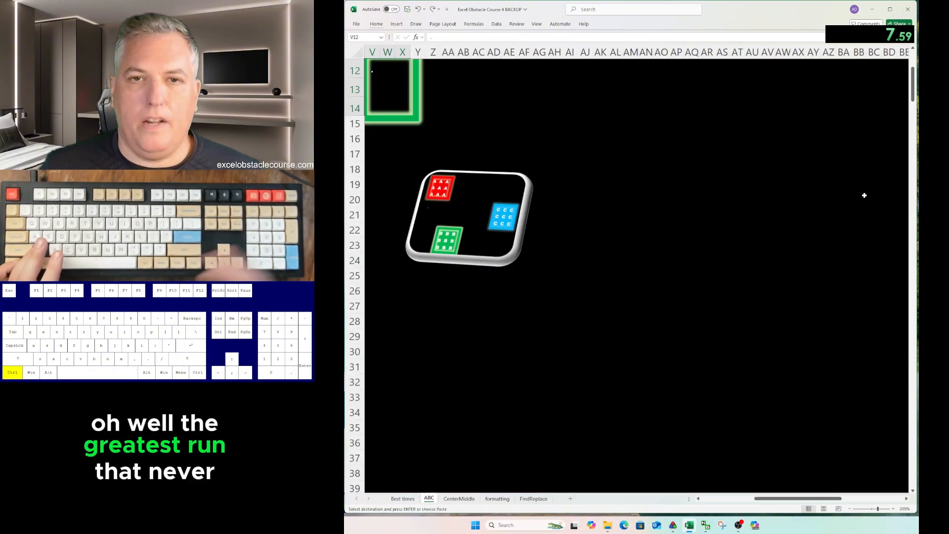
key("ctrl+z")
key("ctrl+z")
key("ctrl+z")
key("ctrl+z")
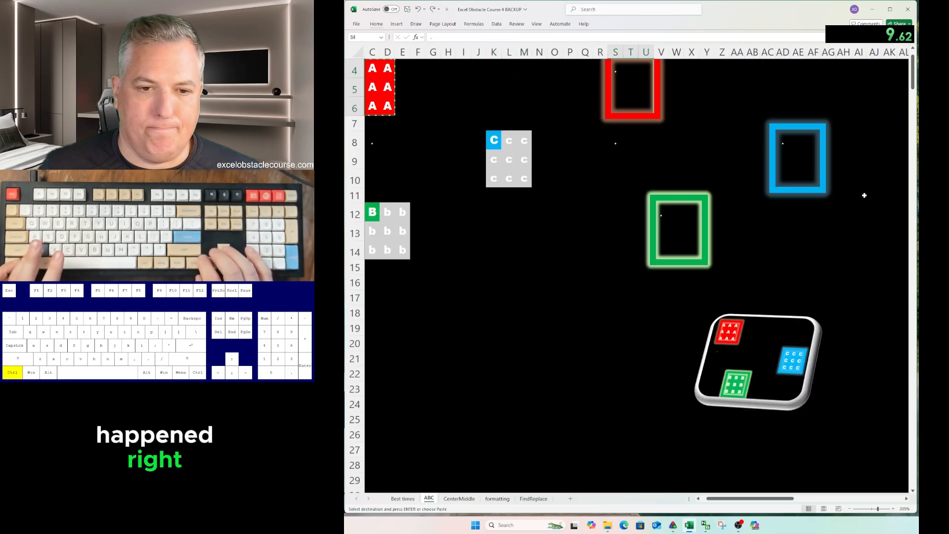
key("ctrl+z")
key("ctrl+z")
key("ctrl+z")
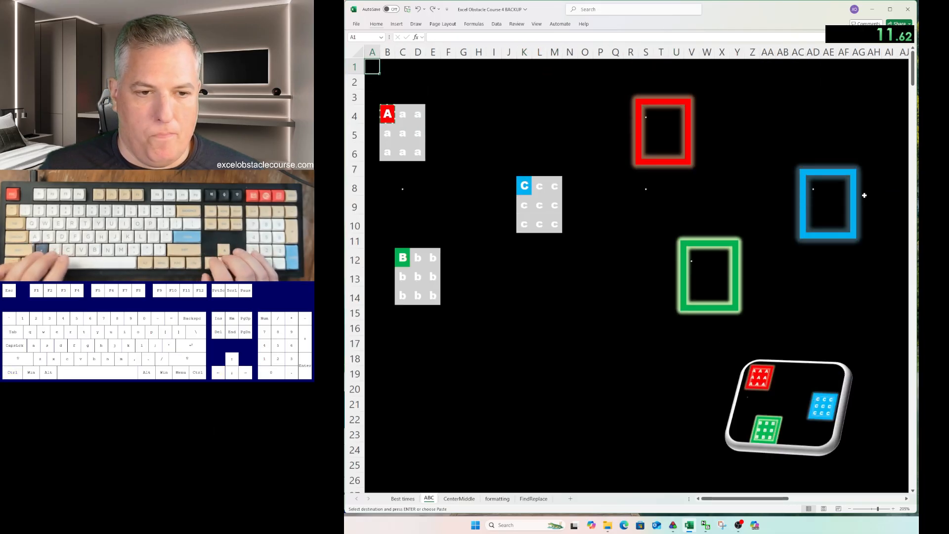
key("Escape")
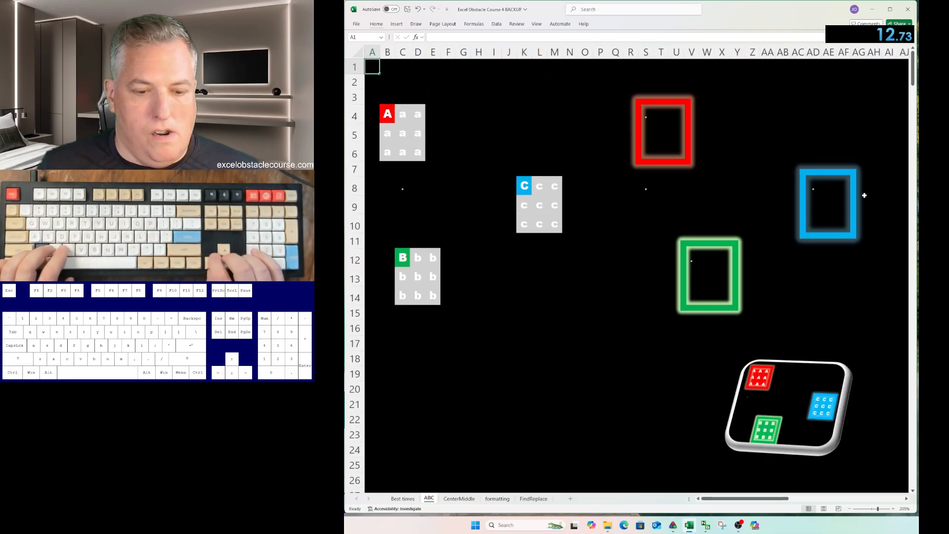
key("ctrl+r")
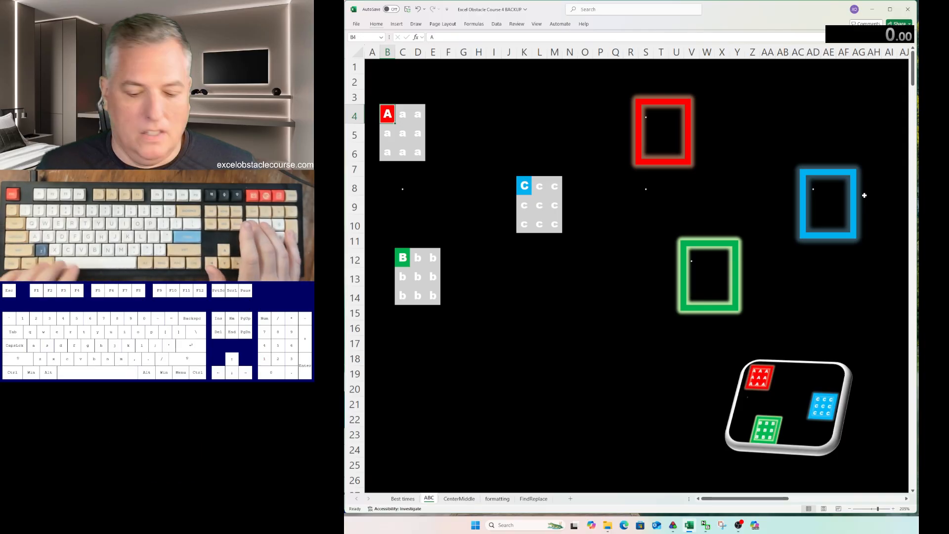
Check the starting state of the CenterMiddle, formatting and FindReplace sheets, and look at the logged times on the Best times sheet.
key("ctrl+Page_Down")
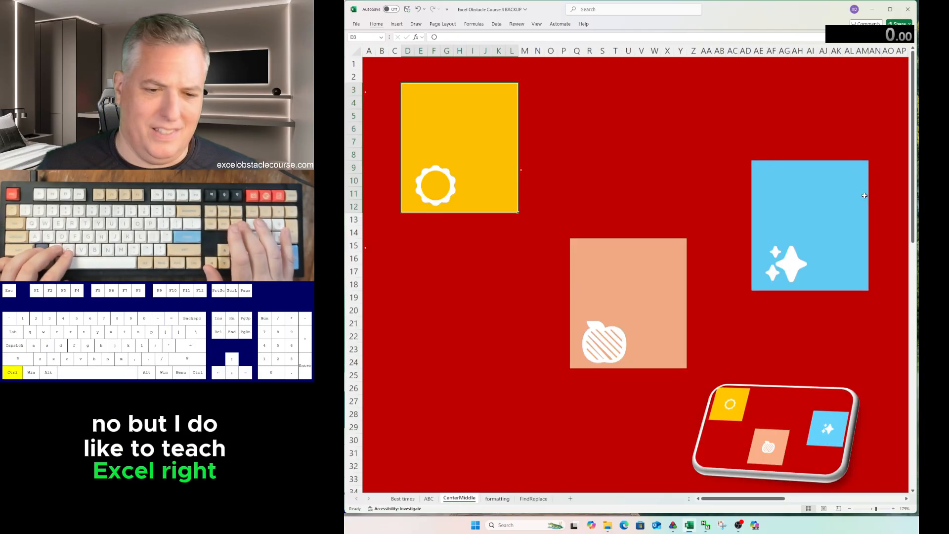
key("ctrl+Page_Down")
key("ctrl+Page_Down")
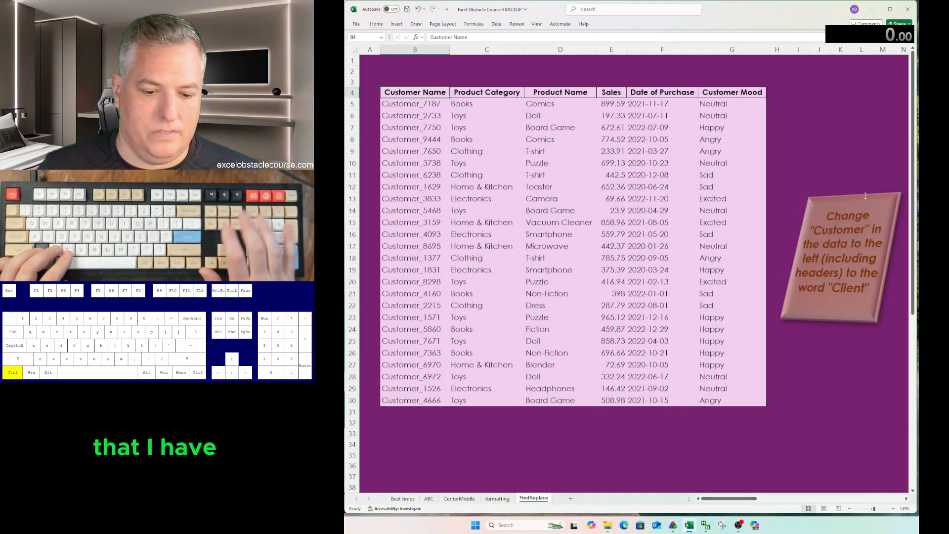
key("ctrl+Page_Up")
key("ctrl+Page_Up")
key("ctrl+Page_Up")
key("ctrl+Page_Up")
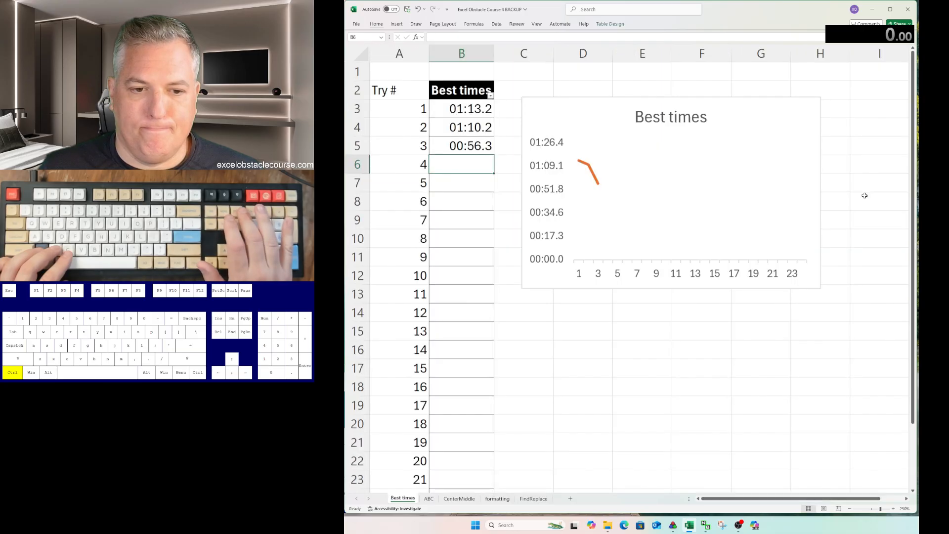
On the ABC sheet, fill B4:D6 with the red A cell and copy the block into the red frame at S4.
key("ctrl+Page_Down")
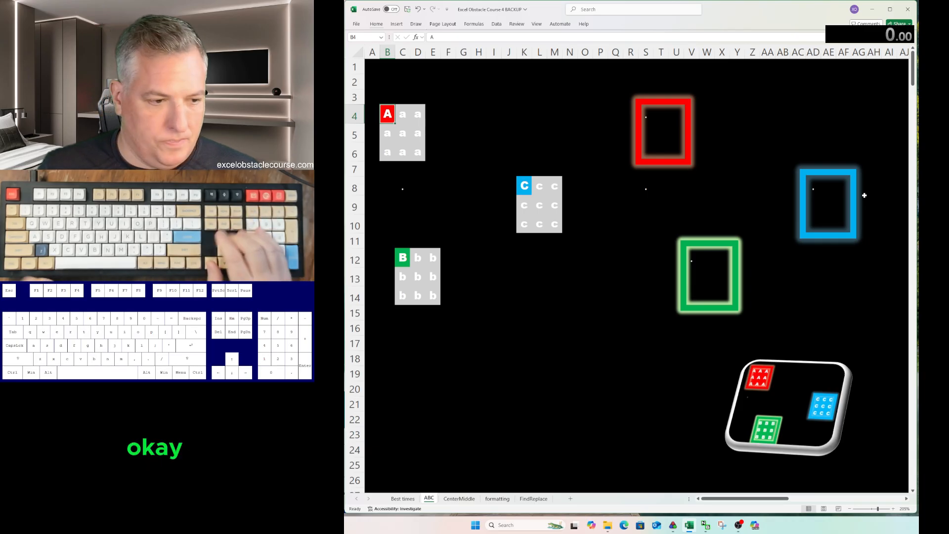
key("ctrl+c")
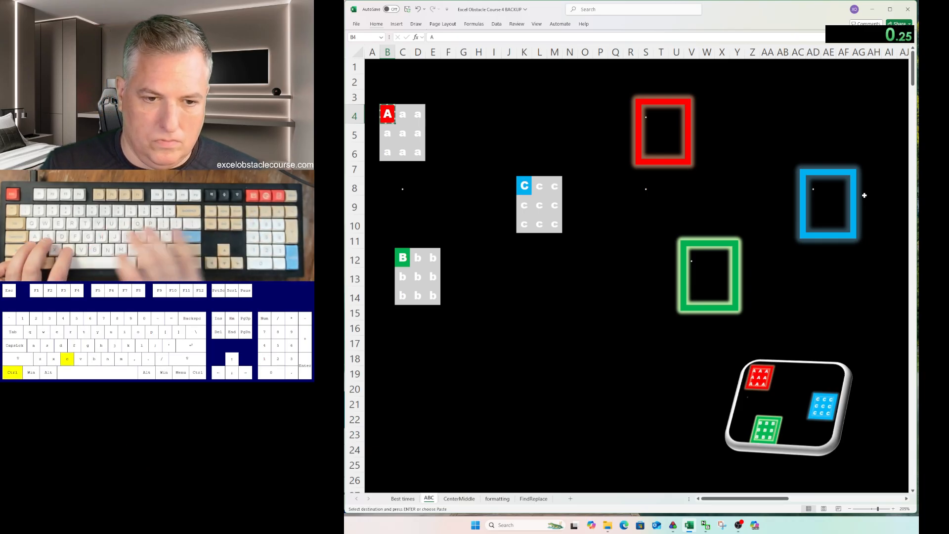
key("ctrl+a")
key("ctrl+v")
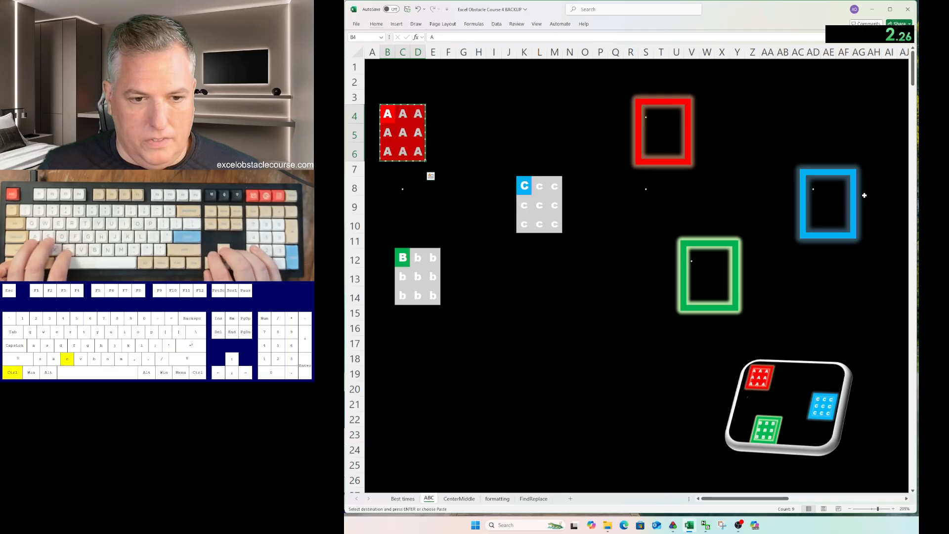
key("ctrl+c")
key("ctrl+Right")
key("ctrl+Right")
key("ctrl+v")
Fill K8:M10 with the blue C cell and copy the block into the blue frame.
key("ctrl+Down")
key("ctrl+Down")
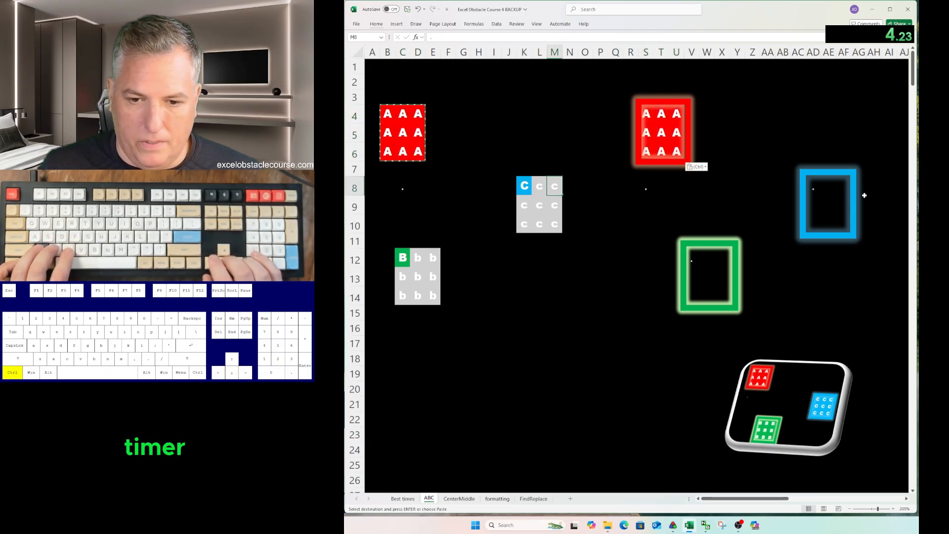
key("ctrl+Left")
key("ctrl+Left")
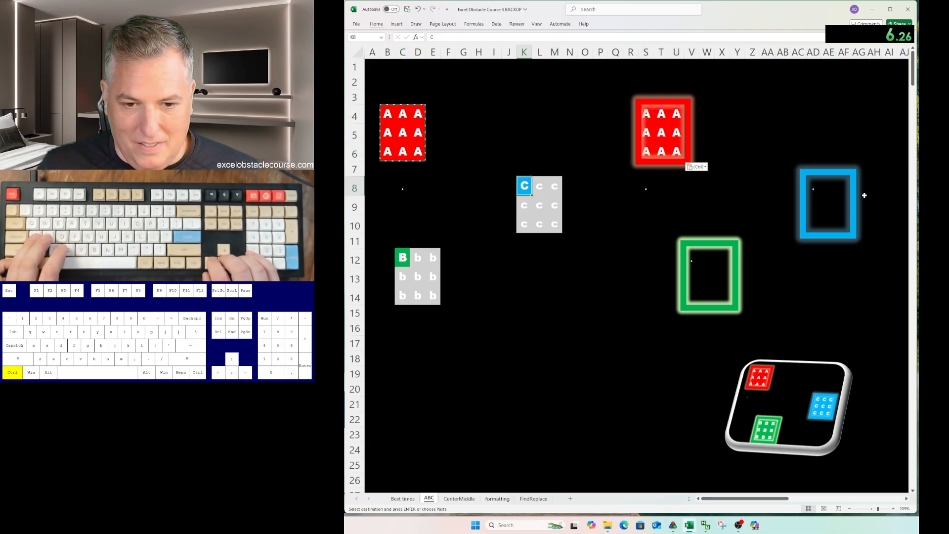
key("ctrl+c")
key("ctrl+a")
key("ctrl+v")
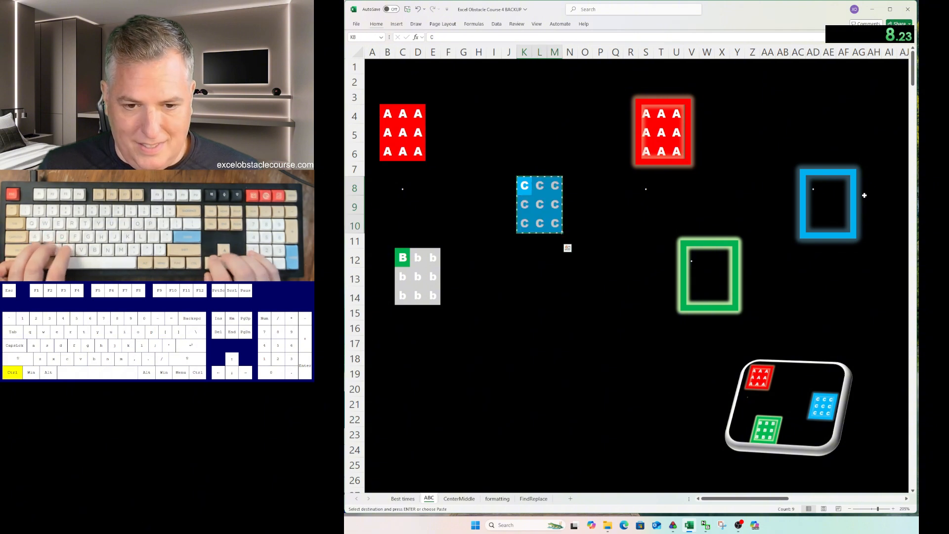
key("ctrl+c")
key("ctrl+Right")
key("ctrl+Right")
key("ctrl+Right")
key("ctrl+v")
Fill C12:E14 with the green B cell and copy the block into the green frame at V12.
key("ctrl+Left")
key("ctrl+Left")
key("ctrl+Left")
key("ctrl+Left")
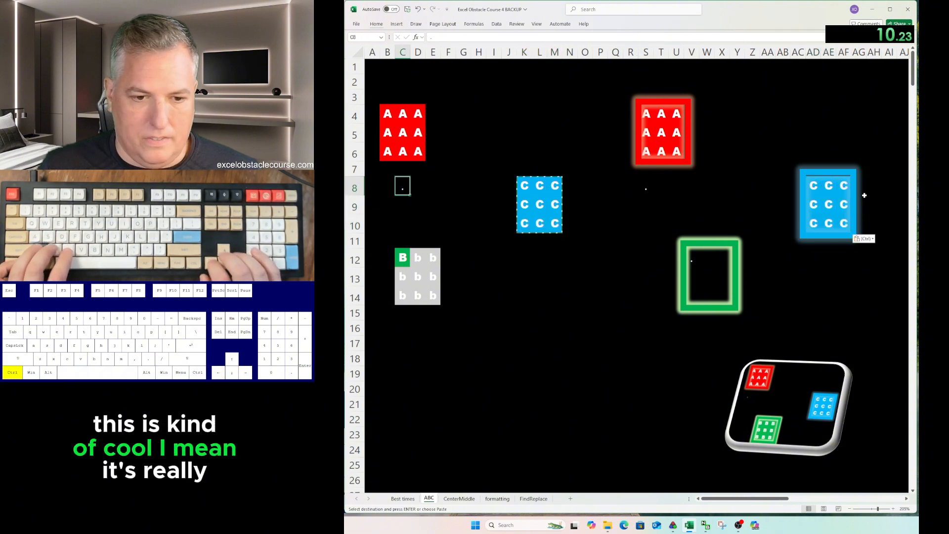
key("ctrl+Down")
key("ctrl+c")
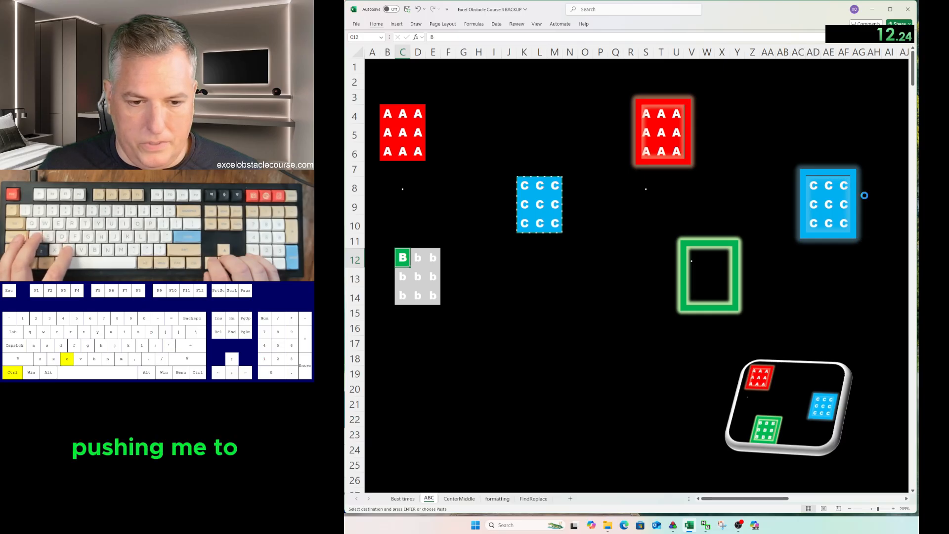
key("ctrl+a")
key("ctrl+v")
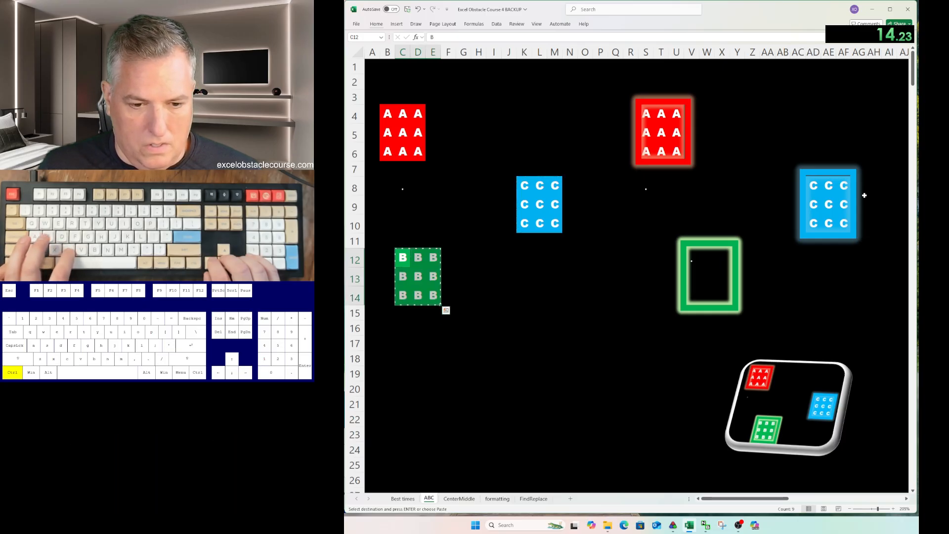
key("ctrl+Right")
key("ctrl+Right")
key("ctrl+v")
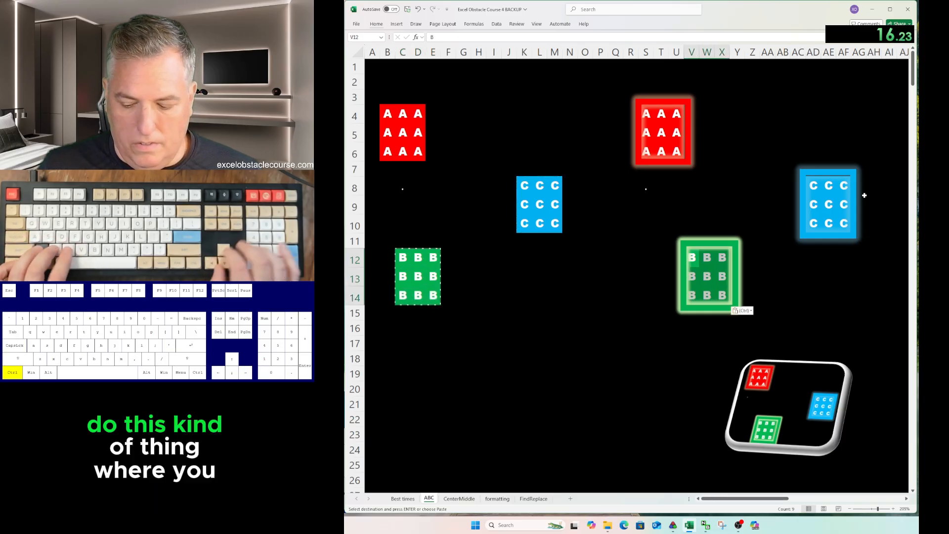
On the CenterMiddle sheet, align the icon in the yellow block at D3 to the middle and center.
key("ctrl+Page_Down")
key("ctrl+Right")
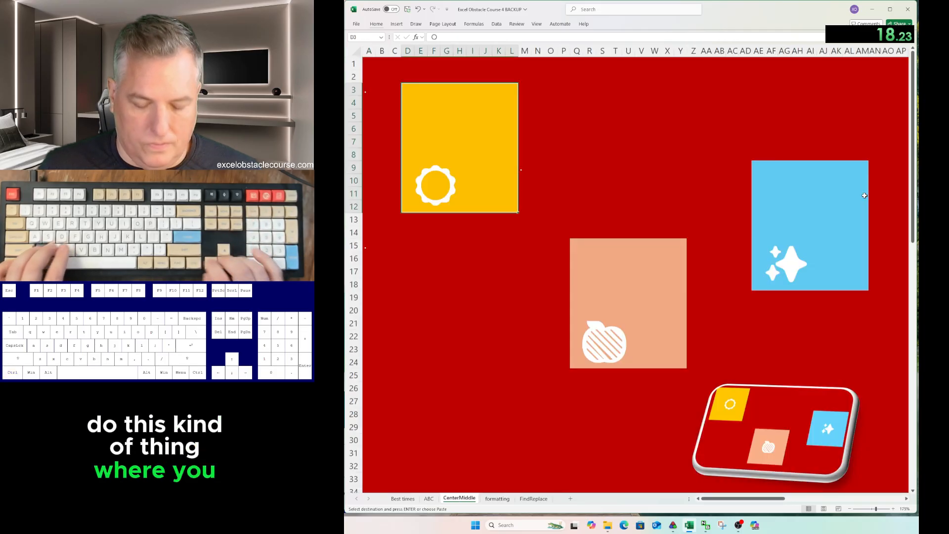
key("alt+h")
key("a")
key("m")
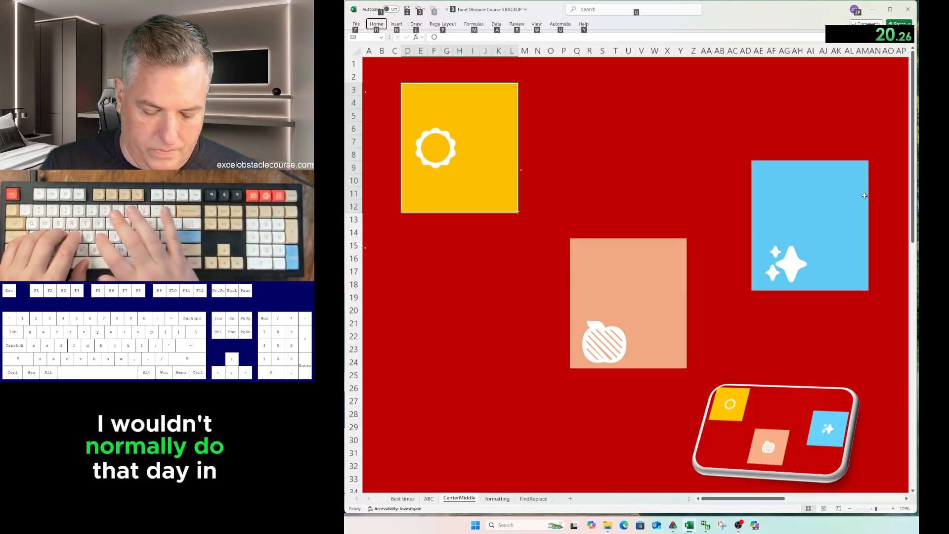
key("alt+h")
key("a")
key("c")
Align the sparkle icon in the light blue block at AE9 to the middle and center.
key("Right")
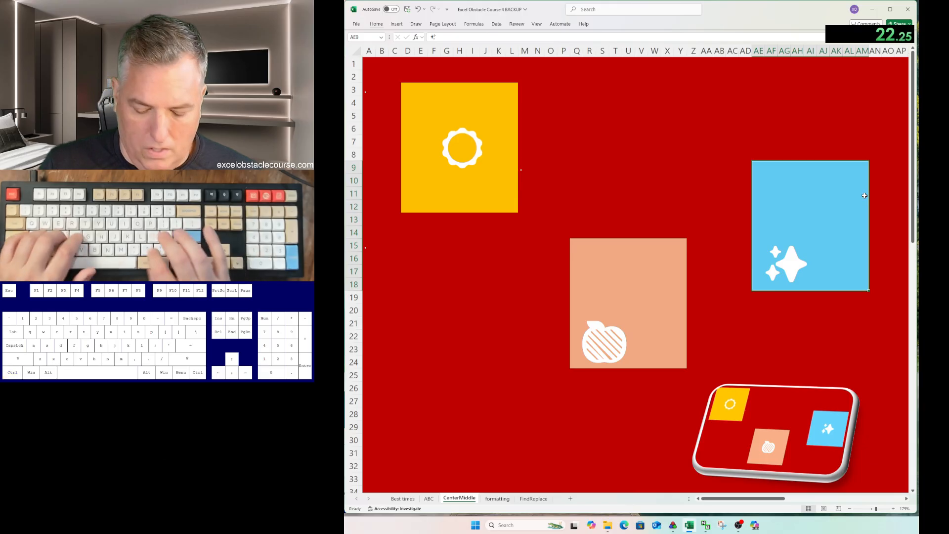
key("alt+4")
key("alt")
key("5")
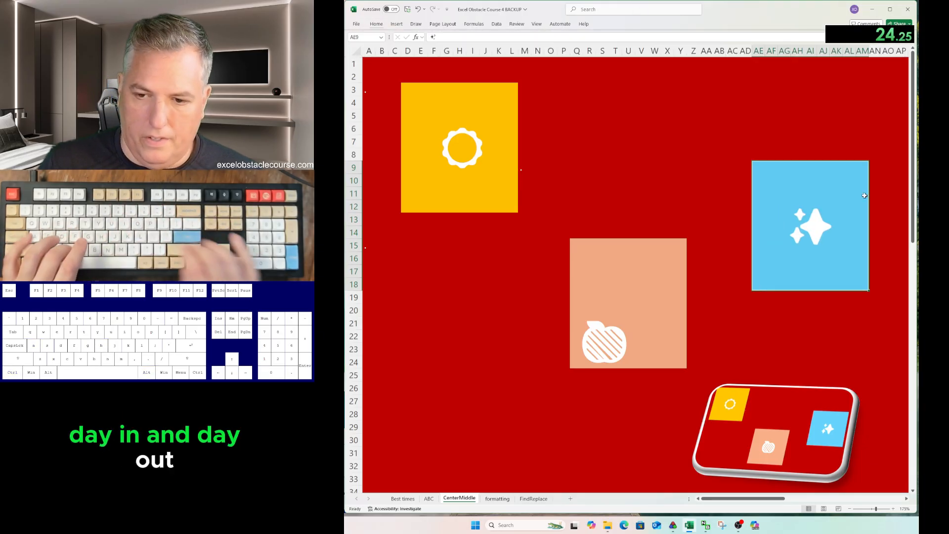
key("Escape")
Align the apple icon in the orange block at Q15 to the middle and center.
key("ctrl+Left")
key("ctrl+Down")
key("ctrl+Right")
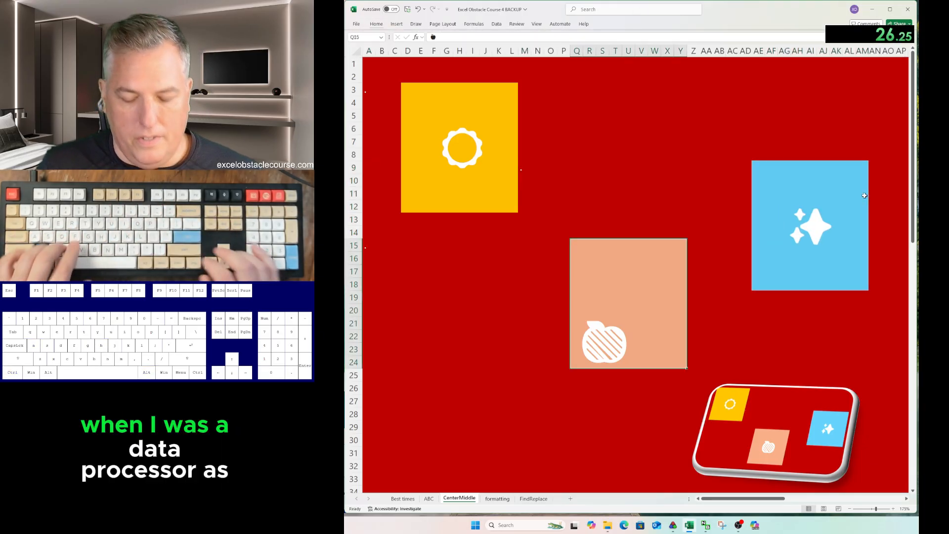
key("alt")
key("4")
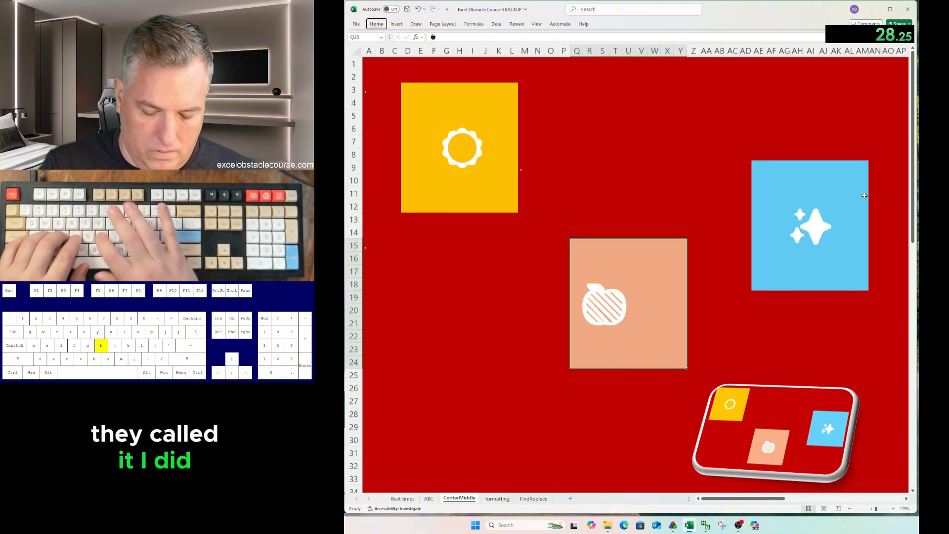
key("alt")
key("5")
On the formatting sheet, apply the Heading 1 cell style to B8:B25.
key("ctrl+Page_Down")
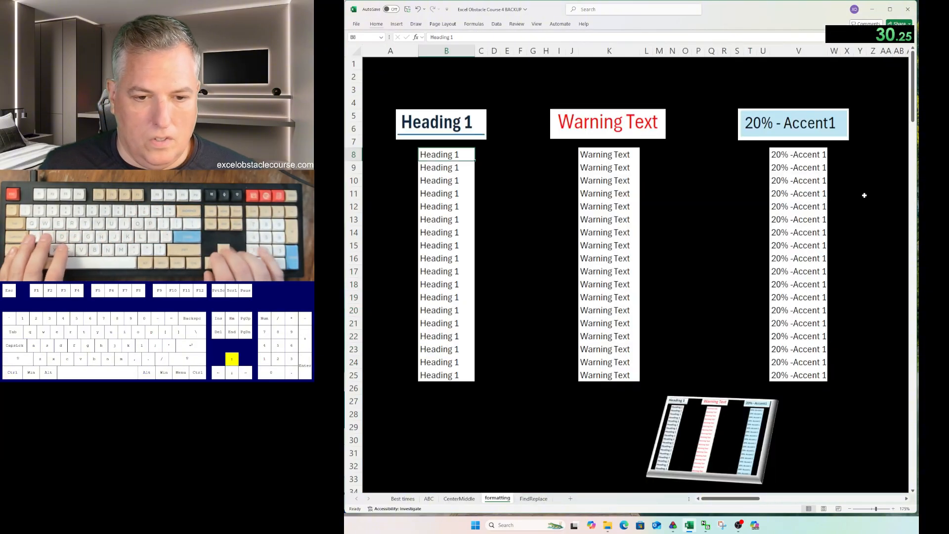
key("ctrl+shift+Down")
key("alt")
key("h")
key("j")
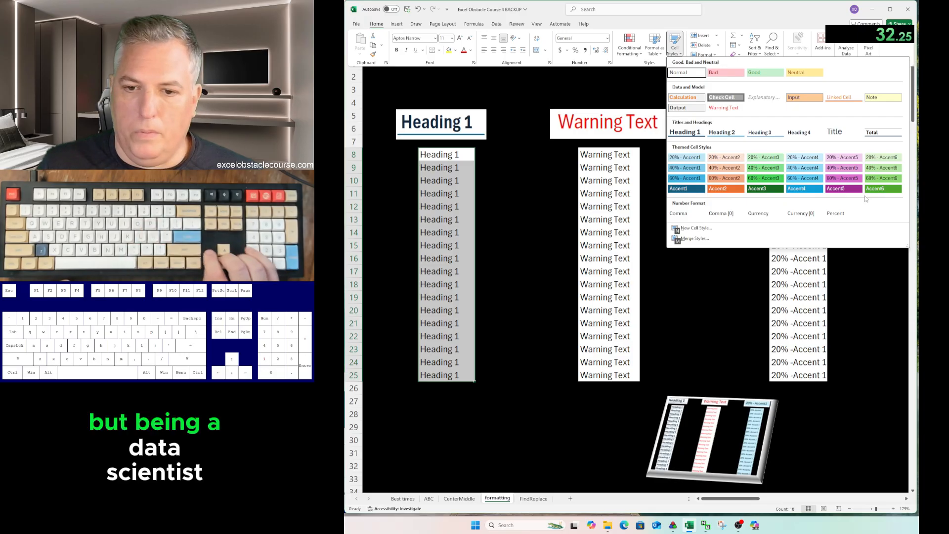
key("Down")
key("Down")
key("Down")
key("Return")
Apply the Warning Text cell style to K8:K25.
key("ctrl+Right")
key("ctrl+shift+Down")
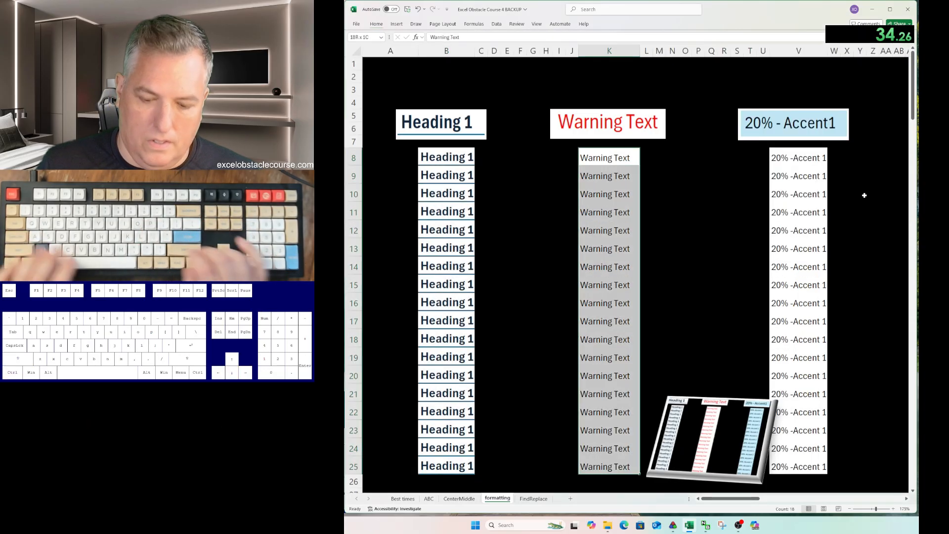
key("alt")
key("h")
key("j")
key("Down")
key("Down")
key("Right")
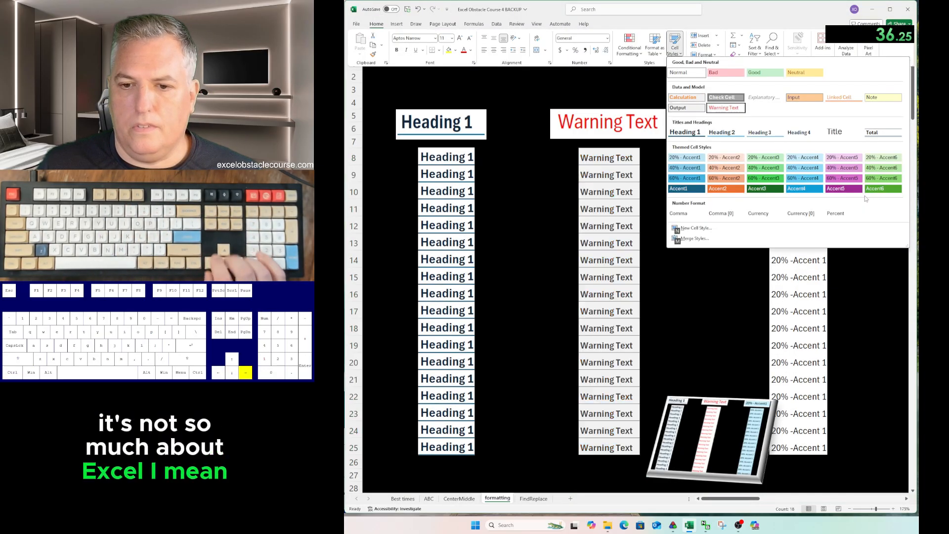
key("Return")
Apply the 20% - Accent1 cell style to V8:V25.
key("ctrl+Right")
key("ctrl+shift+Down")
key("alt")
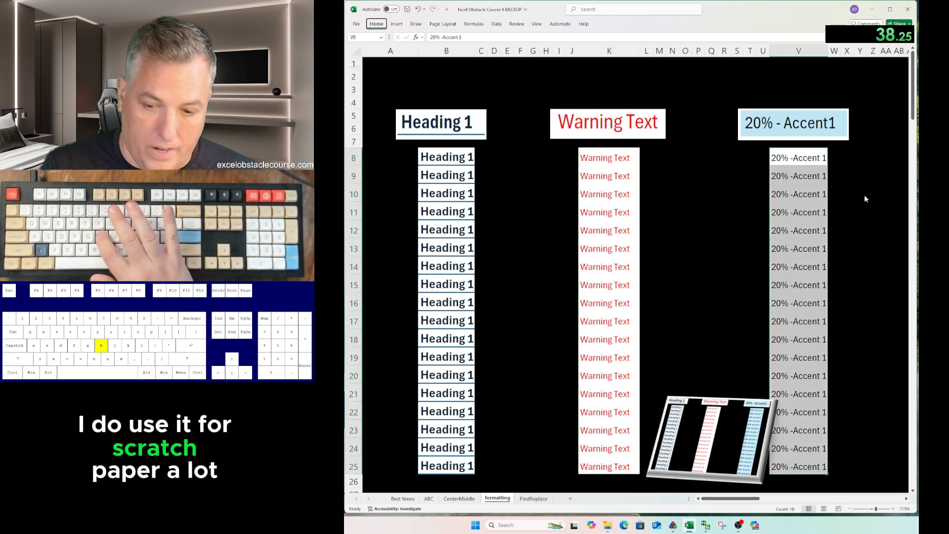
key("h")
key("j")
key("Down")
key("Down")
key("Down")
key("Down")
key("Return")
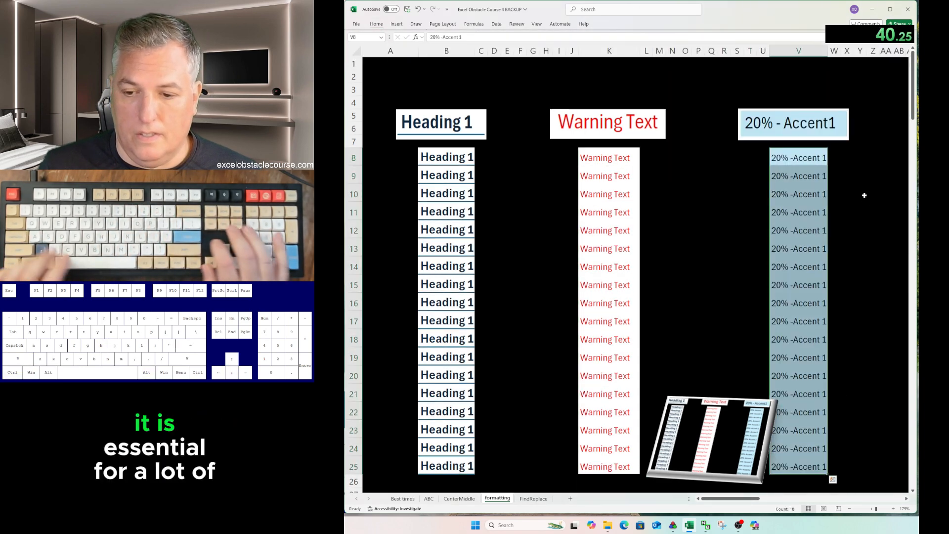
On the FindReplace sheet, replace every "Customer" with "Client" in the table B4:G30 and remove the table's bold formatting.
key("ctrl+Page_Down")
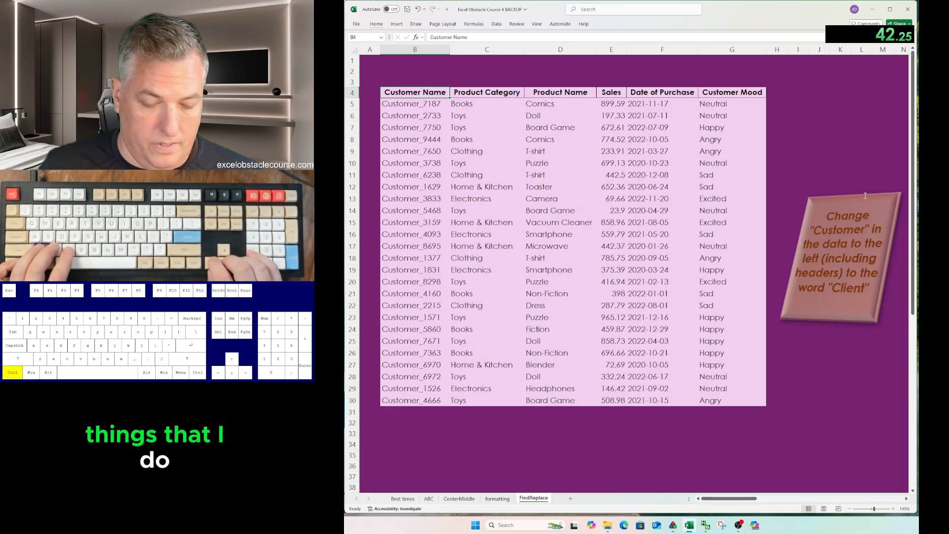
key("ctrl+a")
key("ctrl+h")
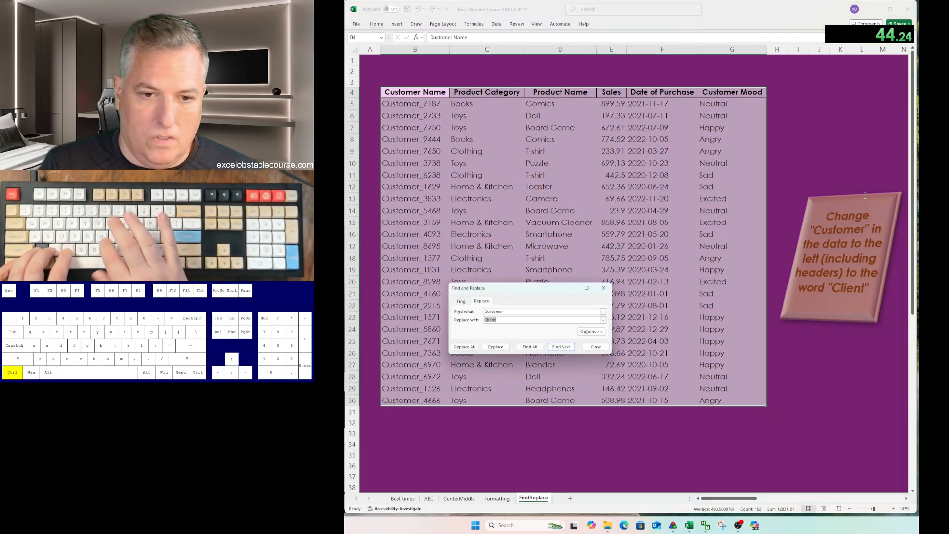
type("Customer")
key("Tab")
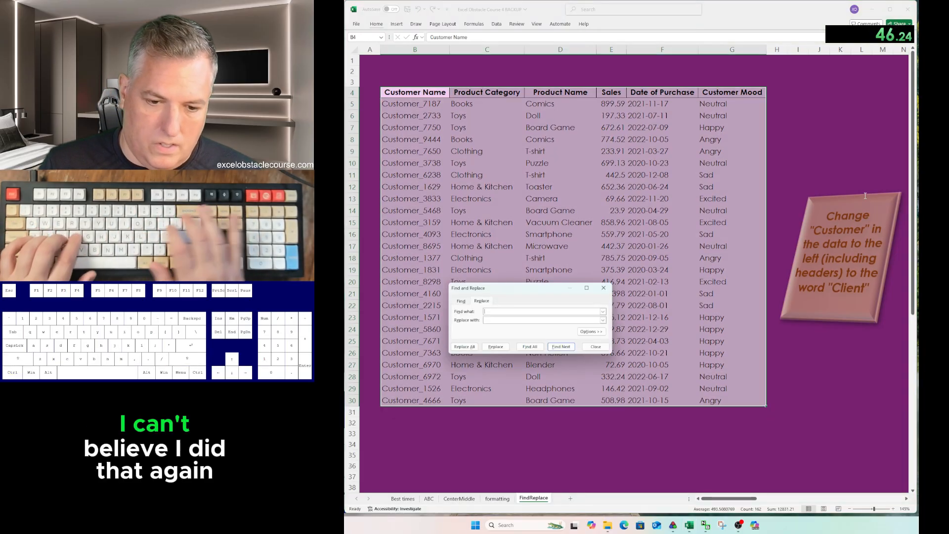
type("Client")
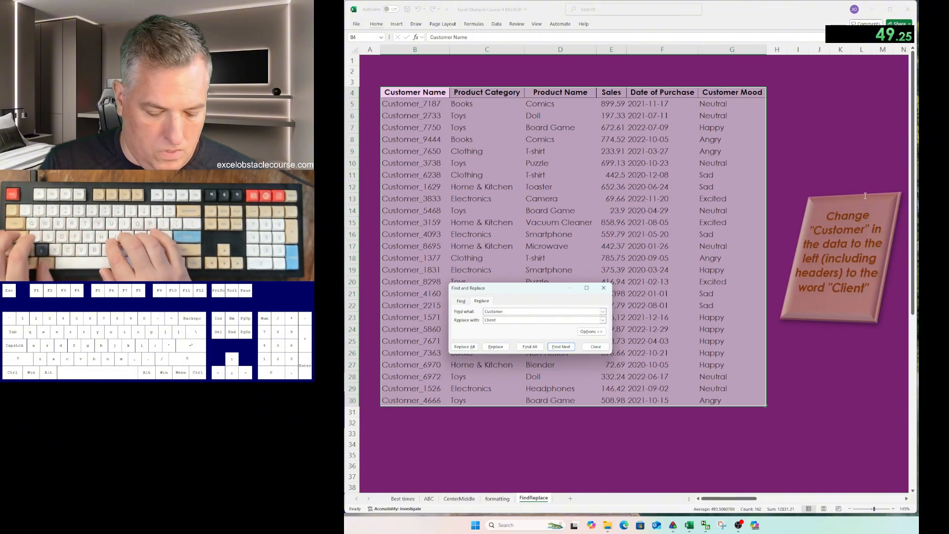
key("alt+a")
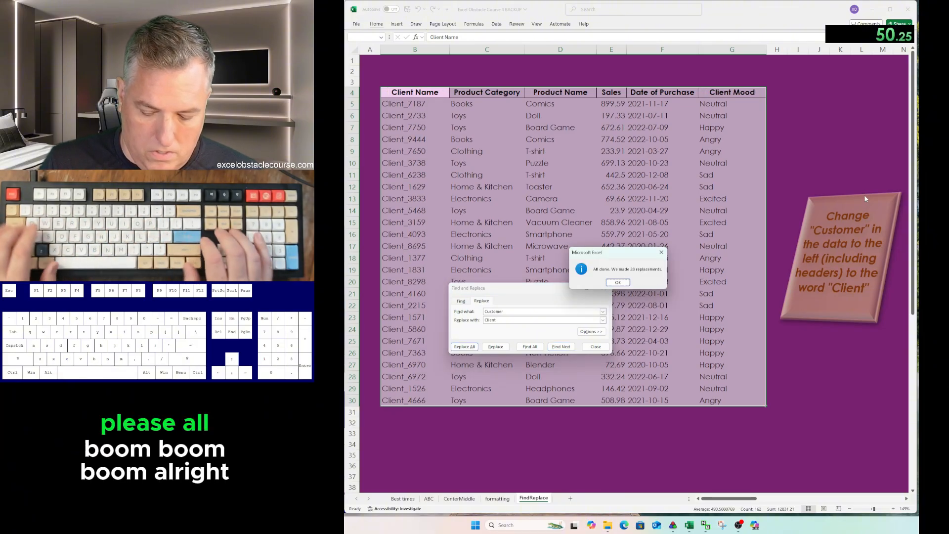
key("Return")
key("Escape")
key("ctrl+b")
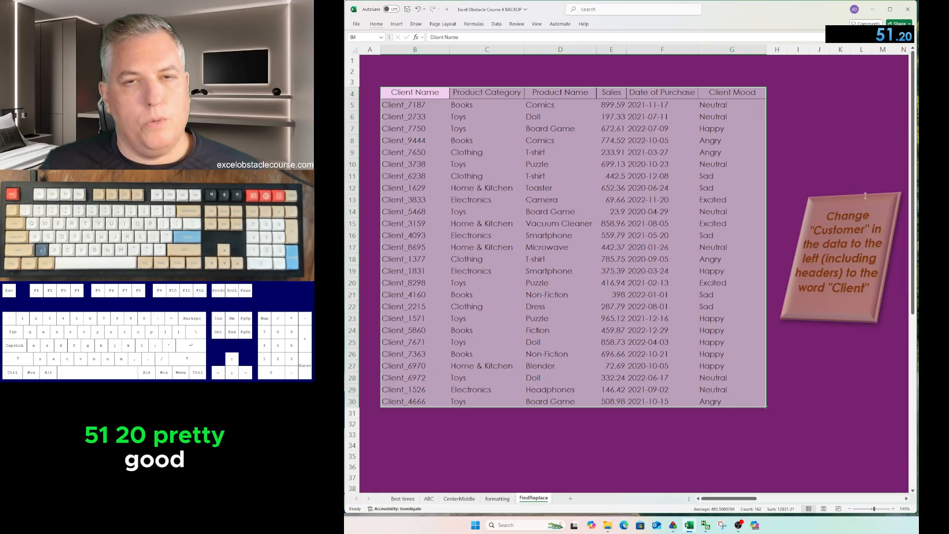
Undo all of this run's edits on the four course sheets, back to the unfilled letter blocks on ABC.
key("ctrl+Page_Up")
key("ctrl+Page_Up")
key("ctrl+Page_Up")
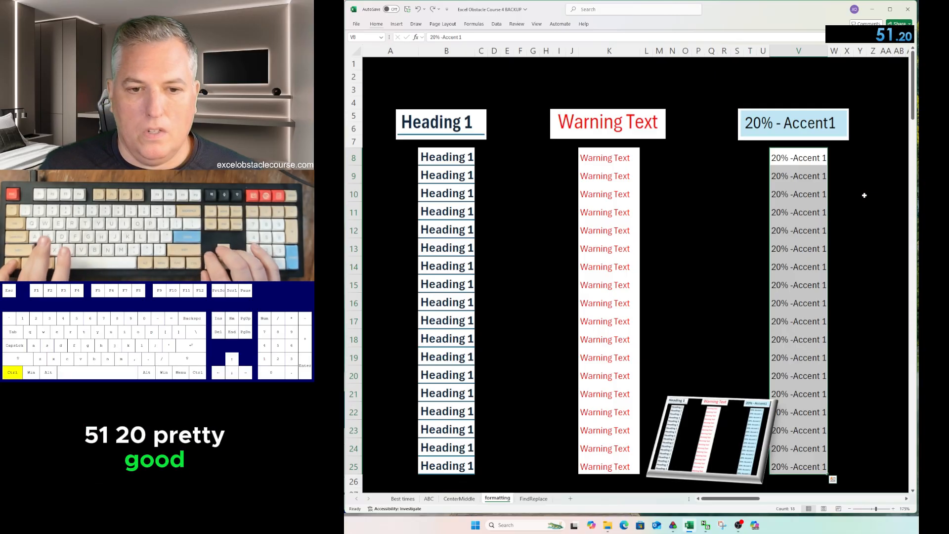
key("ctrl+g")
key("Return")
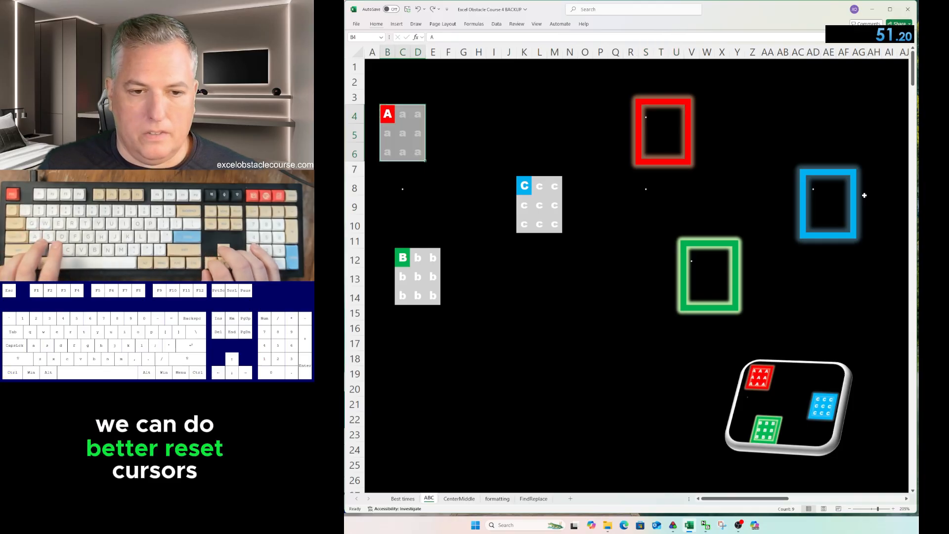
Reset the starting cells on the course sheets, with B4 selected on ABC, B8 on formatting and B4 on FindReplace.
key("ctrl+Left")
key("ctrl+Page_Down")
key("ctrl+Page_Down")
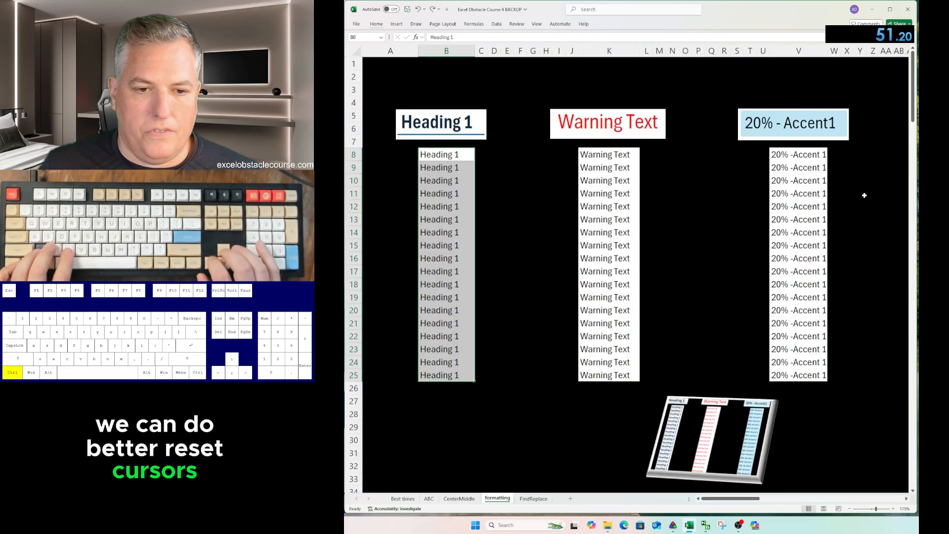
key("ctrl+Left")
key("ctrl+Page_Down")
key("ctrl+Left")
key("Right")
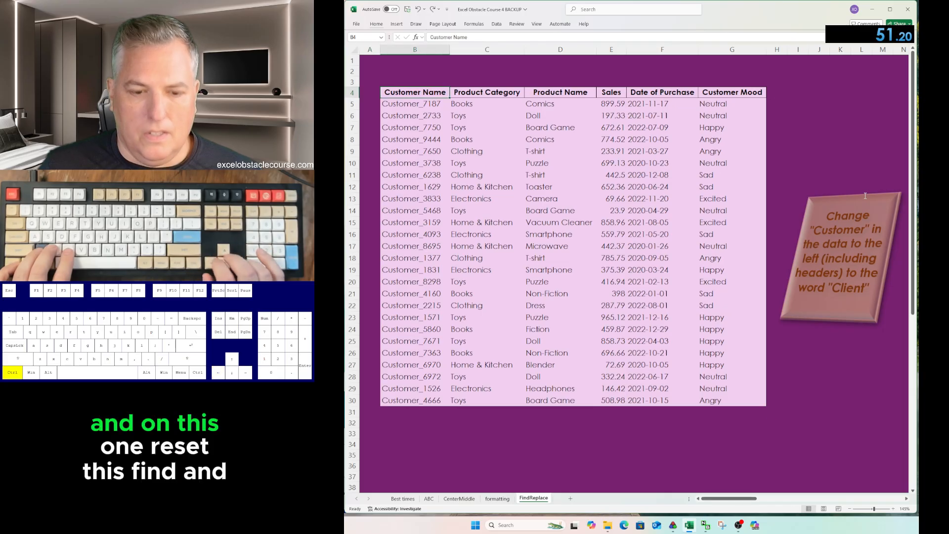
Clear the leftover search and replacement terms from Find and Replace on the FindReplace sheet.
key("ctrl+h")
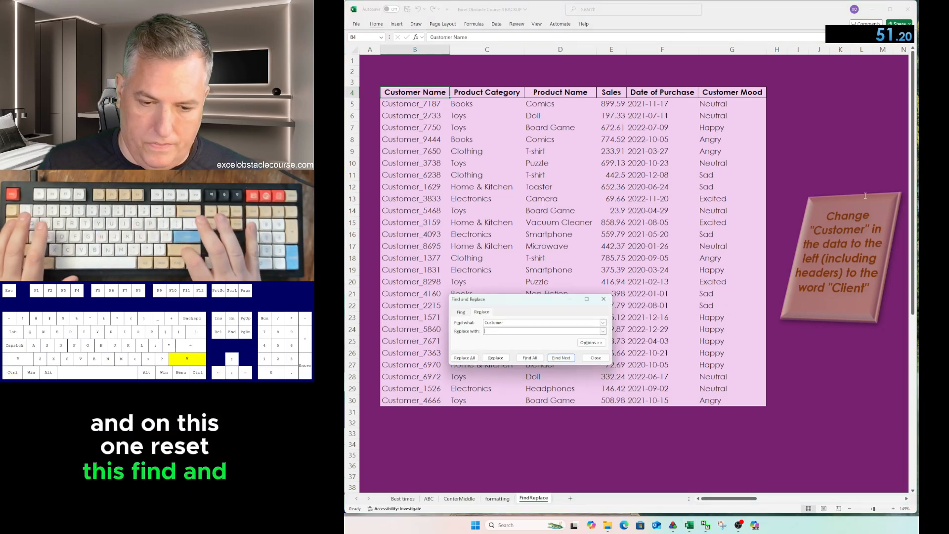
key("Escape")
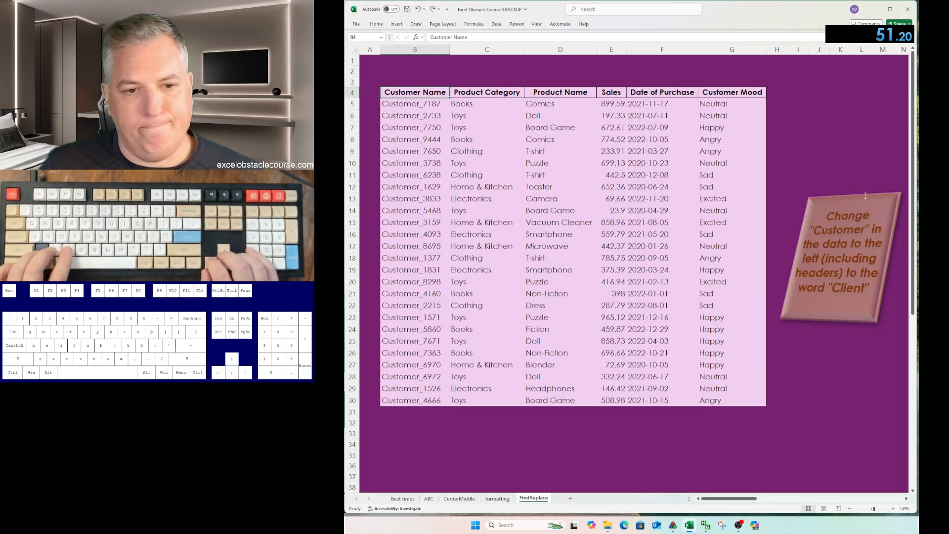
Record 0:51.20 as the time for try 4 in cell B6 of the Best times sheet.
key("ctrl+Page_Up")
key("ctrl+Page_Up")
key("ctrl+Page_Up")
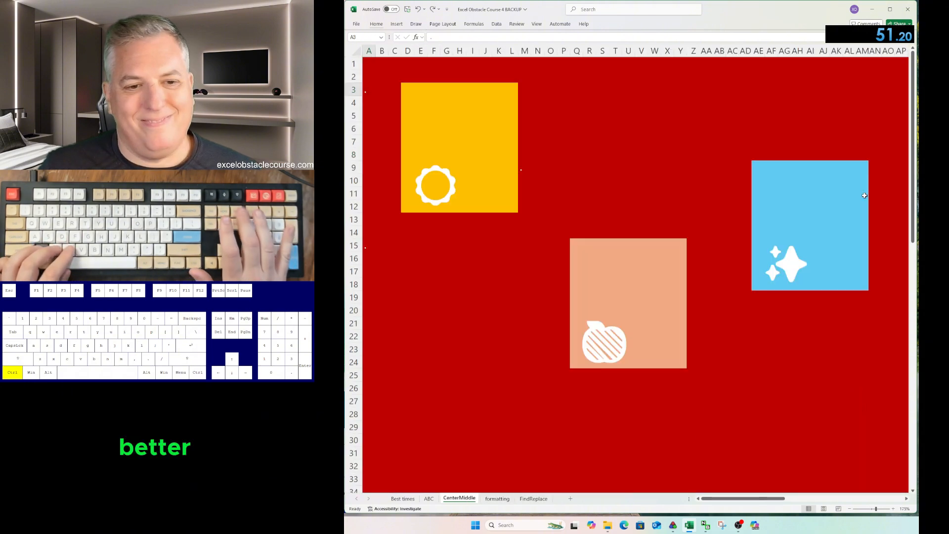
key("ctrl+Page_Up")
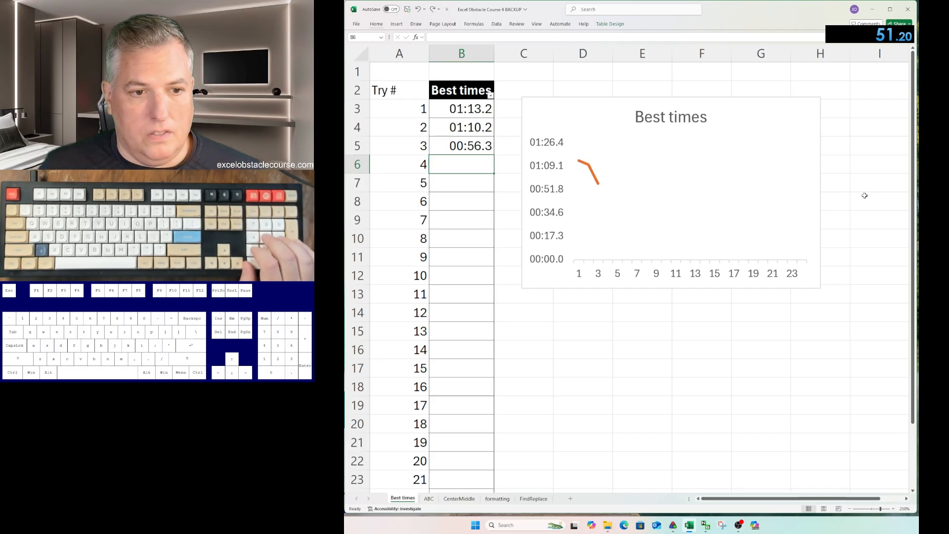
type("0:51.20")
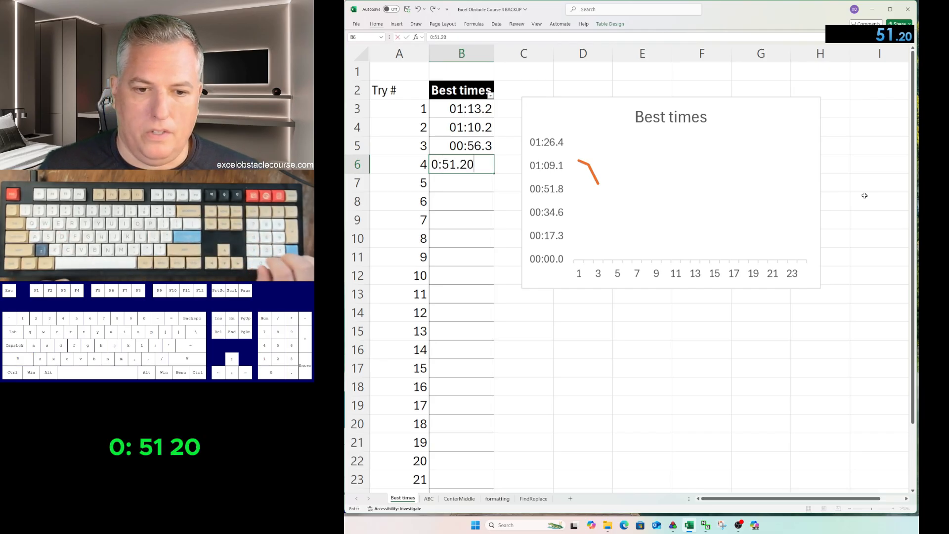
key("Return")
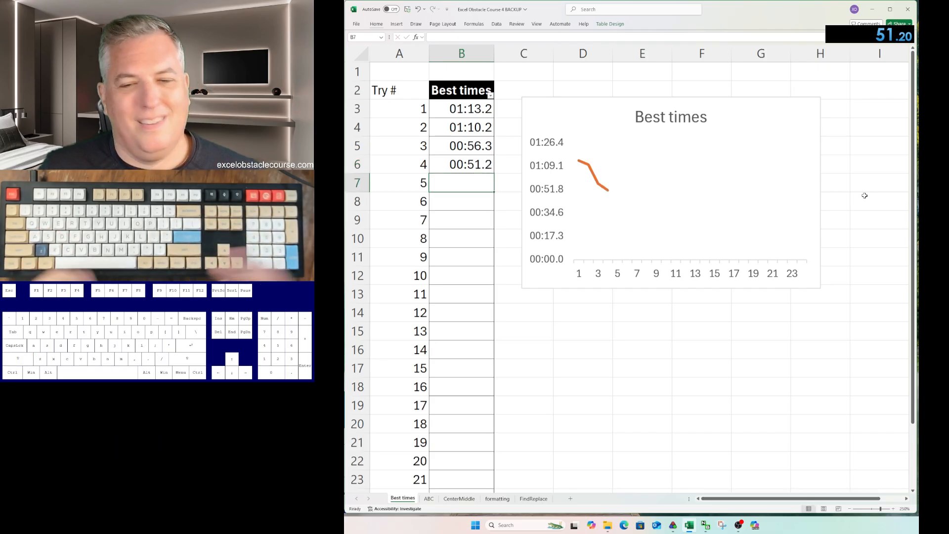
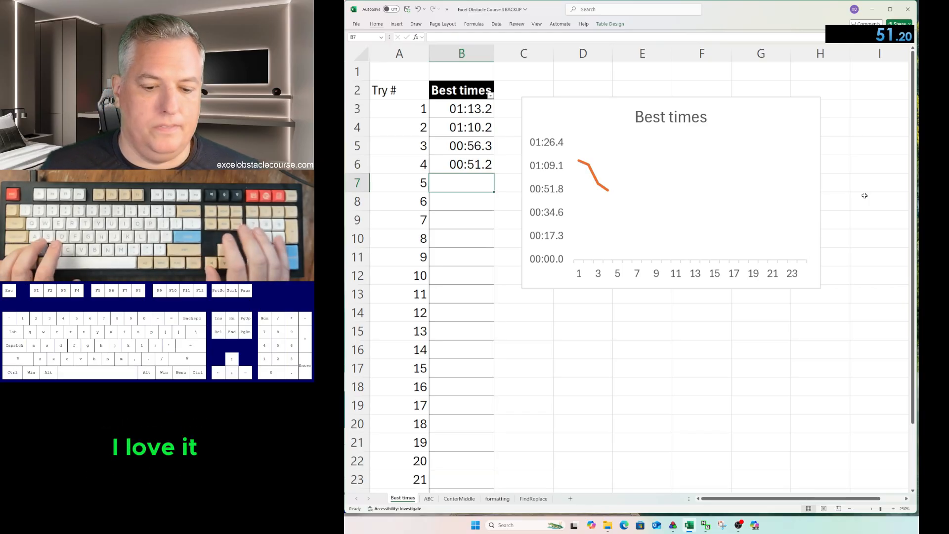
On the ABC sheet, fill B4:D6 with the red A cell and copy the block into the red frame at S4.
key("ctrl+Page_Down")
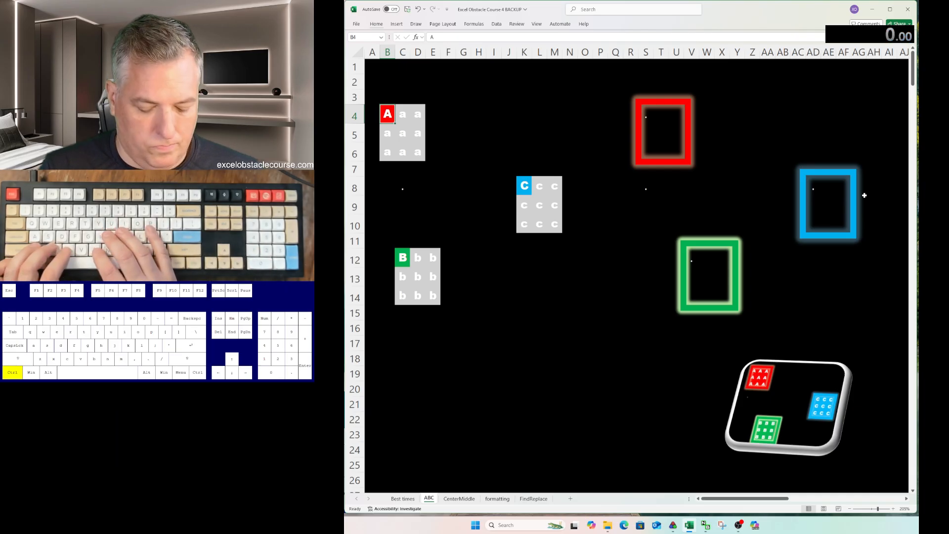
key("ctrl+a")
key("ctrl+c")
key("ctrl+d")
key("ctrl+r")
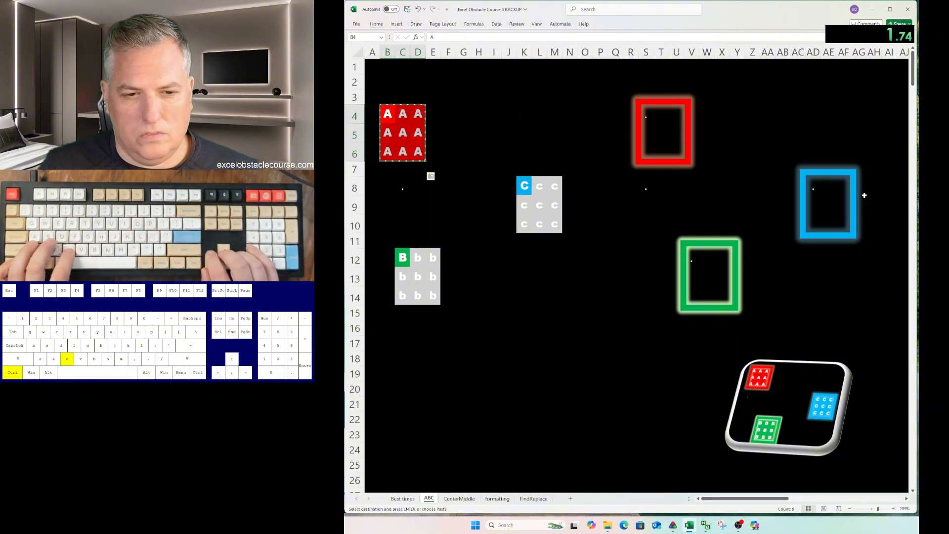
key("ctrl+Right")
key("ctrl+Right")
key("ctrl+v")
Fill K8:M10 with the blue C cell and copy the block into the blue frame.
key("ctrl+Left")
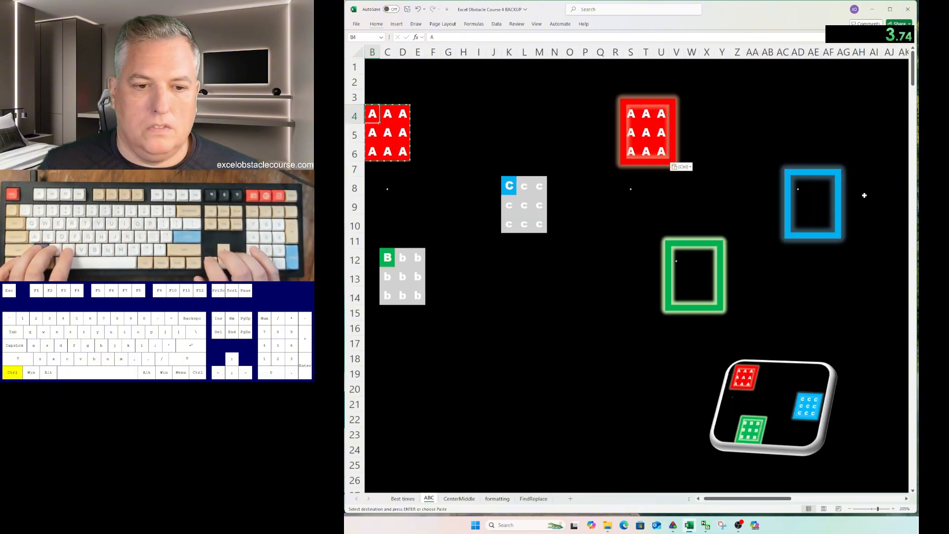
key("Right")
key("ctrl+Down")
key("ctrl+Down")
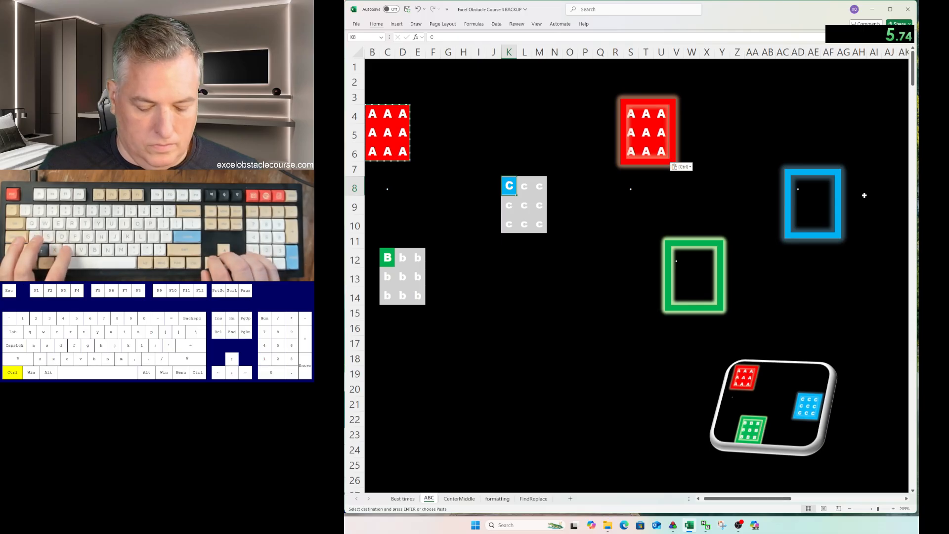
key("ctrl+a")
key("ctrl+d")
key("ctrl+r")
key("ctrl+c")
key("ctrl+Right")
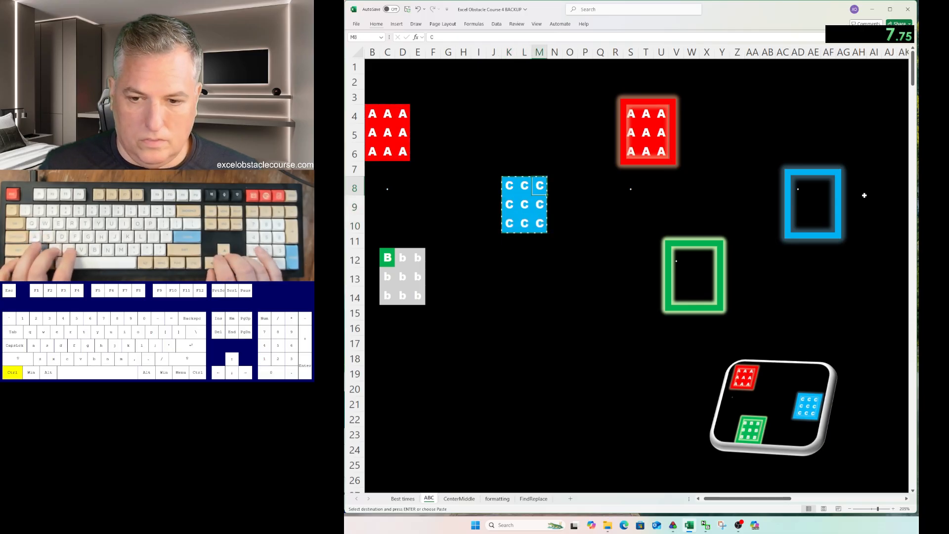
key("ctrl+v")
Fill C12:E14 with the green B cell and copy the block into the green frame at V12.
key("ctrl+Left")
key("ctrl+Left")
key("ctrl+Left")
key("ctrl+Left")
key("ctrl+Down")
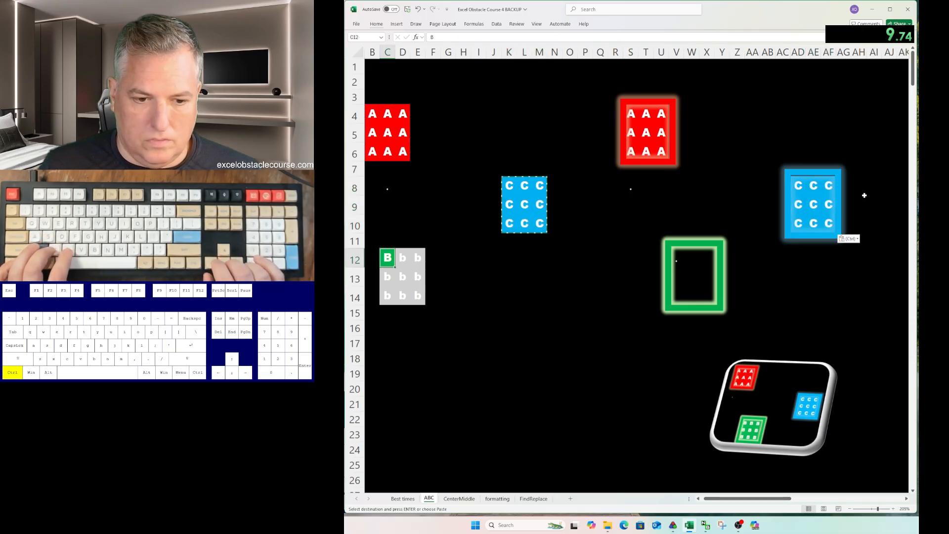
key("ctrl+a")
key("ctrl+d")
key("ctrl+r")
key("ctrl+c")
key("ctrl+Right")
key("ctrl+Right")
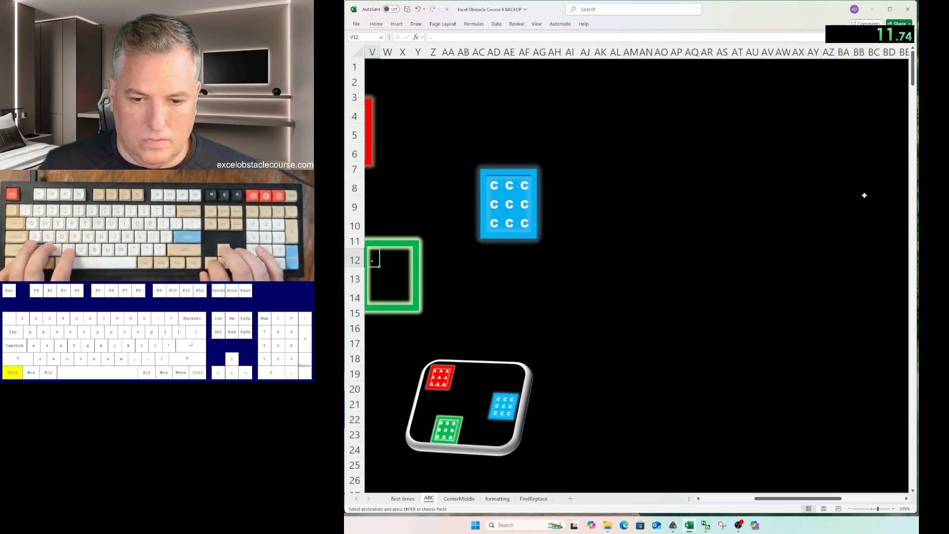
key("ctrl+v")
On the CenterMiddle sheet, middle-align and center the ring symbol in the yellow merged block D3:L12.
key("ctrl+Page_Down")
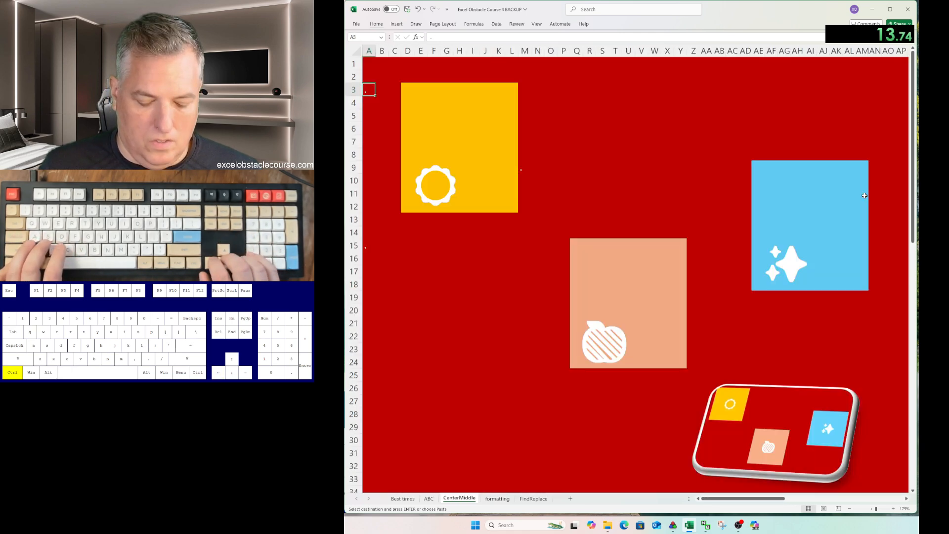
key("ctrl+Right")
key("alt+h")
key("a")
key("m")
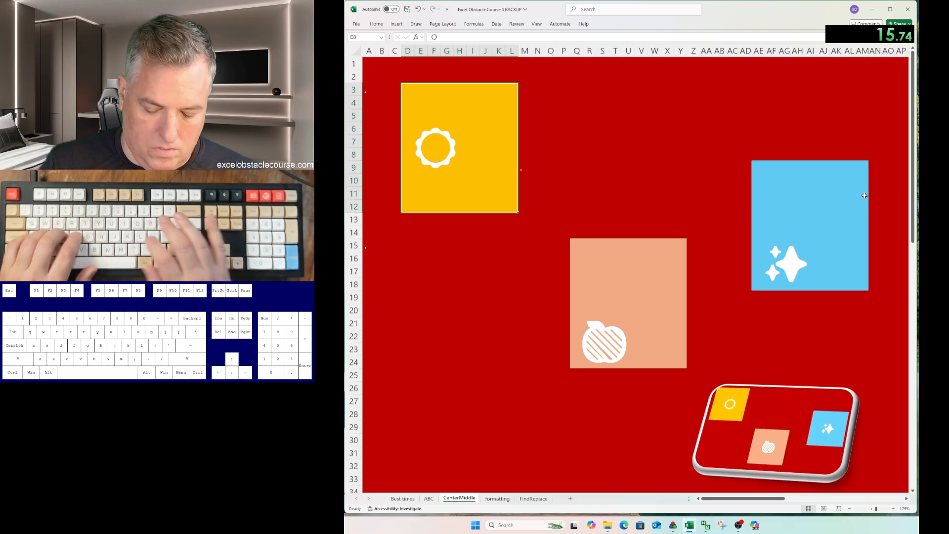
key("alt+h")
key("a")
key("c")
Middle-align and center the sparkle symbol in the blue merged block at AE9.
key("ctrl+Right")
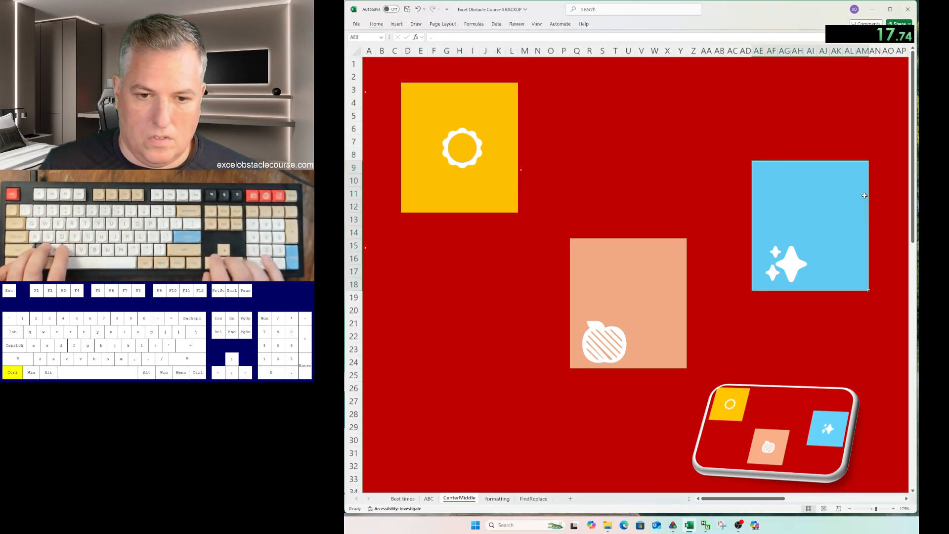
key("alt+h")
key("a")
key("m")
key("alt+h")
key("a")
key("c")
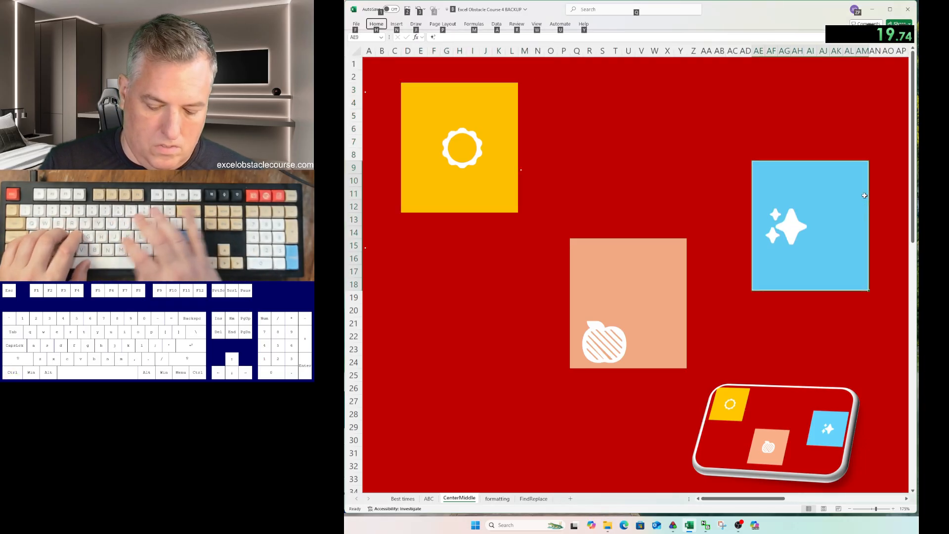
Middle-align and center the apple symbol in the orange merged block Q15:Y24.
key("ctrl+Left")
key("ctrl+Down")
key("ctrl+Right")
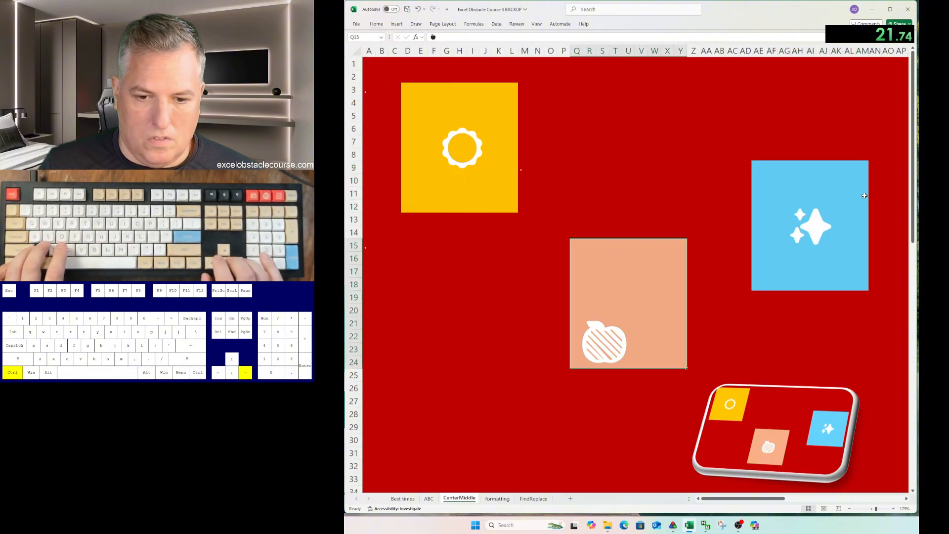
key("alt+h")
key("a")
key("m")
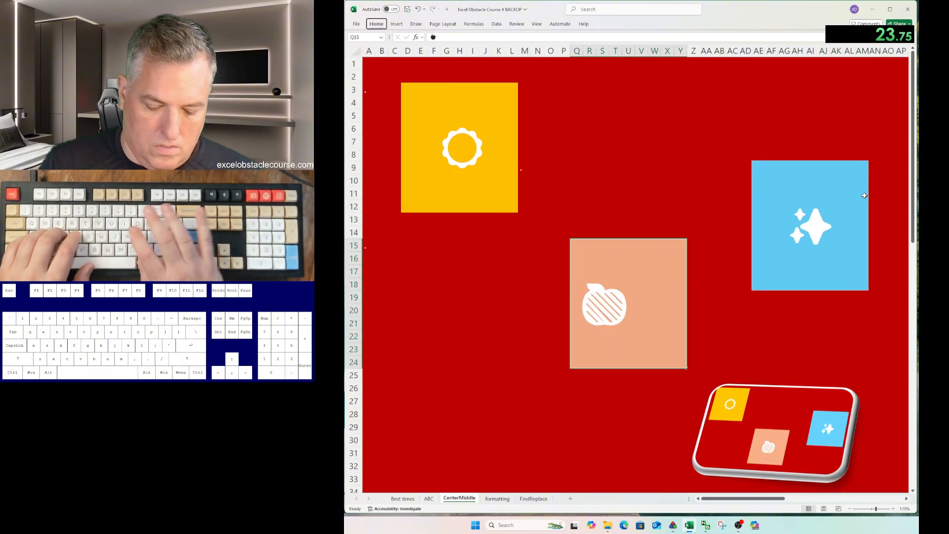
key("alt+h")
key("a")
key("c")
On the formatting sheet, apply the Heading 1 cell style to B8:B25.
key("ctrl+Page_Down")
key("ctrl+shift+Down")
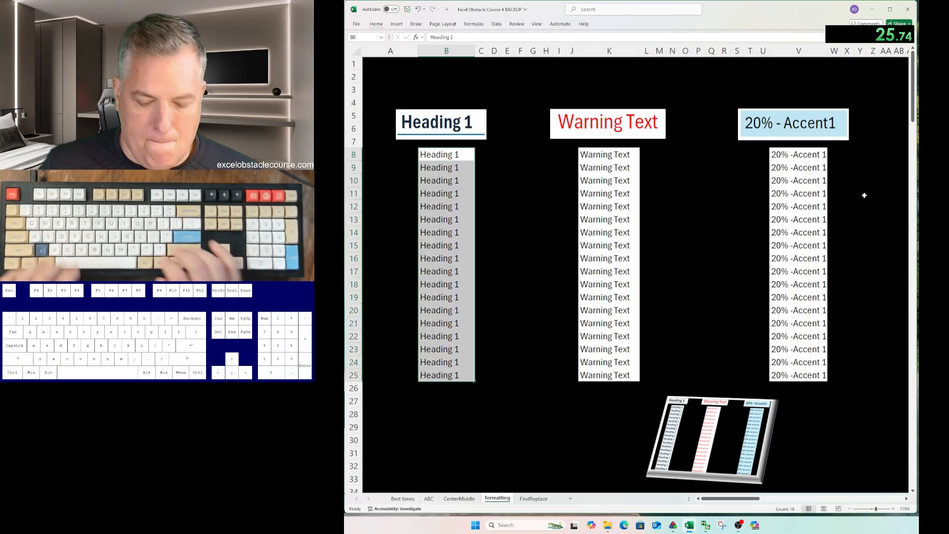
key("alt+h")
key("j")
key("Down")
key("Down")
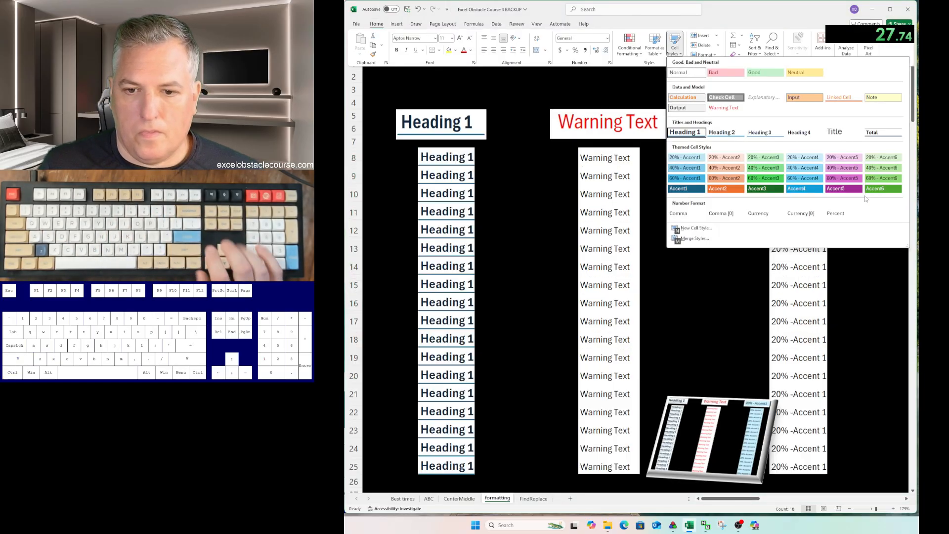
key("Return")
Apply the Warning Text cell style to K8:K25.
key("ctrl+Right")
key("ctrl+shift+Down")
key("alt")
key("h")
key("j")
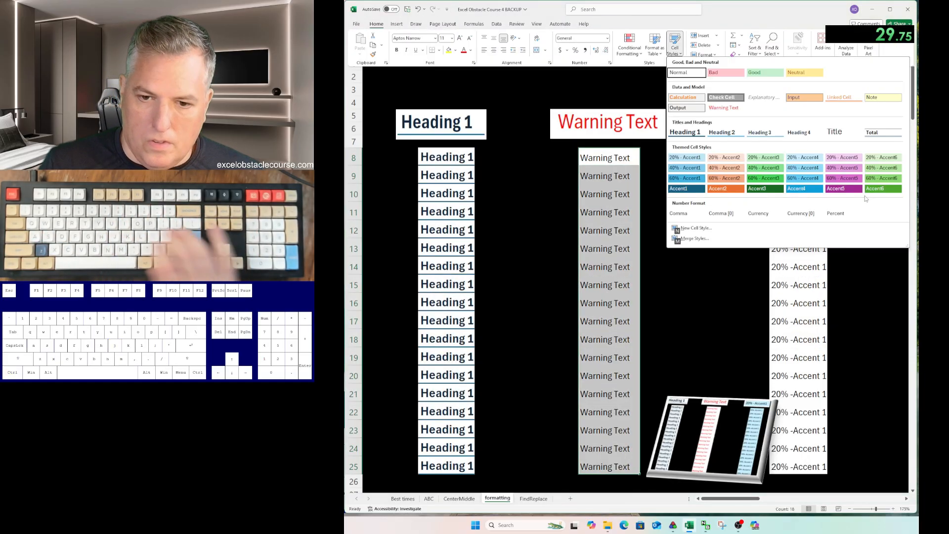
key("Down")
key("Right")
key("Return")
Apply the 20% - Accent1 cell style to V8:V25.
key("ctrl+Right")
key("ctrl+shift+Down")
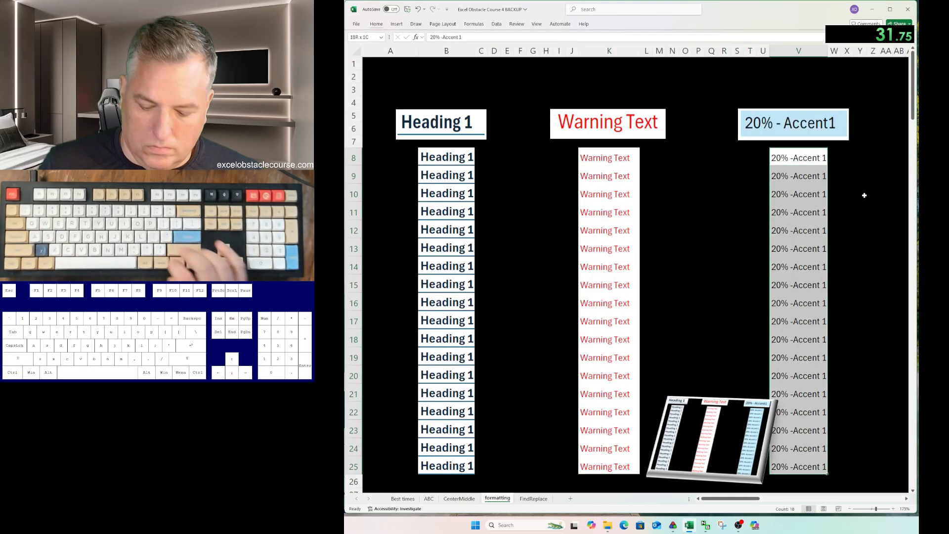
key("alt")
key("h")
key("j")
key("Down")
key("Down")
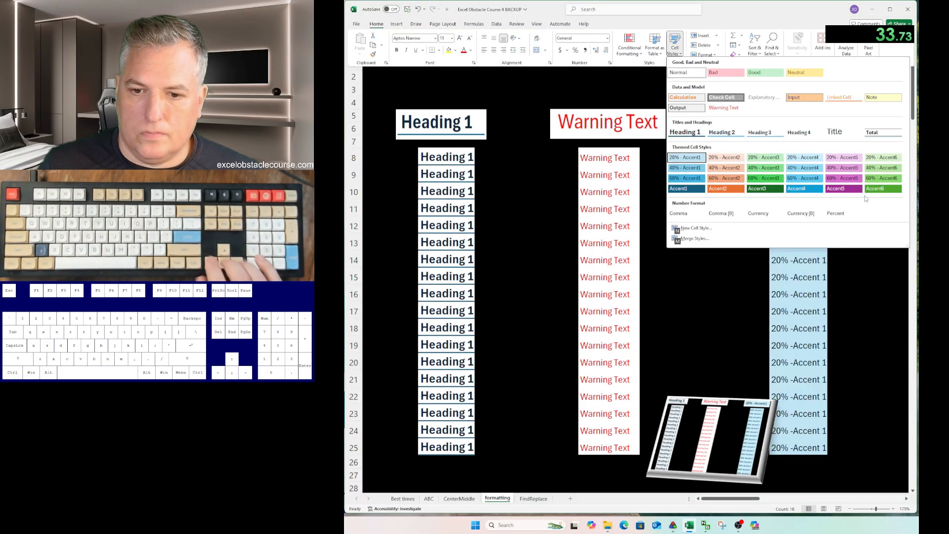
key("Return")
On the FindReplace sheet, replace every "Customer" with "Client" in the table B4:G30 and remove the table's bold formatting.
key("ctrl+Page_Down")
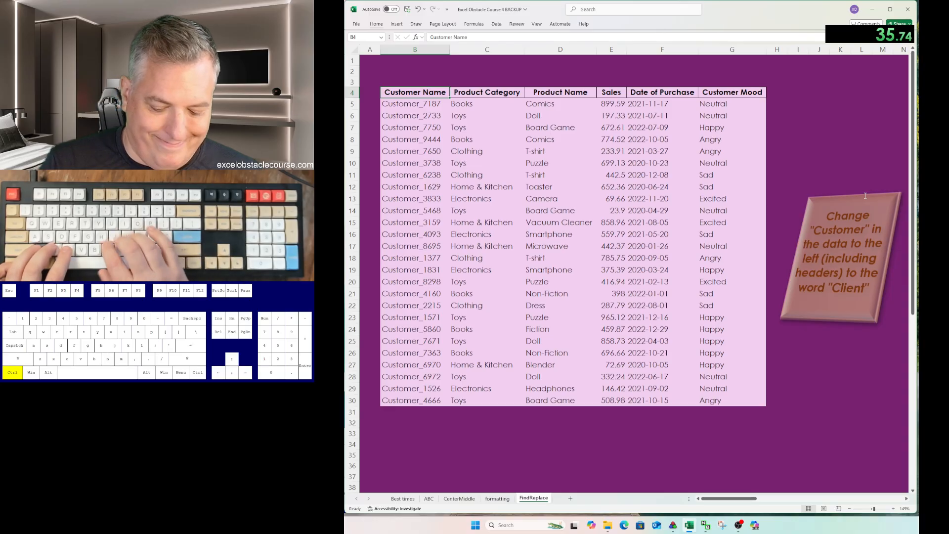
key("ctrl+a")
key("ctrl+h")
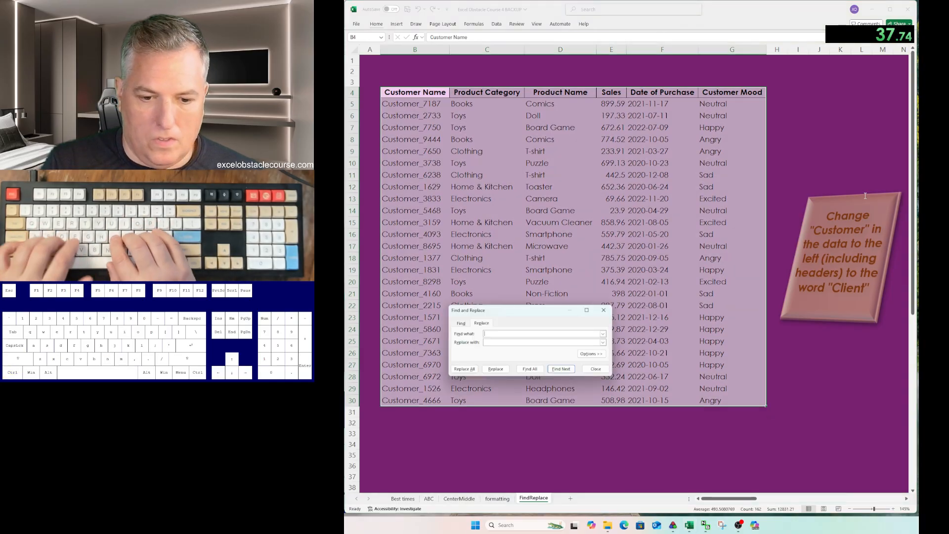
type("Customer")
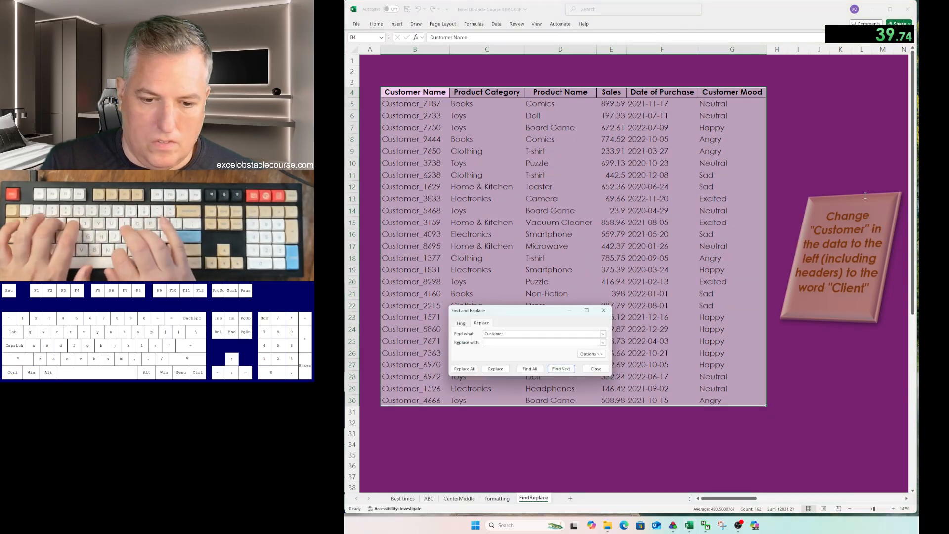
type("Client")
key("alt+a")
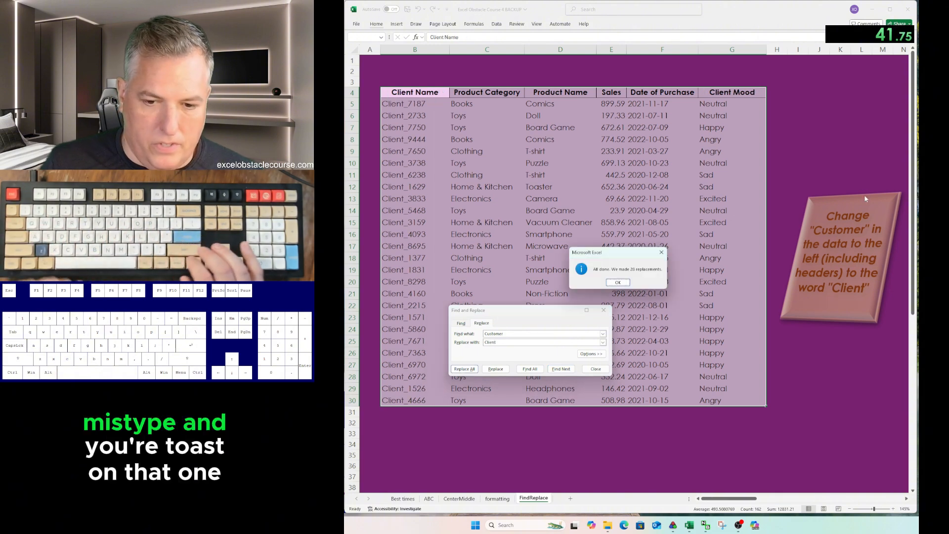
key("Return")
key("Escape")
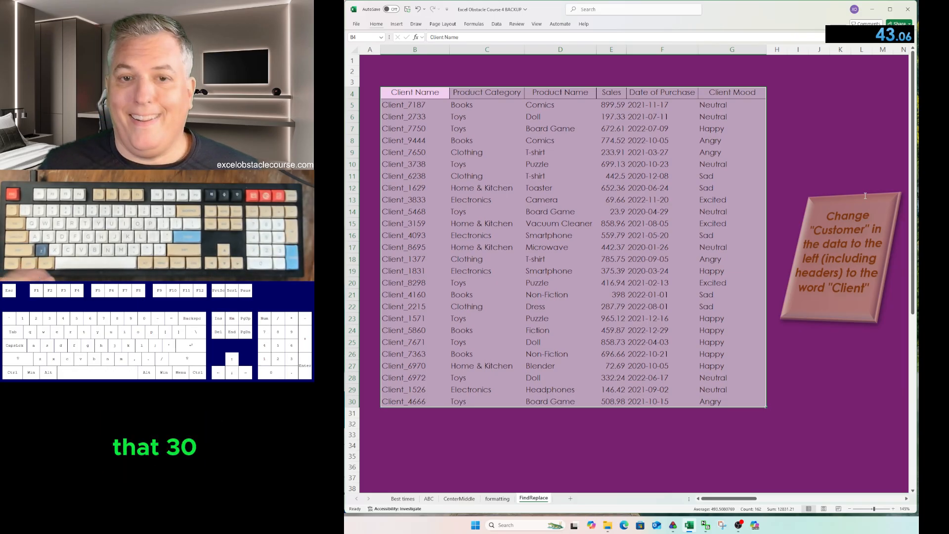
Undo all edits of this run on the four course sheets, back to the unfilled letter blocks on ABC.
key("ctrl+z")
key("ctrl+Page_Up")
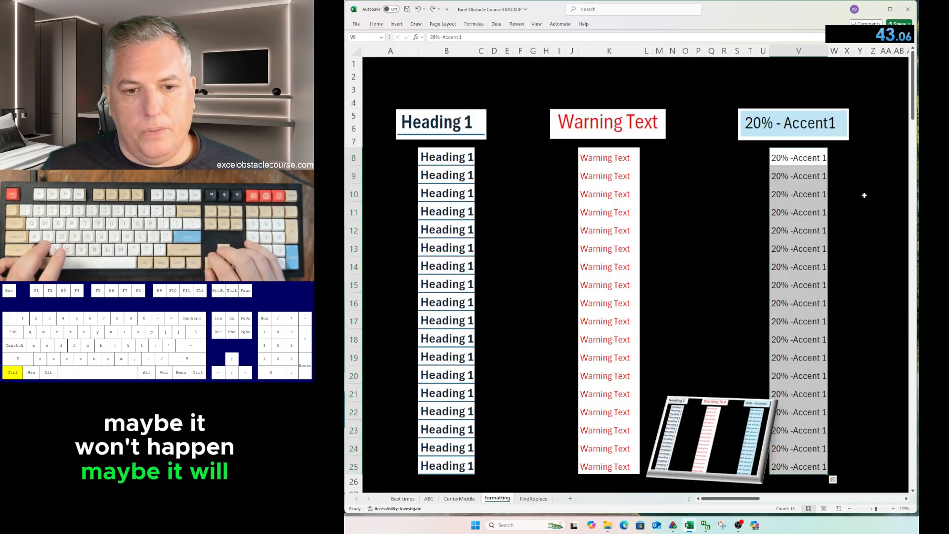
key("ctrl+Page_Up")
key("ctrl+c")
key("ctrl+Page_Up")
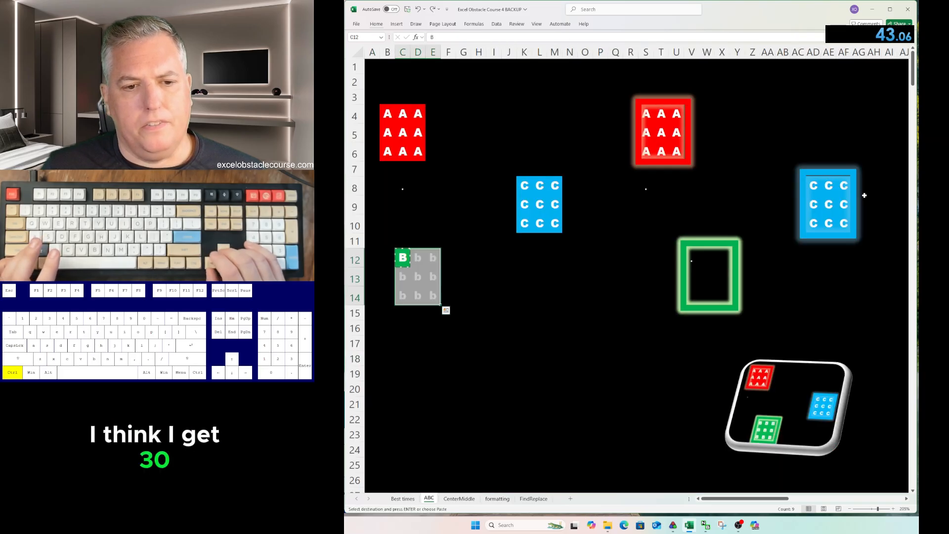
key("ctrl+z")
key("ctrl+z")
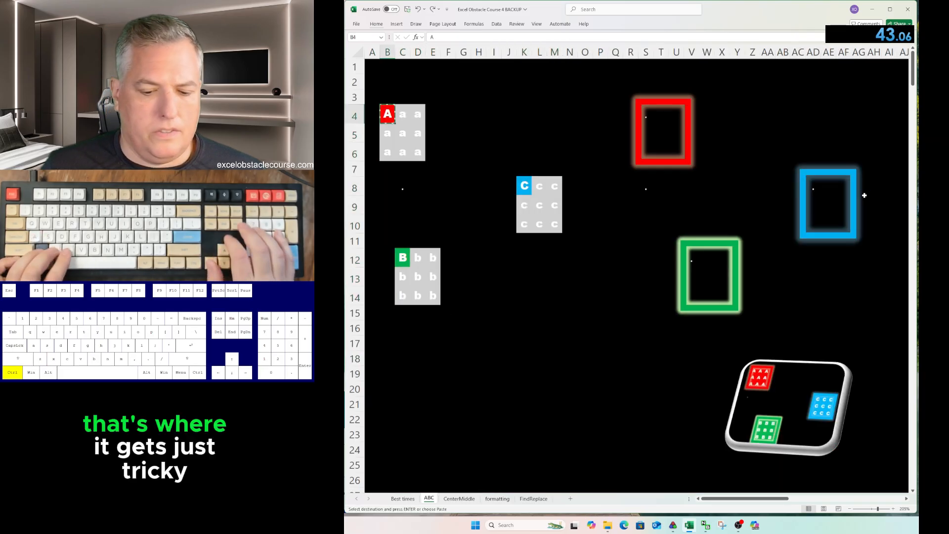
Review the reset CenterMiddle, formatting and FindReplace sheets and check the search and replacement terms in Find and Replace, then return to ABC.
key("ctrl+Page_Down")
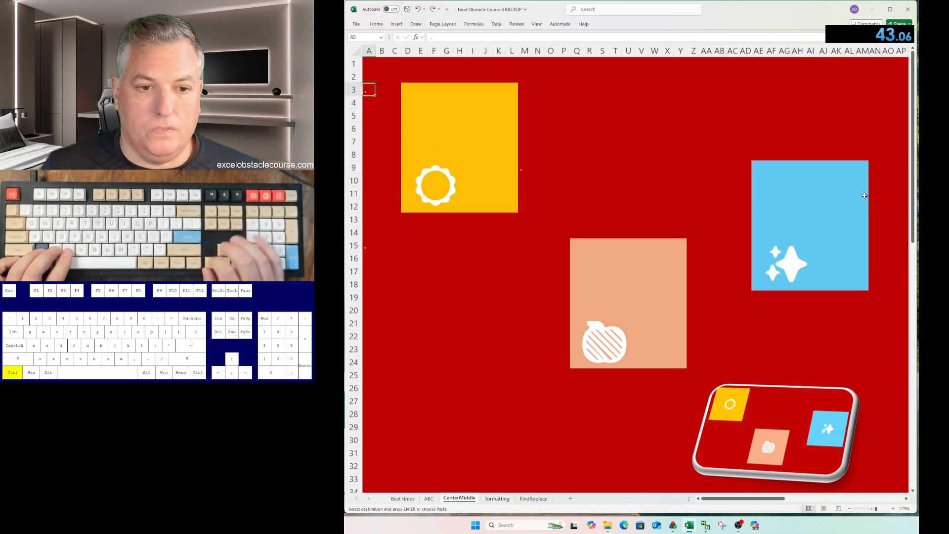
key("ctrl+Page_Down")
key("ctrl+Page_Down")
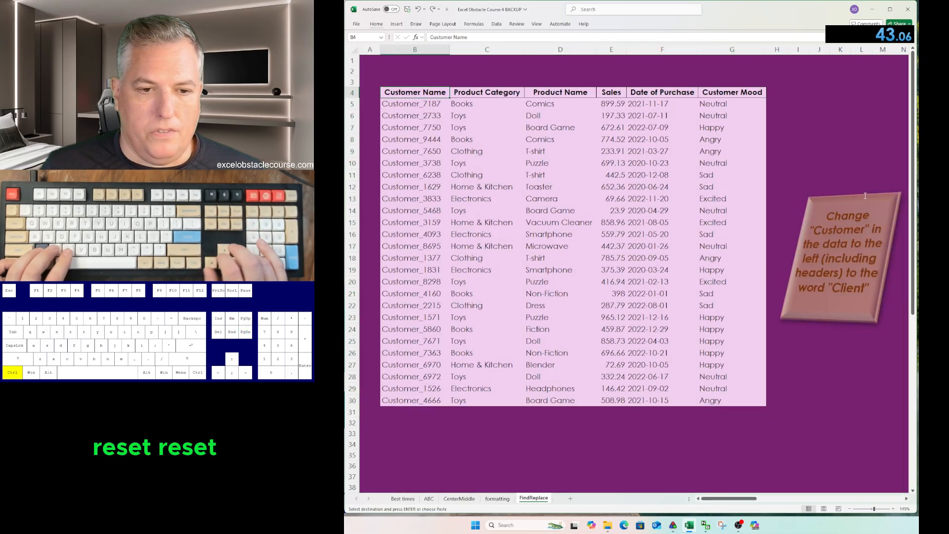
key("ctrl+h")
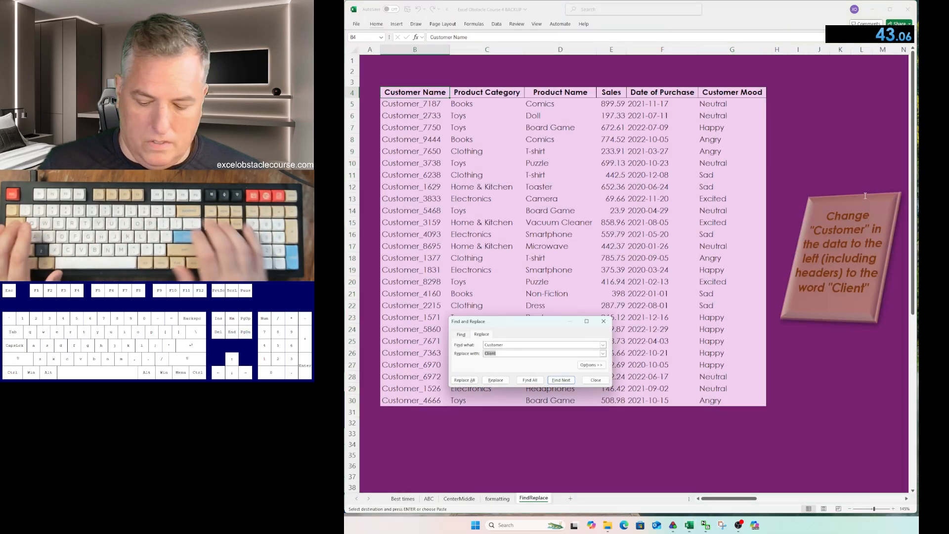
key("shift+Tab")
key("Escape")
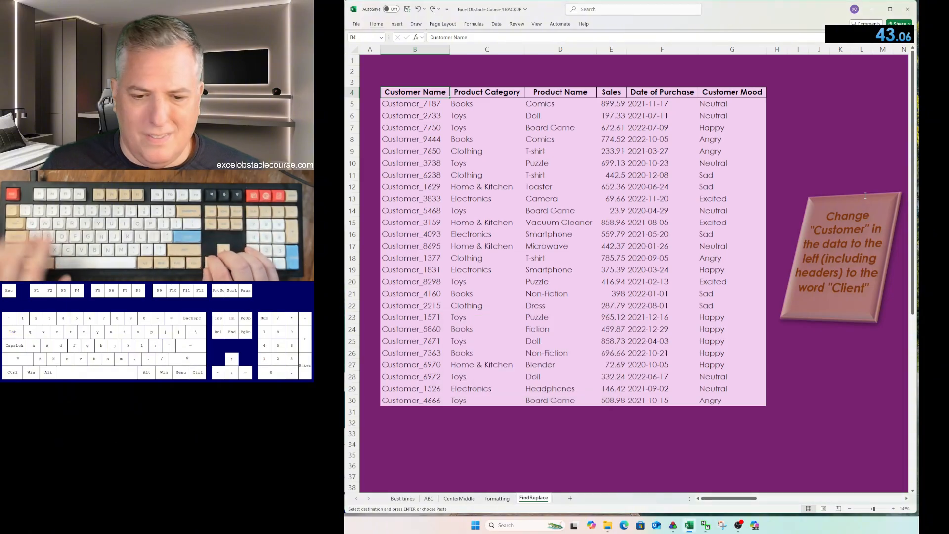
key("Left")
key("ctrl+Page_Up")
key("ctrl+Page_Up")
key("ctrl+Page_Up")
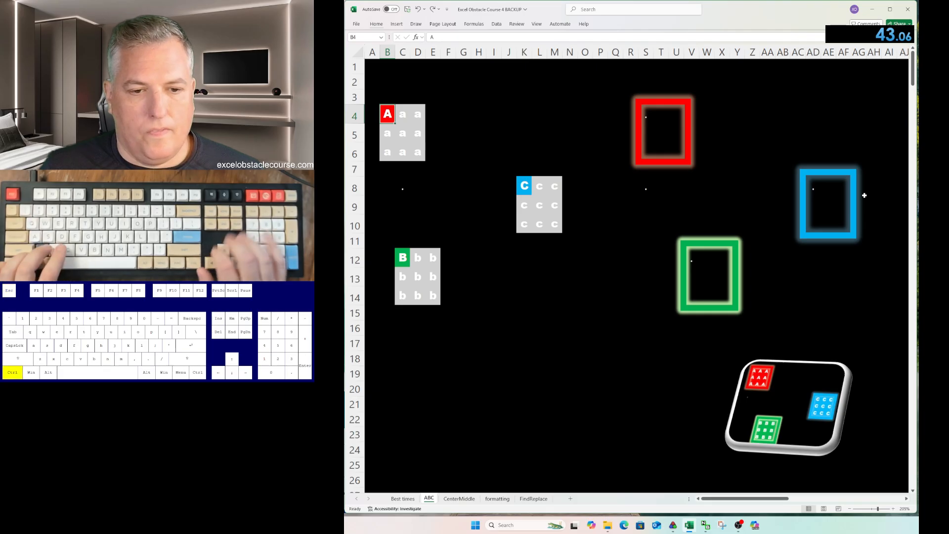
Log 0:43.06 as the time for try 5 in cell B7 of the Best times sheet.
key("ctrl+Page_Up")
type("4")
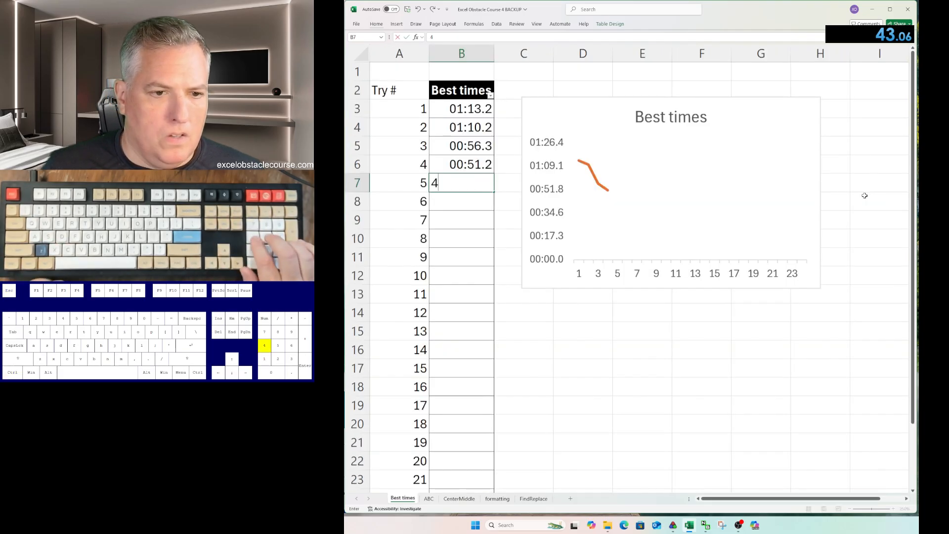
type("3.06")
key("Return")
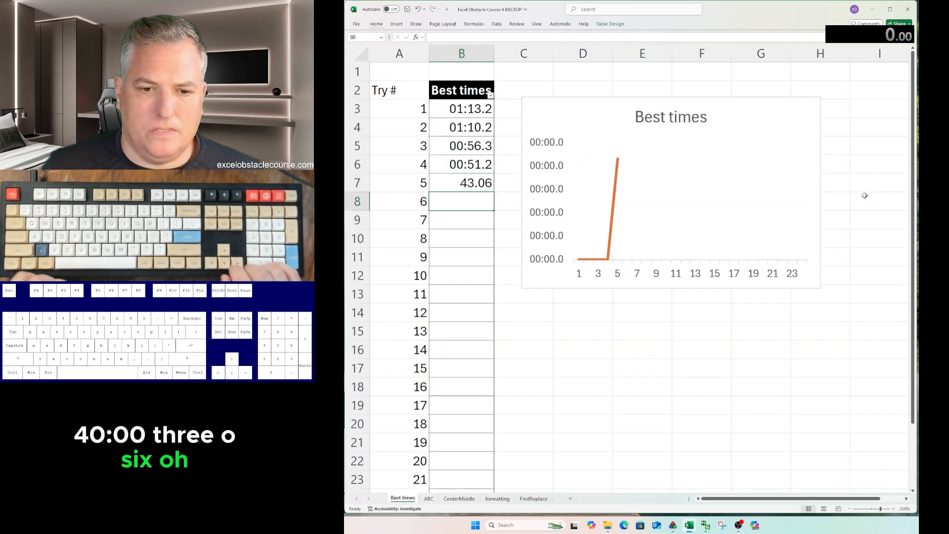
key("Up")
key("F2")
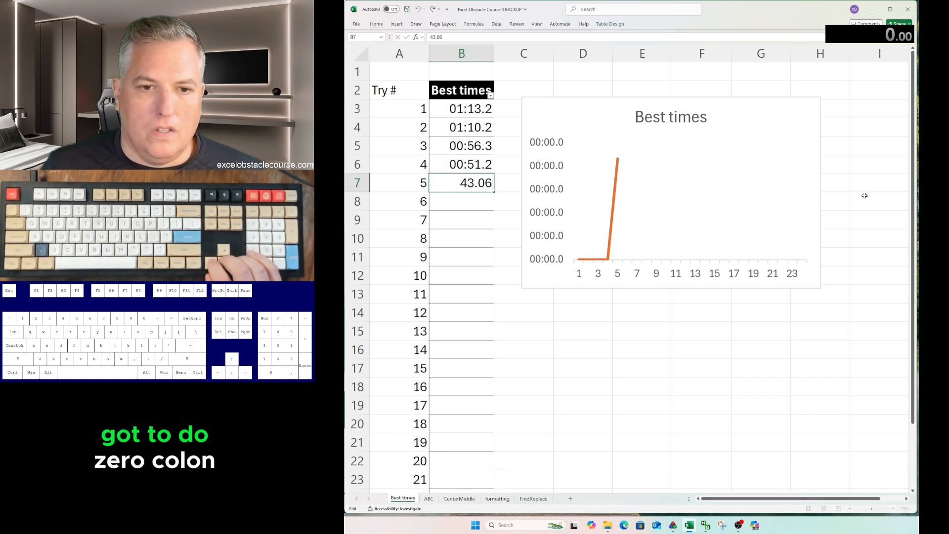
type("0:")
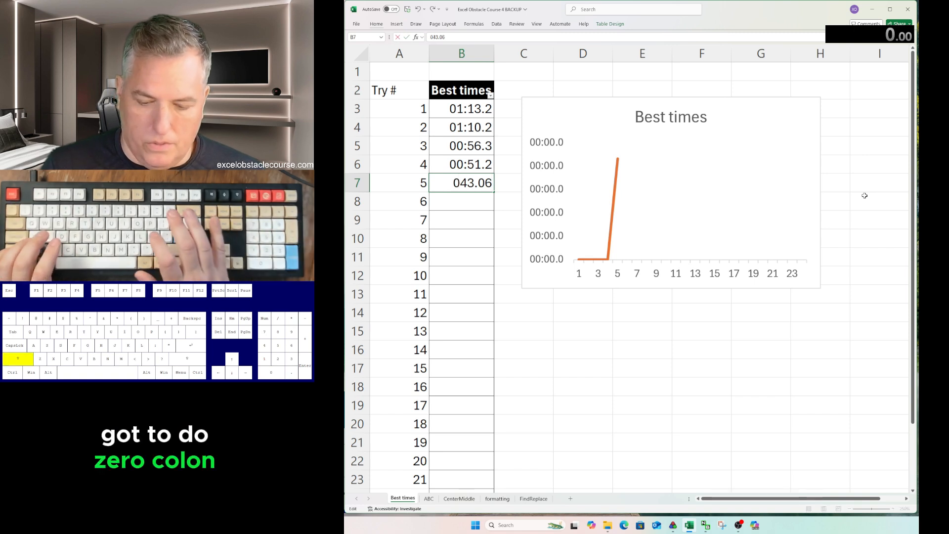
key("Return")
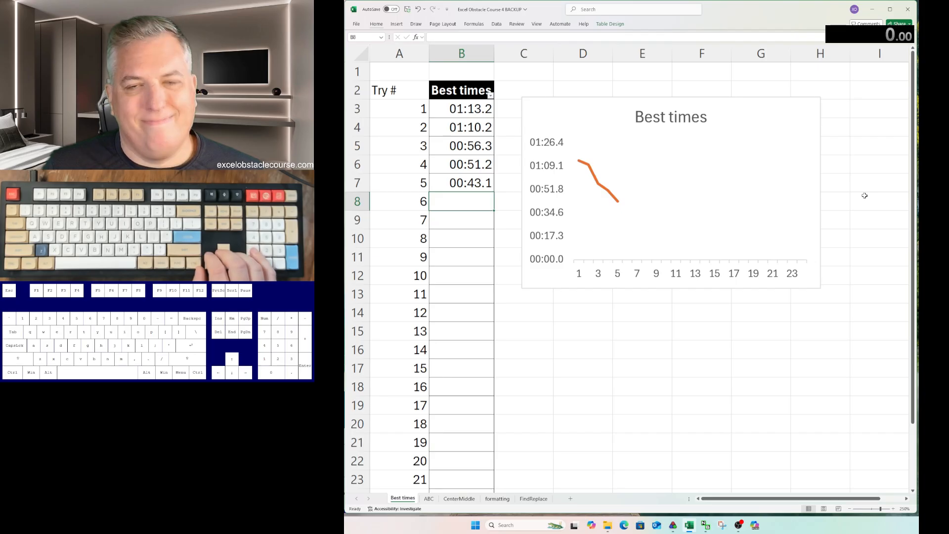
On the ABC sheet, fill B4:D6 with the red A cell and copy the block into the red frame at S4.
key("ctrl+Page_Down")
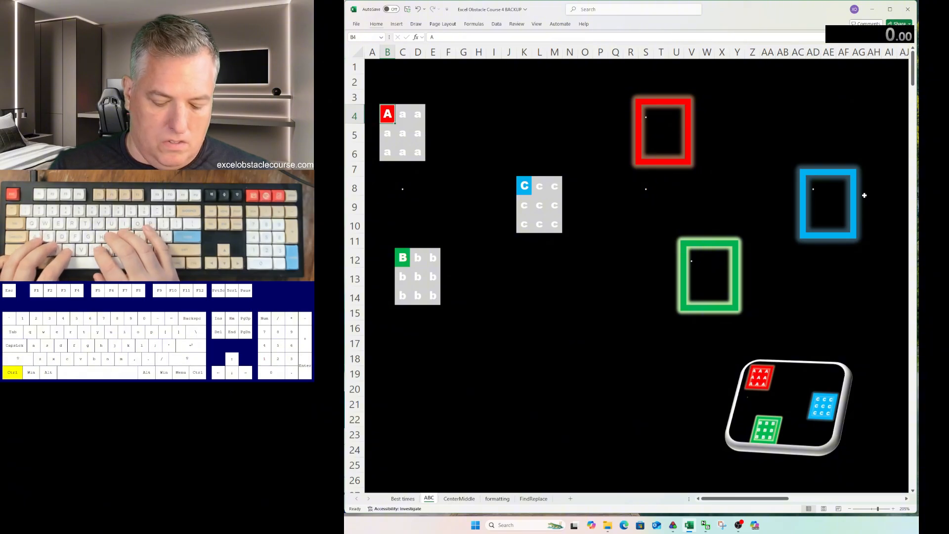
key("ctrl+c")
key("ctrl+a")
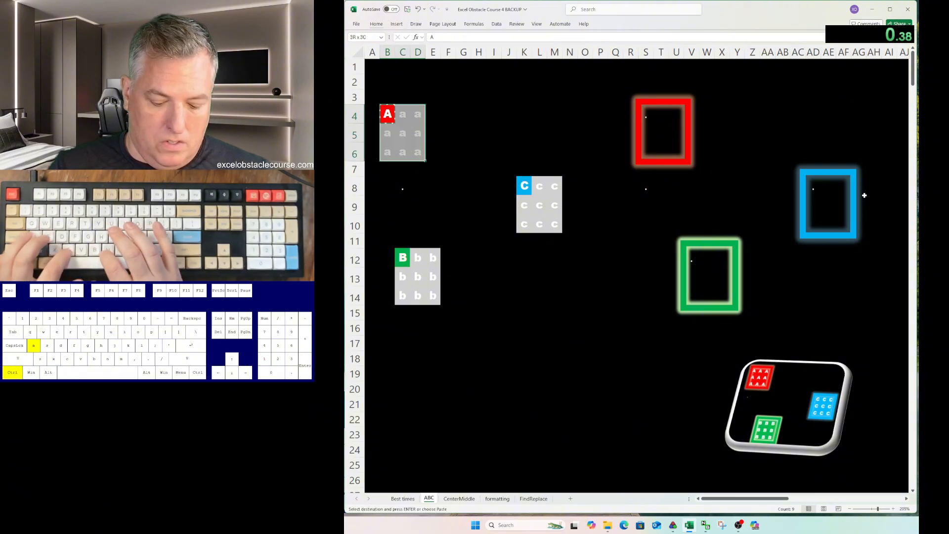
key("ctrl+v")
key("ctrl+c")
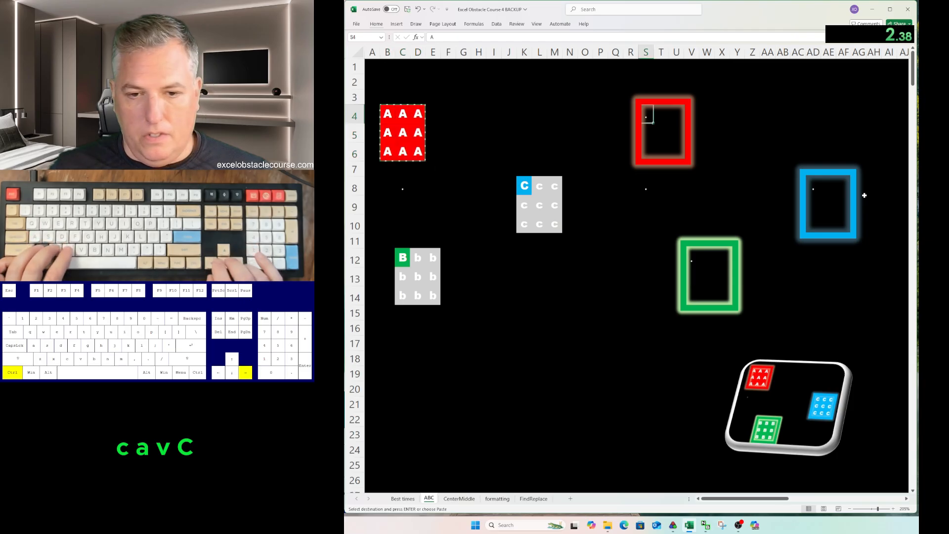
key("ctrl+v")
Fill K8:M10 with the blue C cell and copy the block into the blue frame at AD8.
key("ctrl+Down")
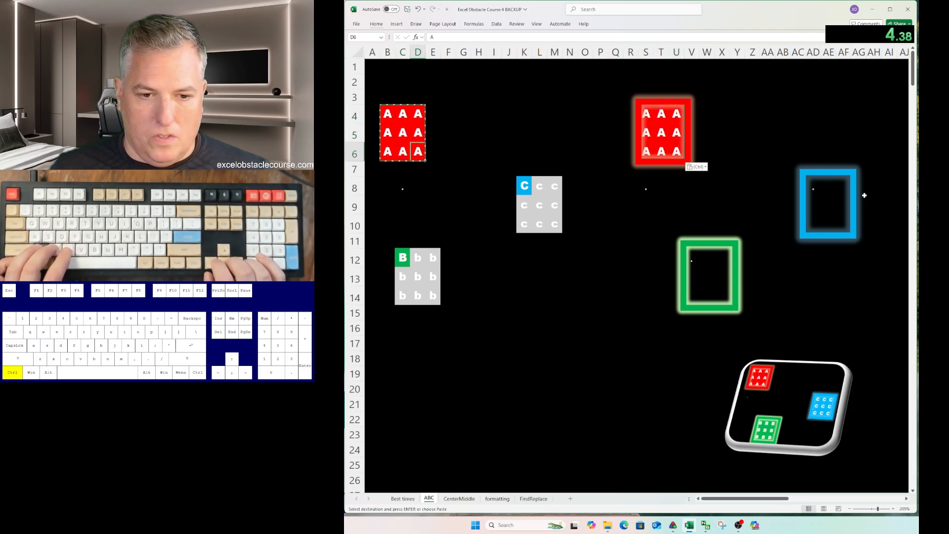
key("Left")
key("ctrl+Down")
key("ctrl+a")
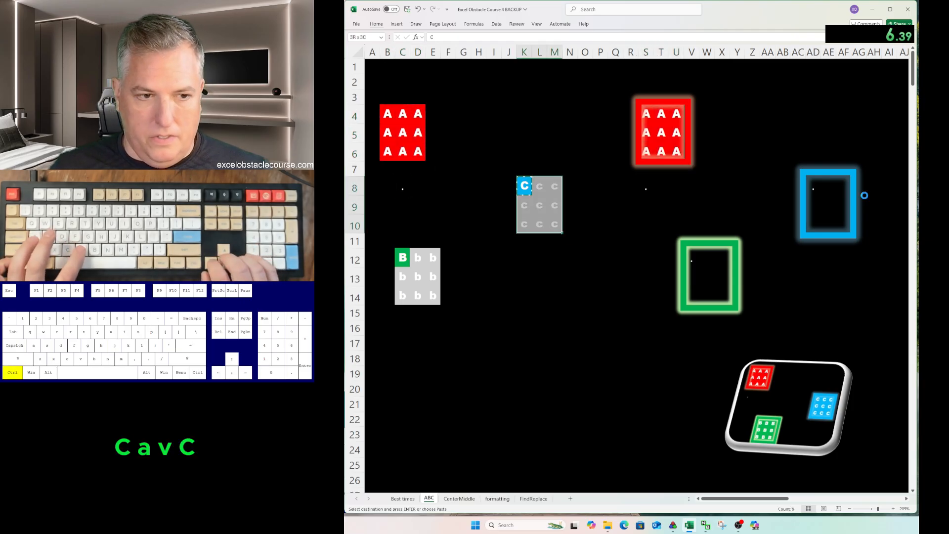
key("ctrl+v")
key("ctrl+c")
key("ctrl+Right")
key("ctrl+Right")
key("ctrl+v")
Fill C12:E14 with the green B cell and copy the block into the green frame at V12.
key("ctrl+Left")
key("ctrl+Left")
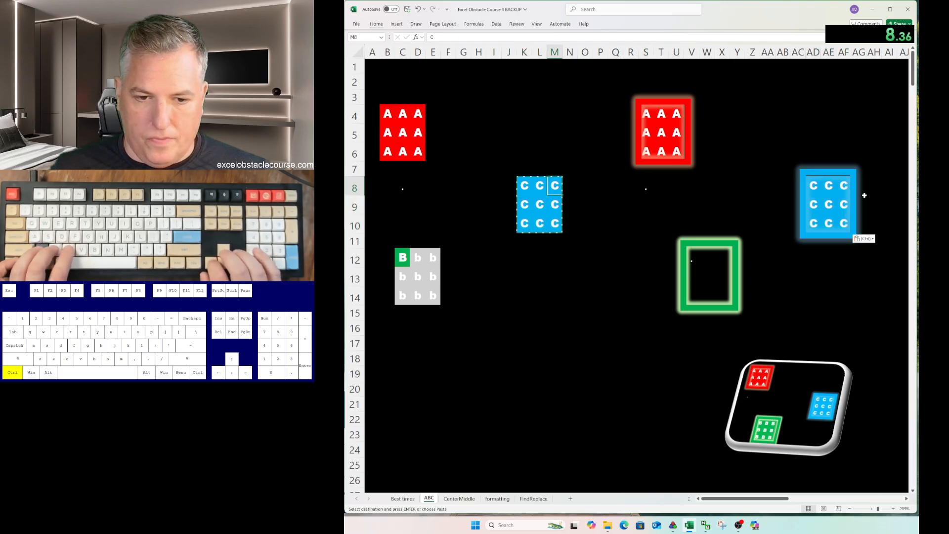
key("ctrl+Down")
key("ctrl+a")
key("ctrl+s")
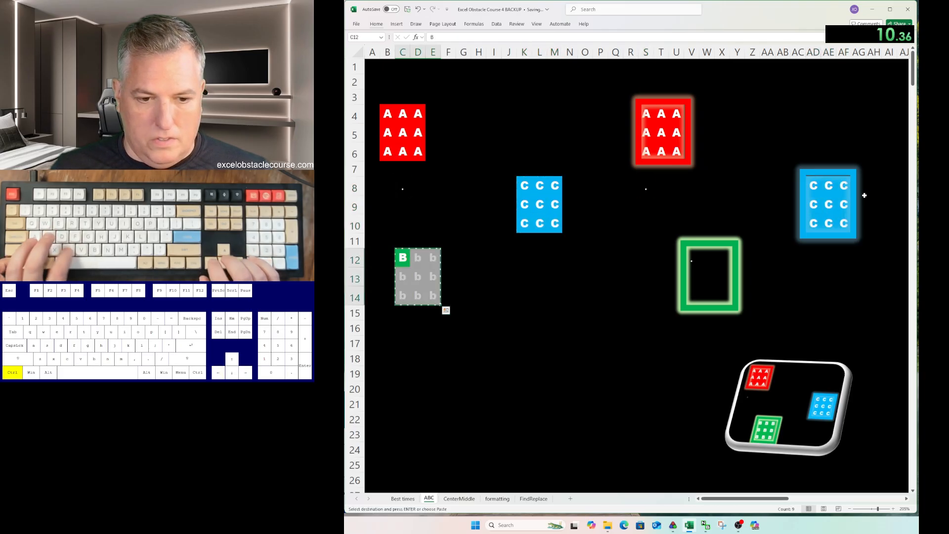
key("ctrl+Right")
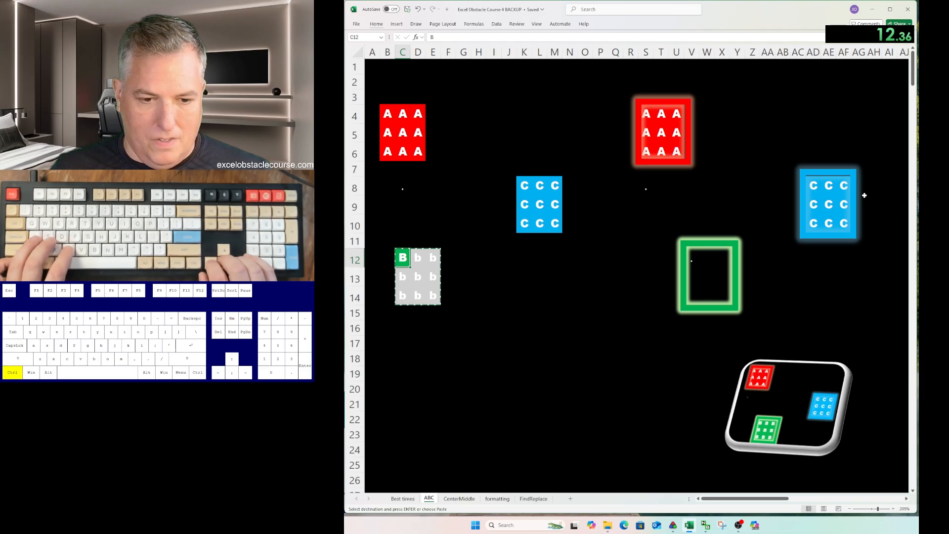
key("ctrl+a")
key("ctrl+v")
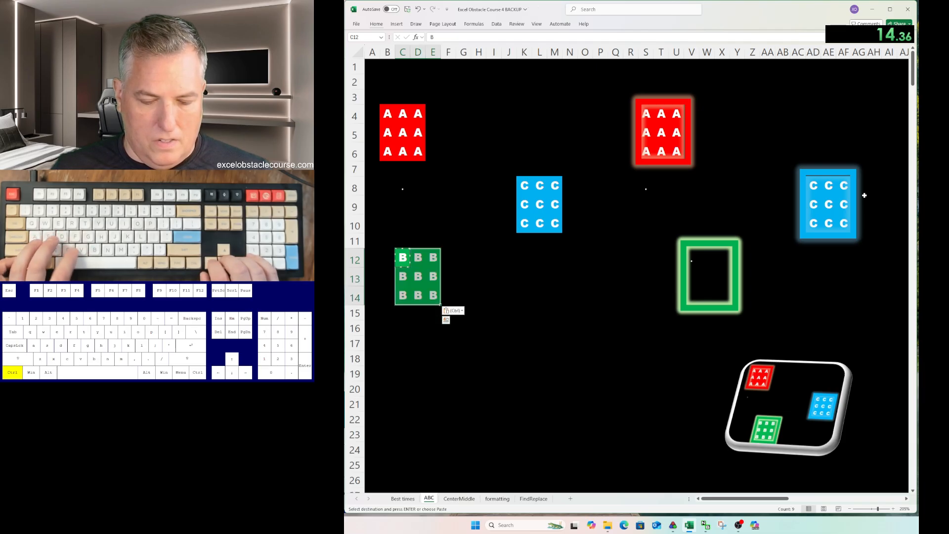
key("ctrl+Right")
key("ctrl+Right")
key("ctrl+v")
On the CenterMiddle sheet, center the icon in the yellow merged block D3:L12 vertically and horizontally.
key("ctrl+Page_Down")
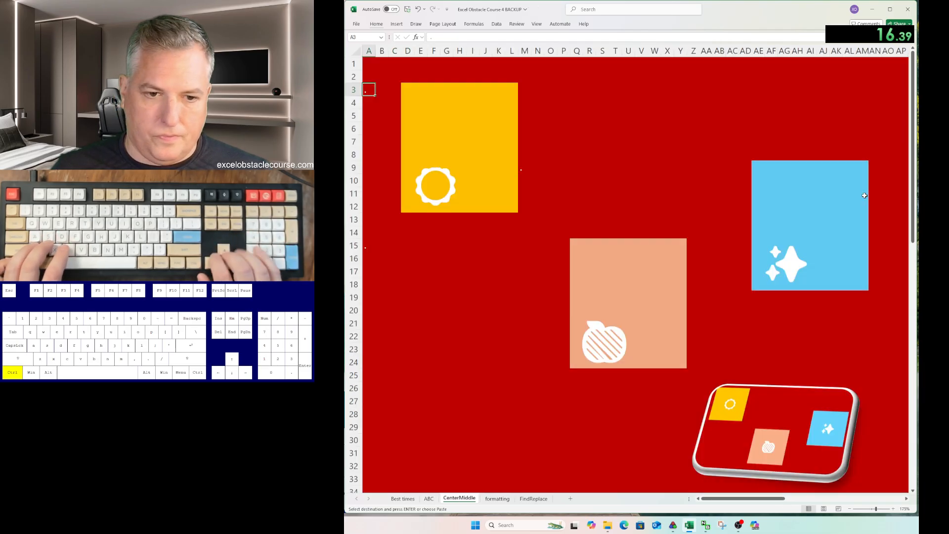
key("alt+h")
key("a")
key("m")
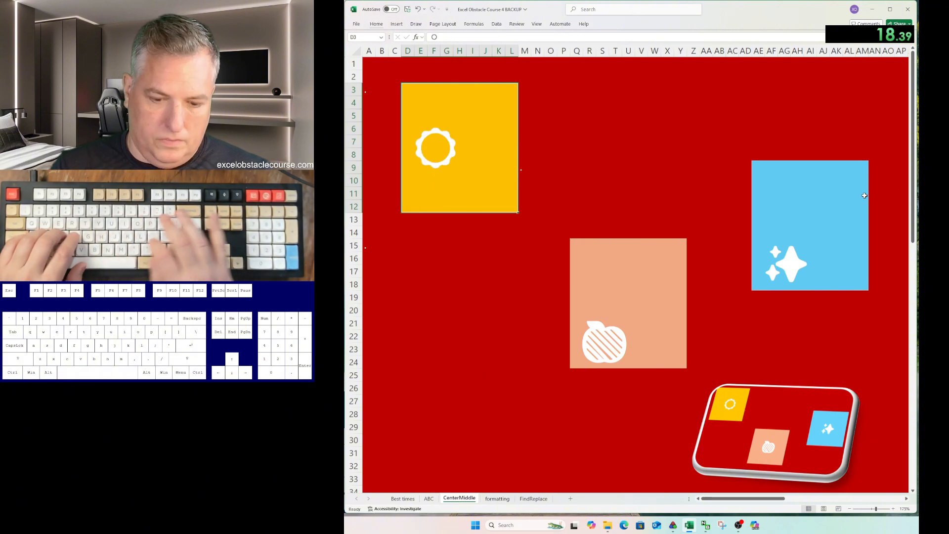
key("alt")
key("h")
key("a")
key("c")
Middle-align and center the sparkle icon in the light blue merged block starting at AE9.
key("ctrl+Right")
key("ctrl+Right")
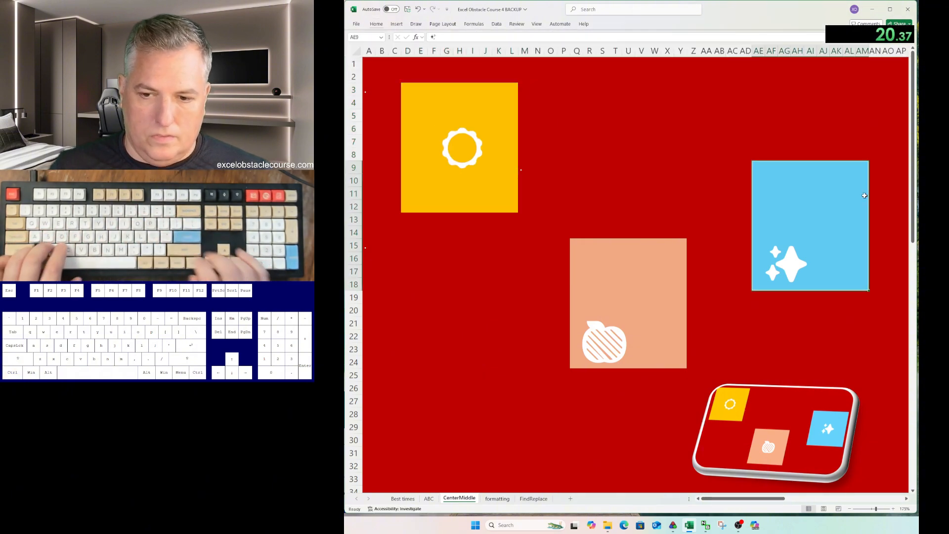
key("alt")
key("h")
key("a")
key("m")
key("alt")
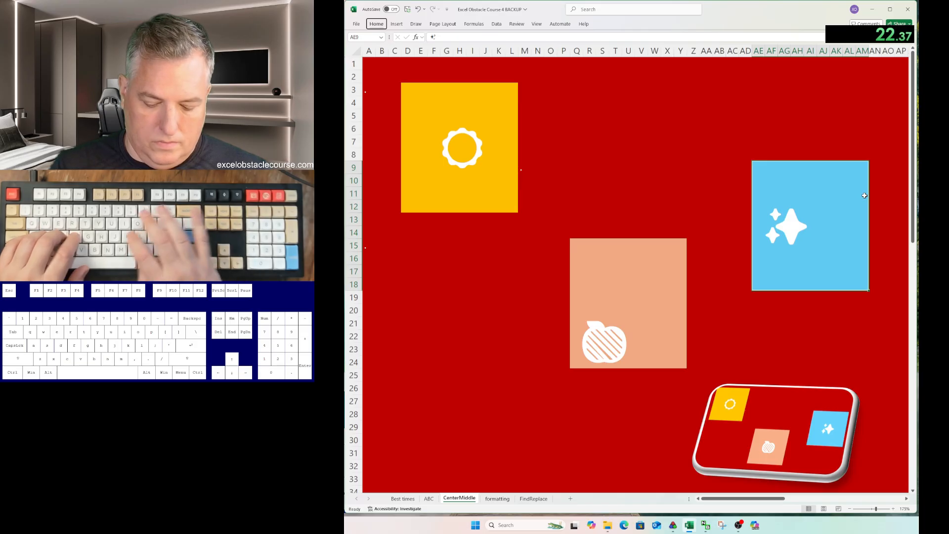
key("h")
key("a")
key("c")
Middle-align and center the fruit icon in the peach merged block Q15:Y24.
key("ctrl+Left")
key("ctrl+Left")
key("ctrl+Down")
key("ctrl+Right")
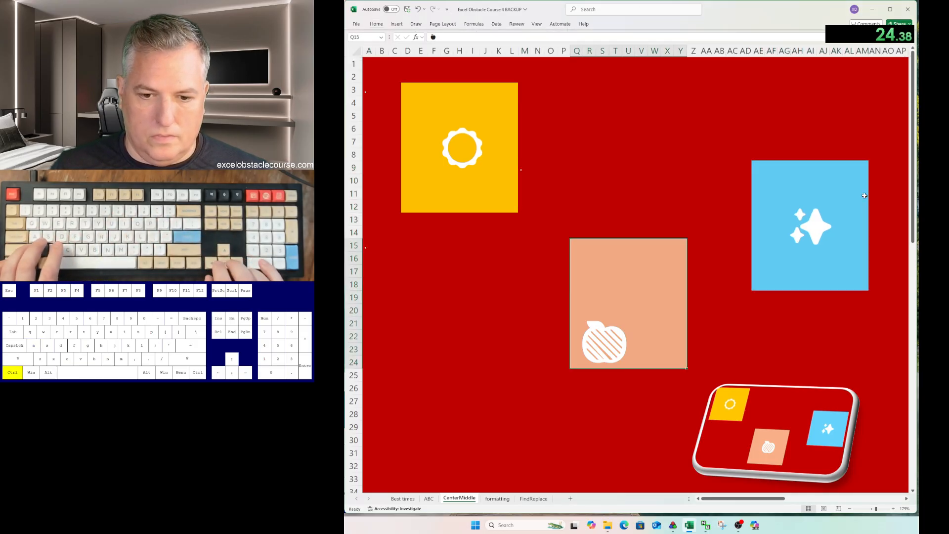
key("alt")
key("h")
key("a")
key("m")
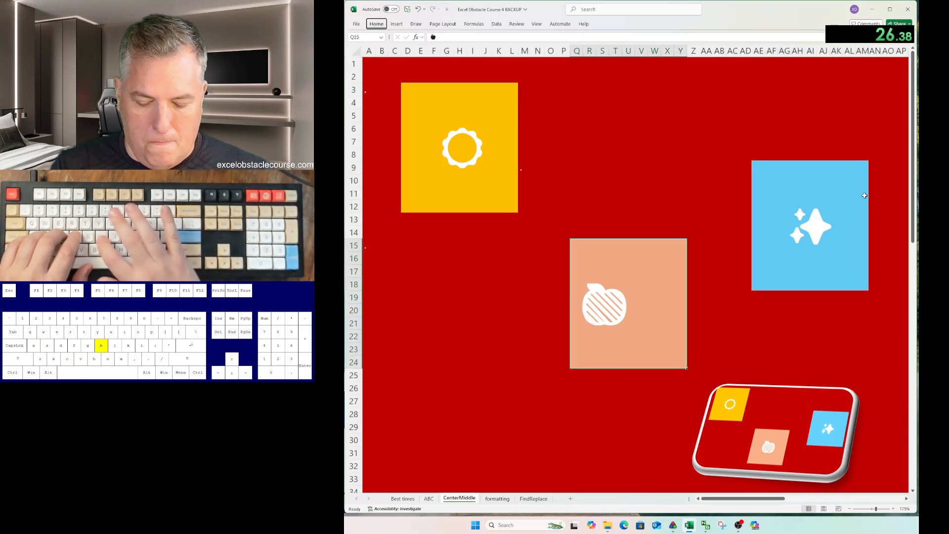
key("a")
key("c")
On the formatting sheet, apply the Heading 1 cell style to B8:B25.
key("ctrl+Page_Down")
key("ctrl+shift+Down")
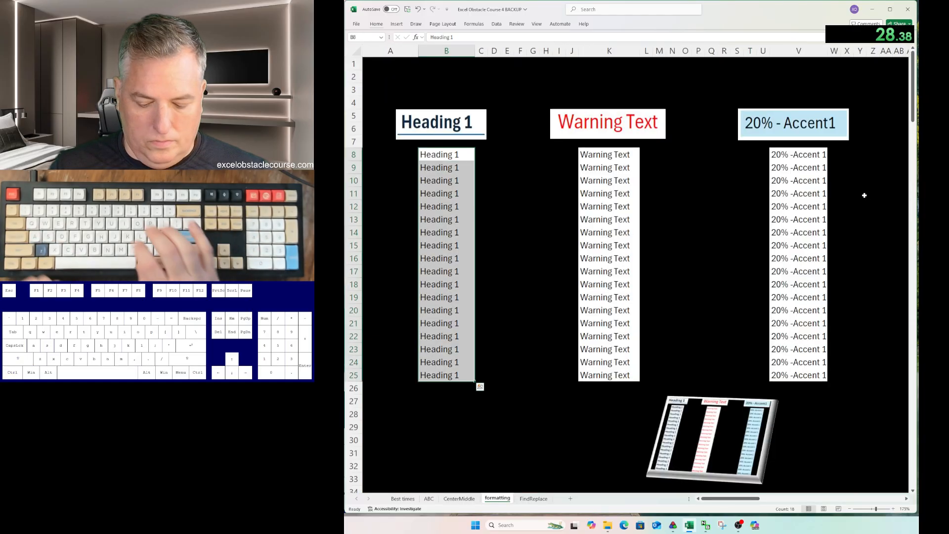
key("alt")
key("h")
key("j")
key("Down")
key("Down")
key("Return")
Apply the Warning Text cell style to K8:K25.
key("ctrl+Right")
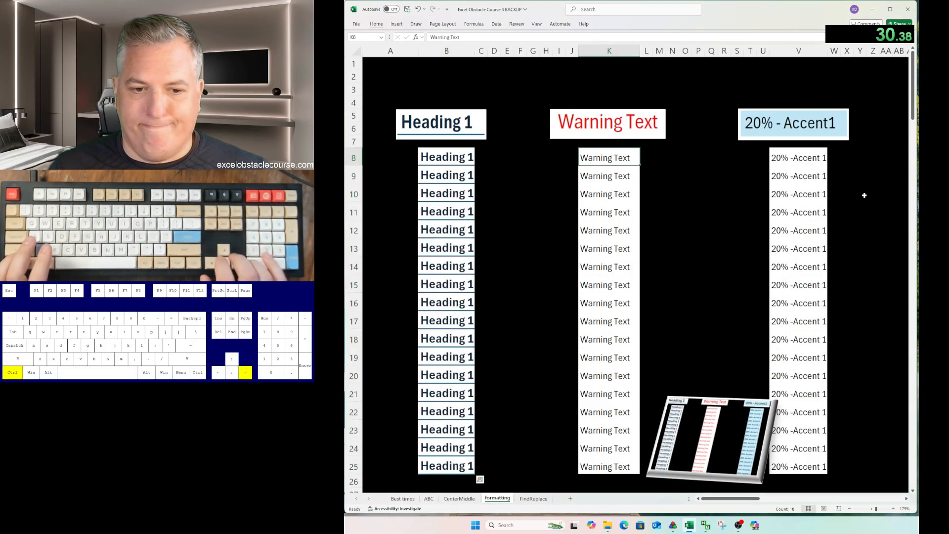
key("ctrl+shift+Down")
key("alt")
key("h")
key("j")
key("Down")
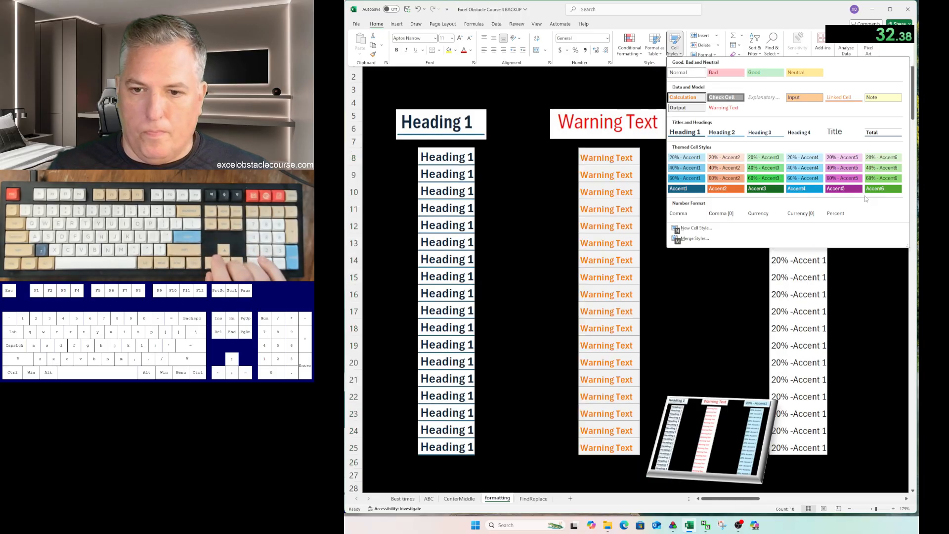
key("Down")
key("Right")
key("Return")
Apply the 20% - Accent1 cell style to V8:V25.
key("ctrl+Right")
key("ctrl+shift+Down")
key("alt")
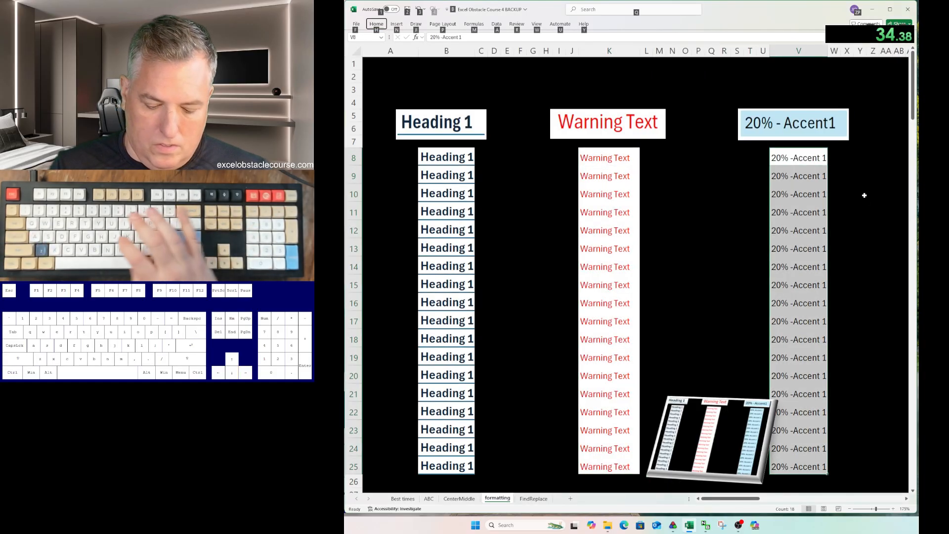
key("h")
key("j")
key("Return")
On the FindReplace sheet, replace every "Customer" with "Client" in the table B4:G30 and remove the table's bold formatting.
key("ctrl+Page_Down")
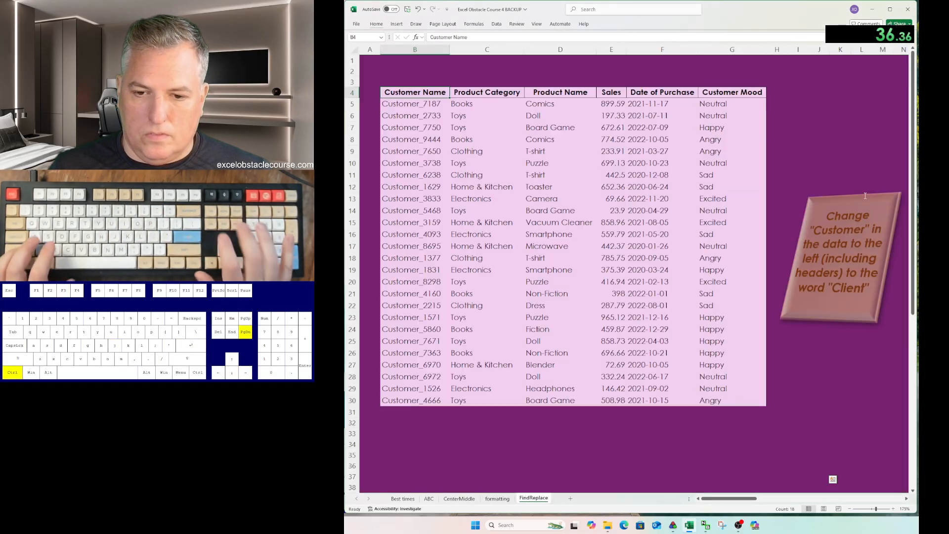
key("ctrl+a")
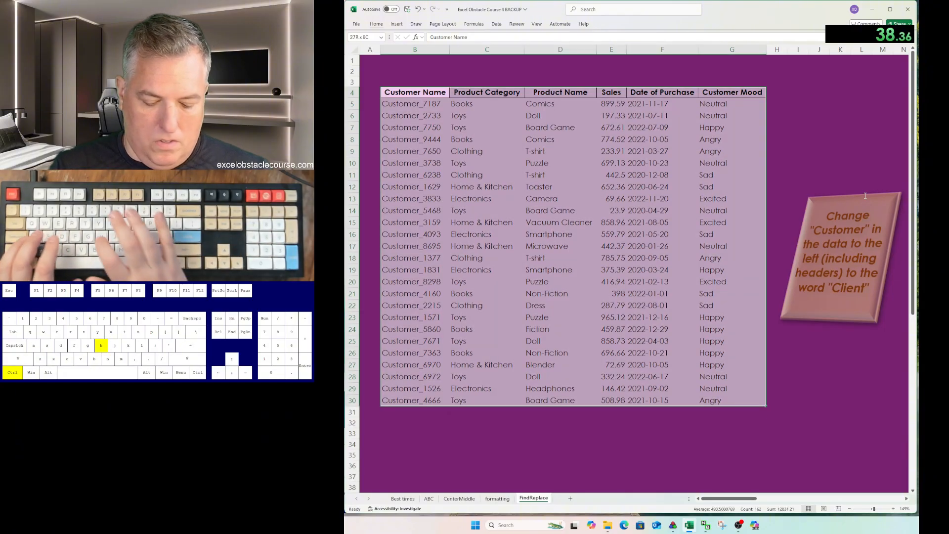
key("ctrl+h")
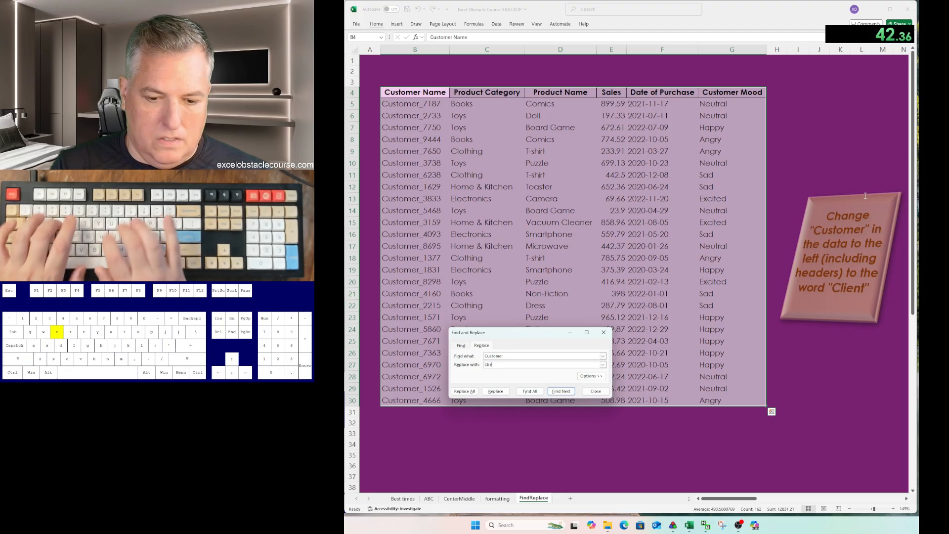
key("alt+a")
key("Return")
key("Escape")
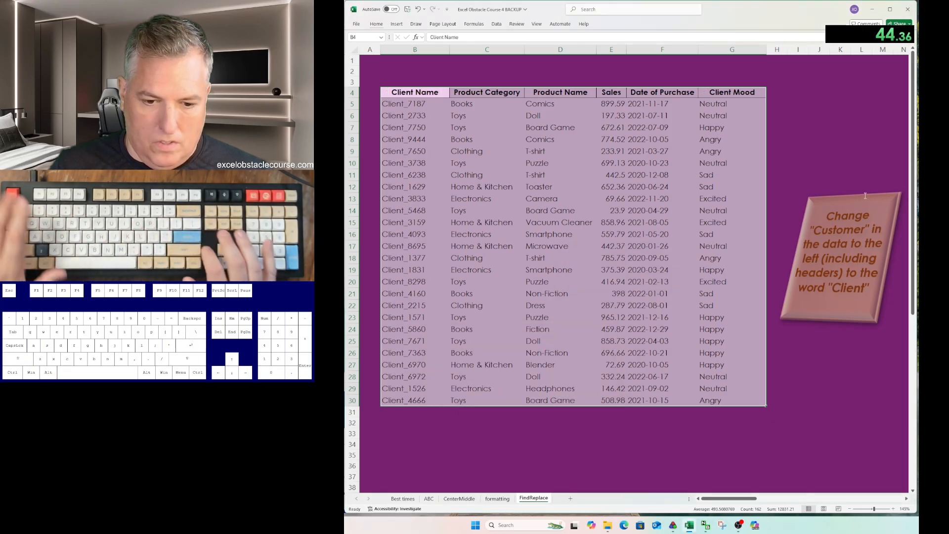
key("ctrl+b")
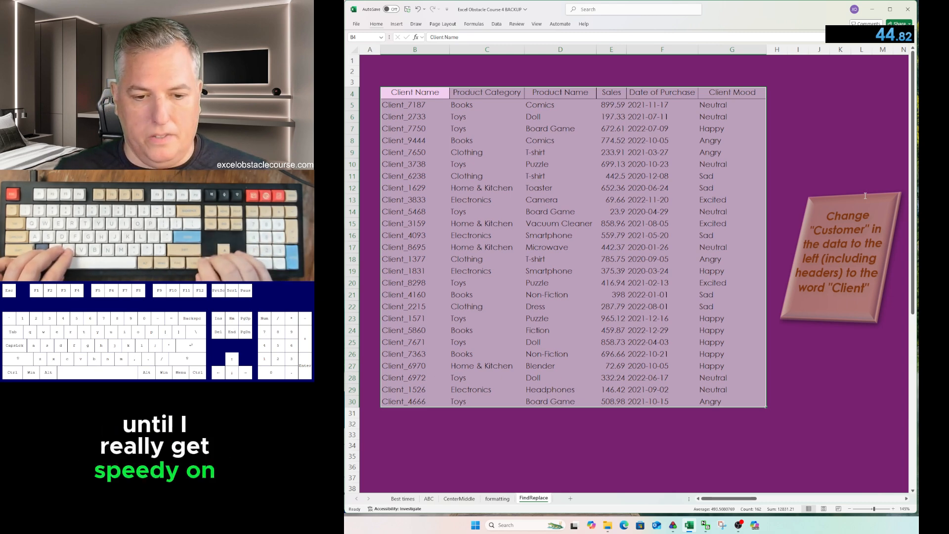
Undo the last run's text replacement, cell styles and centering on the FindReplace, formatting and CenterMiddle sheets.
key("ctrl+Page_Up")
key("ctrl+z")
key("ctrl+z")
key("ctrl+z")
key("ctrl+z")
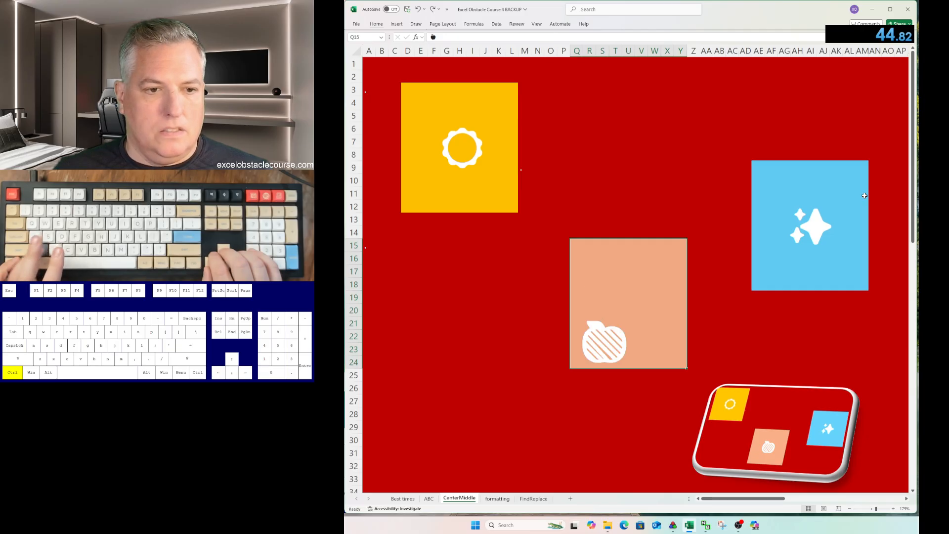
key("ctrl+z")
key("ctrl+z")
key("ctrl+z")
key("ctrl+z")
Undo the last run's pasted A, C and B blocks on the ABC sheet and check that the other sheets are reset.
key("ctrl+z")
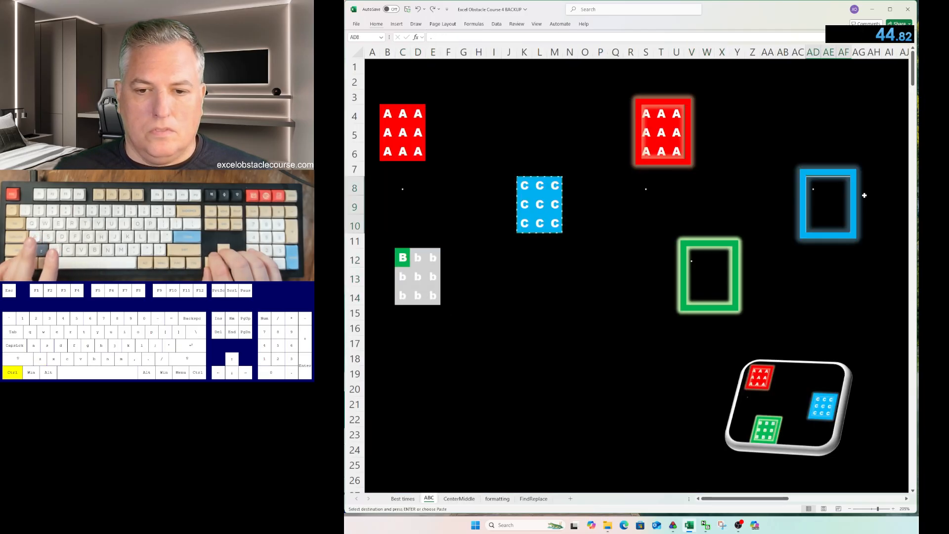
key("ctrl+z")
key("ctrl+z")
key("ctrl+z")
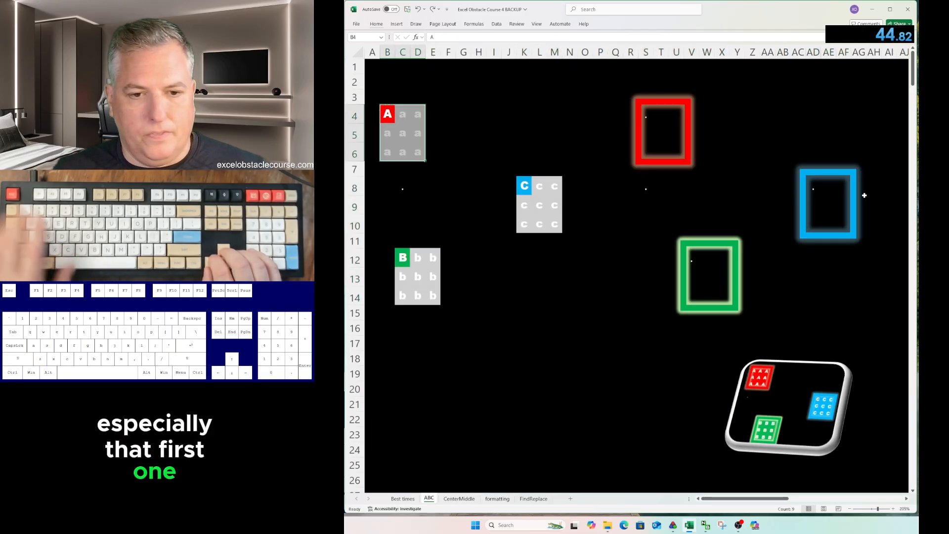
key("ctrl+z")
key("ctrl+z")
key("ctrl+z")
key("ctrl+z")
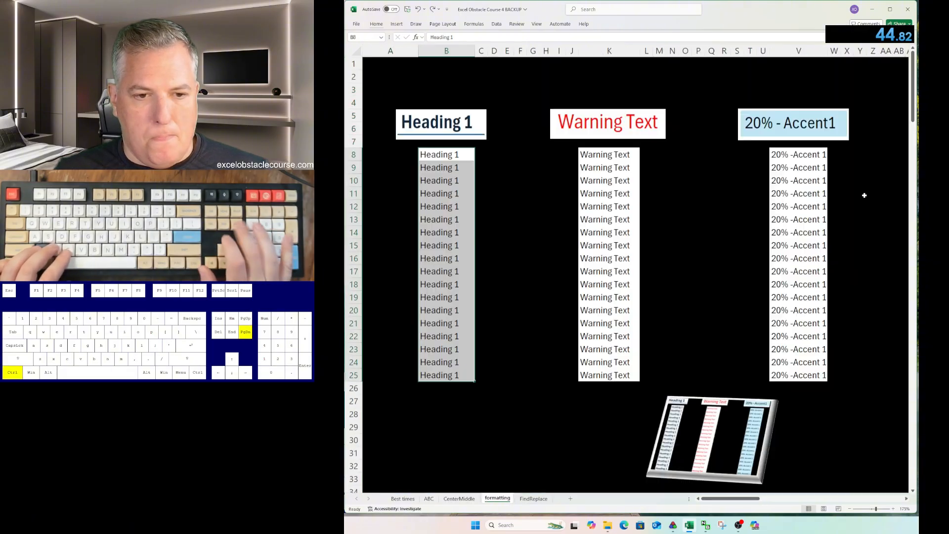
key("ctrl+z")
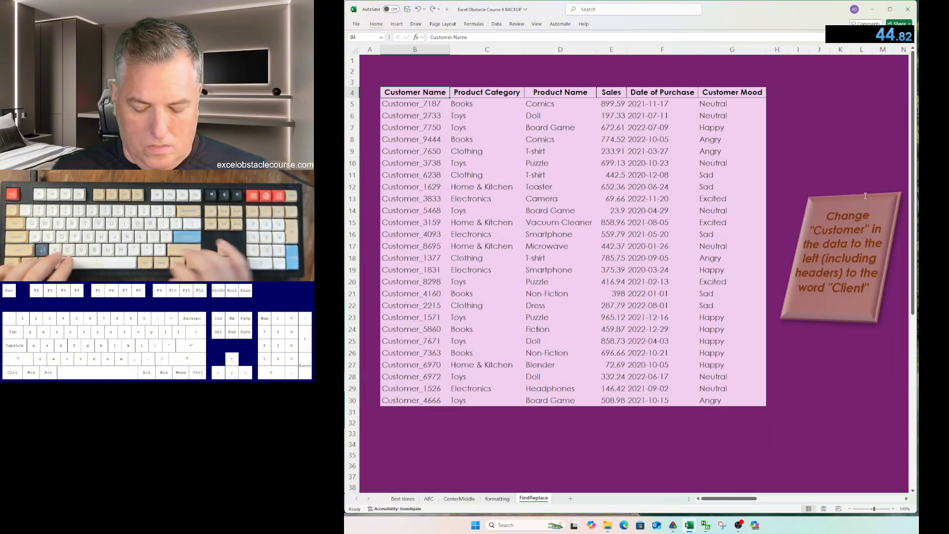
Clear both the search text and the replacement text in Find and Replace, then close it.
key("ctrl+h")
key("BackSpace")
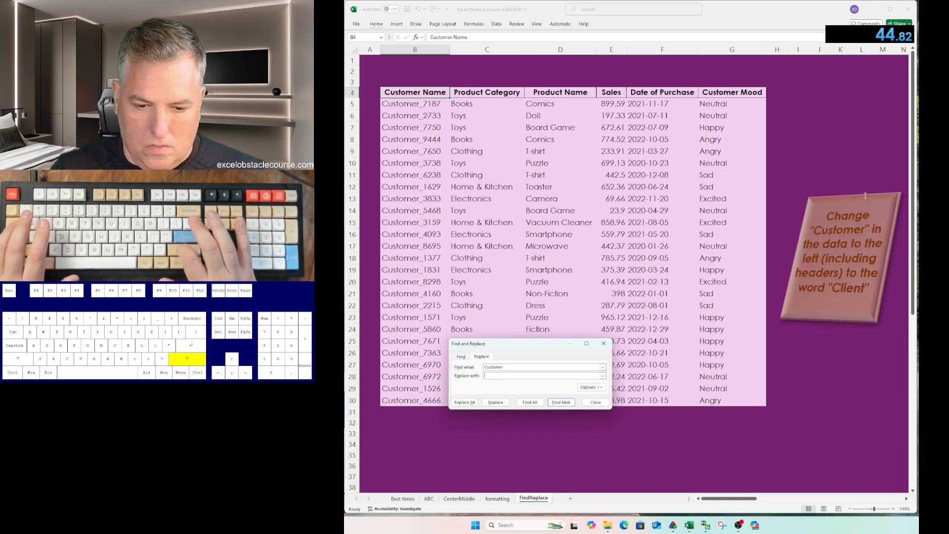
key("shift+Tab")
key("BackSpace")
key("Escape")
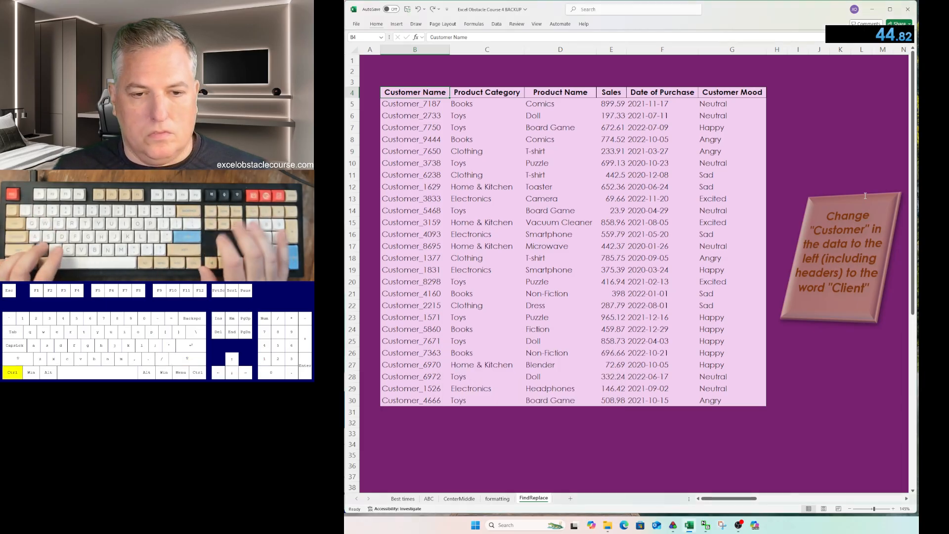
On the Best times sheet, log 0:44.80 in B8 as the time for try 6.
key("ctrl+Page_Up")
key("ctrl+Page_Up")
key("ctrl+Page_Up")
key("ctrl+Page_Up")
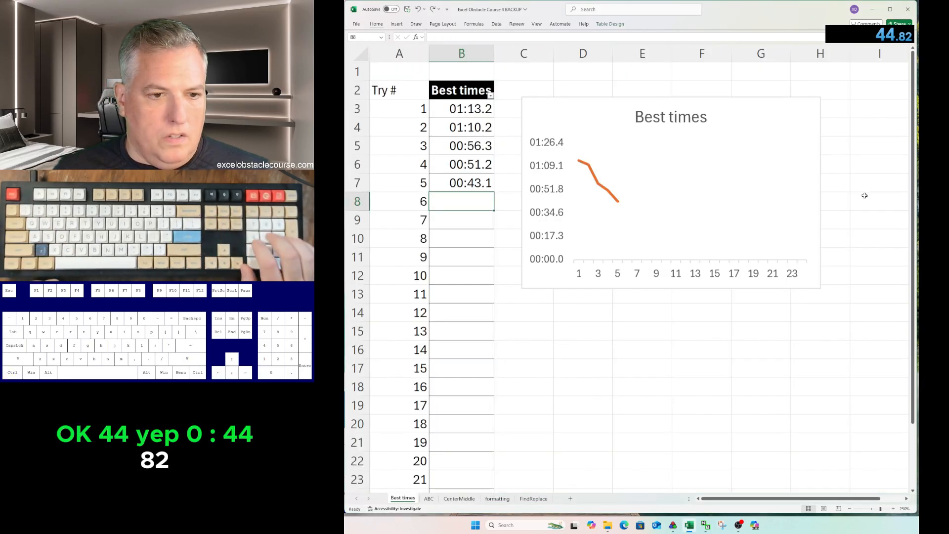
type("0")
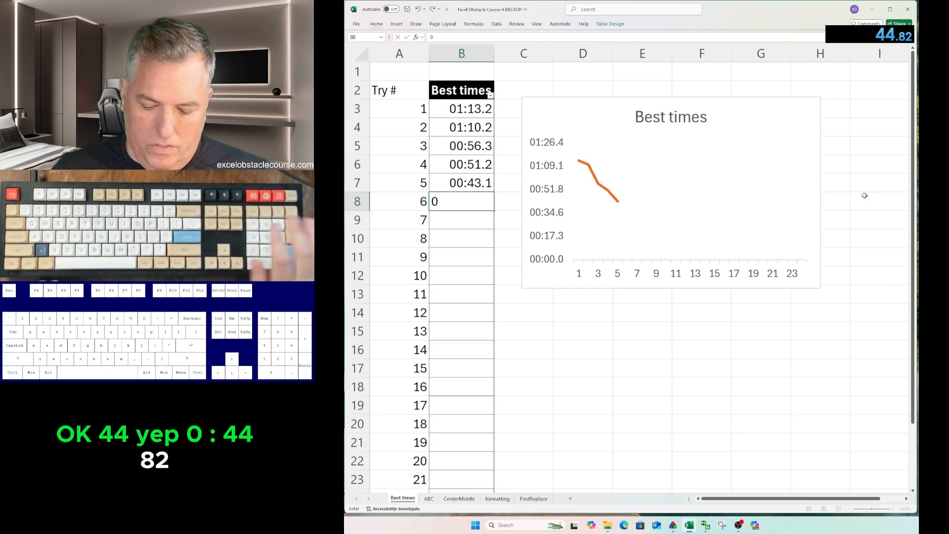
type(":44.8")
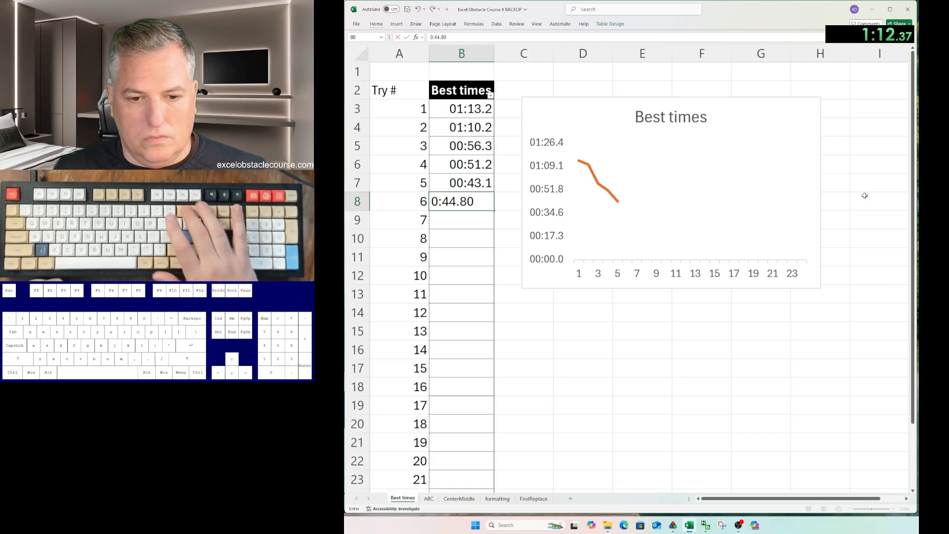
key("Return")
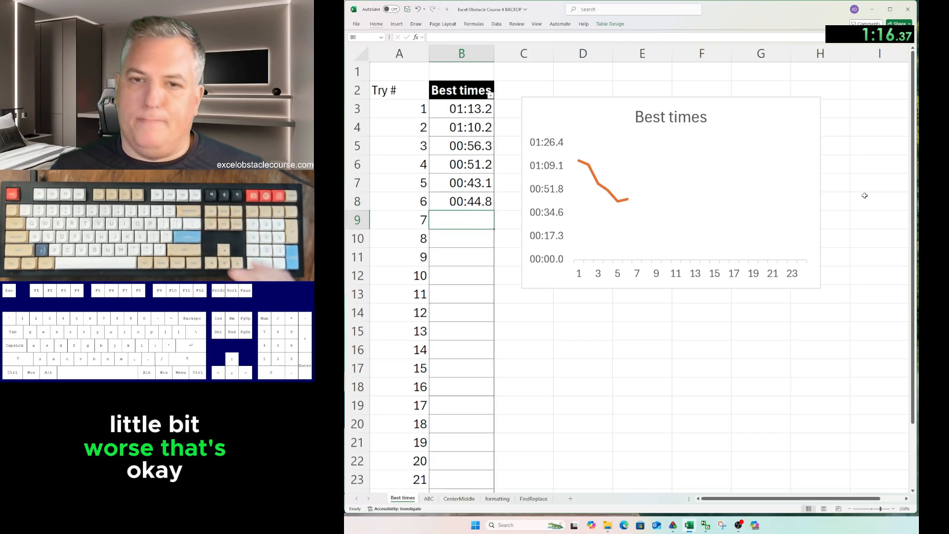
On the ABC sheet, fill B4:D6 with the red A cell and copy the block into the red frame at S4.
key("ctrl+Page_Down")
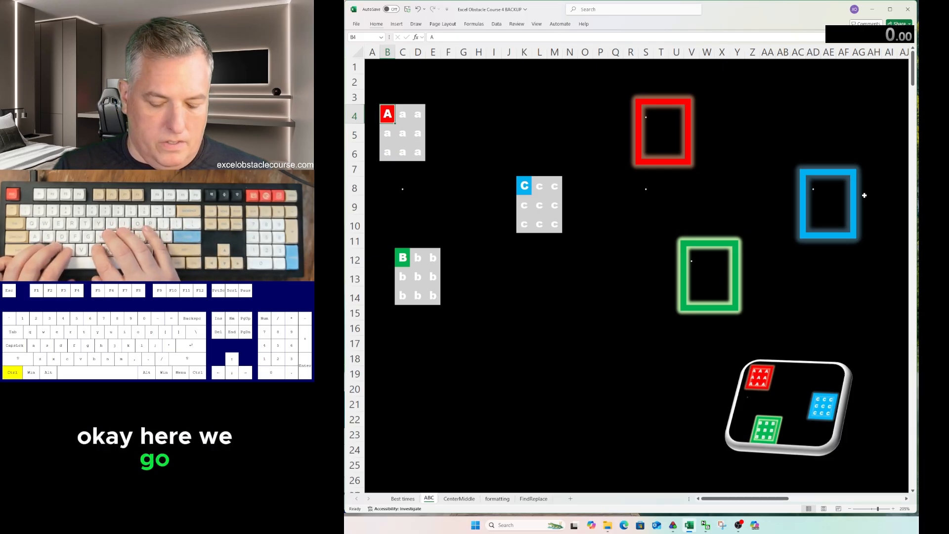
key("ctrl+c")
key("ctrl+a")
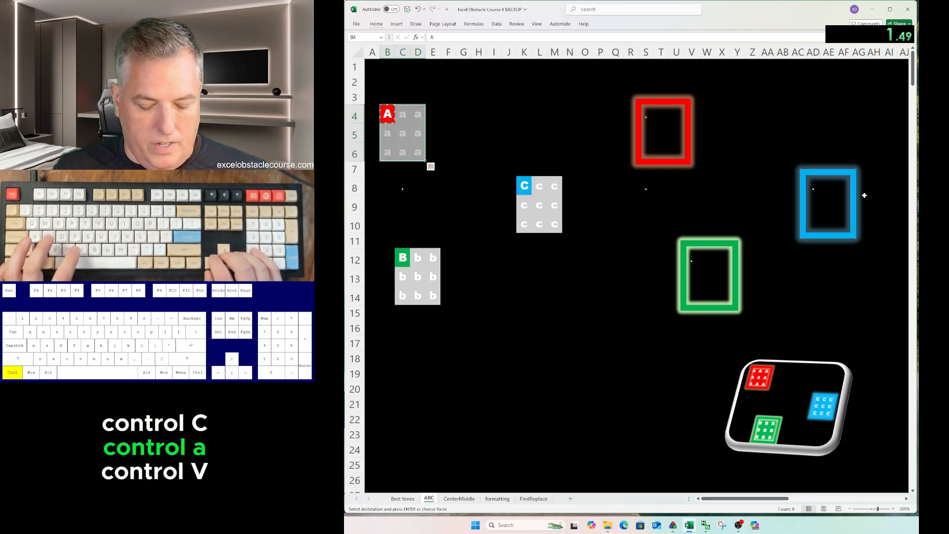
key("ctrl+v")
key("ctrl+c")
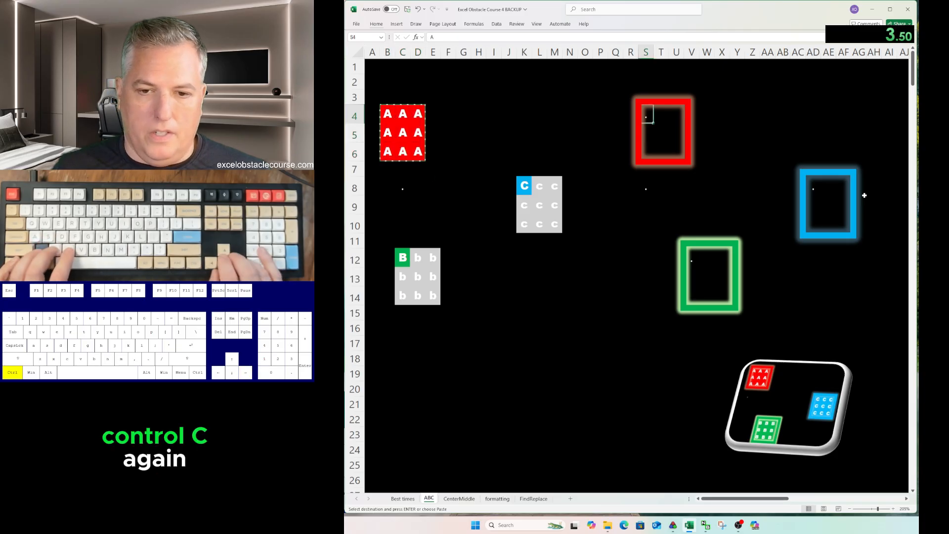
key("ctrl+Right")
key("ctrl+Right")
key("ctrl+v")
Fill K8:M10 with the blue C cell and copy the block into the blue frame at AD8.
key("ctrl+Left")
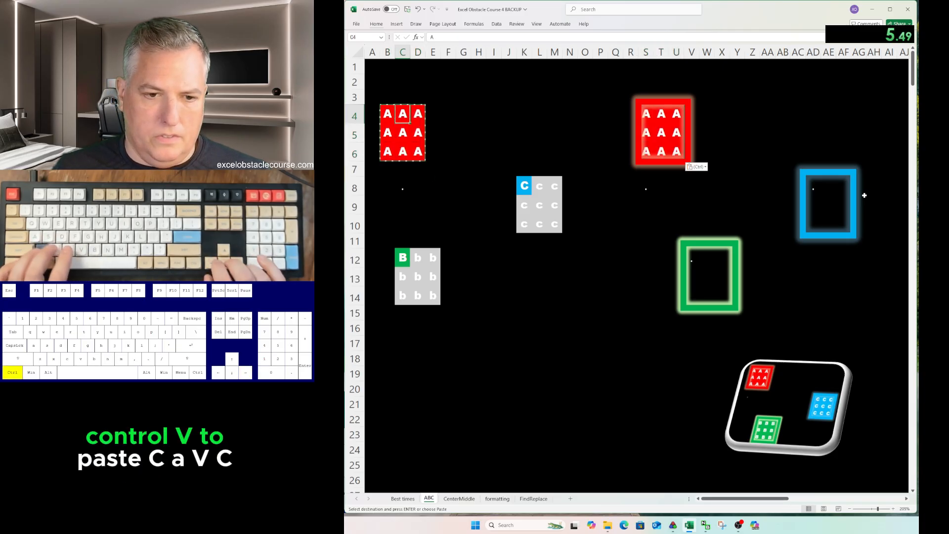
key("ctrl+Down")
key("ctrl+Down")
key("ctrl+a")
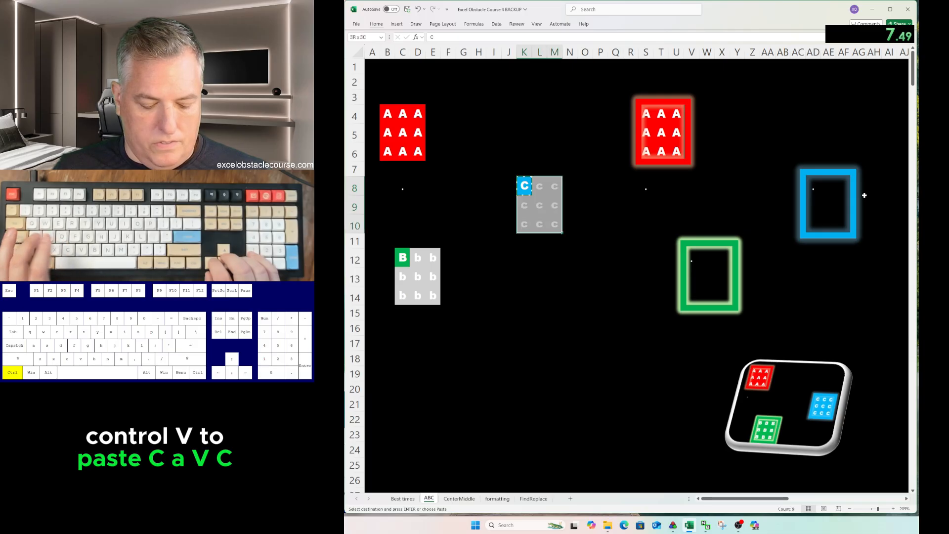
key("ctrl+v")
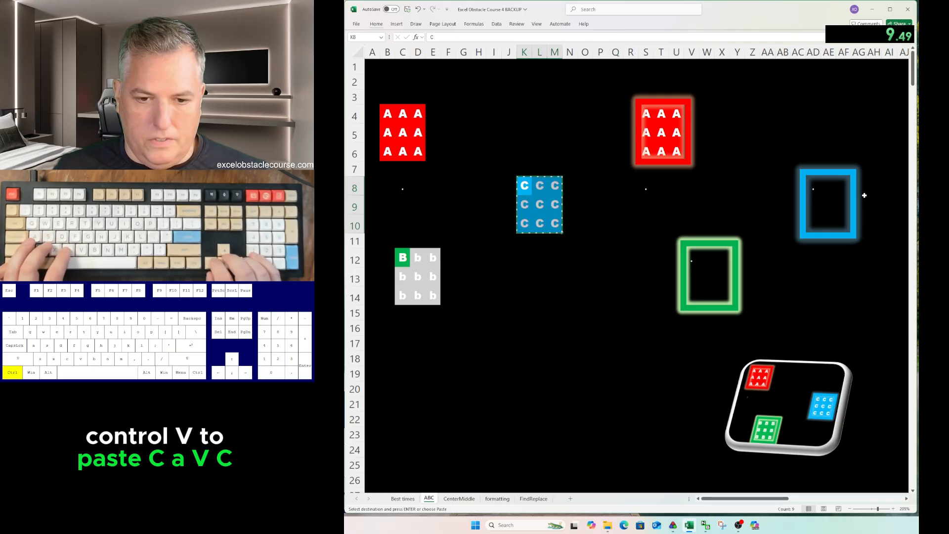
key("ctrl+Right")
key("ctrl+Right")
key("ctrl+v")
Fill C12:E14 with the green B cell and copy the block into the green frame at V12.
key("ctrl+Left")
key("ctrl+Left")
key("ctrl+Left")
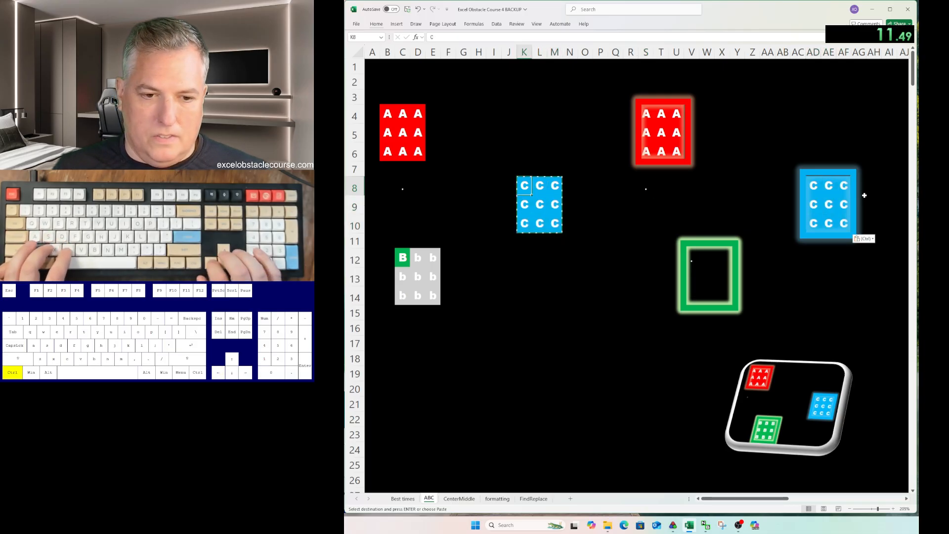
key("ctrl+Left")
key("ctrl+Down")
key("ctrl+c")
key("ctrl+a")
key("ctrl+v")
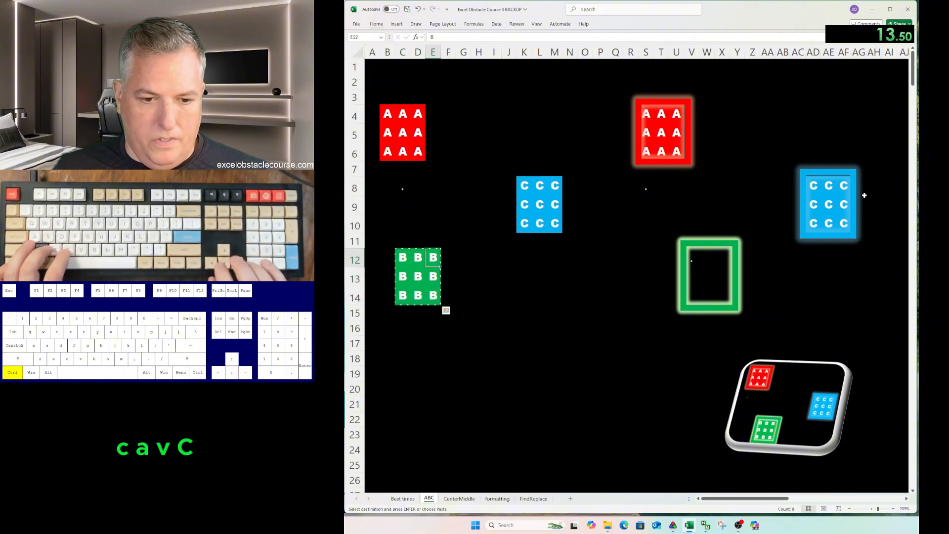
key("ctrl+Right")
key("ctrl+Right")
key("ctrl+v")
key("ctrl+Home")
On the CenterMiddle sheet, align the symbol in the yellow merged block at D3 to middle and center.
key("ctrl+Page_Down")
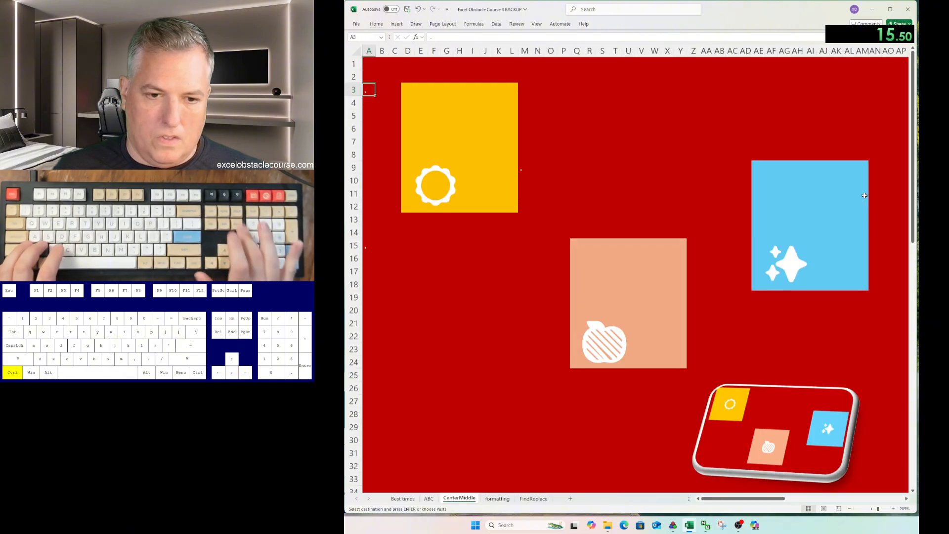
key("ctrl+Right")
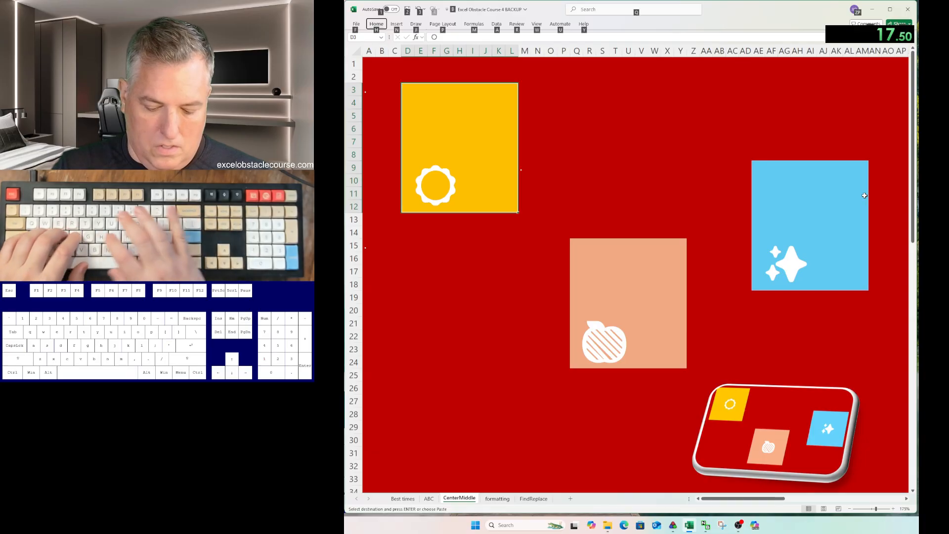
key("alt+h")
key("a")
key("m")
key("alt+h")
key("a")
key("c")
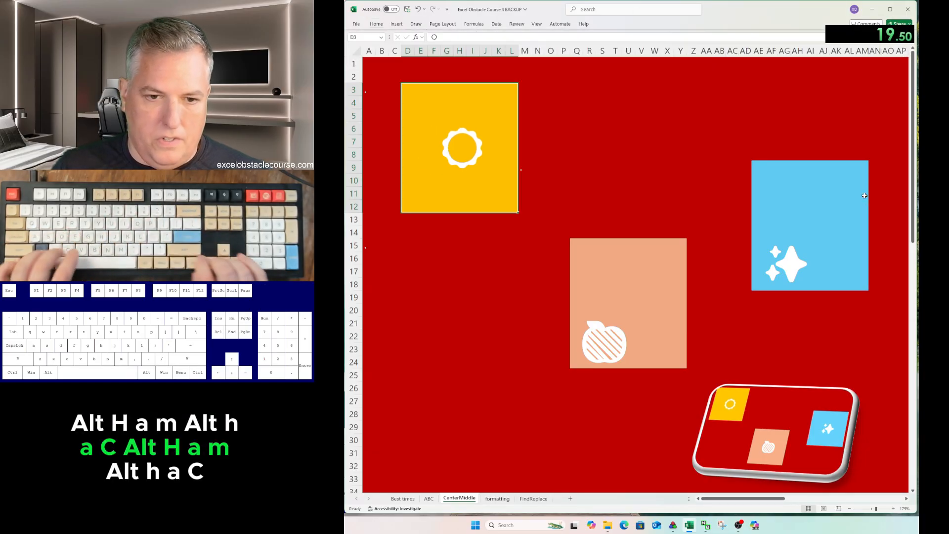
Align the symbol in the blue merged block at AE9 to middle and center.
key("ctrl+Right")
key("alt+h")
key("a")
key("m")
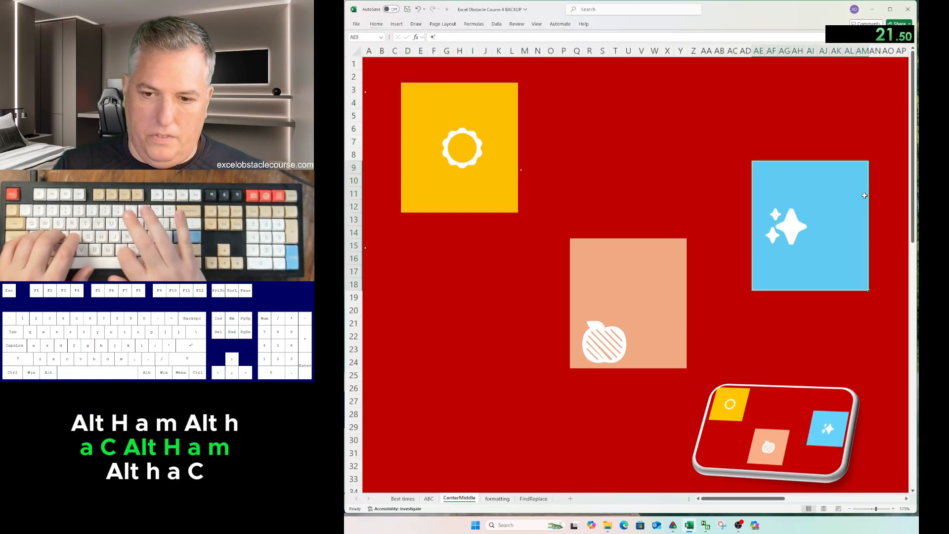
key("alt+h")
key("a")
key("c")
Align the symbol in the peach merged block at Q15 to middle and center.
key("ctrl+Left")
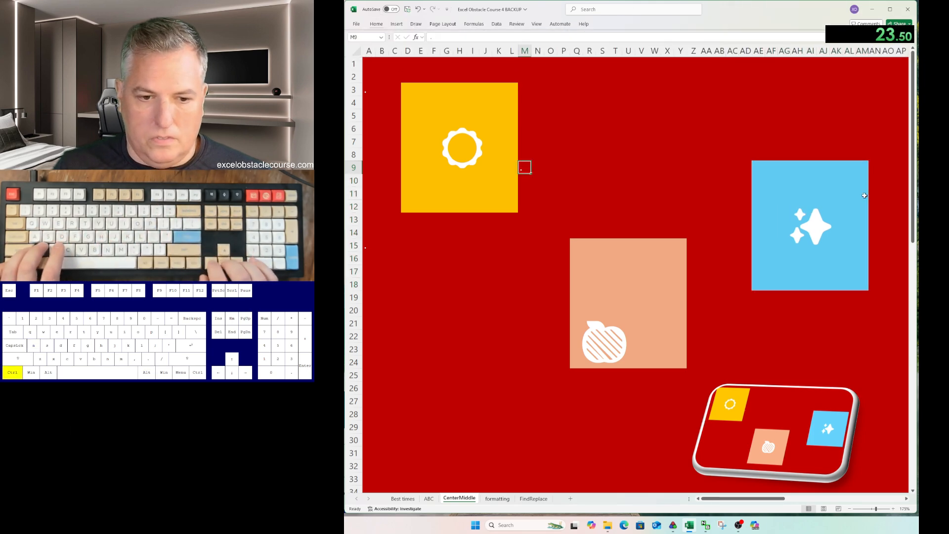
key("ctrl+Left")
key("ctrl+Down")
key("ctrl+Right")
key("alt+h")
key("a")
key("m")
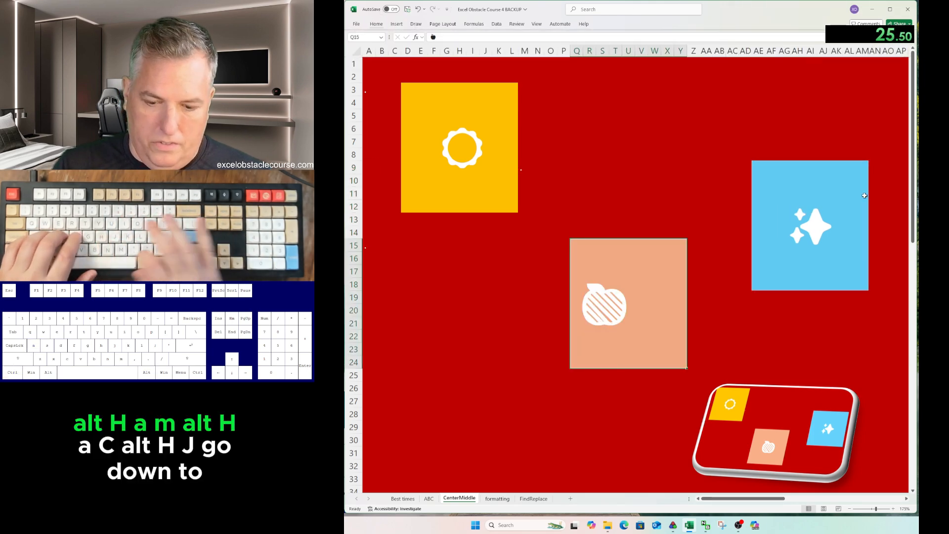
key("alt+h")
key("a")
key("c")
On the formatting sheet, apply the Heading 1 cell style to B8:B25.
key("ctrl+Page_Down")
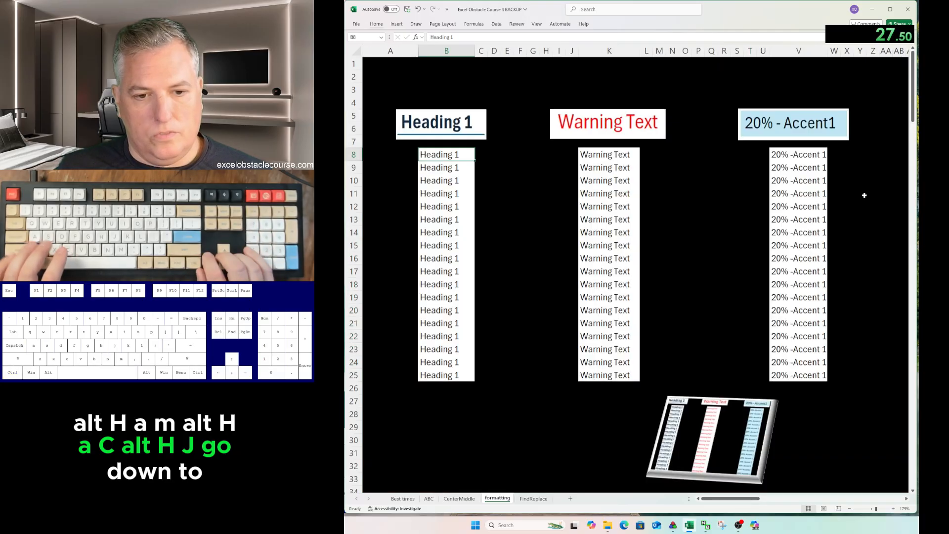
key("ctrl+shift+Down")
key("alt+h")
key("j")
key("Down")
key("Down")
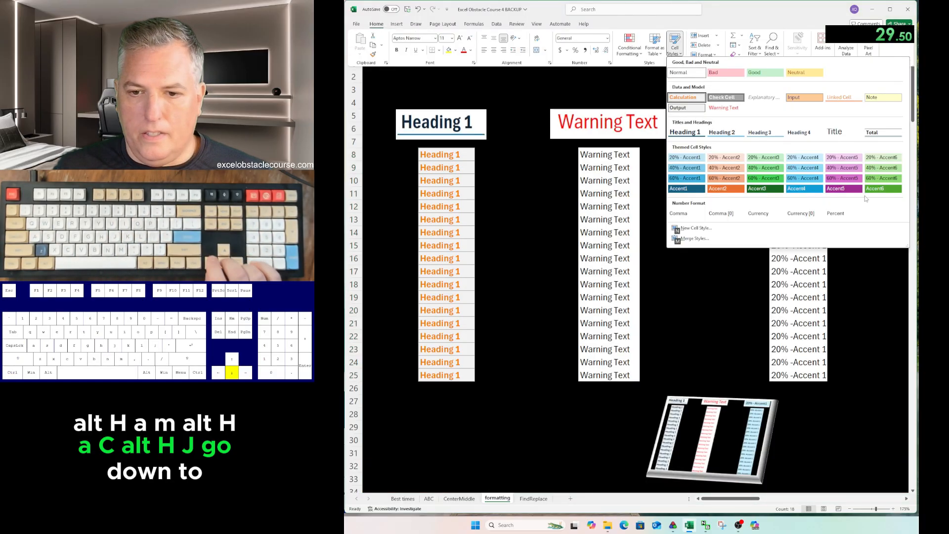
key("Return")
Apply the Warning Text cell style to K8:K25.
key("ctrl+Right")
key("ctrl+shift+Down")
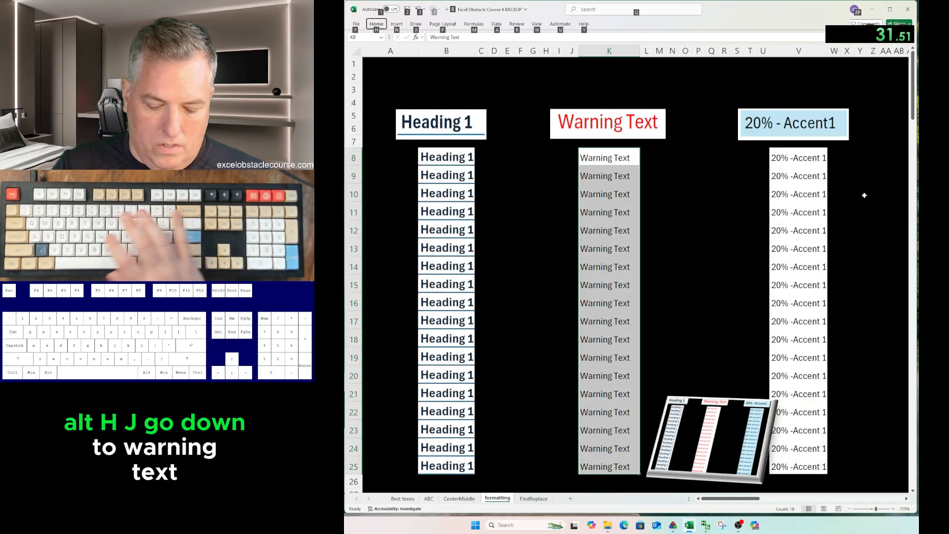
key("alt+h")
key("j")
key("Down")
key("Return")
Apply the 20% - Accent1 cell style to V8:V25.
key("ctrl+Right")
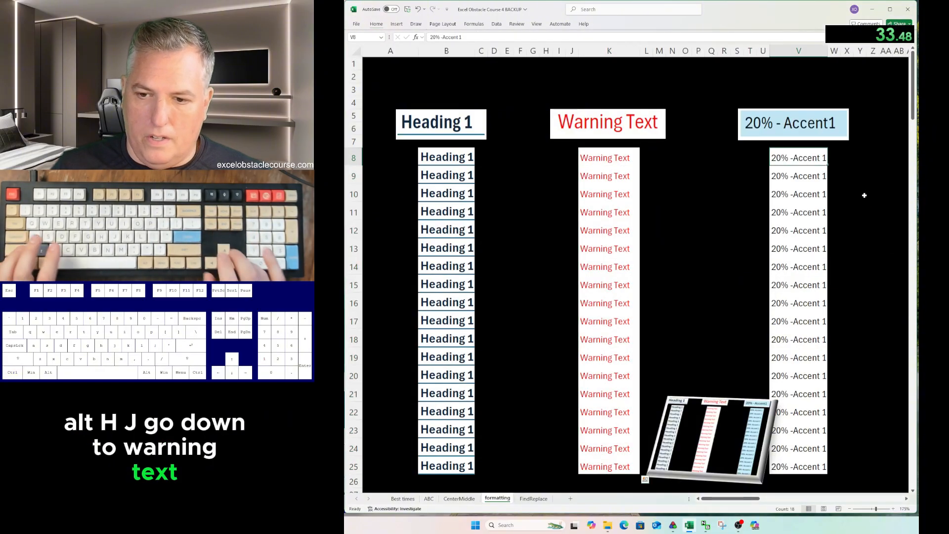
key("ctrl+shift+Down")
key("alt+h")
key("j")
key("Down")
key("Down")
key("Down")
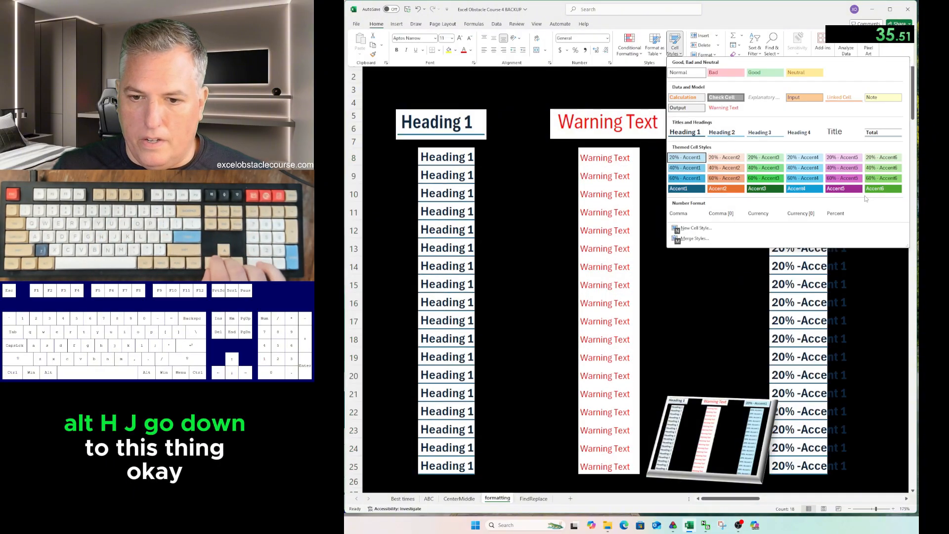
key("Return")
On the FindReplace sheet, replace every "Customer" with "Client" in B4:G30, headers included.
key("ctrl+Page_Down")
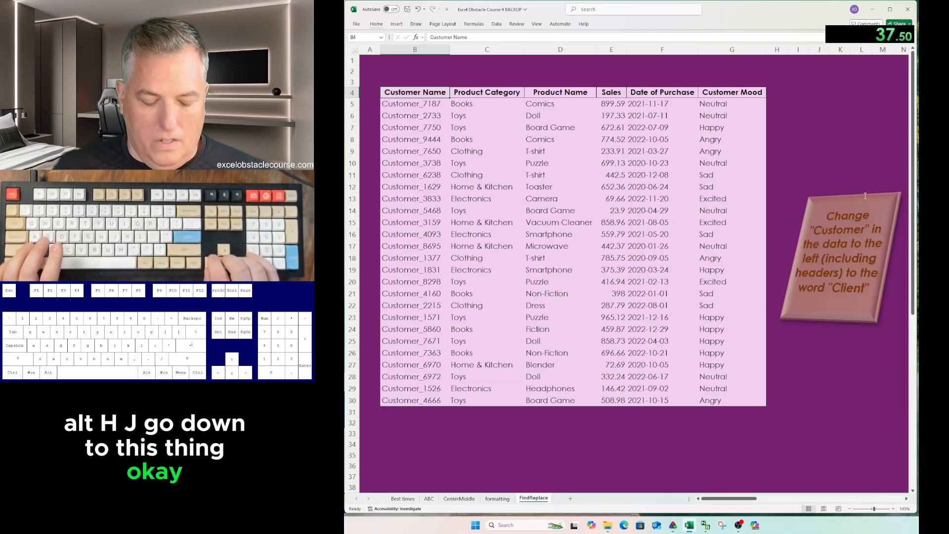
key("ctrl+shift+Down")
key("ctrl+shift+Right")
key("ctrl+h")
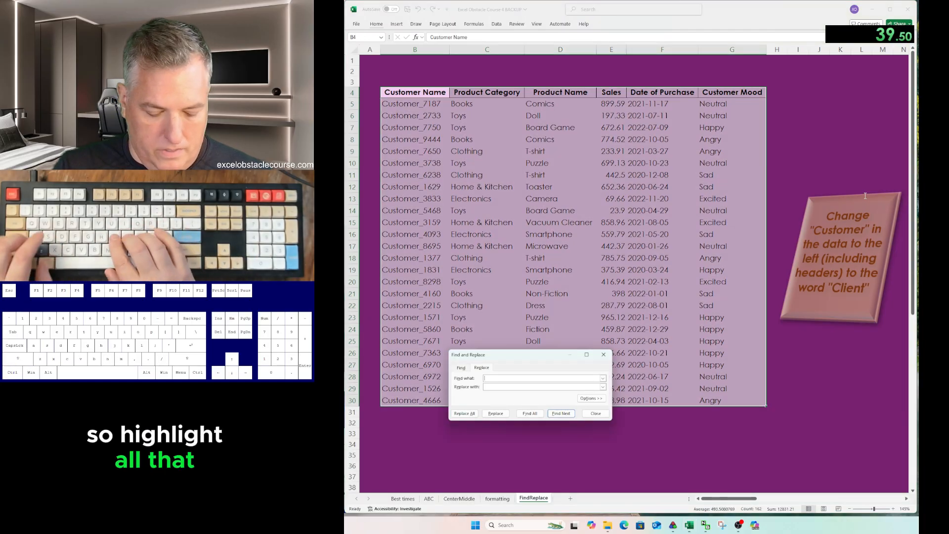
type("Cus")
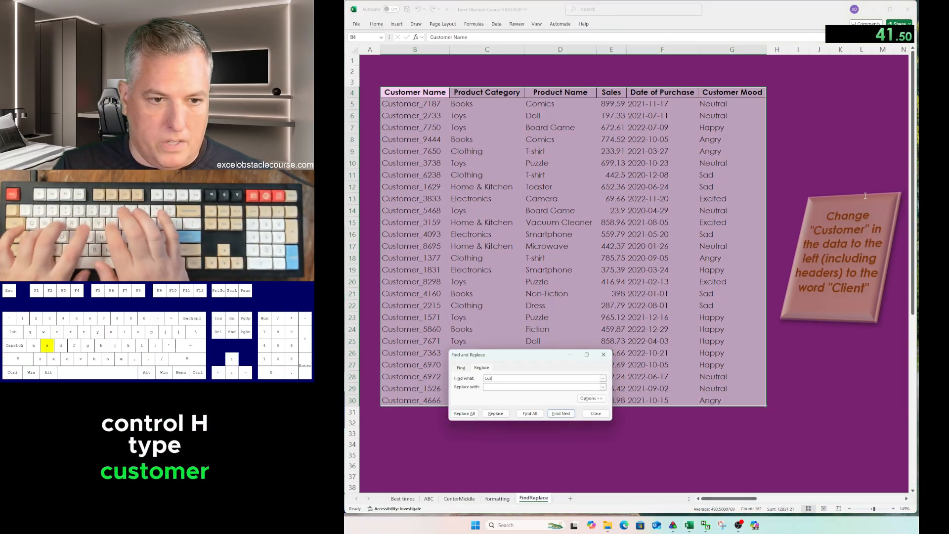
type("Clie")
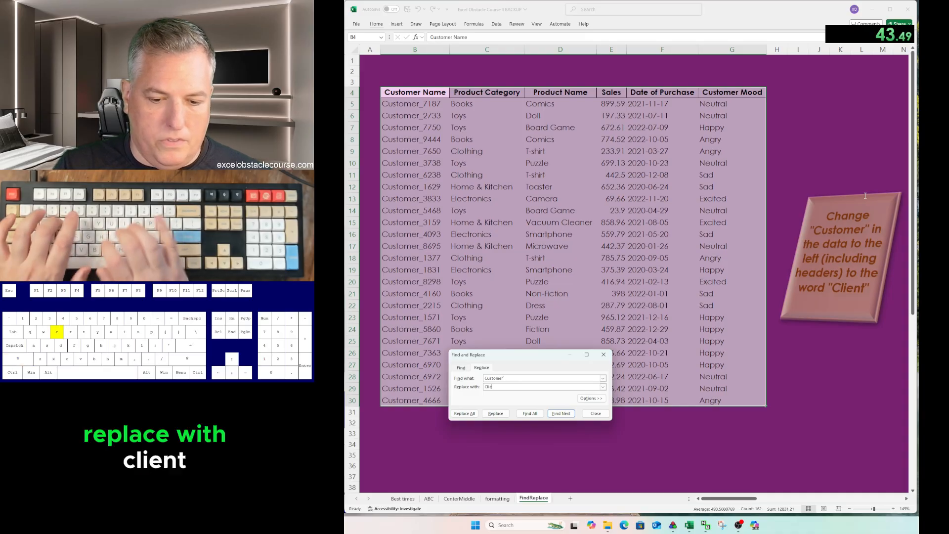
type("nt")
key("End")
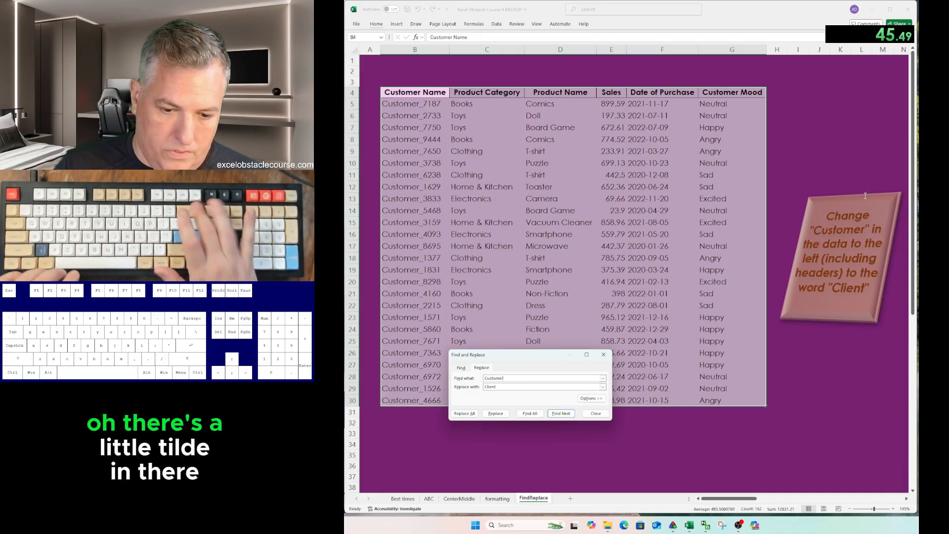
key("alt+a")
key("Return")
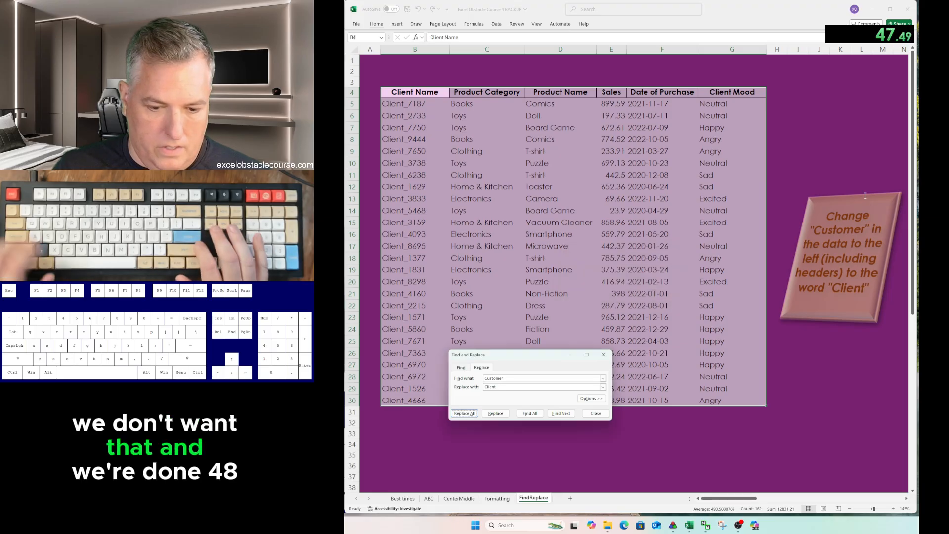
key("Escape")
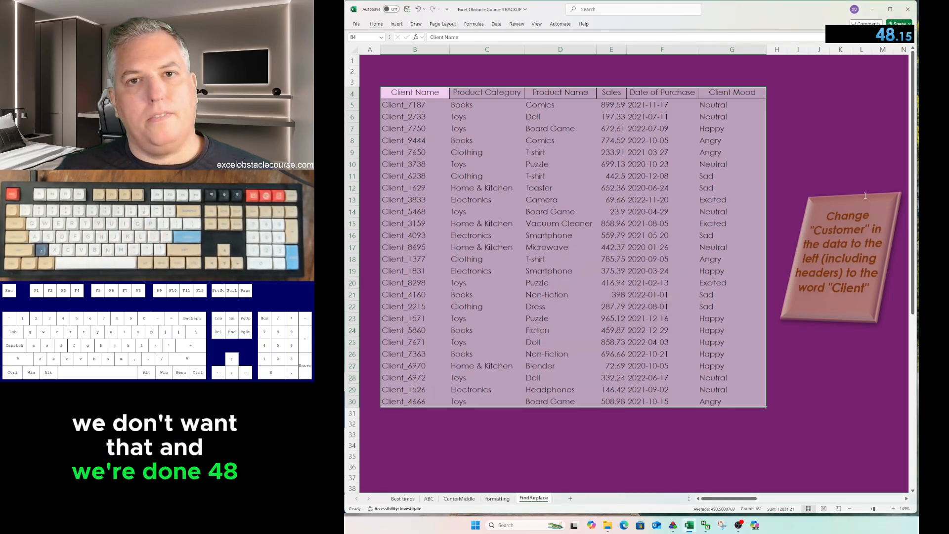
Undo the whole run: the Client replacement, the cell styles, the symbol alignments and the ABC block pastes.
key("ctrl+z")
key("ctrl+z")
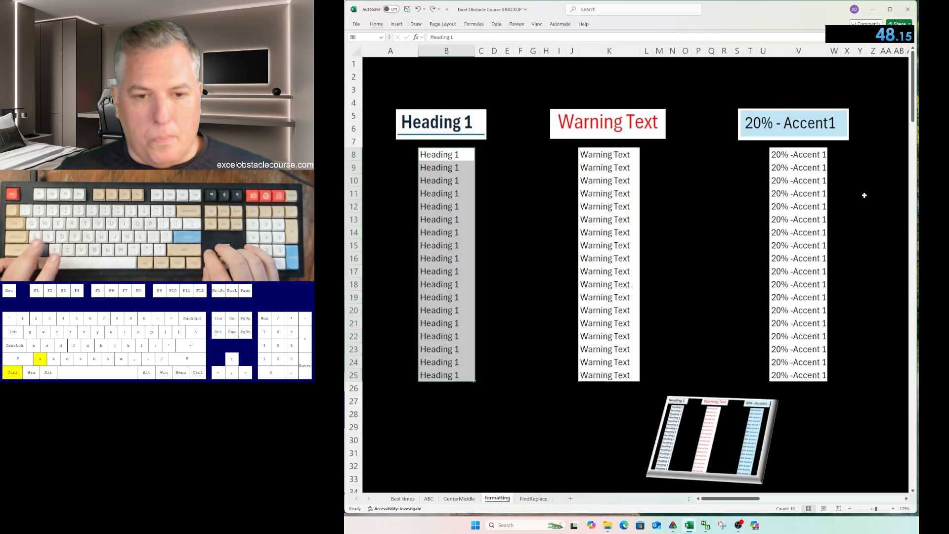
key("ctrl+z")
key("ctrl+z")
key("ctrl+z")
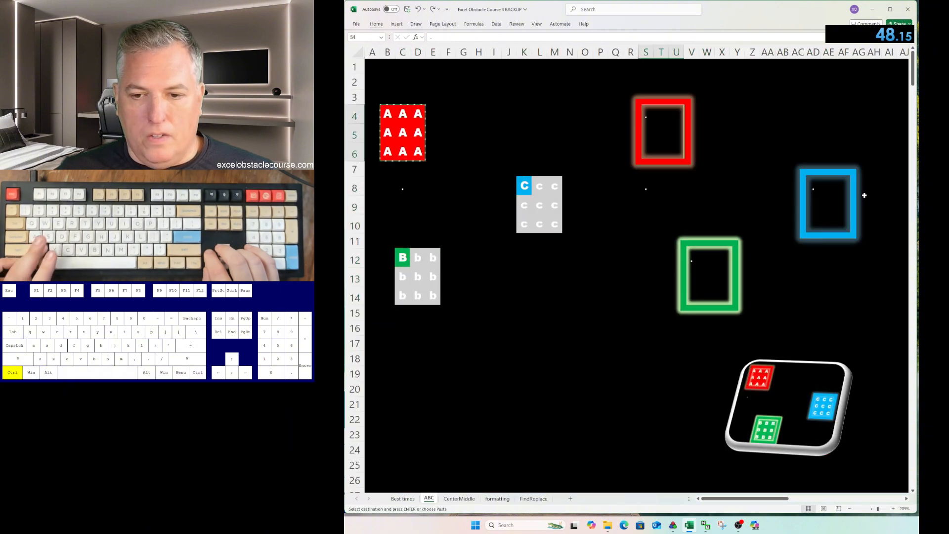
key("ctrl+z")
key("ctrl+z")
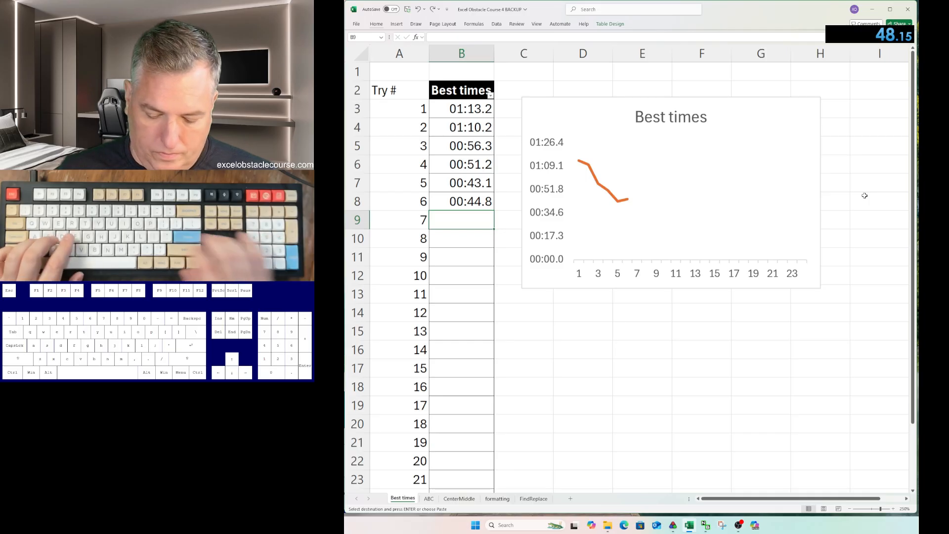
Log the time 0:48.15 for try 7 in cell B9 of the Best times sheet.
type("0:48.15")
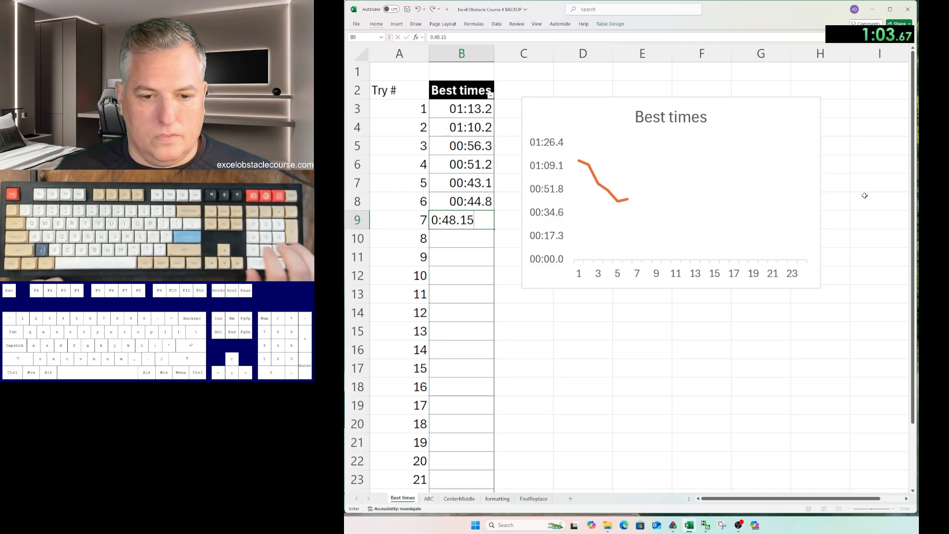
key("Return")
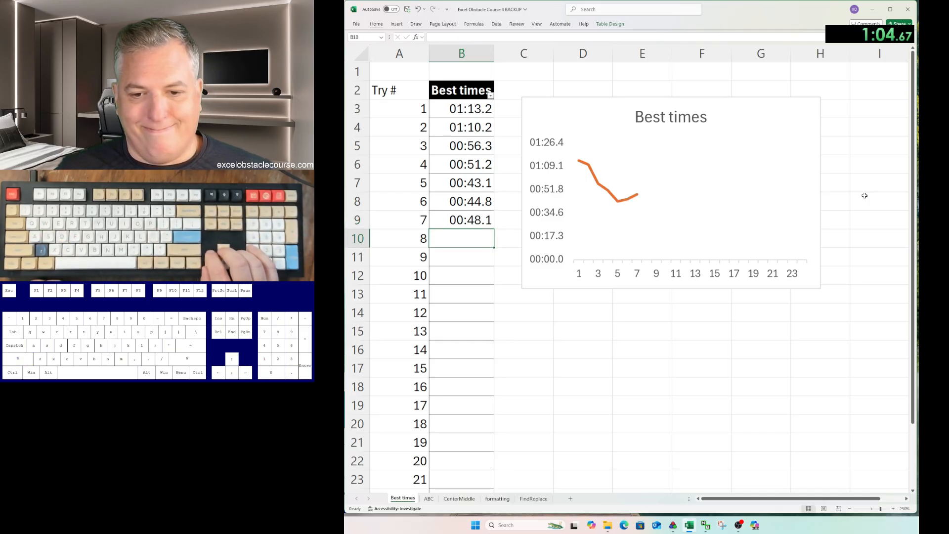
Reset the starting cells to A3 on CenterMiddle, B8 on formatting and B4 on ABC.
key("ctrl+Page_Down")
key("ctrl+Page_Down")
key("ctrl+Page_Down")
key("ctrl+Page_Down")
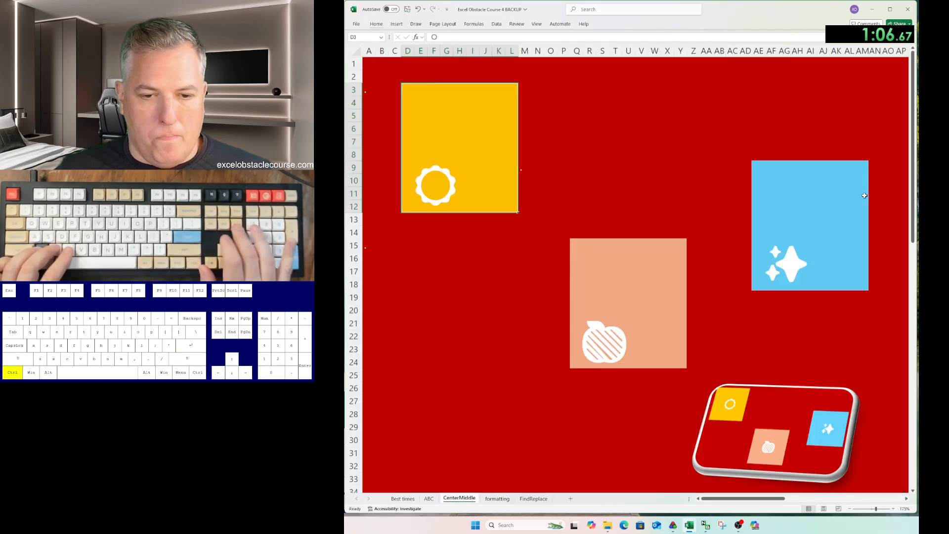
key("ctrl+Page_Up")
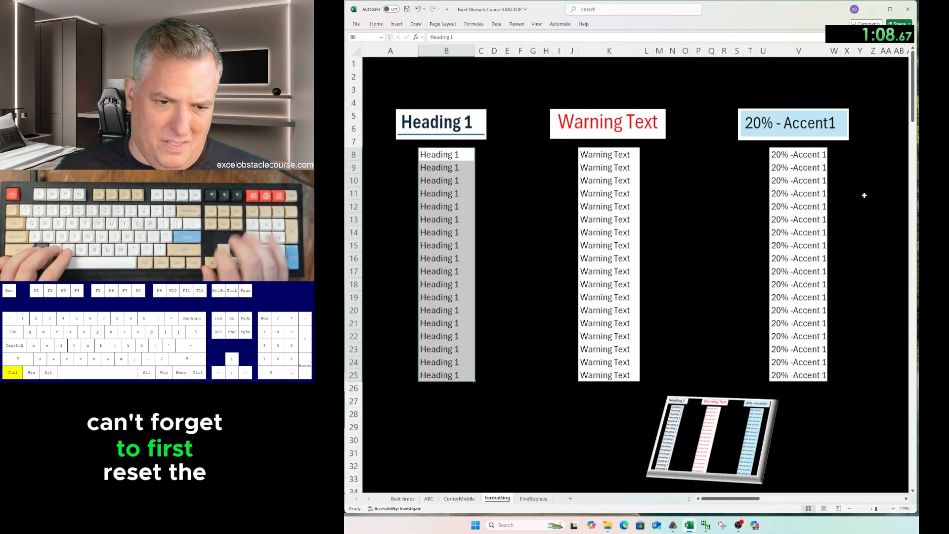
key("ctrl+Page_Up")
key("Left")
key("Left")
key("Left")
key("ctrl+Page_Up")
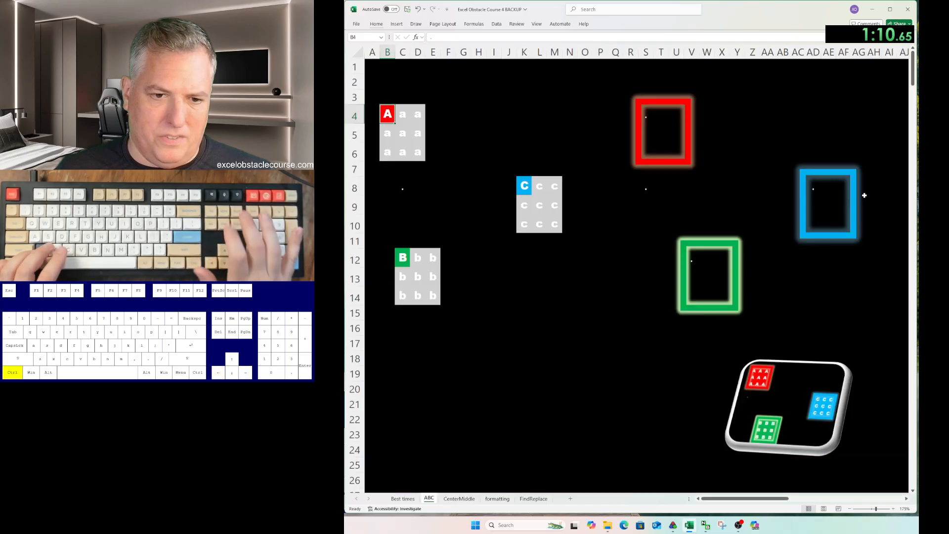
key("ctrl+Page_Down")
key("ctrl+Page_Down")
key("ctrl+Page_Down")
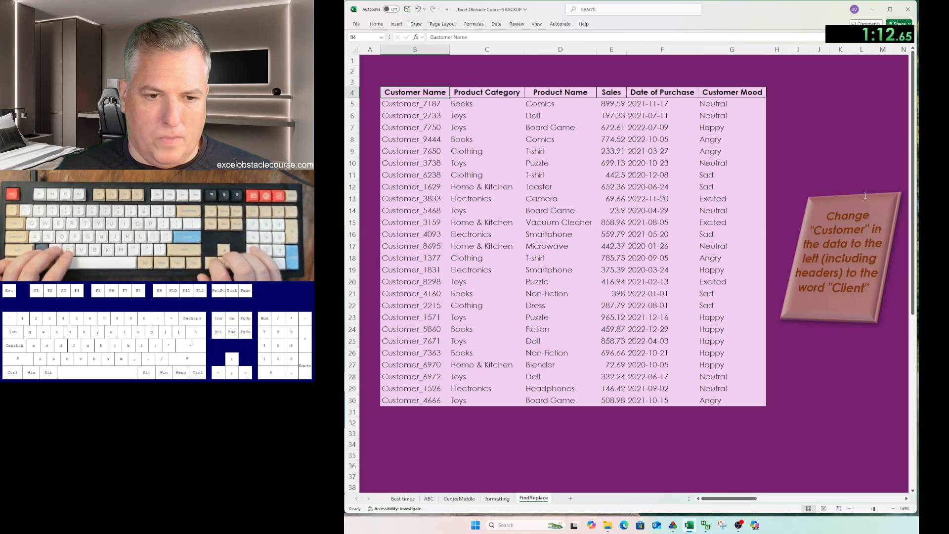
Clear the saved find and replace text on the FindReplace sheet.
key("ctrl+h")
key("Tab")
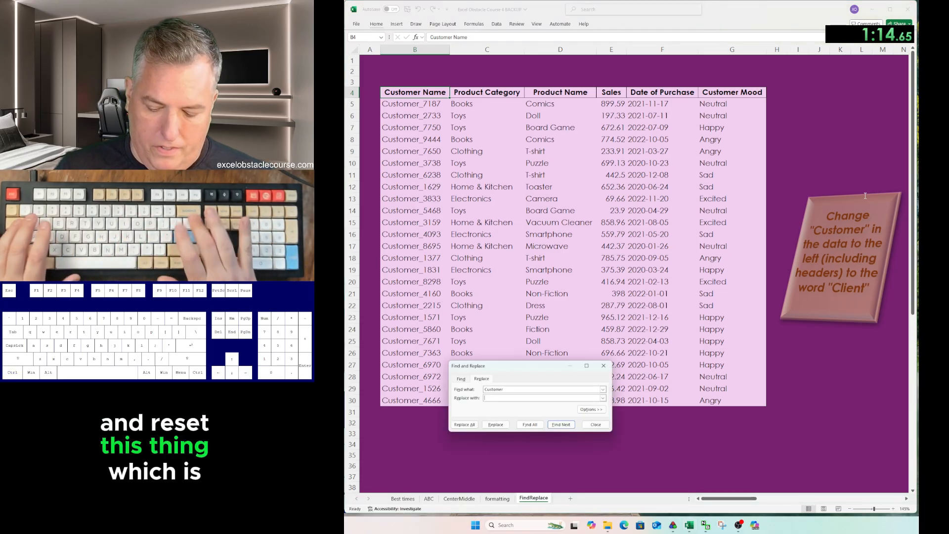
key("shift+Tab")
key("BackSpace")
key("Escape")
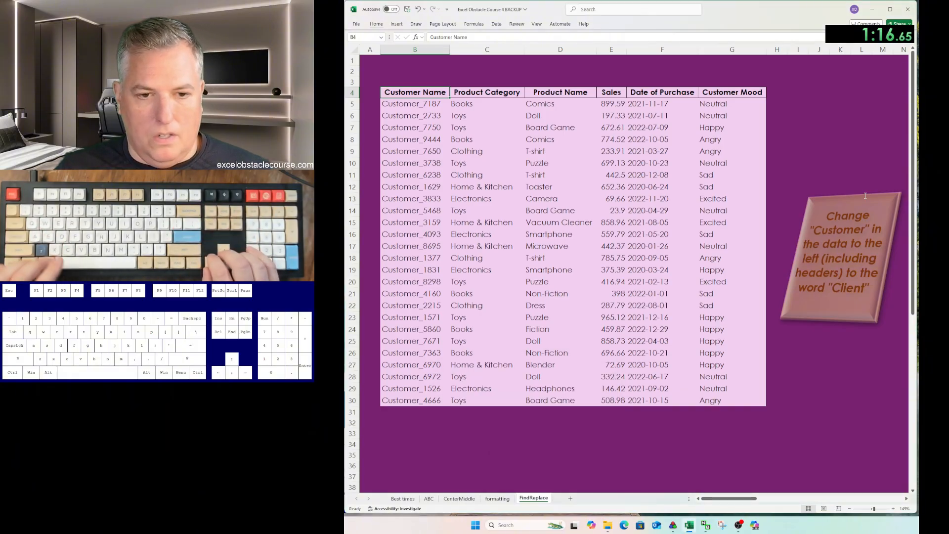
On the ABC sheet, fill B4:D6 with the red A cell and copy the block into the red frame at S4.
key("ctrl+Page_Up")
key("ctrl+Page_Up")
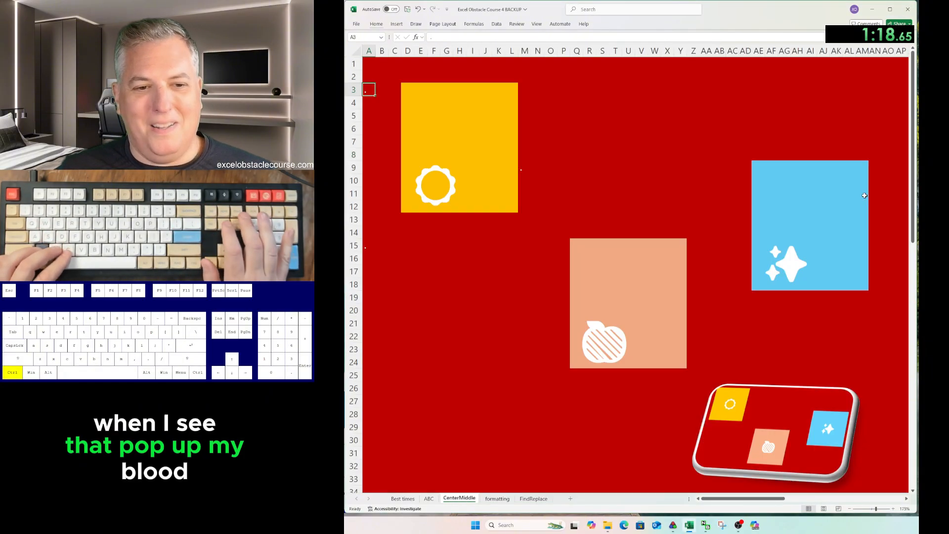
key("ctrl+Page_Up")
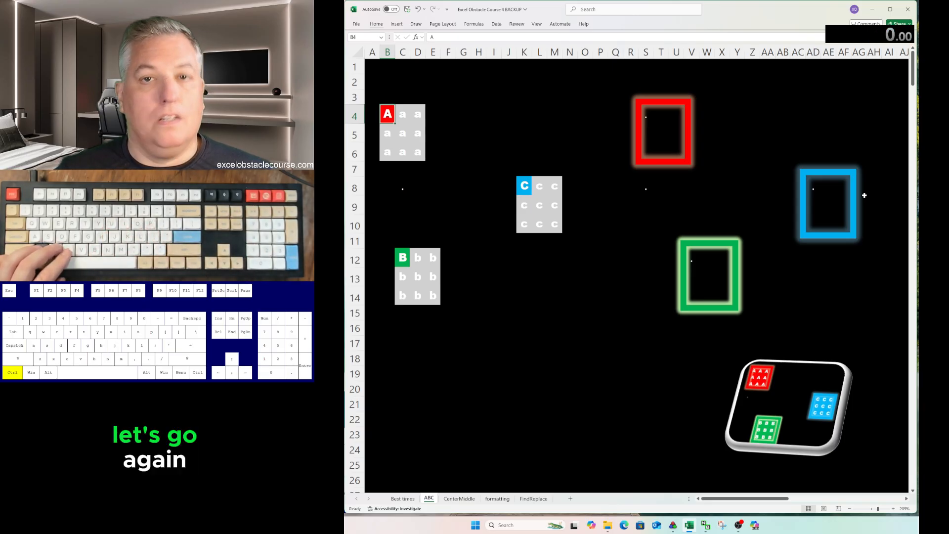
key("ctrl+c")
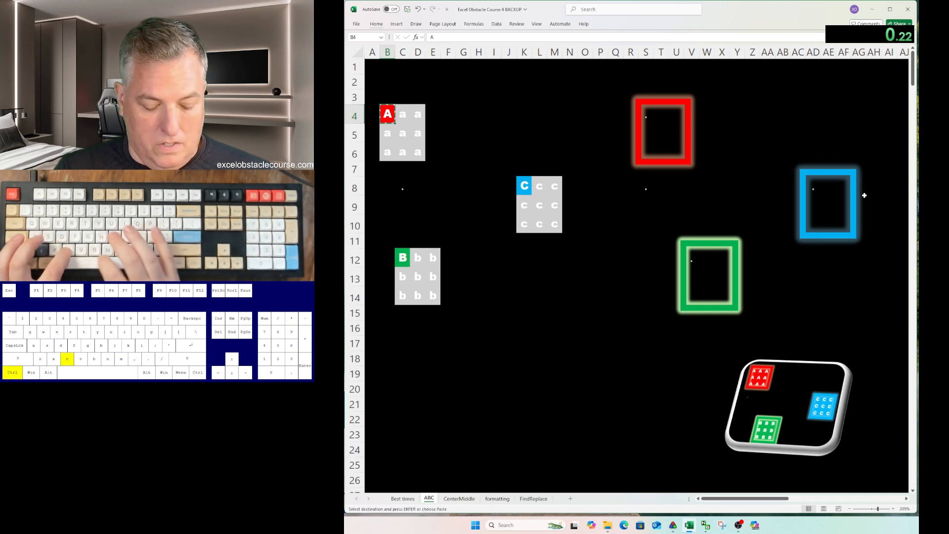
key("ctrl+a")
key("ctrl+v")
key("ctrl+c")
key("ctrl+Right")
key("ctrl+Right")
key("ctrl+v")
Fill K8:M10 with the blue C cell and copy the block into the blue frame at AD8.
key("ctrl+Left")
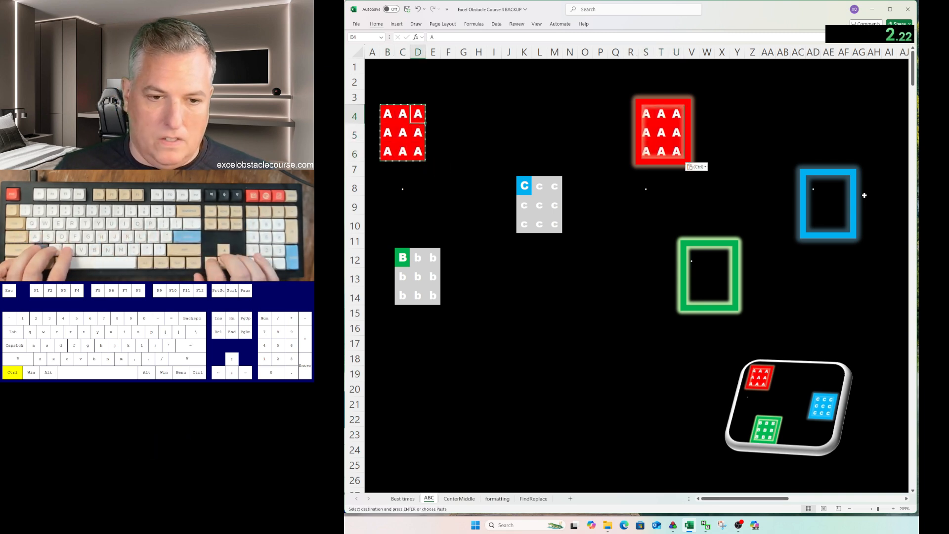
key("Right")
key("ctrl+Down")
key("ctrl+Down")
key("ctrl+Right")
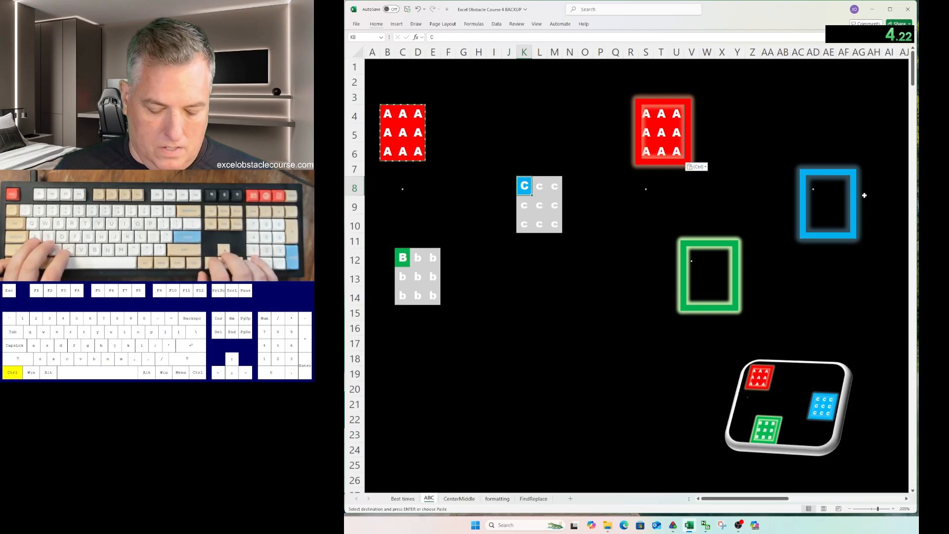
key("ctrl+c")
key("ctrl+a")
key("ctrl+v")
key("ctrl+c")
key("ctrl+Right")
key("ctrl+Right")
key("ctrl+v")
Fill C12:E14 with the green B cell and copy the block into the green frame at V12.
key("ctrl+Left")
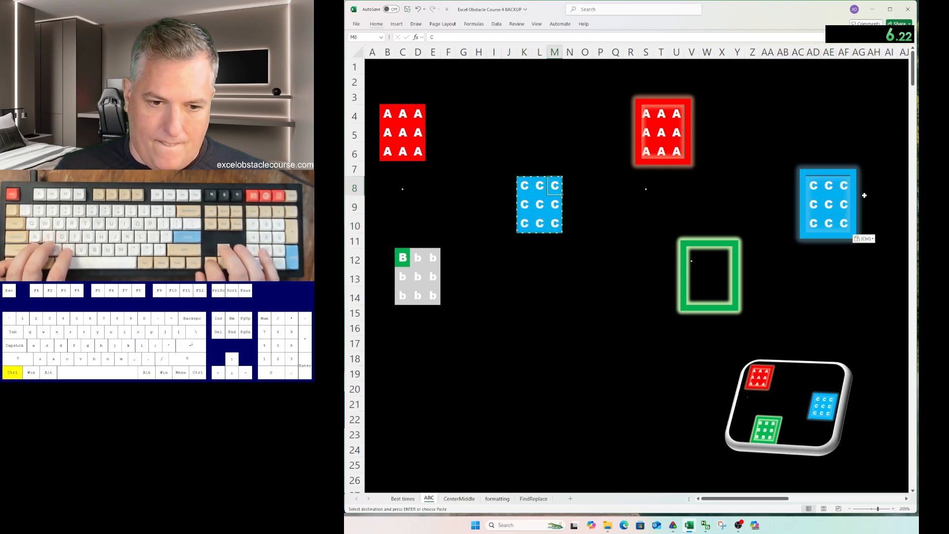
key("Left")
key("ctrl+Down")
key("ctrl+c")
key("ctrl+a")
key("ctrl+v")
key("ctrl+c")
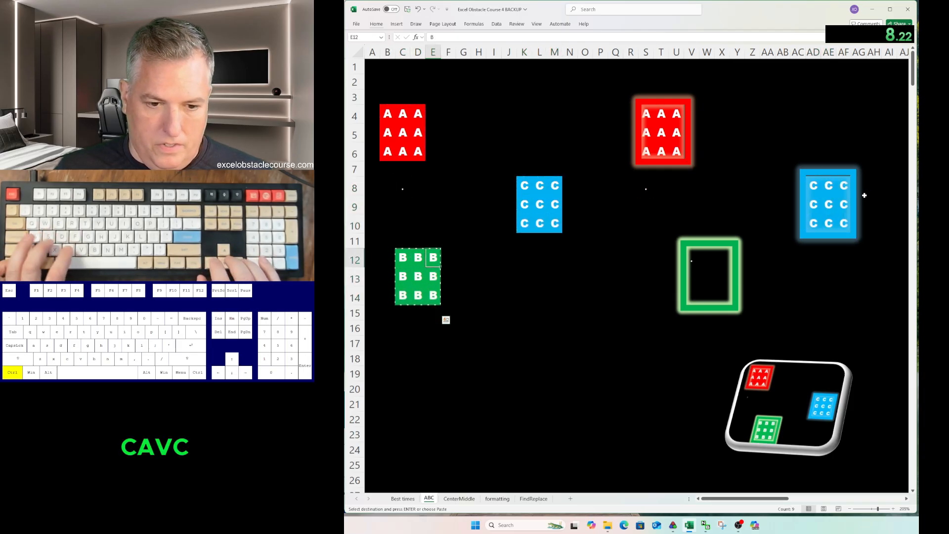
key("ctrl+Right")
key("ctrl+Right")
key("ctrl+v")
On the CenterMiddle sheet, align the symbol in the yellow merged block at D3 to middle and center.
key("ctrl+Page_Down")
key("ctrl+a")
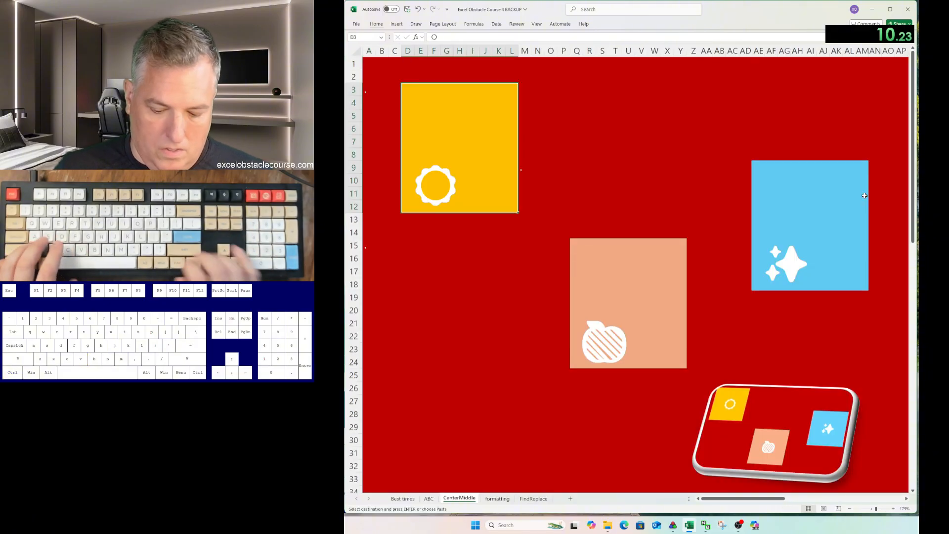
key("alt")
key("h")
key("a")
key("m")
key("alt+h")
key("a")
key("c")
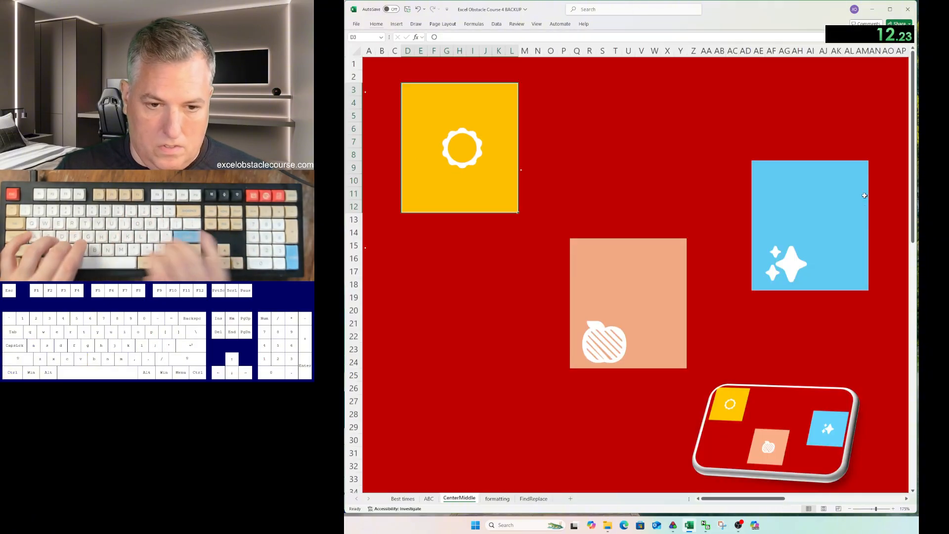
Align the sparkle symbol in the light blue merged block to middle and center.
key("Right")
left_click(865, 196)
key("alt+h")
key("a")
key("m")
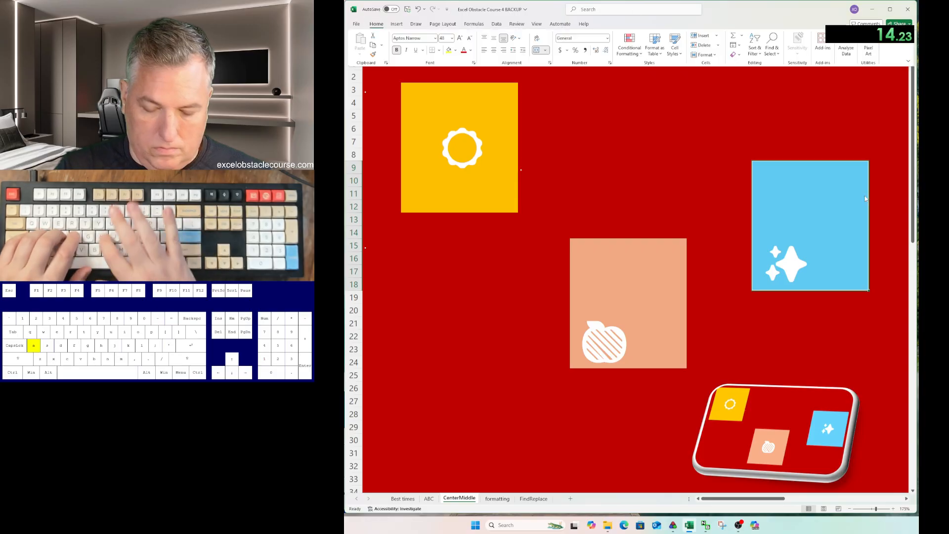
key("alt+h")
key("a")
key("c")
Align the fruit symbol in the peach merged block at Q15 to middle and center.
key("ctrl+Left")
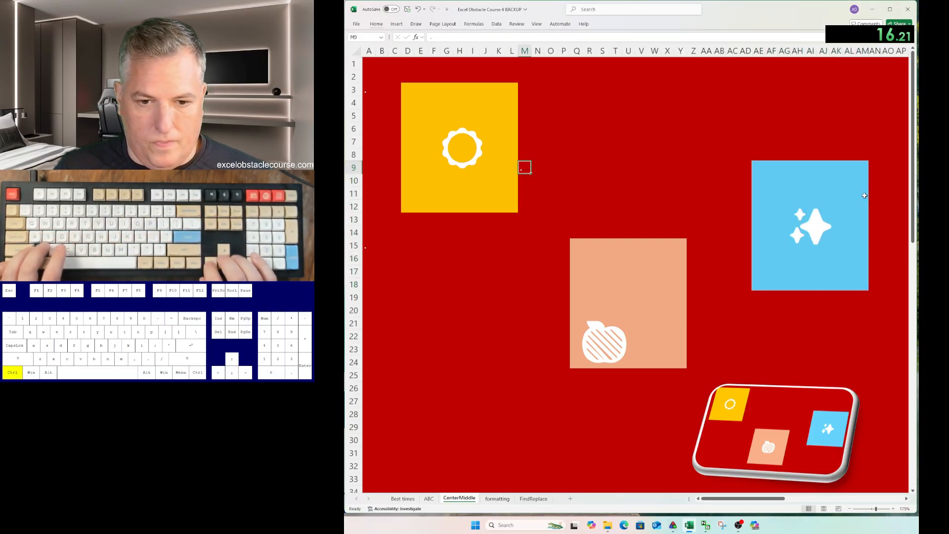
key("ctrl+Right")
key("alt+h")
key("a")
key("m")
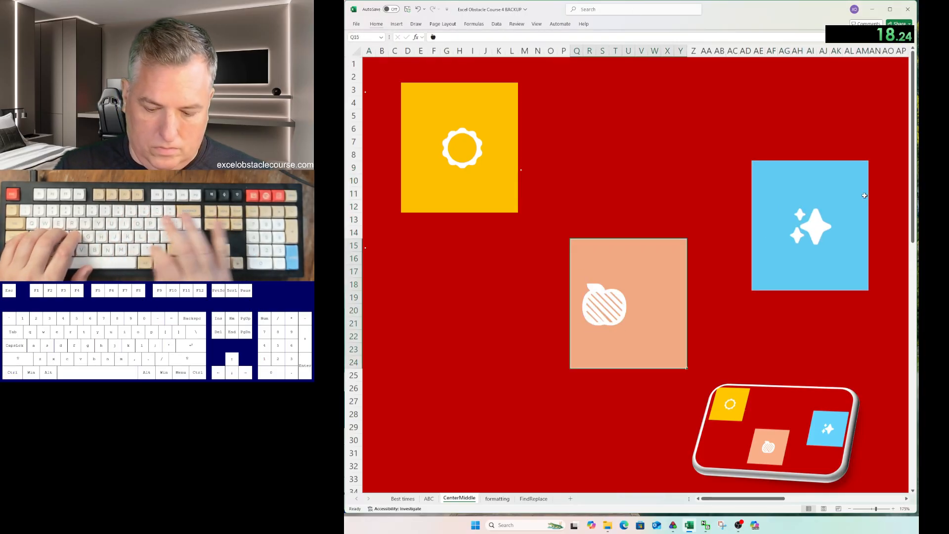
key("h")
key("a")
key("c")
On the formatting sheet, apply the Heading 1 cell style to B8:B25.
key("ctrl+Page_Down")
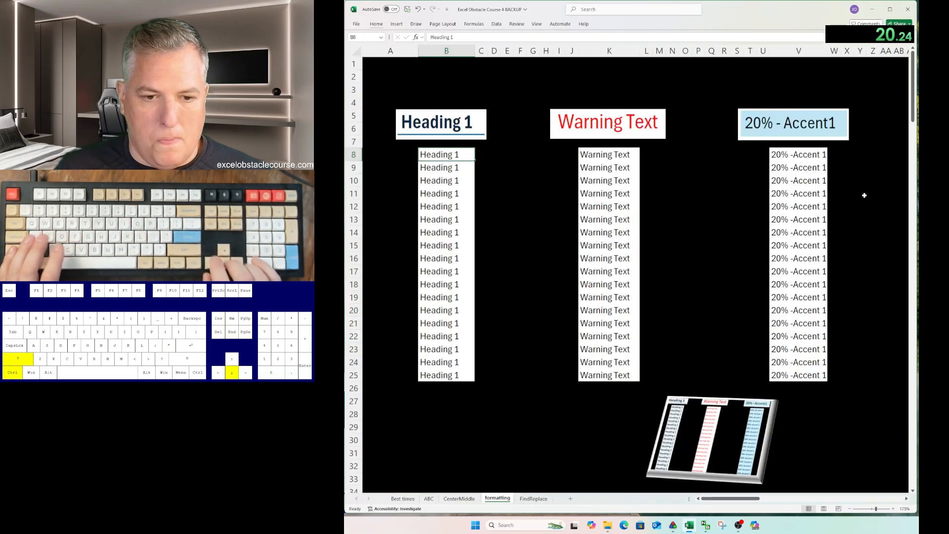
key("ctrl+shift+Down")
key("alt+h")
key("j")
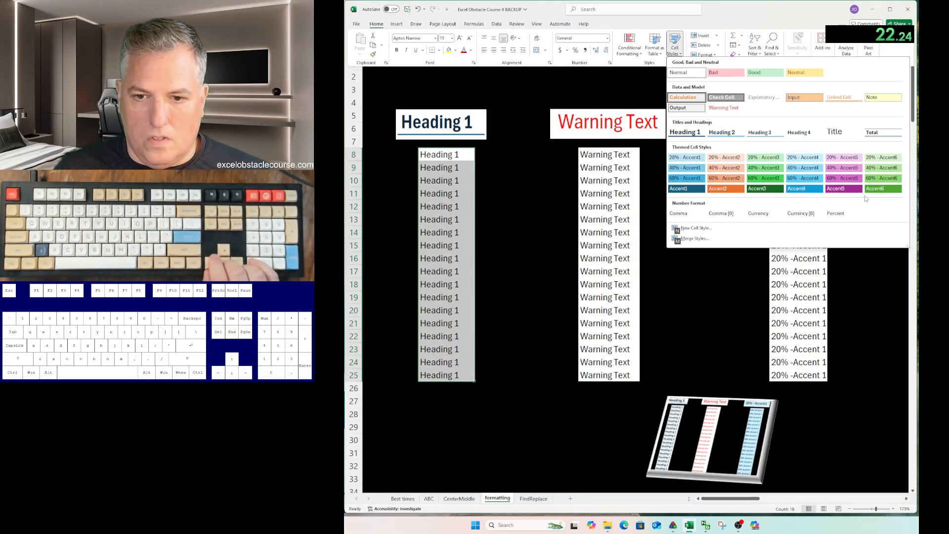
key("Down")
key("Down")
key("Down")
key("Return")
Apply the Warning Text cell style to K8:K25.
key("ctrl+Right")
key("ctrl+shift+Down")
key("alt")
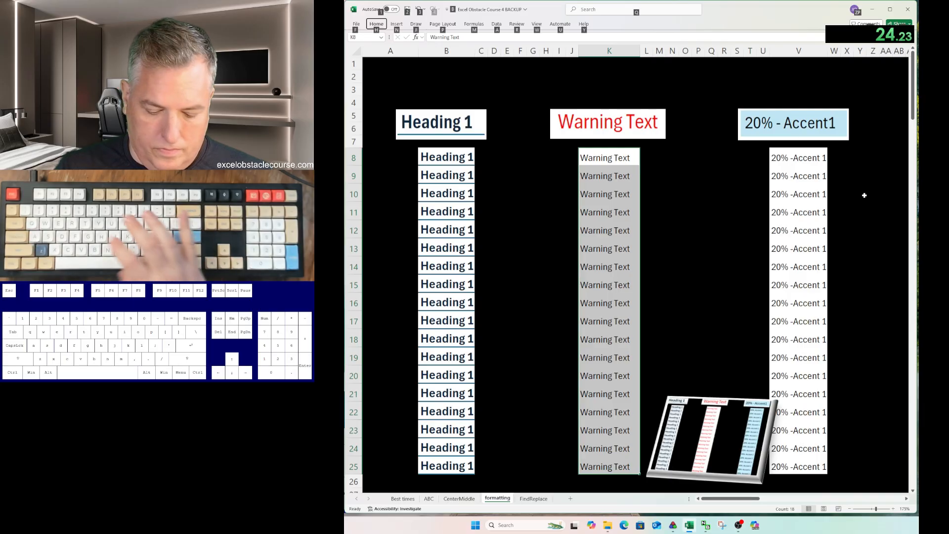
key("h")
key("j")
key("Down")
key("Down")
key("Right")
key("Return")
Apply the 20% - Accent1 cell style to V8:V25.
key("ctrl+Right")
key("ctrl+shift+Down")
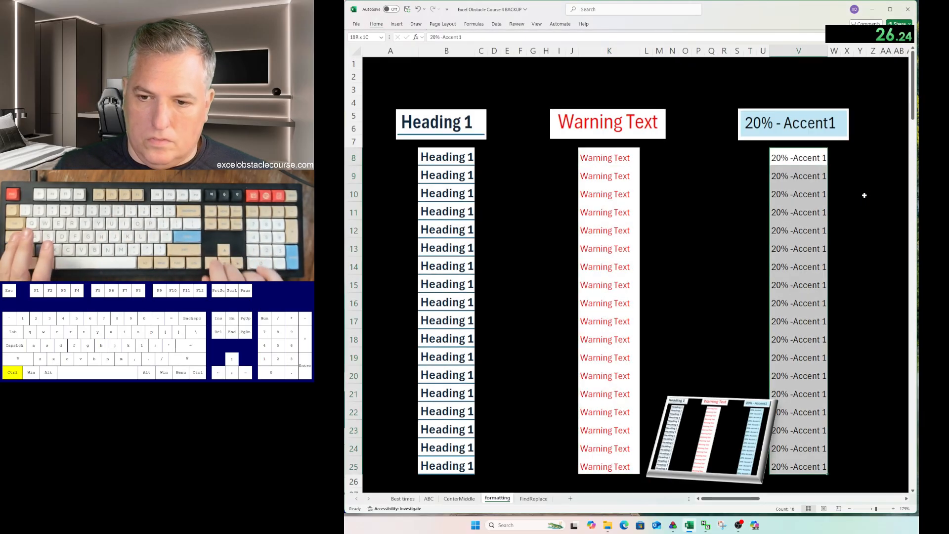
key("alt+h")
key("j")
key("Down")
key("Down")
key("Down")
key("Down")
key("Left")
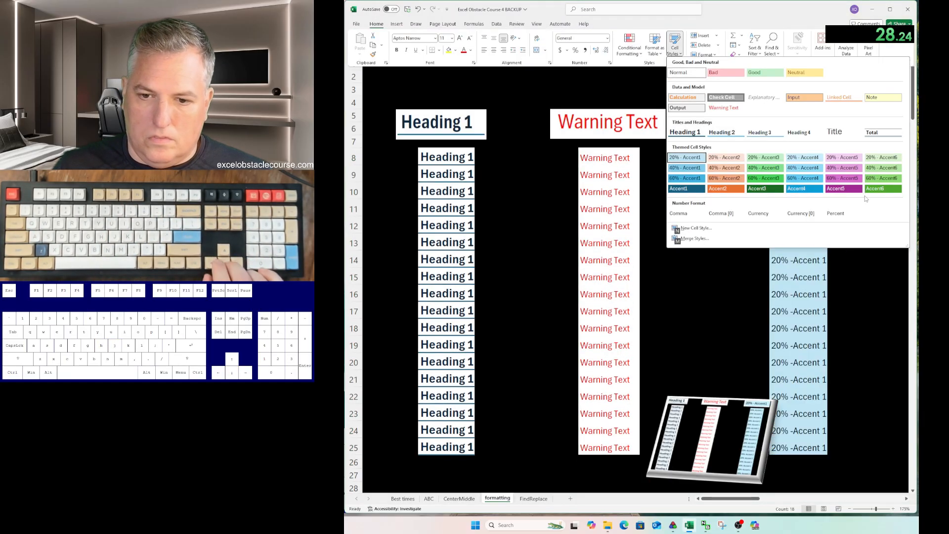
key("Return")
On the FindReplace sheet, replace every "Customer" with "Client" in the data table B4:G30, headers included.
key("ctrl+Page_Down")
key("ctrl+shift+End")
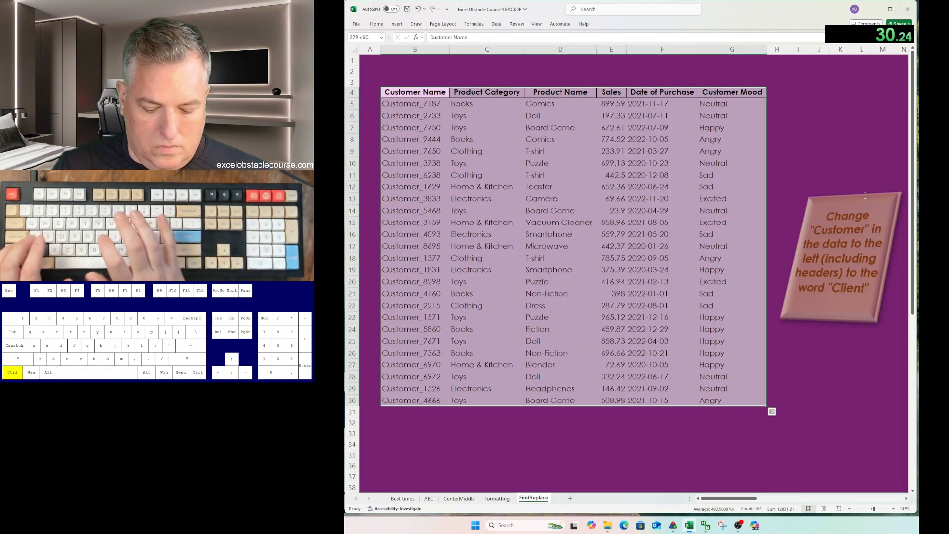
key("ctrl+h")
type("Customer")
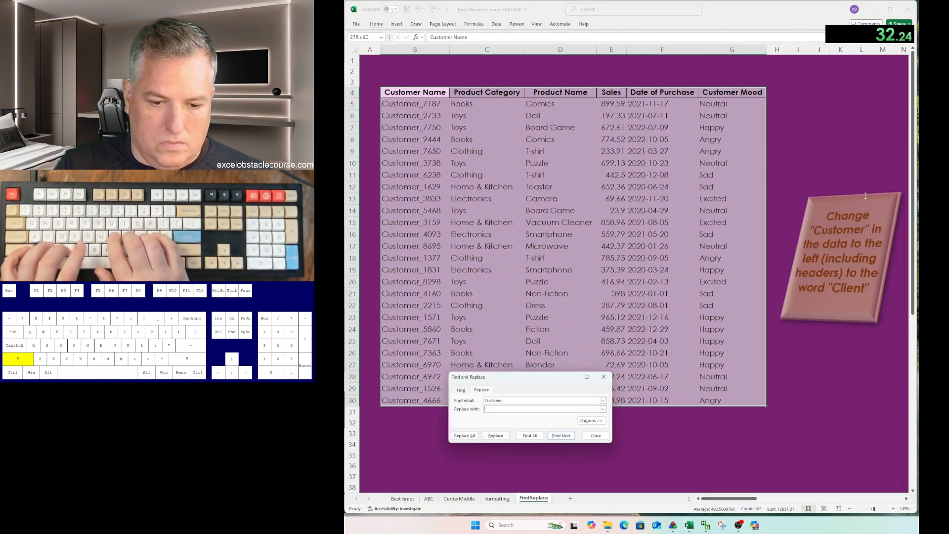
type("Client")
key("alt+a")
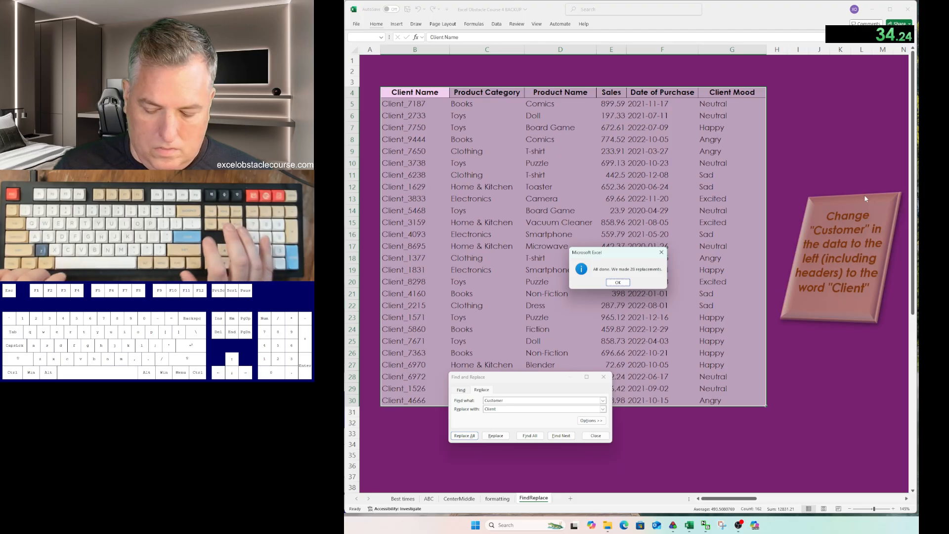
key("Return")
key("Escape")
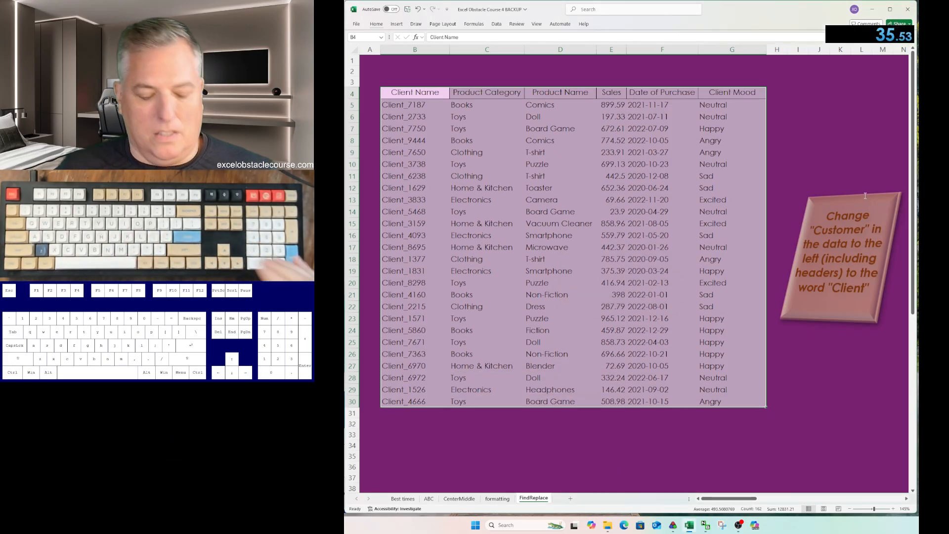
Undo all of the run's edits, from the FindReplace sheet back through formatting and CenterMiddle to the original ABC blocks.
key("ctrl+Page_Up")
key("ctrl+Page_Up")
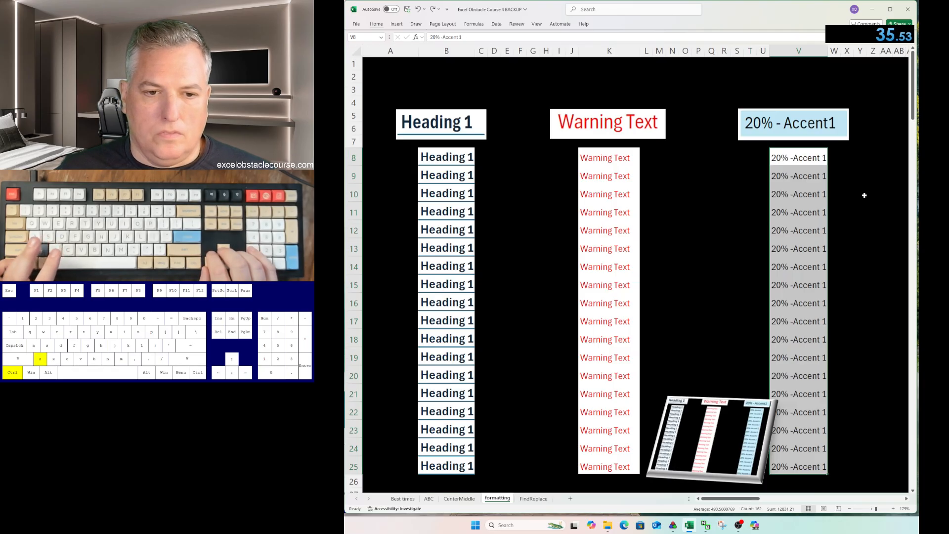
key("ctrl+Page_Up")
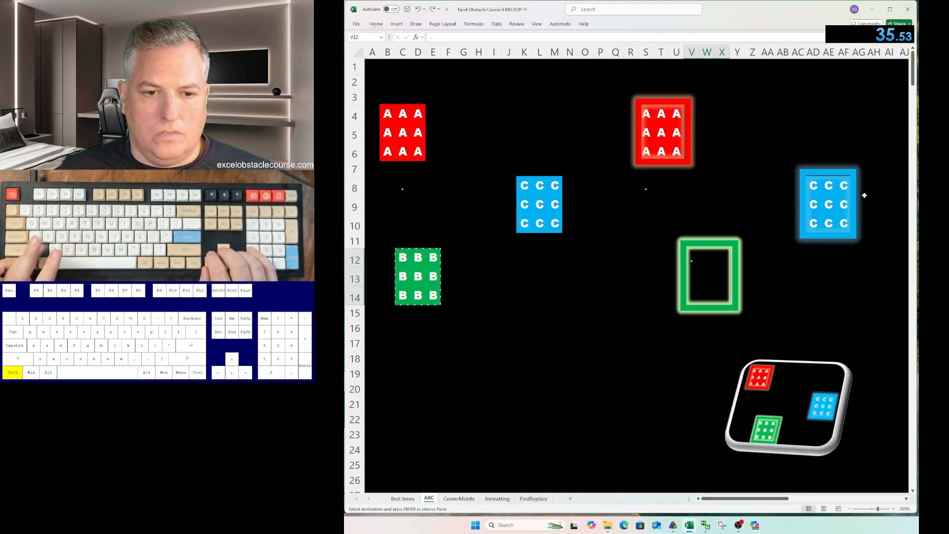
key("ctrl+v")
key("ctrl+v")
key("ctrl+v")
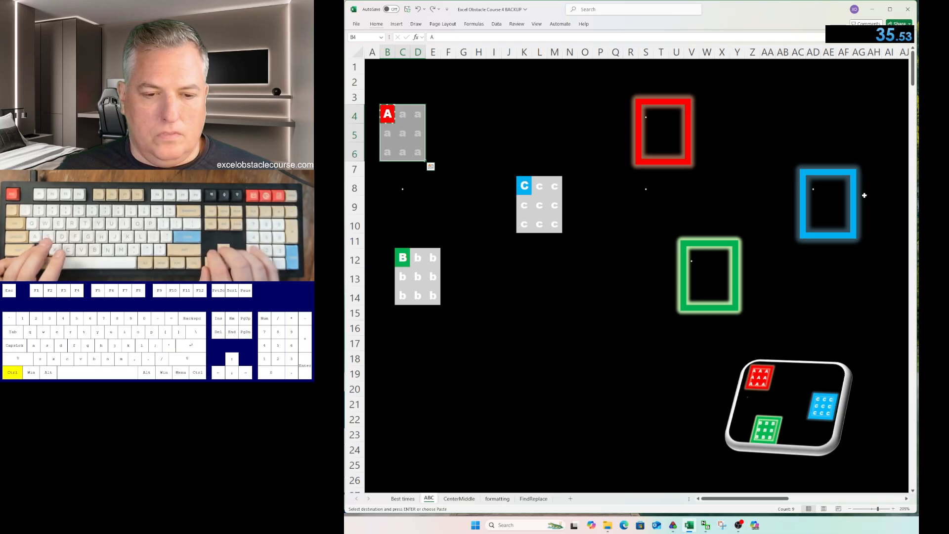
On the Best times sheet, log 0:35.8 as the time for try 8 in B10.
key("ctrl+Page_Up")
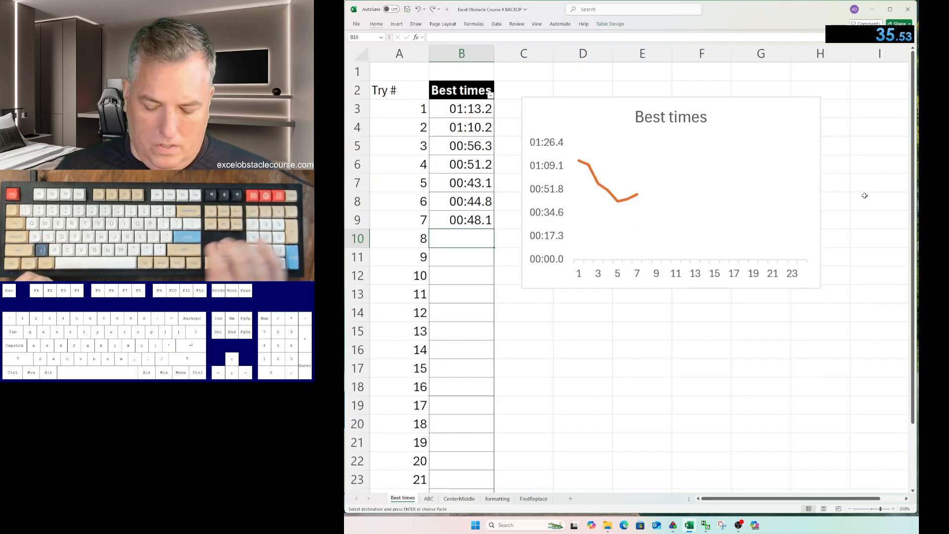
type("0:")
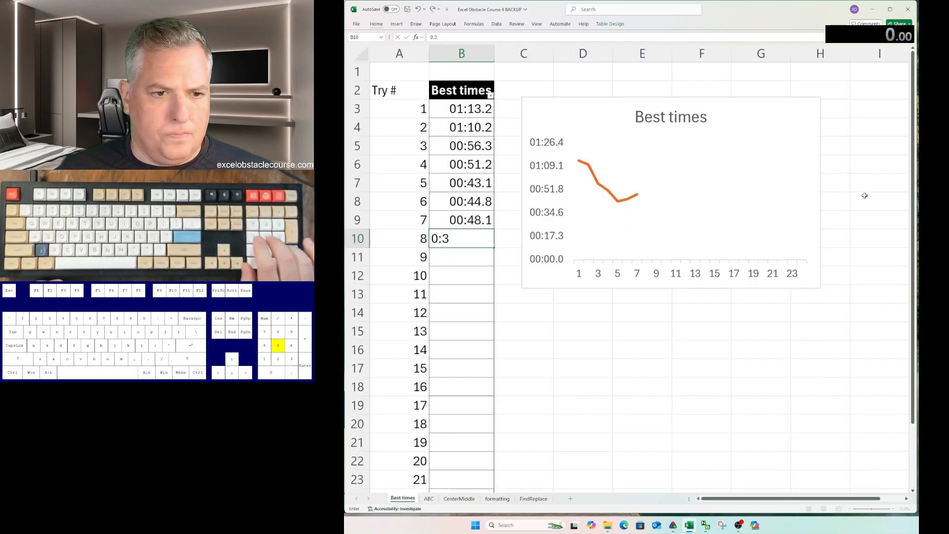
type("35.8")
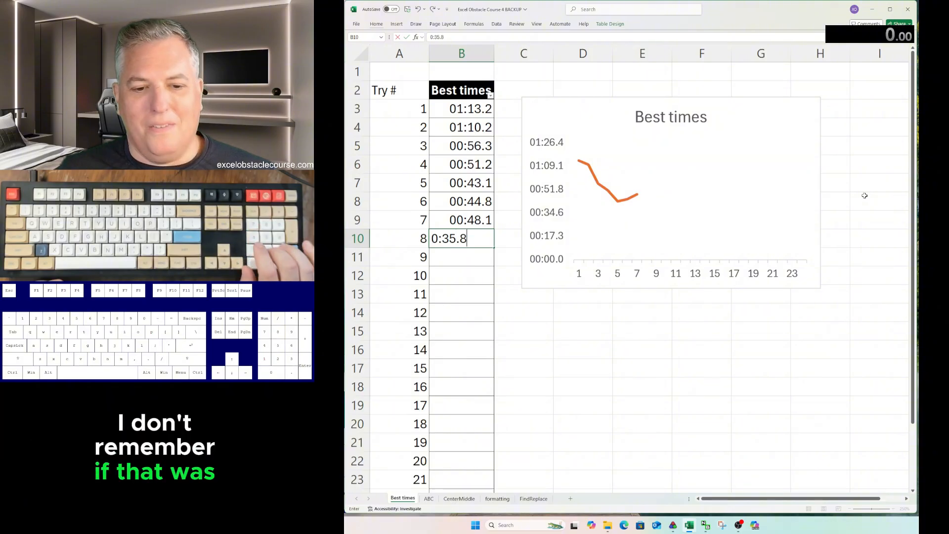
key("Return")
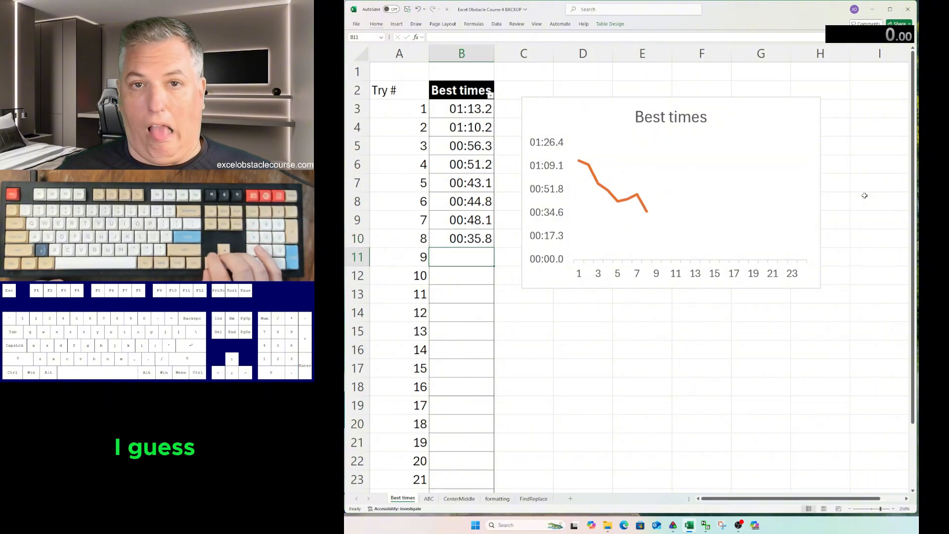
Check the starting cell on the ABC, CenterMiddle, formatting and FindReplace sheets.
key("ctrl+Page_Down")
key("ctrl+Left")
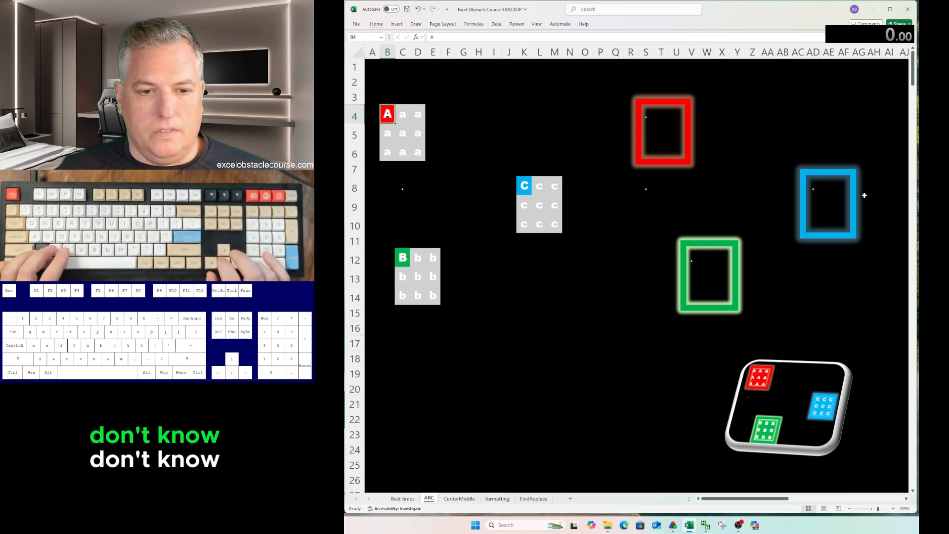
key("ctrl+Page_Down")
key("ctrl+Left")
key("ctrl+Page_Down")
key("ctrl+Left")
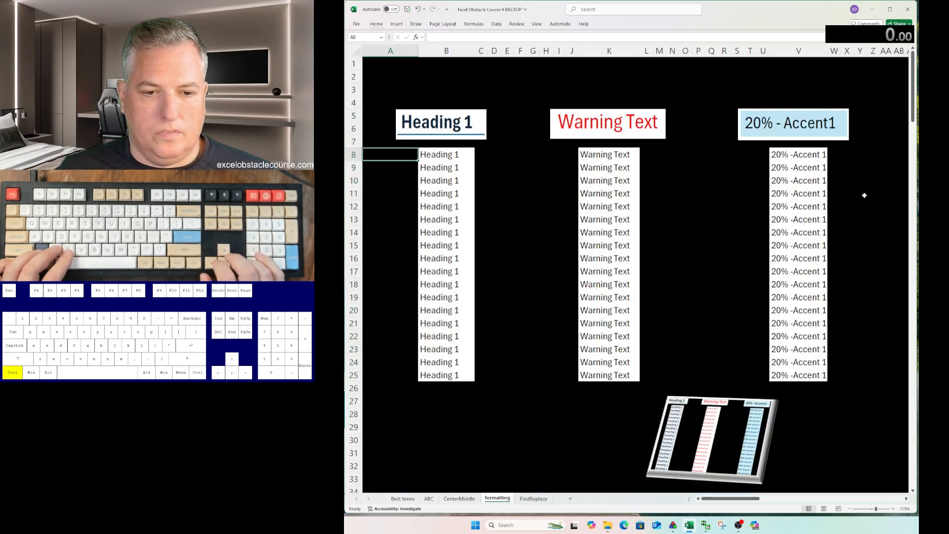
key("ctrl+Page_Down")
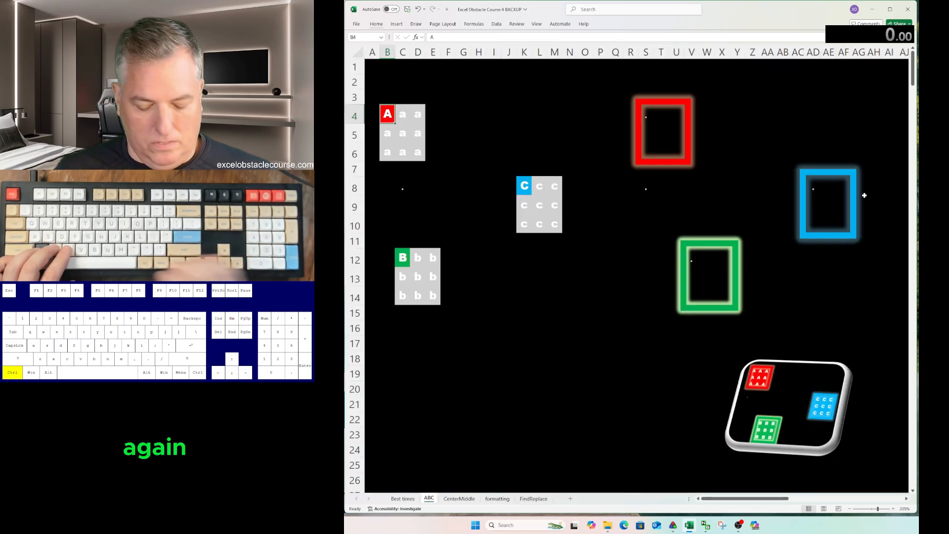
Fill the block B4:D6 on the ABC sheet with copies of the red A cell.
type("ca")
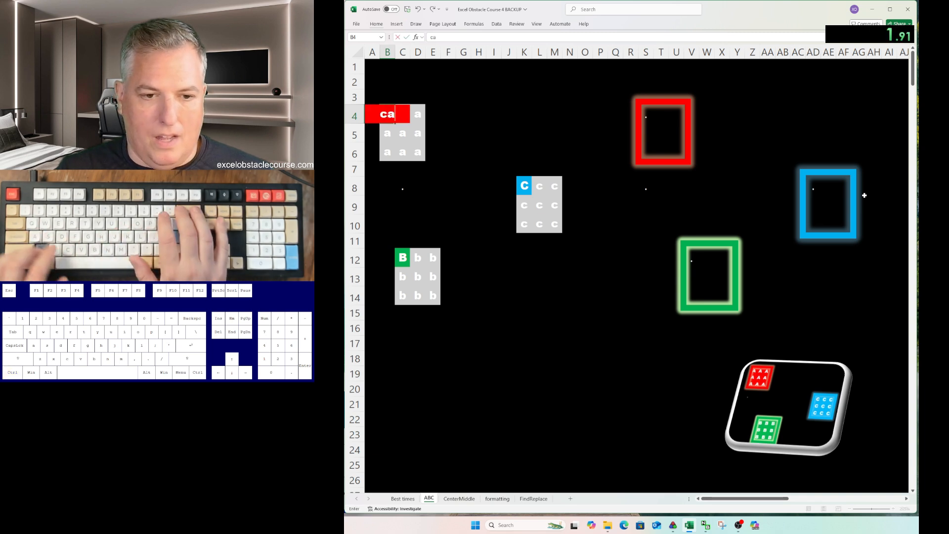
key("Escape")
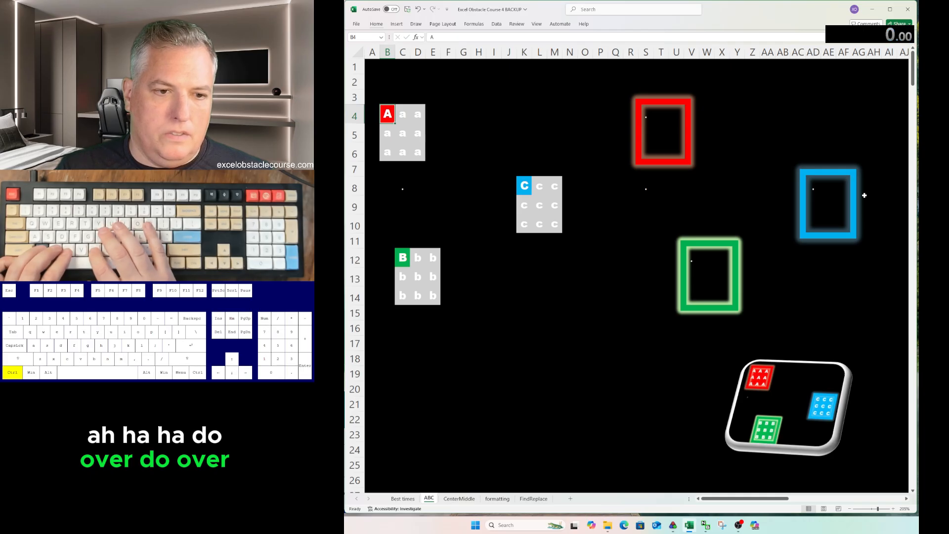
key("ctrl+c")
key("shift+Right")
key("shift+Right")
key("shift+Down")
key("shift+Down")
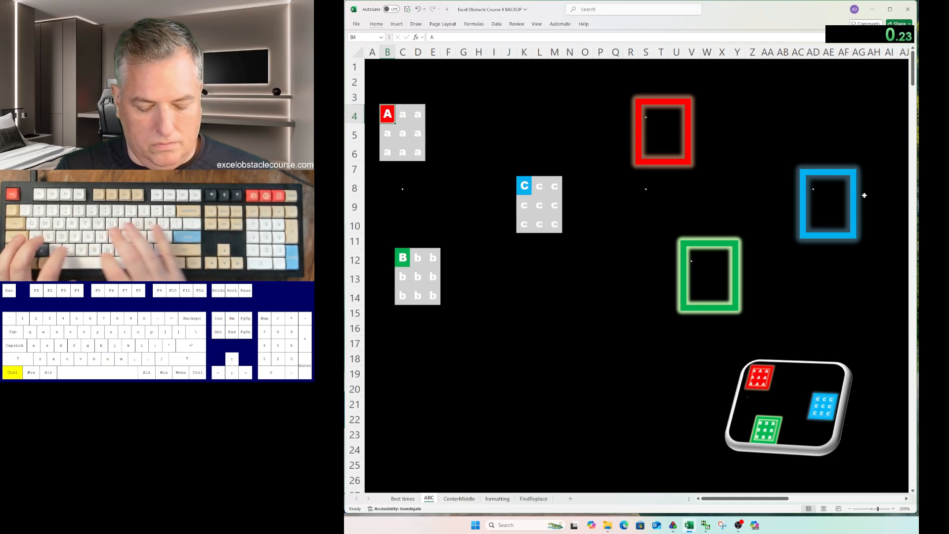
key("ctrl+v")
Copy the red A block into the red frame starting at S4.
key("ctrl+c")
key("ctrl+Right")
key("ctrl+Right")
key("ctrl+v")
Fill the block K8:M10 with copies of the blue C cell.
key("ctrl+Down")
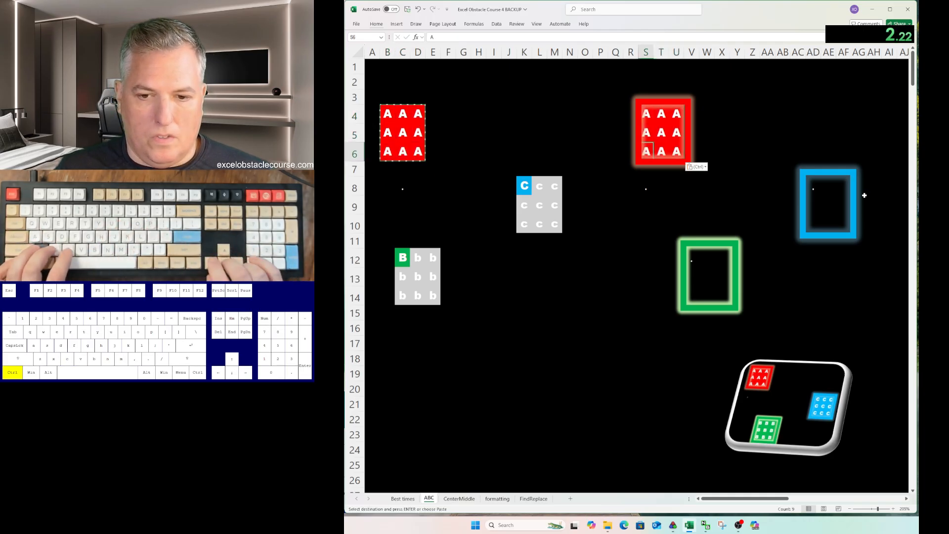
key("ctrl+c")
key("shift+Right")
key("shift+Right")
key("shift+Down")
key("shift+Down")
key("ctrl+v")
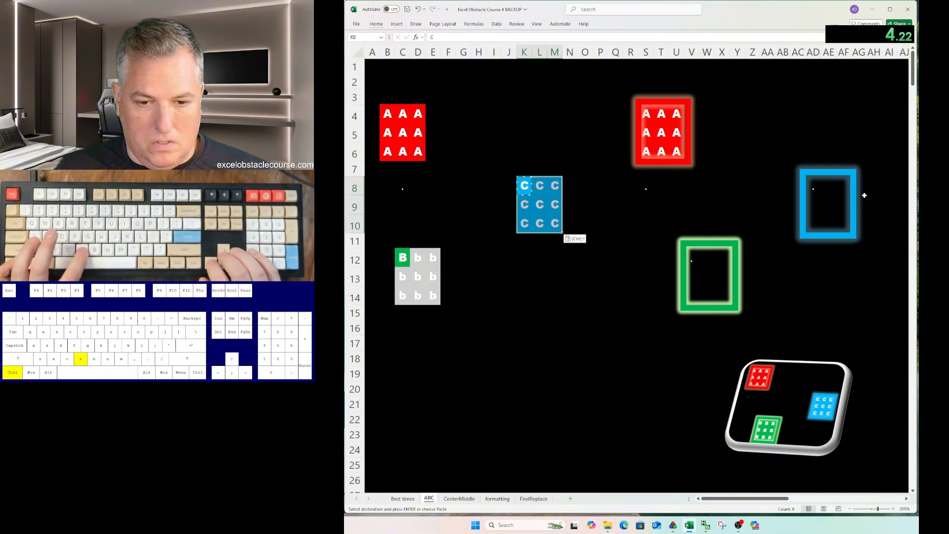
Copy the blue C block into the blue frame starting at AD8.
key("ctrl+c")
key("ctrl+Right")
key("ctrl+v")
Fill the block C12:E14 with copies of the green B cell.
key("ctrl+Left")
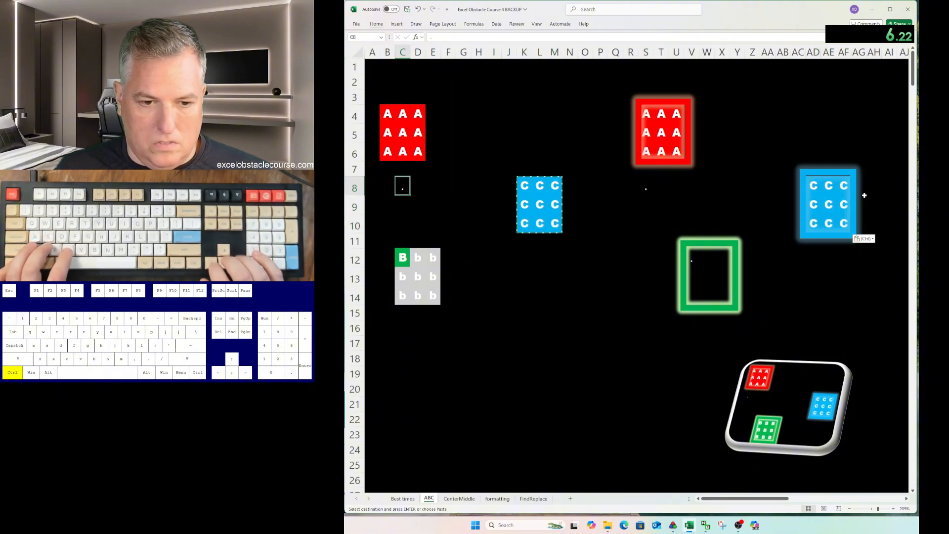
key("ctrl+Down")
key("ctrl+c")
key("shift+Right")
key("shift+Right")
key("shift+Down")
key("shift+Down")
key("ctrl+v")
Copy the green B block into the green frame starting at V12.
key("ctrl+c")
key("ctrl+Right")
key("ctrl+Right")
key("ctrl+Right")
key("ctrl+Left")
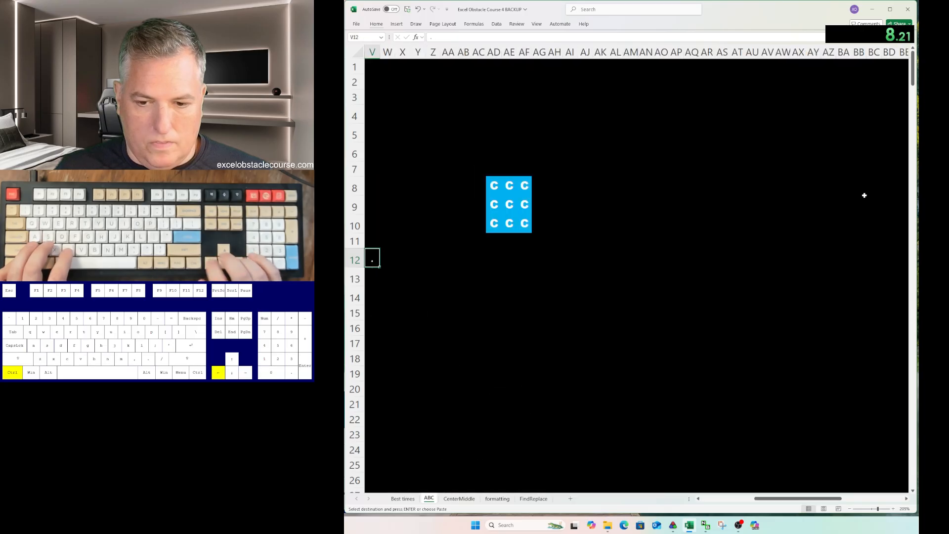
key("ctrl+v")
On the CenterMiddle sheet, align the symbol in the yellow merged cell to the middle and centre.
key("ctrl+Right")
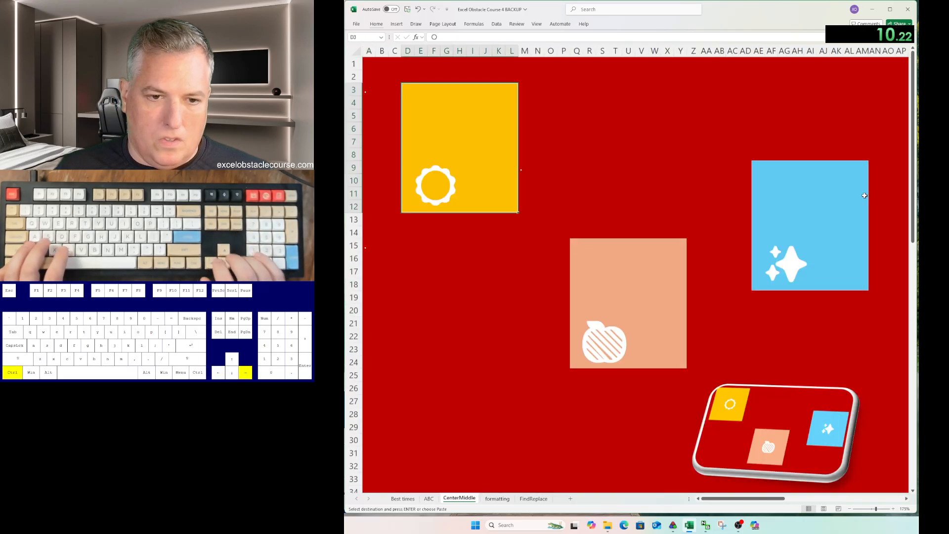
key("alt+h")
key("a")
key("m")
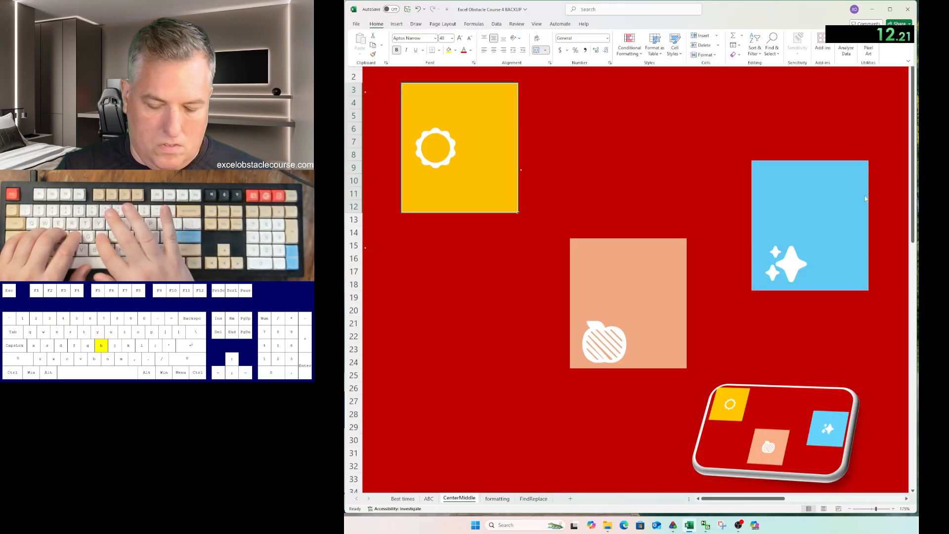
key("alt+h")
key("a")
key("c")
Align the sparkle symbol in the blue merged cell at AE9 to the middle and centre.
key("ctrl+Right")
key("ctrl+Right")
key("alt+h")
key("a")
key("m")
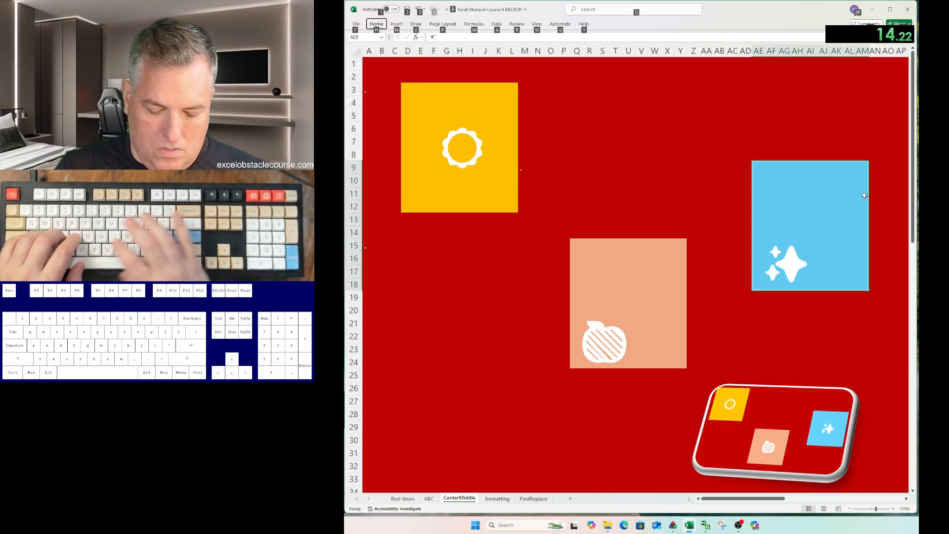
key("alt+h")
key("a")
key("c")
Align the fruit symbol in the peach merged cell at Q15 to the middle and centre.
key("ctrl+Left")
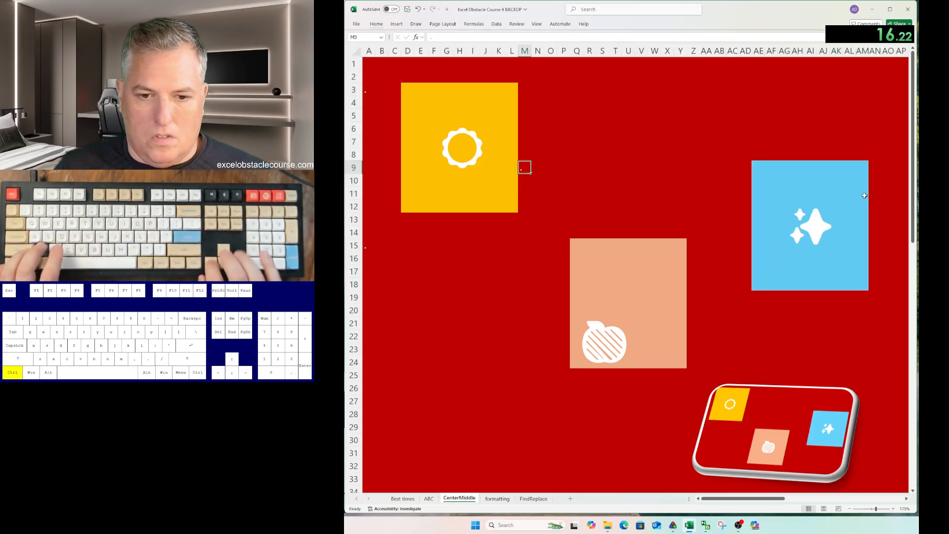
key("ctrl+Right")
key("h")
key("g")
key("a")
key("m")
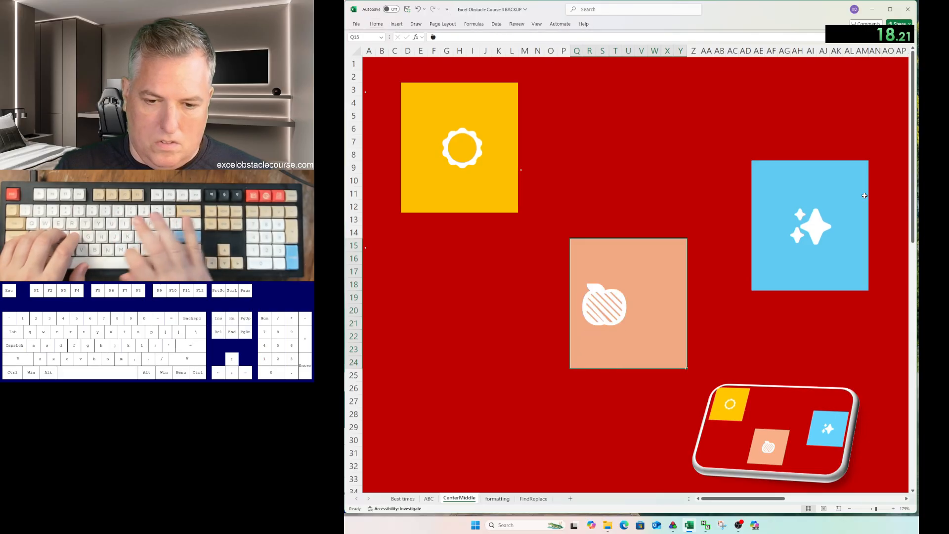
key("alt+h")
key("a")
key("c")
On the formatting sheet, apply the Heading 1 cell style to B8:B25.
key("ctrl+Page_Down")
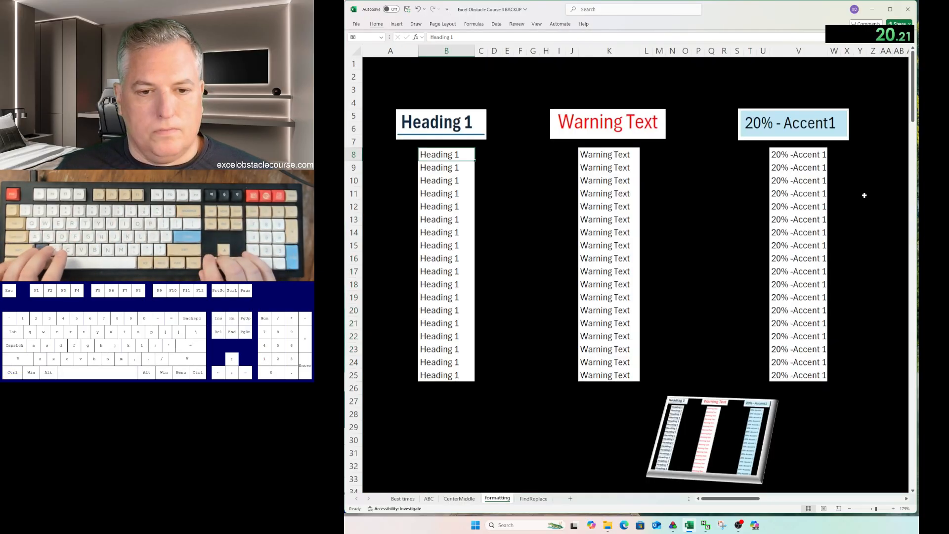
key("ctrl+shift+Down")
key("alt+h")
key("j")
key("Down")
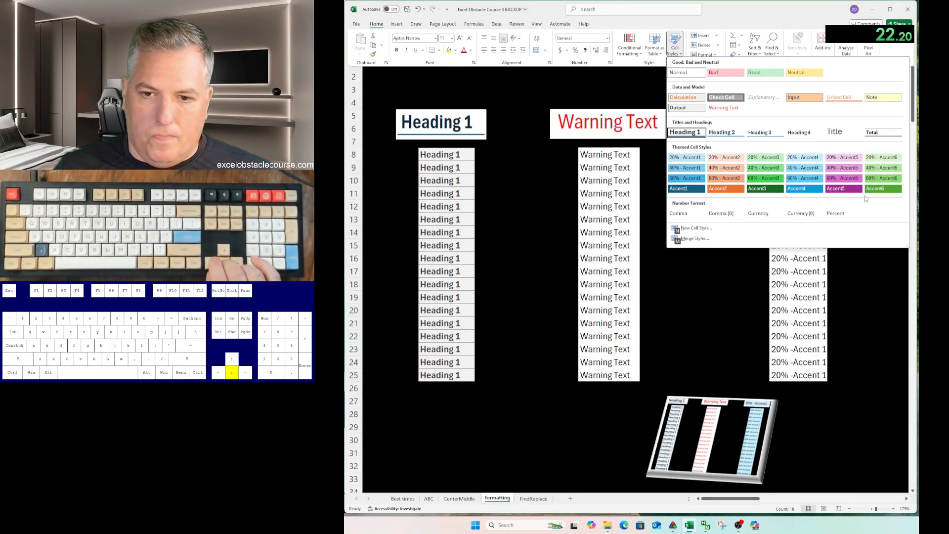
key("Return")
Apply the Warning Text cell style to K8:K25.
key("ctrl+Right")
key("ctrl+shift+Down")
key("alt+h")
key("j")
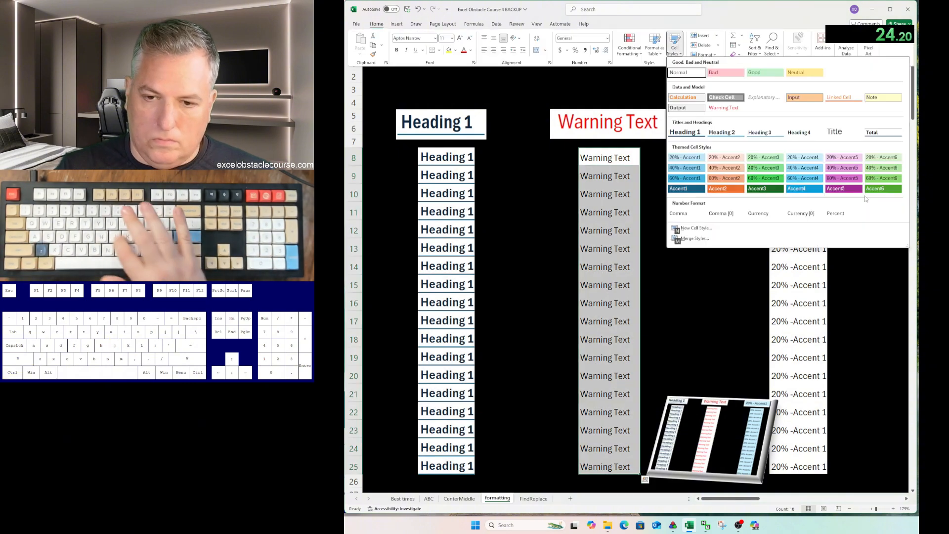
key("Up")
key("Return")
Apply the 20% - Accent1 cell style to V8:V25.
key("ctrl+Right")
key("ctrl+shift+Down")
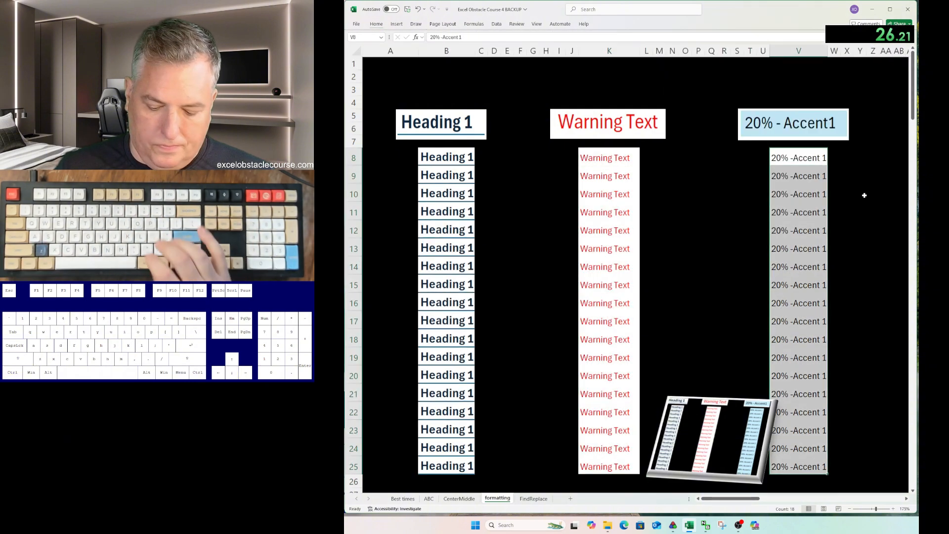
key("alt+h")
key("j")
key("Return")
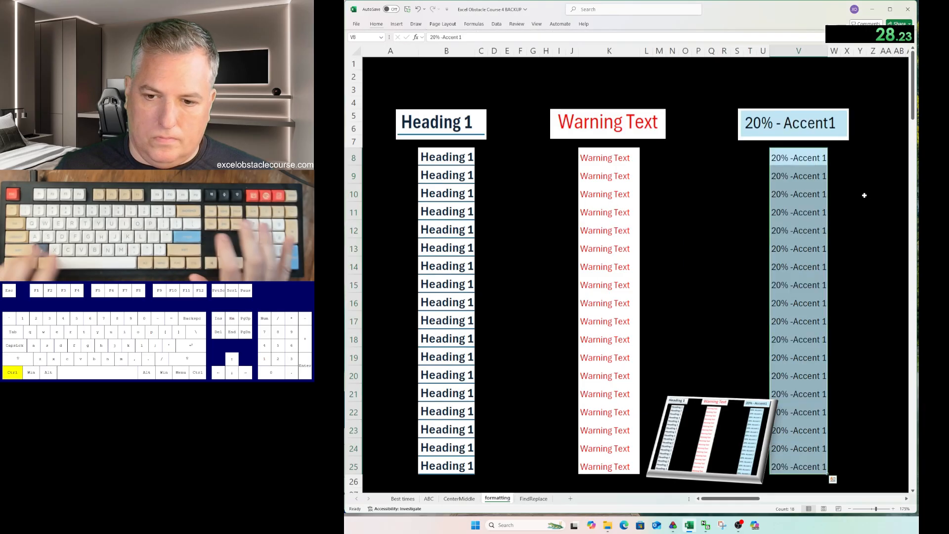
On the FindReplace sheet, replace every "Customer" in the table with "Client", including headers, and turn off bold for the whole table.
key("ctrl+Page_Down")
key("ctrl+a")
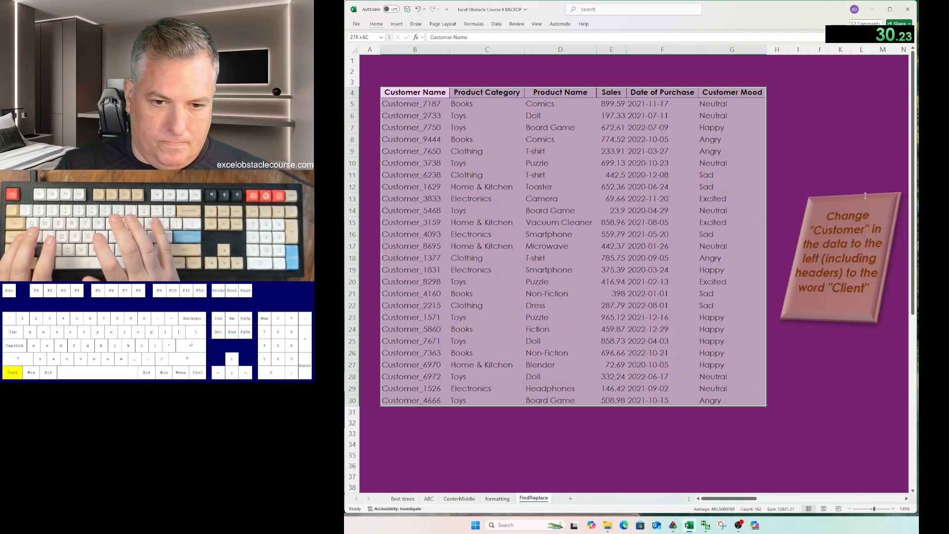
key("ctrl+h")
type("Customer")
key("Tab")
type("Cl")
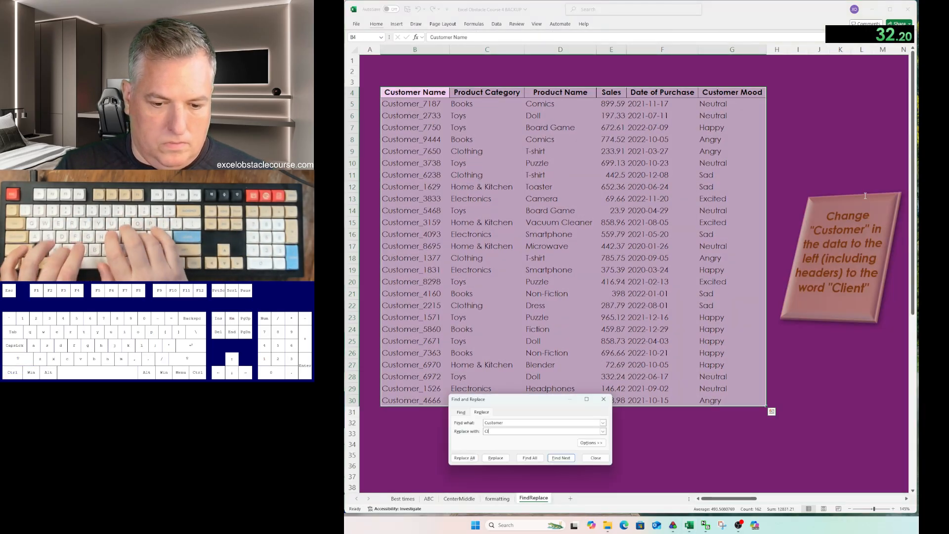
type("ient")
key("alt+a")
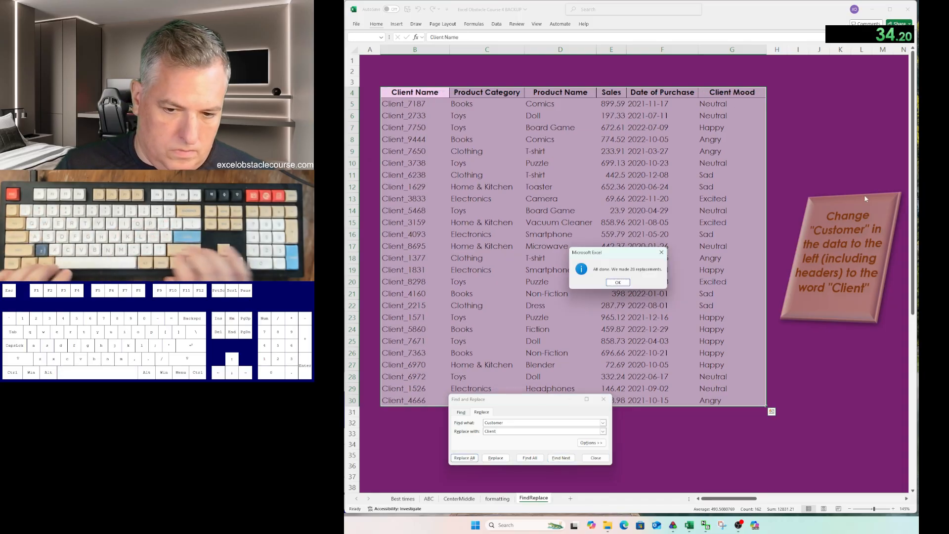
key("Return")
key("Escape")
key("ctrl+b")
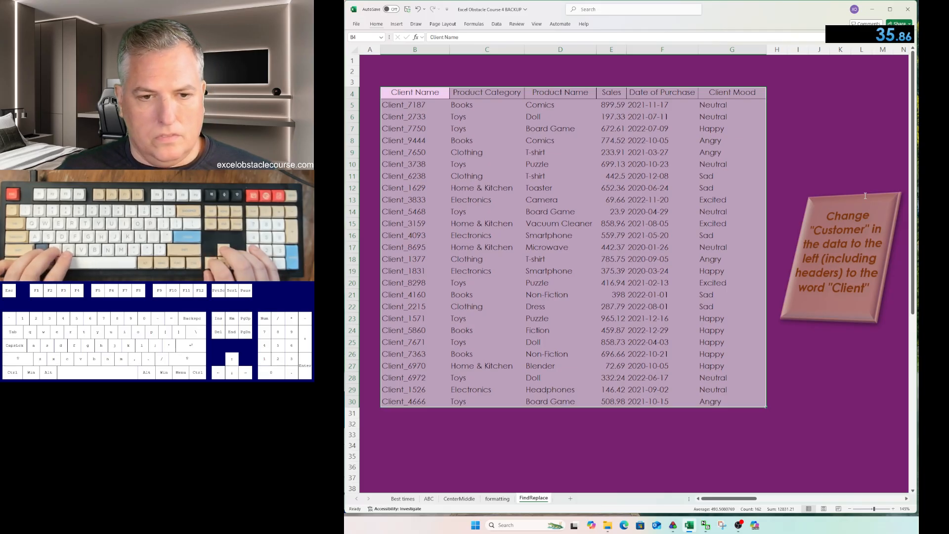
Undo all edits made on the FindReplace, formatting, CenterMiddle and ABC sheets, back to the original course.
key("ctrl+z")
key("ctrl+z")
key("ctrl+z")
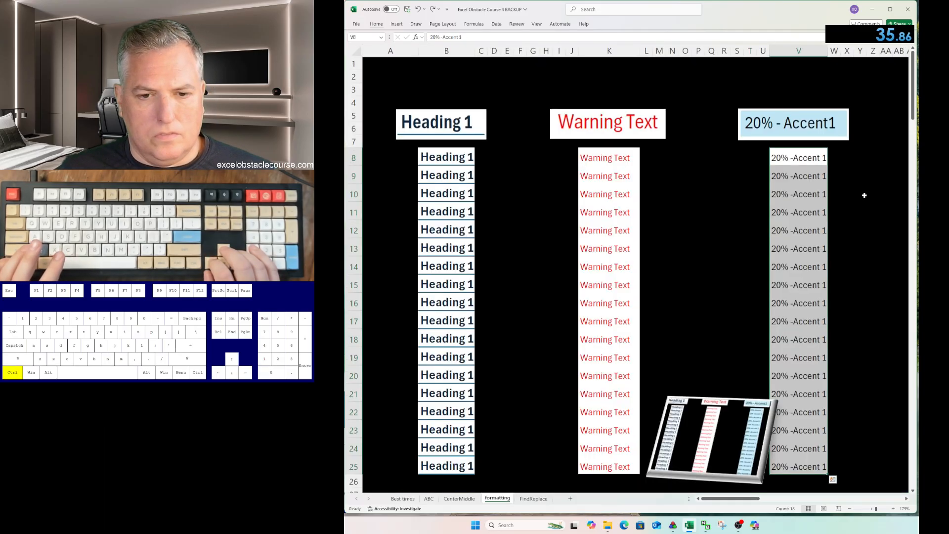
key("ctrl+z")
key("ctrl+z")
key("ctrl+z")
key("ctrl+z")
key("ctrl+z")
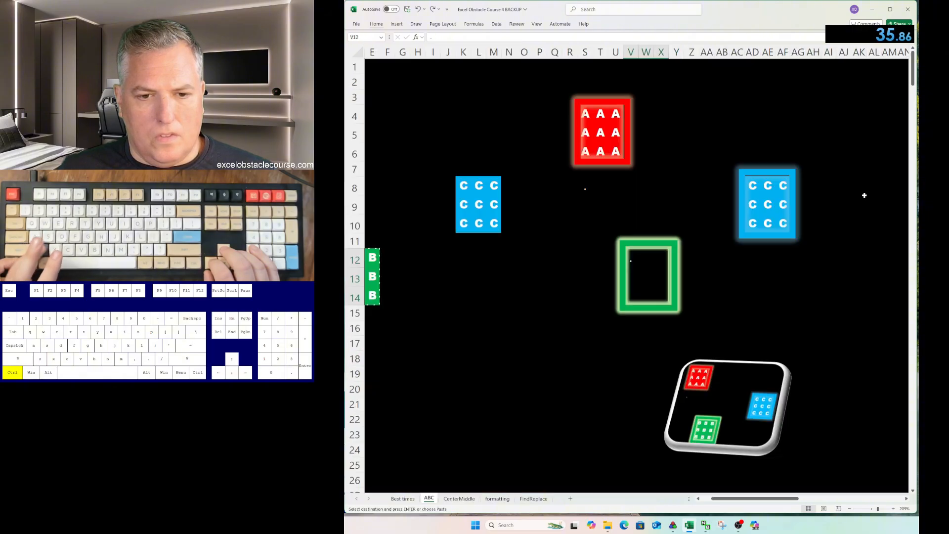
key("ctrl+z")
key("ctrl+z")
key("ctrl+z")
key("ctrl+z")
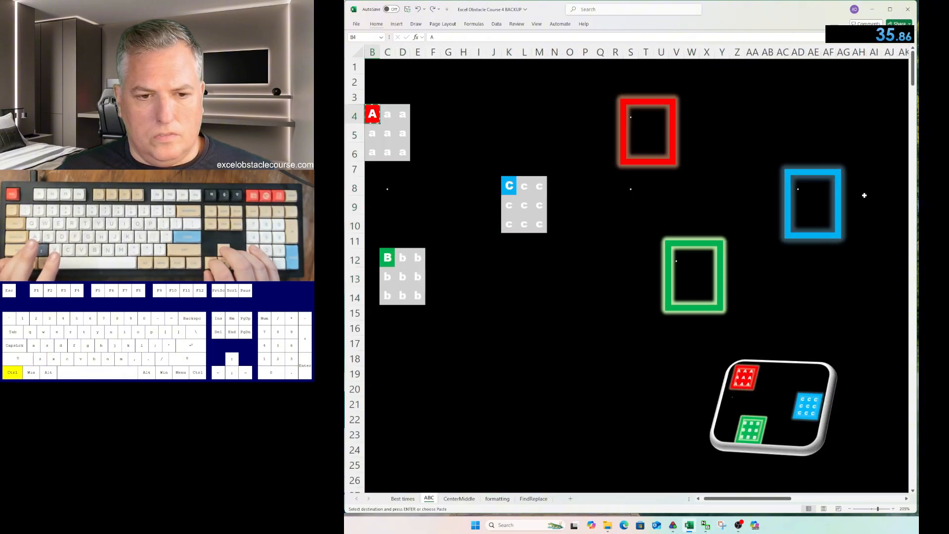
key("Left")
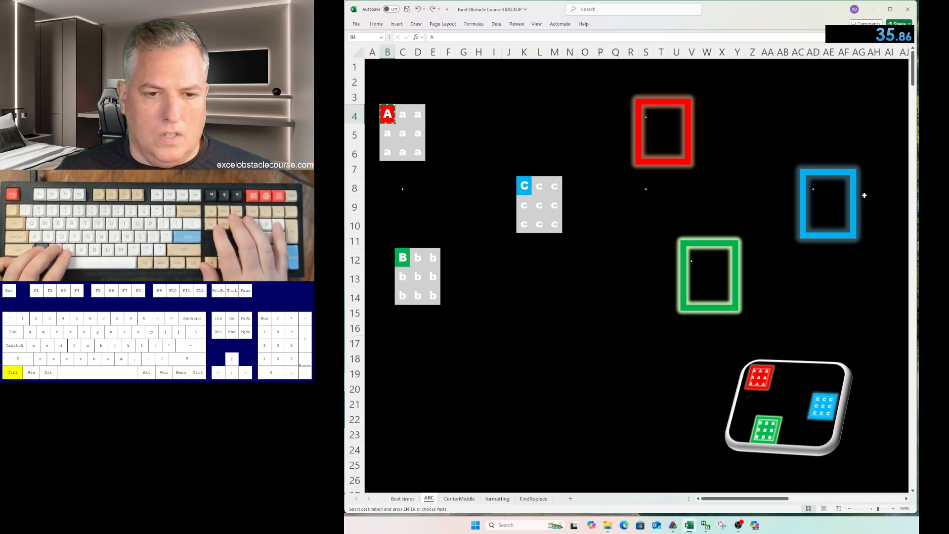
key("ctrl+z")
key("ctrl+z")
On the FindReplace sheet, clear the stored search and replacement text in Find and Replace, and close the dialog.
key("ctrl+Page_Down")
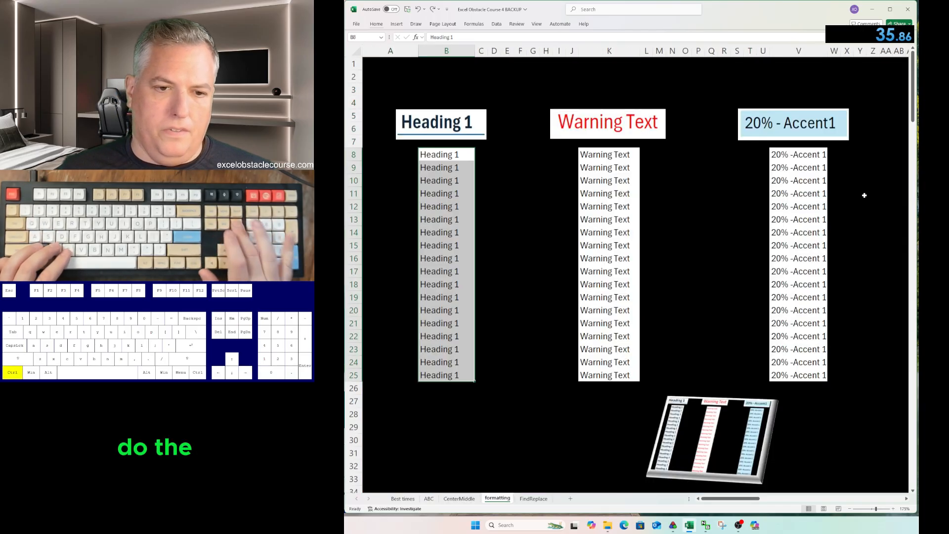
key("ctrl+Page_Down")
key("Left")
key("Right")
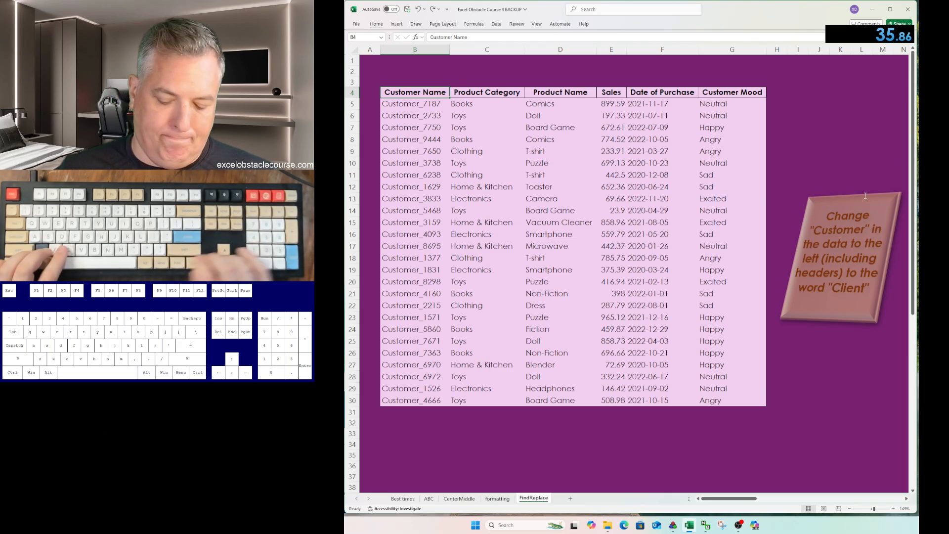
key("ctrl+h")
key("Delete")
key("shift+Tab")
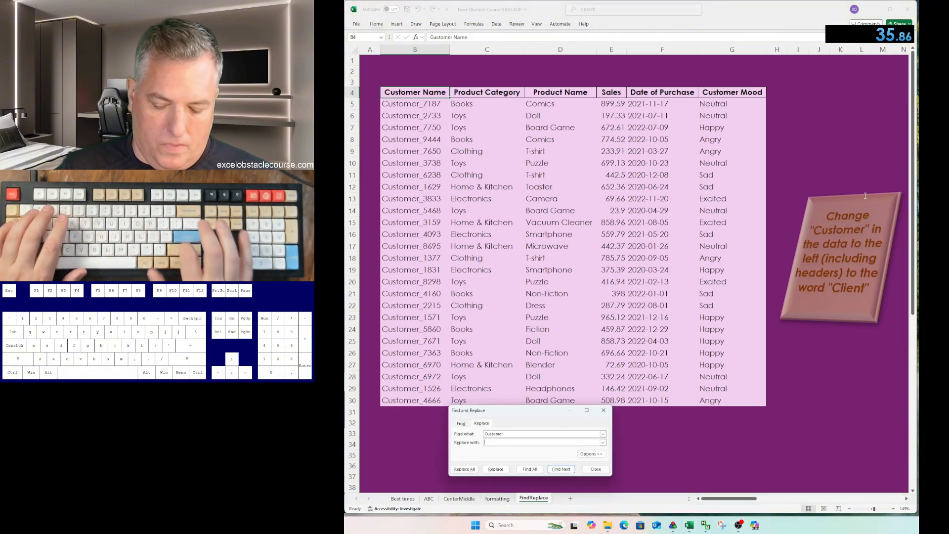
key("Delete")
key("Escape")
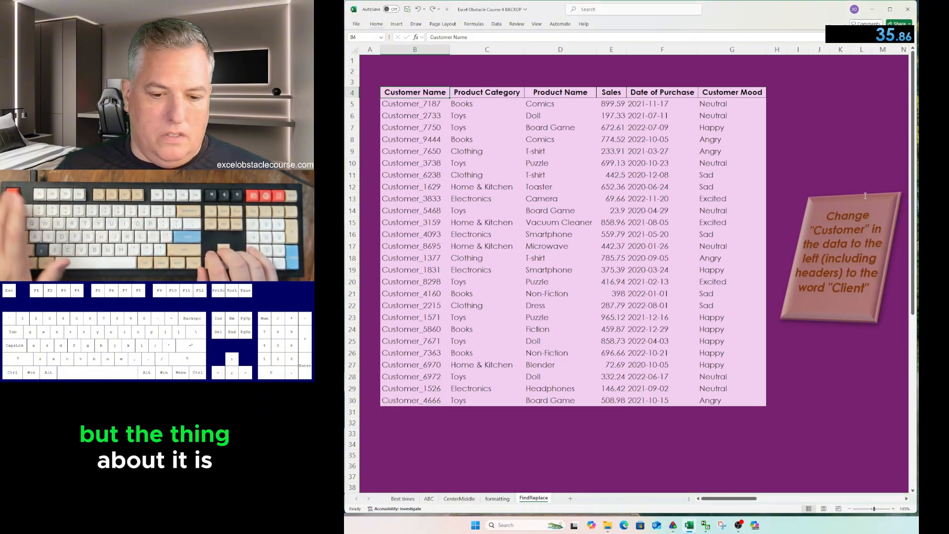
key("Down")
key("Up")
key("ctrl+Right")
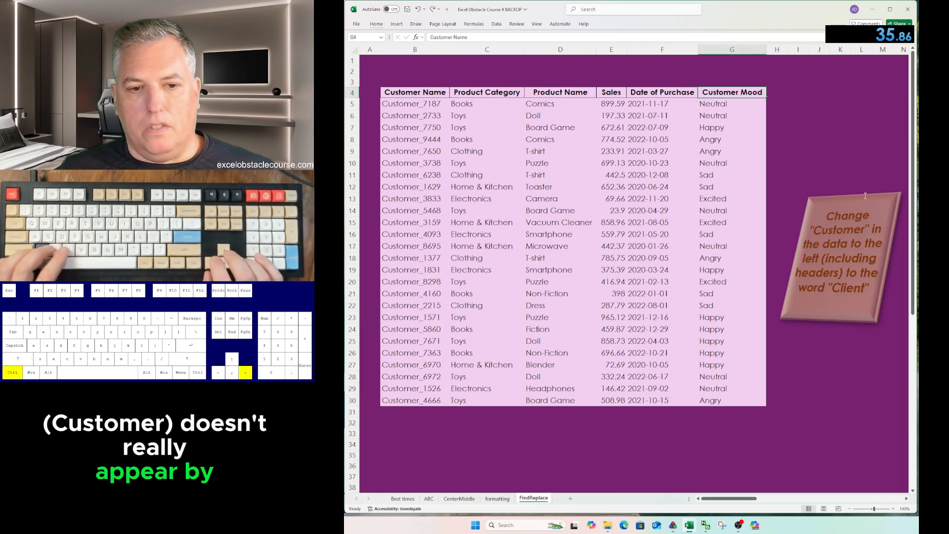
key("ctrl+Left")
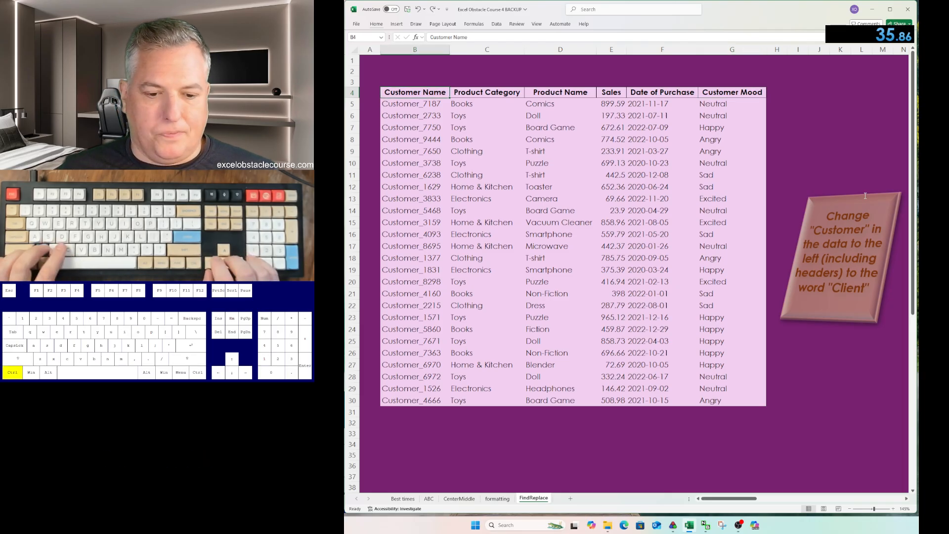
key("ctrl+Down")
key("ctrl+Up")
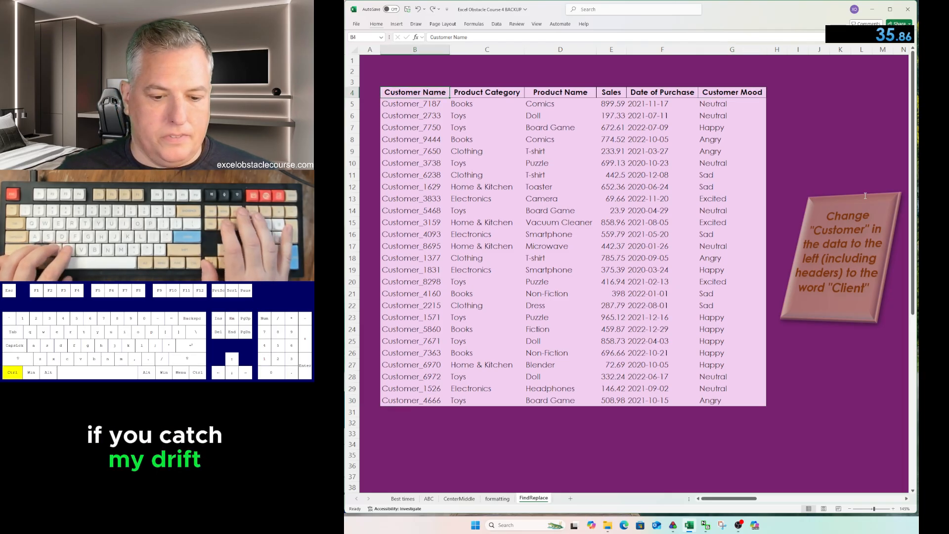
On the Best times sheet, record 35.86 seconds for try 9 in B11, with a leading zero for the minutes.
key("ctrl+Page_Up")
key("ctrl+Page_Up")
key("ctrl+Page_Up")
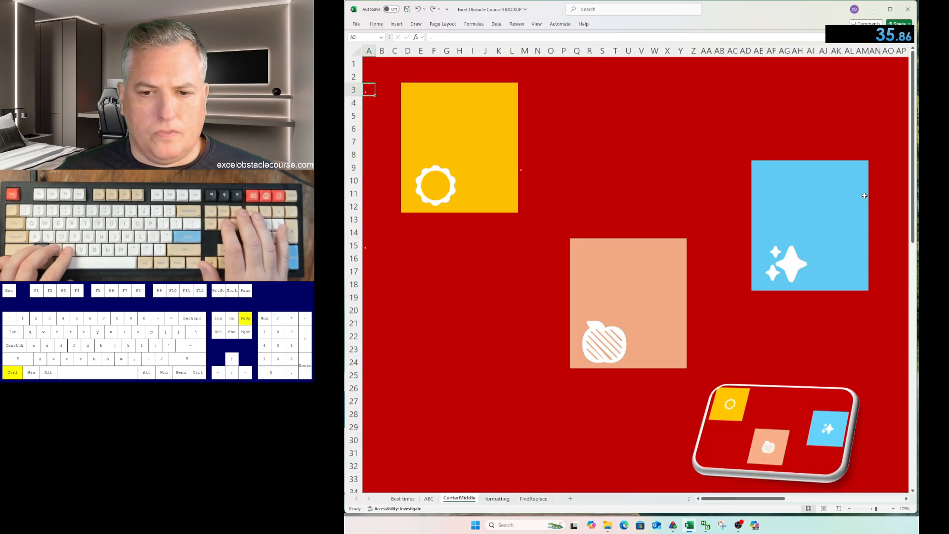
key("ctrl+Page_Up")
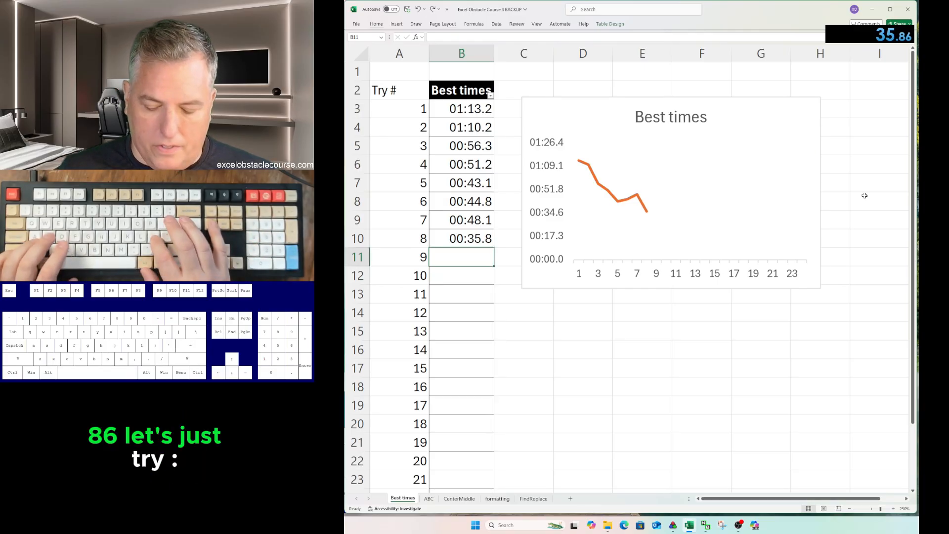
type(":35")
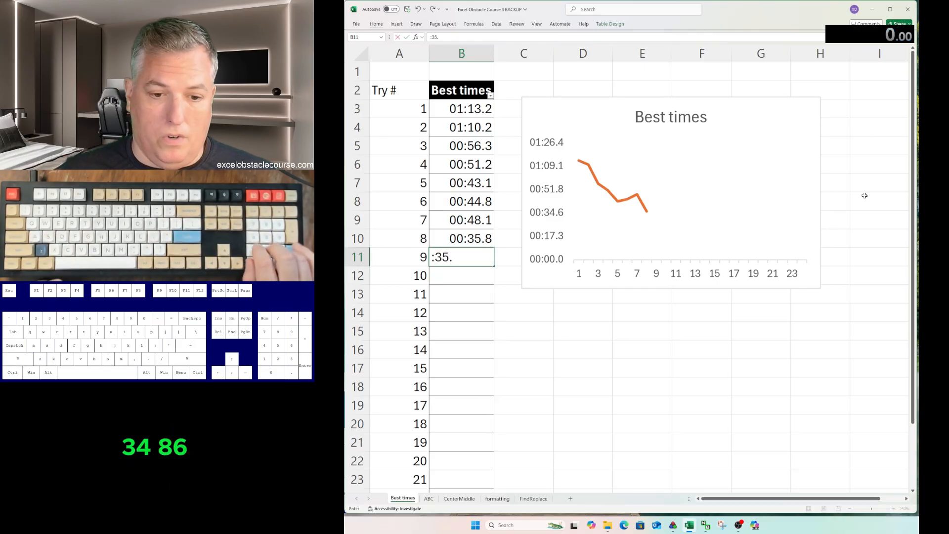
type(".86")
key("Return")
key("Up")
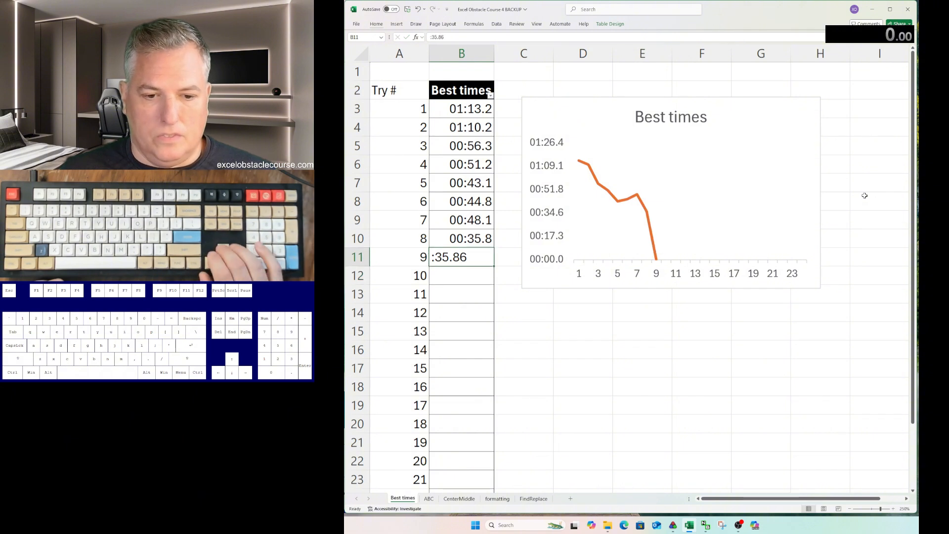
key("F2")
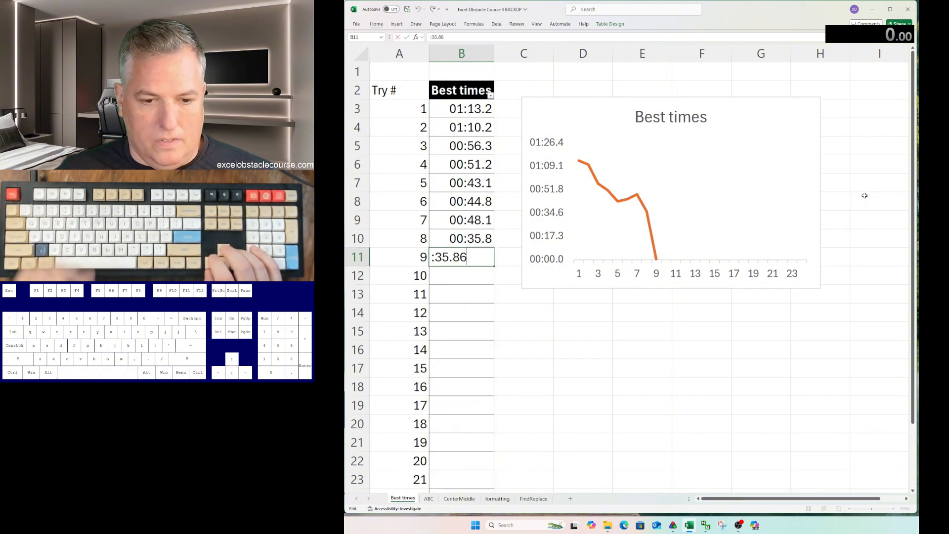
key("Return")
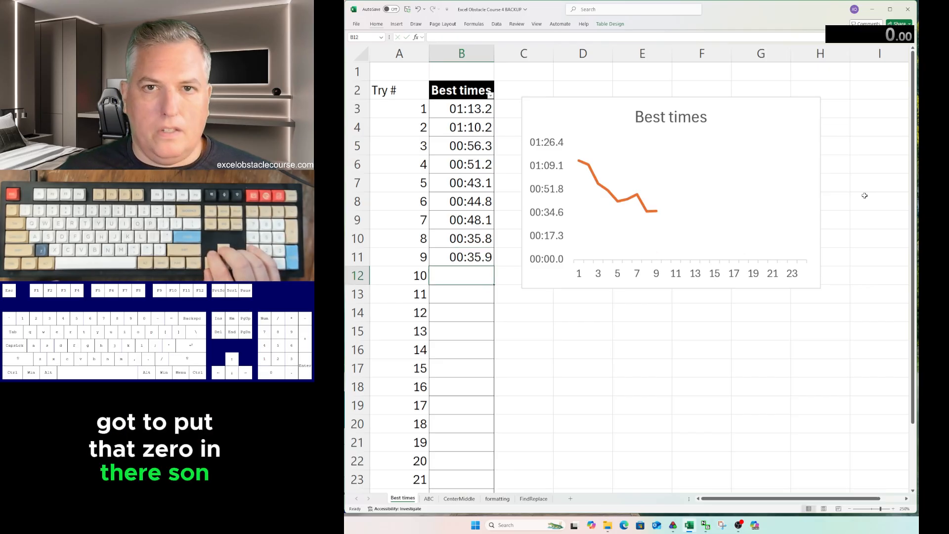
Look through the course sheets to check that they are reset, ending on the ABC sheet.
key("ctrl+Page_Down")
key("ctrl+Page_Down")
key("ctrl+Page_Down")
key("ctrl+Page_Up")
key("ctrl+Page_Up")
key("ctrl+Page_Up")
key("ctrl+Page_Down")
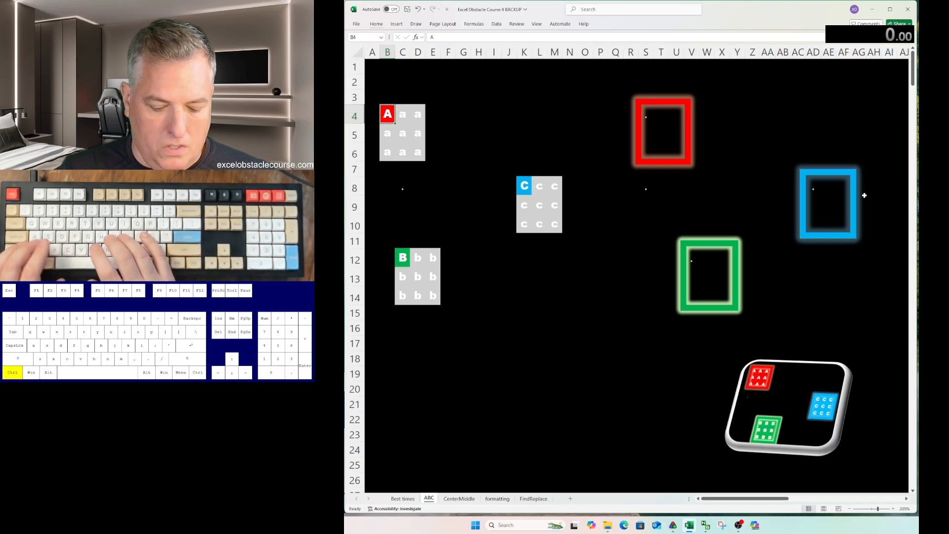
key("ctrl+a")
key("ctrl+c")
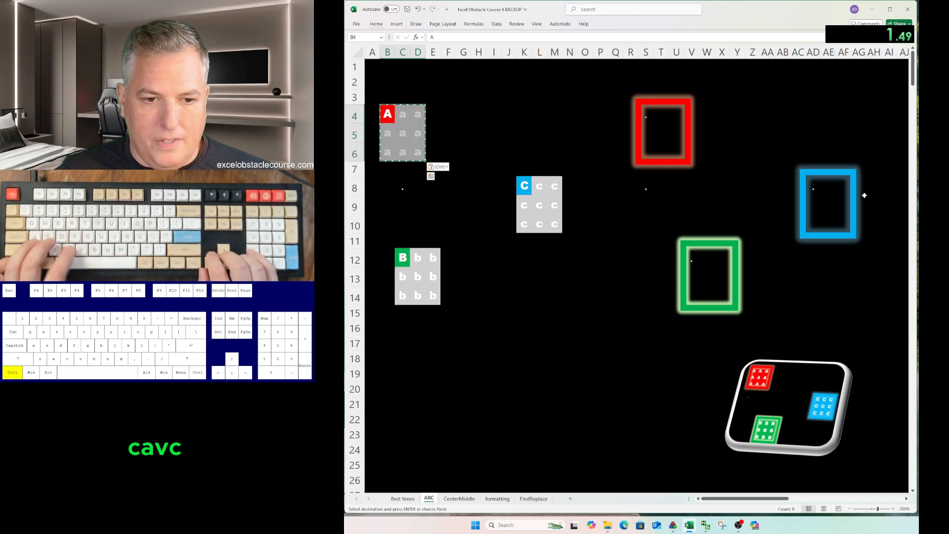
key("Escape")
key("Right")
key("Left")
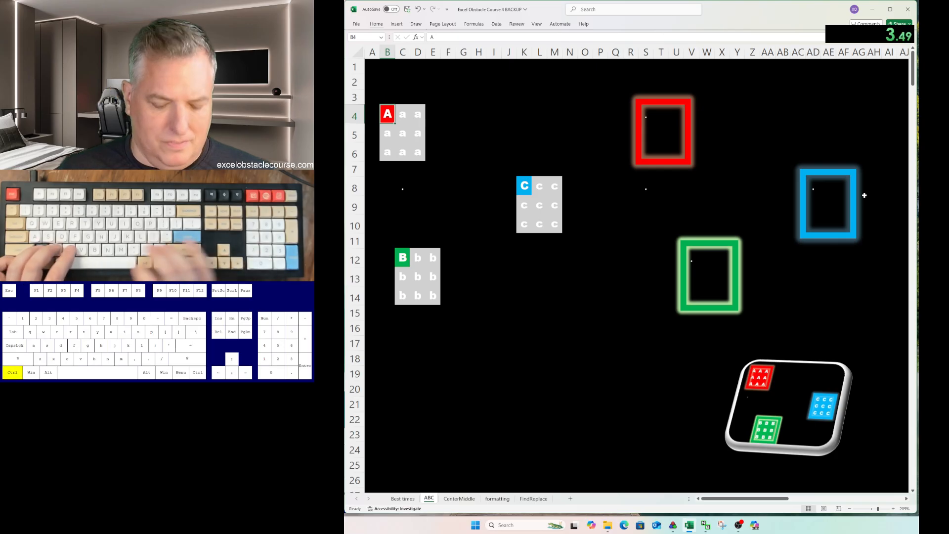
key("ctrl+b")
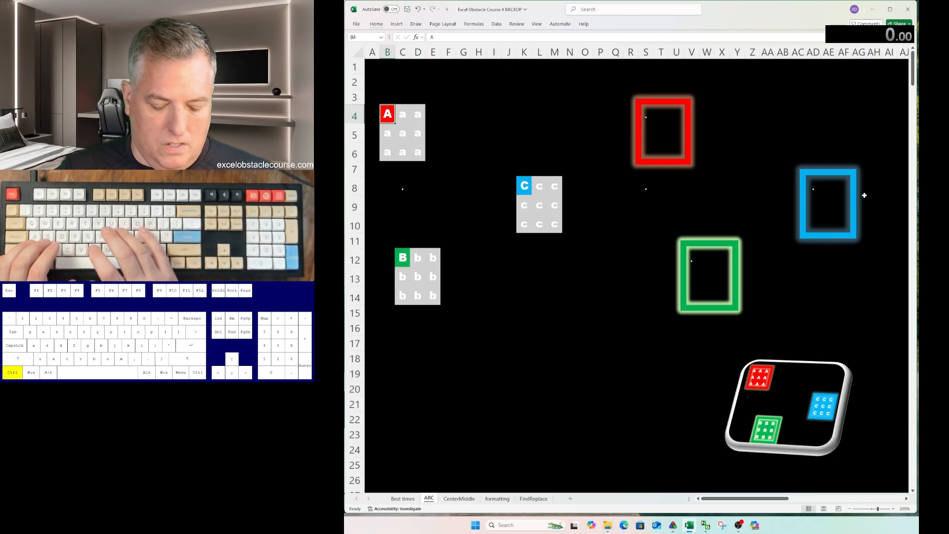
Fill the A block B4:D6 and the C block K8:M10 from their first cells, and copy them into the red and blue frames.
key("ctrl+a")
key("ctrl+c")
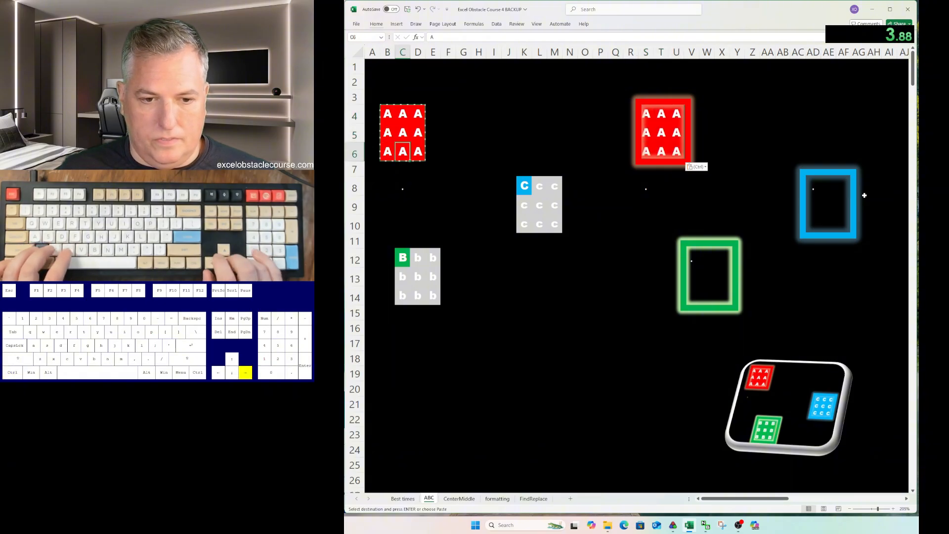
key("ctrl+Down")
key("ctrl+Right")
key("ctrl+a")
key("ctrl+v")
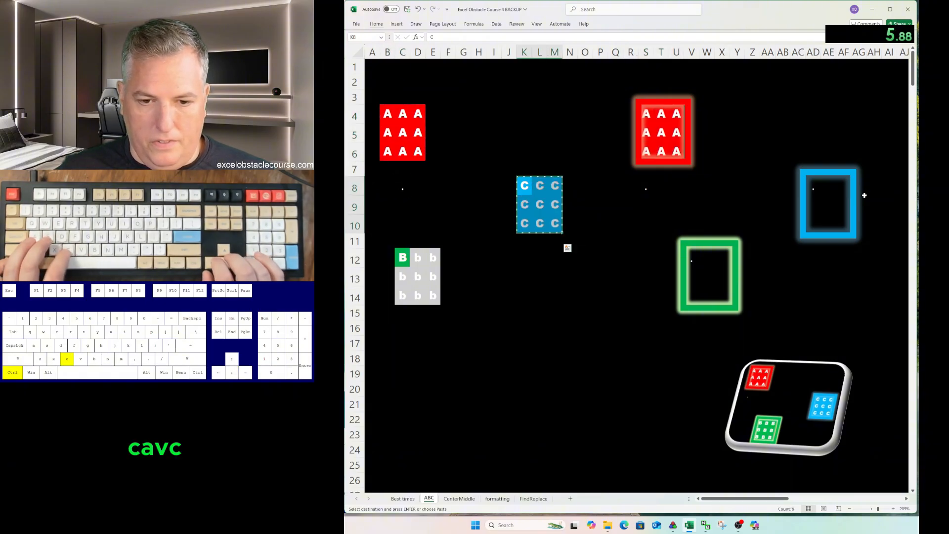
key("ctrl+Right")
key("ctrl+v")
Fill the B block C12:E14 with its first cell's content and formatting, and copy the block into the green frame at V12.
key("ctrl+Left")
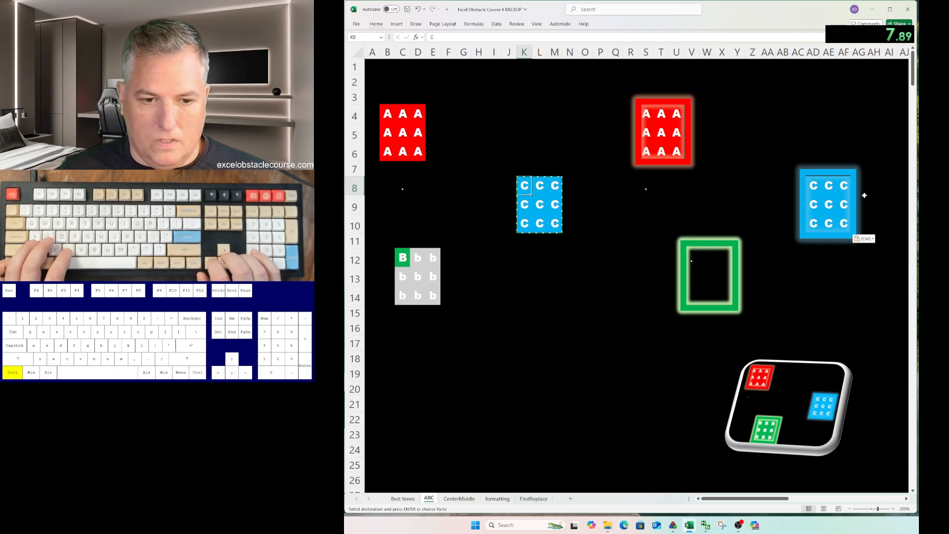
key("ctrl+c")
key("ctrl+a")
key("ctrl+v")
key("ctrl+c")
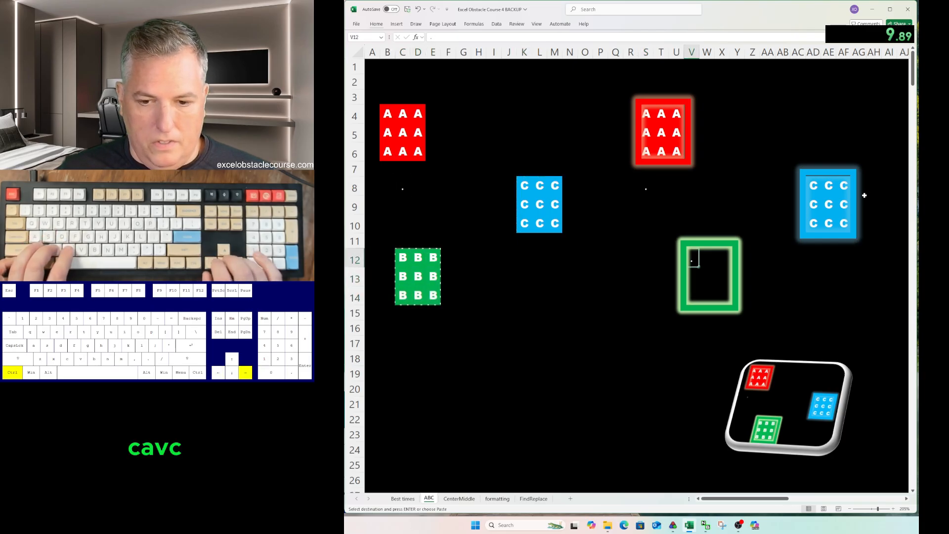
key("ctrl+Right")
key("ctrl+v")
On the CenterMiddle sheet, center the symbol in the yellow block D3:L12 horizontally and vertically.
key("ctrl+Page_Down")
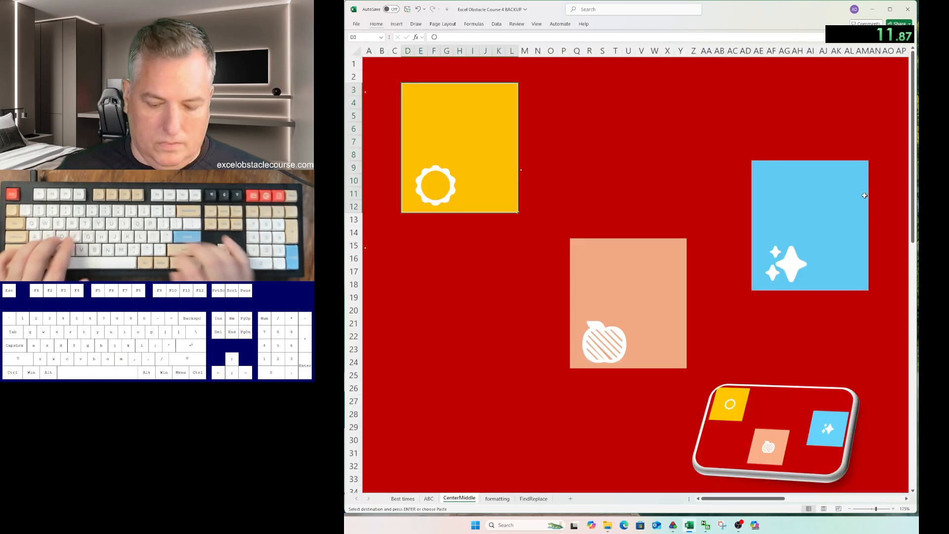
key("alt+h")
key("a")
key("c")
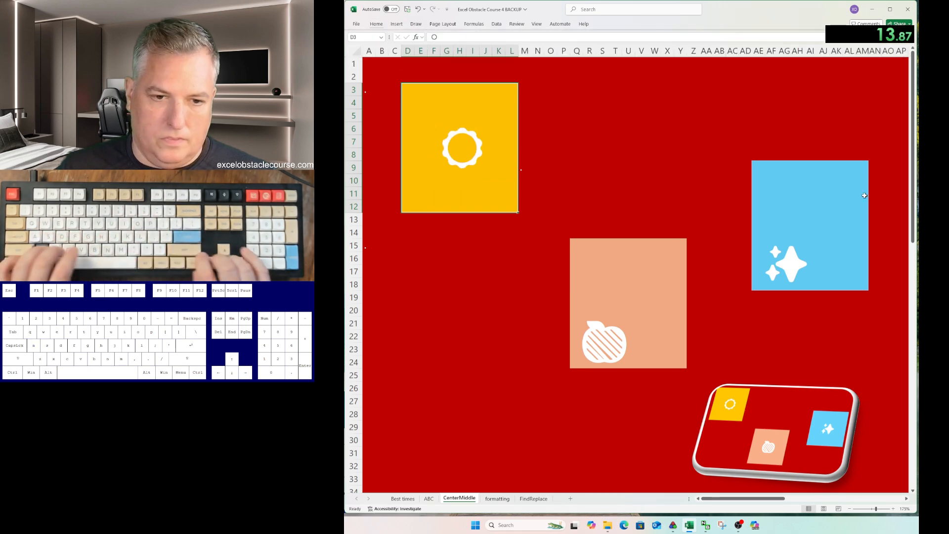
Center the sparkle symbol in the blue block AE9:AM18 horizontally and vertically.
key("ctrl+Right")
key("alt+h")
key("a")
key("m")
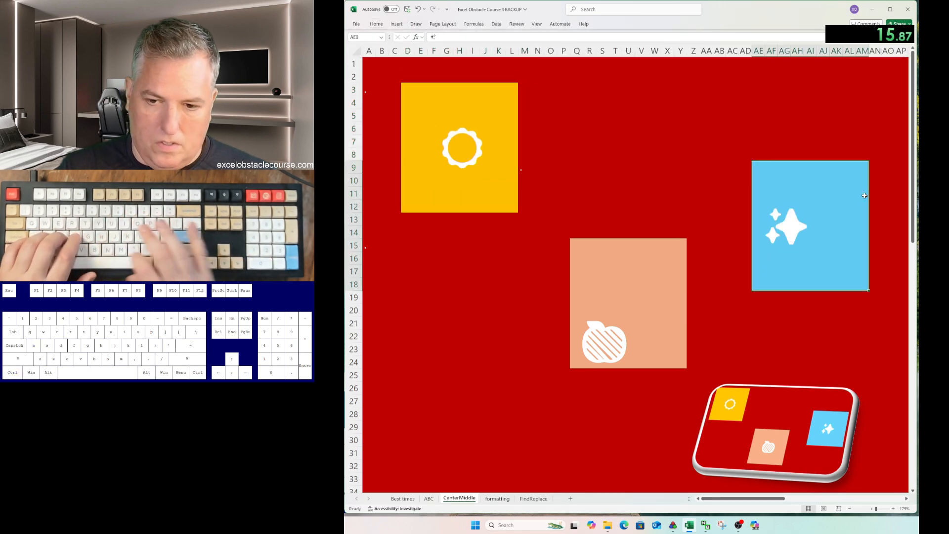
key("alt+h")
key("a")
key("c")
Center the apple symbol in the orange block Q15:Y24 horizontally and vertically.
key("ctrl+Left")
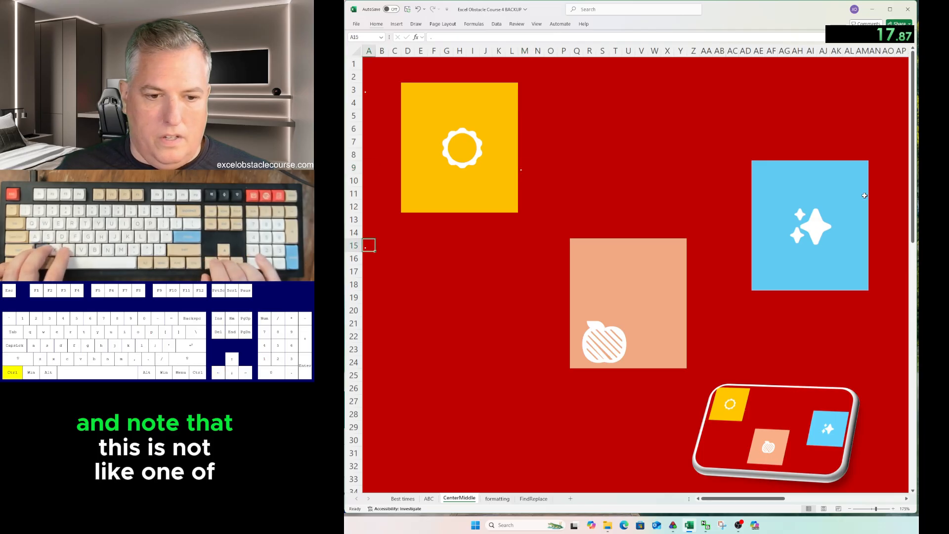
key("ctrl+Right")
key("alt+h")
key("a")
key("m")
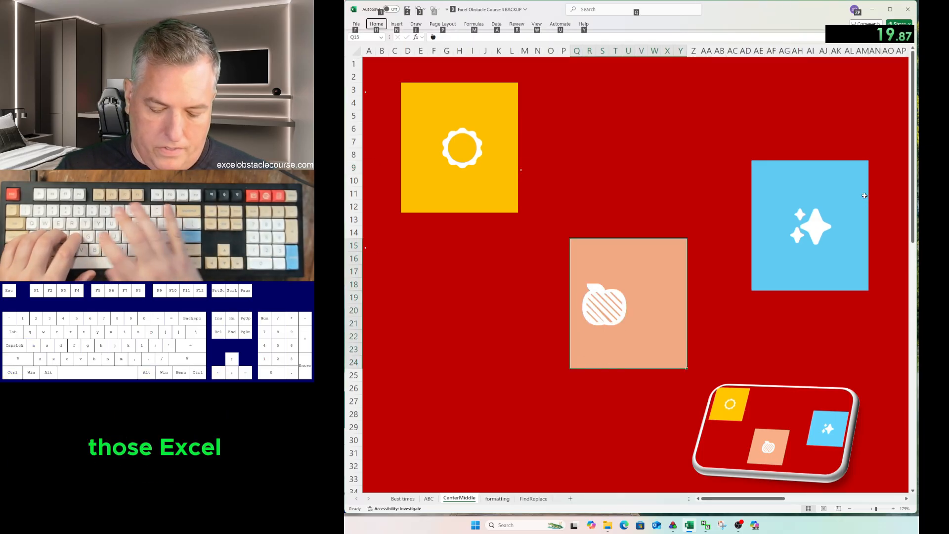
key("h")
key("a")
key("c")
On the formatting sheet, apply the Heading 1 cell style to B8:B25.
key("ctrl+Page_Down")
key("ctrl+shift+Down")
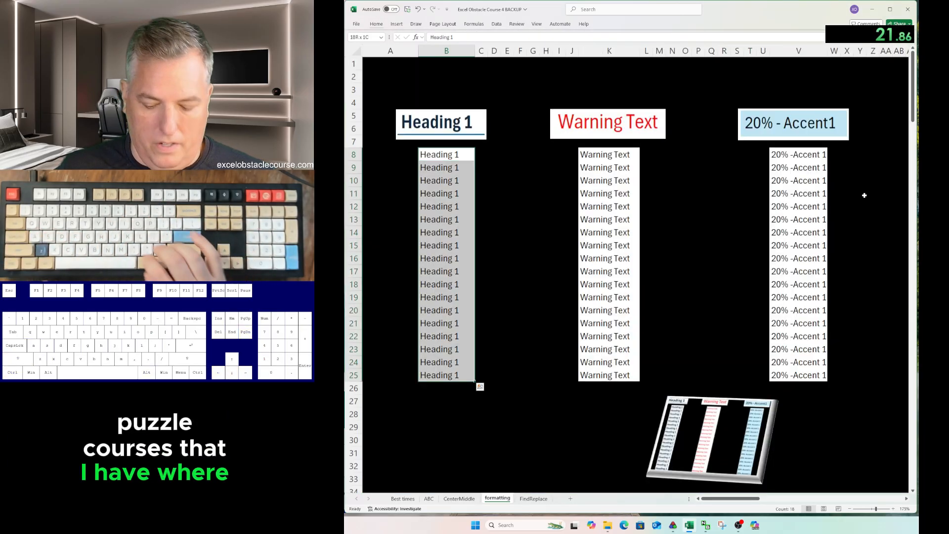
key("alt+h")
key("j")
key("Down")
key("Down")
key("Down")
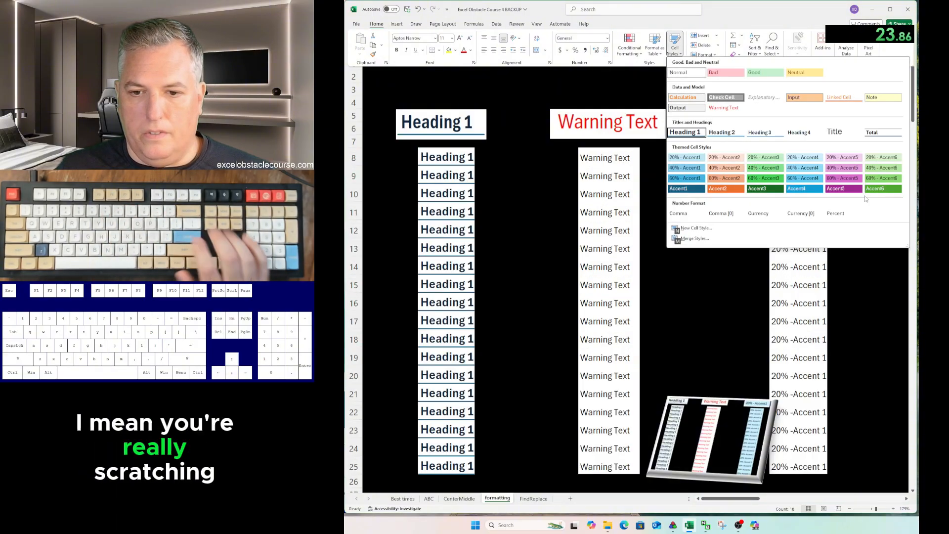
key("Return")
Apply the Warning Text cell style to K8:K25.
key("ctrl+Right")
key("ctrl+shift+Down")
key("alt")
key("h")
key("j")
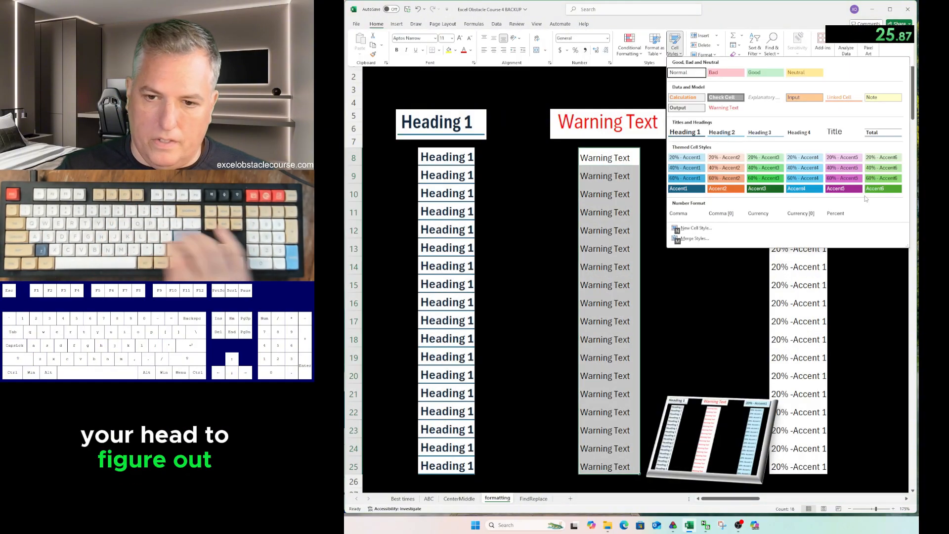
key("Down")
key("Right")
key("Right")
key("Right")
key("Right")
key("Right")
key("Right")
key("Right")
key("Return")
Apply the 20% - Accent1 cell style to V8:V25.
key("ctrl+Right")
key("ctrl+shift+Down")
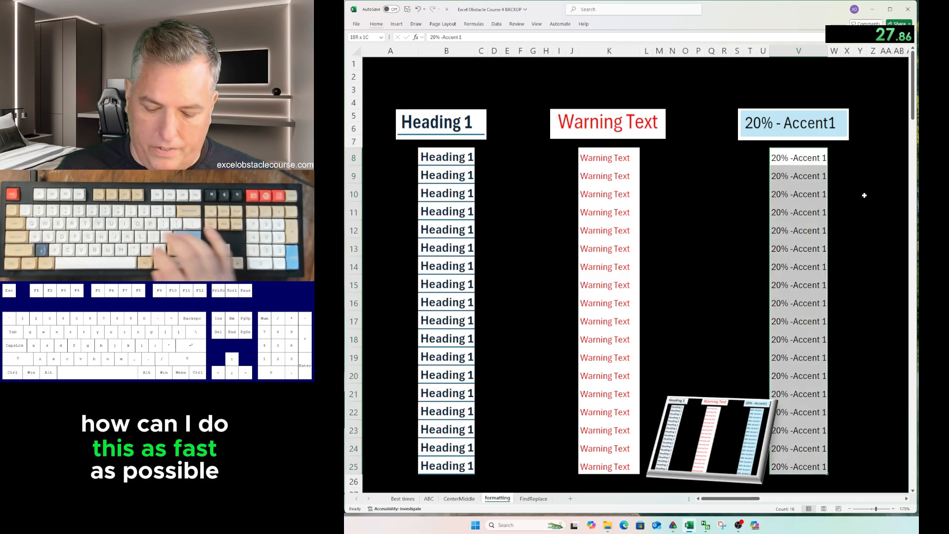
key("alt")
key("h")
key("j")
key("Down")
key("Down")
key("Down")
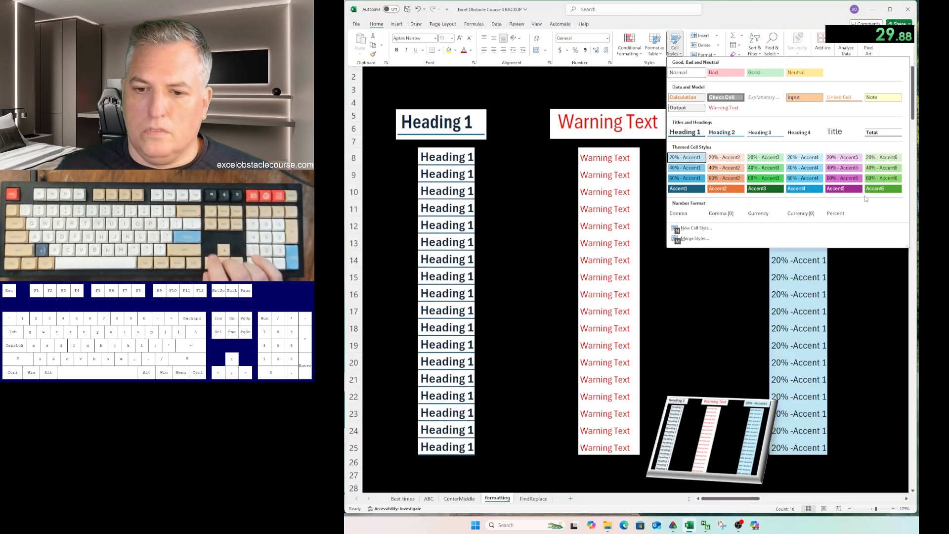
key("Return")
On the FindReplace sheet, replace every "Customer" in the table, including headers, with "Client" and close the dialog.
key("ctrl+Page_Down")
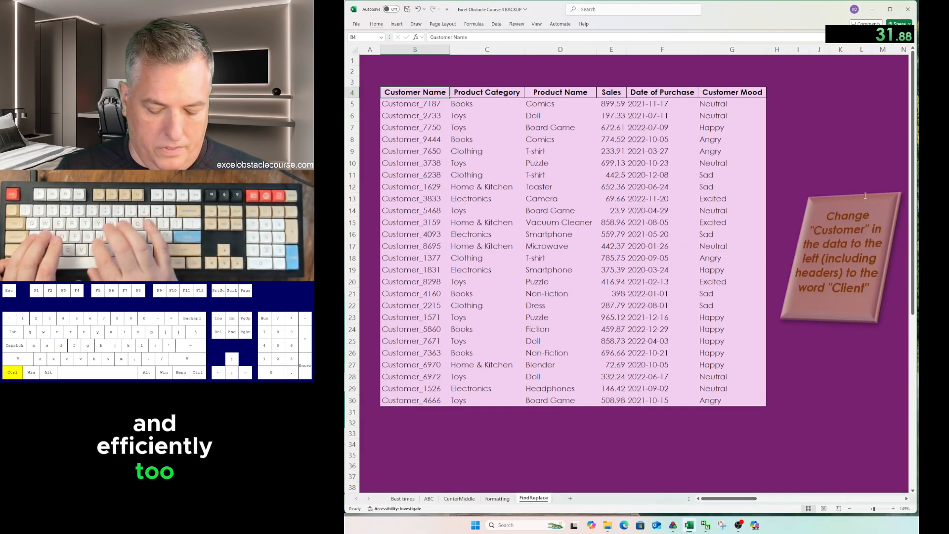
key("ctrl+a")
key("ctrl+h")
type("Customer")
key("Tab")
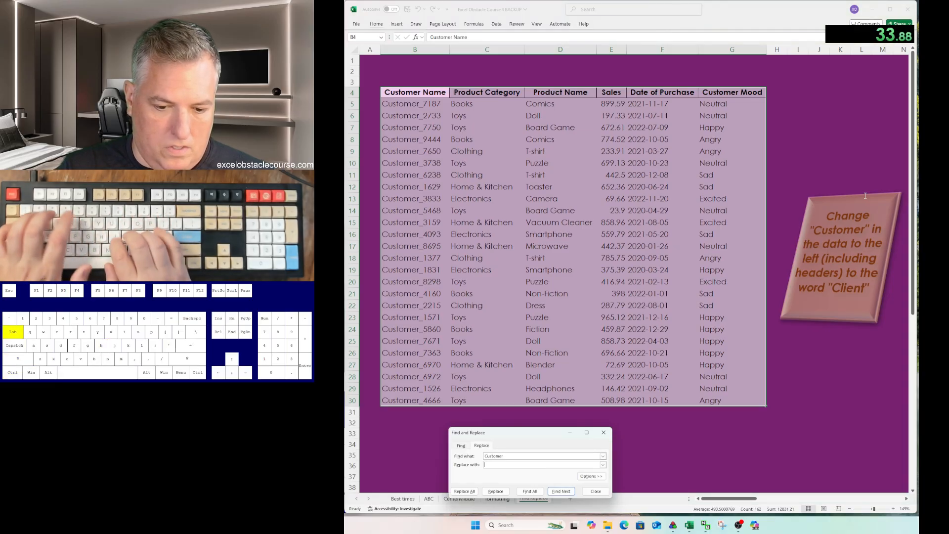
key("alt+a")
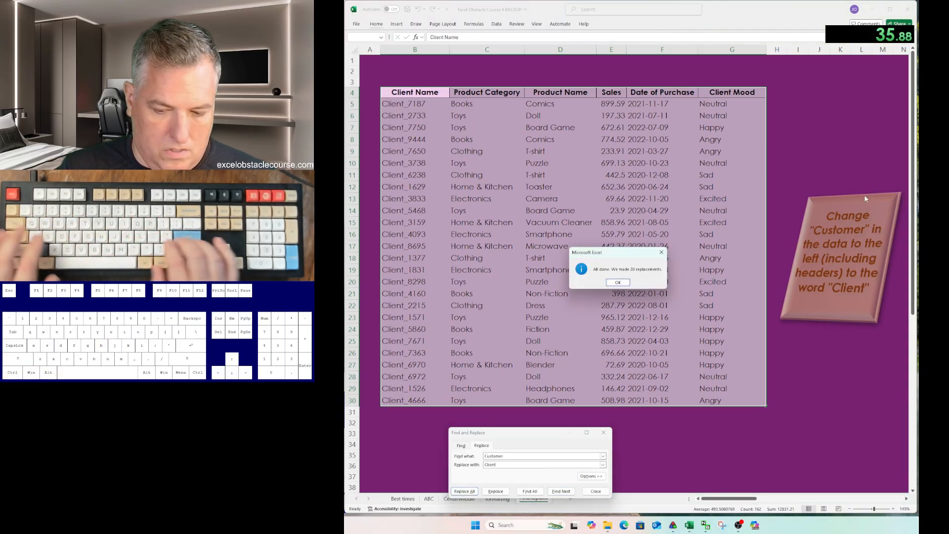
key("Return")
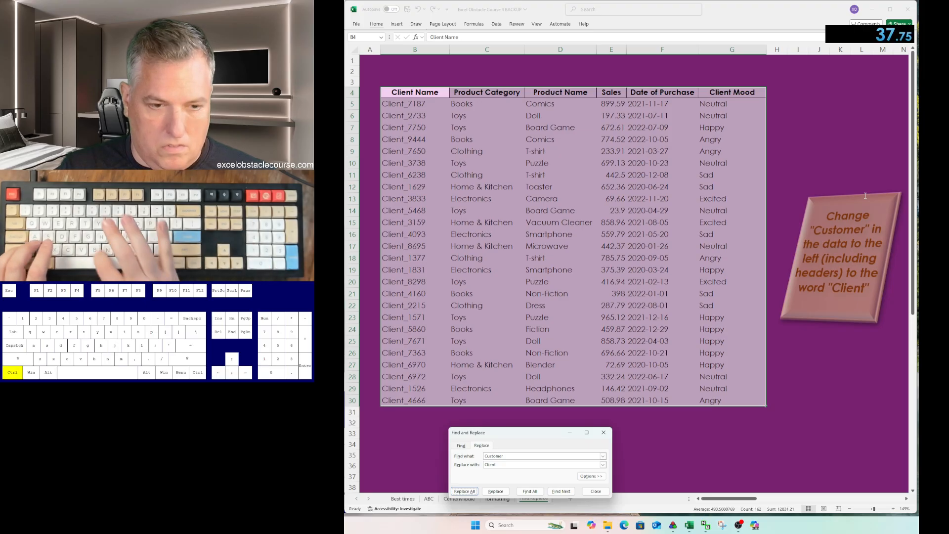
key("Escape")
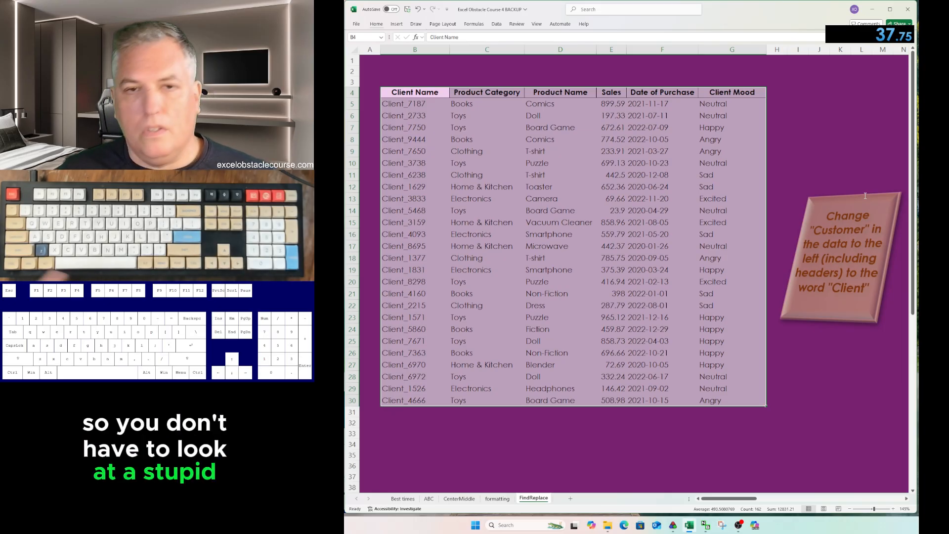
Undo this attempt's edits on the FindReplace, formatting, CenterMiddle and ABC sheets, and reselect B4 on the ABC sheet.
key("ctrl+Page_Up")
key("ctrl+Page_Up")
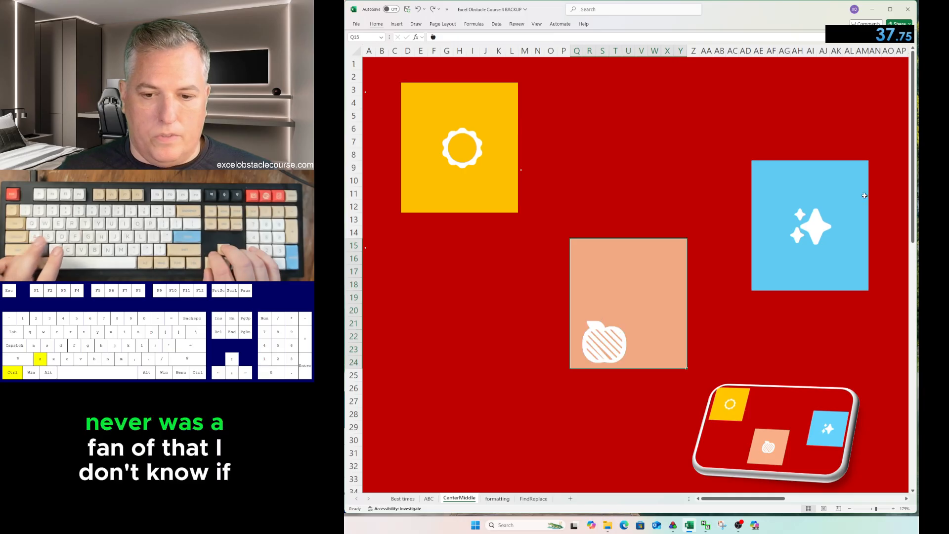
key("ctrl+Page_Up")
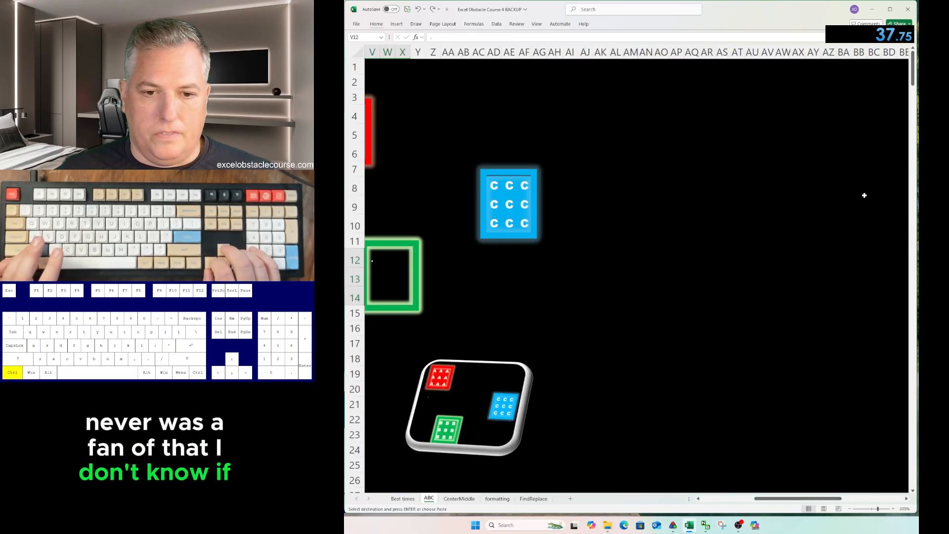
key("ctrl+z")
key("ctrl+z")
key("ctrl+z")
key("ctrl+z")
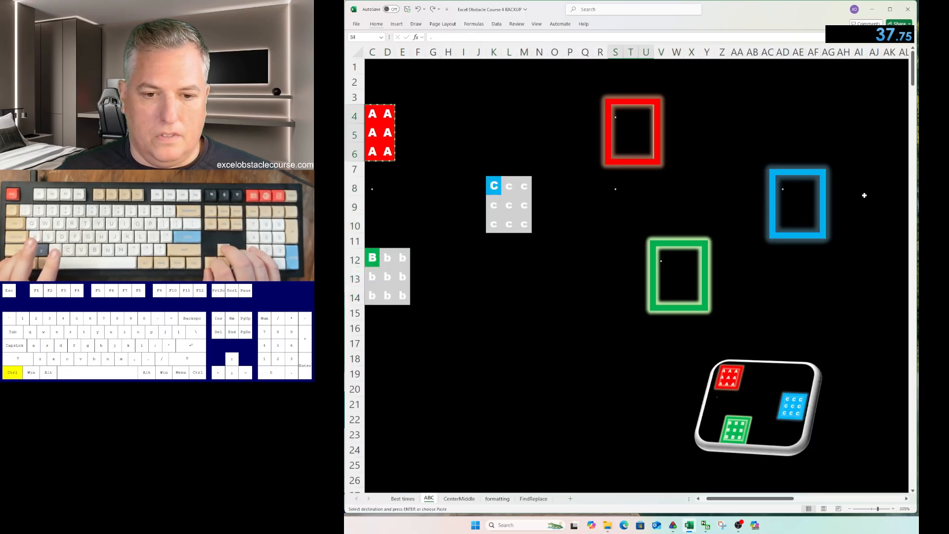
key("Left")
key("Escape")
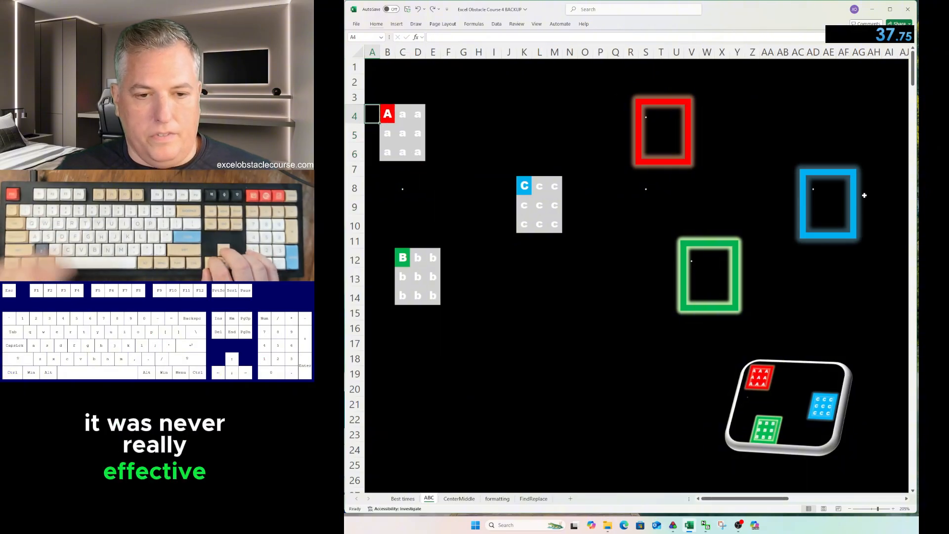
key("Right")
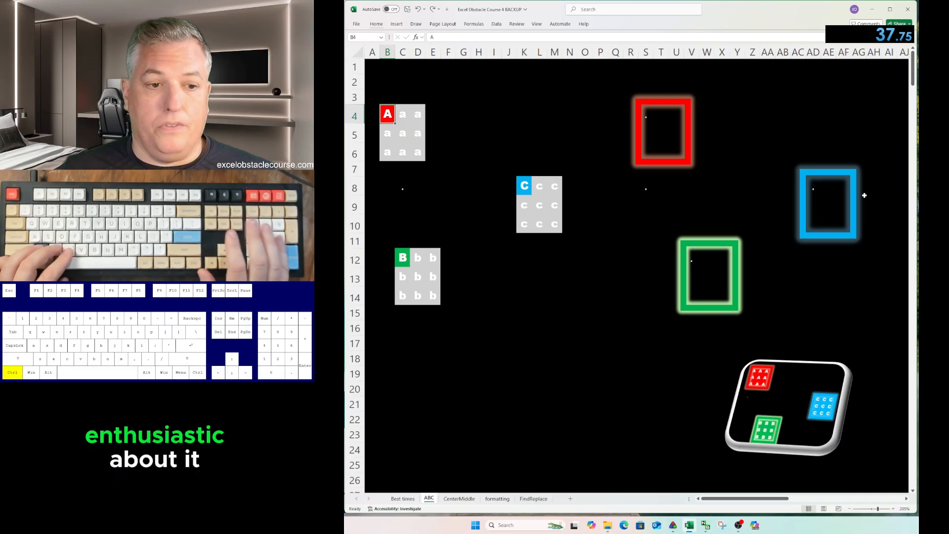
Record 0:37.7 for try 10 in cell B12 of the Best times sheet.
key("ctrl+Page_Up")
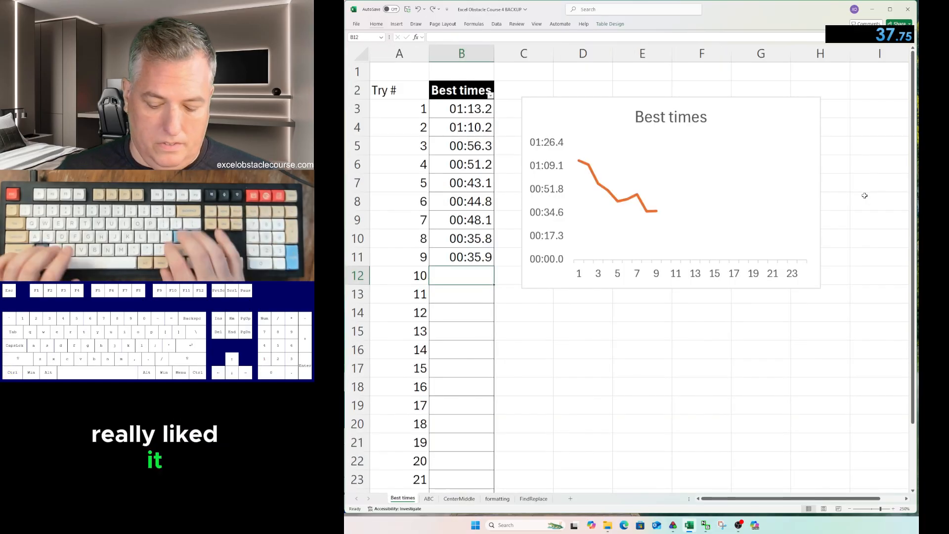
type("0:")
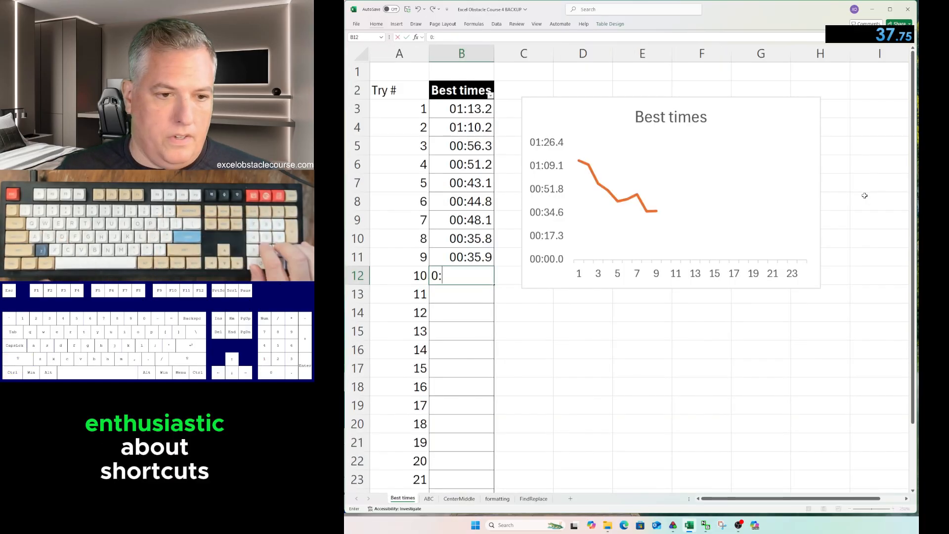
type("37.7")
key("Return")
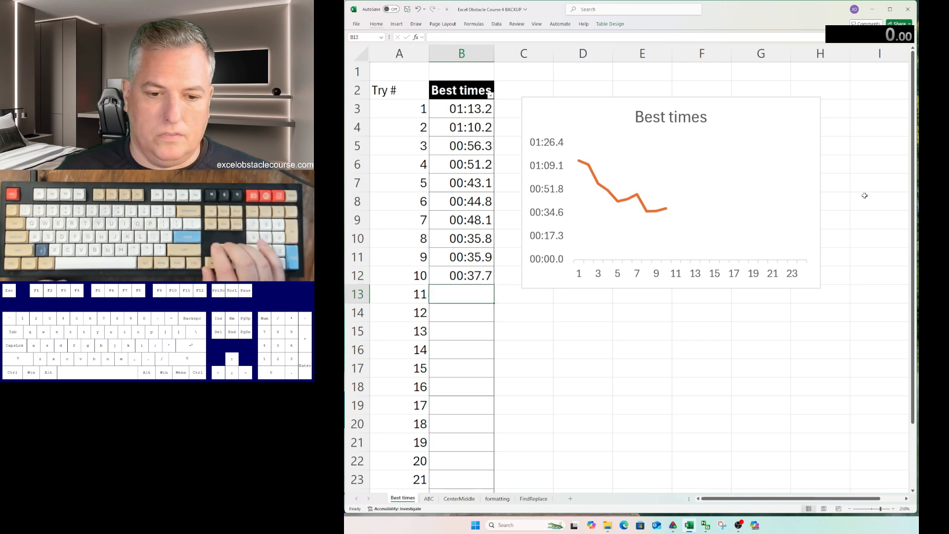
Clear the find and replace text in the FindReplace sheet's Replace dialog, close it, and return to the ABC sheet.
key("ctrl+Page_Down")
key("ctrl+Page_Down")
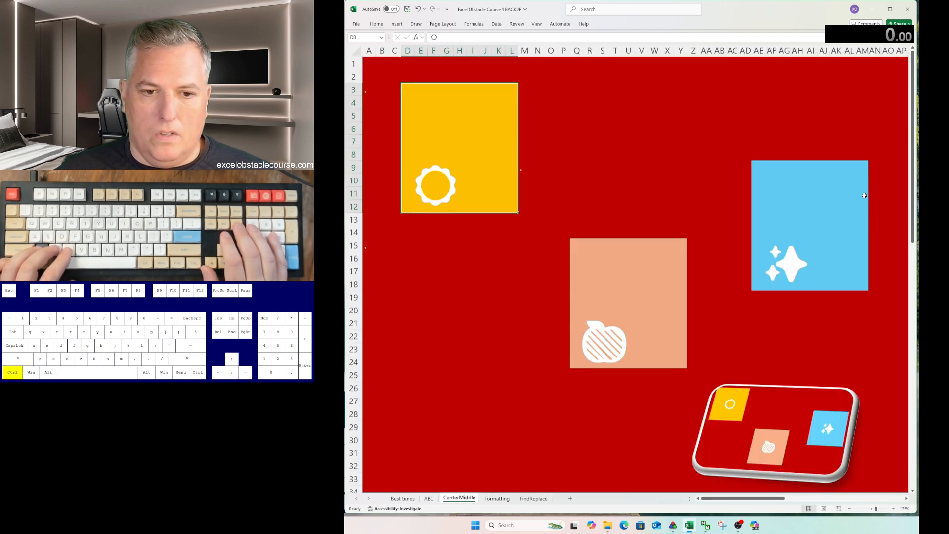
key("ctrl+Page_Down")
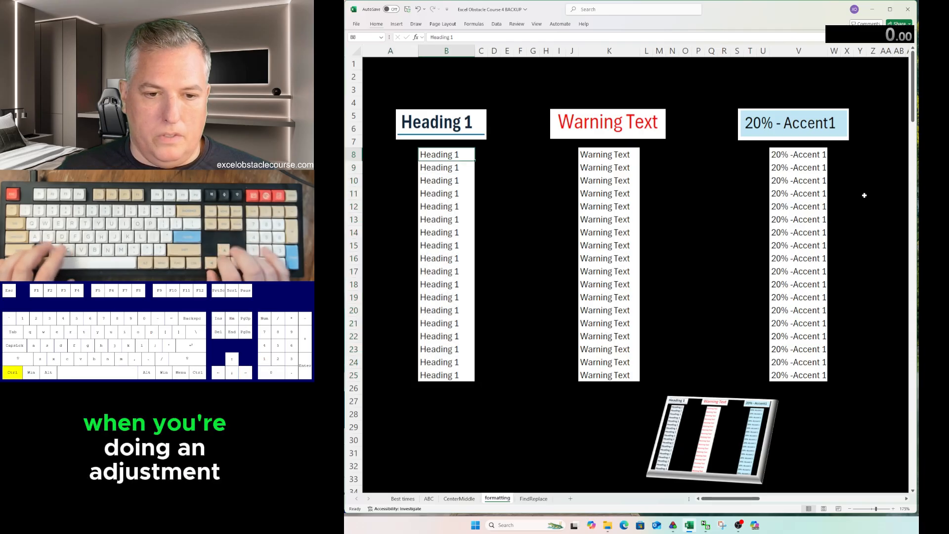
key("ctrl+Page_Down")
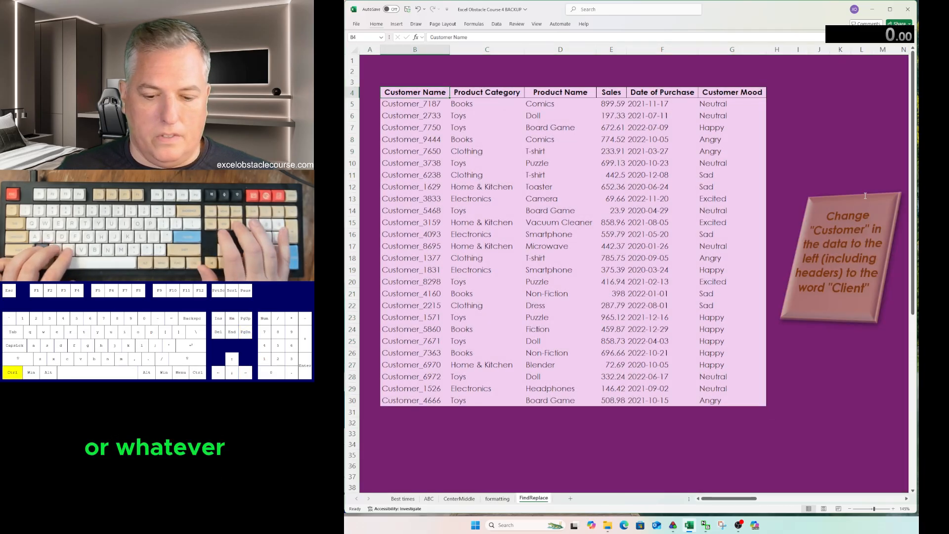
key("ctrl+Page_Up")
key("ctrl+Page_Down")
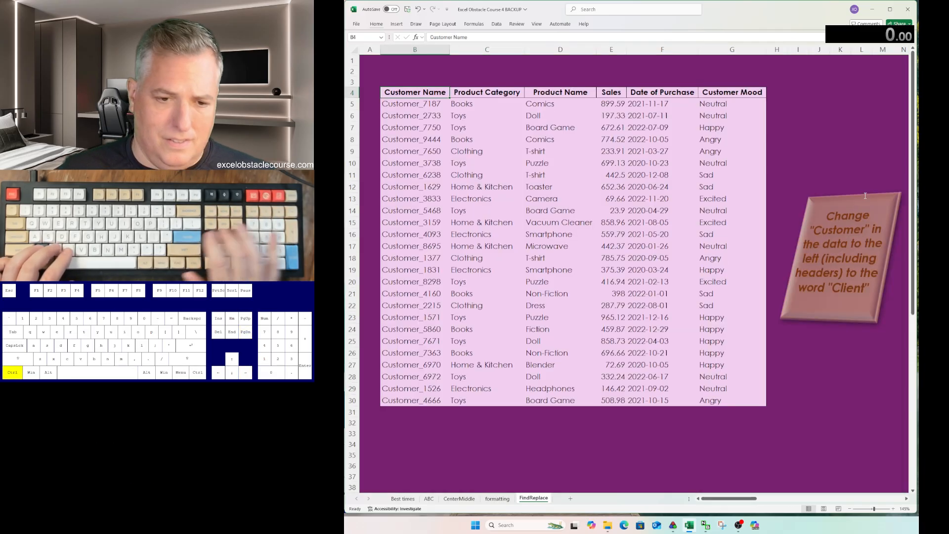
key("ctrl+h")
key("Tab")
key("BackSpace")
key("shift+Tab")
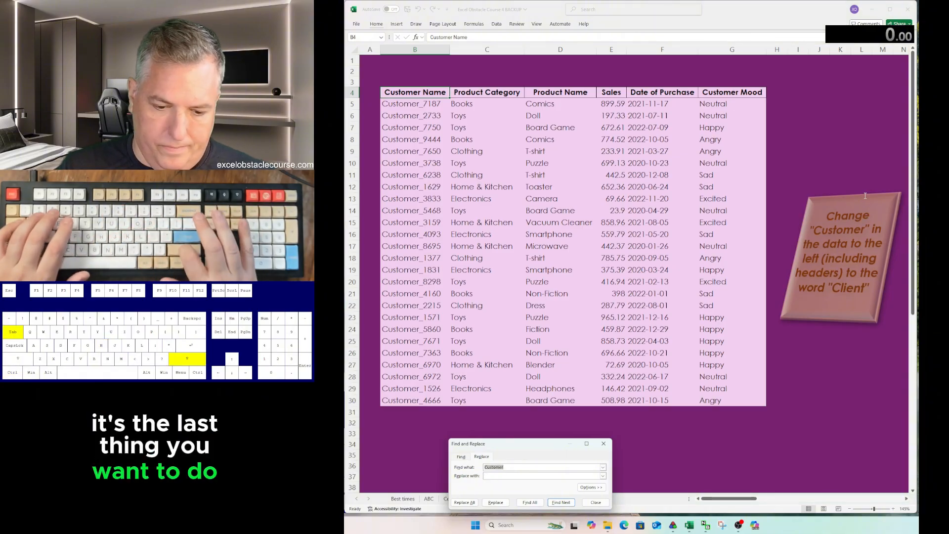
key("BackSpace")
key("Escape")
key("ctrl+Page_Up")
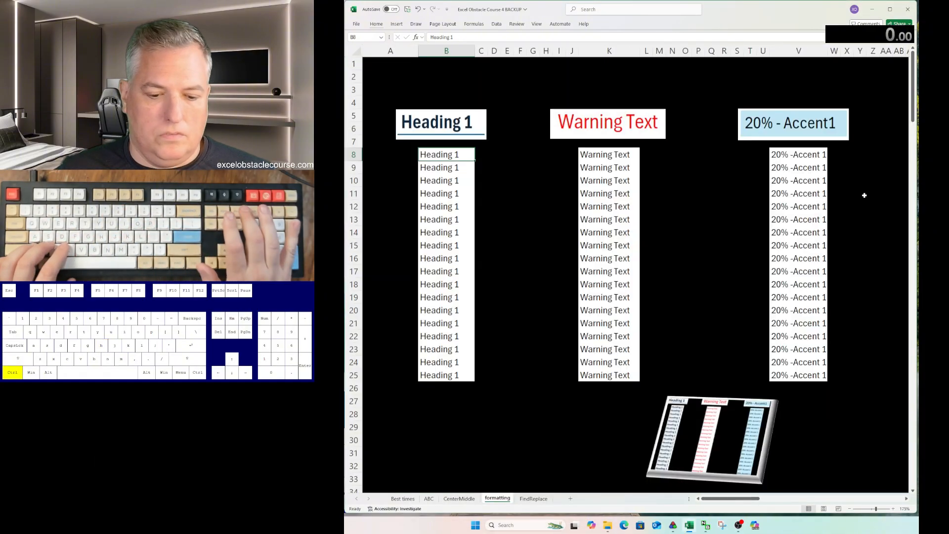
key("ctrl+Page_Up")
key("ctrl+Page_Up")
key("ctrl+Page_Up")
key("ctrl+Page_Down")
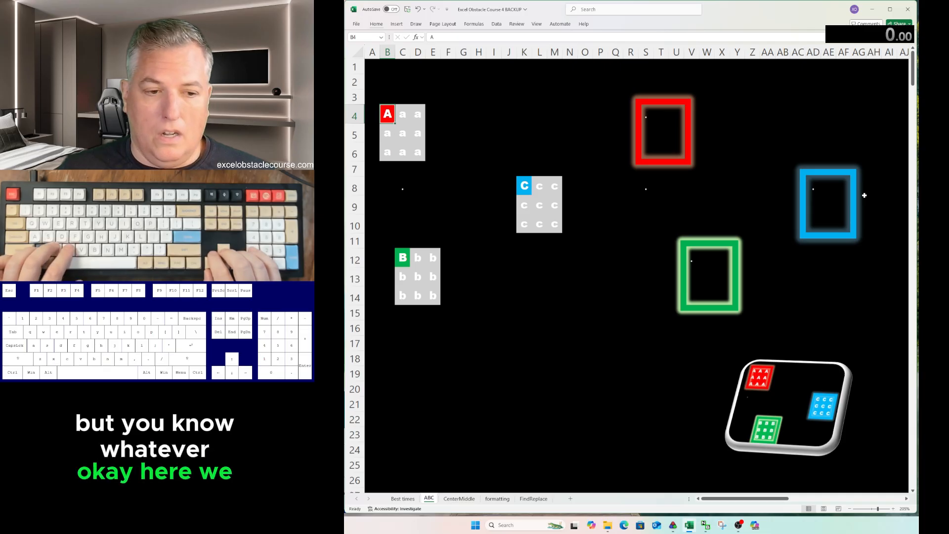
Fill B4:D6 with the red A cell and copy the block into the red frame at S4.
key("shift+Right")
key("shift+Right")
key("shift+Down")
key("shift+Down")
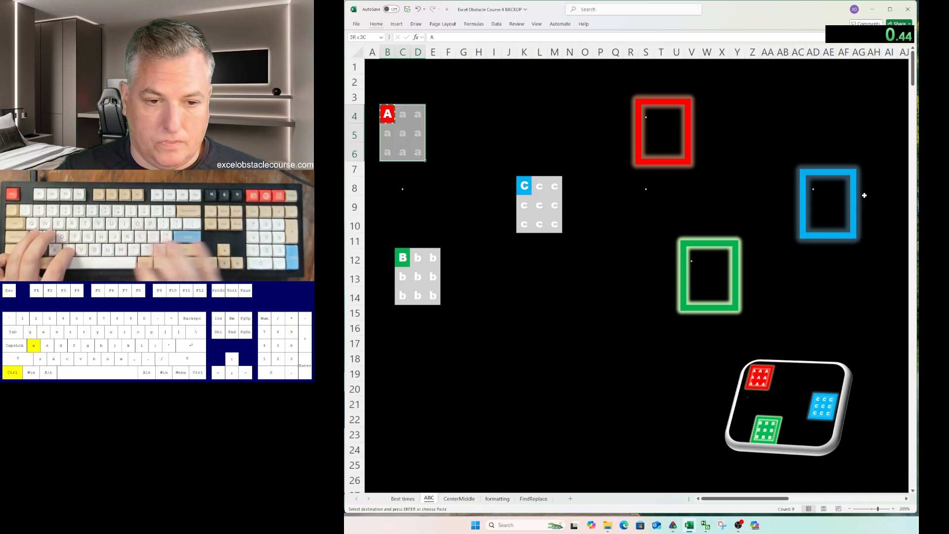
key("ctrl+r")
key("ctrl+d")
key("ctrl+c")
key("ctrl+v")
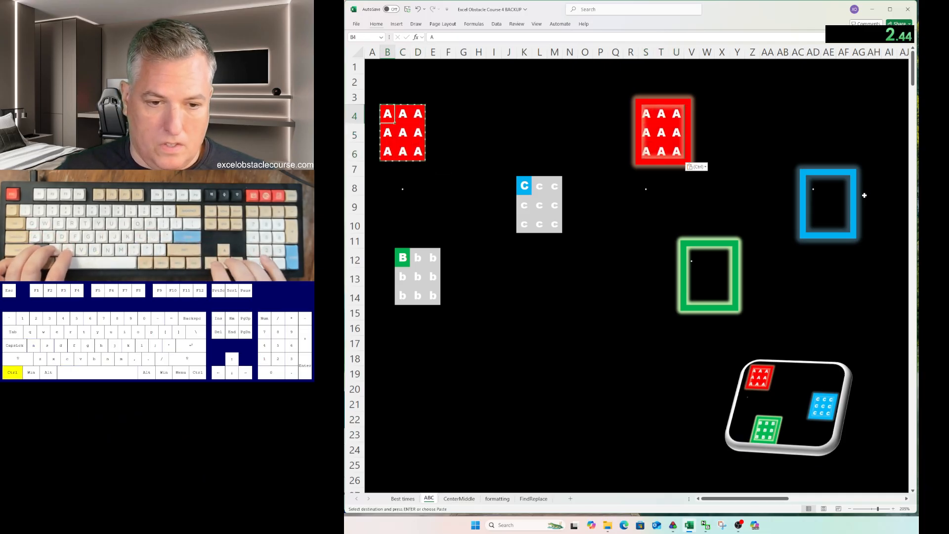
Fill K8:M10 with the blue C cell and copy the block into the blue frame at AD8.
key("shift+Right")
key("shift+Right")
key("shift+Down")
key("shift+Down")
key("ctrl+r")
key("ctrl+d")
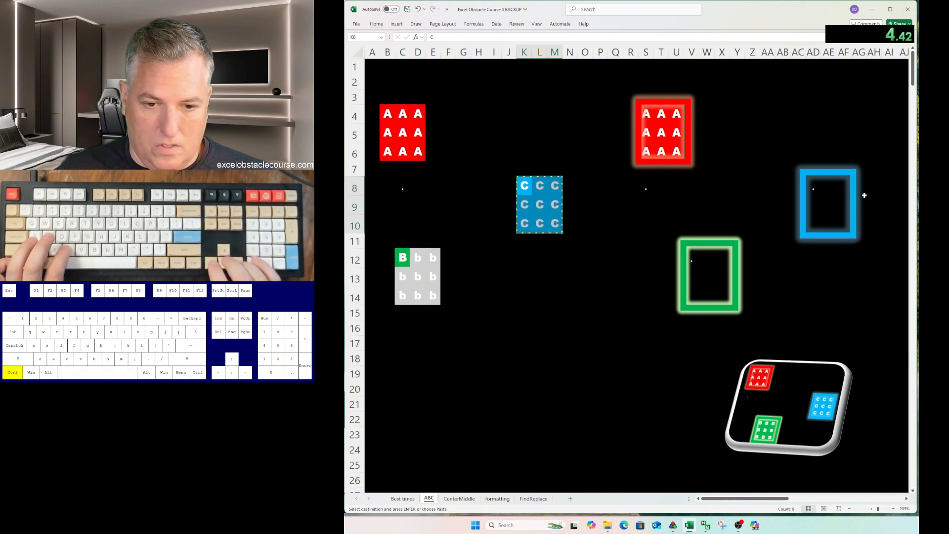
key("ctrl+c")
key("ctrl+Right")
key("ctrl+Right")
key("ctrl+Right")
key("ctrl+v")
Fill C12:E14 with the green B cell and copy the block into the green frame at V12.
key("ctrl+Left")
key("ctrl+Left")
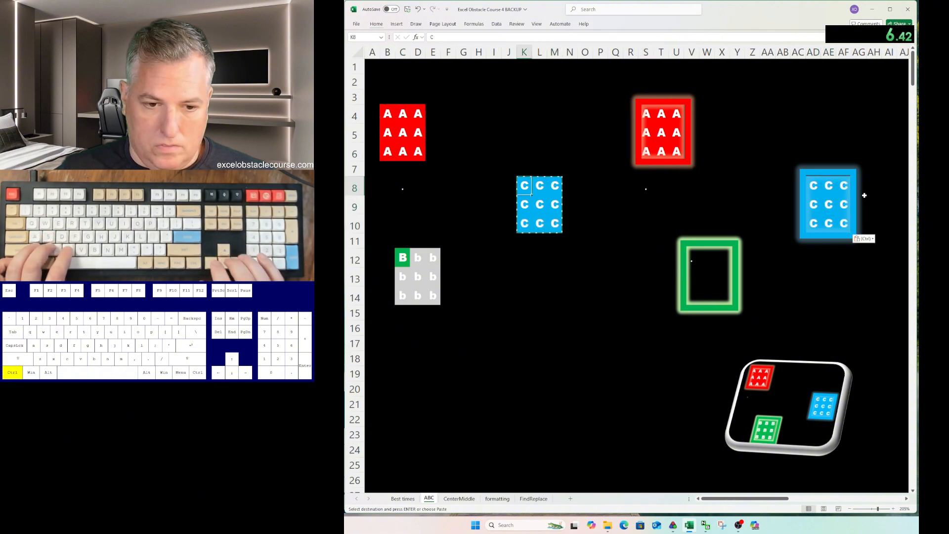
key("shift+Right")
key("shift+Right")
key("shift+Down")
key("shift+Down")
key("ctrl+r")
key("ctrl+d")
key("ctrl+c")
key("ctrl+Right")
key("ctrl+Right")
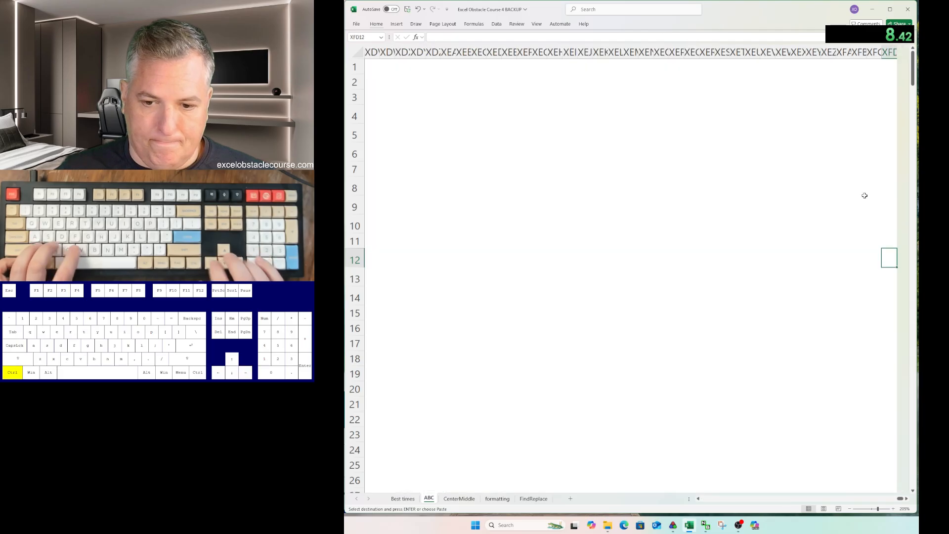
key("ctrl+v")
On the CenterMiddle sheet, align the yellow merged cell's symbol to the middle vertically and the center horizontally.
key("ctrl+Page_Down")
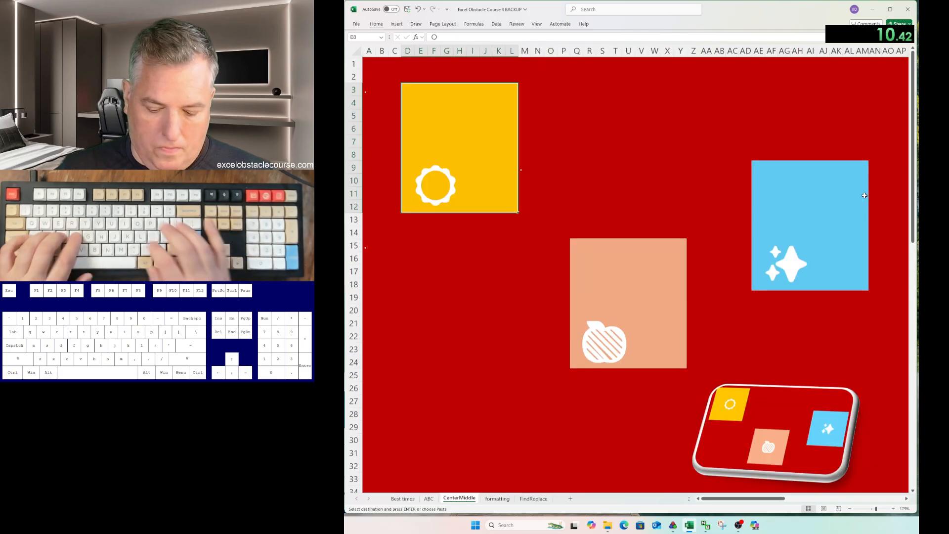
key("alt+h")
key("a")
key("m")
key("alt+h")
key("a")
key("c")
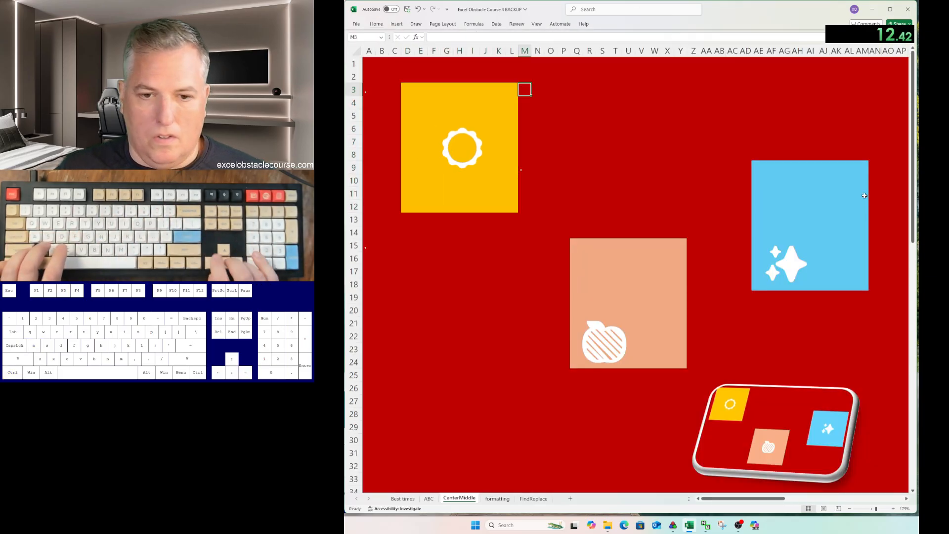
Middle-align and center the sparkle symbol in the blue merged cell AE9.
left_click(864, 196)
key("alt+h")
type("am")
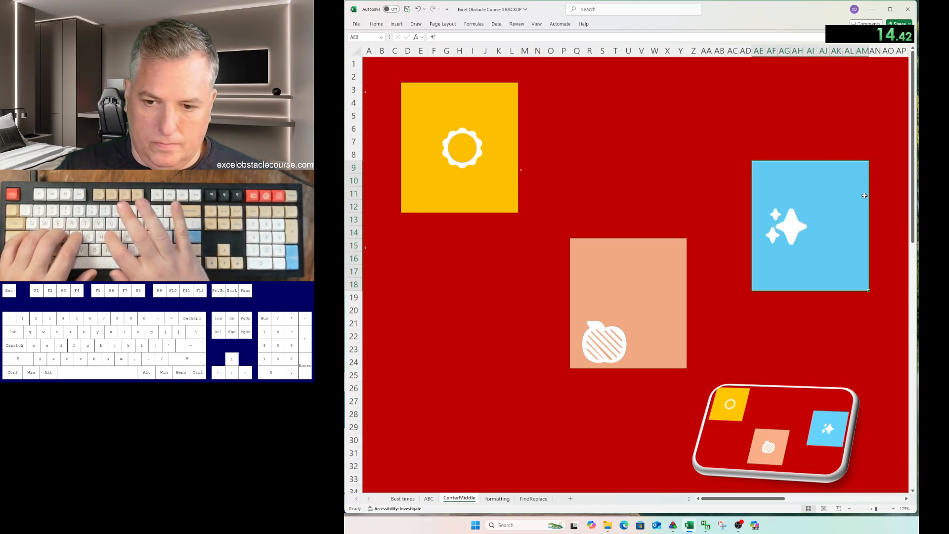
type("ja")
key("ctrl+z")
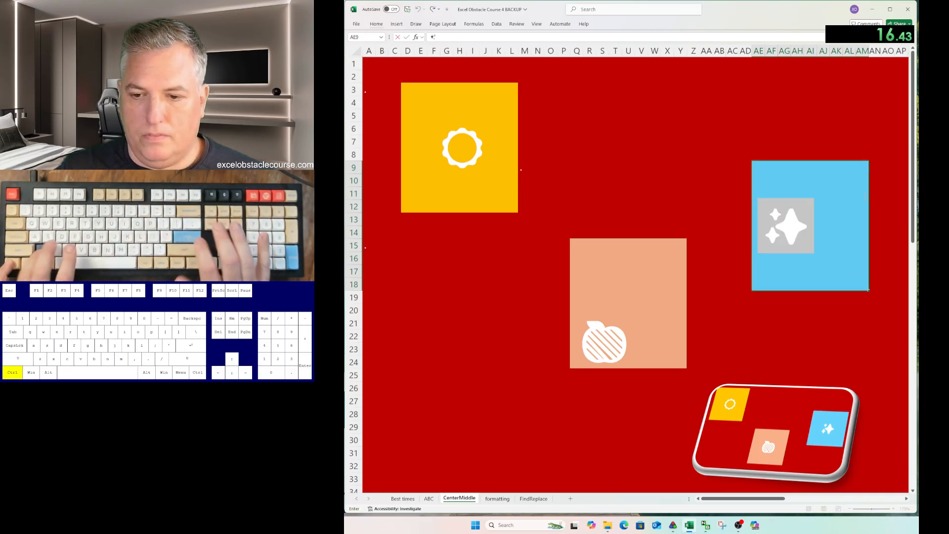
key("Down")
key("Up")
key("h")
key("a")
key("c")
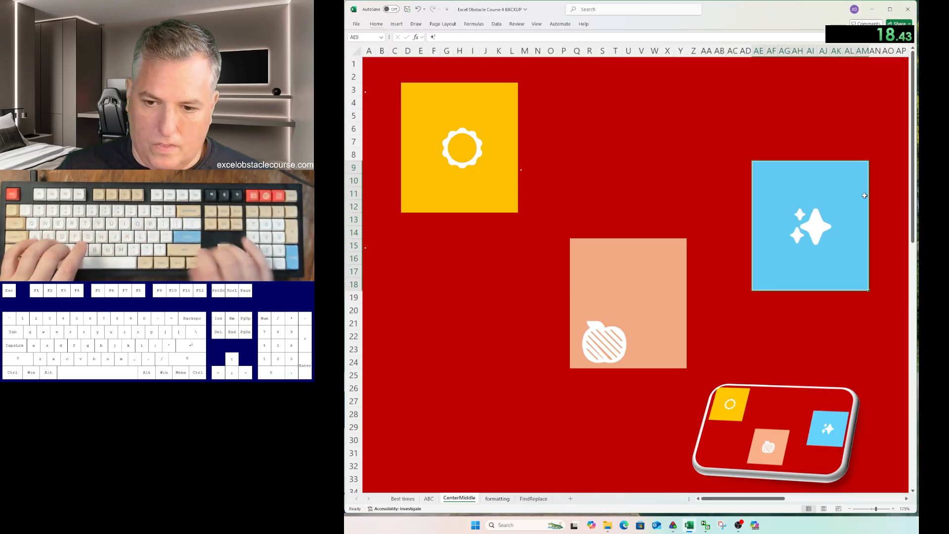
Middle-align and center the apple symbol in the peach merged cell Q15.
key("ctrl+Left")
key("ctrl+Right")
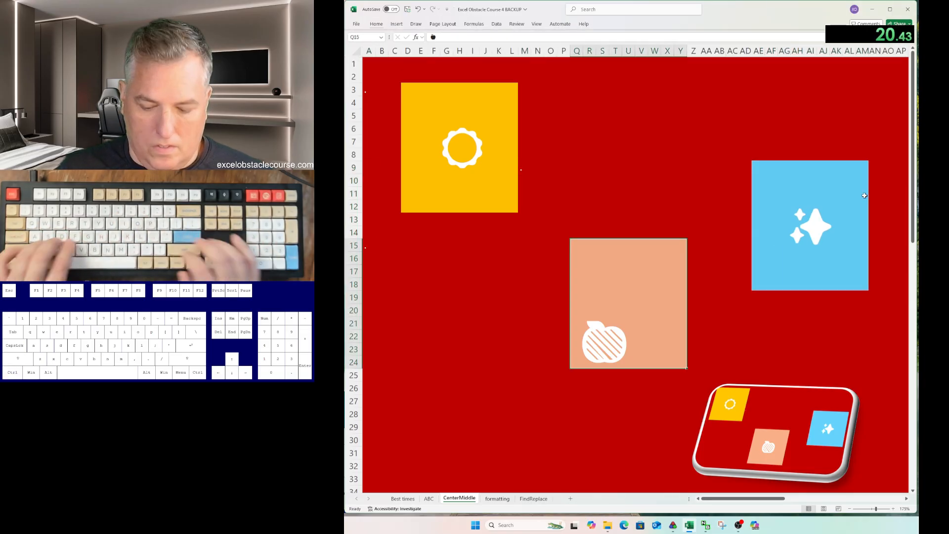
key("alt")
key("h")
key("a")
key("m")
key("alt")
key("h")
key("a")
key("c")
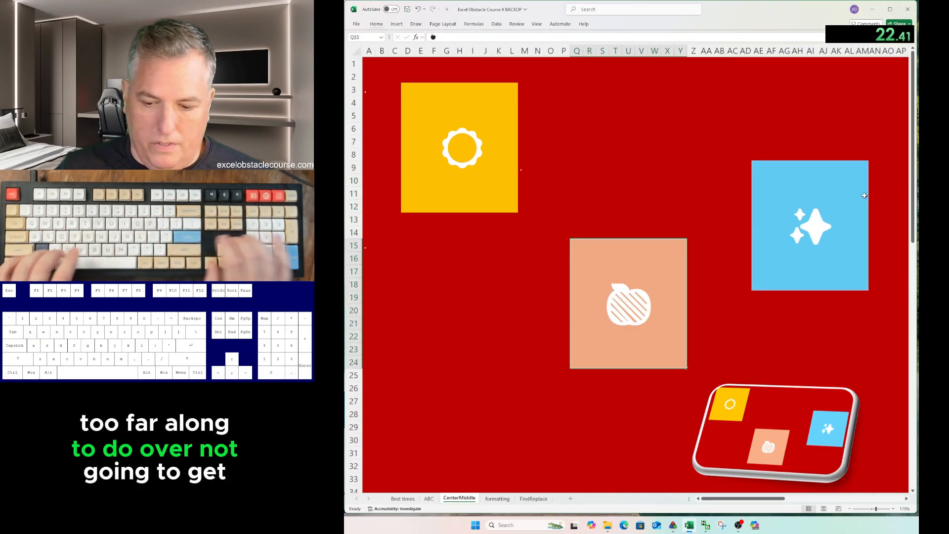
On the formatting sheet, apply the Heading 1 cell style to B8:B25.
key("ctrl+Page_Down")
key("ctrl+shift+Down")
key("alt")
key("h")
key("j")
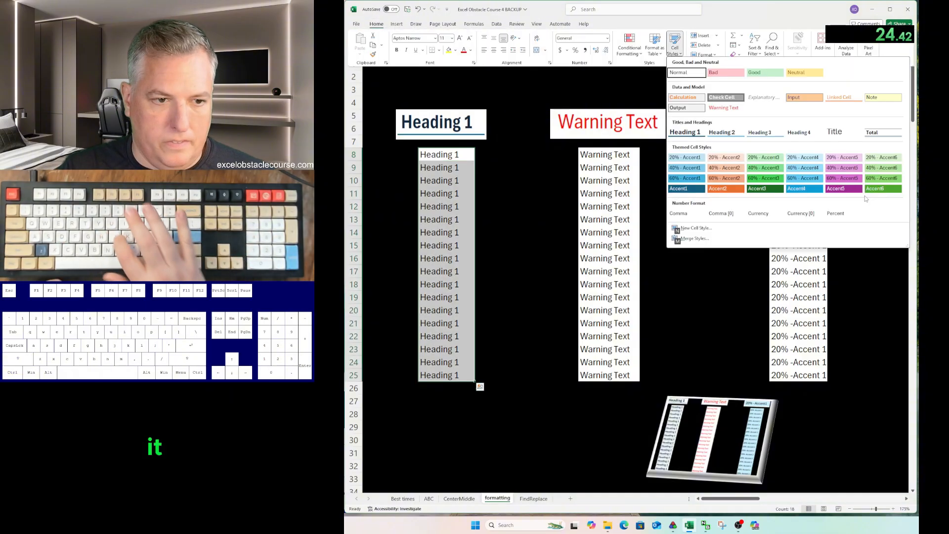
key("Down")
key("Up")
key("Return")
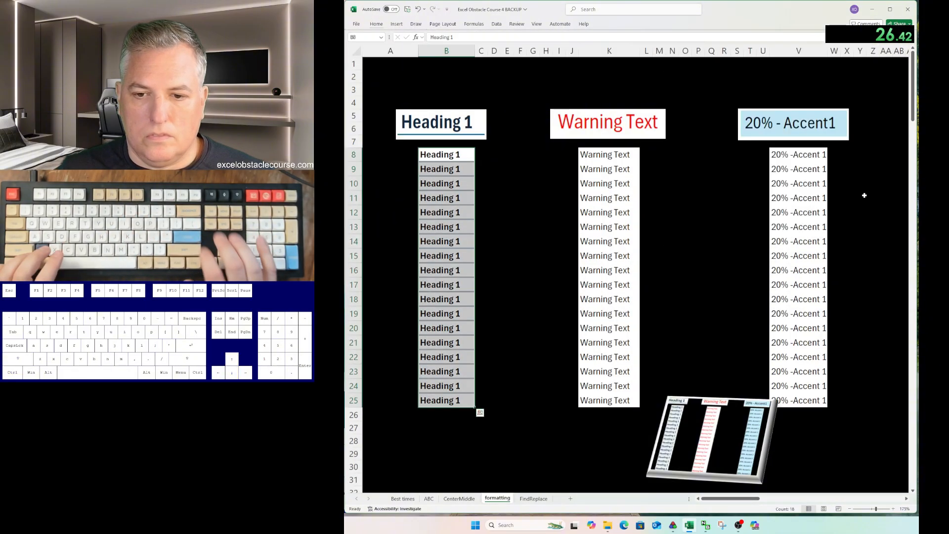
key("alt")
key("h")
key("j")
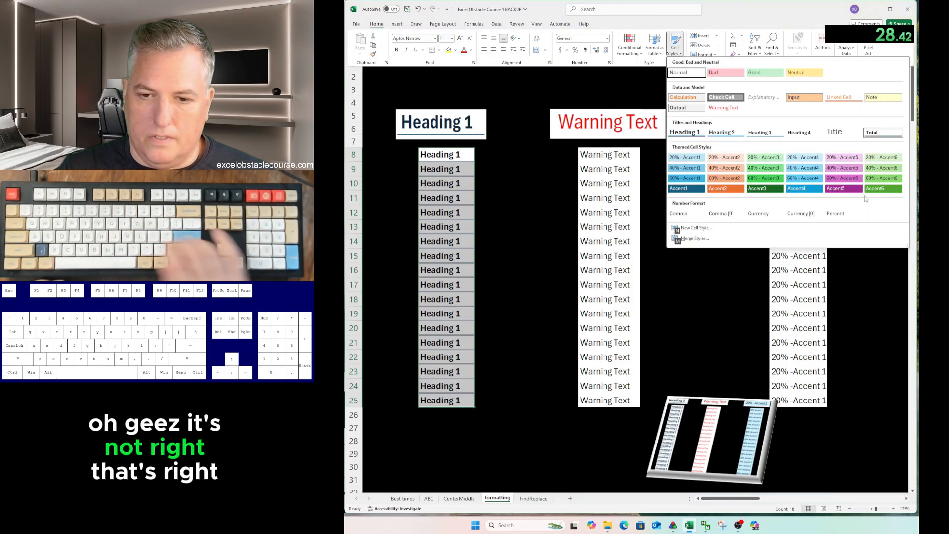
key("Down")
key("Up")
key("Return")
Select K8:K25 and apply the Warning Text cell style to it.
key("ctrl+Right")
key("ctrl+shift+Down")
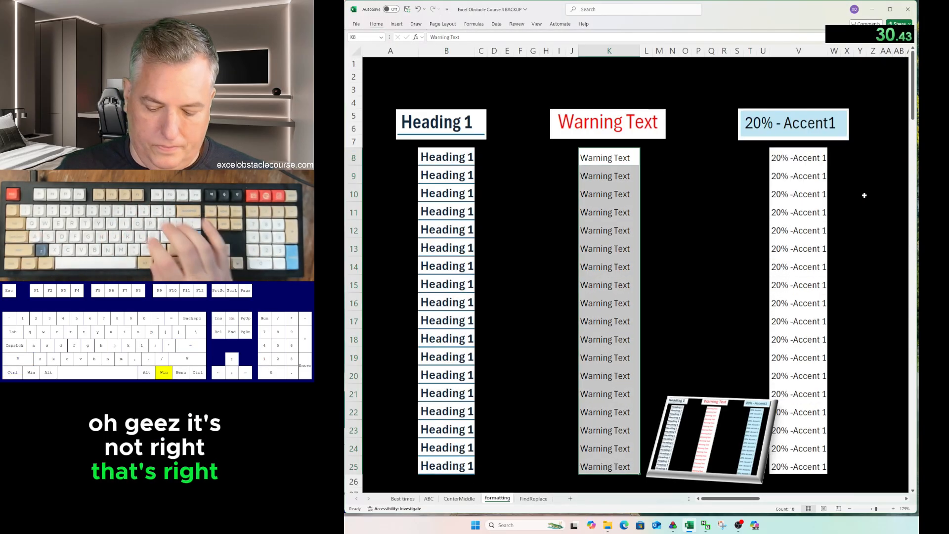
key("super")
key("Escape")
key("alt")
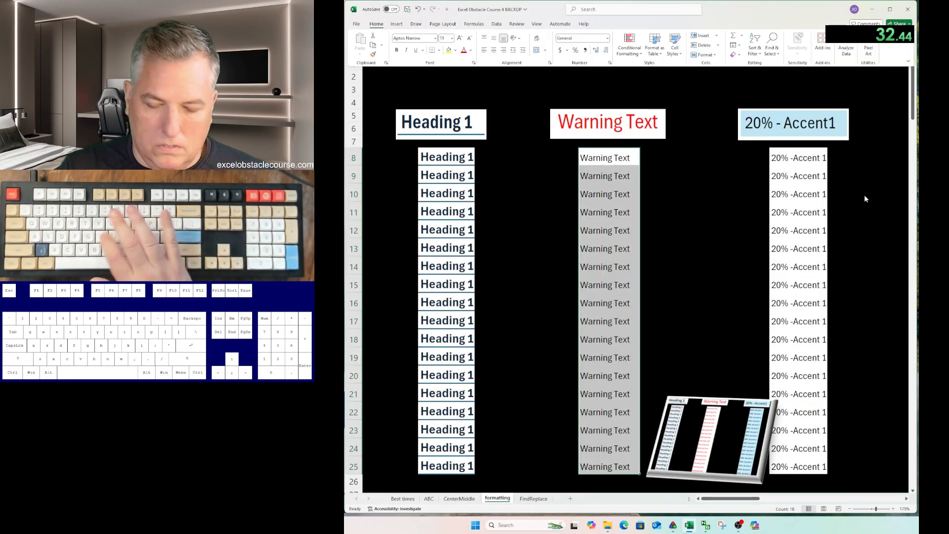
key("h")
key("j")
key("Down")
key("Return")
Select V8:V25 and apply the 20% - Accent1 cell style to it.
key("ctrl+Right")
key("ctrl+shift+Down")
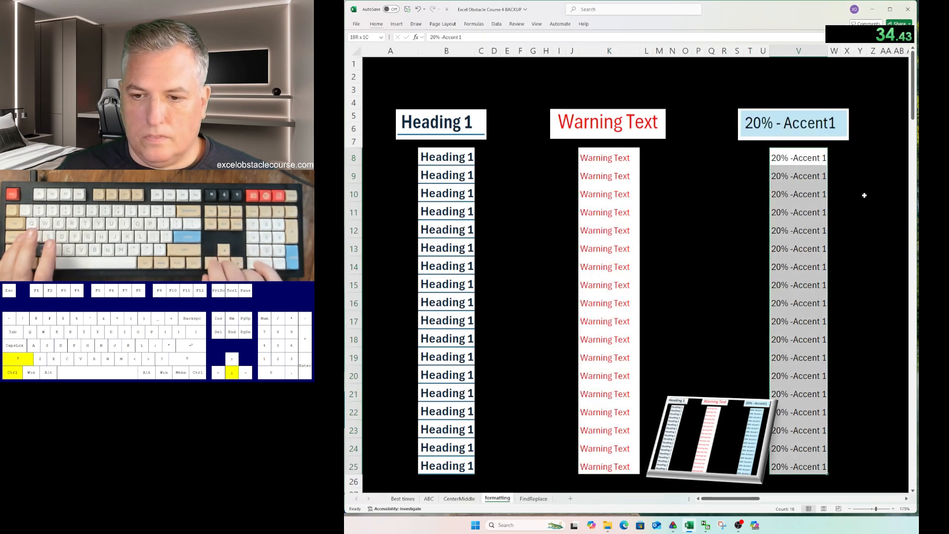
key("alt")
key("h")
key("j")
key("Down")
key("Down")
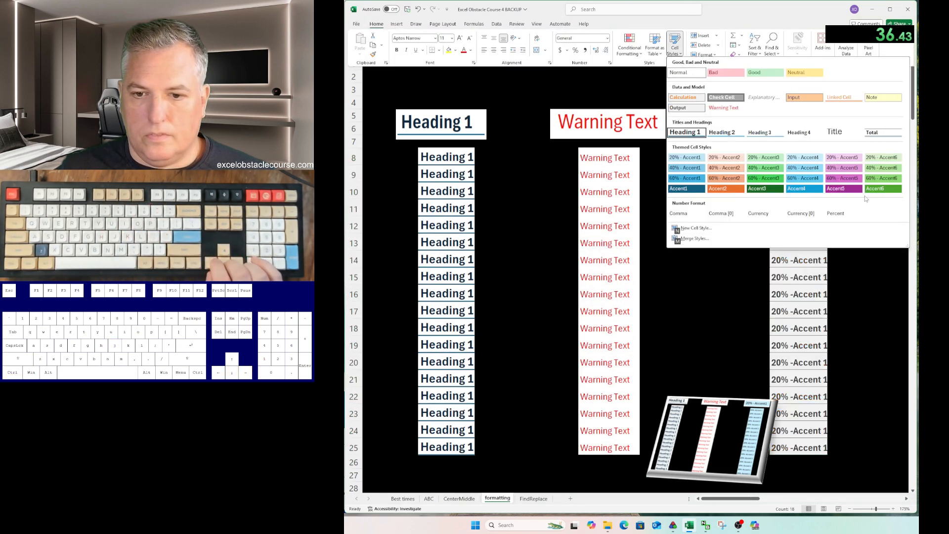
key("Return")
On the FindReplace sheet, replace every "Customer" in the table, including headers, with "Client" and close the dialog.
key("ctrl+Page_Down")
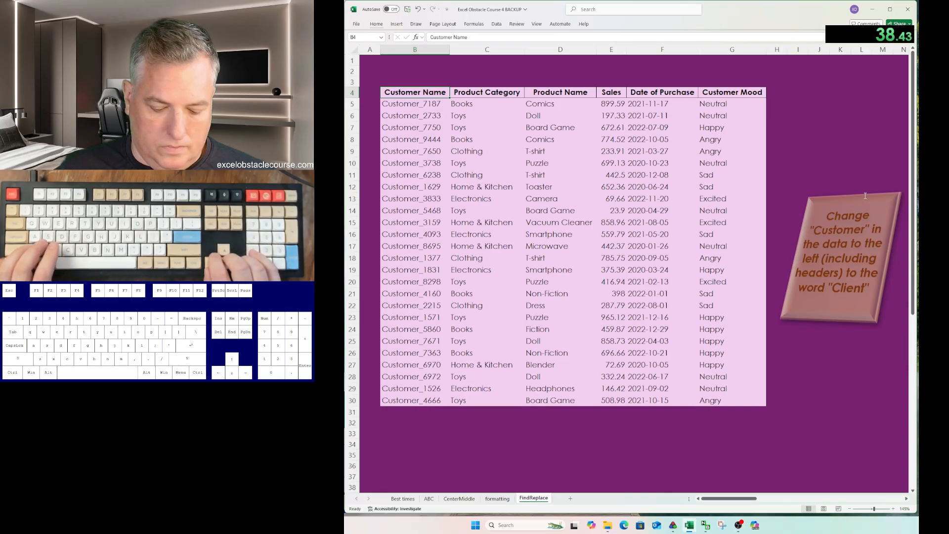
key("ctrl+a")
key("ctrl+h")
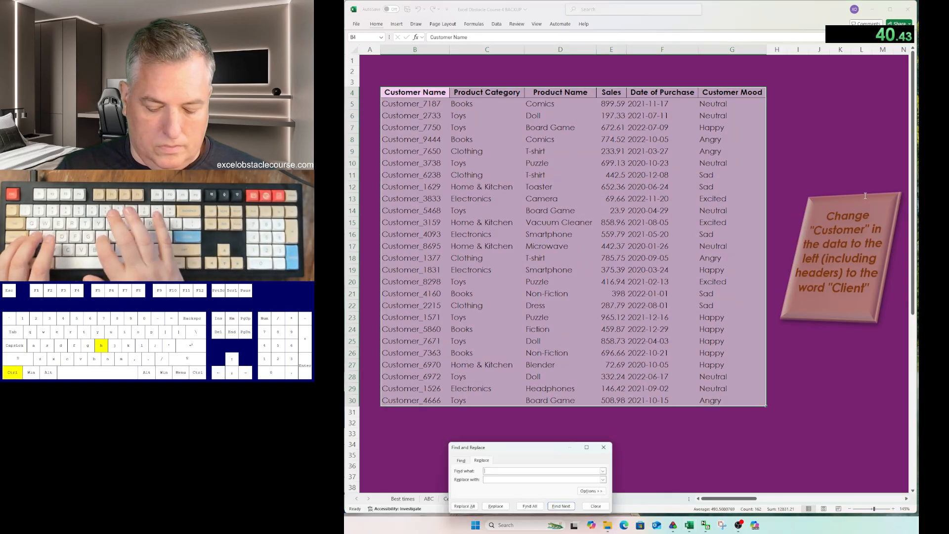
type("Customer")
key("Tab")
type("Client")
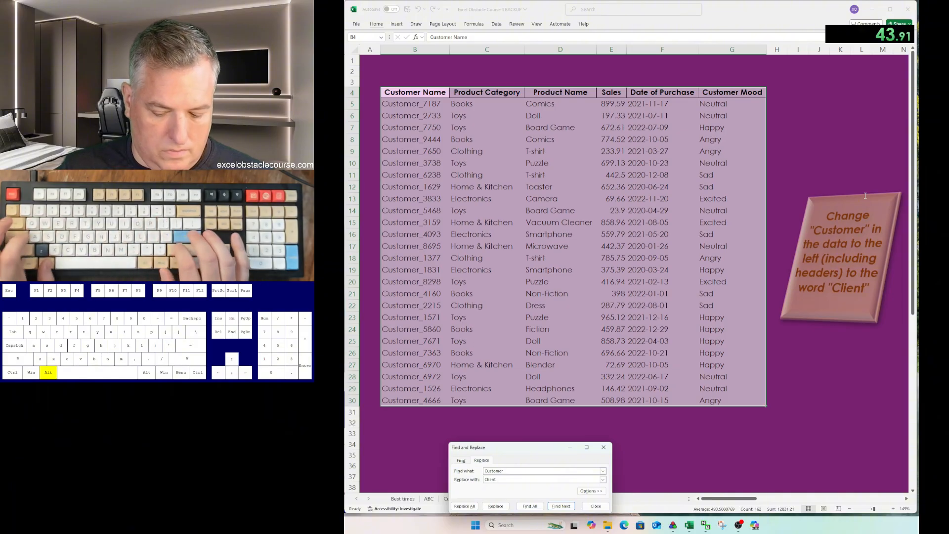
key("alt+a")
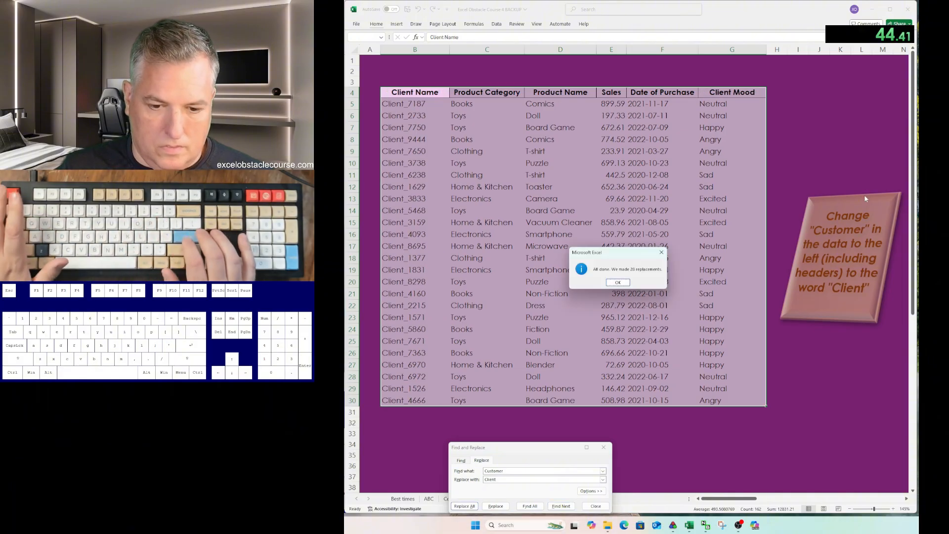
key("Escape")
key("Escape")
Toggle bold on the selected client table and open Quick Analysis for it.
key("ctrl+b")
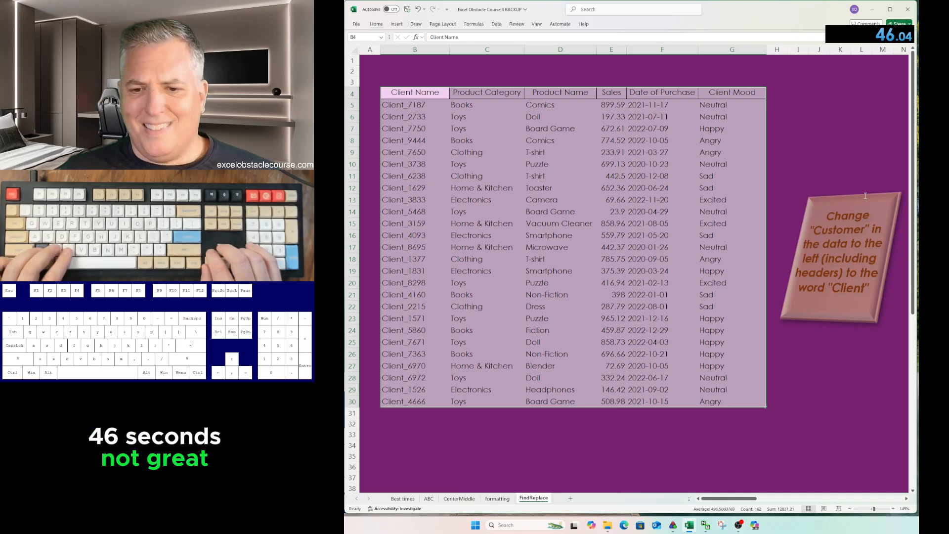
key("ctrl+q")
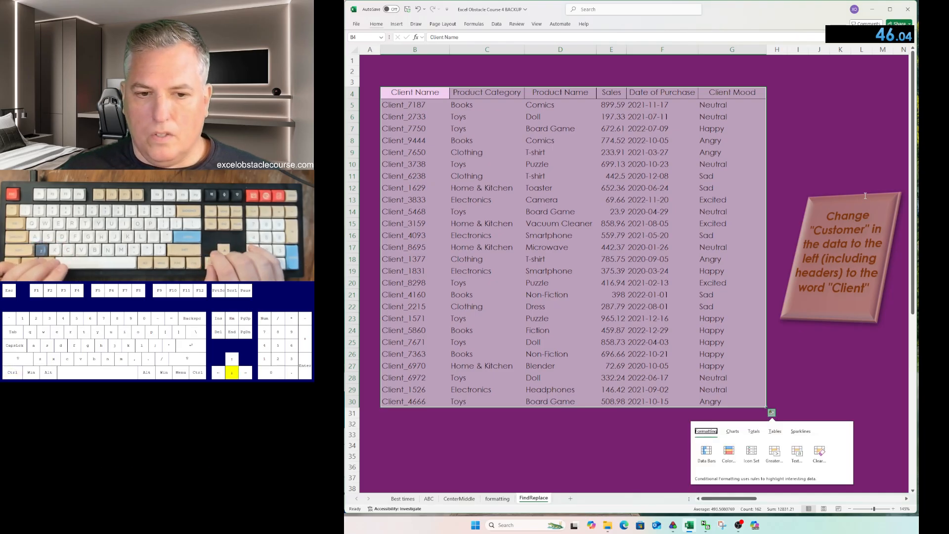
Examine the Client Mood entries in the table on the FindReplace sheet.
key("Down")
key("Down")
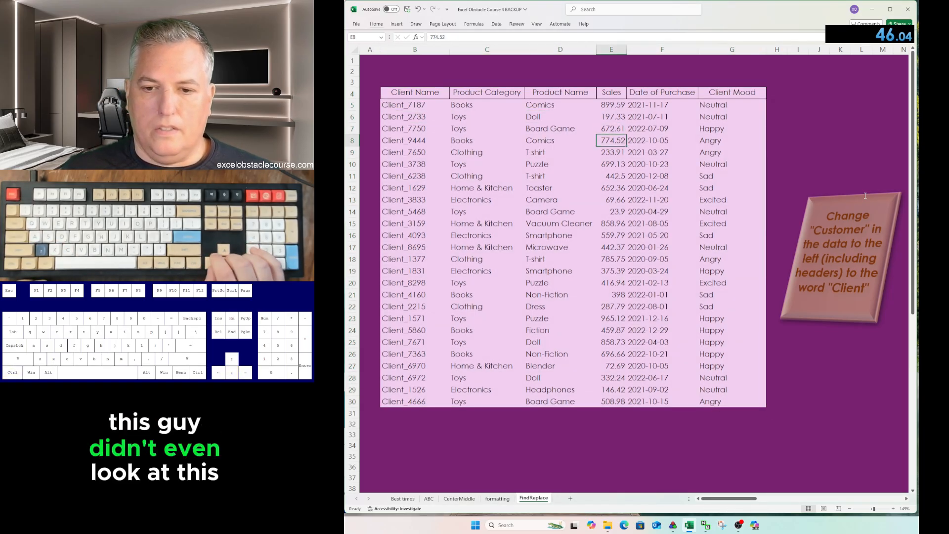
key("Right")
key("Right")
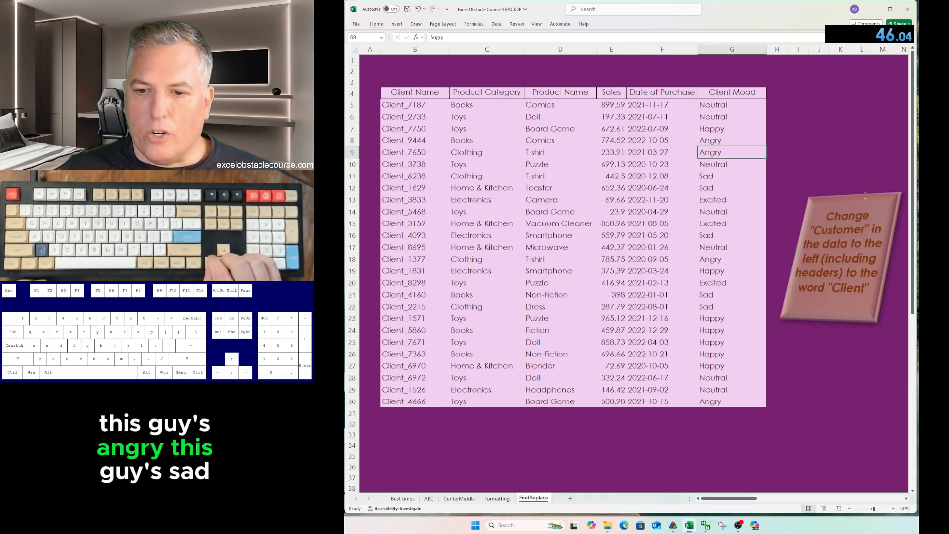
key("Down")
key("Down")
key("Down")
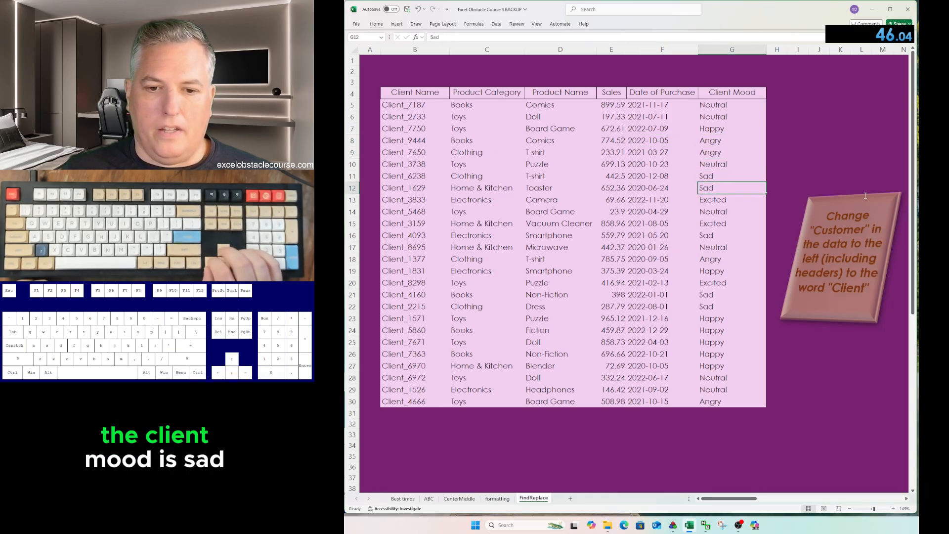
key("Down")
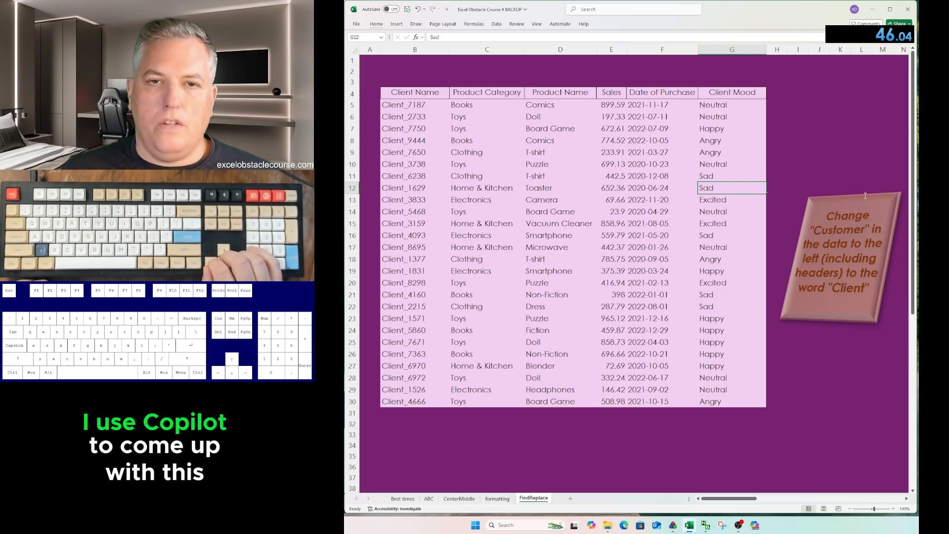
key("ctrl+Left")
key("ctrl+Up")
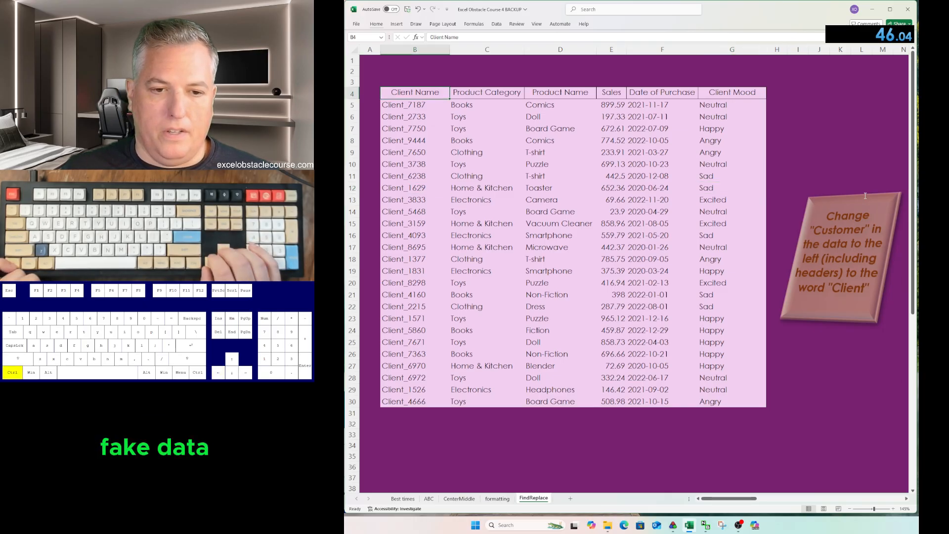
key("ctrl+Down")
key("ctrl+Up")
key("ctrl+Right")
key("ctrl+Left")
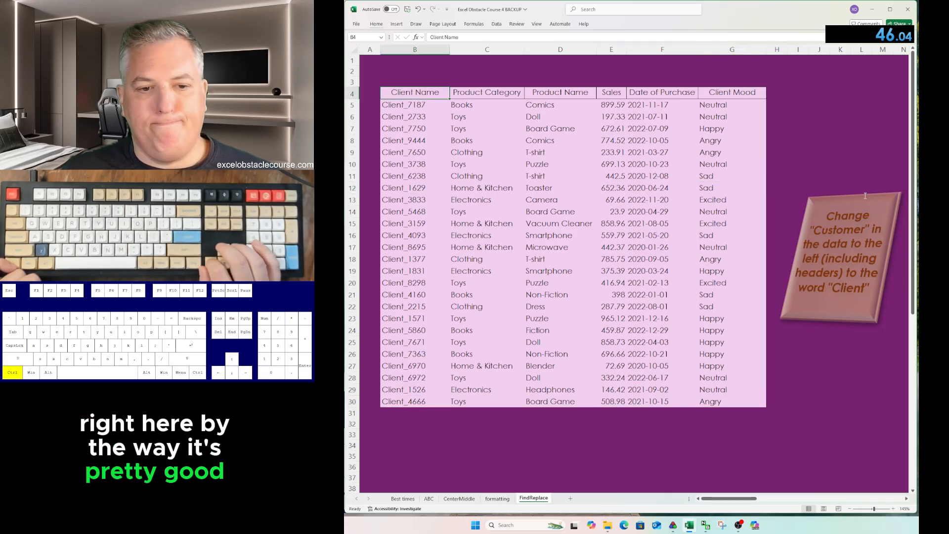
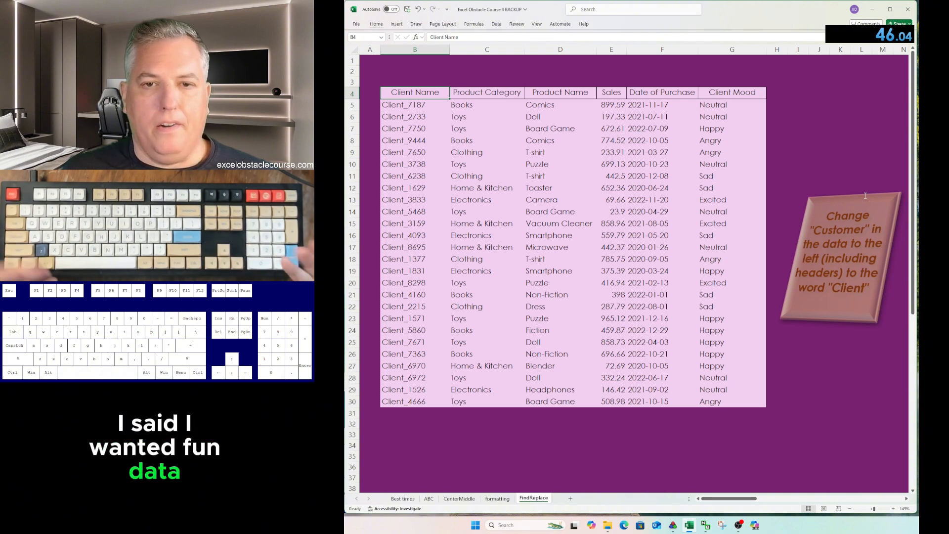
key("Down")
key("Right")
key("Right")
key("Right")
key("Right")
key("Right")
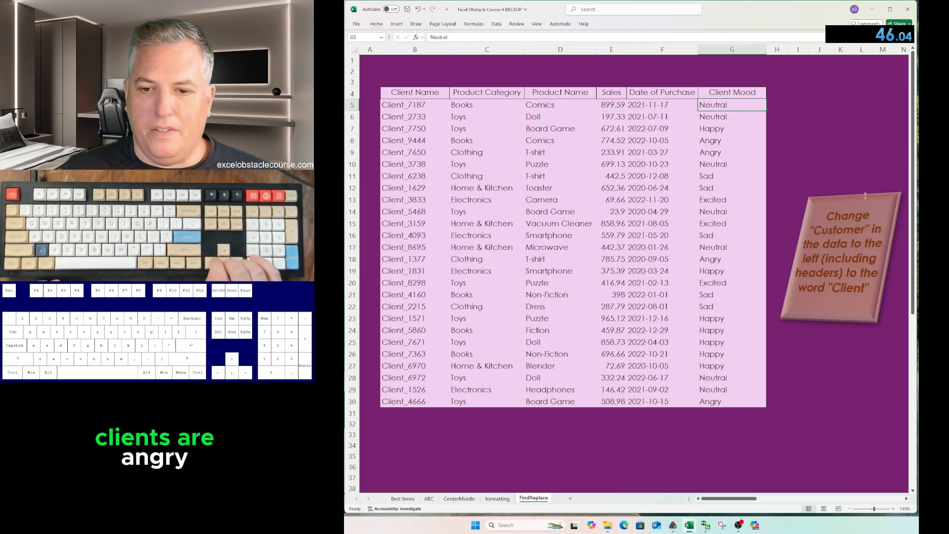
key("Down")
key("Down")
key("Down")
Undo all edits of the last try on the FindReplace, formatting, CenterMiddle and ABC sheets, and check that each sheet is reset.
key("ctrl+a")
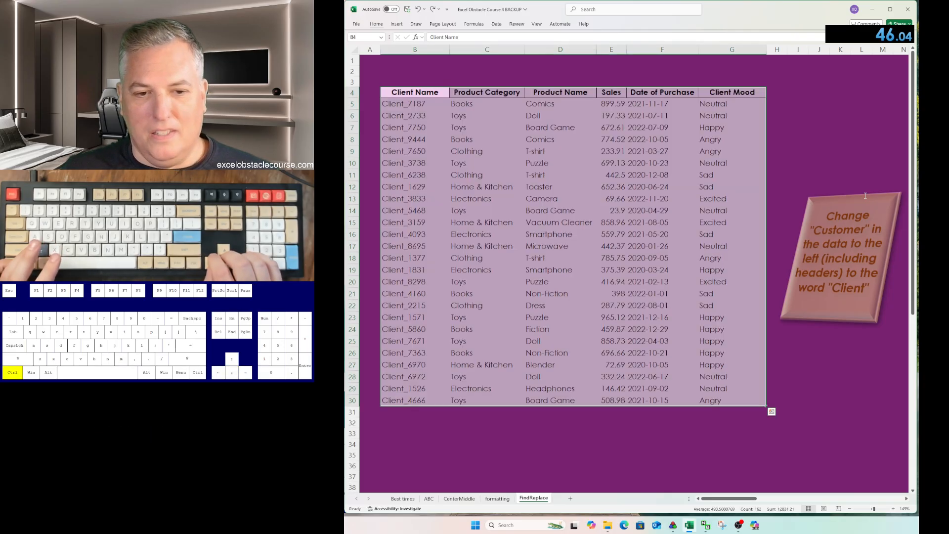
key("ctrl+Page_Up")
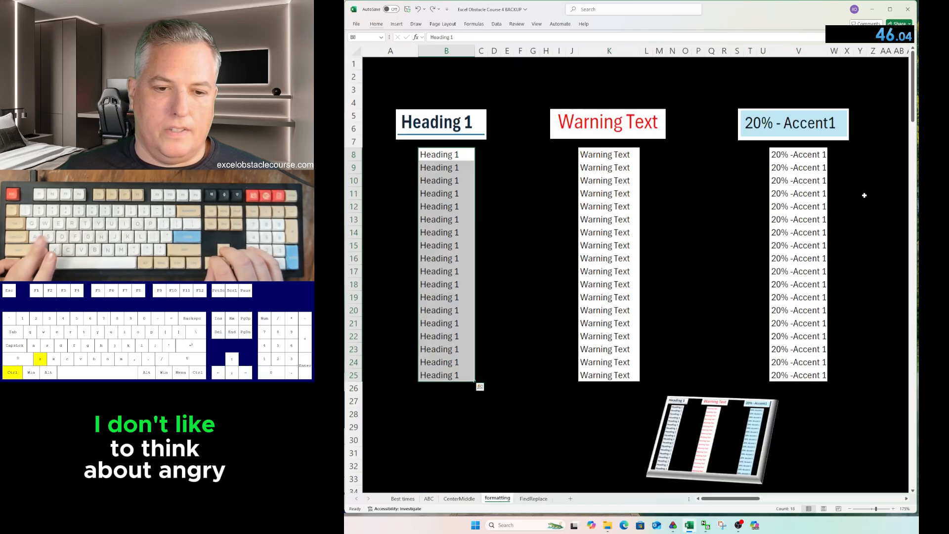
key("ctrl+Page_Up")
key("ctrl+z")
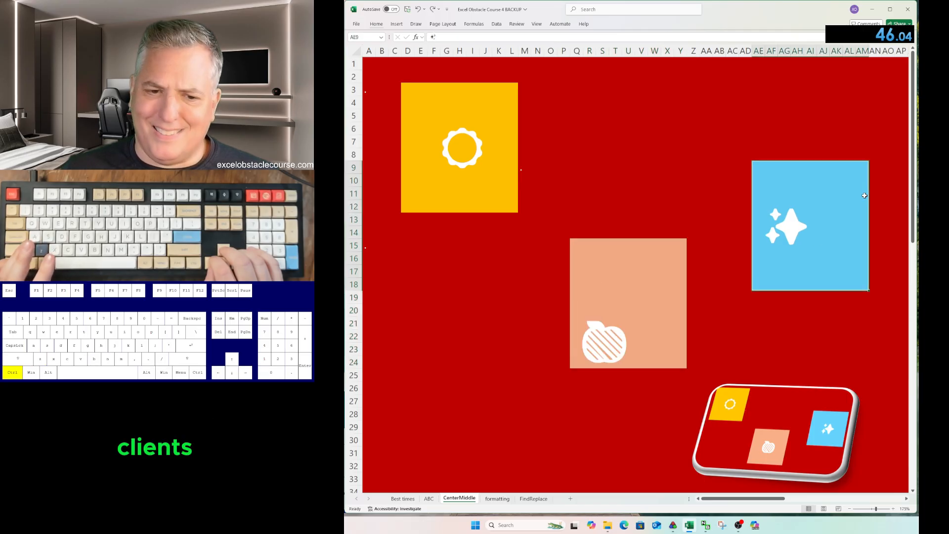
key("ctrl+z")
key("ctrl+z")
key("ctrl+z")
key("ctrl+z")
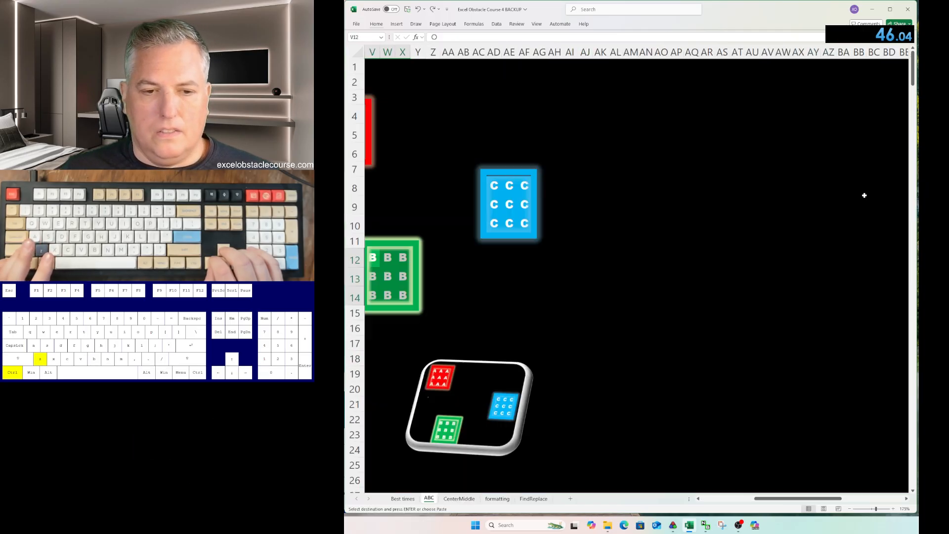
key("ctrl+z")
key("ctrl+z")
key("ctrl+z")
key("ctrl+z")
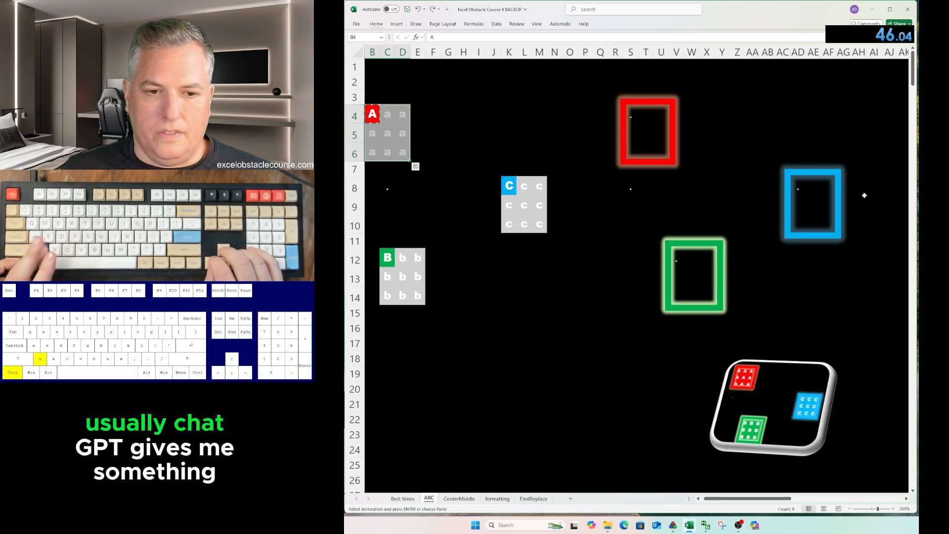
key("ctrl+Left")
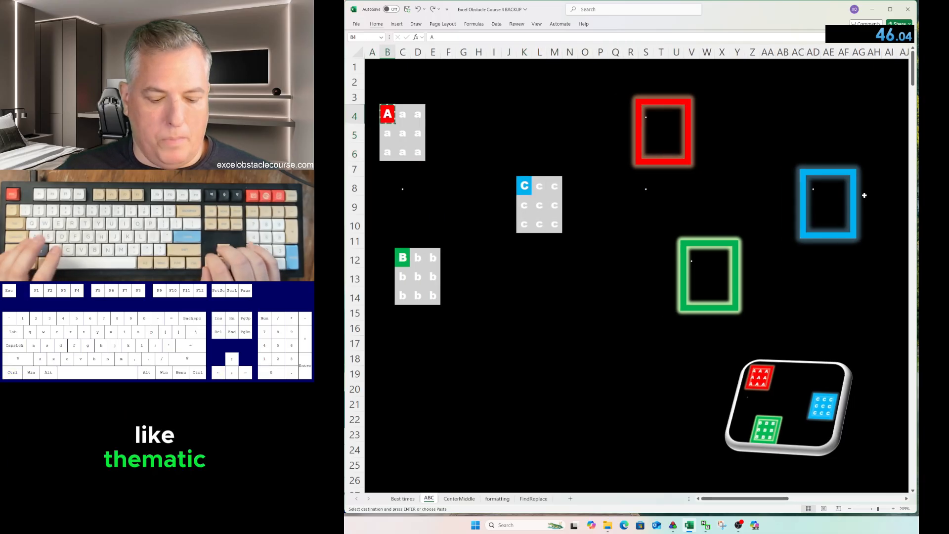
key("ctrl+Page_Down")
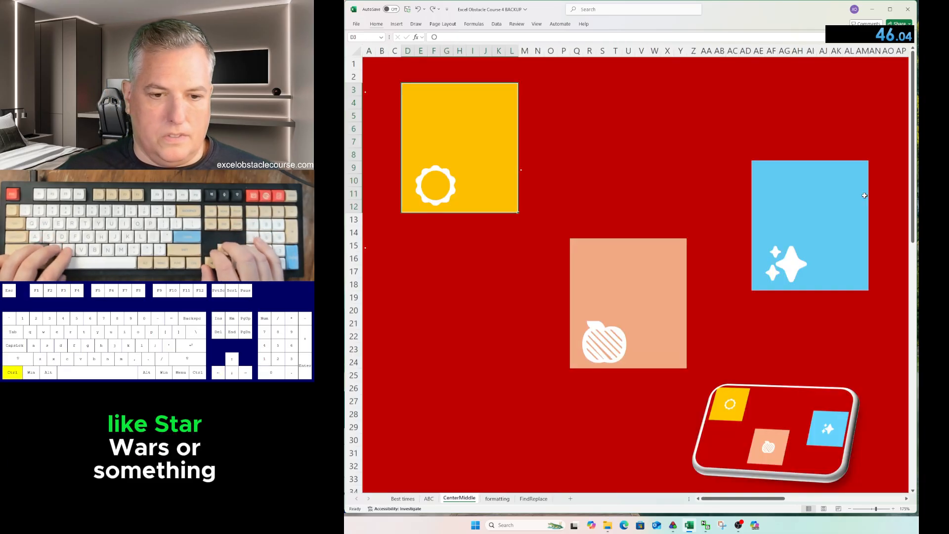
key("ctrl+Page_Down")
key("ctrl+Page_Down")
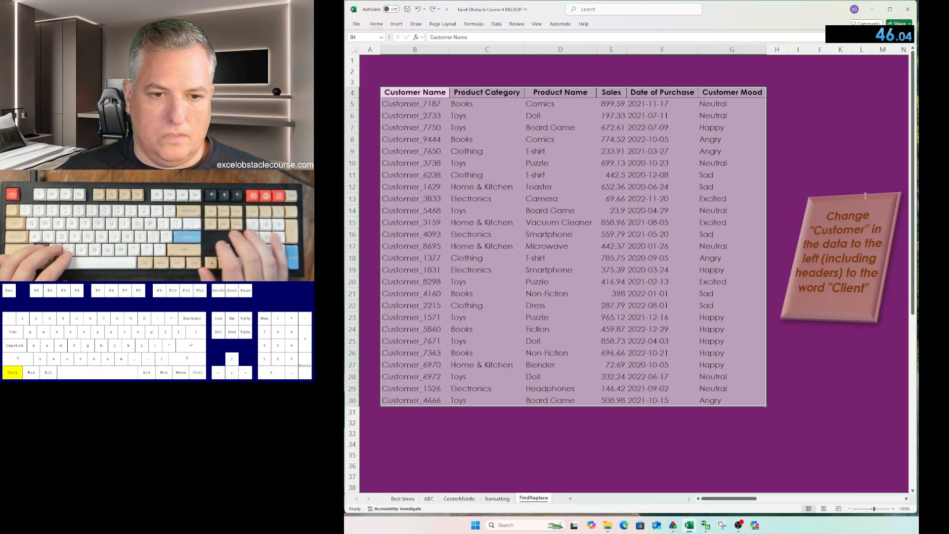
On the Best times sheet, record 0:46.04 as the time for try 11.
key("ctrl+Page_Up")
key("ctrl+Page_Up")
key("ctrl+Page_Up")
key("ctrl+Page_Up")
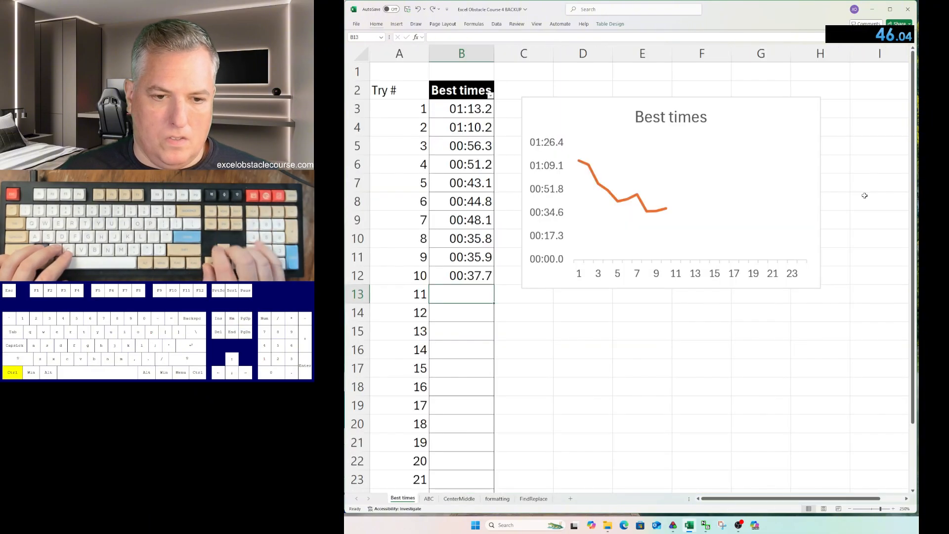
type("46")
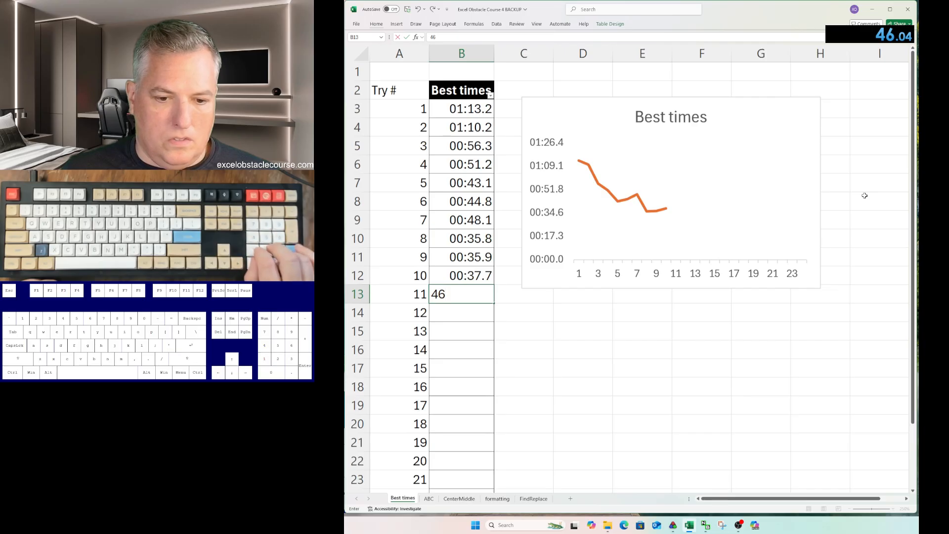
key("BackSpace")
key("BackSpace")
type("0:")
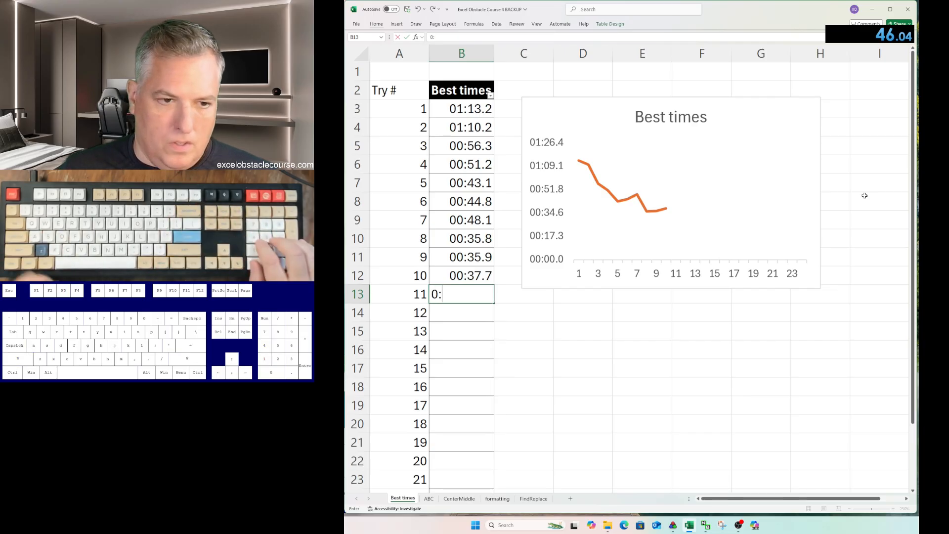
type("46.04")
key("Return")
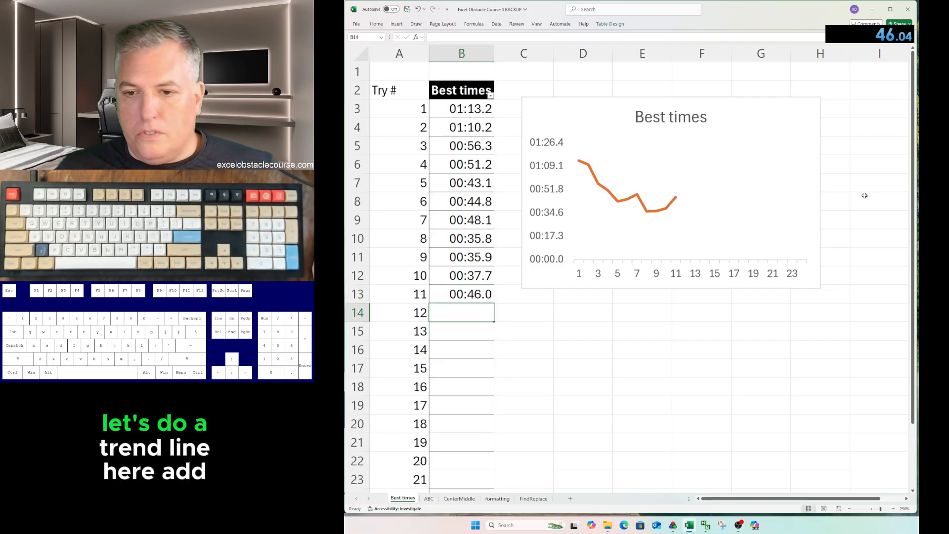
Add a linear trendline to the Best times chart.
left_click(762, 130)
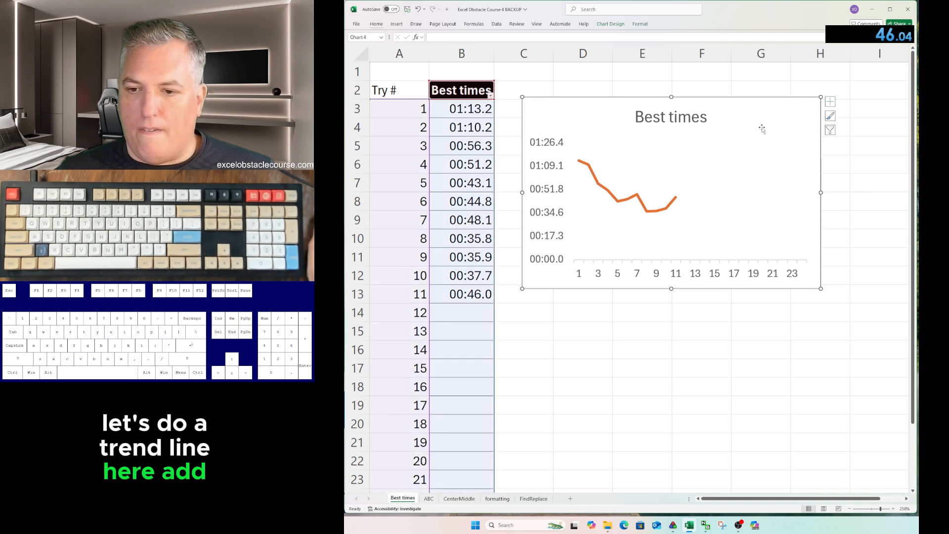
left_click(832, 102)
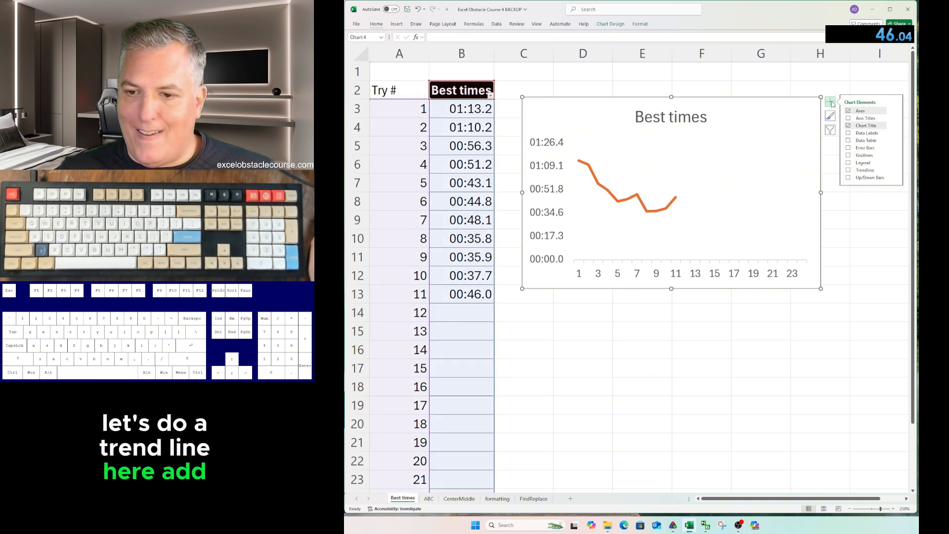
left_click(849, 170)
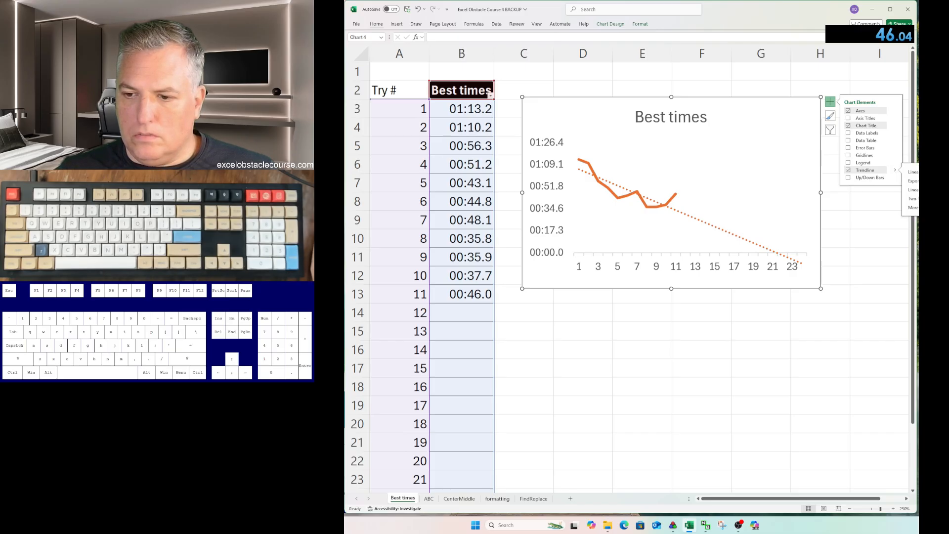
Try to display the trendline's R-squared value on the Best times chart, and leave the chart.
left_click(913, 208)
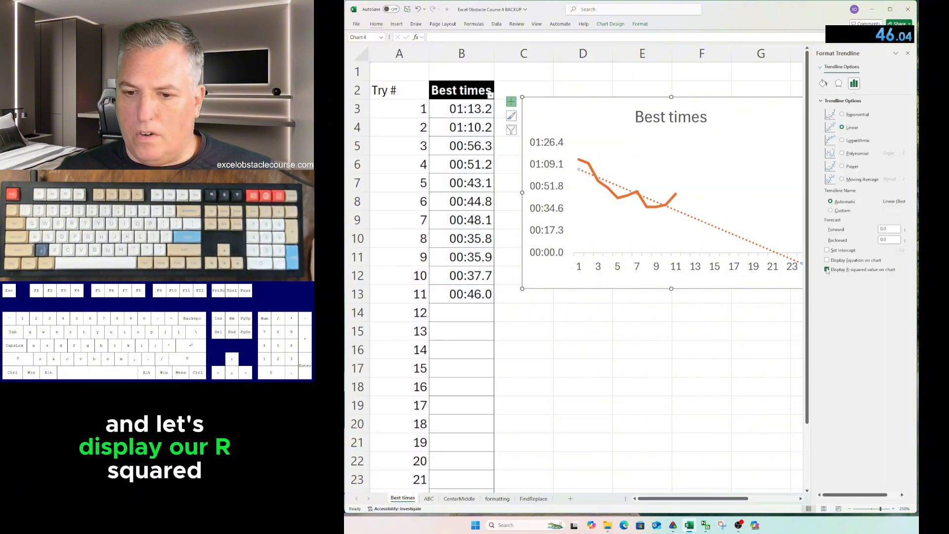
left_click(827, 270)
left_click(908, 53)
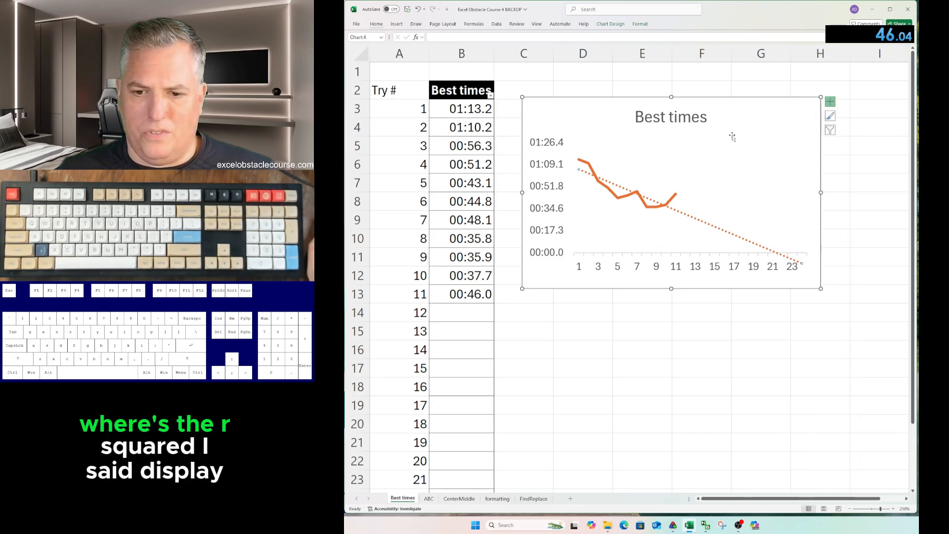
left_click(830, 102)
left_click(780, 76)
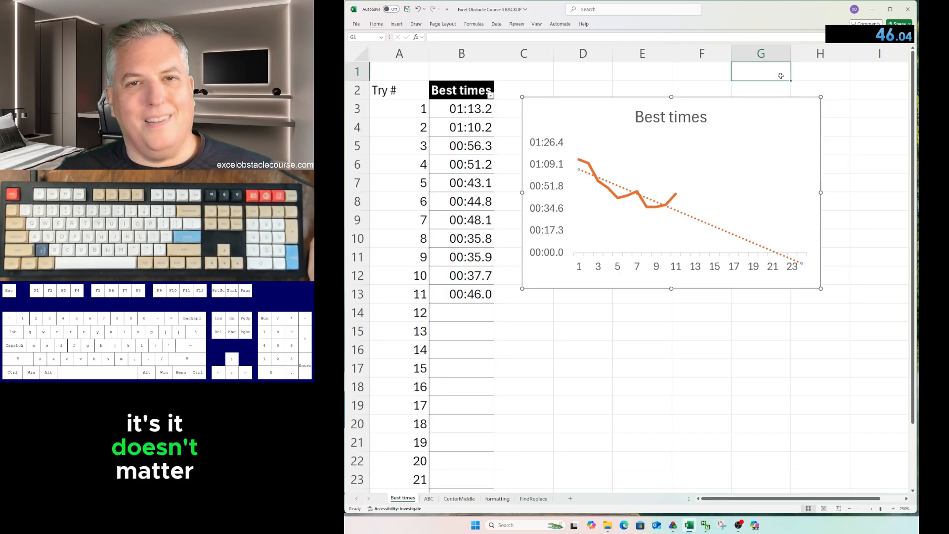
Return from the chart area to the empty time cells below try 11 in the Best times column.
key("Left")
key("Left")
key("ctrl+Left")
key("Down")
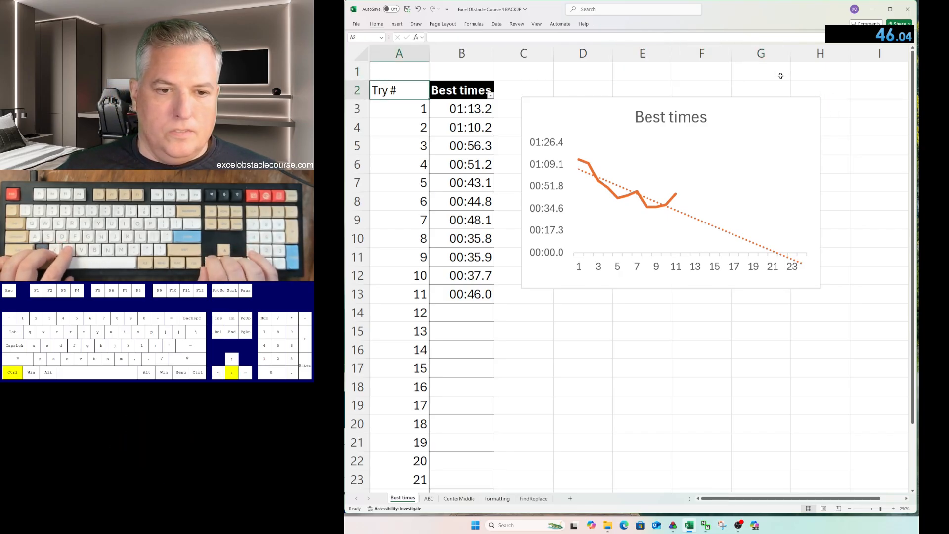
key("Right")
key("Down")
key("Down")
key("Down")
key("Down")
key("Down")
key("Down")
key("Down")
key("Down")
key("Down")
key("Down")
key("Down")
key("Down")
key("Down")
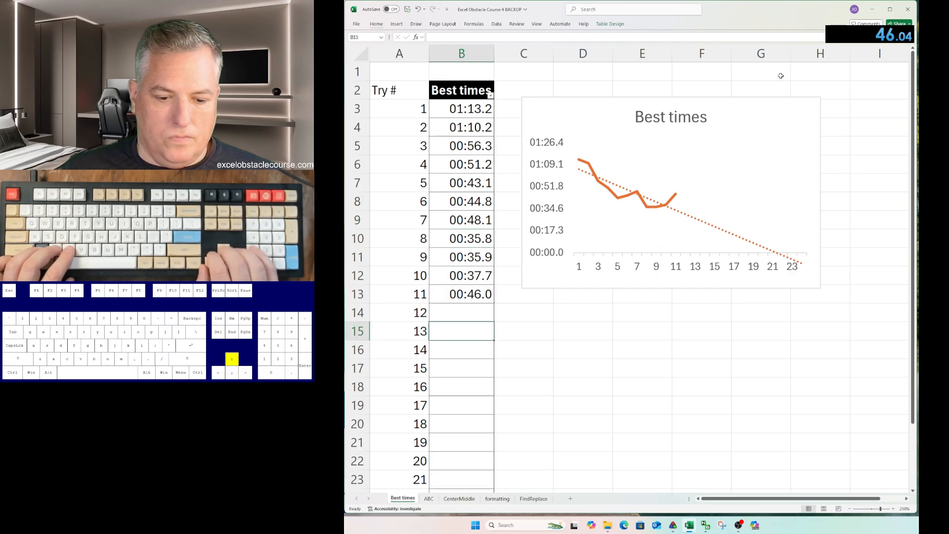
Go through the course sheets to set the starting cells, A3 on CenterMiddle and B4 on FindReplace and ABC, finishing on ABC.
key("ctrl+Page_Down")
key("ctrl+Page_Down")
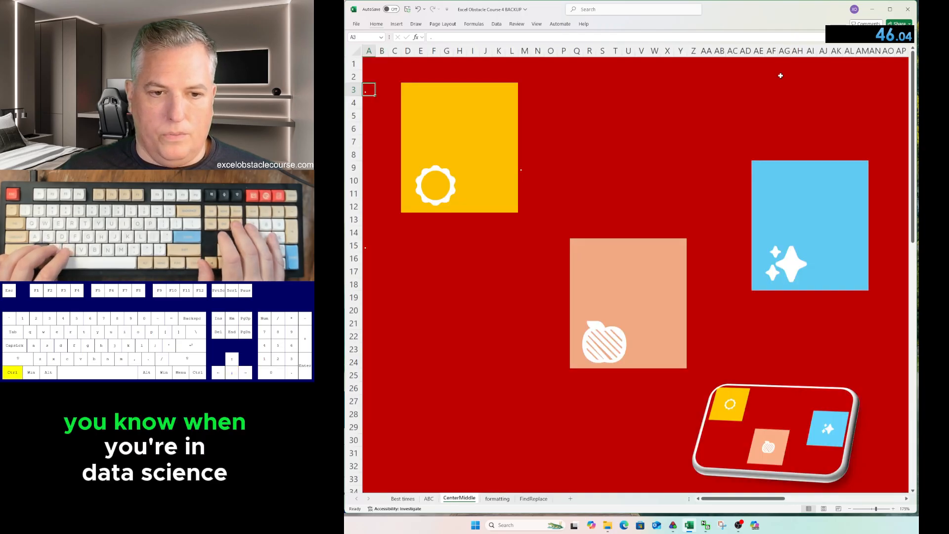
key("ctrl+Page_Down")
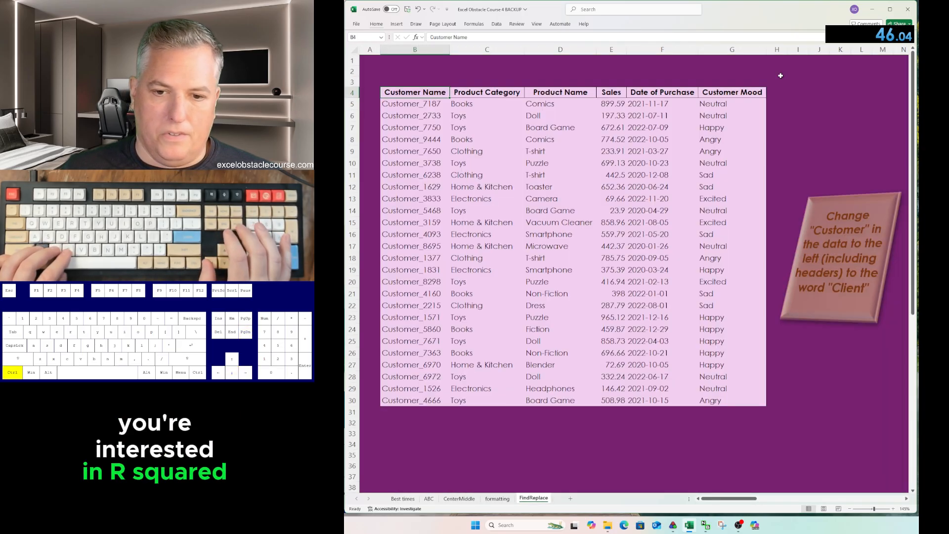
key("ctrl+Page_Down")
key("ctrl+Page_Up")
key("ctrl+Page_Up")
key("ctrl+Page_Up")
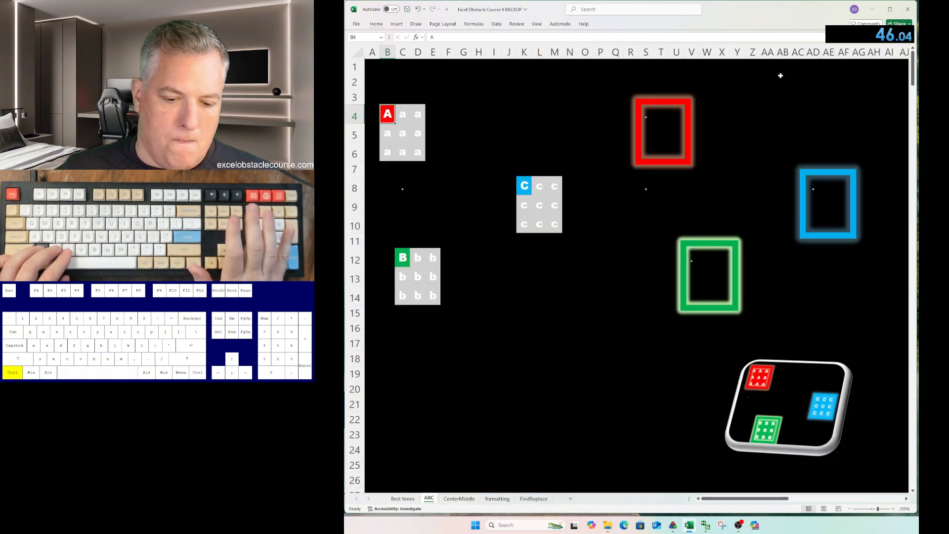
key("ctrl+Page_Up")
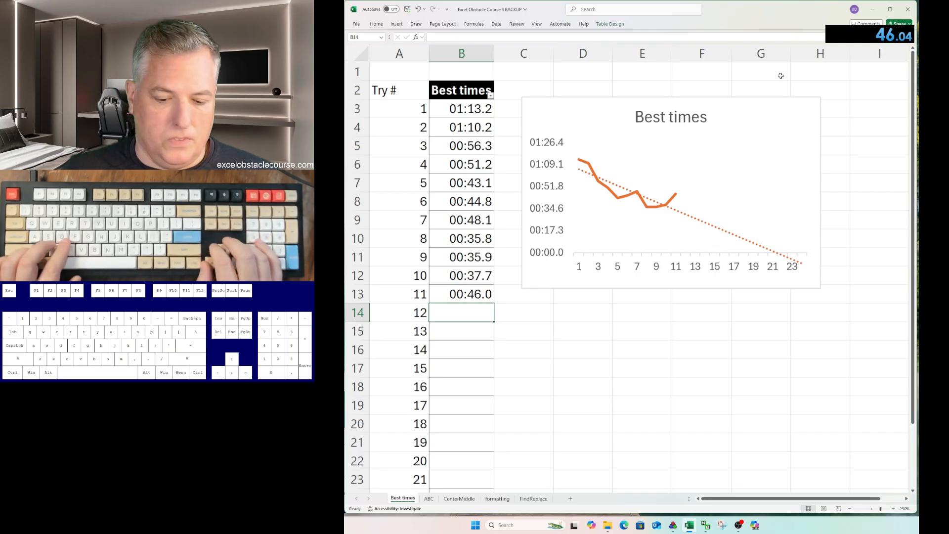
key("ctrl+Page_Down")
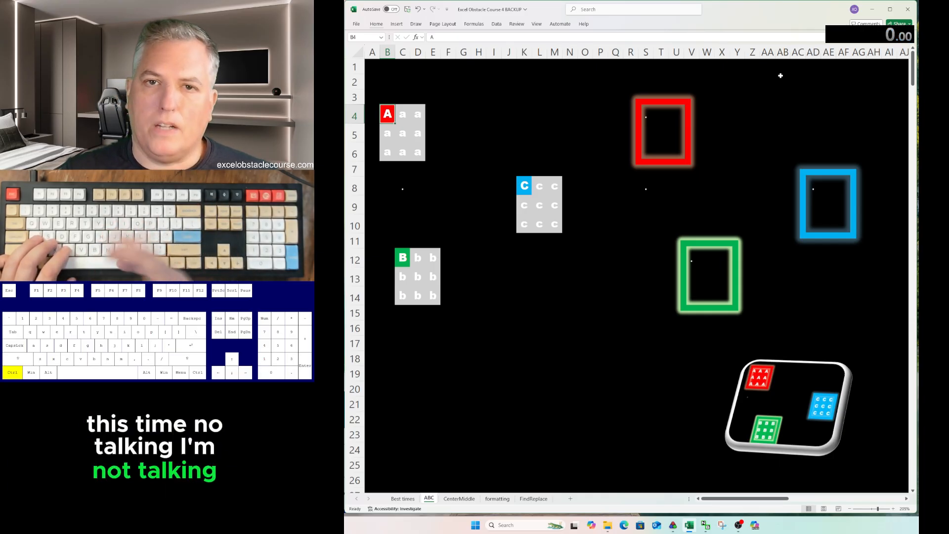
Fill the A block at B4:D6 on the ABC sheet with the red A cell and copy the block into the red frame.
key("ctrl+c")
key("ctrl+a")
key("ctrl+v")
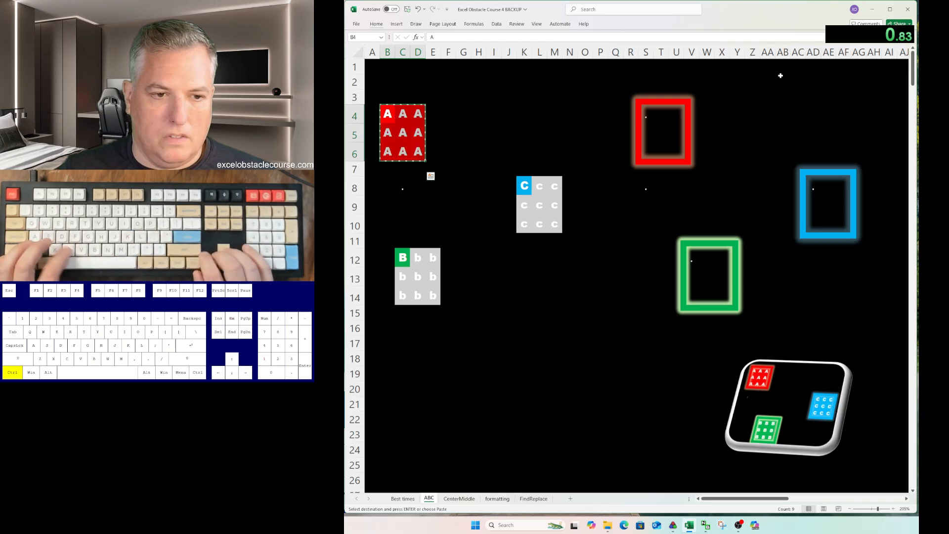
key("ctrl+Right")
key("ctrl+Right")
key("ctrl+v")
Fill the C block at K8:M10 with the blue C cell and copy the block into the blue frame.
key("ctrl+Left")
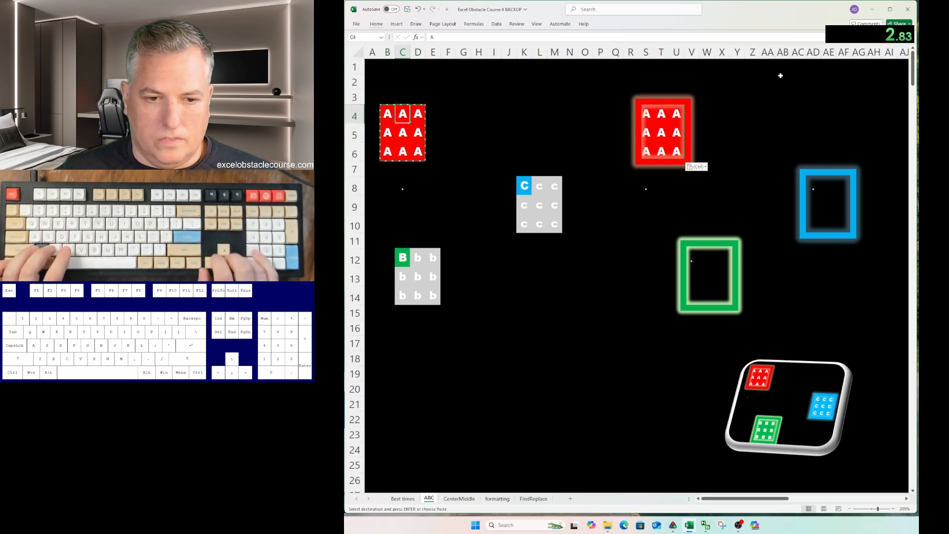
key("ctrl+Down")
key("ctrl+Down")
key("ctrl+c")
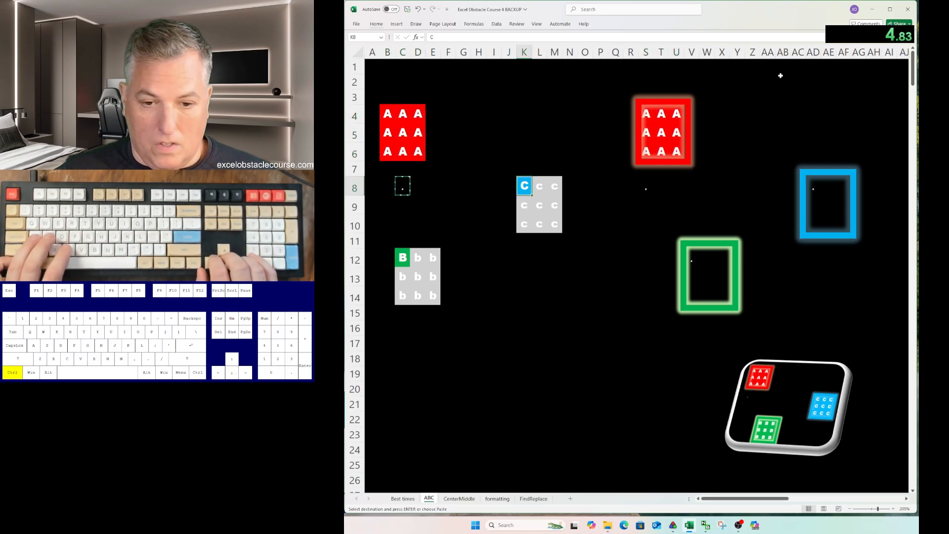
key("ctrl+a")
key("ctrl+v")
key("ctrl+c")
key("ctrl+Right")
key("ctrl+Right")
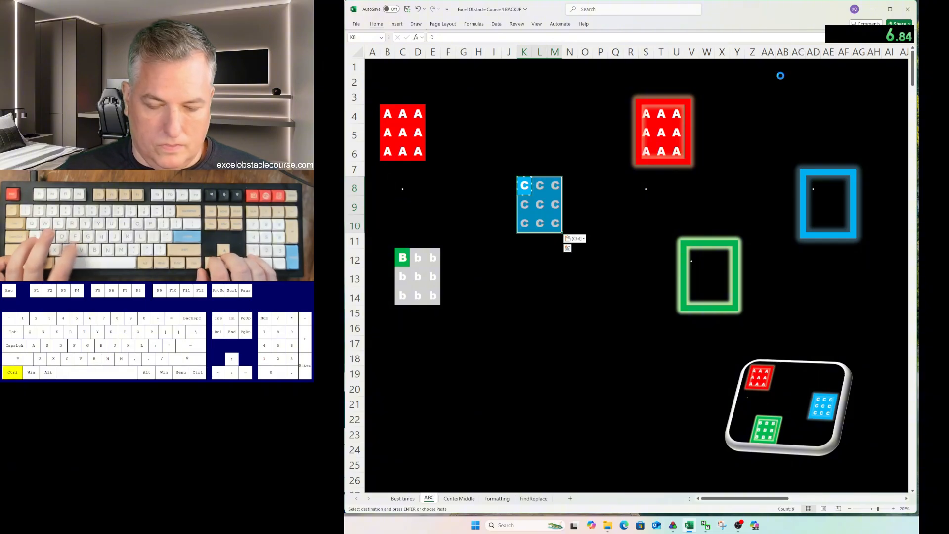
key("ctrl+v")
Fill the B block at C12:E14 with the green B cell and copy the block into the green frame.
key("ctrl+Left")
key("ctrl+Left")
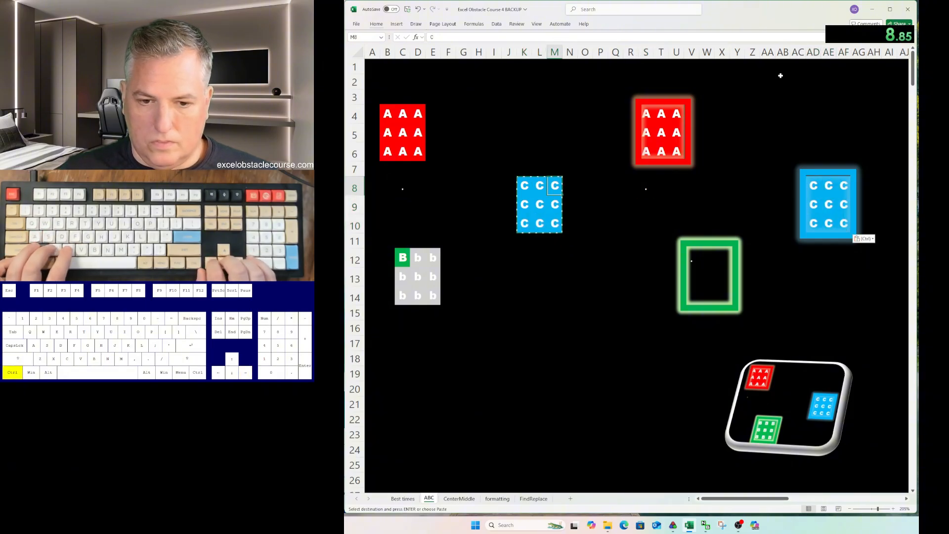
key("ctrl+c")
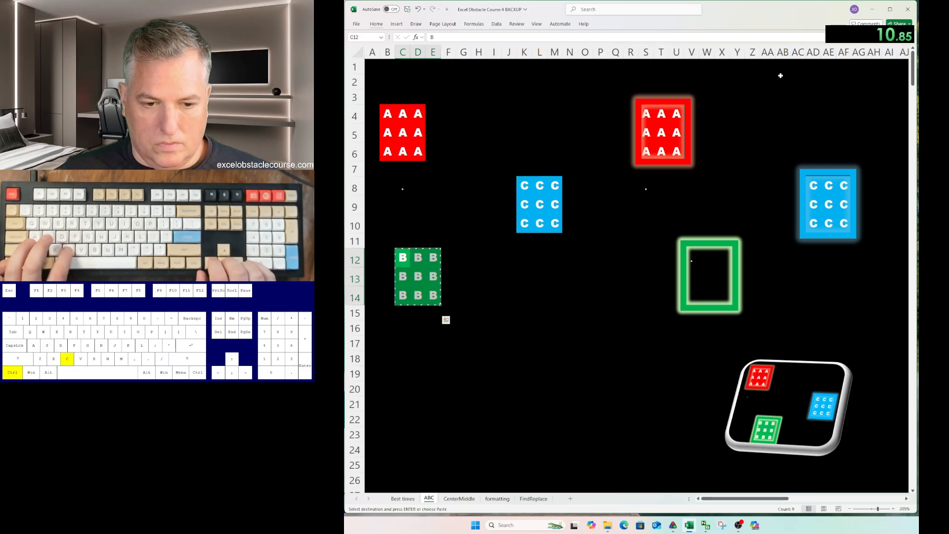
key("ctrl+Right")
key("ctrl+Right")
key("ctrl+v")
On the CenterMiddle sheet, align the icon in the yellow merged block to the middle and center.
key("ctrl+Page_Down")
key("ctrl+Right")
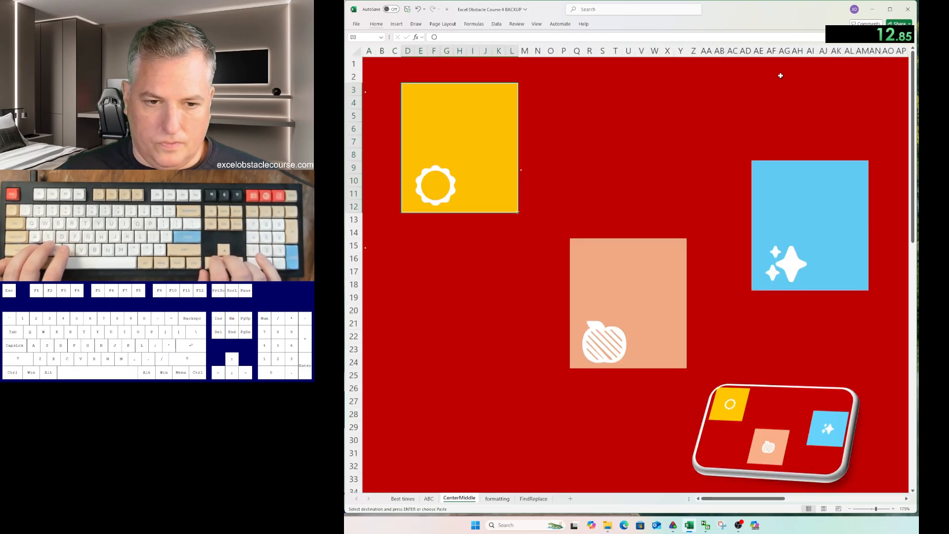
key("alt+h")
key("a")
key("m")
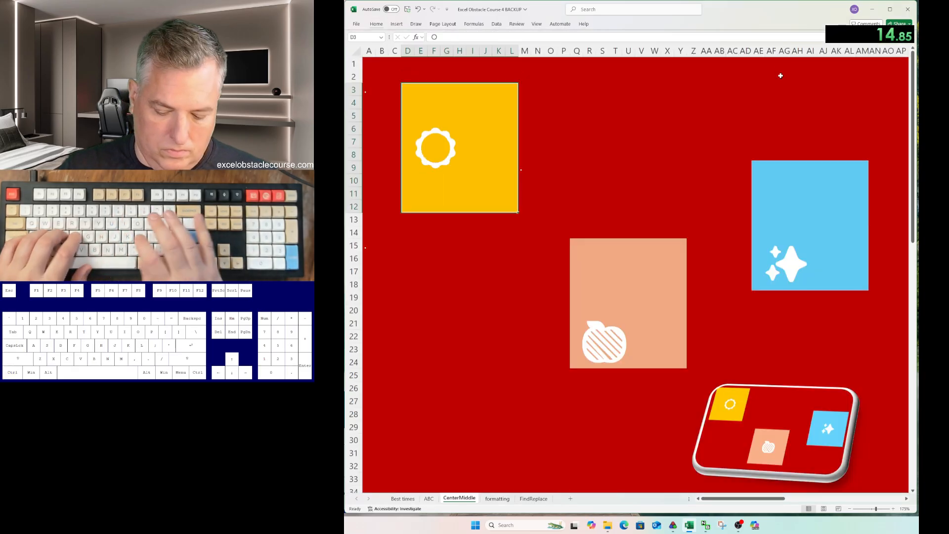
key("alt+h")
key("a")
key("c")
Align the sparkle icon in the blue merged block to the middle and center.
key("Right")
key("ctrl+Right")
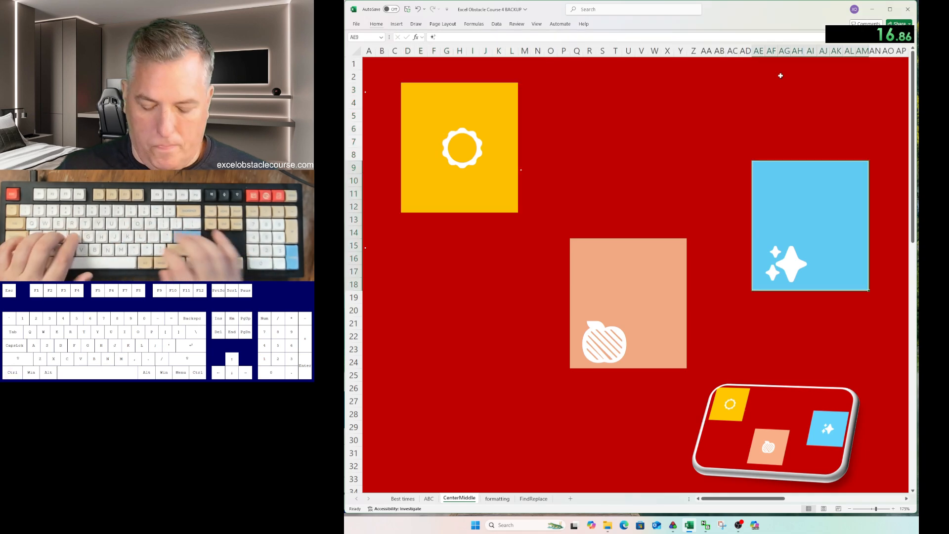
key("alt+h")
key("a")
key("m")
key("alt")
key("h")
key("a")
key("c")
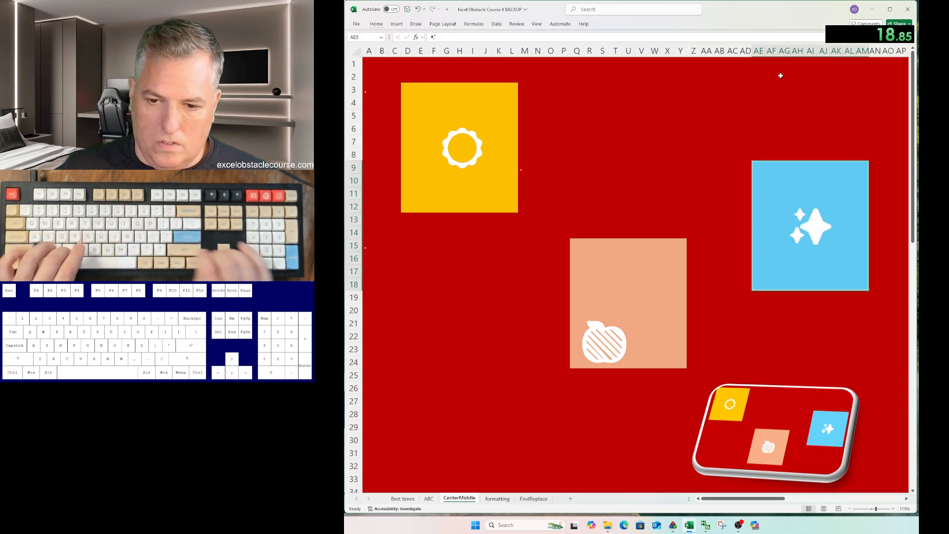
Align the fruit icon in the peach merged block to the middle and center.
key("ctrl+Left")
key("ctrl+Right")
key("alt")
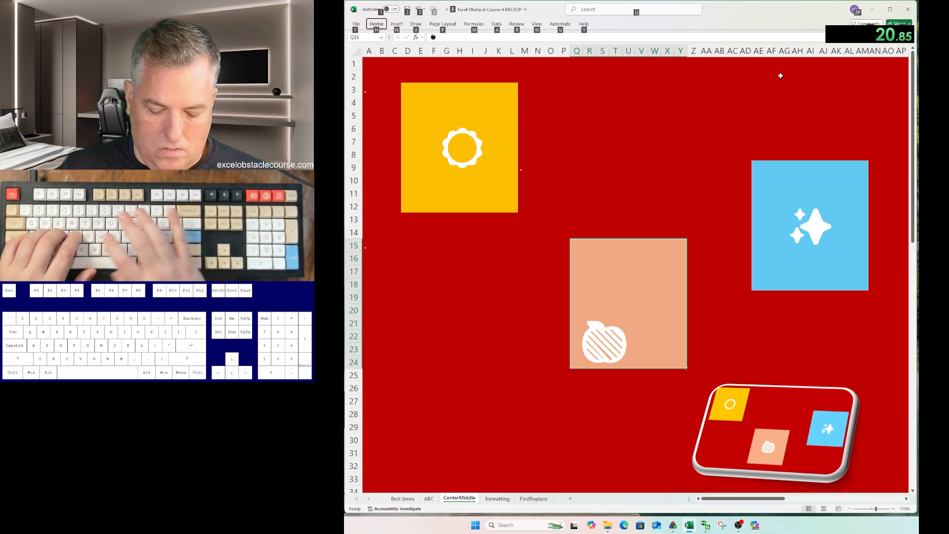
key("h")
key("a")
key("m")
key("h")
key("a")
key("c")
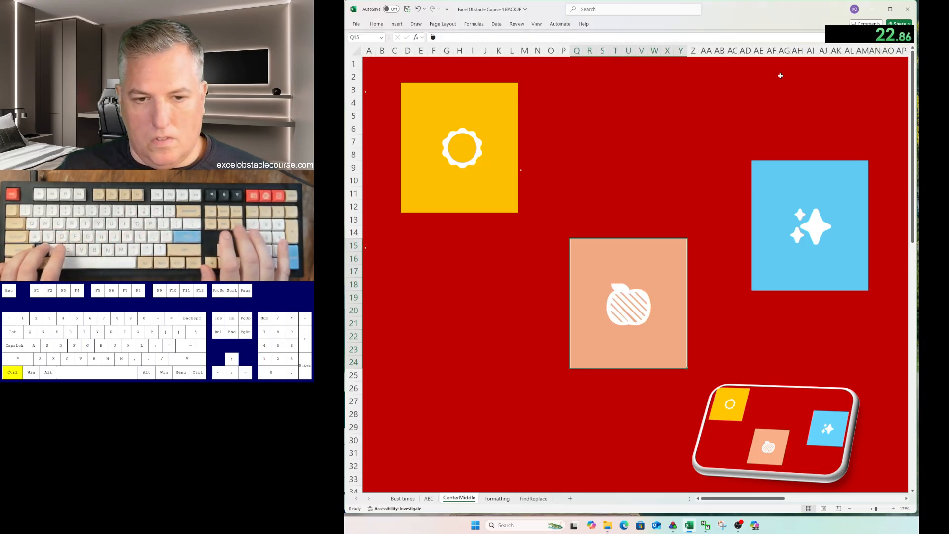
On the formatting sheet, apply the Heading 1 cell style to B8:B25.
key("ctrl+Page_Down")
key("ctrl+shift+Down")
key("alt")
key("h")
key("j")
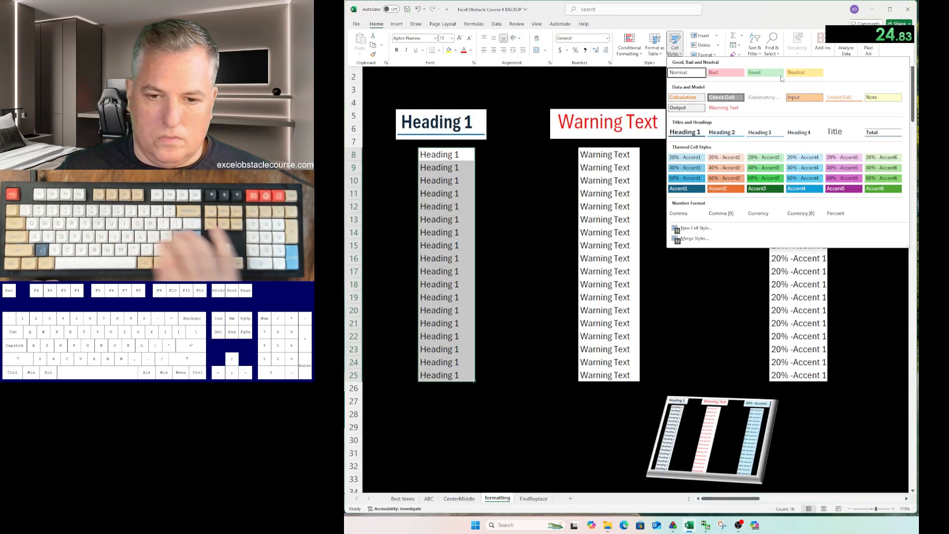
key("Down")
key("Down")
key("Return")
Apply the Warning Text cell style to the Warning Text entries in K8:K25.
key("ctrl+Right")
key("ctrl+shift+Down")
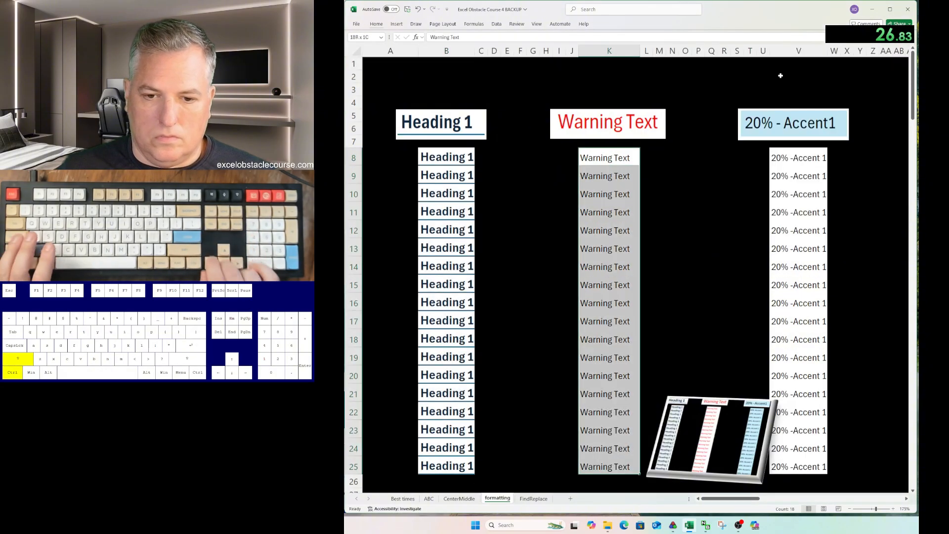
key("alt")
key("h")
key("j")
key("Down")
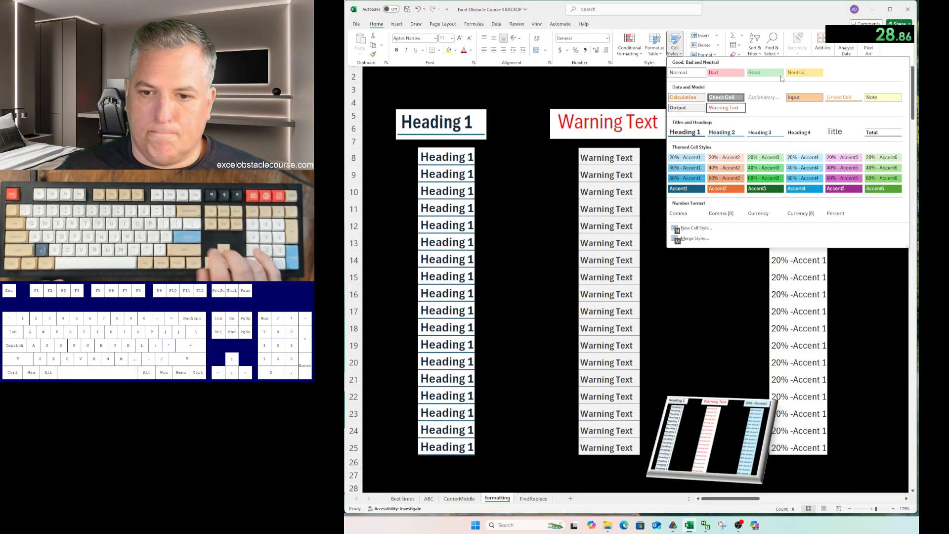
key("Return")
Apply the 20% - Accent1 cell style to the entries in V8:V25.
key("ctrl+Right")
key("ctrl+shift+Down")
key("alt")
key("h")
key("j")
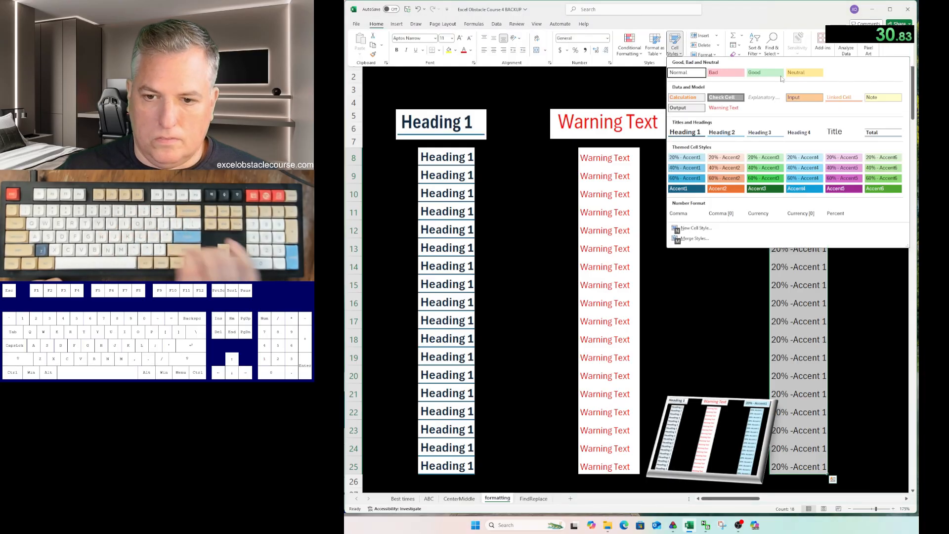
key("Down")
key("Return")
Replace every "Customer" with "Client" in the FindReplace table, headers included, and stop the timer.
key("ctrl+Page_Down")
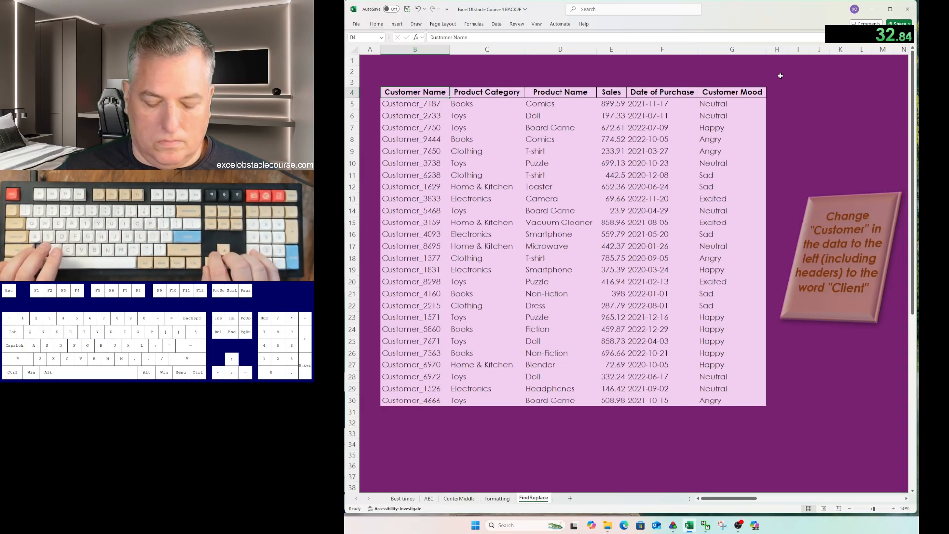
key("ctrl+a")
key("ctrl+h")
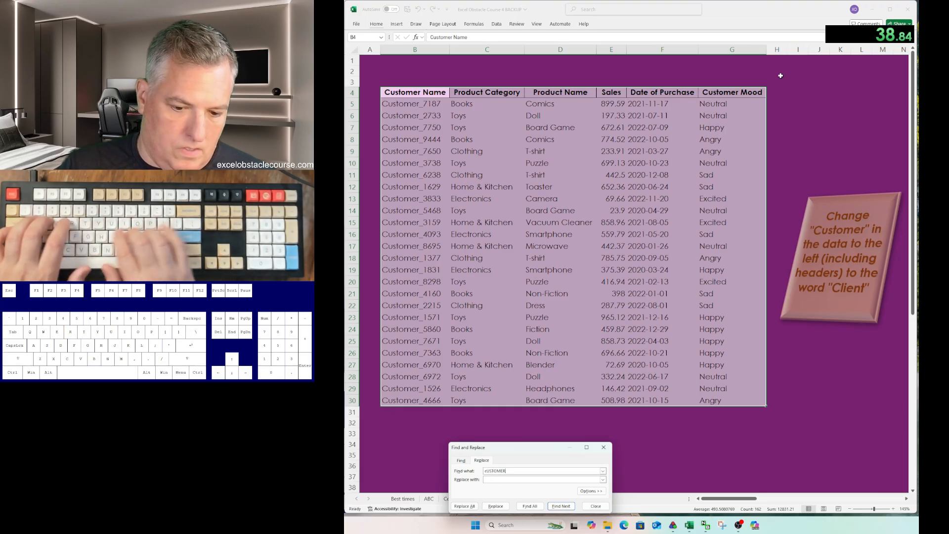
key("BackSpace")
key("Caps_Lock")
type("Customer")
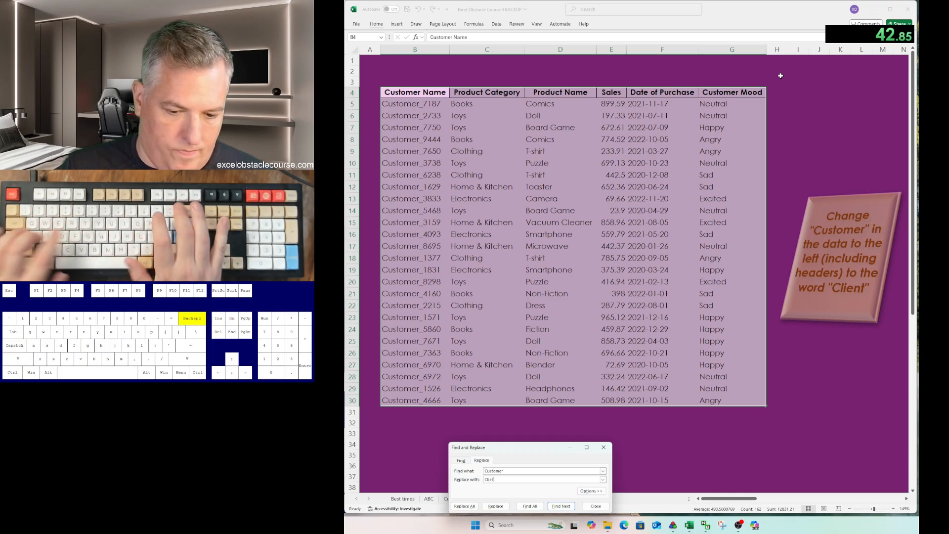
type("Client")
key("alt+a")
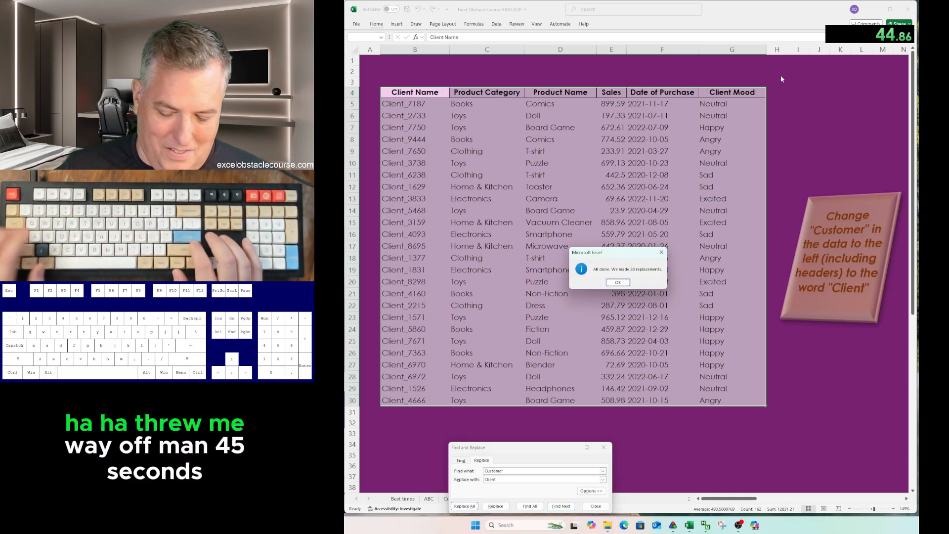
key("Return")
key("Escape")
key("ctrl+b")
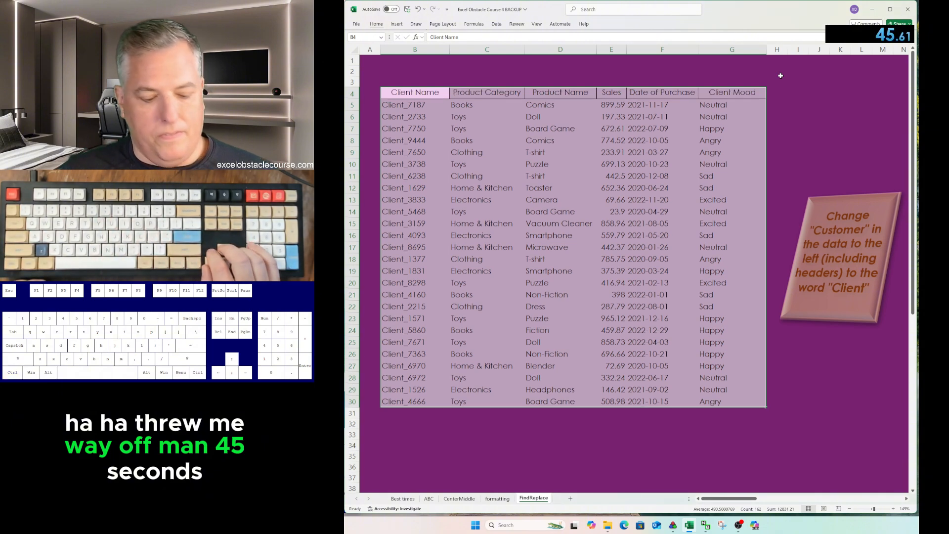
Undo this try's edits on the course sheets back to the untouched ABC sheet.
key("ctrl+Page_Up")
key("ctrl+Page_Up")
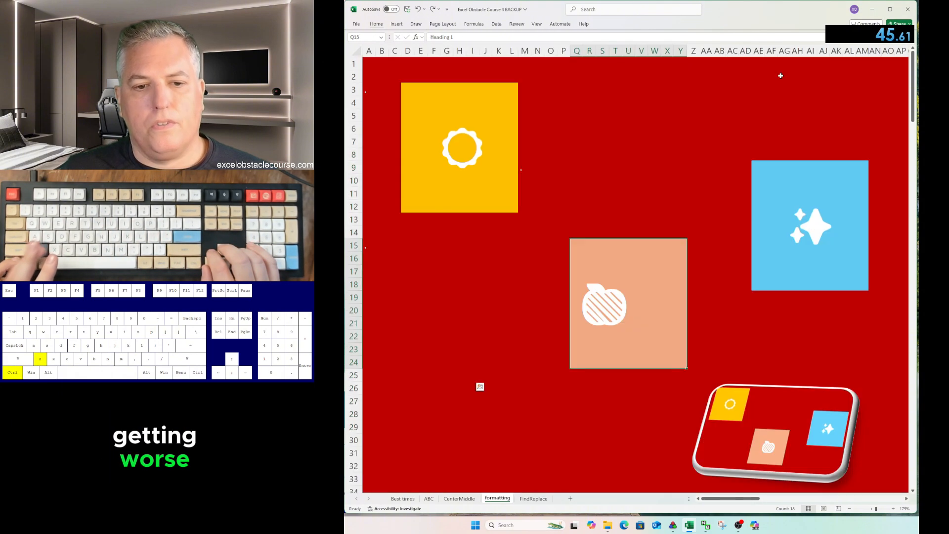
key("ctrl+c")
key("ctrl+Page_Up")
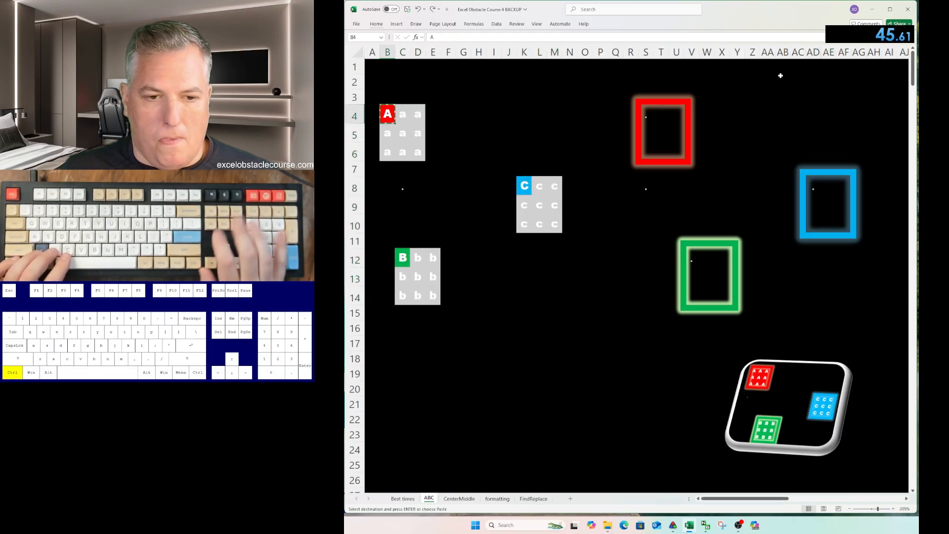
Record 0:45.61 as the time for try 12 on the Best times sheet.
key("ctrl+Page_Up")
type("0")
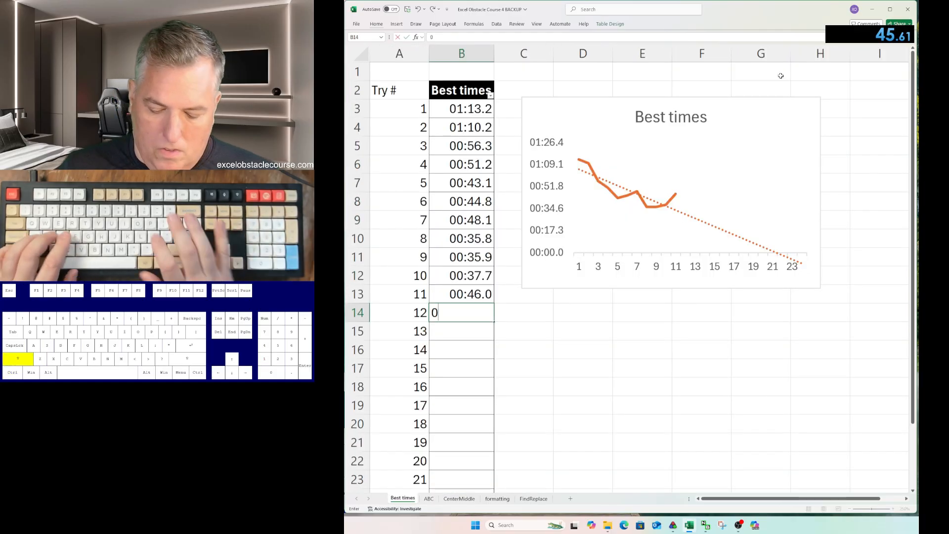
type(":45.61")
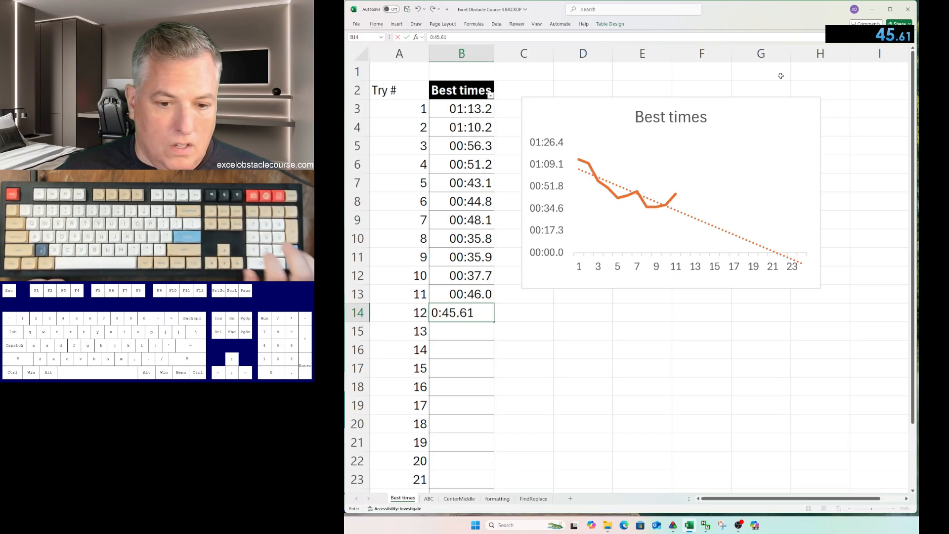
key("Return")
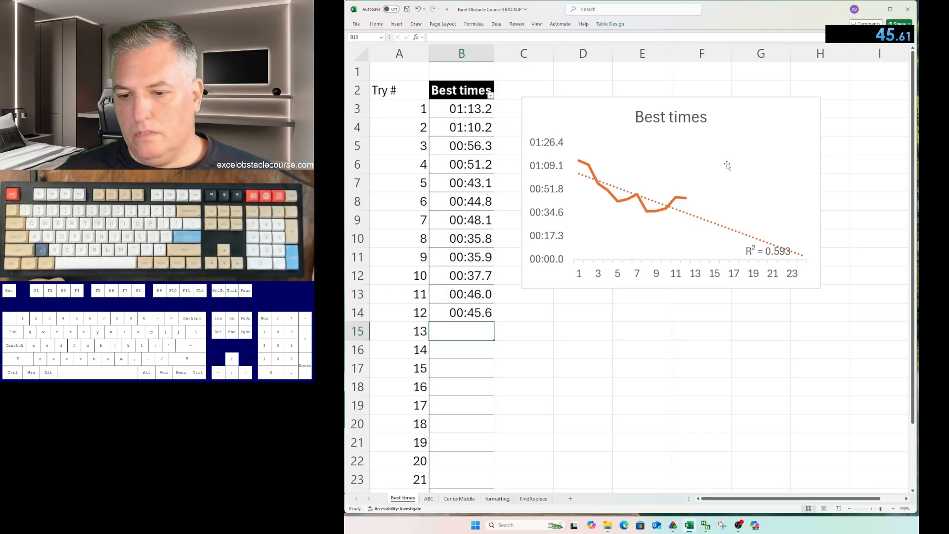
Move the trendline's R-squared label beside the Best times chart title, and return to try 12's time cell.
left_click(787, 253)
left_click_drag(787, 253, 745, 131)
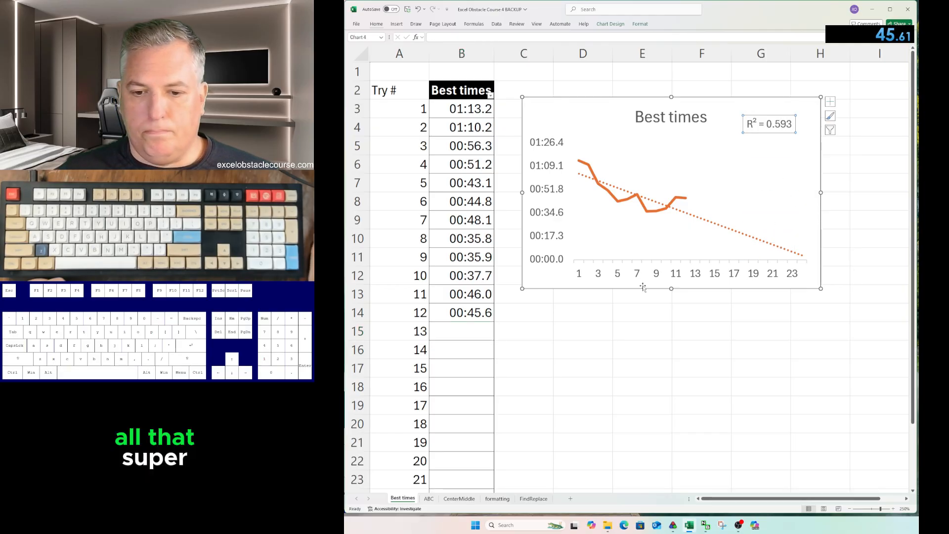
left_click(628, 315)
key("ctrl+Left")
key("ctrl+Up")
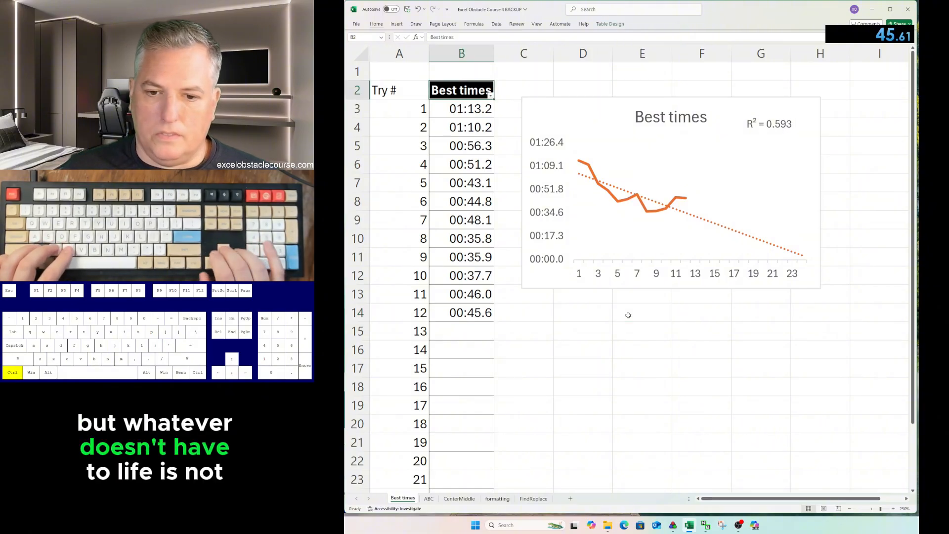
key("ctrl+Down")
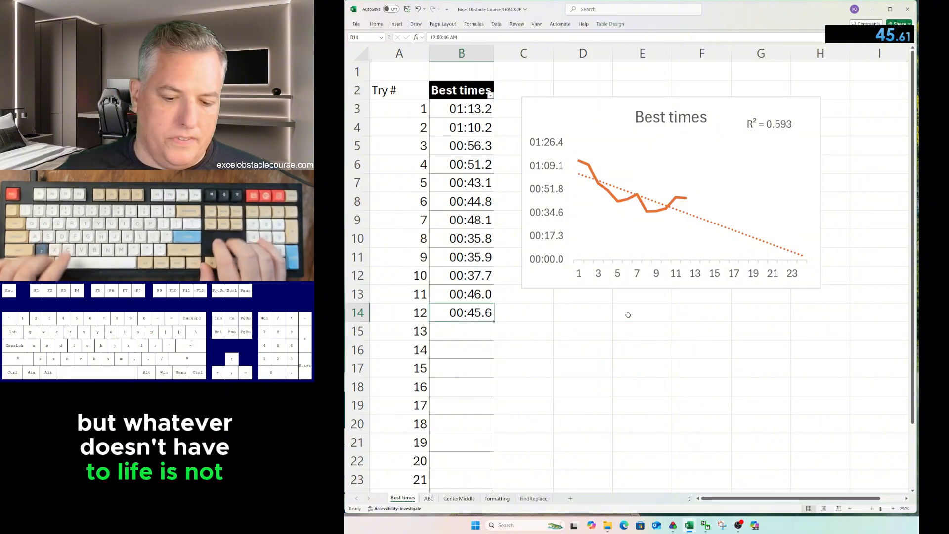
Go through the course sheets to check their reset state and the Find and Replace fields, clear the column selection on formatting, and finish on ABC.
key("ctrl+Page_Down")
key("ctrl+Page_Down")
key("ctrl+Page_Down")
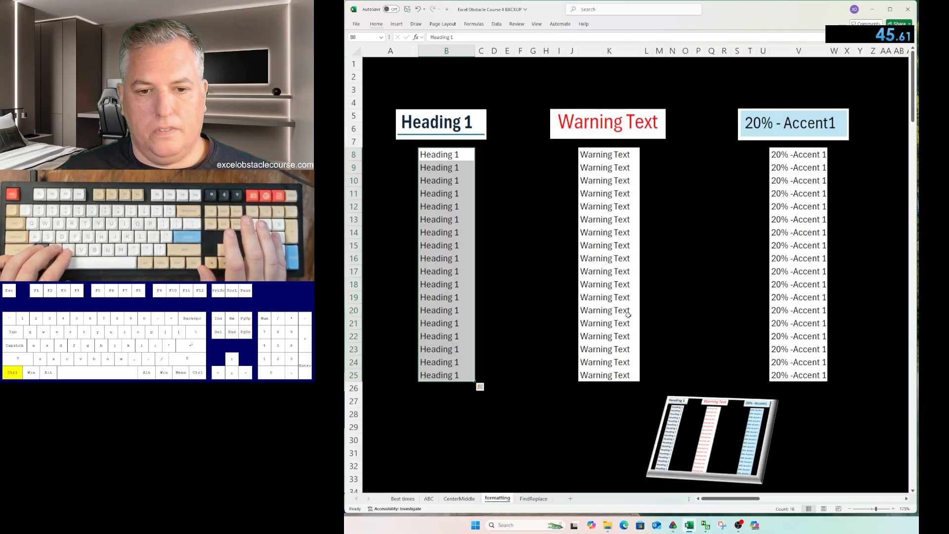
key("ctrl+Page_Down")
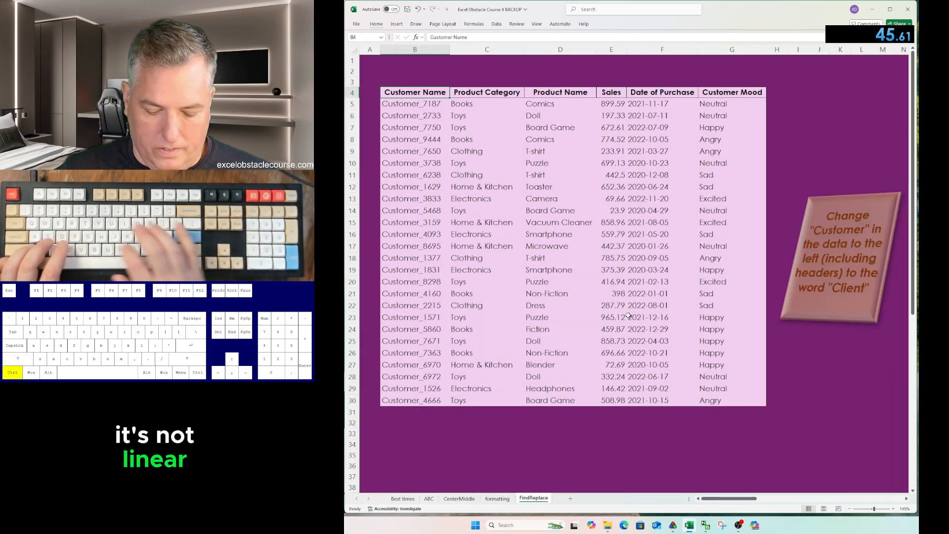
key("ctrl+h")
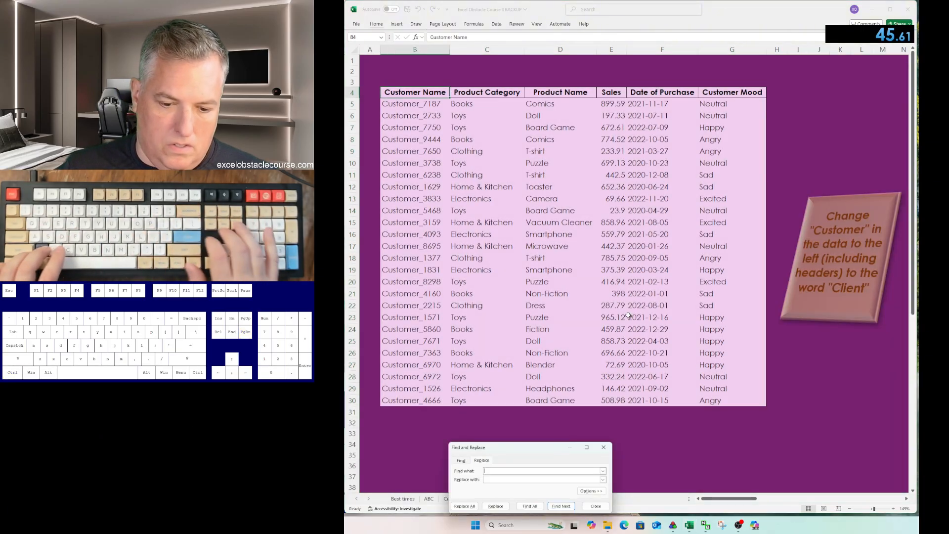
key("Escape")
key("ctrl+Page_Up")
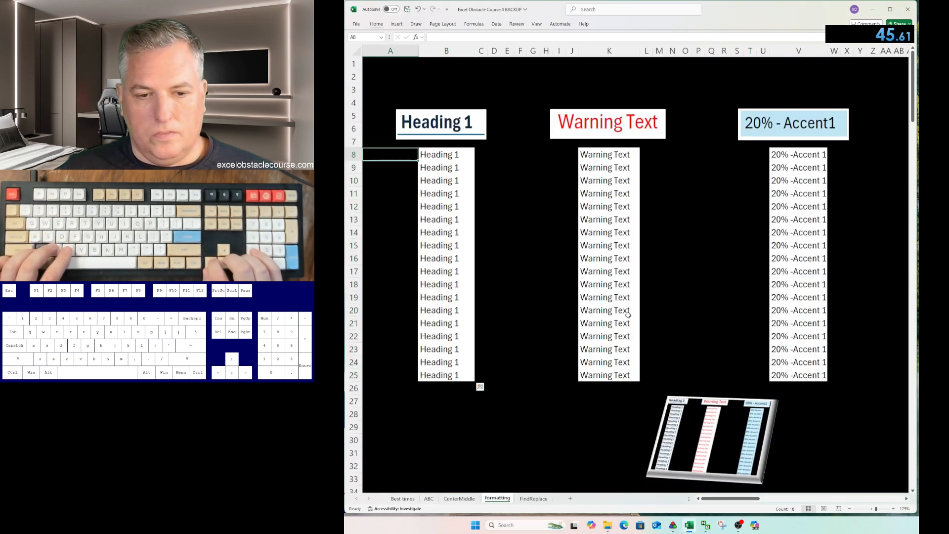
key("ctrl+Page_Up")
key("ctrl+Page_Up")
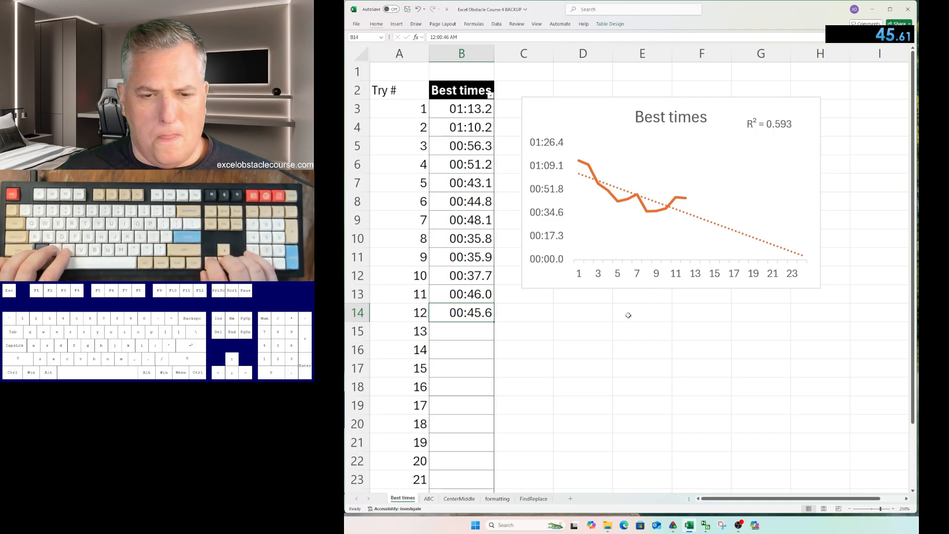
key("ctrl+Page_Down")
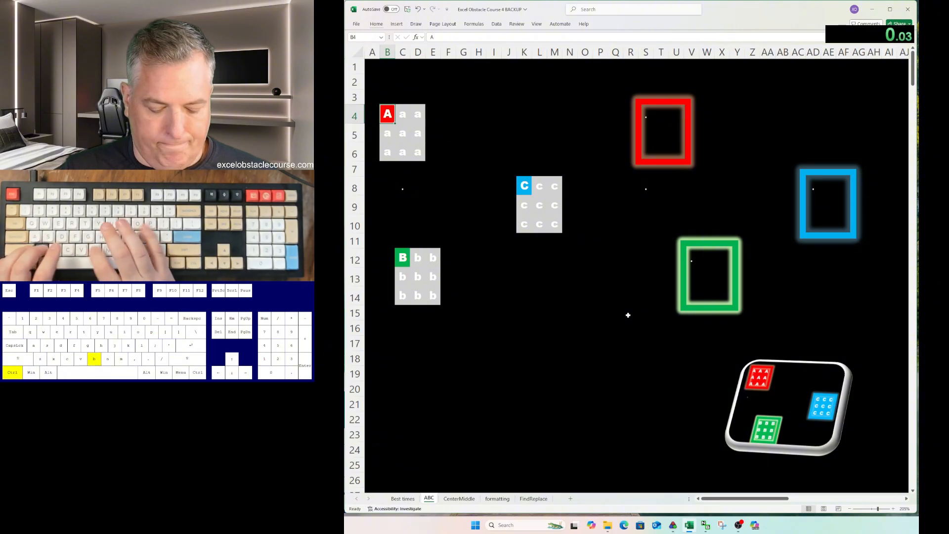
key("ctrl+a")
key("ctrl+c")
key("shift+BackSpace")
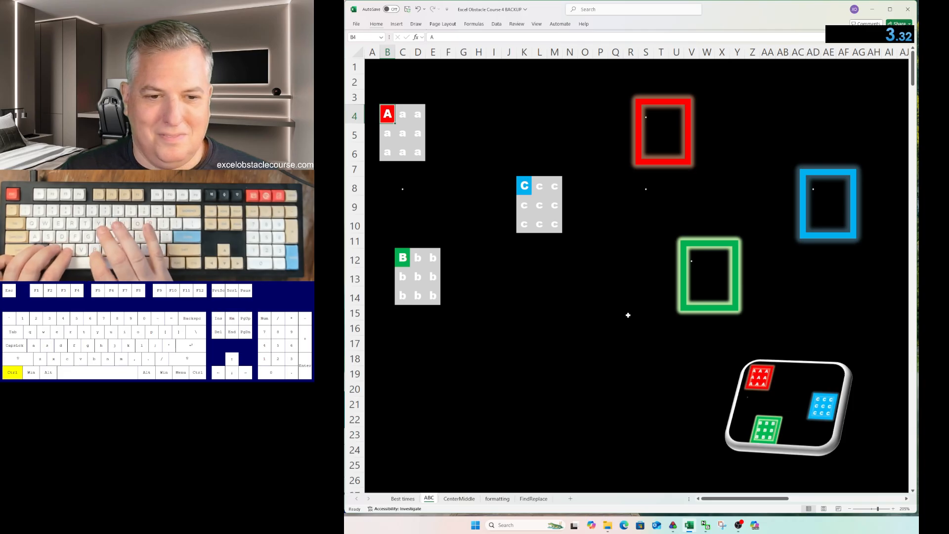
Fill the A block on the ABC sheet with its red A cell's content and formatting, and paste it into the red frame at S4.
key("ctrl+b")
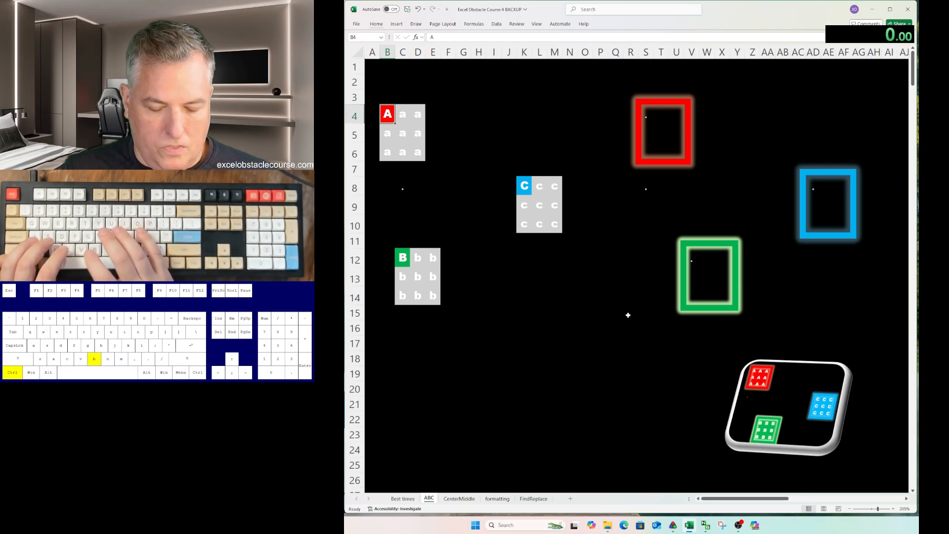
key("ctrl+a")
key("ctrl+v")
key("ctrl+Right")
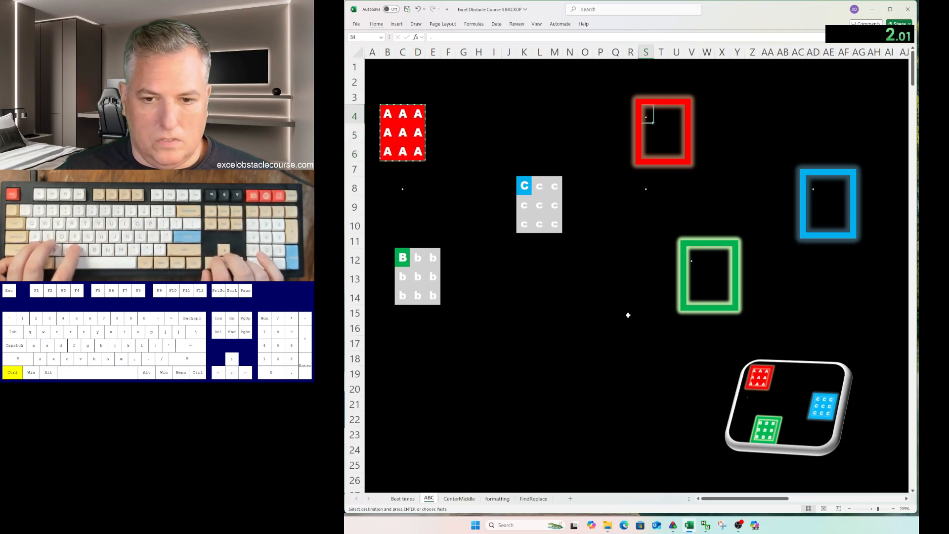
key("ctrl+v")
Fill the C block at K8 with its blue C cell and paste the same into the blue frame.
key("ctrl+Down")
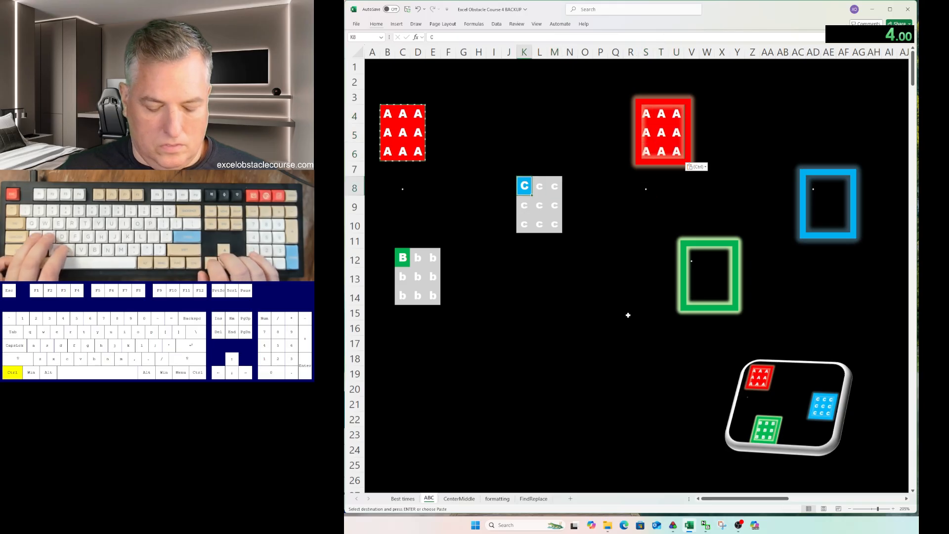
key("ctrl+c")
key("ctrl+a")
key("ctrl+v")
key("ctrl+Right")
key("ctrl+Right")
key("ctrl+Right")
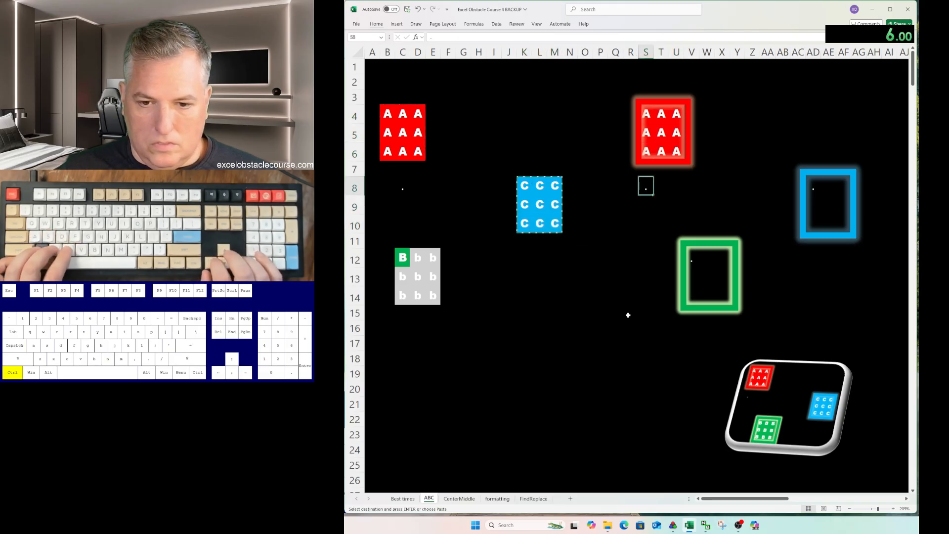
key("ctrl+v")
Fill the B block at C12 with its green B cell and paste the same into the green frame.
key("ctrl+Left")
key("ctrl+Left")
key("ctrl+Left")
key("ctrl+Left")
key("ctrl+Down")
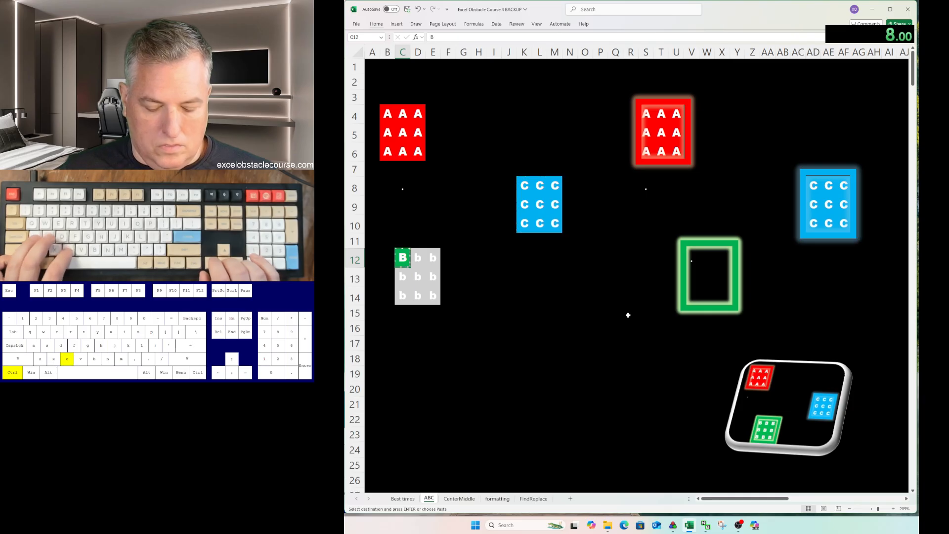
key("ctrl+a")
key("ctrl+v")
key("ctrl+Right")
key("ctrl+v")
Align the symbol in the yellow merged cell at D3 on the CenterMiddle sheet vertically to the middle.
key("ctrl+Page_Down")
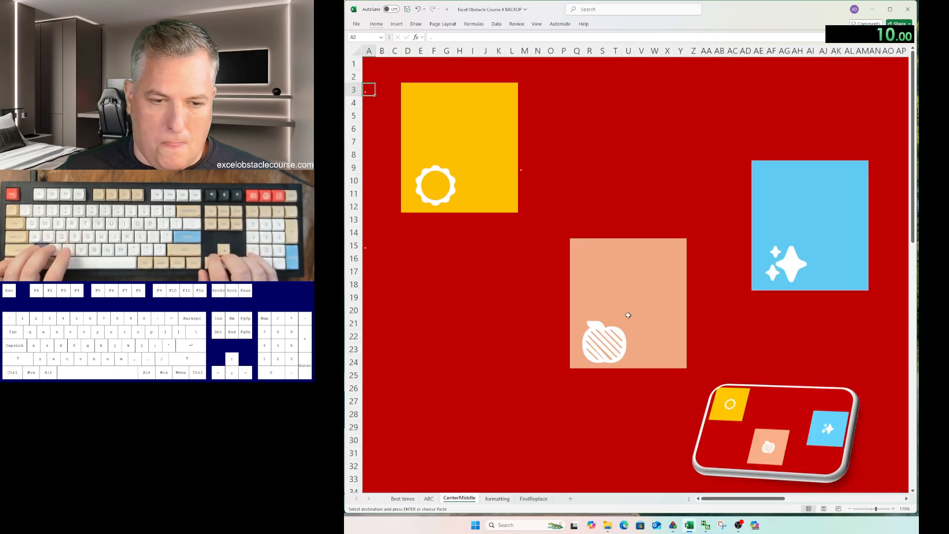
key("ctrl+Right")
key("alt+h")
key("a")
key("m")
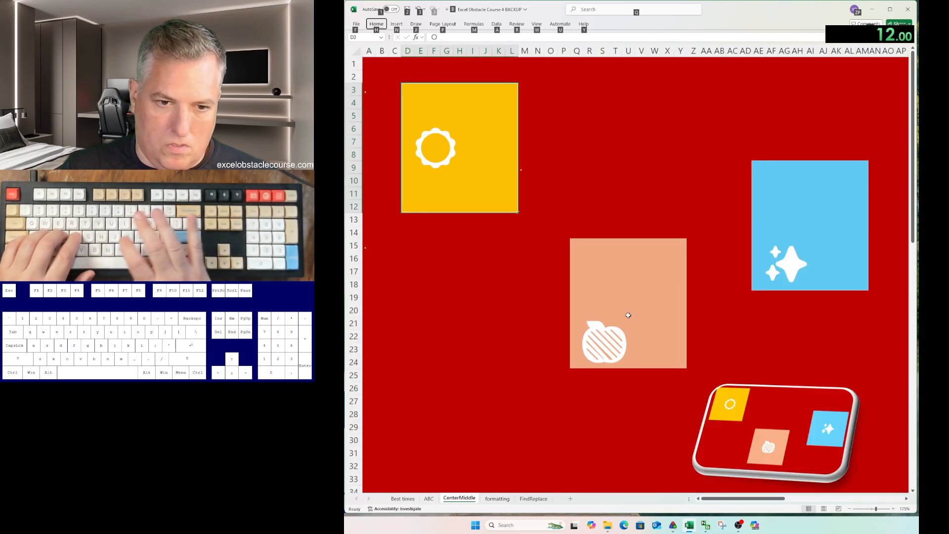
key("alt+h")
key("j")
key("Escape")
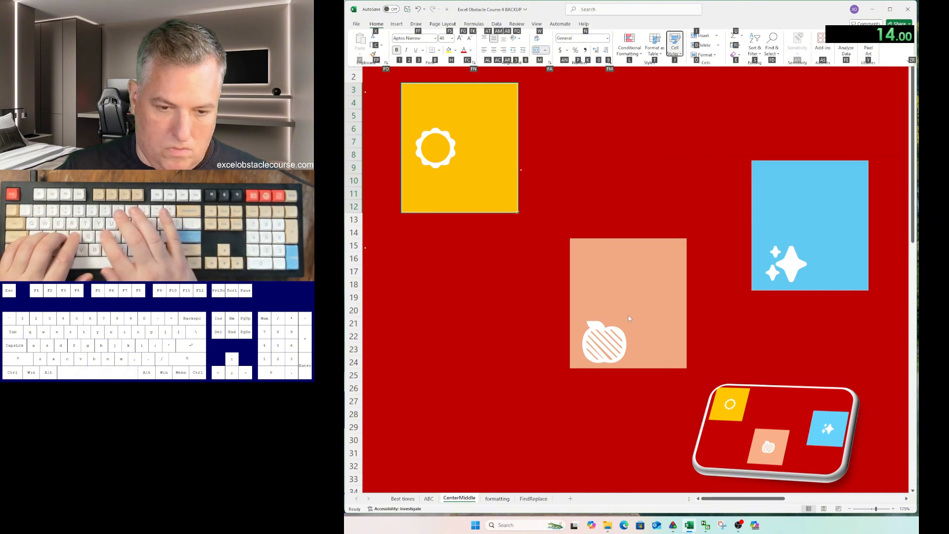
key("h")
key("Escape")
key("Escape")
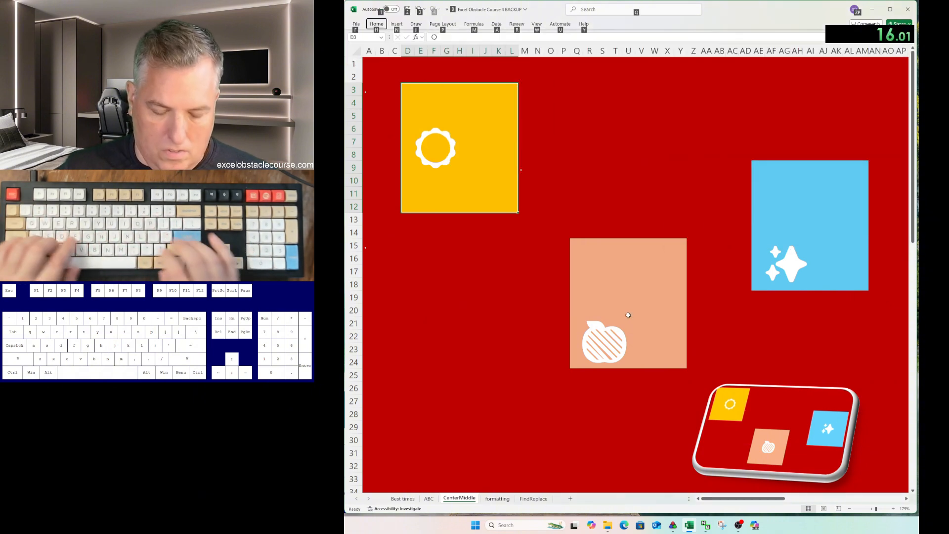
key("alt")
type("ha")
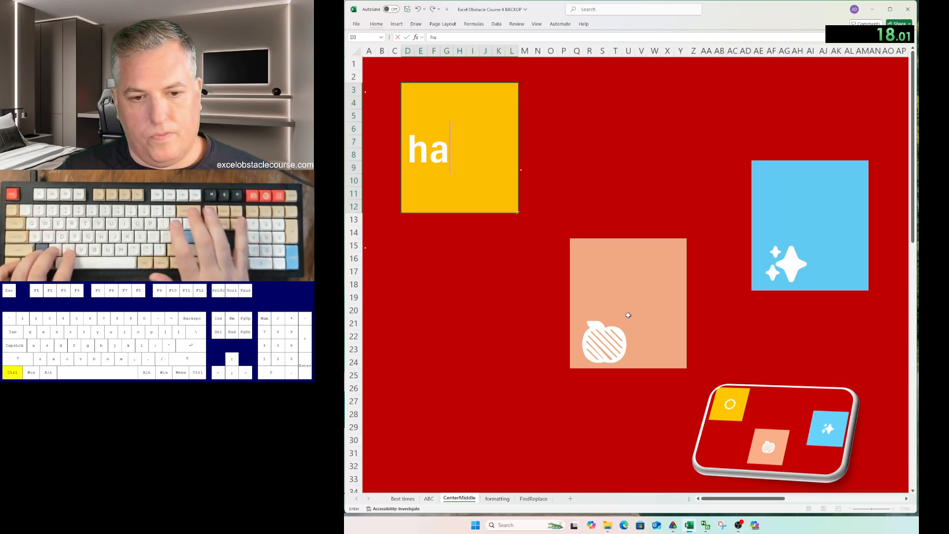
key("ctrl+z")
Center the symbol horizontally in the yellow merged cell at D3.
key("alt")
key("h")
key("a")
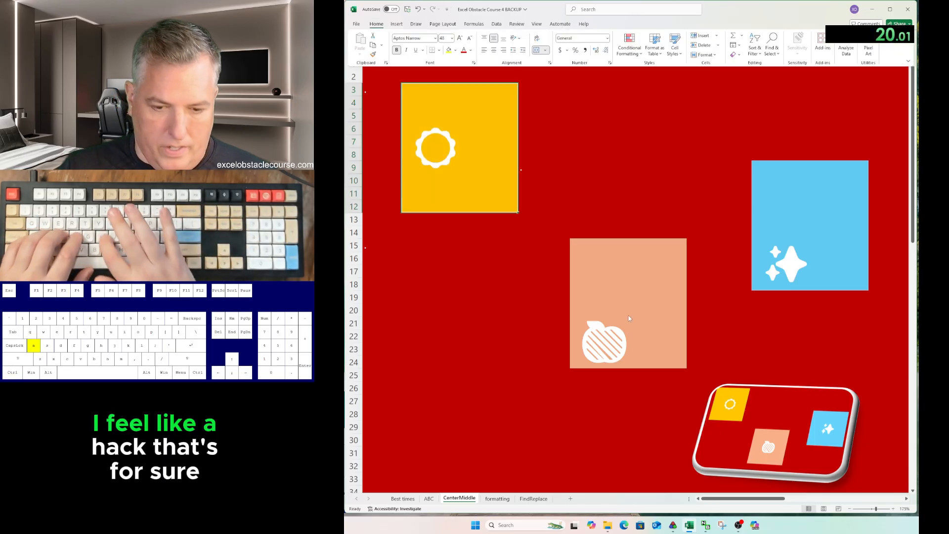
key("c")
Middle-align and center the sparkle symbol in the blue merged cell at AE9.
key("Right")
key("ctrl+Right")
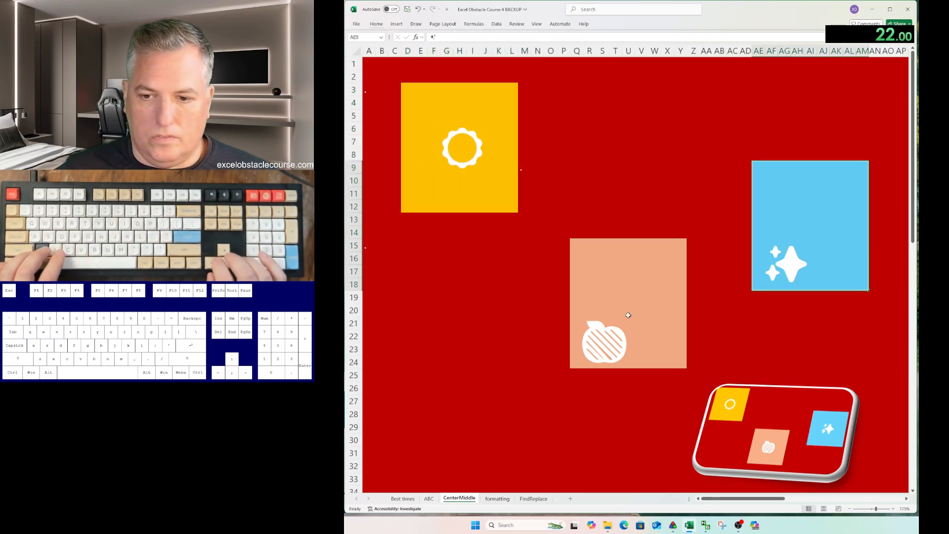
key("alt")
key("h")
key("a")
key("m")
key("alt")
key("h")
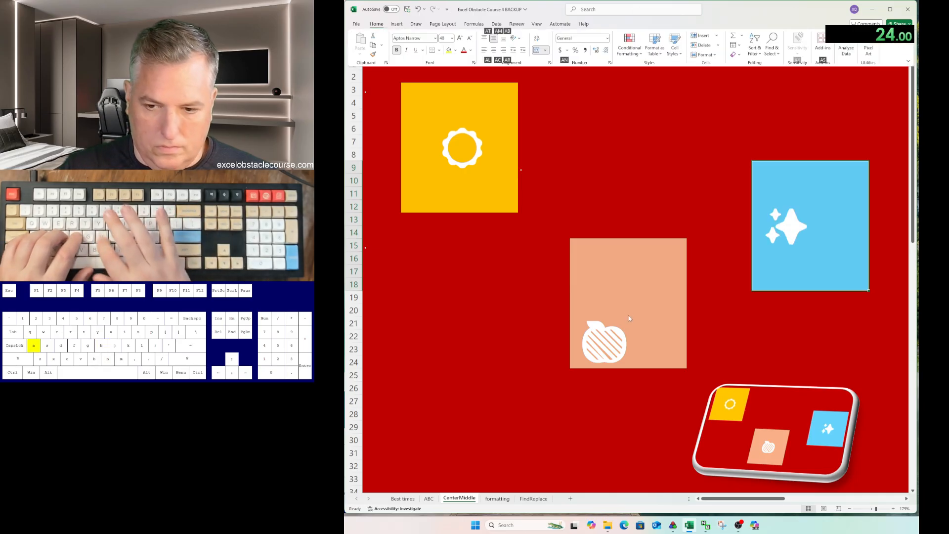
key("a")
key("c")
Middle-align and center the apple symbol in the orange merged cell at Q15.
key("Home")
key("ctrl+Down")
key("ctrl+Right")
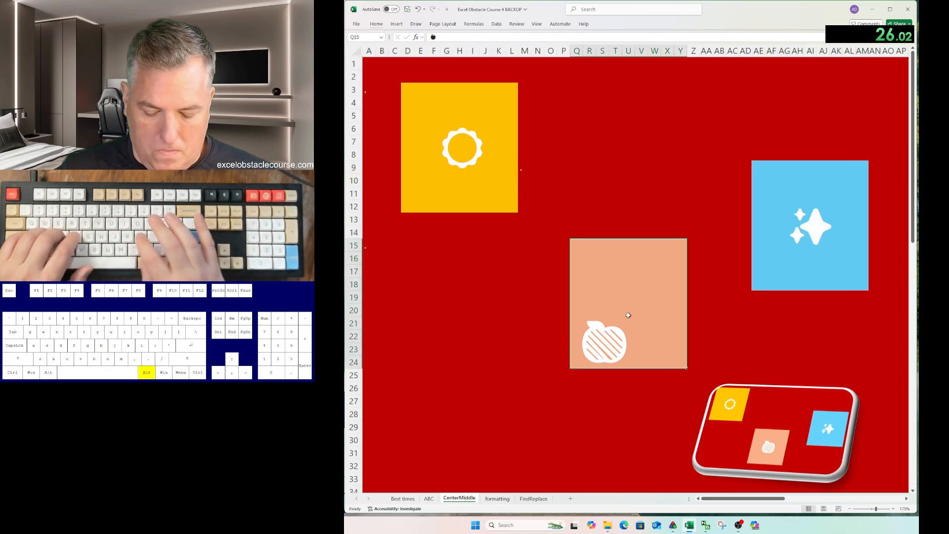
key("alt")
key("h")
key("a")
key("m")
key("alt")
key("h")
key("a")
key("c")
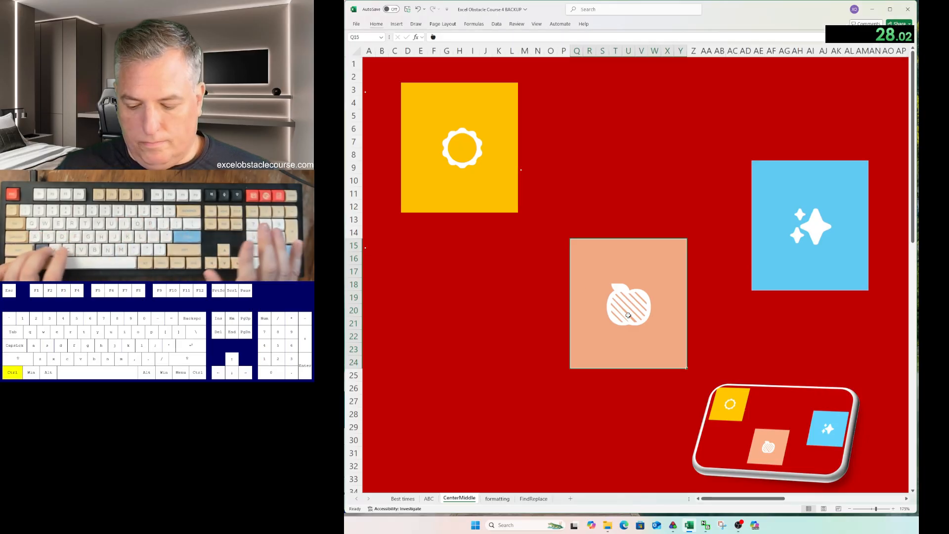
Apply the Heading 1 cell style to the Heading 1 column, B8:B25, on the formatting sheet.
key("ctrl+Page_Down")
key("ctrl+shift+Down")
key("alt")
key("h")
key("j")
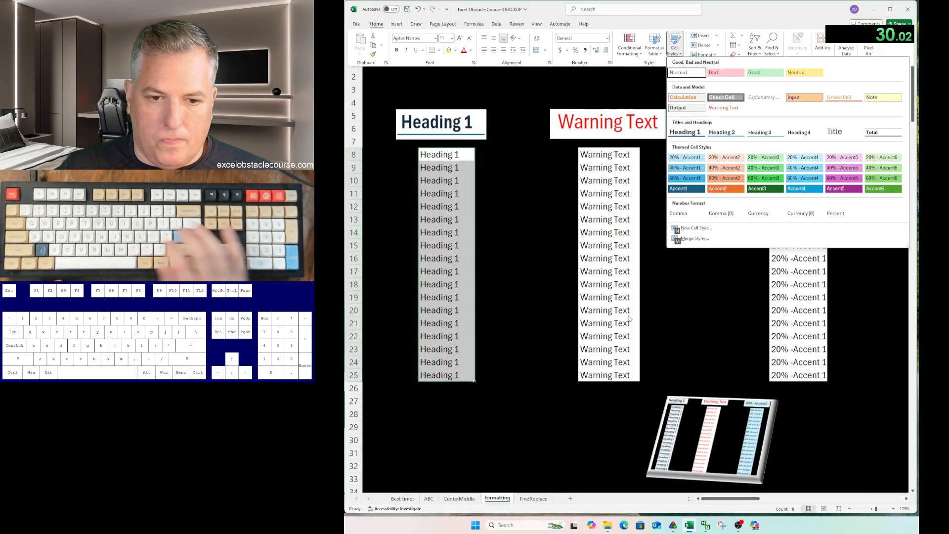
key("Down")
key("Down")
key("Down")
key("Return")
Apply the Warning Text cell style to the Warning Text column, K8:K25.
key("Right")
key("Right")
key("ctrl+shift+Down")
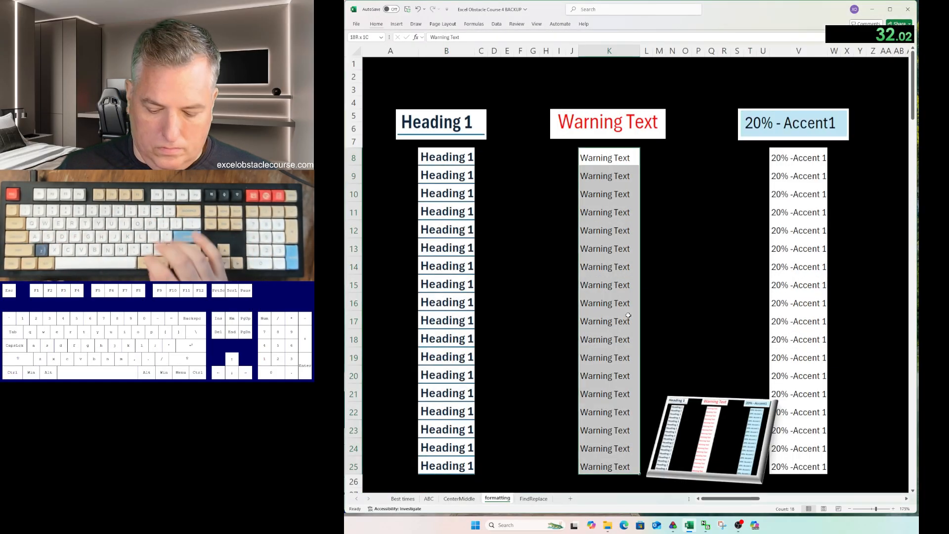
key("alt")
key("h")
key("j")
key("Down")
key("Down")
key("Right")
key("Return")
Apply the 20% - Accent1 cell style to the 20% - Accent 1 column starting at V8.
key("ctrl+Right")
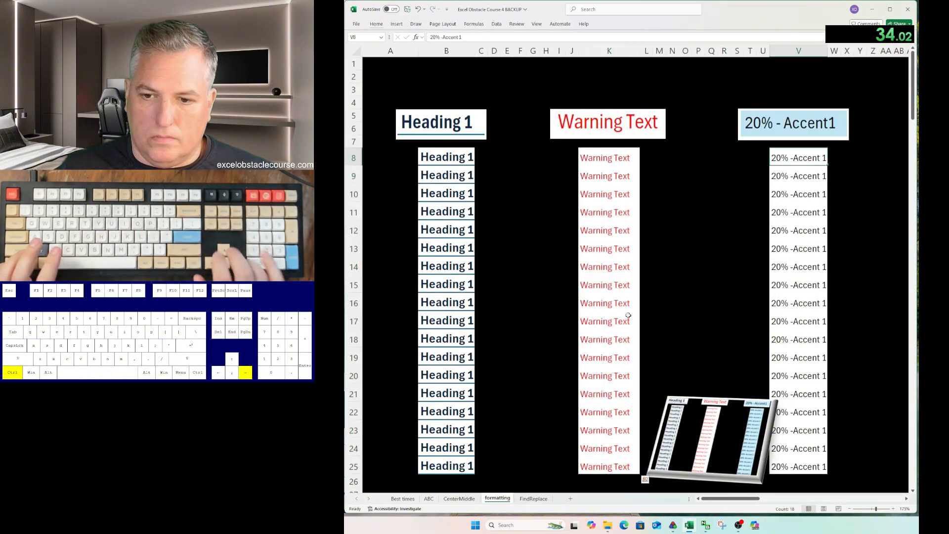
key("ctrl+shift+Down")
key("alt")
key("h")
key("j")
key("Down")
key("Down")
key("Down")
key("Down")
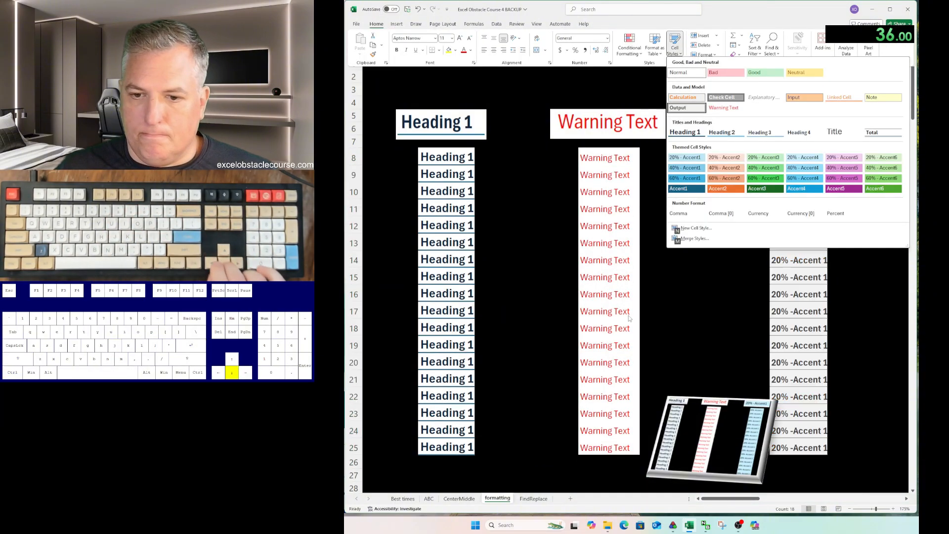
key("Return")
Replace every "Customer" with "Client" in the whole data table on the FindReplace sheet, headers included.
key("ctrl+Page_Down")
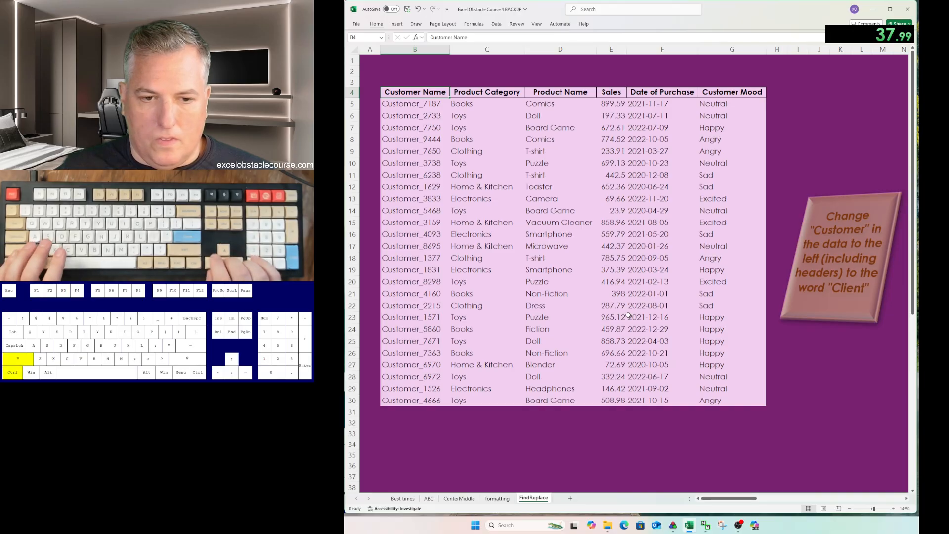
key("ctrl+shift+Down")
key("ctrl+shift+Right")
key("ctrl+h")
type("C")
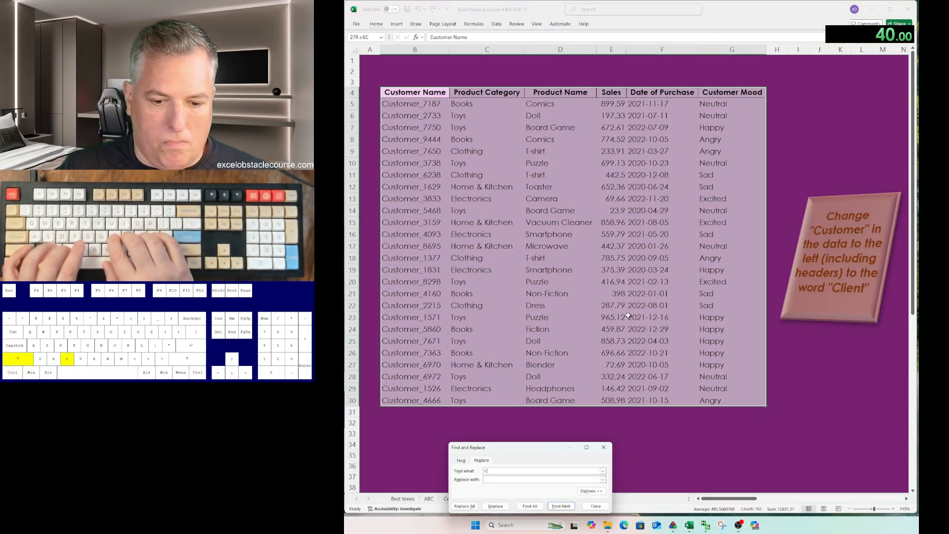
type("ustomer")
key("Tab")
type("Client")
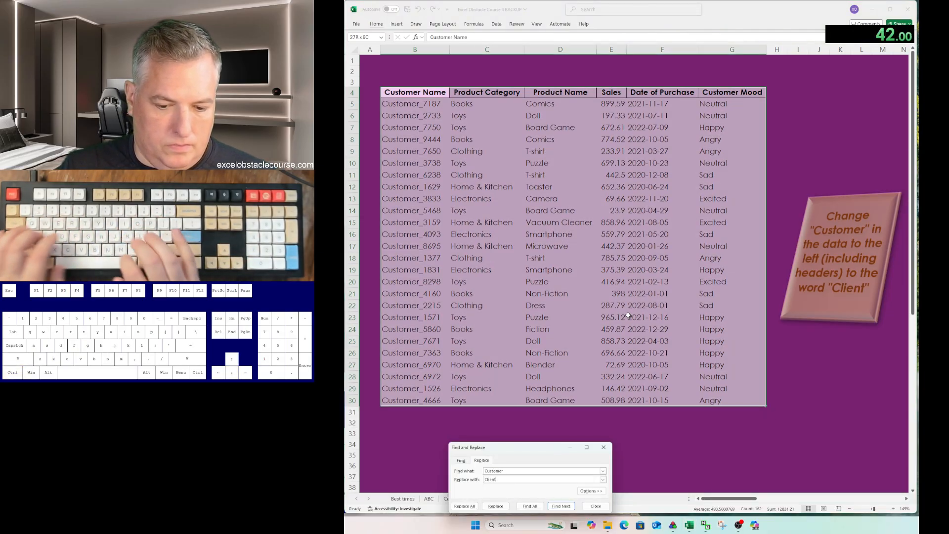
key("alt+a")
key("Return")
key("Escape")
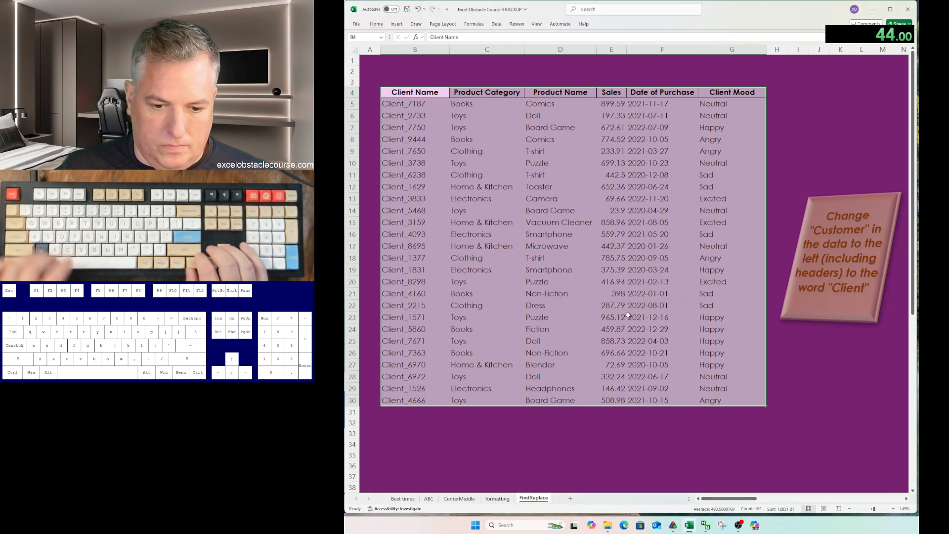
Undo this try's replacement, cell styles, alignments and pasted blocks back to the untouched ABC sheet, and clear the copy marquee.
key("ctrl+b")
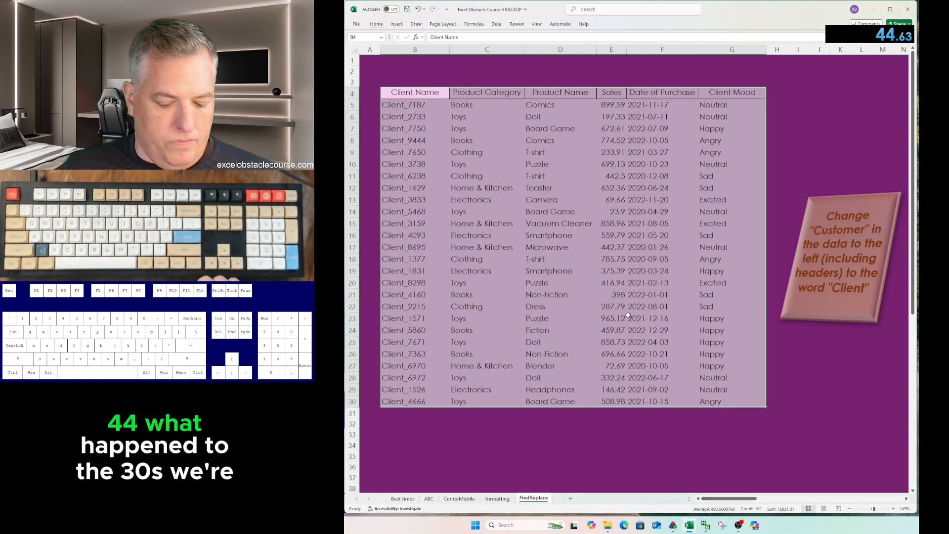
key("ctrl+z")
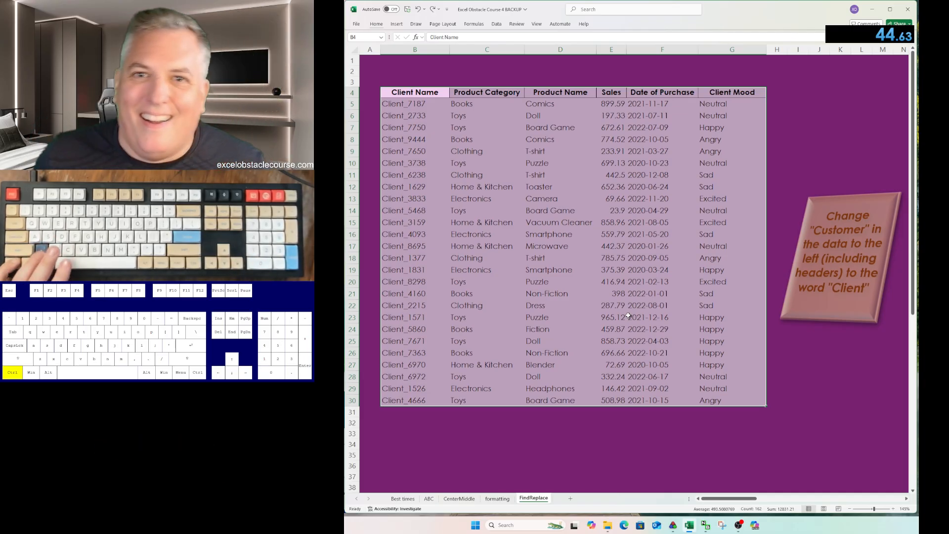
key("ctrl+z")
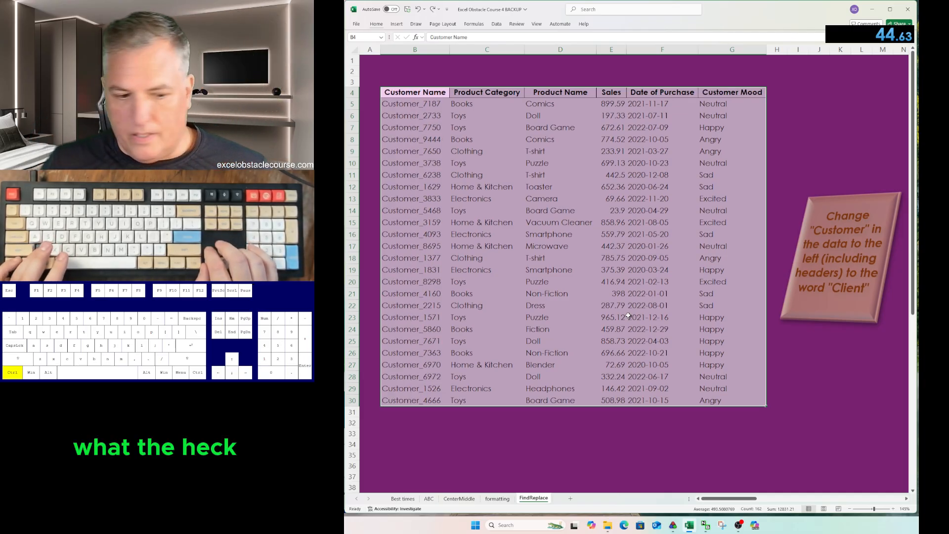
key("ctrl+Page_Up")
key("ctrl+Page_Up")
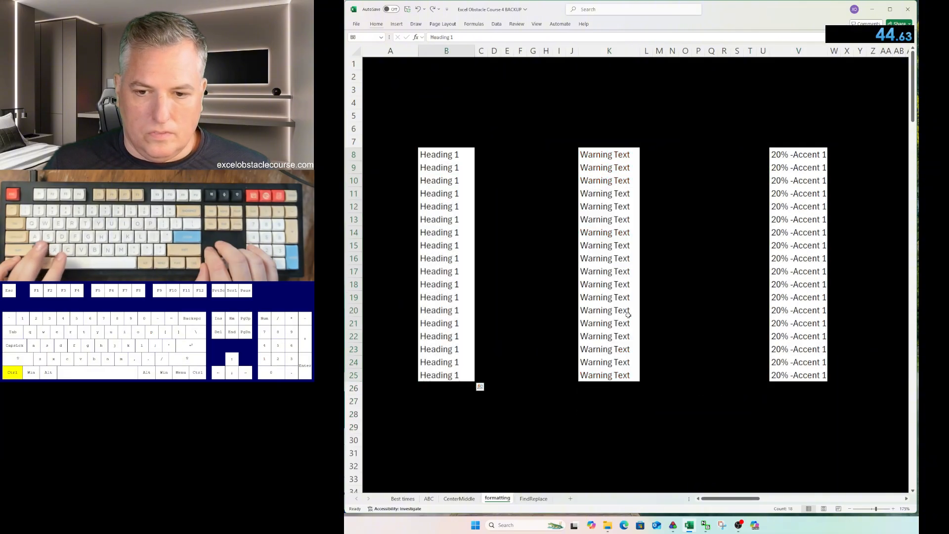
key("ctrl+c")
key("ctrl+Page_Up")
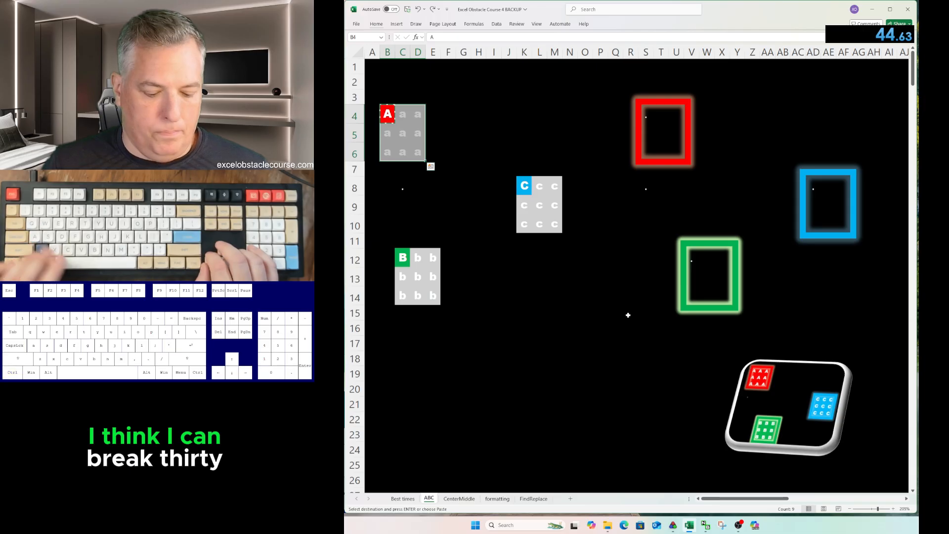
key("Escape")
Clear the leftover selections on the course sheets and the old entries in Find and Replace on the FindReplace sheet.
key("ctrl+Page_Down")
key("ctrl+Page_Down")
key("ctrl+Page_Down")
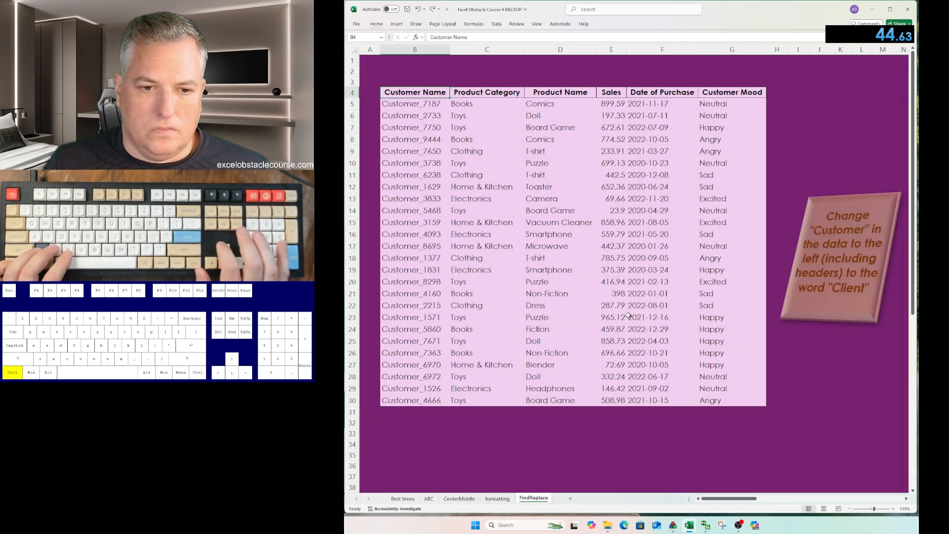
key("ctrl+h")
key("shift+Tab")
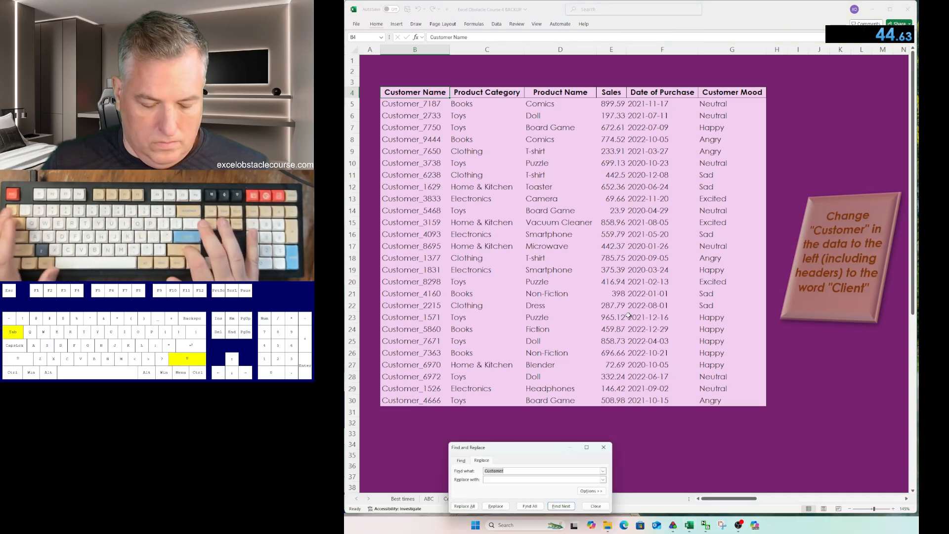
key("Escape")
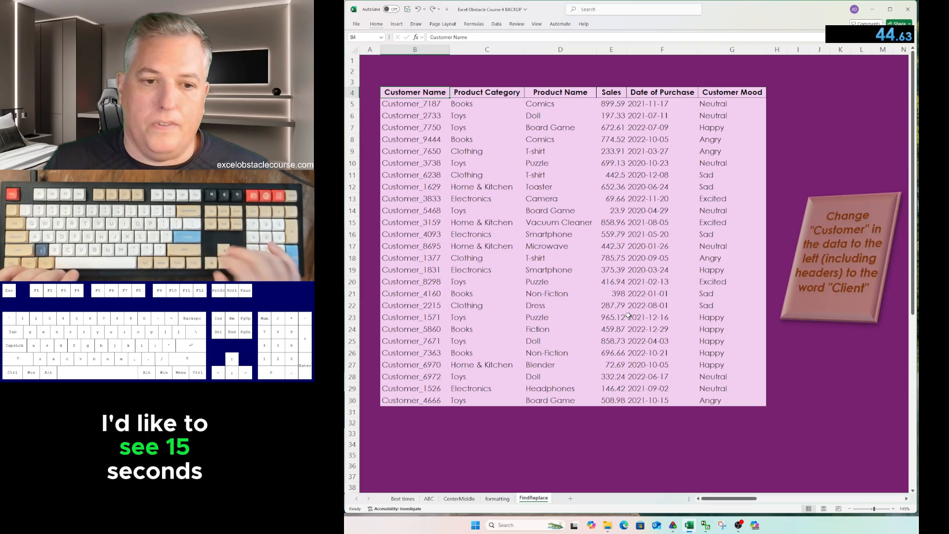
Go back through the course sheets to check their reset state, ending at try 13's time cell on the Best times sheet.
key("ctrl+Page_Up")
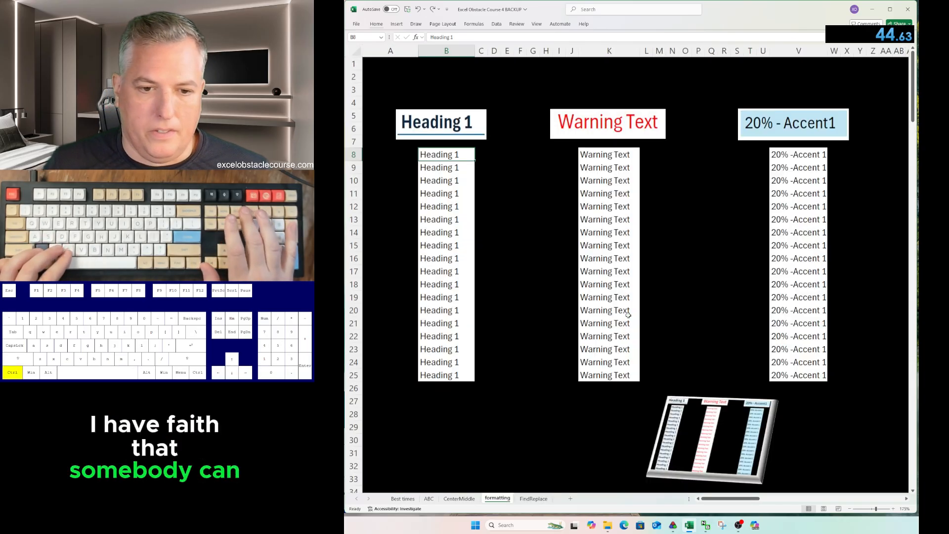
key("ctrl+Page_Up")
key("ctrl+Page_Up")
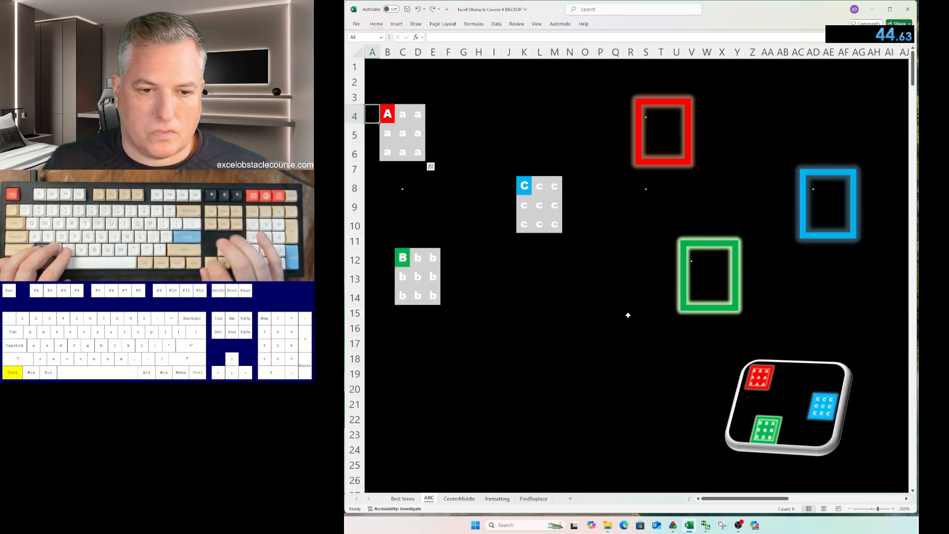
key("ctrl+Page_Up")
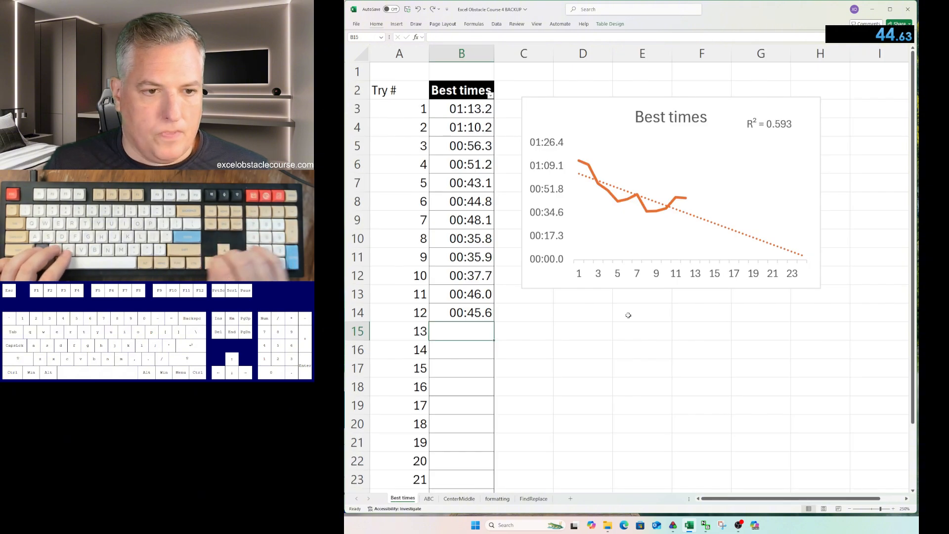
Record 0:44.63 as try 13's time in the Best times table, without a trailing period.
type(":")
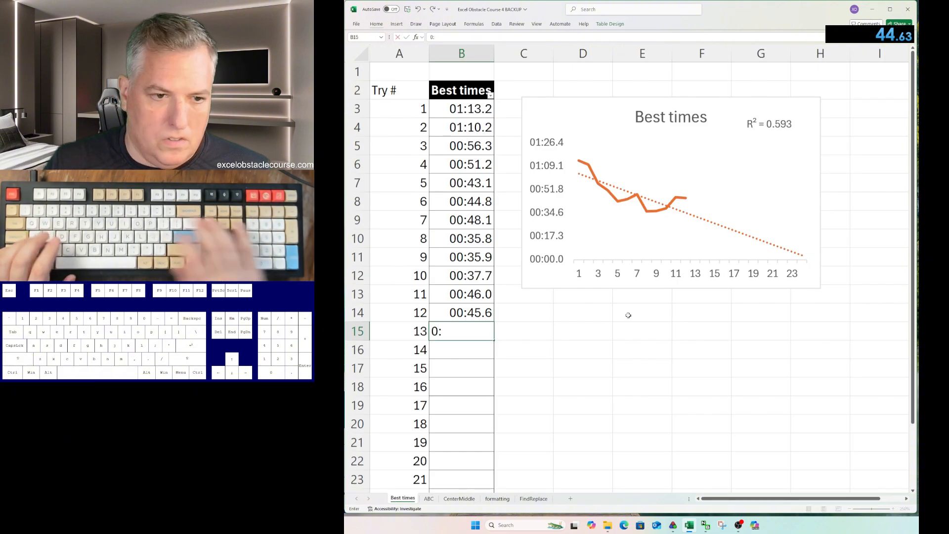
type("44.63.")
key("Return")
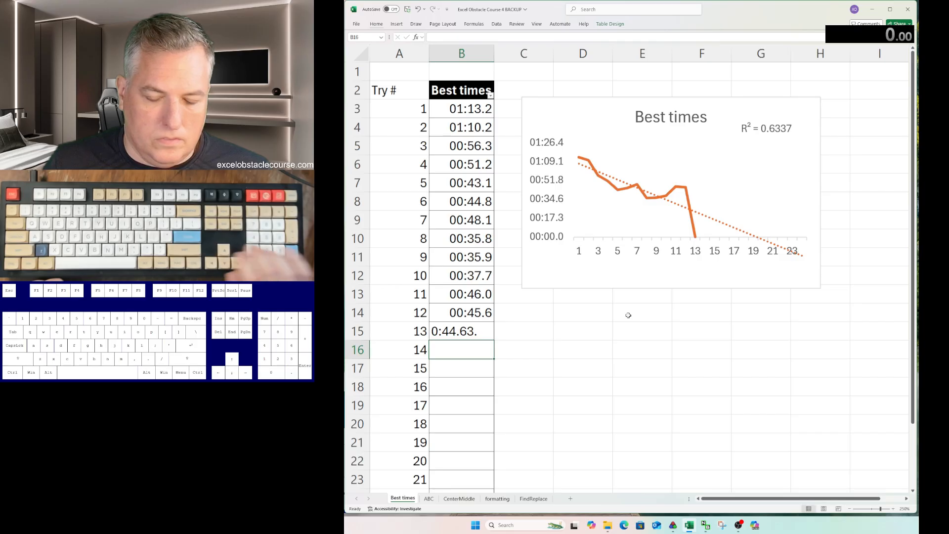
key("Up")
key("F2")
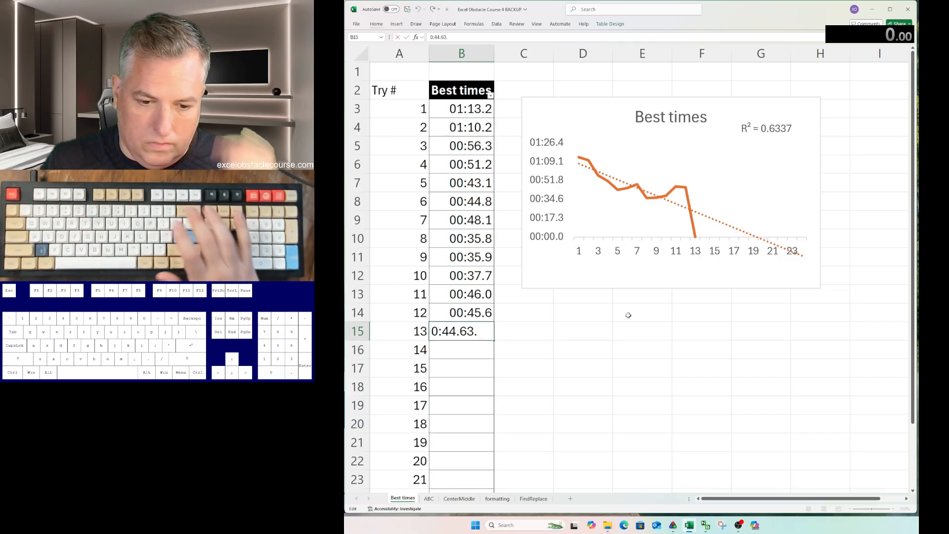
key("BackSpace")
key("Return")
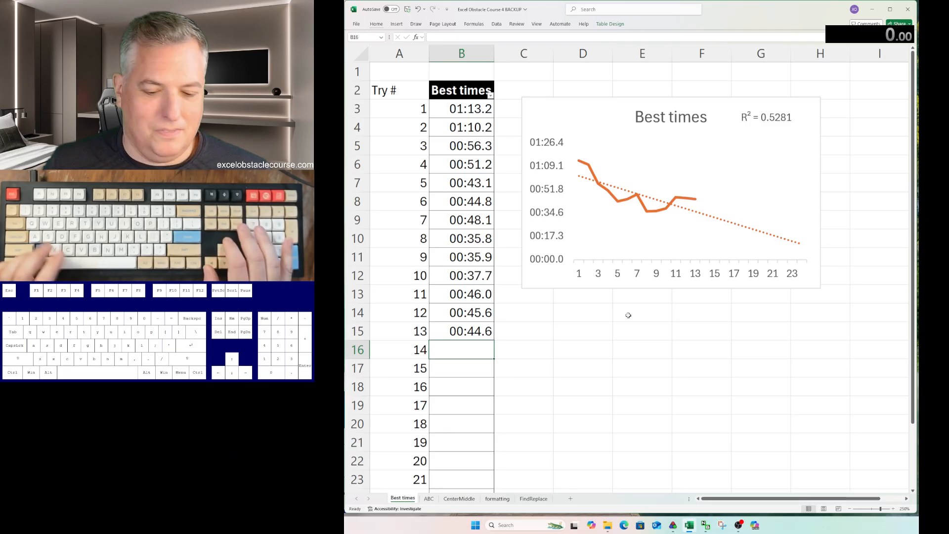
Check the data table and the Find and Replace entries on the FindReplace sheet, and return to the ABC sheet.
key("ctrl+Page_Down")
key("ctrl+Page_Down")
key("ctrl+Page_Down")
key("ctrl+Page_Down")
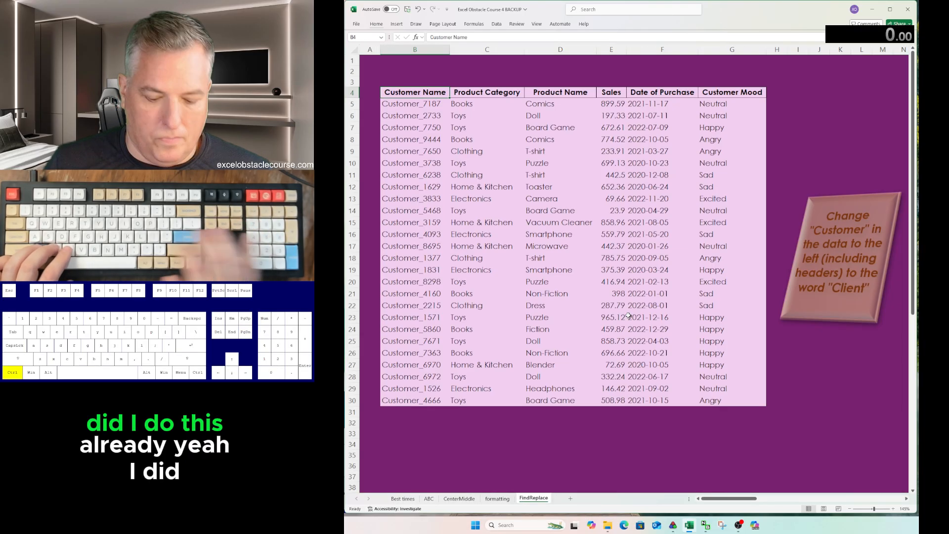
key("ctrl+h")
key("Escape")
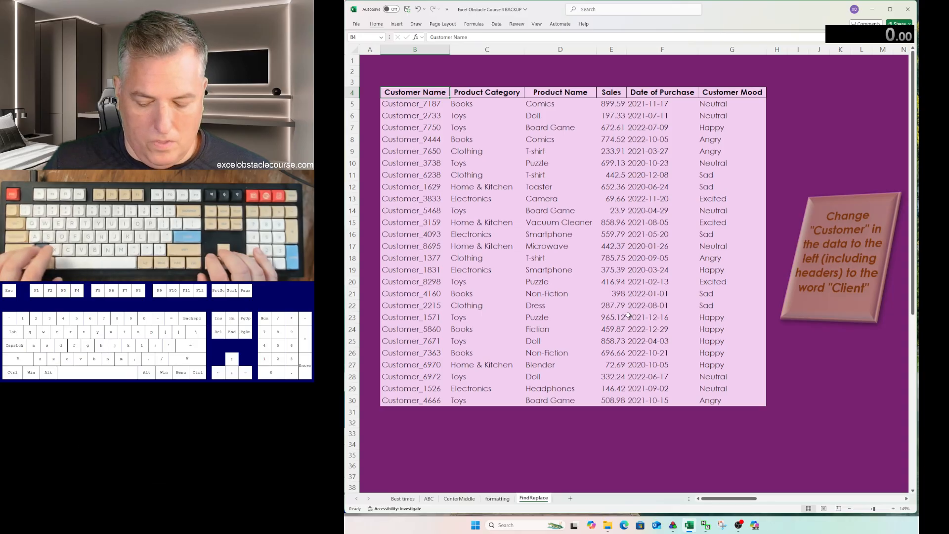
key("ctrl+Page_Up")
key("ctrl+Page_Up")
key("ctrl+Page_Up")
key("ctrl+Page_Up")
key("ctrl+Page_Down")
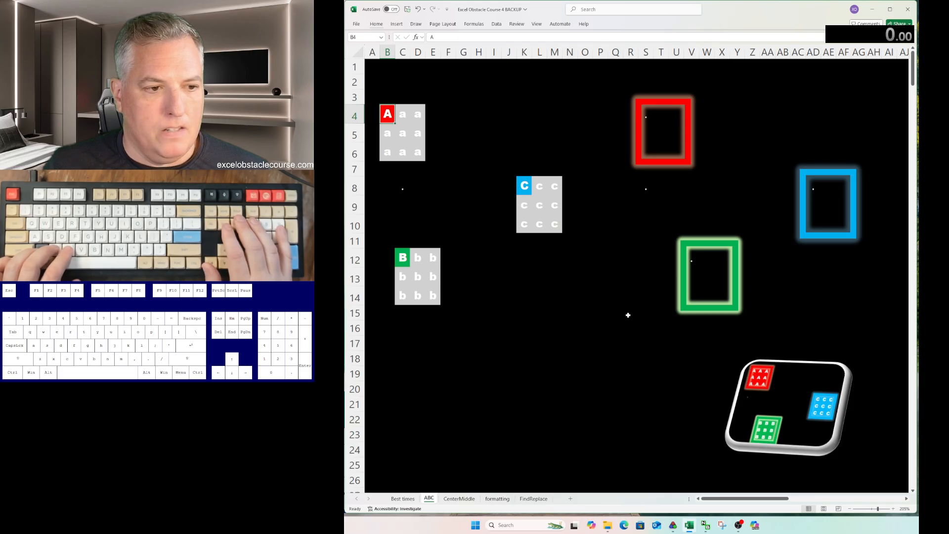
Fill the 3-by-3 a block with the red A cell and copy the block into the red frame.
key("ctrl+c")
key("ctrl+a")
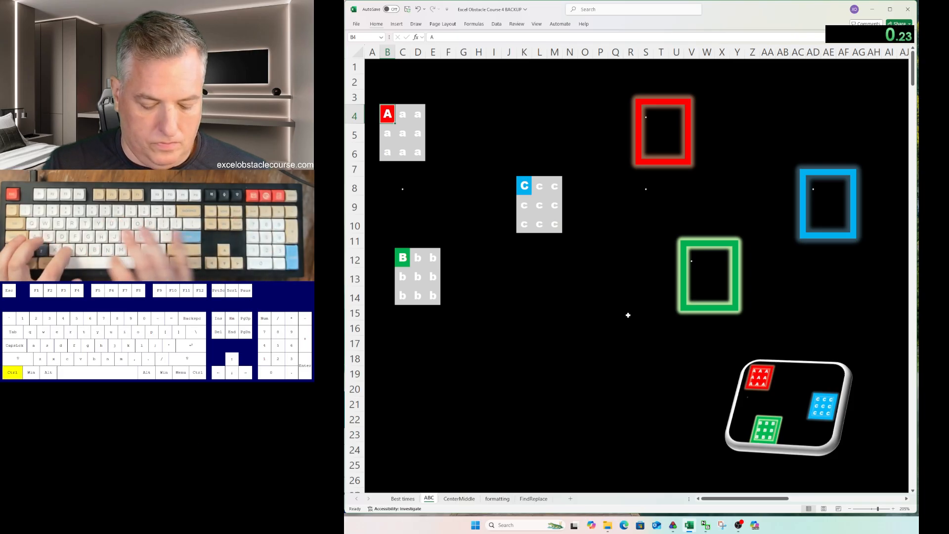
key("ctrl+v")
key("ctrl+c")
key("ctrl+v")
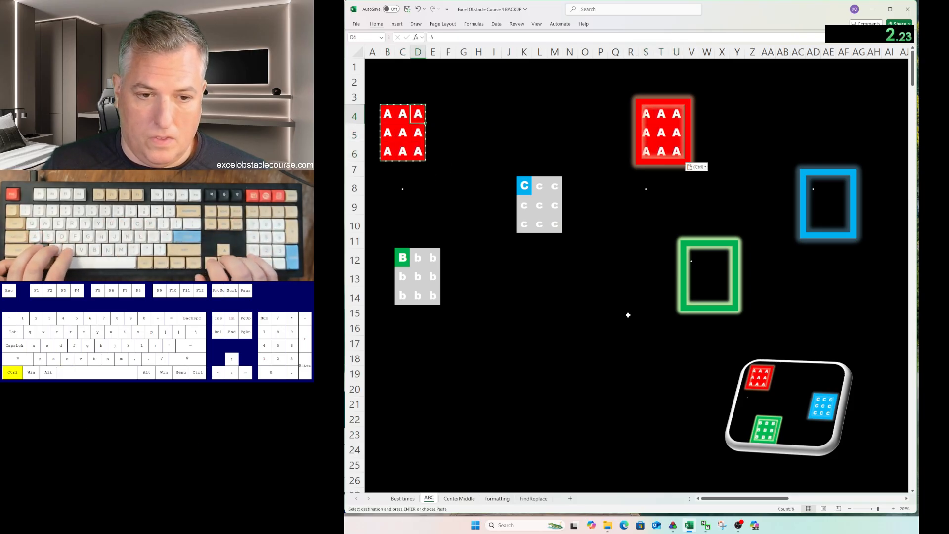
Fill the 3-by-3 c block with the blue C cell and copy the block into the blue frame.
key("ctrl+Down")
key("ctrl+Down")
key("ctrl+Left")
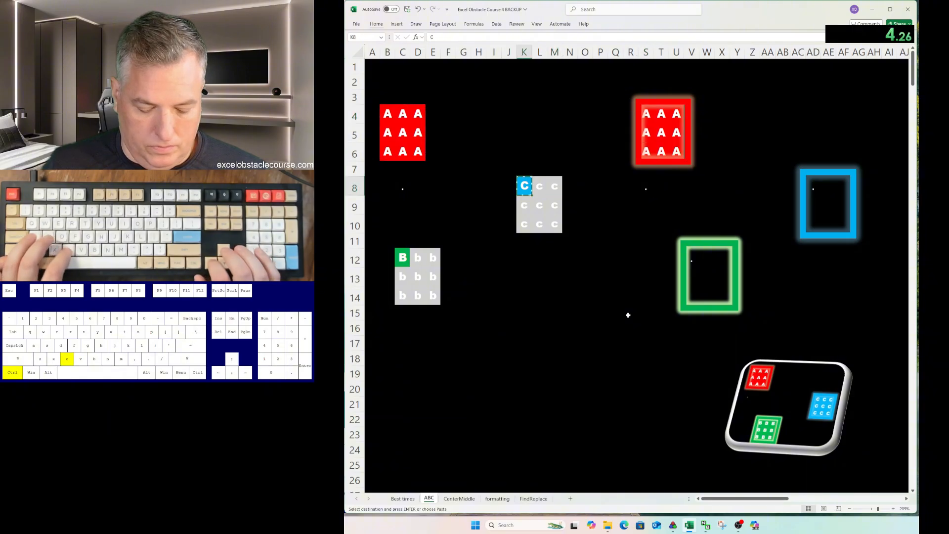
key("ctrl+a")
key("ctrl+v")
key("ctrl+c")
key("ctrl+Right")
key("ctrl+Right")
key("ctrl+Right")
key("ctrl+v")
Fill the 3-by-3 b block with the green B cell and copy the block into the green frame.
key("ctrl+Left")
key("ctrl+Left")
key("ctrl+Left")
key("ctrl+Left")
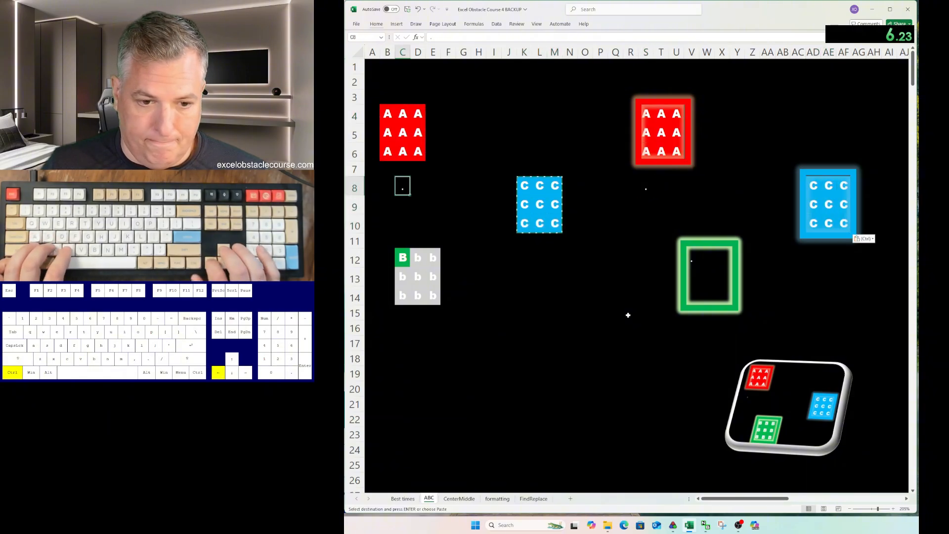
key("ctrl+Down")
key("ctrl+c")
key("ctrl+a")
key("ctrl+v")
key("ctrl+Right")
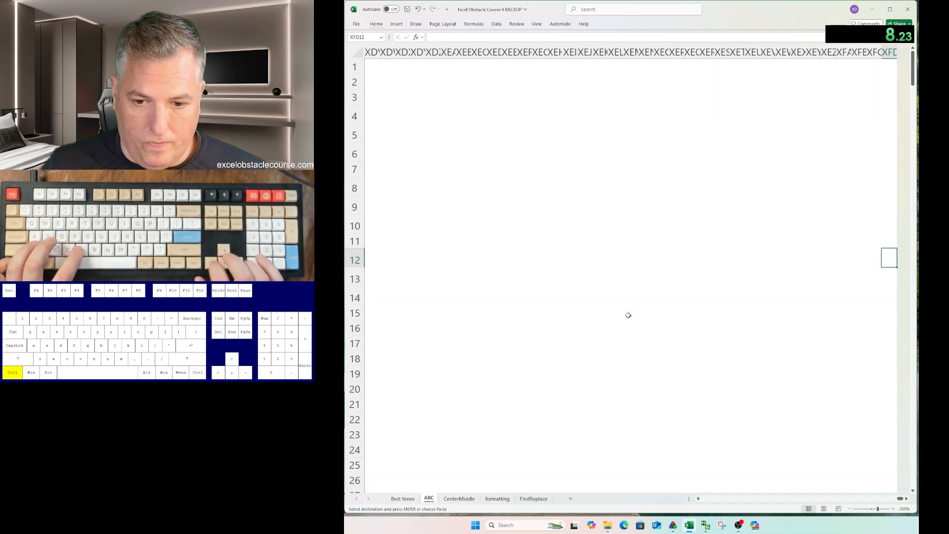
key("ctrl+Left")
Align the sun symbol to the middle and center of the yellow merged cell on the CenterMiddle sheet.
key("ctrl+Page_Down")
key("alt+j")
key("d")
key("a")
key("a")
key("m")
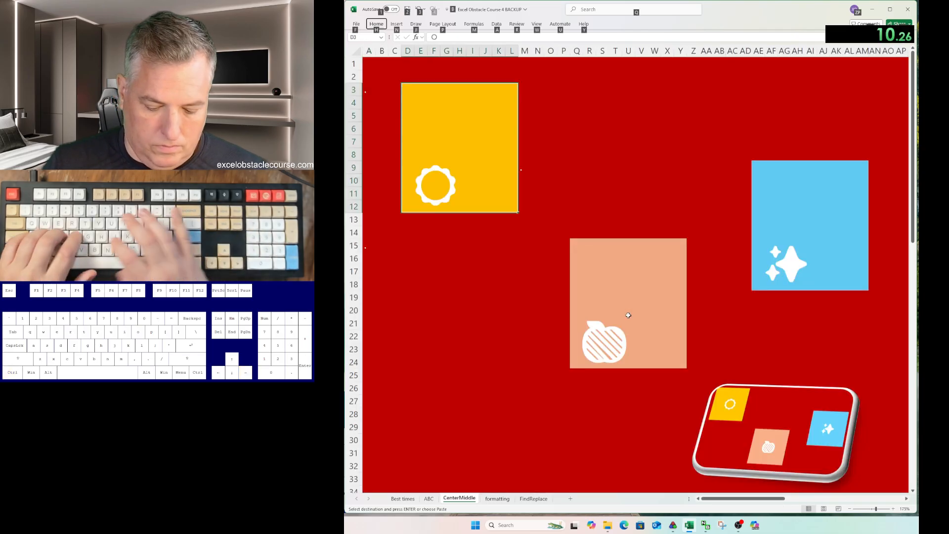
key("alt+j")
key("d")
key("a")
key("a")
key("c")
Align the sparkles symbol to the middle and center of the blue merged cell.
key("Tab")
key("Tab")
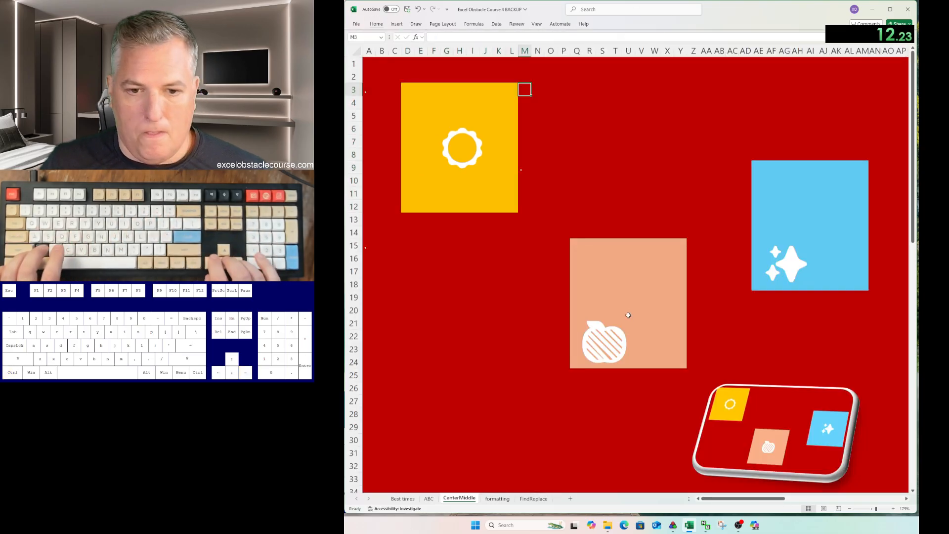
key("alt")
key("j")
key("d")
key("a")
key("a")
key("m")
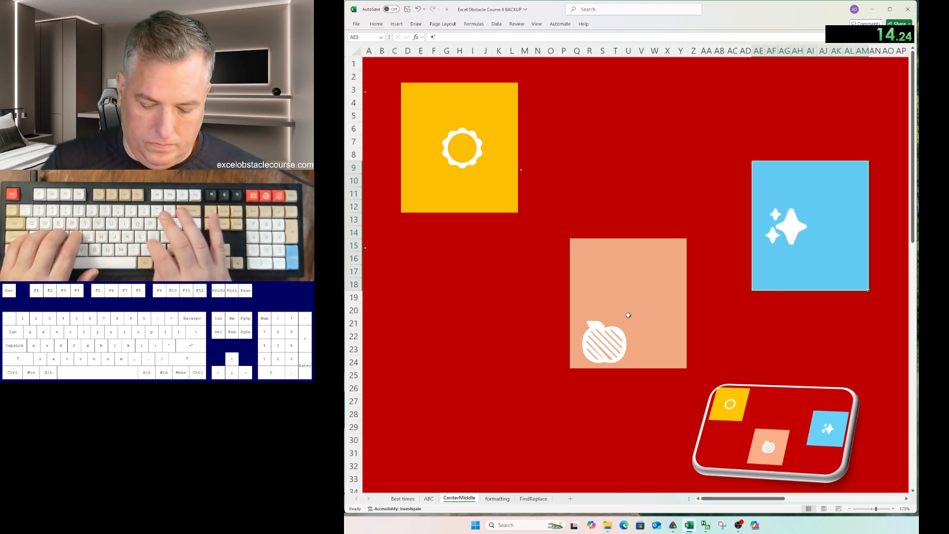
key("c")
Align the striped fruit symbol to the middle and center of the orange merged cell.
key("Tab")
key("Tab")
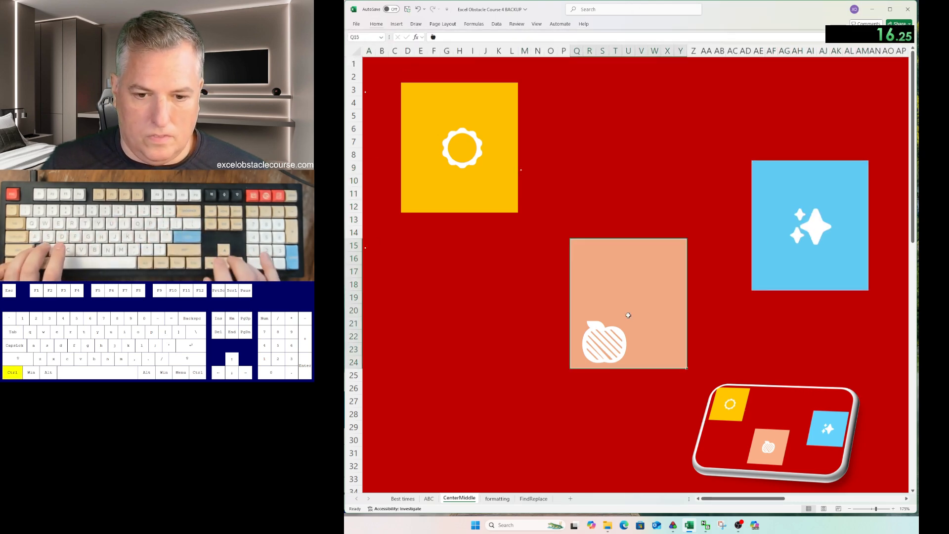
key("alt")
key("j")
key("d")
key("a")
key("a")
key("m")
key("alt")
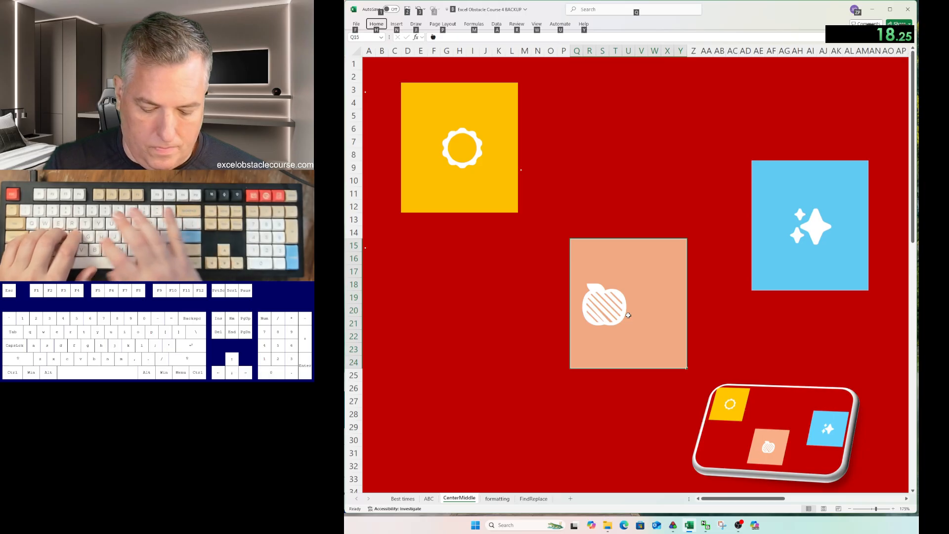
key("j")
key("d")
key("a")
key("a")
key("c")
Apply the Heading 1 cell style to the Heading 1 list in B8:B25 on the formatting sheet.
key("ctrl+Page_Down")
key("ctrl+shift+Down")
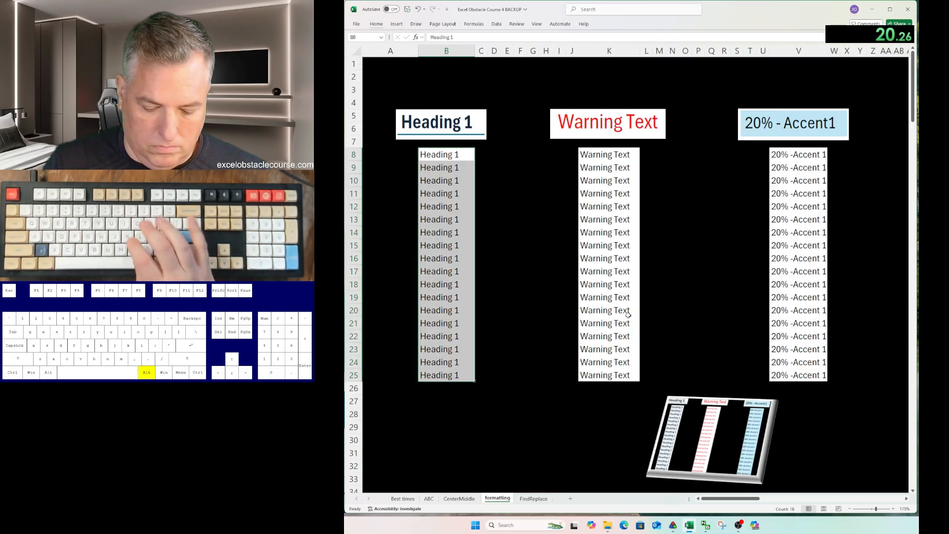
key("alt")
key("h")
key("j")
key("Down")
key("Down")
key("Return")
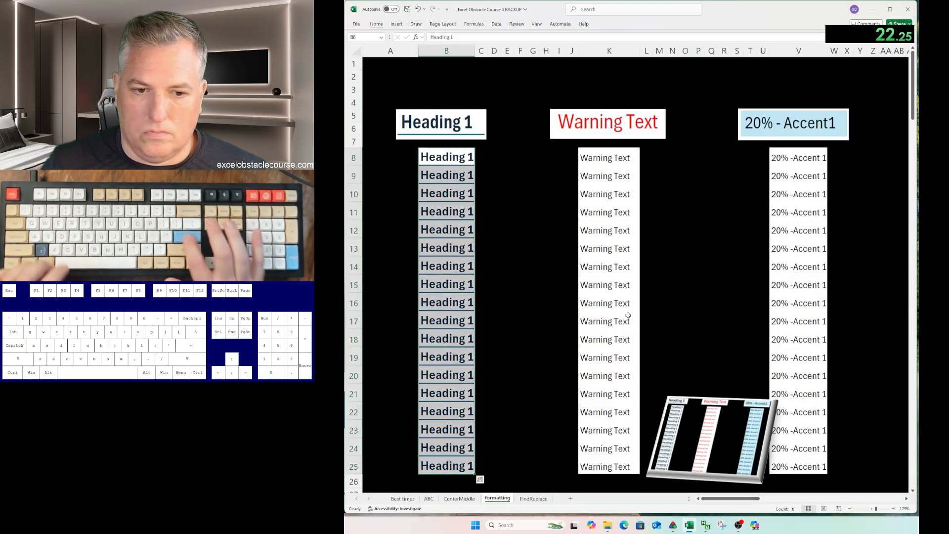
Apply the Warning Text cell style to the Warning Text list in K8:K25.
key("ctrl+Right")
key("ctrl+shift+Down")
key("alt+h")
key("j")
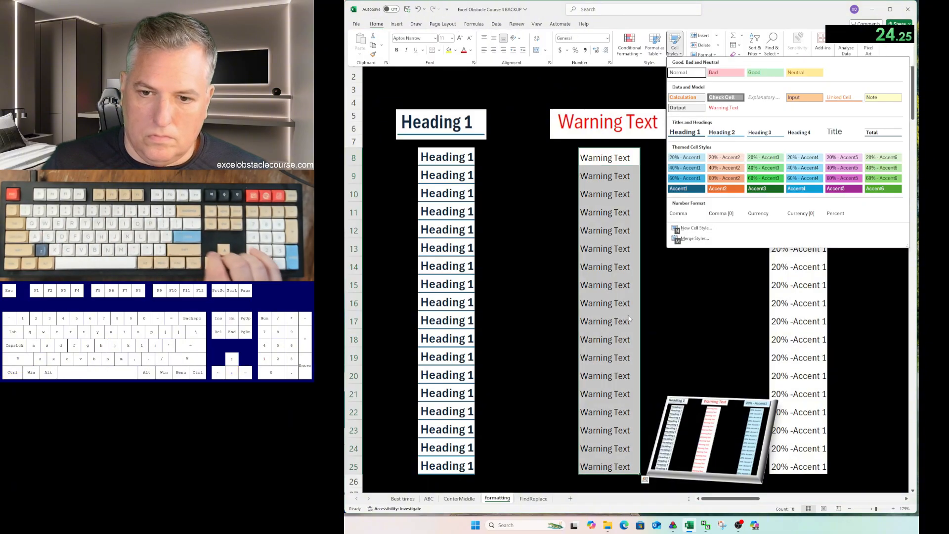
key("Return")
Apply the 20% - Accent1 cell style to the list in V8:V25.
key("ctrl+Right")
key("ctrl+shift+Down")
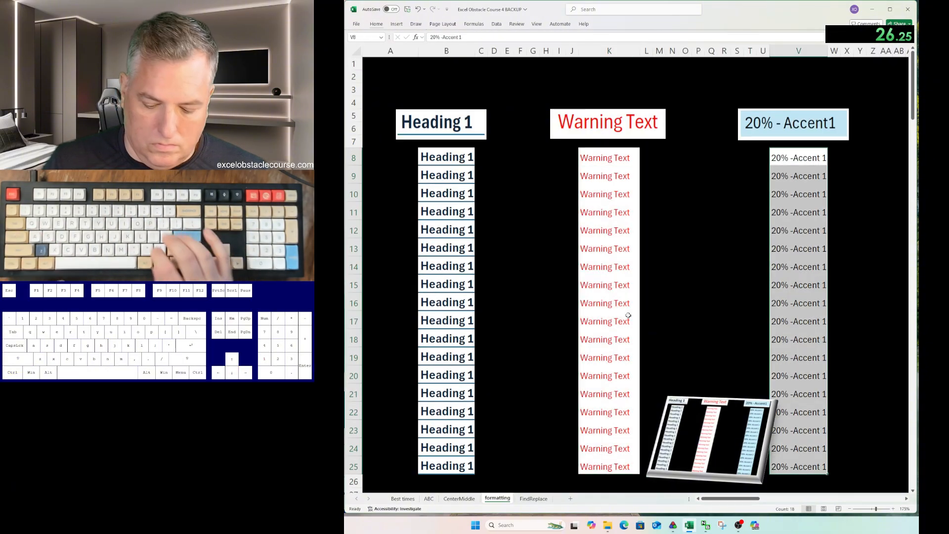
key("alt+h")
key("j")
key("Down")
key("Down")
key("Down")
key("Return")
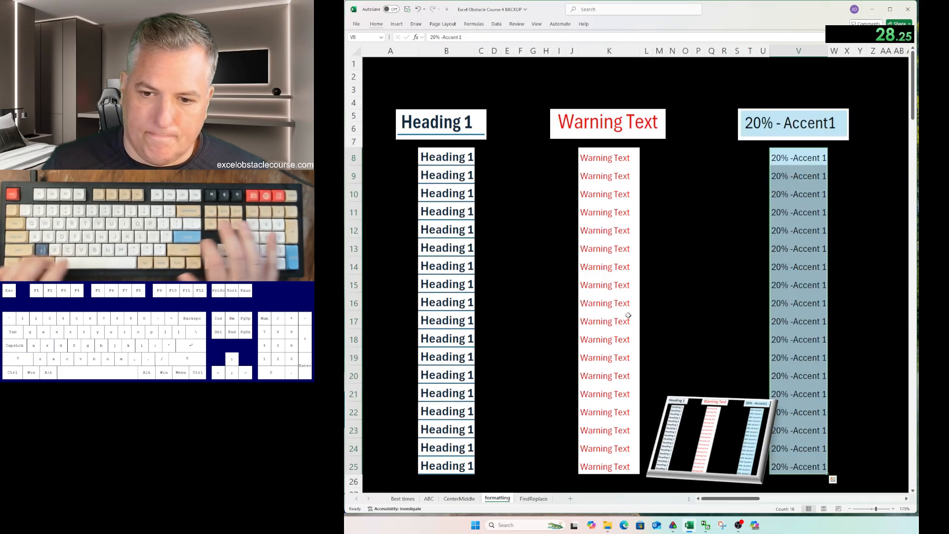
Replace every "Customer" with "Client" in the whole data table on the FindReplace sheet, headers included.
key("ctrl+Page_Down")
key("ctrl+a")
key("ctrl+h")
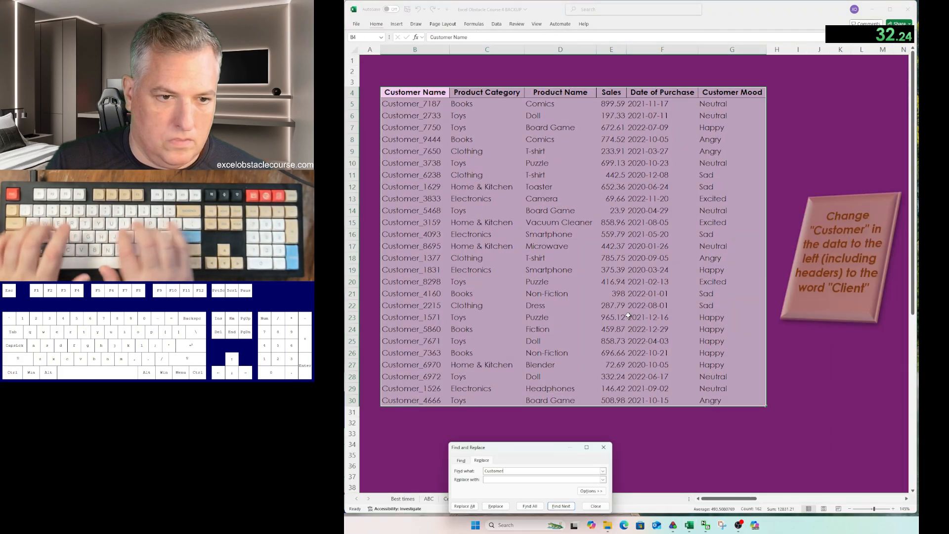
key("alt+a")
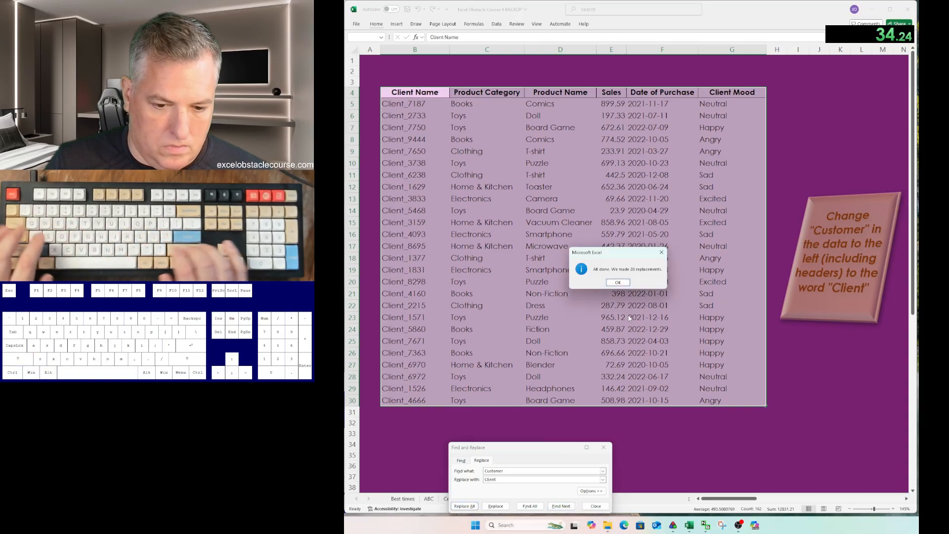
key("Return")
key("Escape")
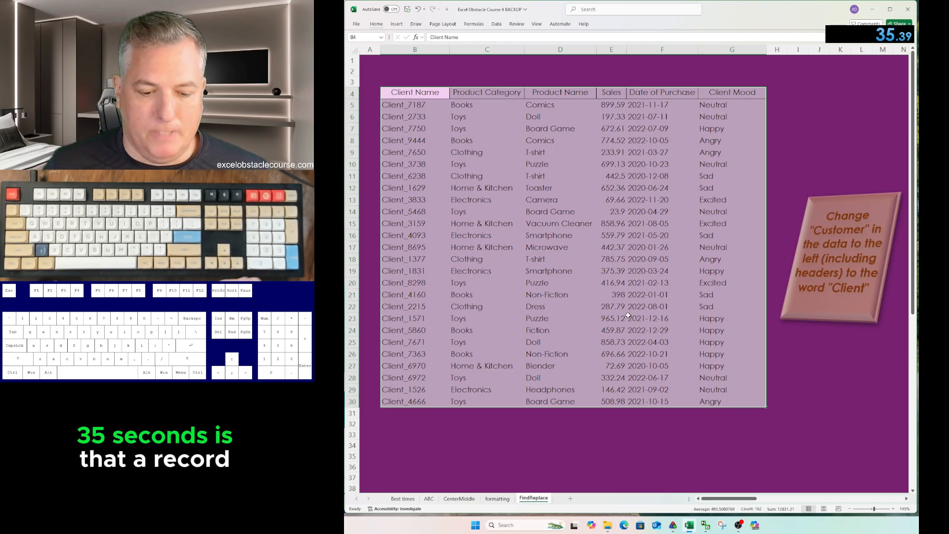
Undo this try's replacement, cell styles, alignments and pasted blocks, back to try 13's time entry on the Best times sheet.
key("ctrl+z")
key("ctrl+z")
key("ctrl+z")
key("ctrl+z")
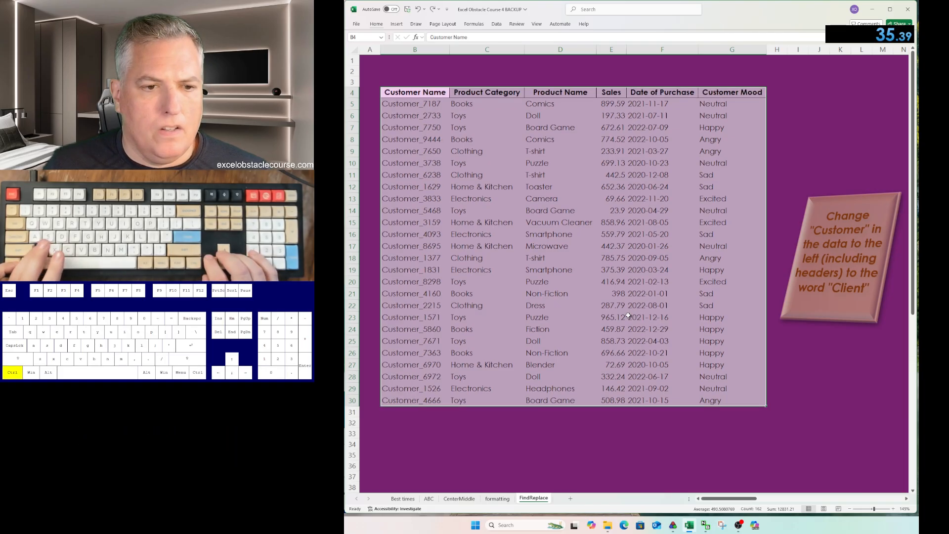
key("ctrl+z")
key("ctrl+z")
key("ctrl+z")
key("ctrl+z")
key("ctrl+z")
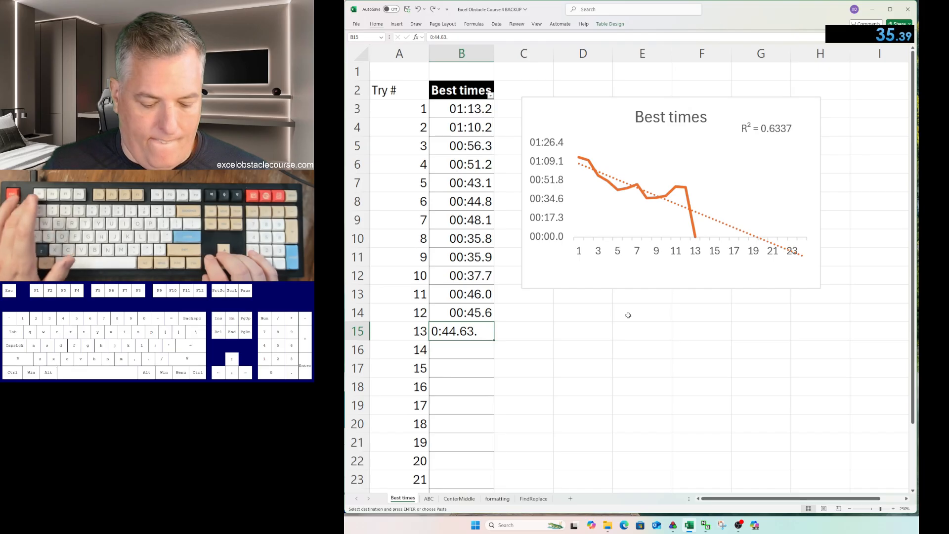
Correct try 13's time to 0:44.63 and record 0:35.39 as try 14's time in the Best times table.
key("F2")
key("BackSpace")
key("Return")
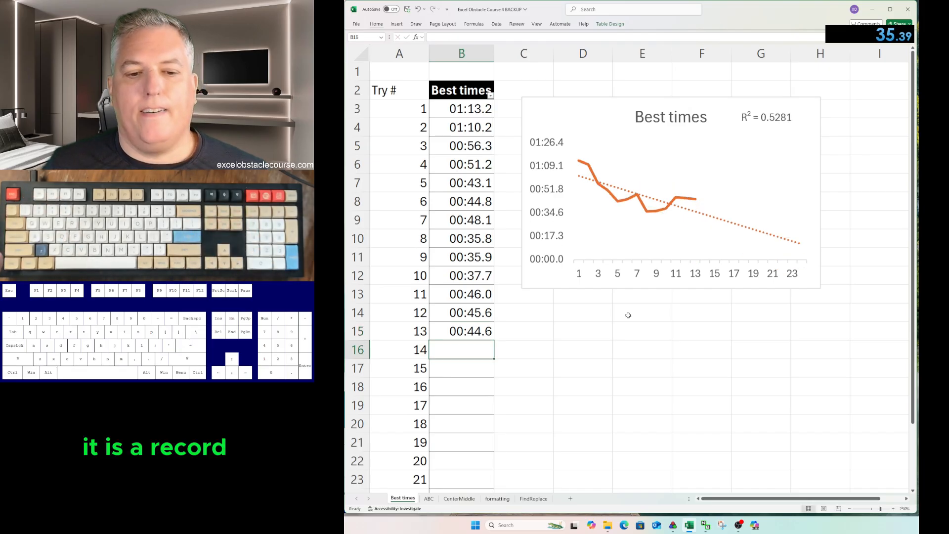
type("0:")
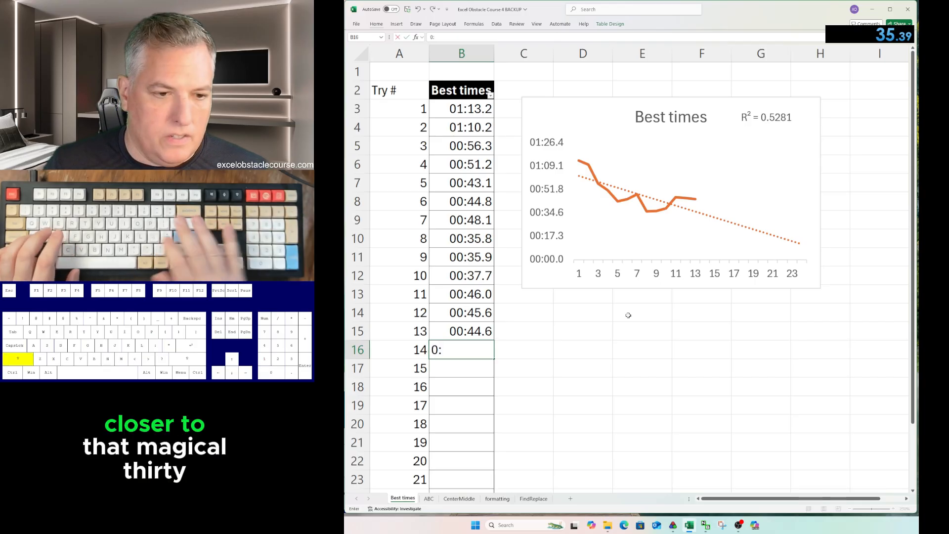
type("35.39")
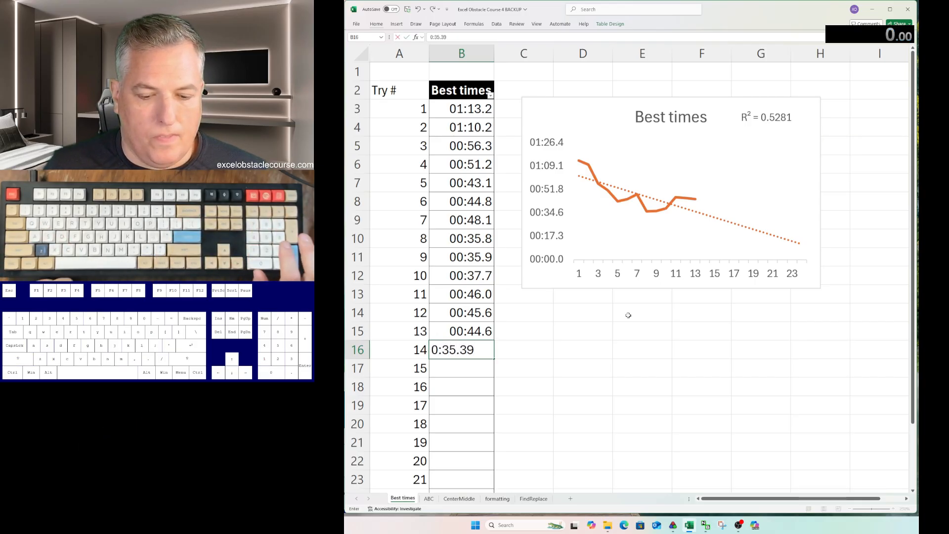
key("Return")
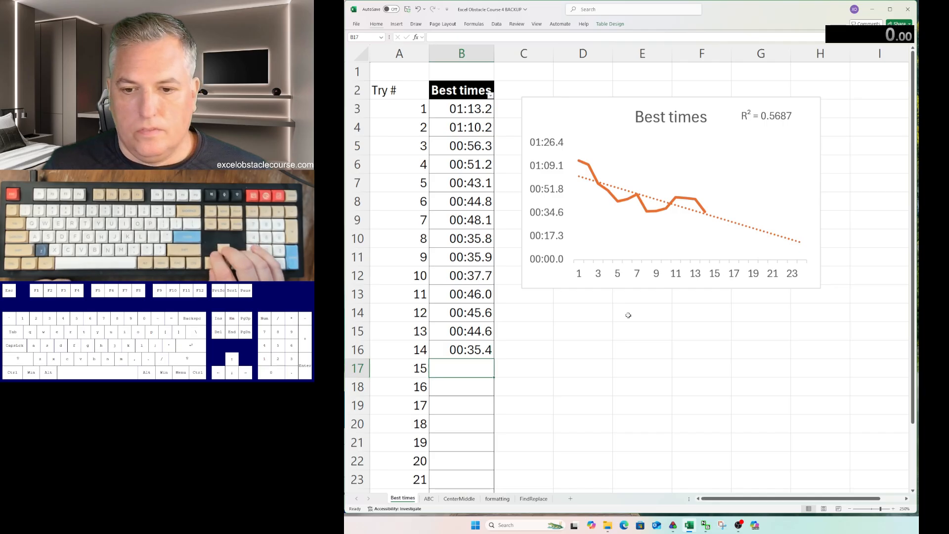
Return the ABC sheet's view to its first column and select the Customer Name header in B4 on the FindReplace sheet.
key("ctrl+Page_Down")
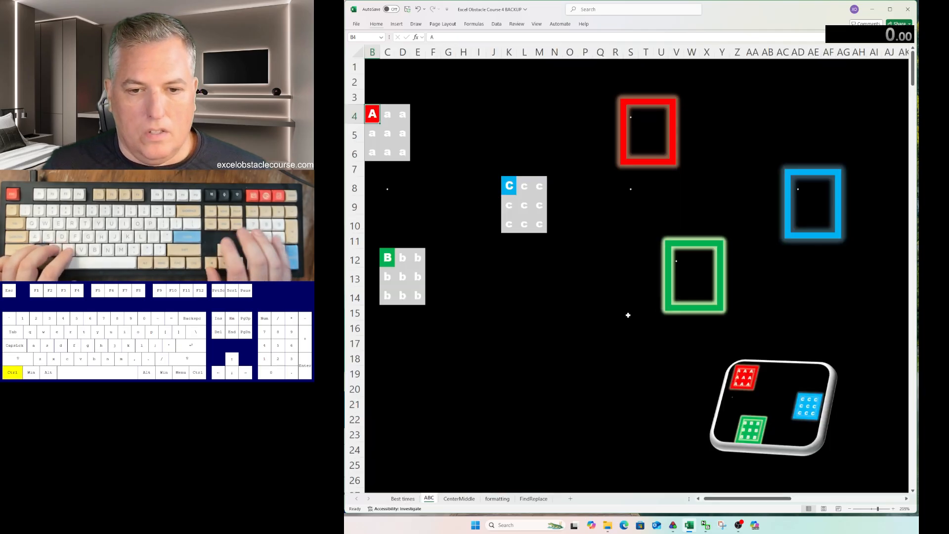
key("ctrl+Left")
key("ctrl+Page_Down")
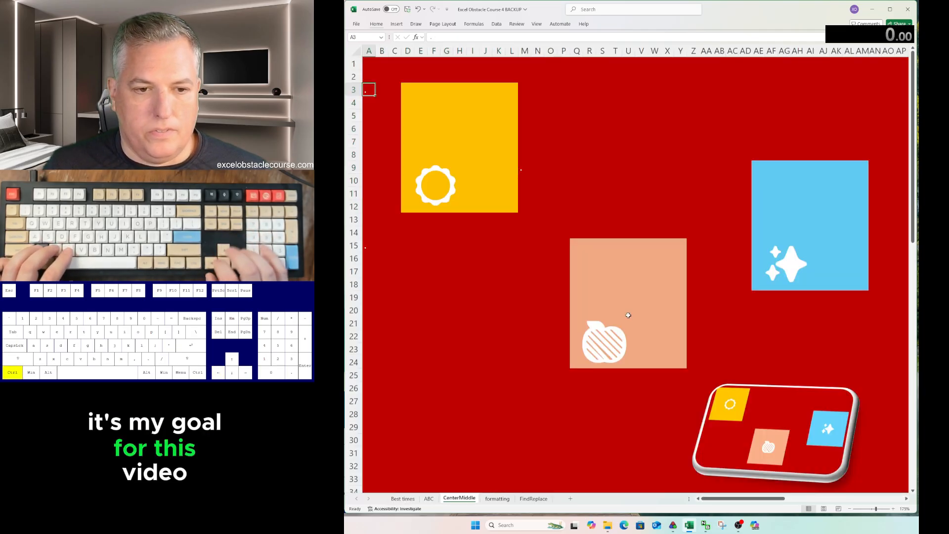
key("ctrl+Page_Down")
key("ctrl+Page_Down")
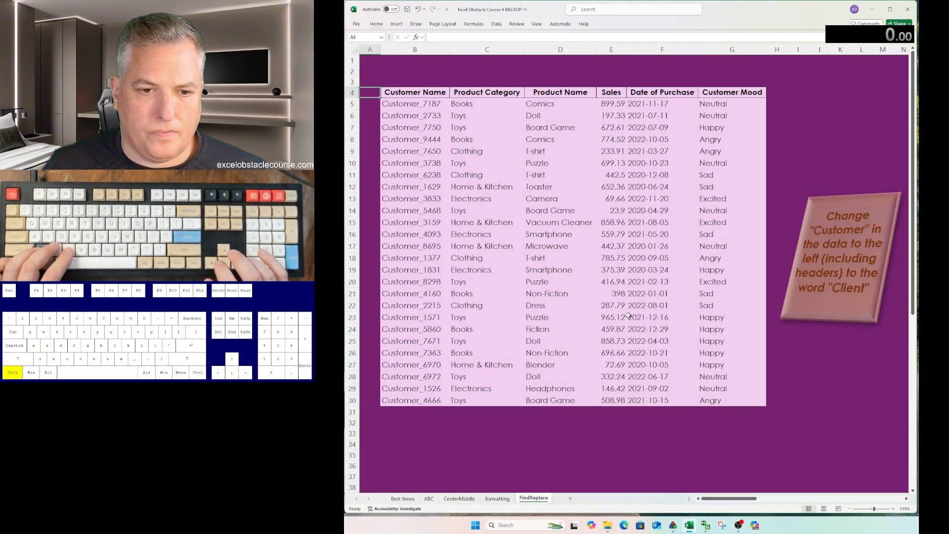
key("ctrl+Right")
Clear both the find and replacement entries in Find and Replace, move the dialog over the data table, and close it.
key("ctrl+h")
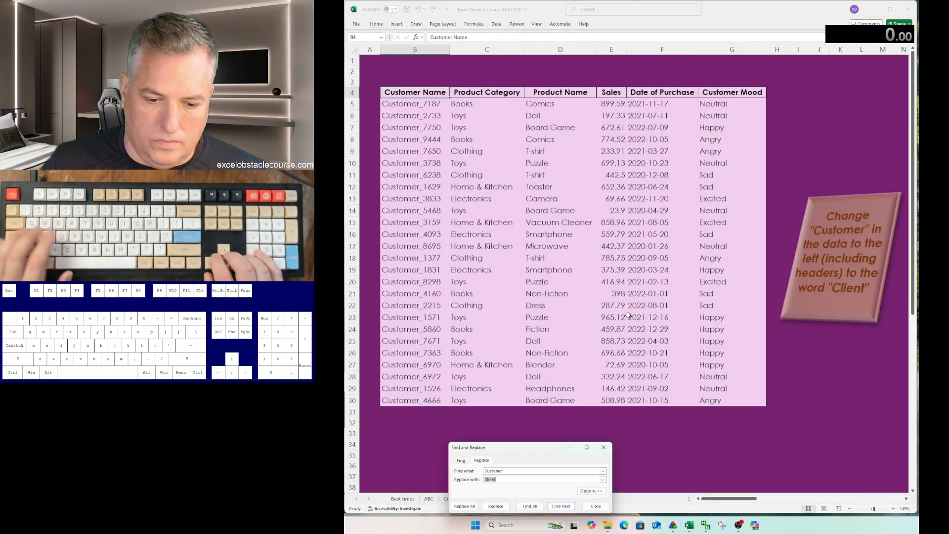
key("BackSpace")
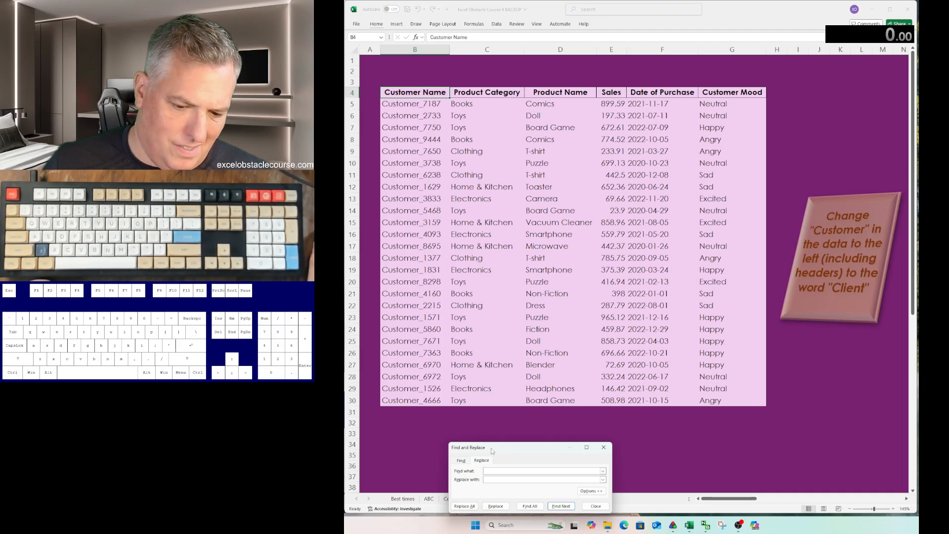
left_click_drag(492, 451, 554, 182)
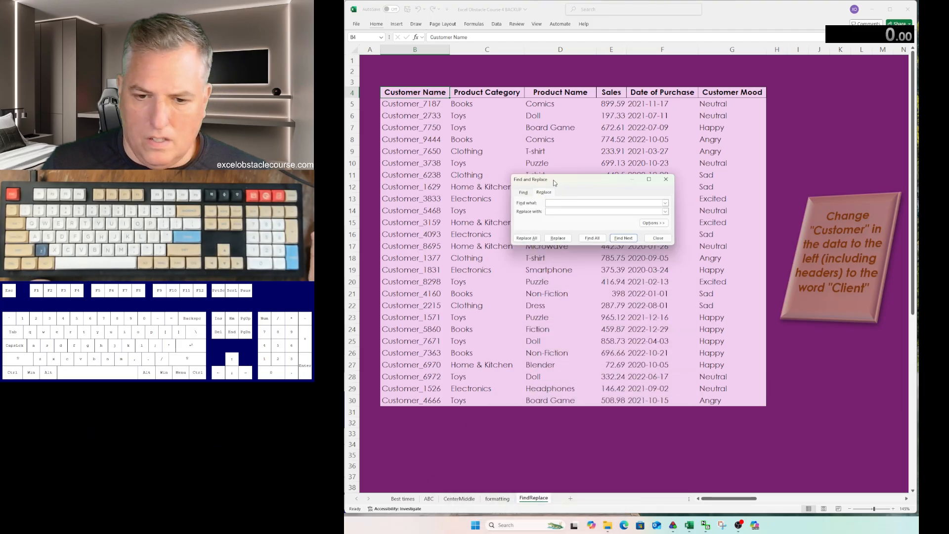
left_click(790, 379)
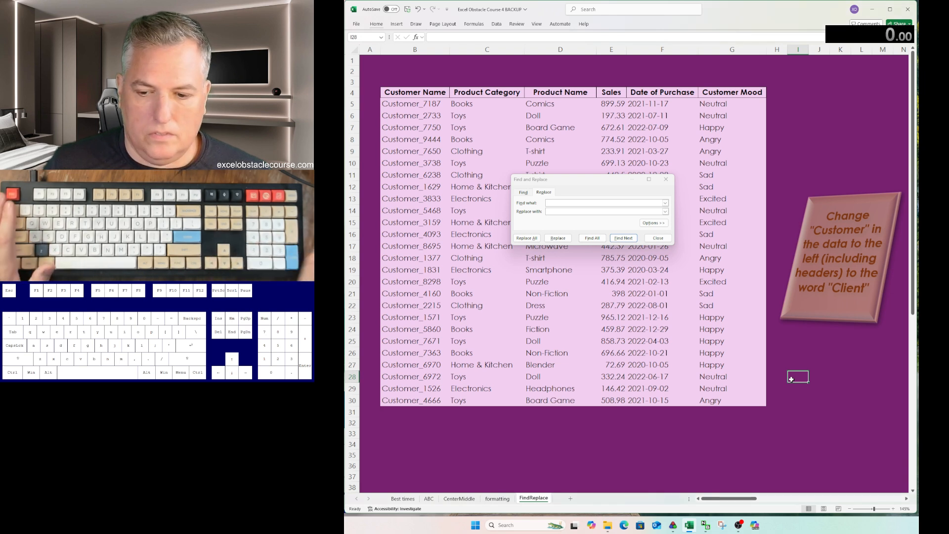
left_click(418, 130)
key("Escape")
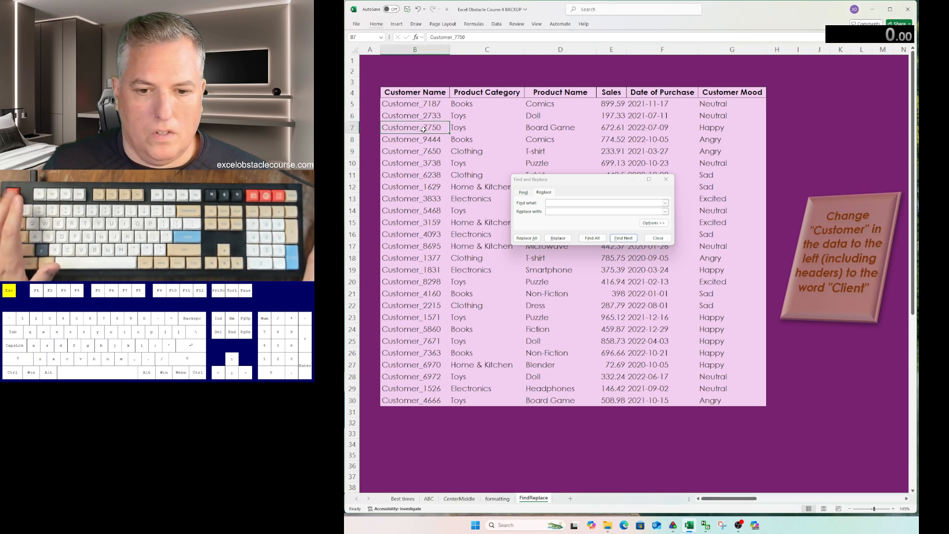
left_click(617, 191)
key("Escape")
Reselect the header in B4, briefly check the Find and Replace dialog, and return to the Best times sheet.
left_click(400, 95)
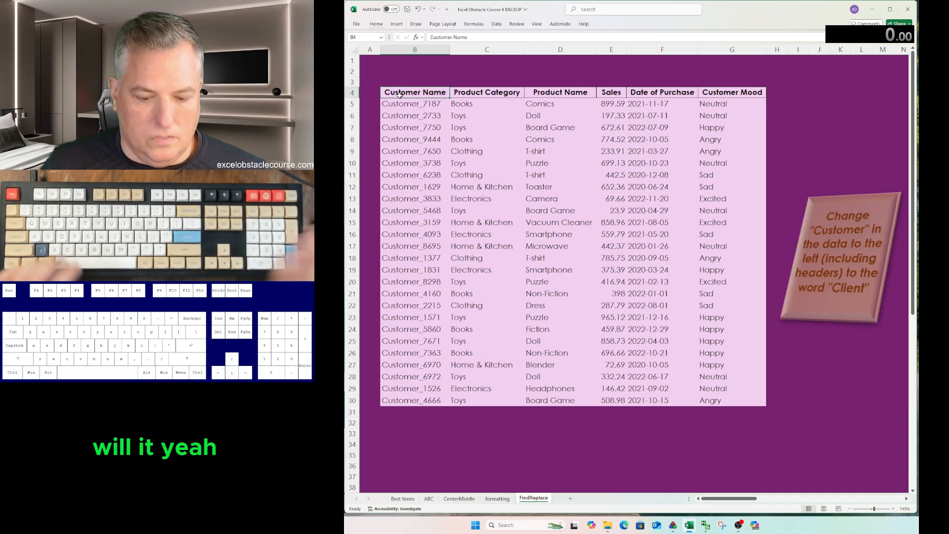
key("ctrl+h")
key("Escape")
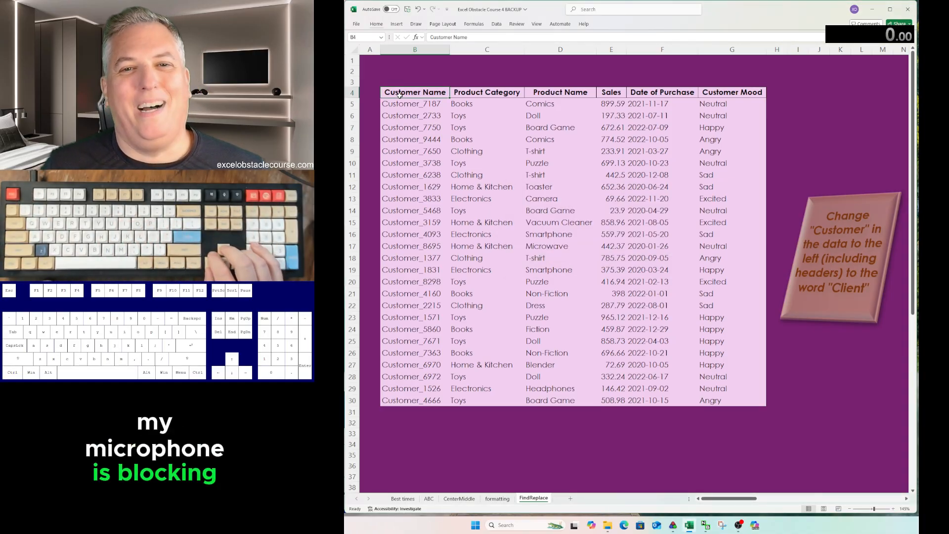
key("ctrl+Page_Up")
key("ctrl+Page_Up")
key("ctrl+Page_Up")
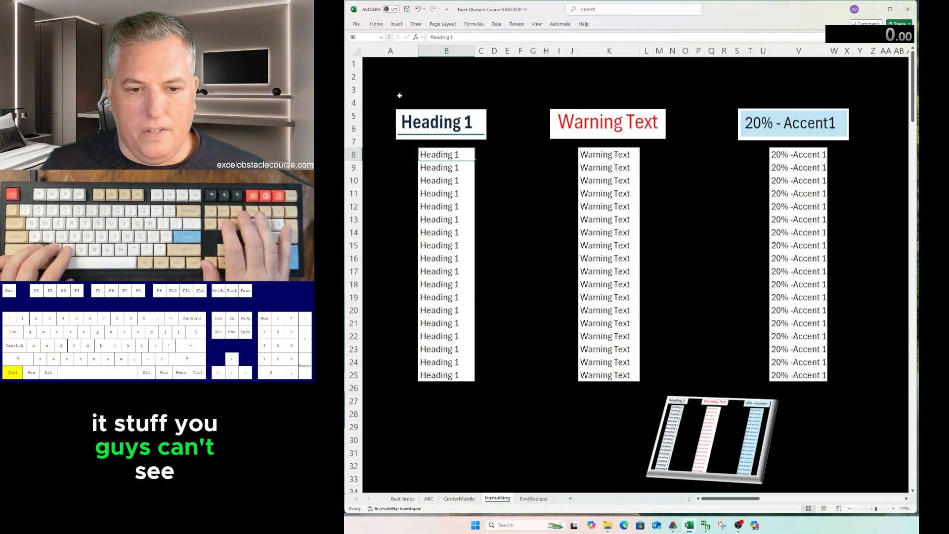
key("ctrl+Page_Up")
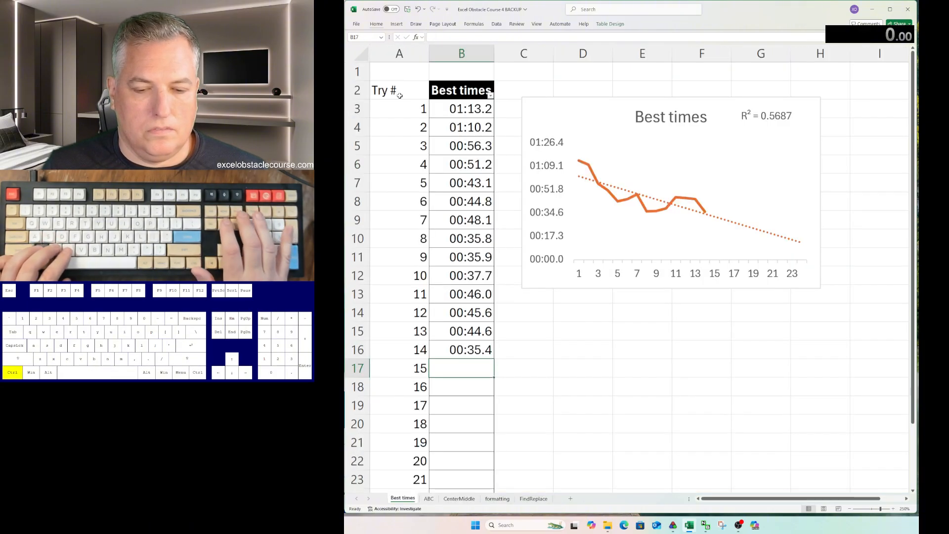
Fill B4:D6 on the ABC sheet with the red A cell and copy the block into the red frame at S4.
key("ctrl+Page_Down")
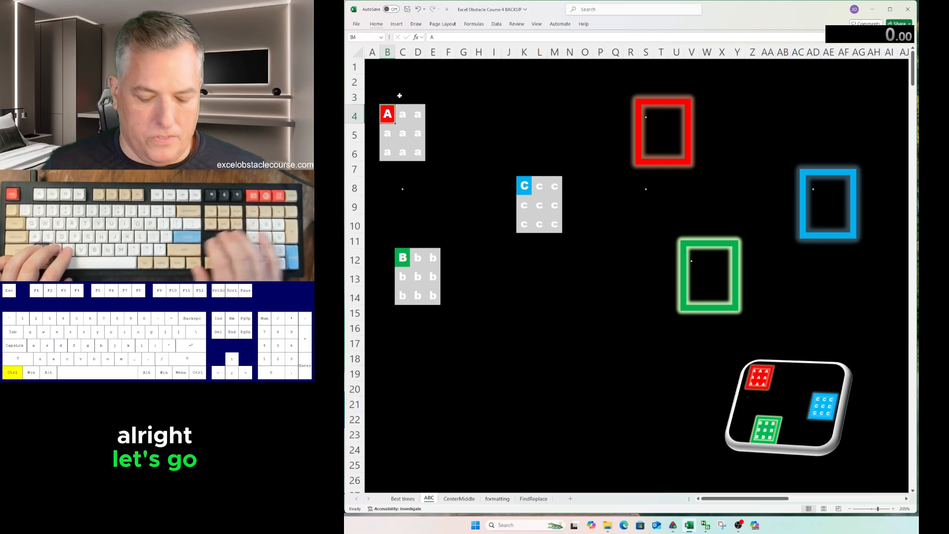
key("ctrl+a")
key("ctrl+v")
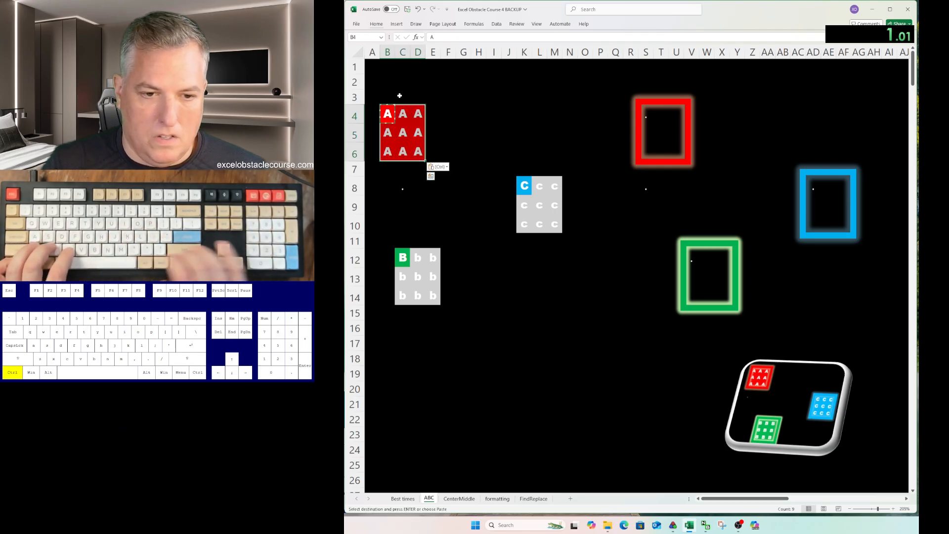
key("ctrl+c")
key("ctrl+Right")
key("ctrl+Right")
key("ctrl+v")
Fill K8:M10 with the blue C cell and copy the block into the blue frame at AD8.
key("ctrl+Down")
key("ctrl+Down")
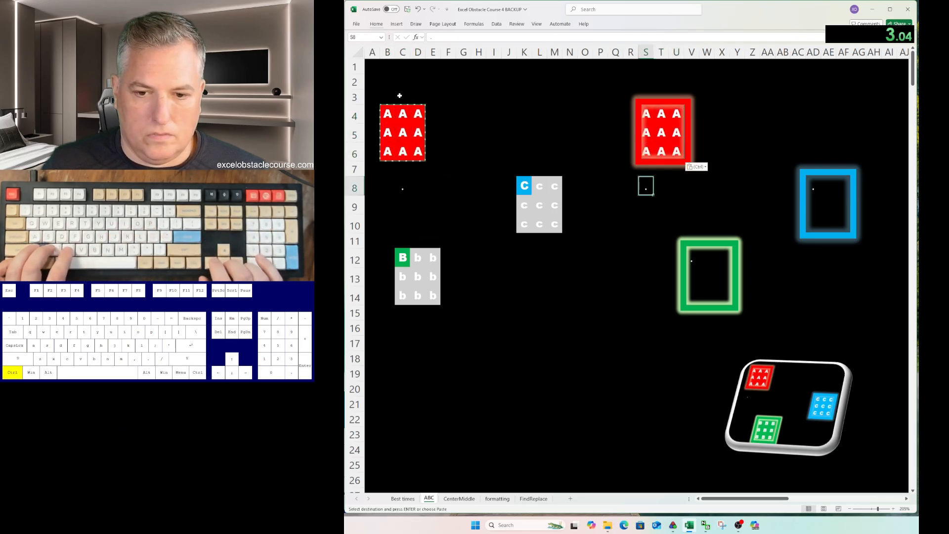
key("ctrl+a")
key("ctrl+v")
key("ctrl+c")
key("ctrl+Right")
key("ctrl+Right")
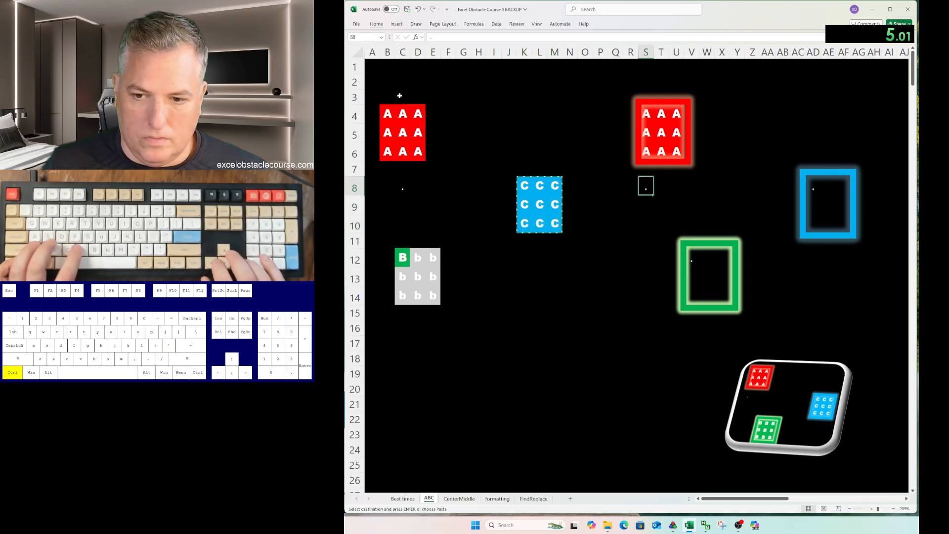
key("ctrl+v")
Fill C12:E14 with the green B cell and copy the block into the green frame at V12.
key("ctrl+Left")
key("ctrl+Left")
key("ctrl+Left")
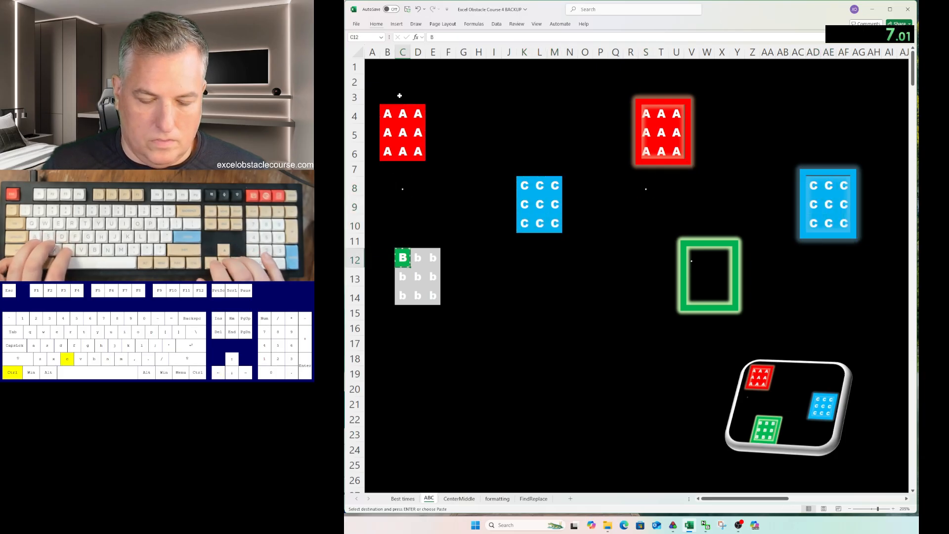
key("ctrl+a")
key("ctrl+v")
key("ctrl+c")
key("ctrl+Right")
key("ctrl+Right")
key("ctrl+v")
Middle-align and center the sun symbol in the yellow merged cell D3 on the CenterMiddle sheet.
key("ctrl+Page_Down")
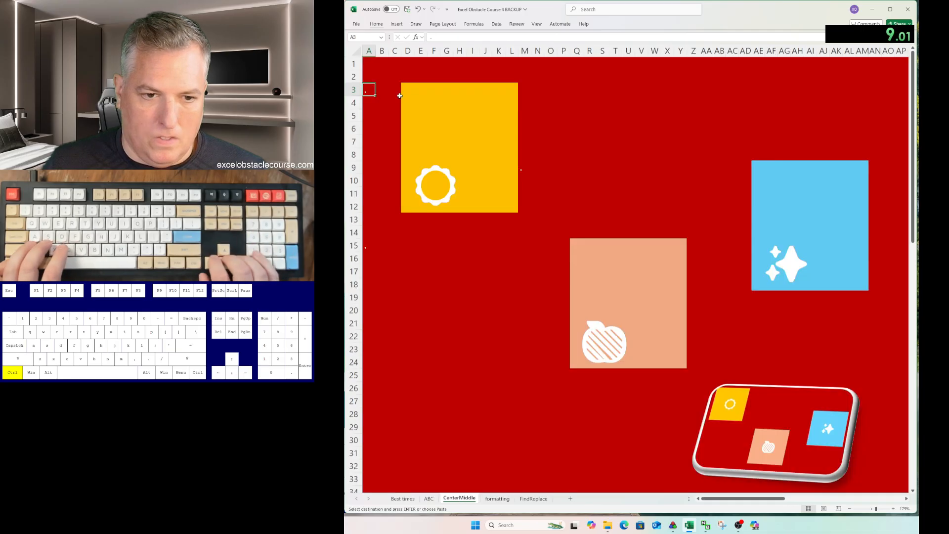
key("ctrl+Right")
key("alt+h")
key("a")
key("m")
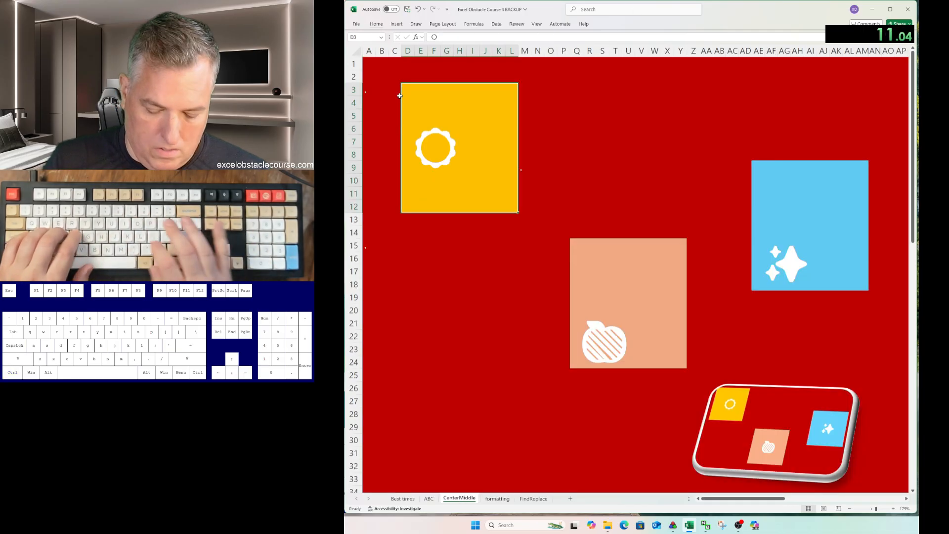
key("alt+h")
key("a")
key("c")
Middle-align and center the sparkle symbol in the blue merged cell AE9.
key("ctrl+Right")
key("ctrl+Right")
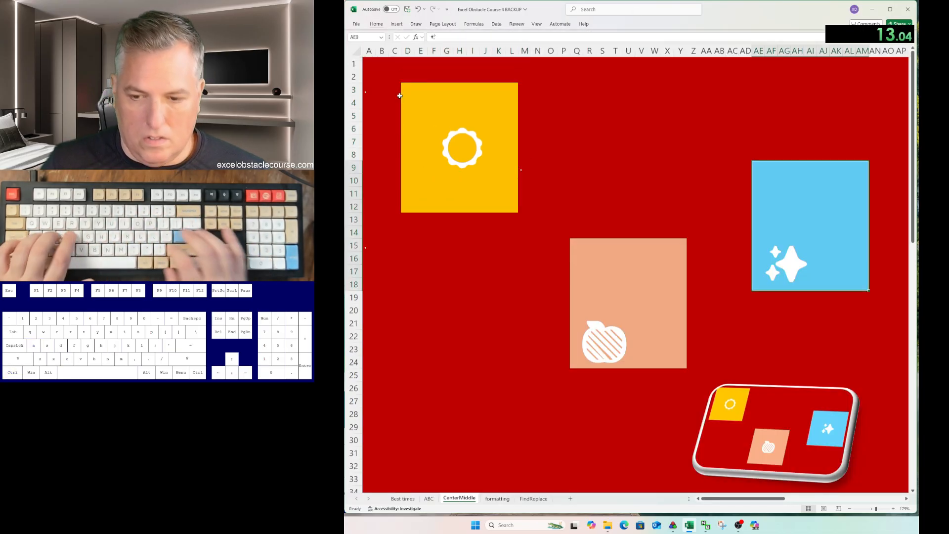
key("alt+h")
key("a")
key("m")
key("alt+h")
key("a")
key("c")
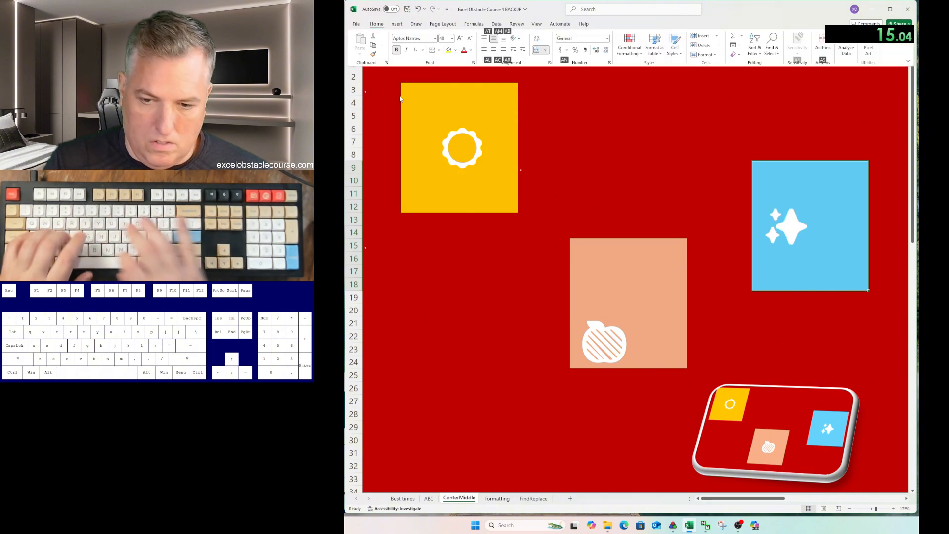
Middle-align and center the fruit symbol in the orange merged cell Q15.
key("ctrl+Left")
key("ctrl+Down")
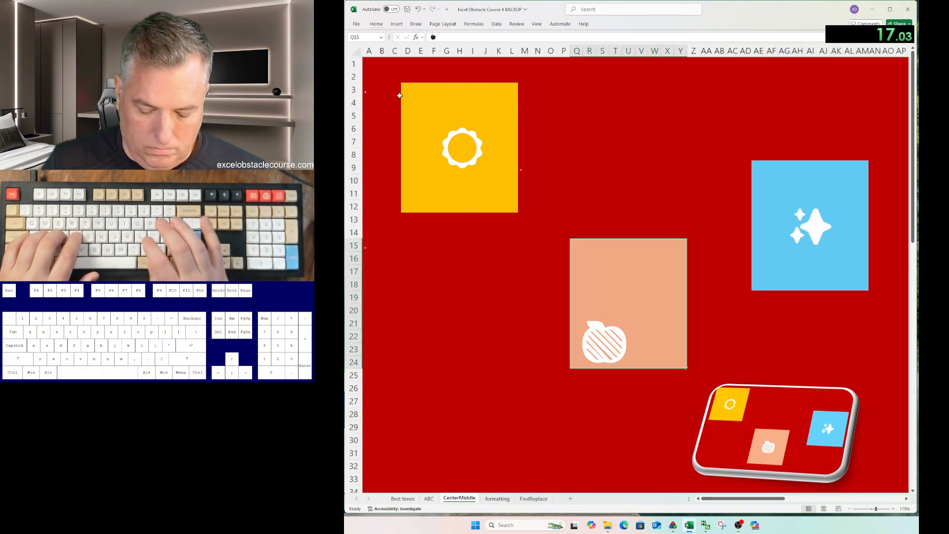
key("alt+h")
key("a")
key("m")
key("alt+h")
key("a")
key("c")
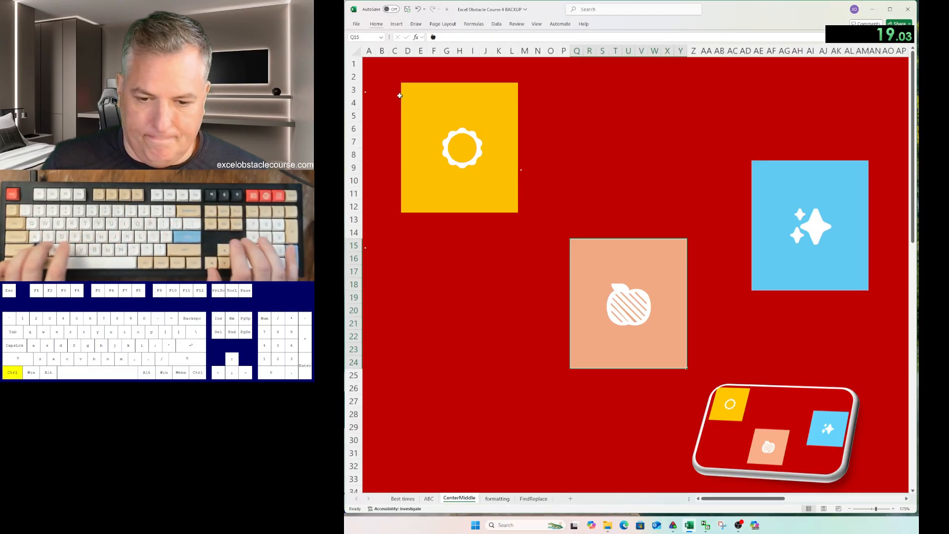
Apply the Heading 1 cell style to the list in B8:B25 on the formatting sheet.
key("ctrl+Page_Down")
key("ctrl+shift+Down")
key("alt")
key("h")
key("j")
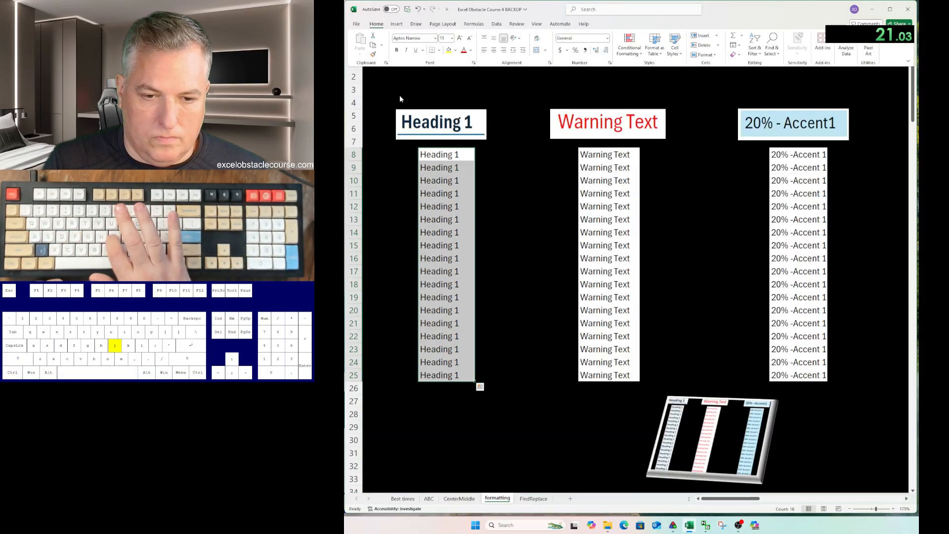
key("Down")
key("Down")
key("Return")
Apply the Warning Text cell style to the list in K8:K25.
key("ctrl+Right")
key("ctrl+shift+Down")
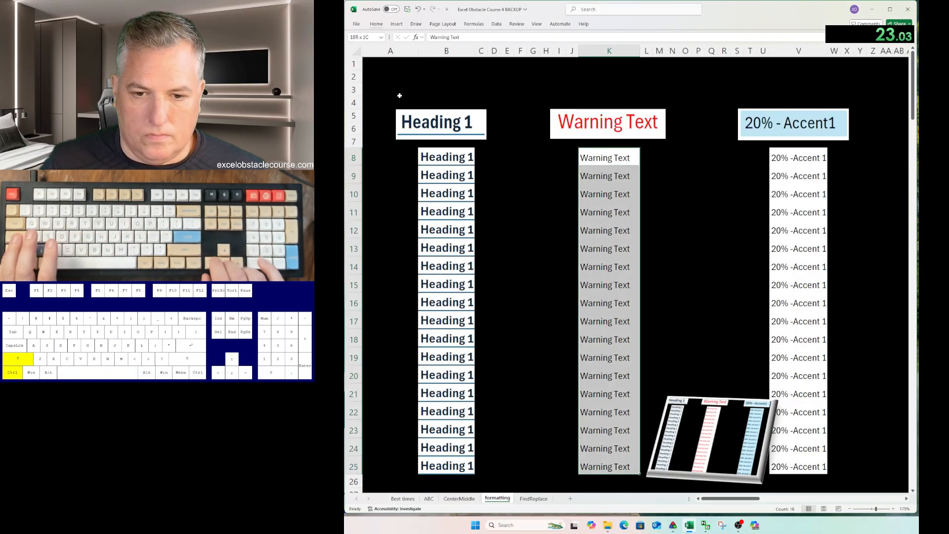
key("alt")
key("h")
key("j")
key("Down")
key("Left")
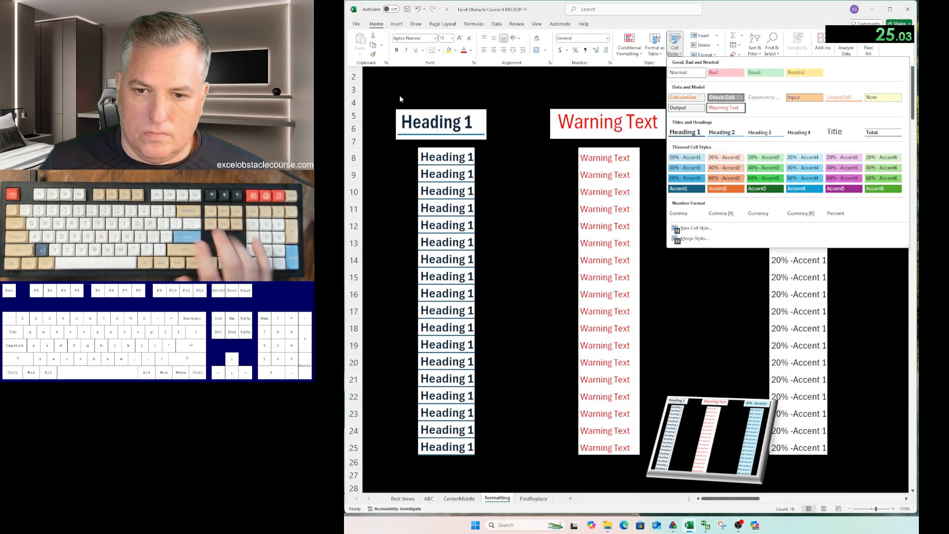
key("Return")
Apply the 20% - Accent1 cell style to the list in V8:V25.
key("ctrl+Right")
key("ctrl+shift+Down")
key("alt")
key("h")
key("j")
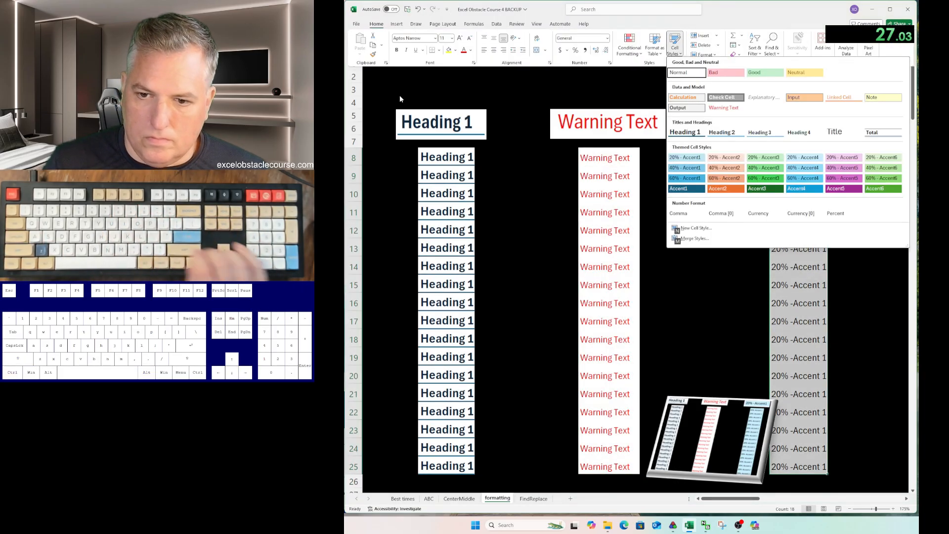
key("Down")
key("Down")
key("Return")
Replace every "Customer" with "Client" in B4:G30 on the FindReplace sheet, headers included.
key("ctrl+Page_Down")
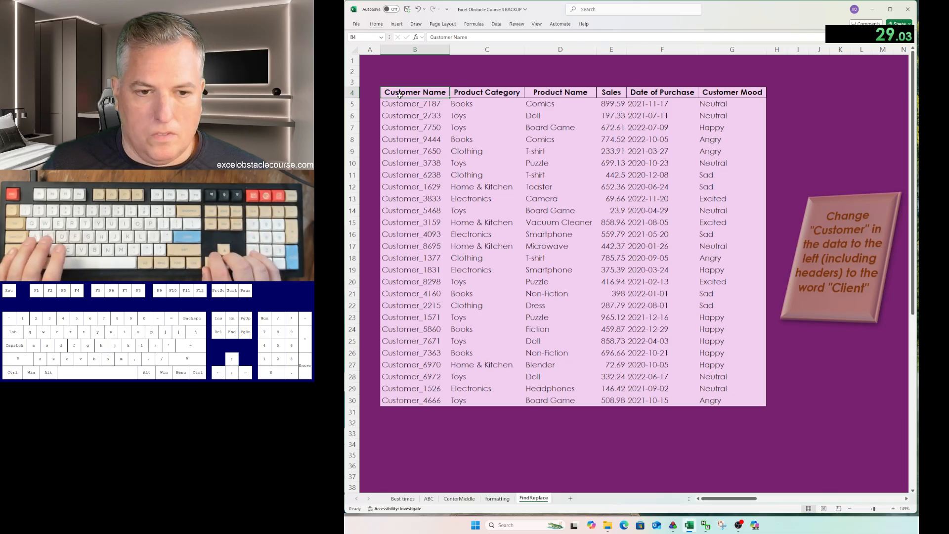
key("ctrl+shift+Down")
key("ctrl+shift+Right")
key("ctrl+h")
type("Cus")
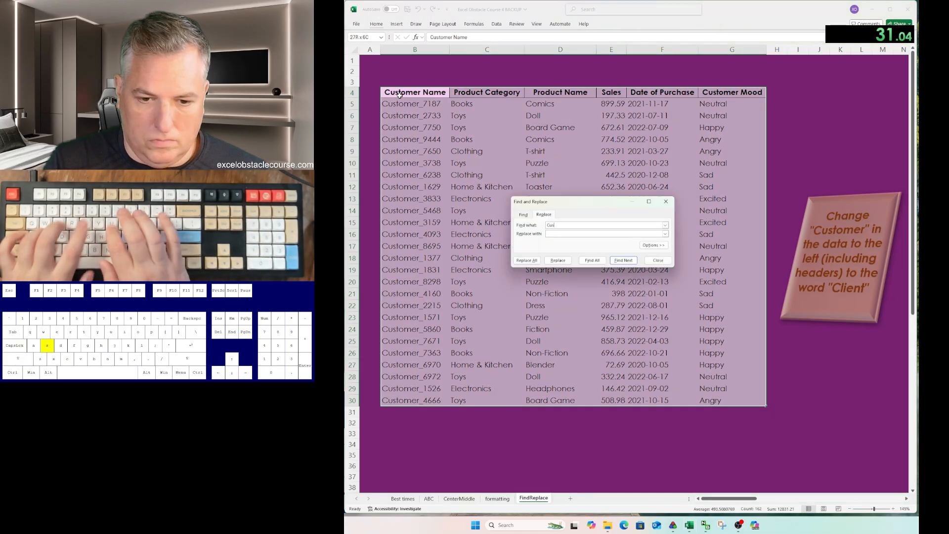
type("tomer")
key("Tab")
type("Client")
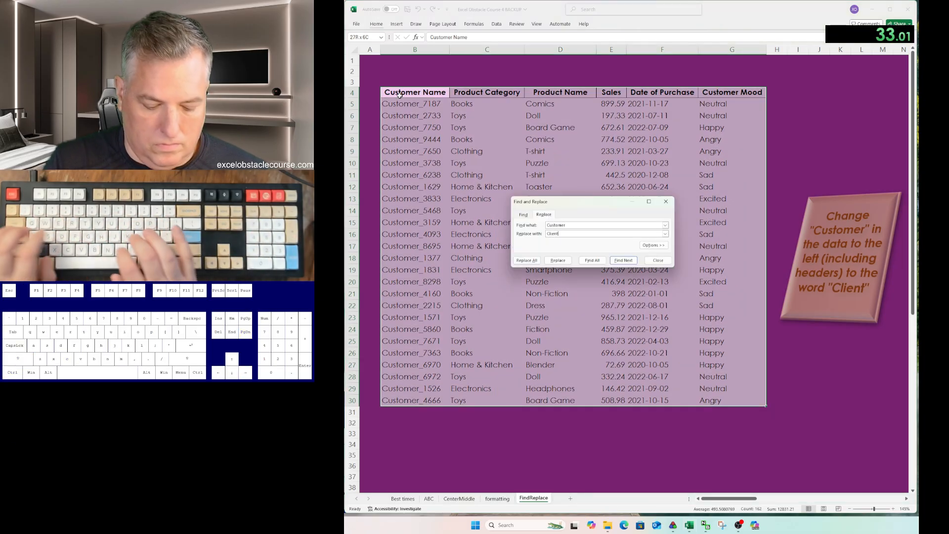
key("alt+a")
key("Return")
key("Escape")
key("ctrl+b")
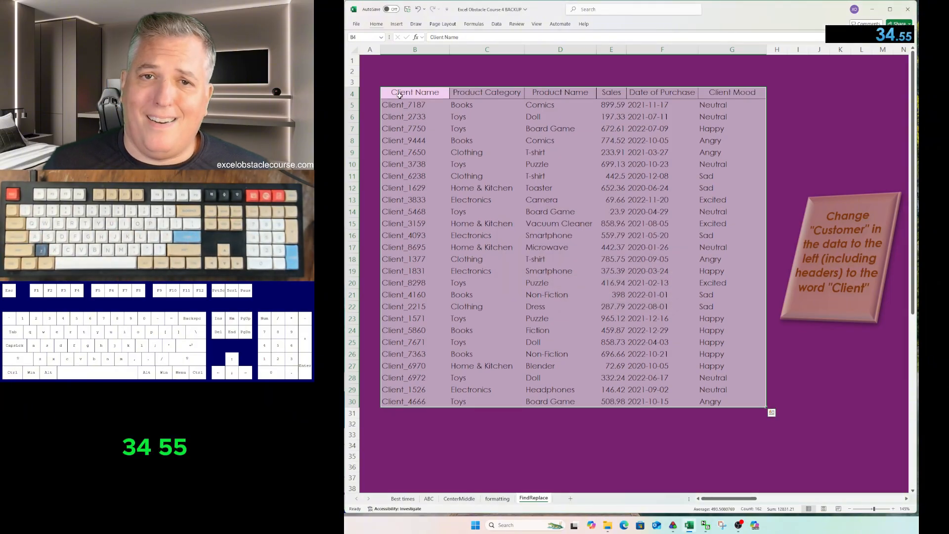
Undo this try's replacement, cell styles, alignments and pasted blocks, and return to try 15's time cell on the Best times sheet.
key("ctrl+Page_Up")
key("ctrl+Page_Up")
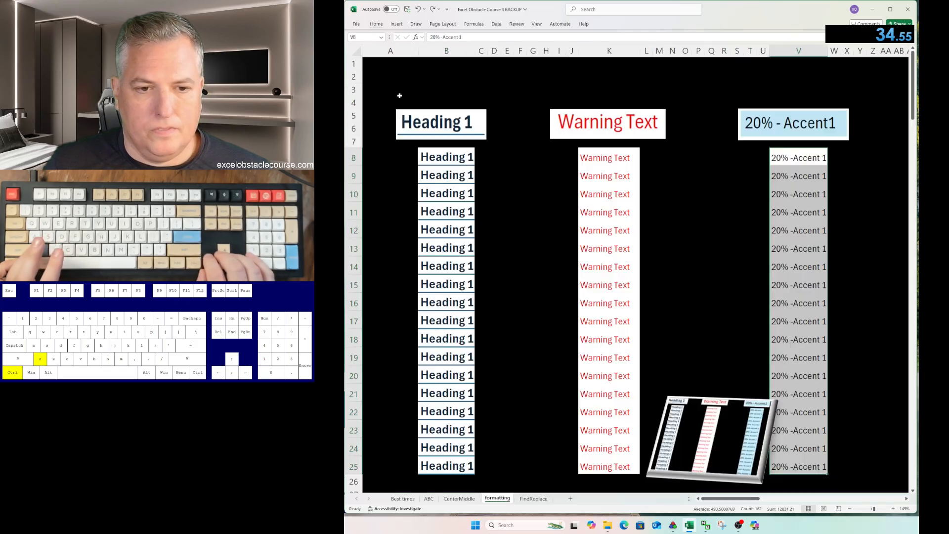
key("ctrl+Page_Up")
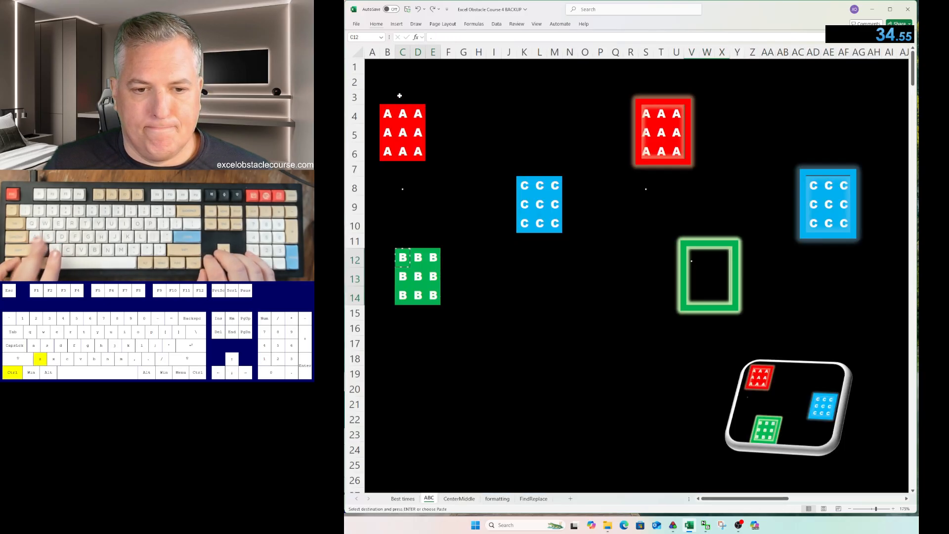
key("ctrl+c")
key("Escape")
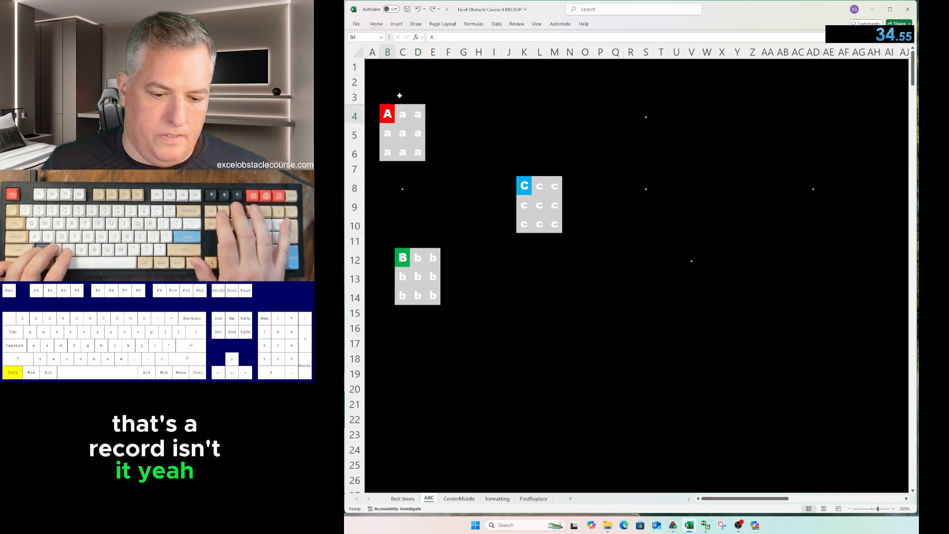
key("ctrl+Page_Up")
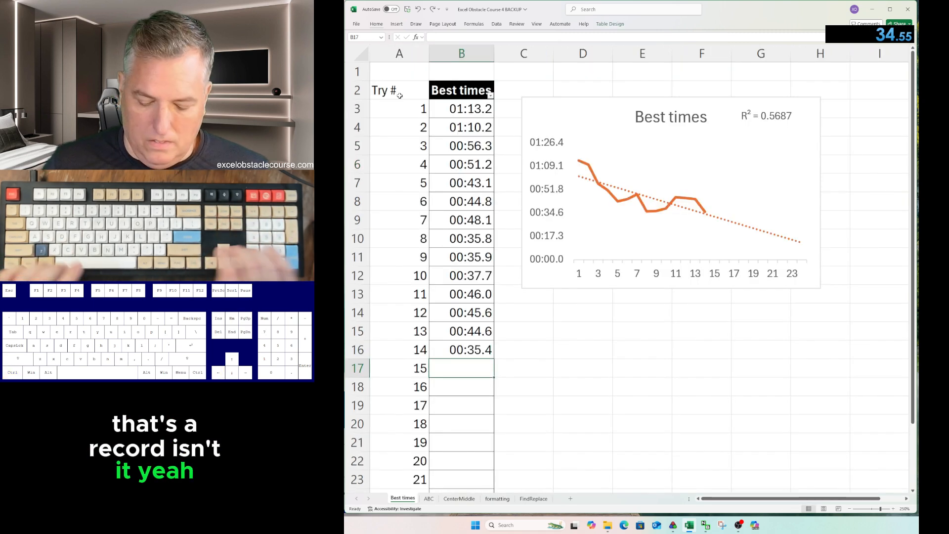
Record 0:34.55 as the time for try 15 on the Best times sheet.
type("0:34.55")
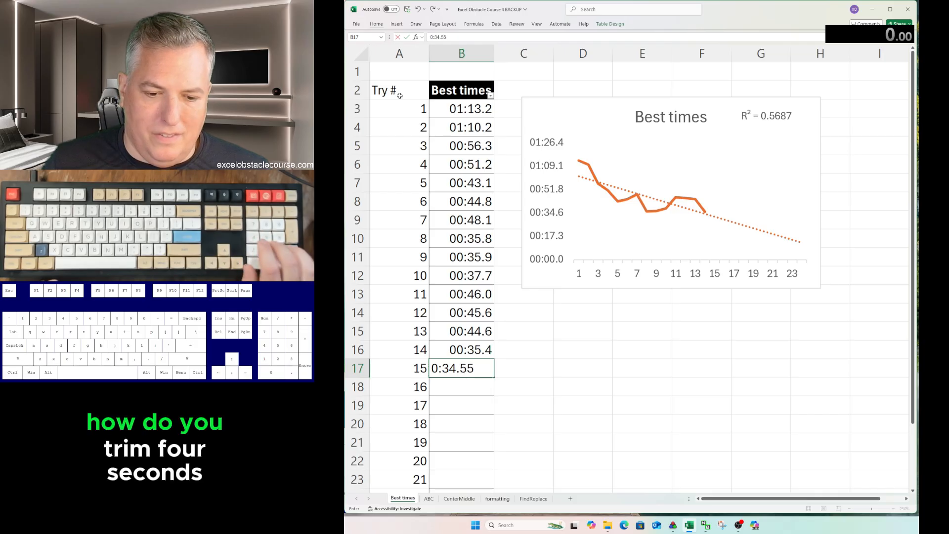
key("Return")
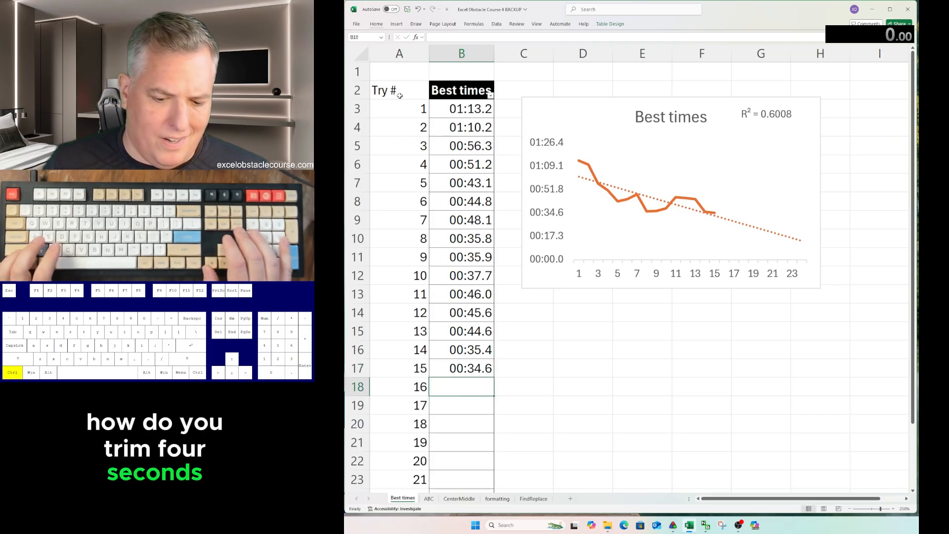
Reset the CenterMiddle sheet's active cell to A3 and go on to the formatting sheet.
key("ctrl+Page_Down")
key("ctrl+Page_Down")
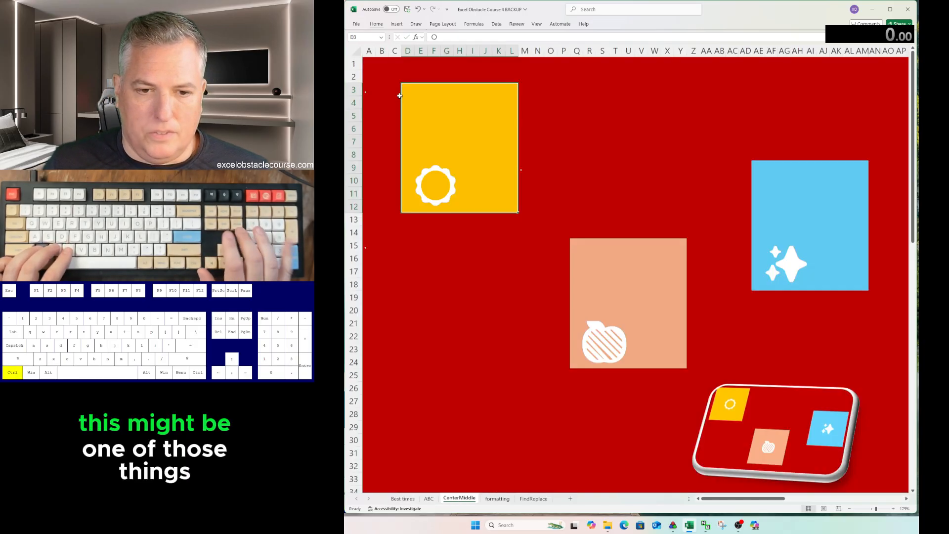
key("Left")
key("Left")
key("ctrl+Page_Down")
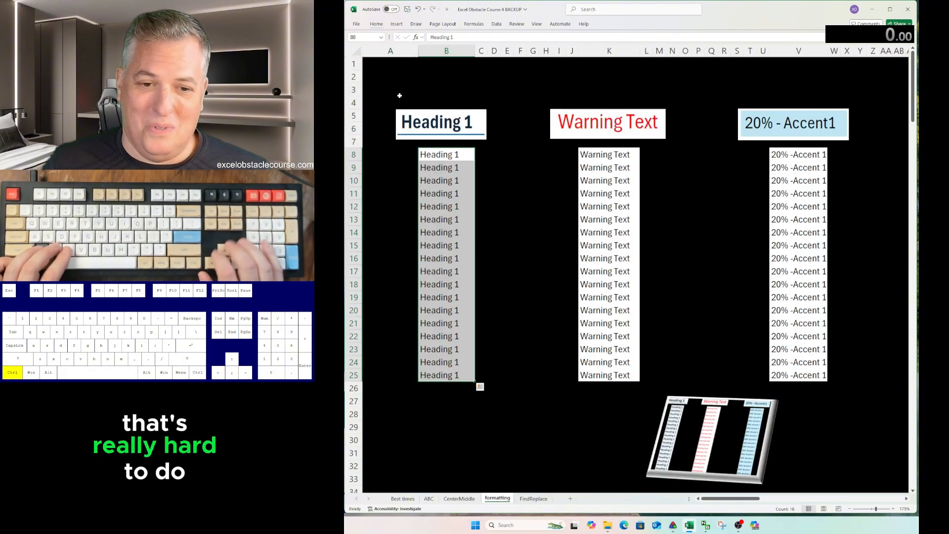
Check on the FindReplace sheet that the Find and Replace fields are empty, and close the dialog.
key("ctrl+Page_Down")
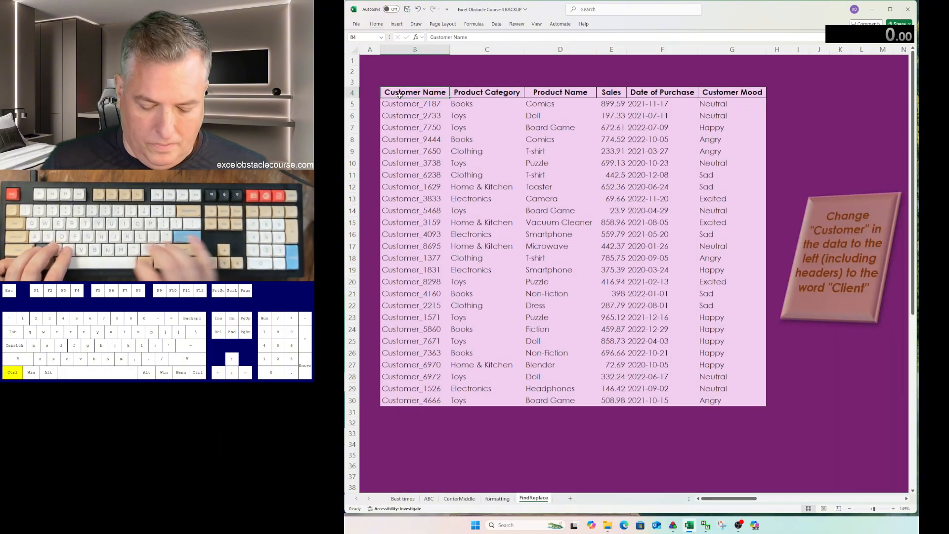
key("ctrl+h")
key("Tab")
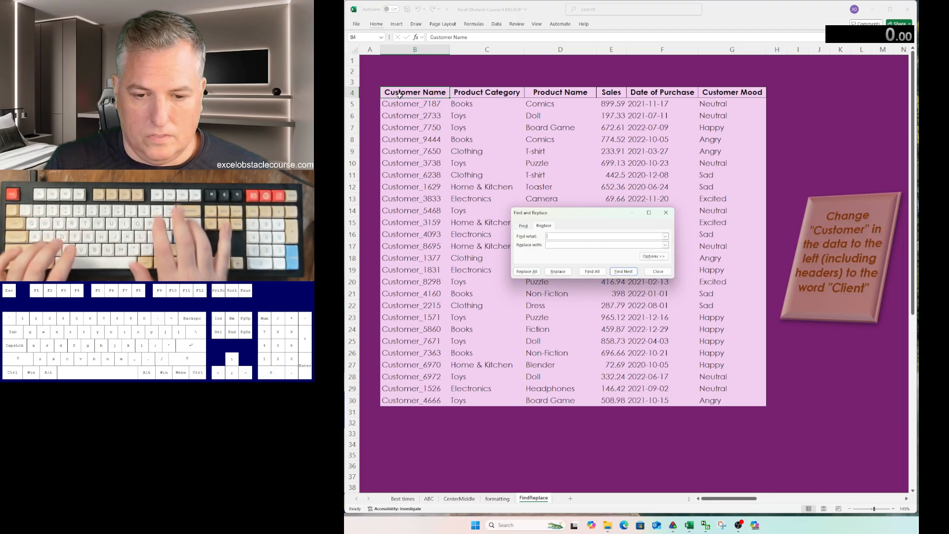
key("Escape")
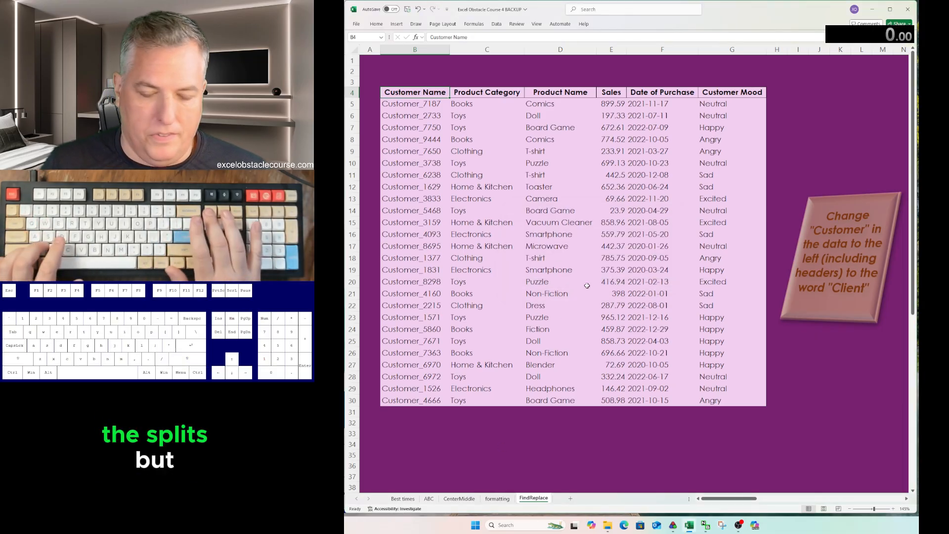
Check the start cells on the course sheets and return to the ABC sheet.
key("ctrl+Page_Up")
key("ctrl+Page_Down")
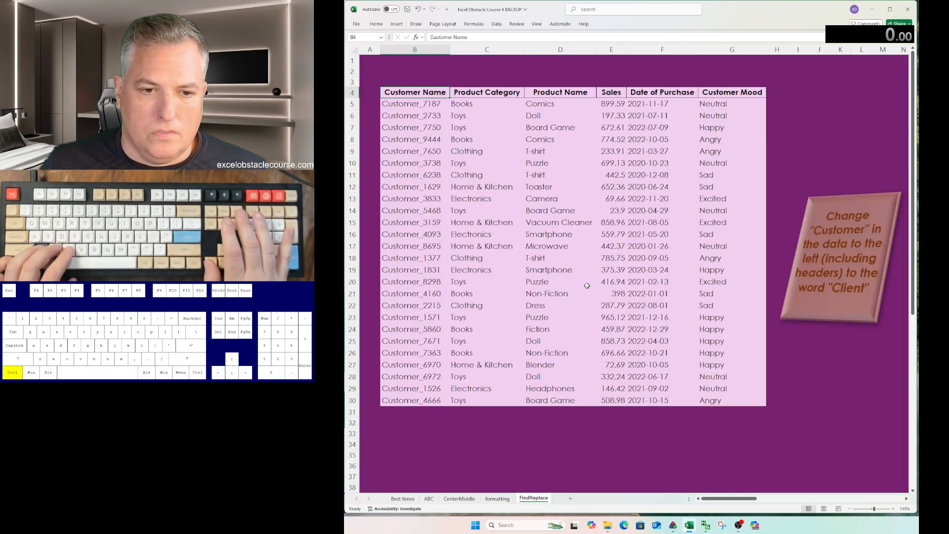
key("ctrl+Page_Up")
key("ctrl+Page_Up")
key("ctrl+Page_Up")
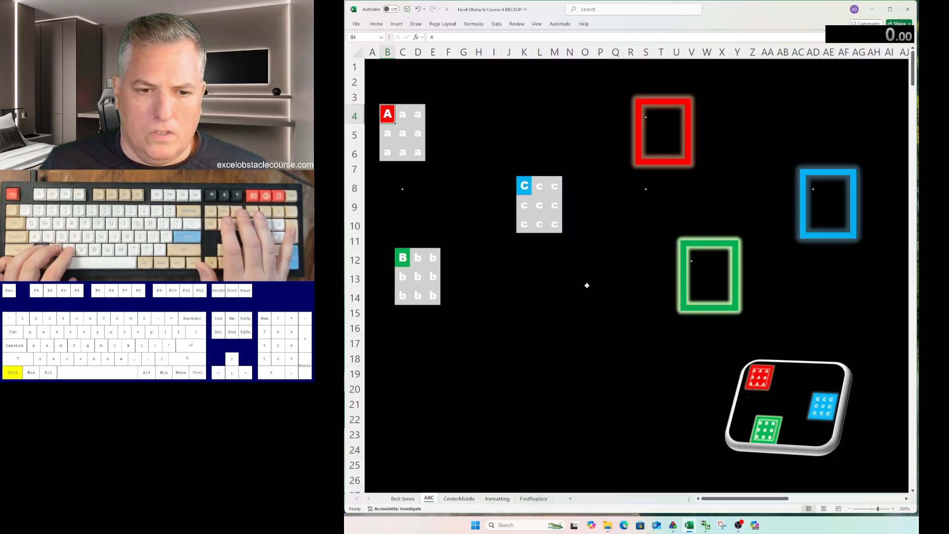
key("ctrl+Page_Up")
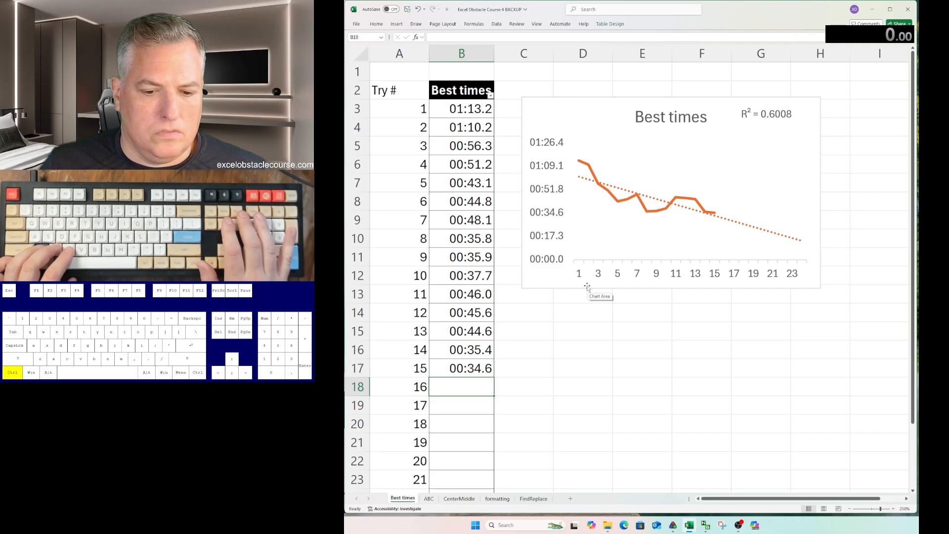
key("ctrl+Page_Down")
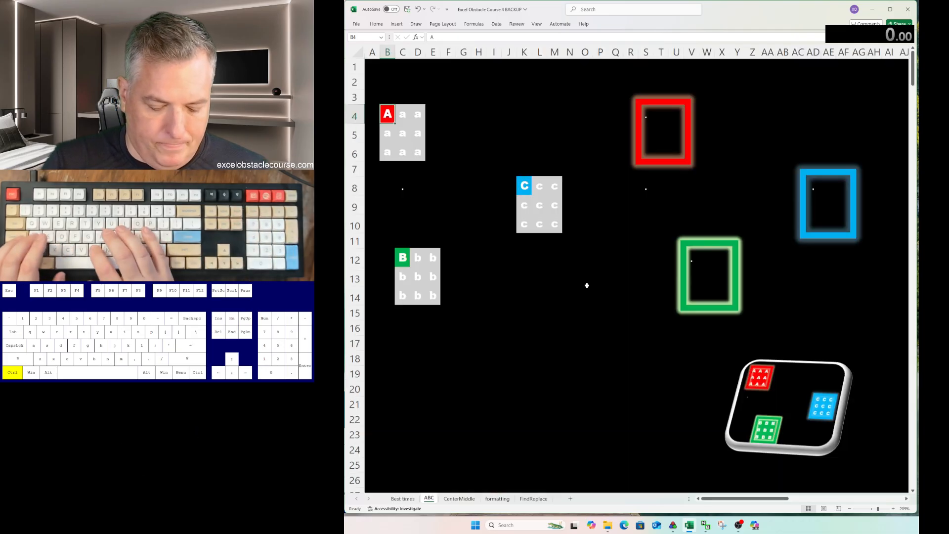
key("ctrl+a")
key("ctrl+c")
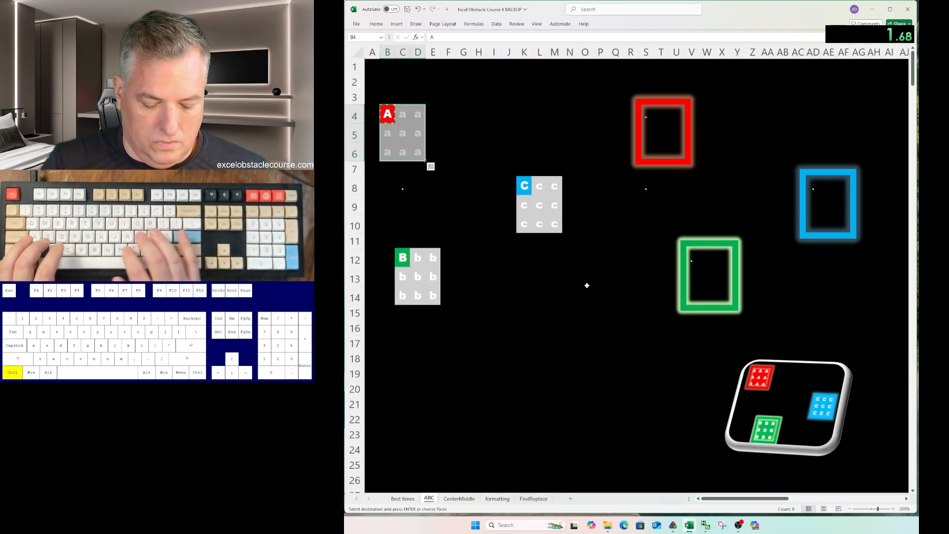
key("Escape")
key("shift+BackSpace")
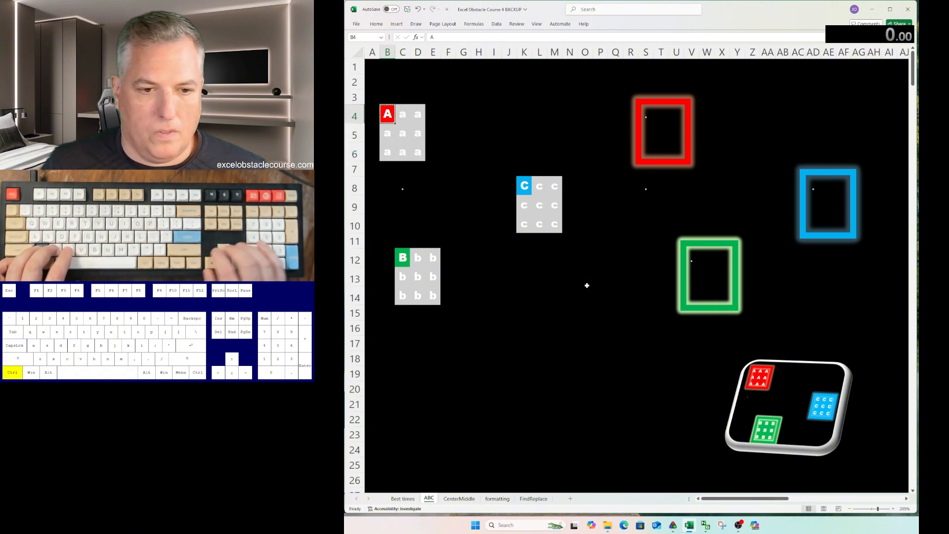
key("ctrl+a")
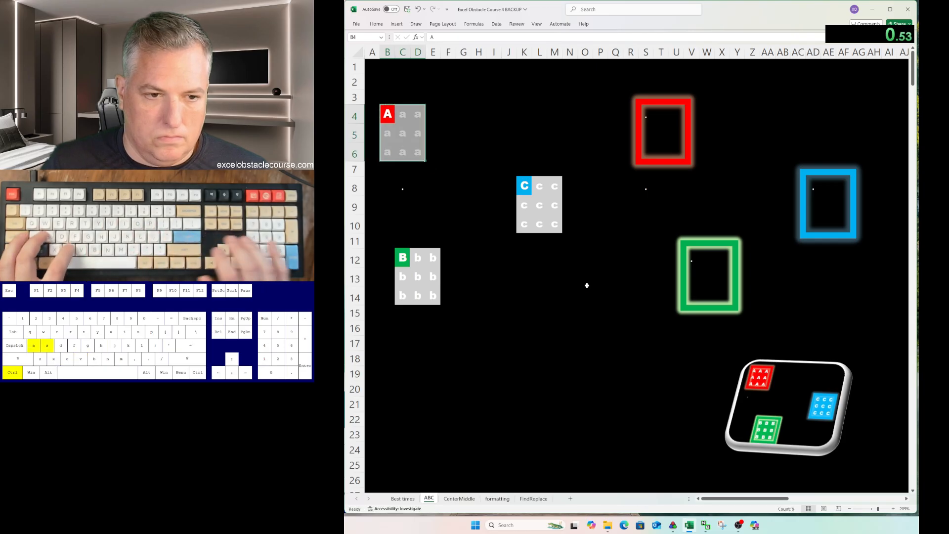
key("Down")
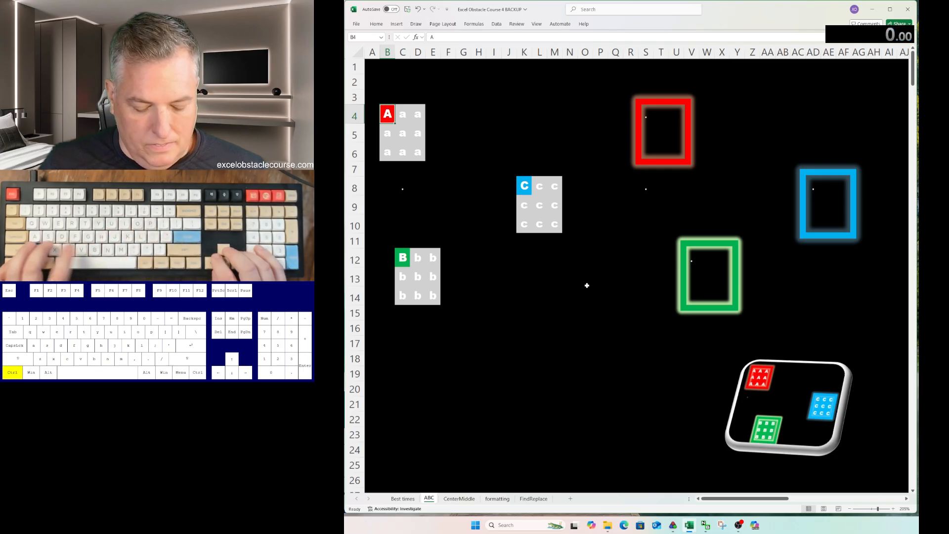
Fill B4:D6 with the red A cell and copy the block into the red frame at S4.
key("ctrl+c")
key("ctrl+a")
key("ctrl+v")
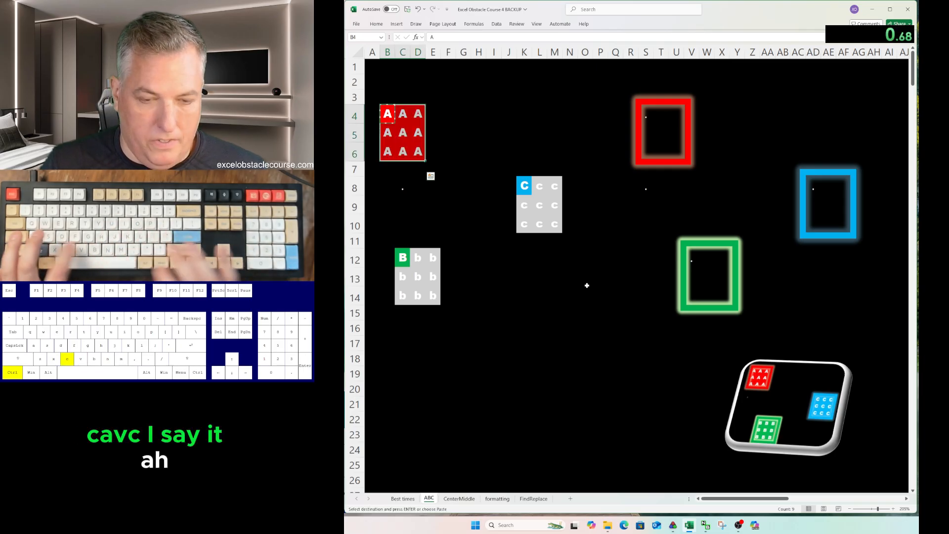
key("ctrl+Right")
key("ctrl+Right")
key("ctrl+v")
Fill K8:M10 with the blue C cell and copy the block into the blue frame at AD8.
key("ctrl+Left")
key("ctrl+Left")
key("ctrl+Down")
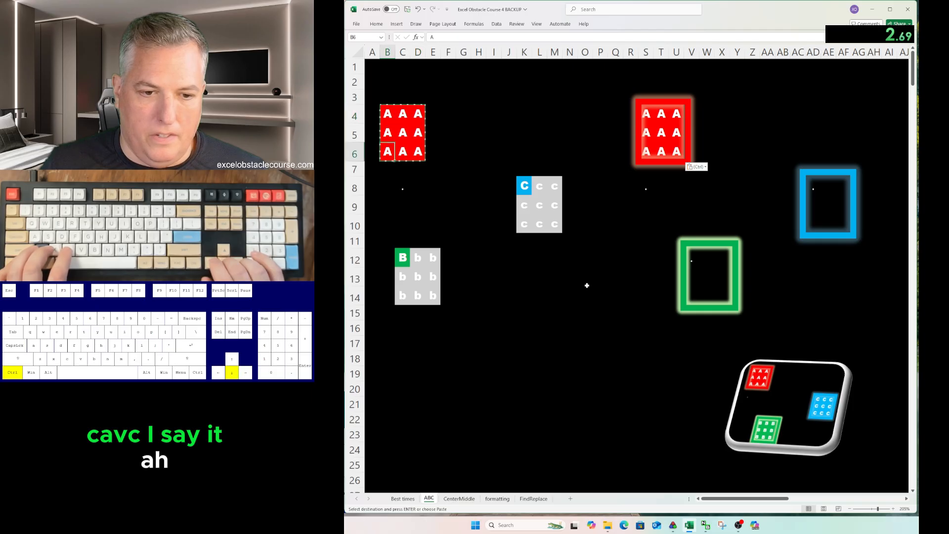
key("Right")
key("ctrl+Down")
key("ctrl+Right")
key("ctrl+c")
key("ctrl+a")
key("ctrl+v")
key("ctrl+c")
key("ctrl+Right")
key("ctrl+Right")
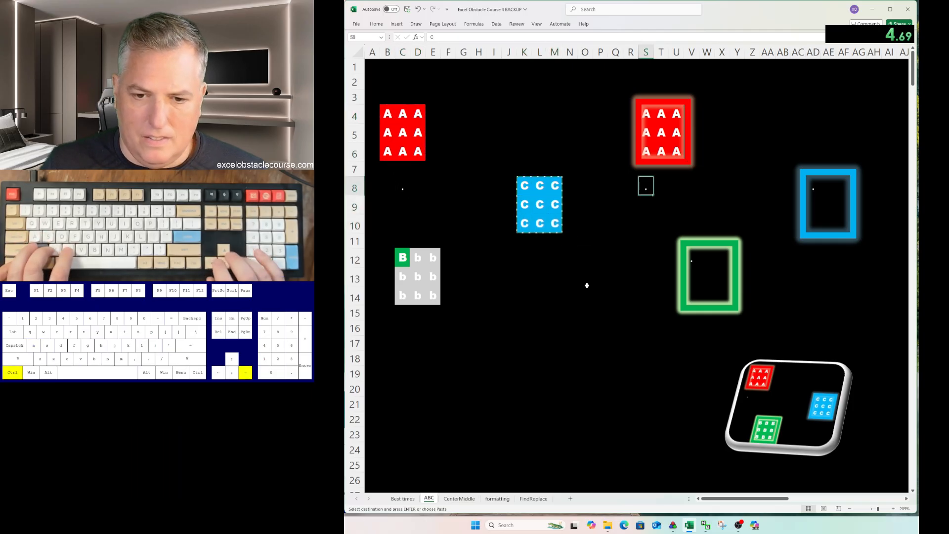
key("ctrl+Right")
key("ctrl+v")
Fill C12:E14 with the green B cell and copy the block into the green frame at V12.
key("ctrl+Left")
key("ctrl+Left")
key("ctrl+Left")
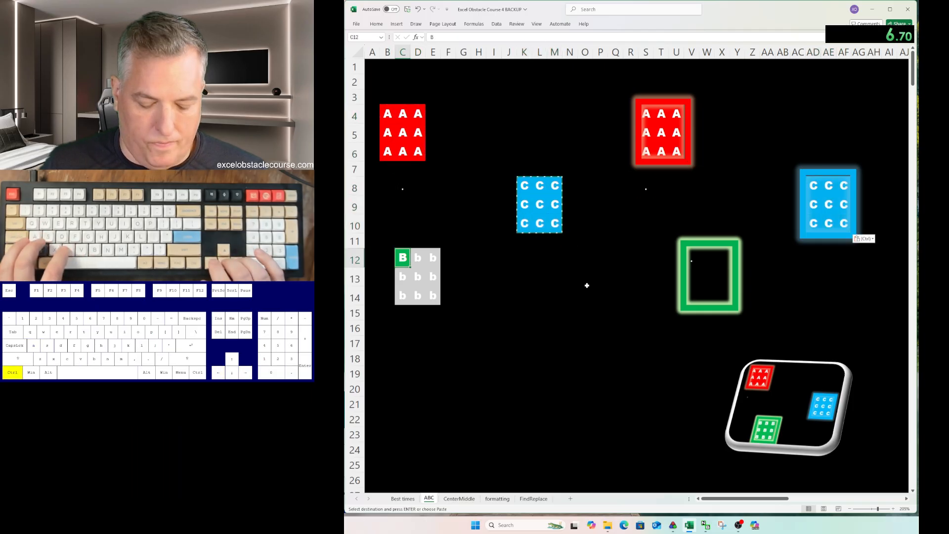
key("ctrl+c")
key("ctrl+a")
key("ctrl+v")
key("ctrl+c")
key("ctrl+Right")
key("ctrl+Right")
key("ctrl+v")
Middle-align and center the sun symbol in the yellow merged cell D3 on the CenterMiddle sheet.
key("ctrl+Page_Down")
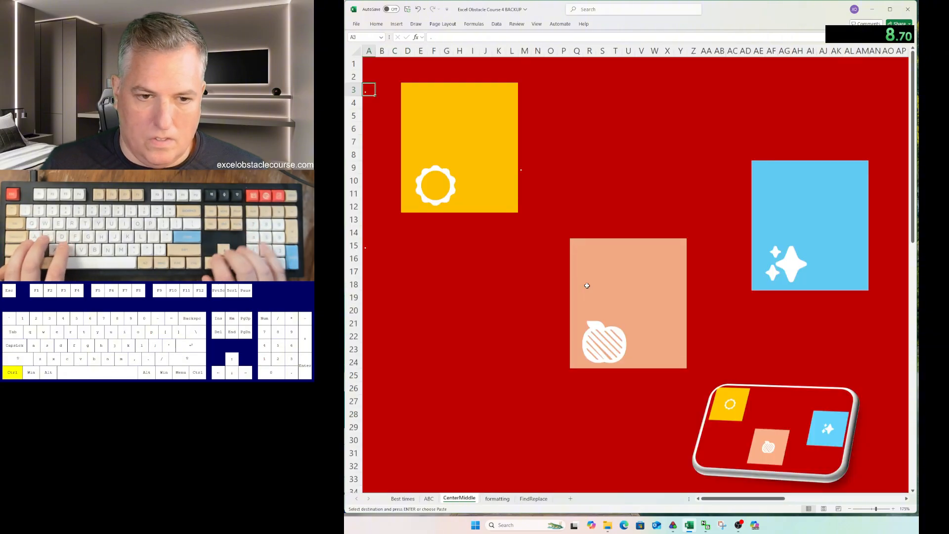
key("ctrl+Right")
key("ctrl+a")
key("alt")
key("h")
key("a")
key("m")
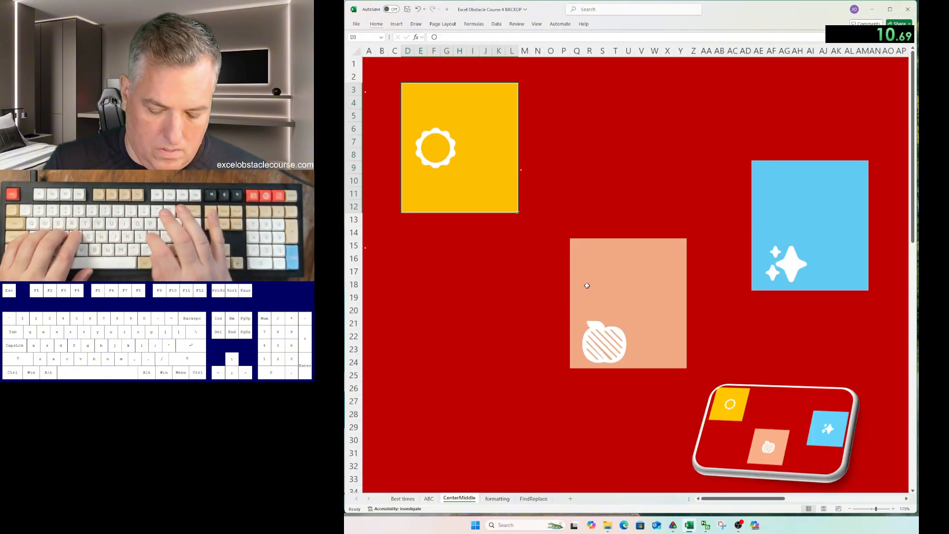
key("alt")
key("h")
key("a")
key("c")
Middle-align and center the sparkles symbol in the blue merged cell AE9.
key("ctrl+Right")
key("ctrl+a")
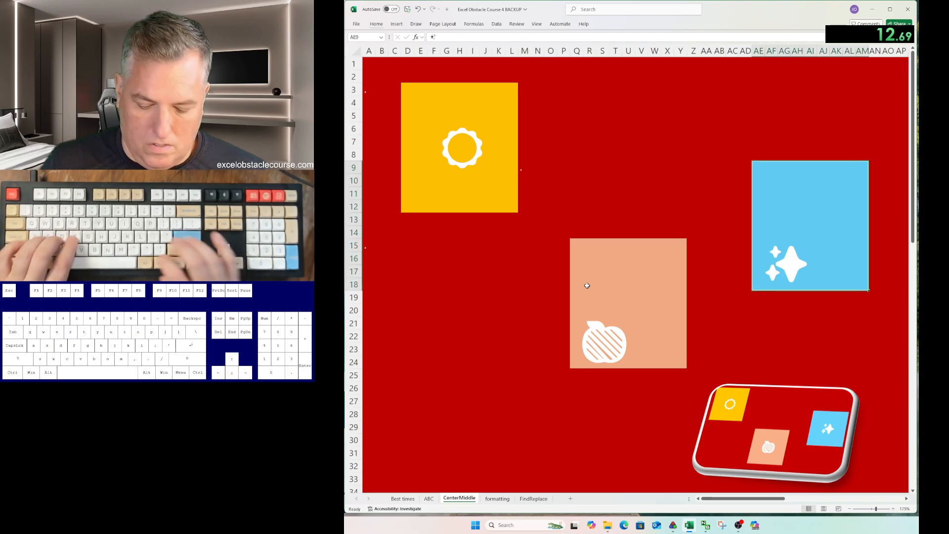
key("alt")
key("h")
key("a")
key("m")
key("alt")
key("h")
key("a")
key("c")
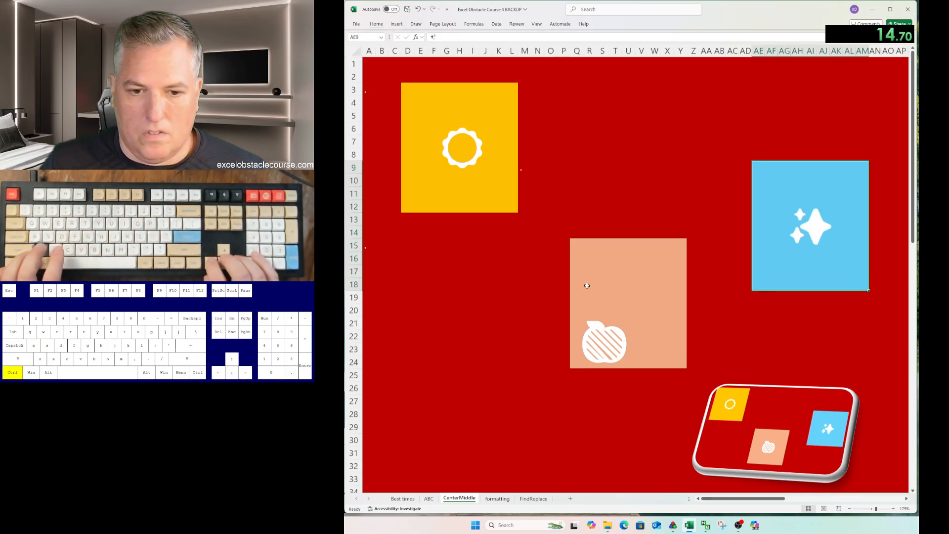
Middle-align and center the fruit symbol in the orange merged cell Q15.
key("ctrl+Down")
key("ctrl+Left")
key("ctrl+a")
key("alt")
key("h")
key("a")
key("m")
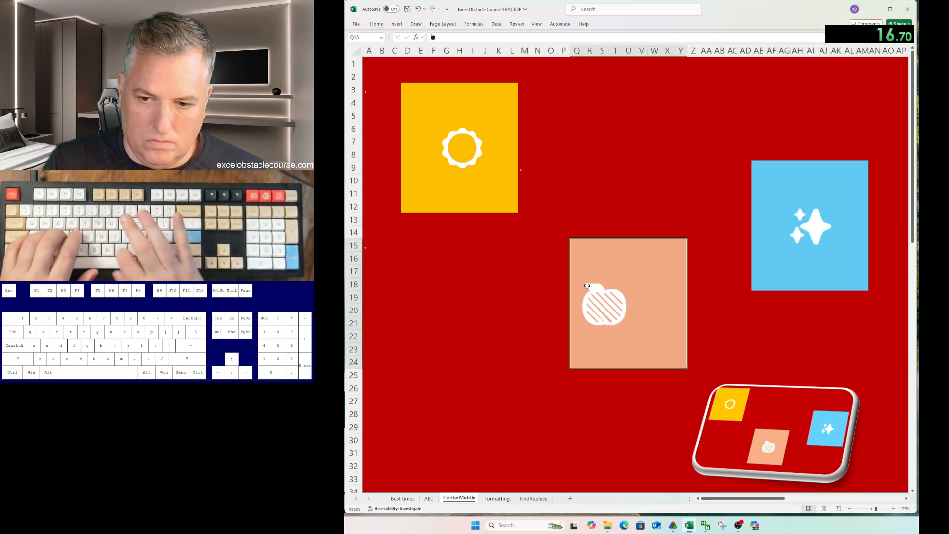
key("alt")
key("h")
key("a")
key("c")
Apply the Heading 1 cell style to the list in B8:B25 on the formatting sheet.
key("ctrl+Page_Down")
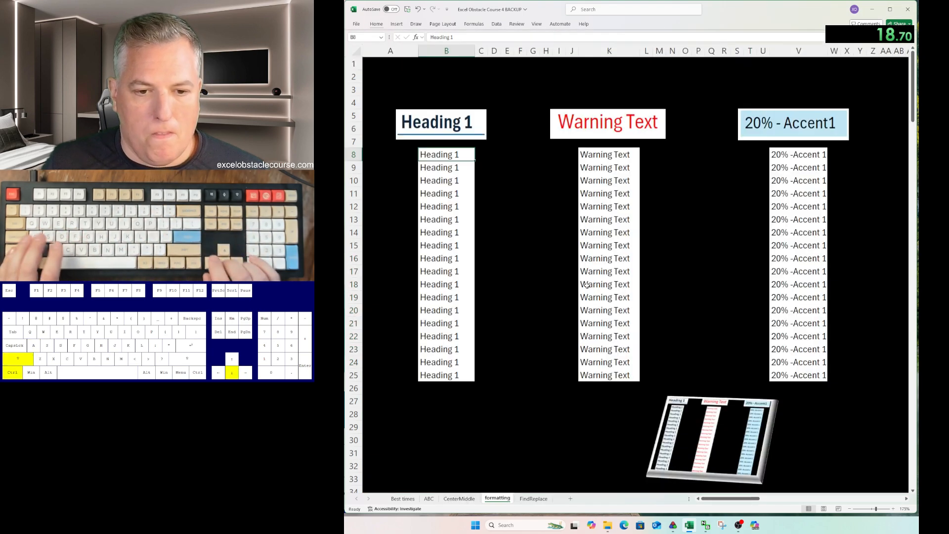
key("ctrl+shift+Down")
key("alt")
key("h")
key("j")
key("Down")
key("Down")
key("Down")
key("Down")
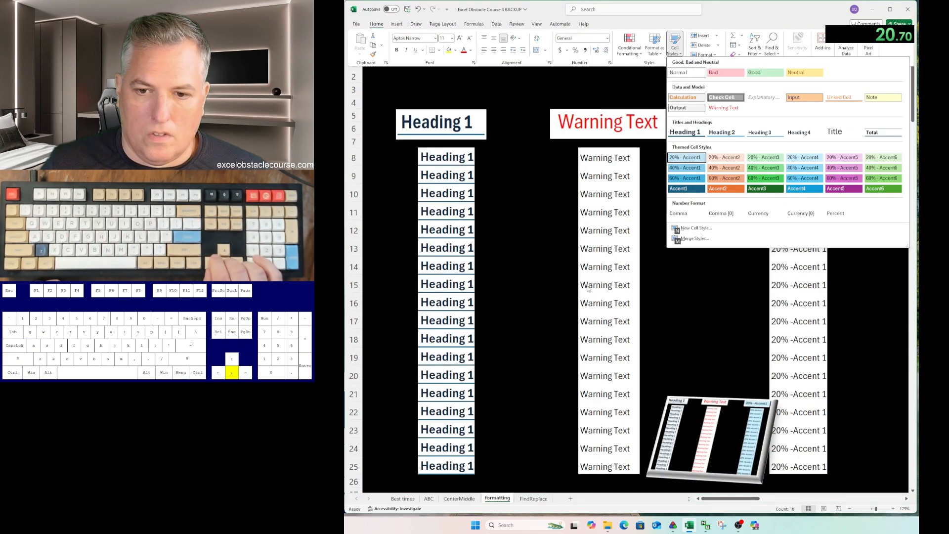
key("Escape")
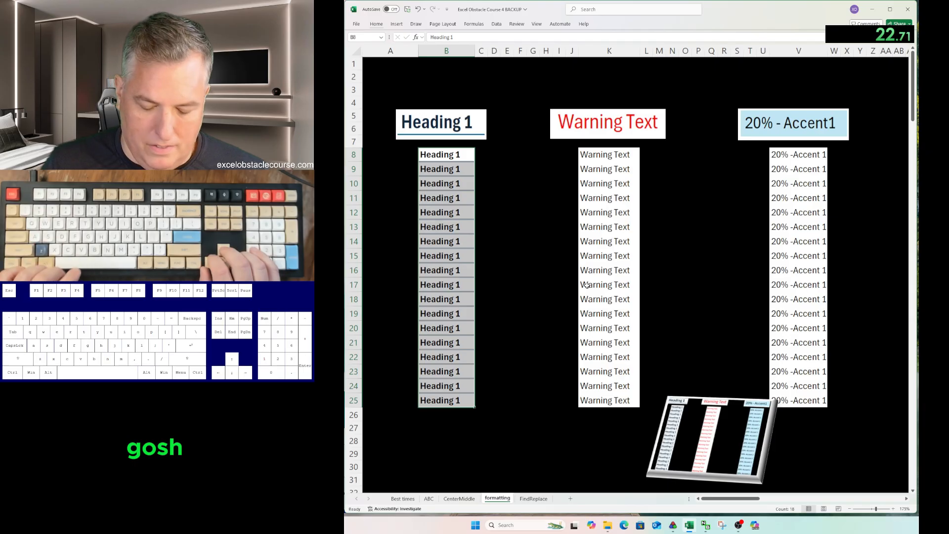
key("alt")
key("h")
key("j")
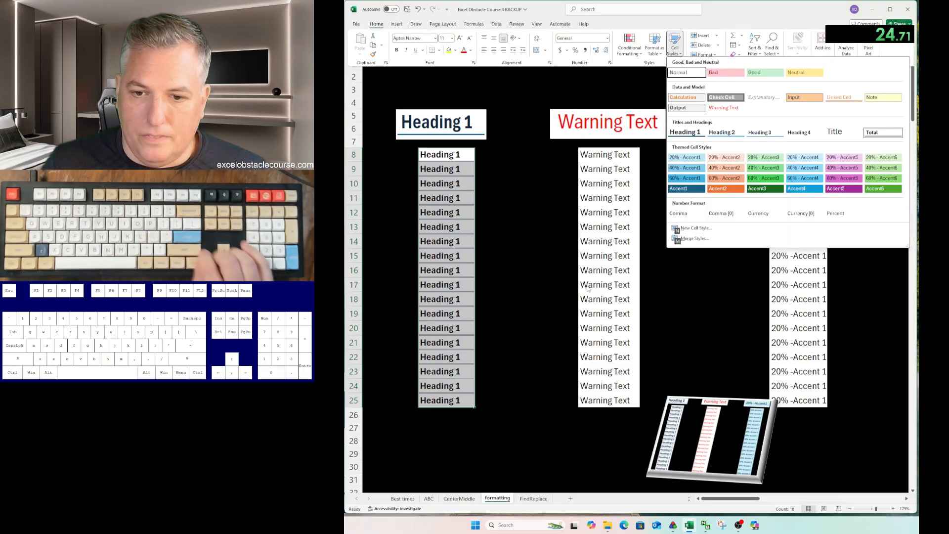
key("Return")
Apply the Warning Text cell style to the list in K8:K25.
key("ctrl+Right")
key("ctrl+shift+Down")
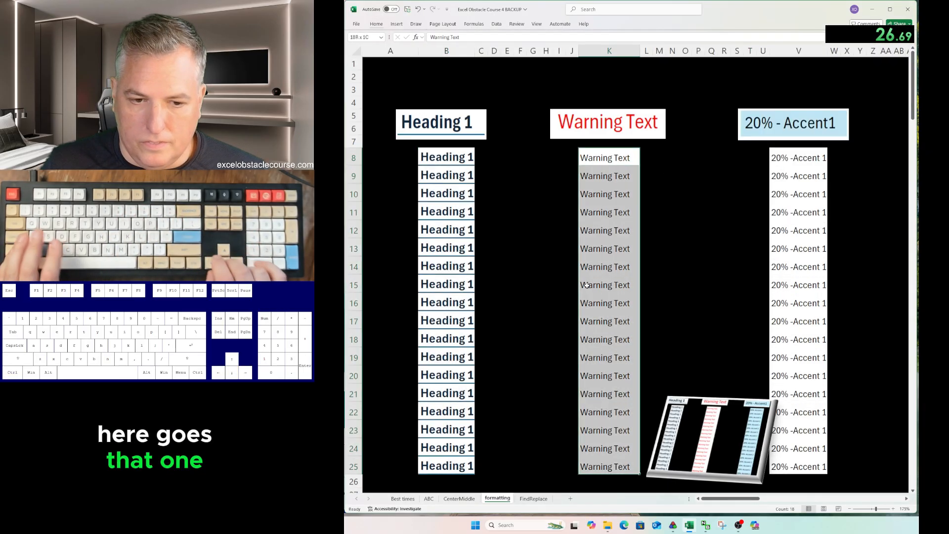
key("alt")
key("h")
key("j")
key("Down")
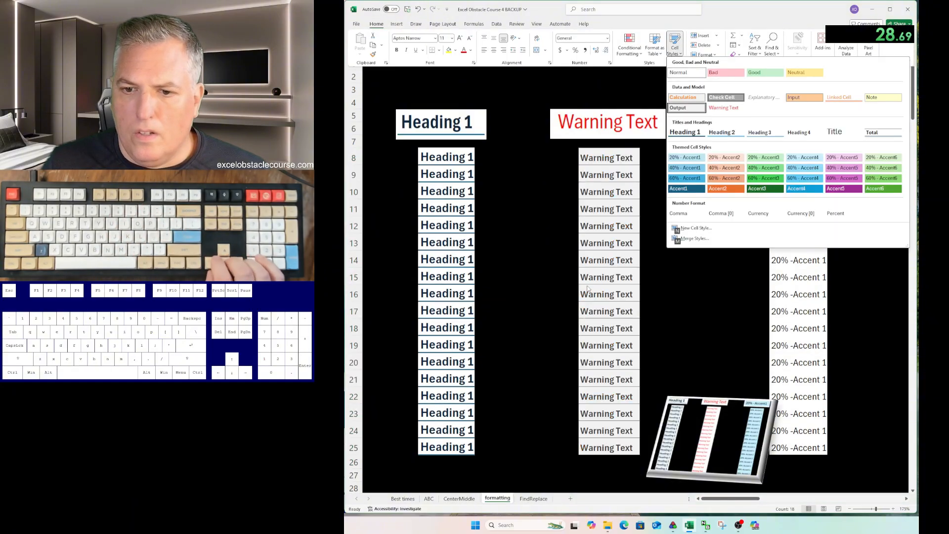
key("Right")
key("Return")
Apply the 20% - Accent1 cell style to the list in V8:V25 and go on to the FindReplace sheet.
key("ctrl+Right")
key("ctrl+shift+Down")
key("alt+space")
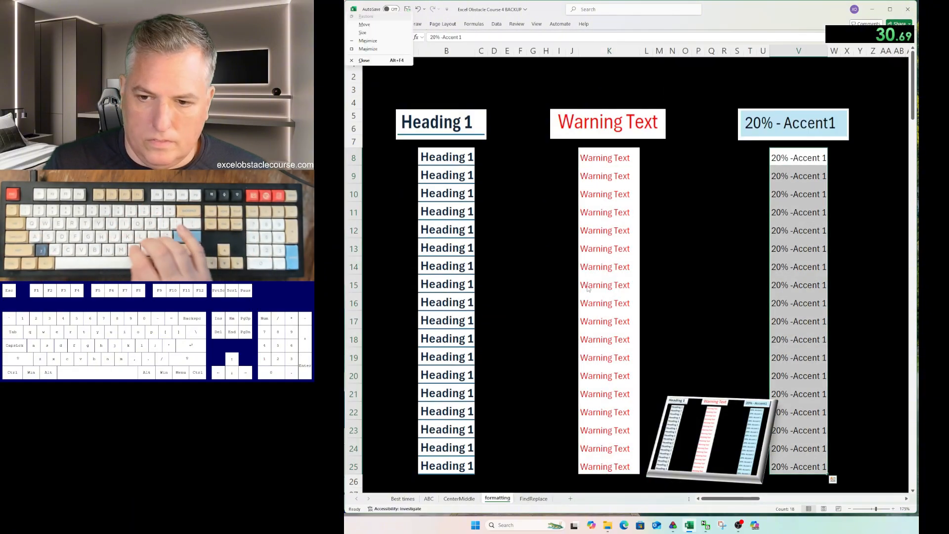
key("Escape")
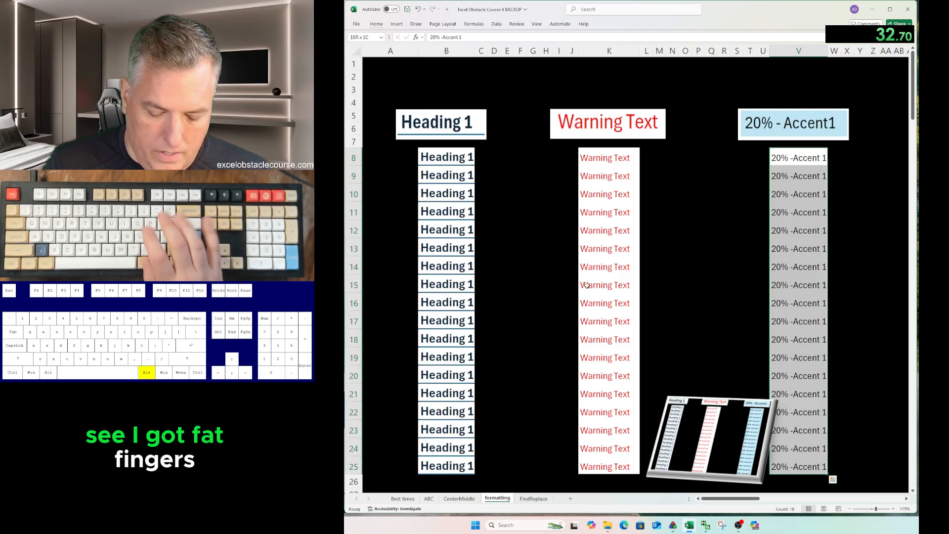
type("j")
key("Escape")
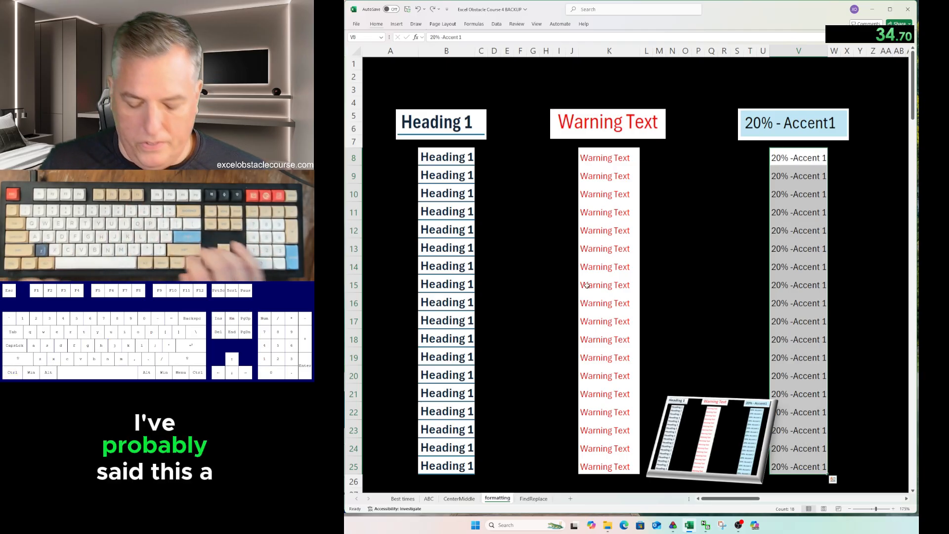
key("alt+h")
key("j")
key("Down")
key("Escape")
key("Escape")
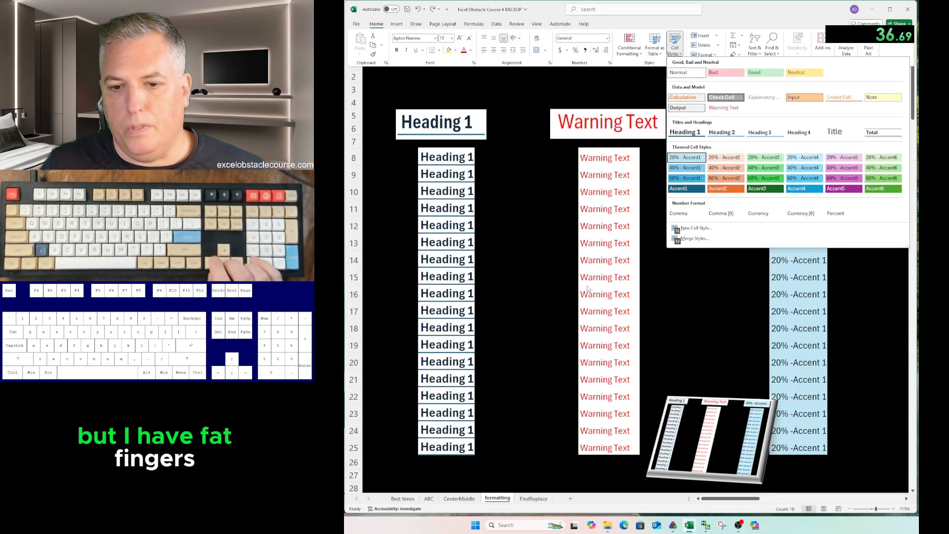
key("ctrl+Page_Down")
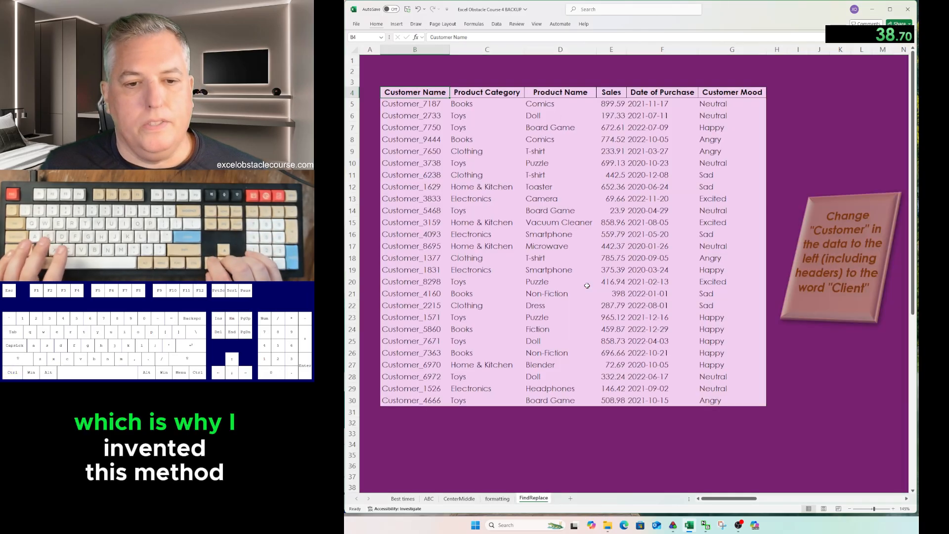
Replace every "Customer" with "Client" in the FindReplace table, including the headers, and toggle bold off for the table.
key("ctrl+a")
key("ctrl+h")
type("Customer")
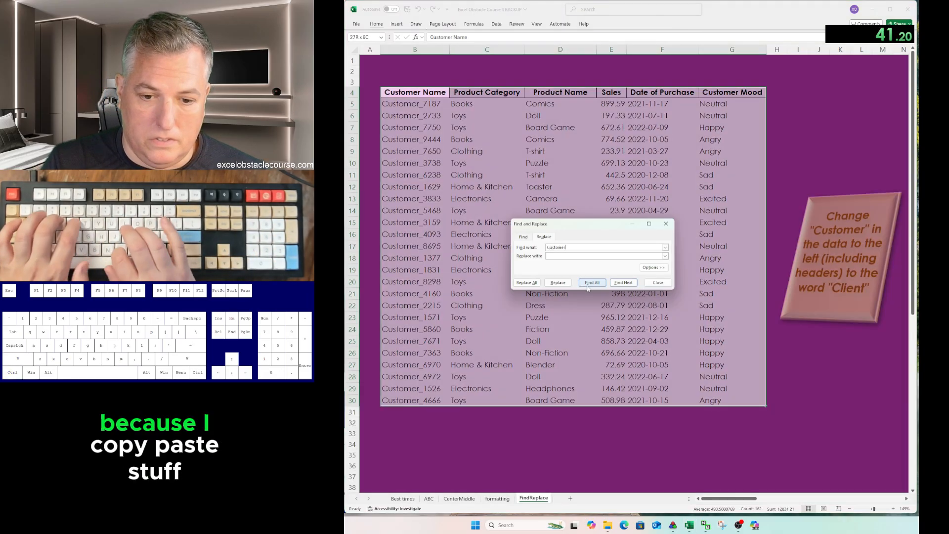
key("Tab")
type("Client")
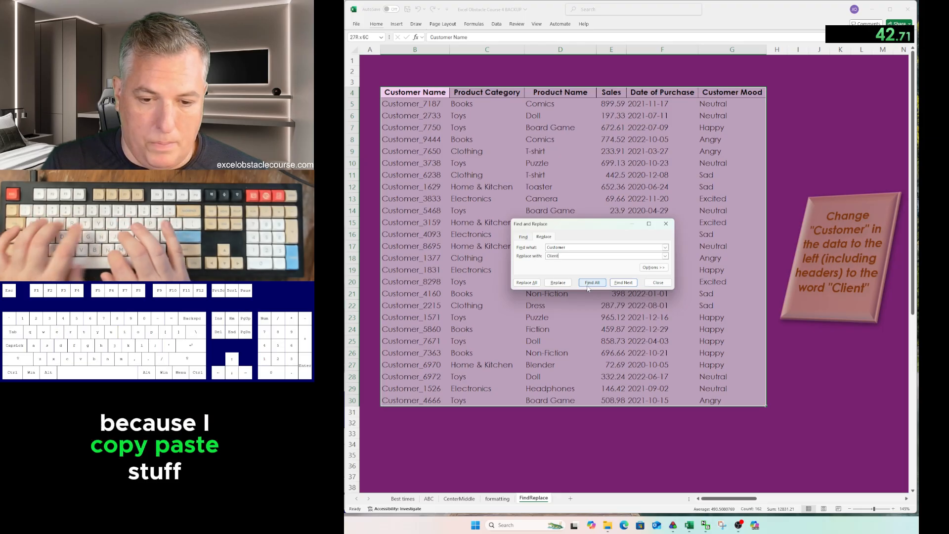
key("alt+a")
key("Escape")
key("Escape")
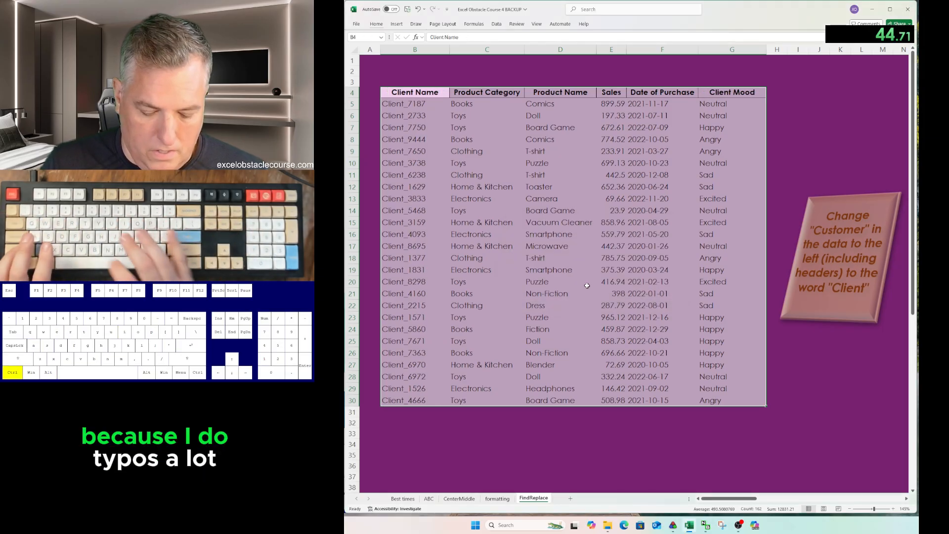
key("ctrl+b")
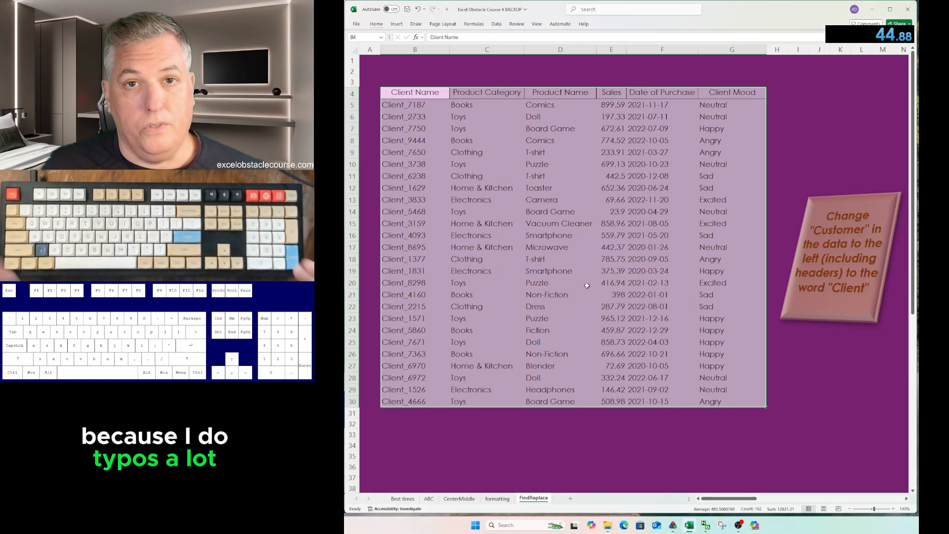
Undo the completed run's edits on all course sheets, back to the original blocks on the ABC sheet.
key("Up")
key("Down")
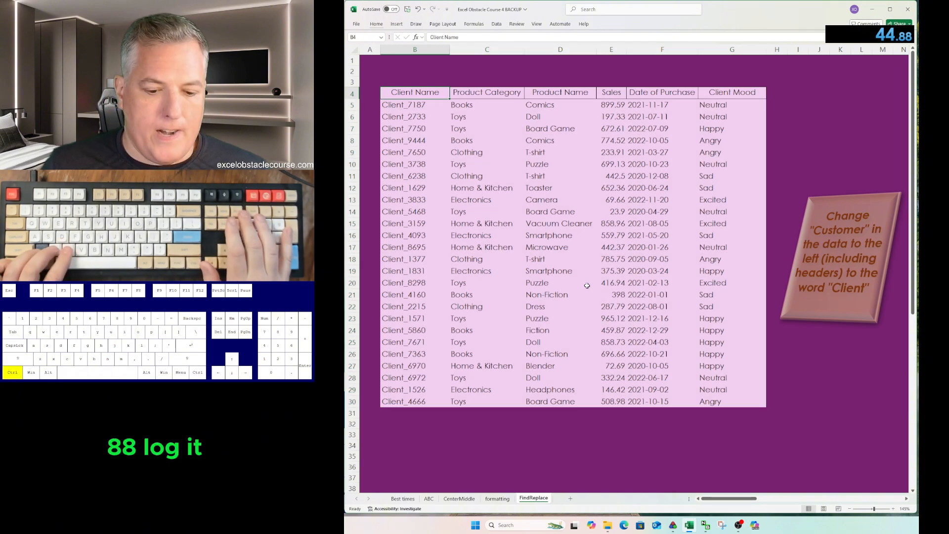
key("ctrl+Page_Up")
key("ctrl+Page_Up")
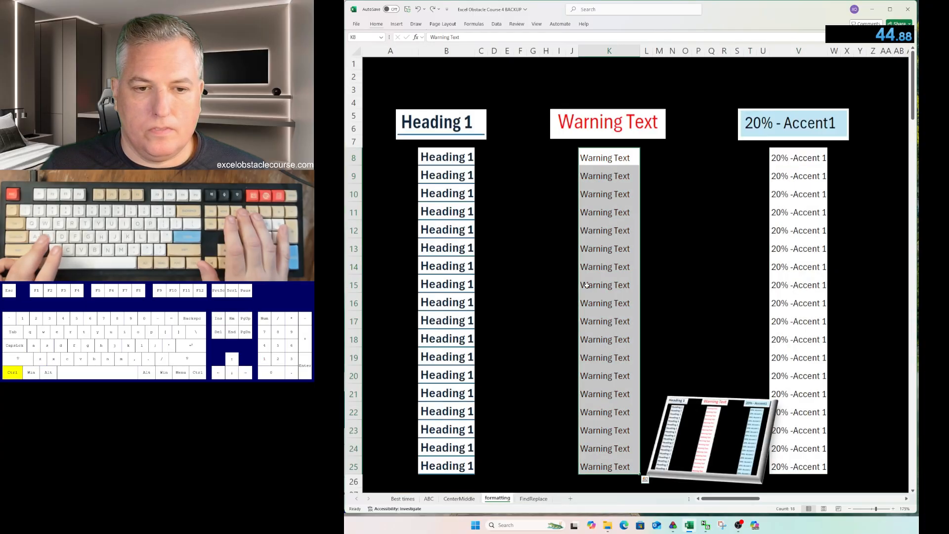
key("ctrl+Page_Up")
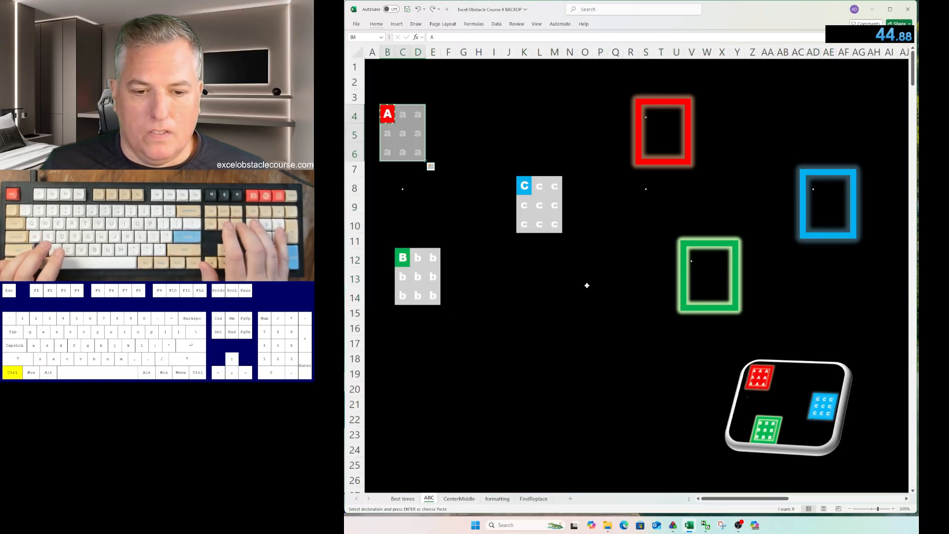
Clear the remembered "Replace with" text in Find and Replace on the FindReplace sheet and close the dialog.
key("ctrl+Page_Down")
key("ctrl+Page_Down")
key("ctrl+Page_Down")
key("ctrl+h")
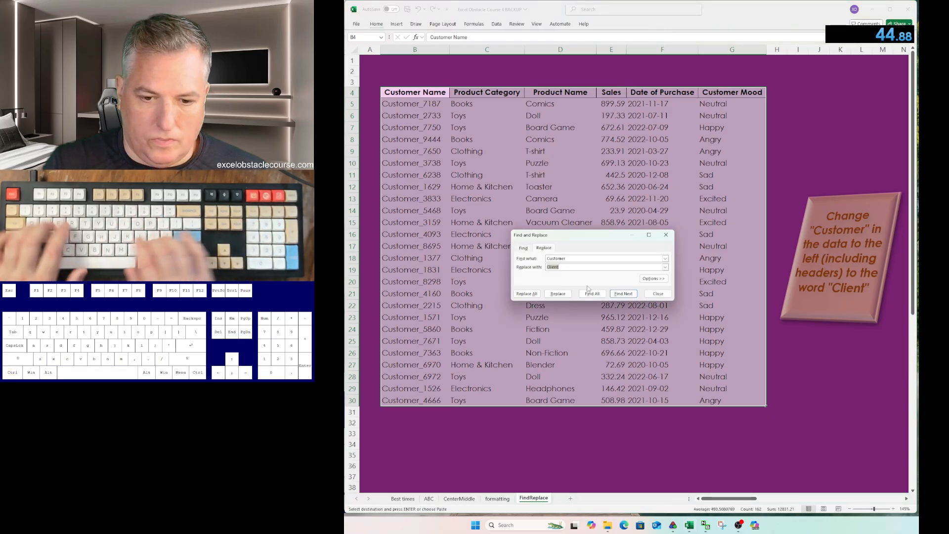
key("BackSpace")
key("Escape")
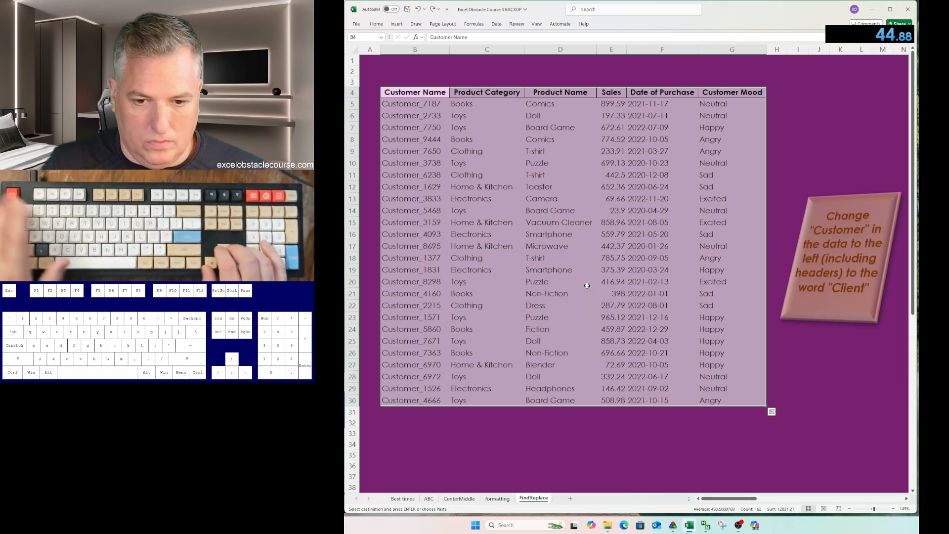
Log 0:44.88 as the time for try 16 in the Best times table.
key("ctrl+Page_Up")
key("ctrl+Page_Up")
key("ctrl+Page_Up")
key("ctrl+Page_Up")
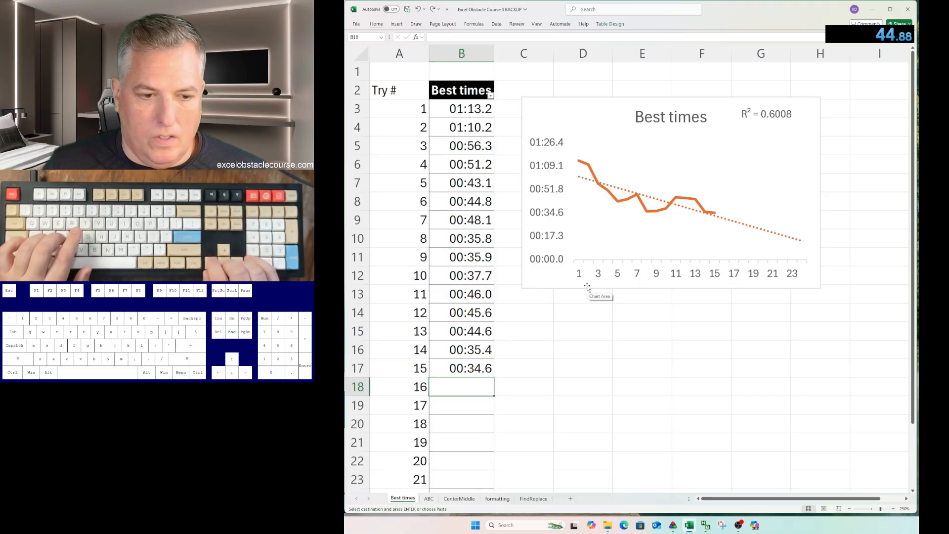
key("Down")
key("Up")
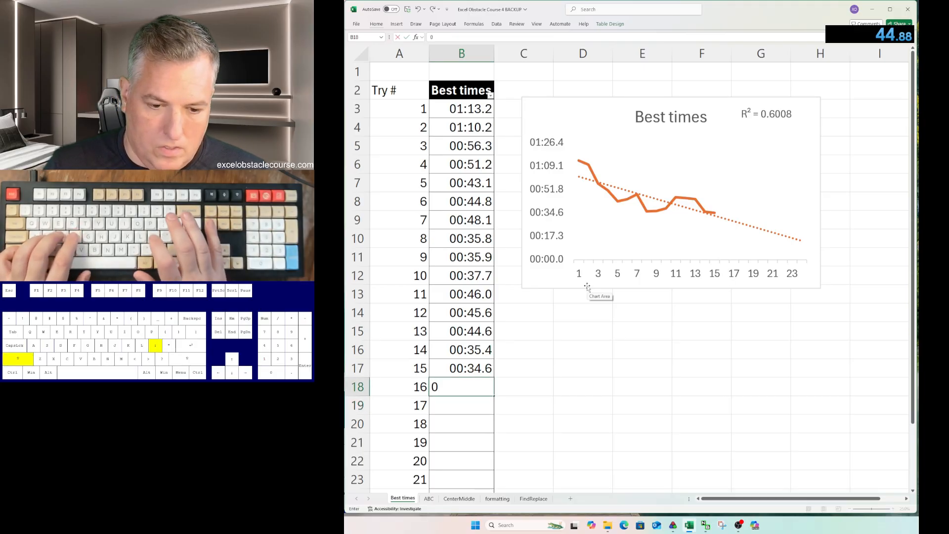
type(":44.88")
key("Return")
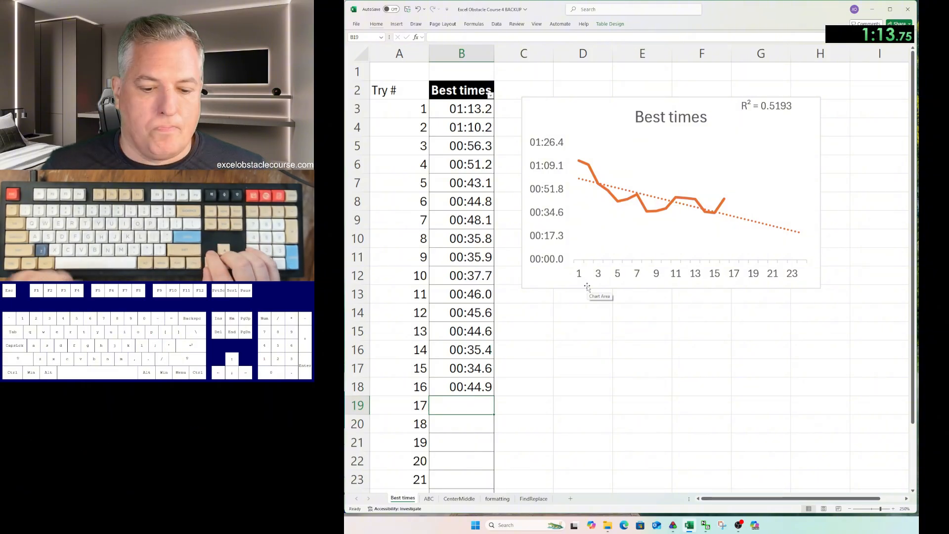
Reset the active cell to its starting position on the course sheets from ABC to FindReplace and return to Best times.
key("ctrl+Page_Down")
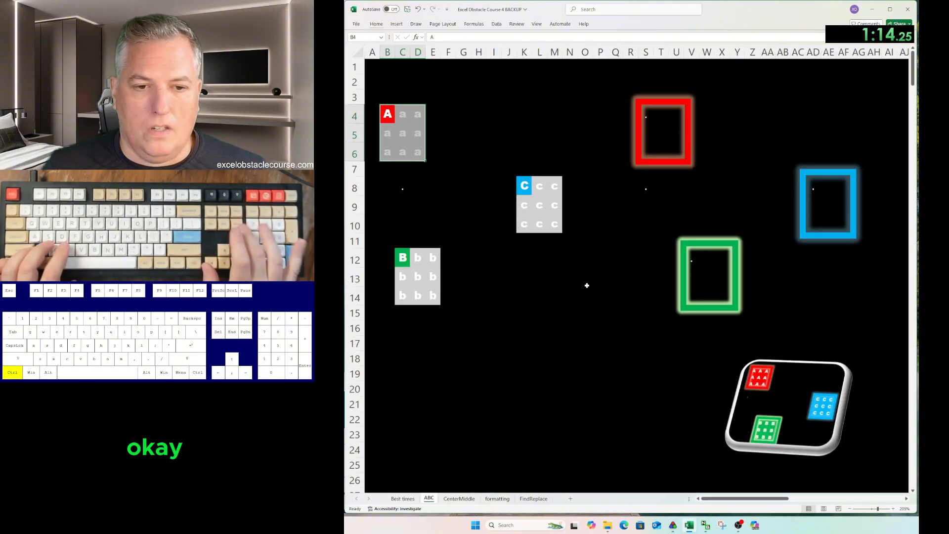
key("ctrl+Left")
key("ctrl+Page_Down")
key("ctrl+Left")
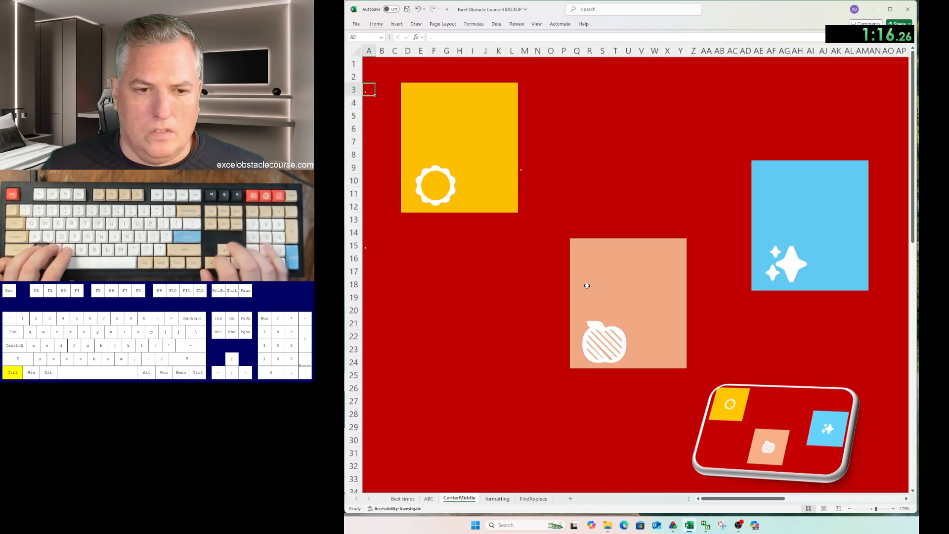
key("ctrl+Page_Down")
key("ctrl+Left")
key("ctrl+Page_Down")
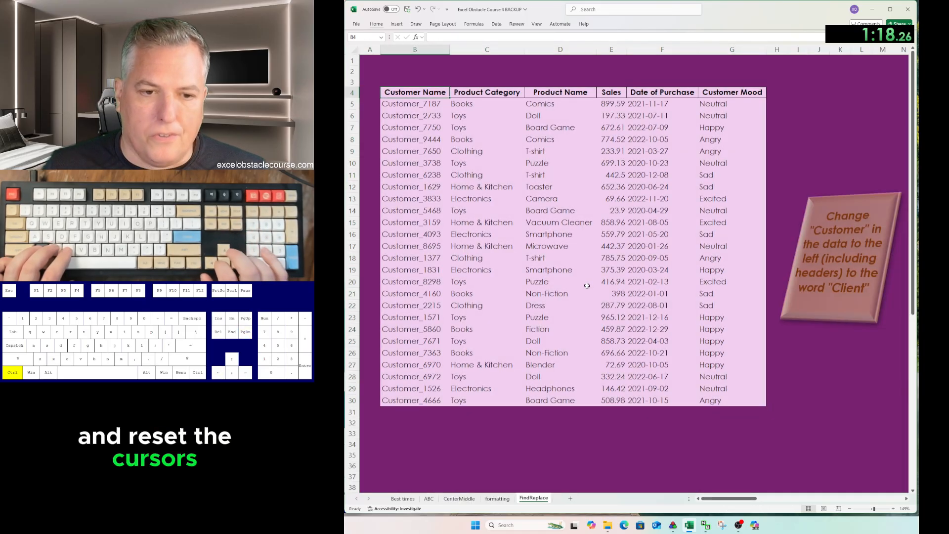
key("ctrl+Page_Up")
key("ctrl+Page_Up")
key("ctrl+Page_Up")
key("ctrl+Page_Up")
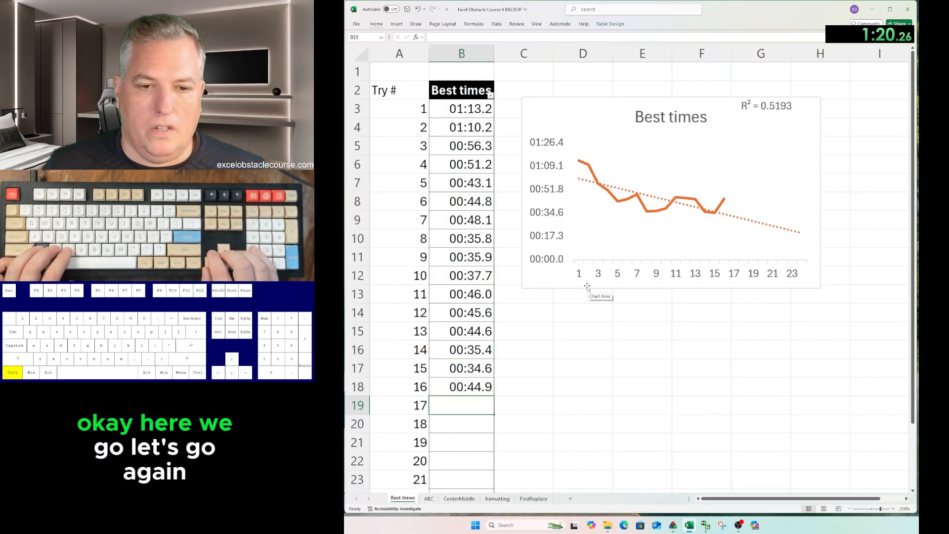
On the ABC sheet, fill the block at B4 with the red A cell and copy the block into the red frame.
key("ctrl+Page_Down")
key("ctrl+c")
key("ctrl+a")
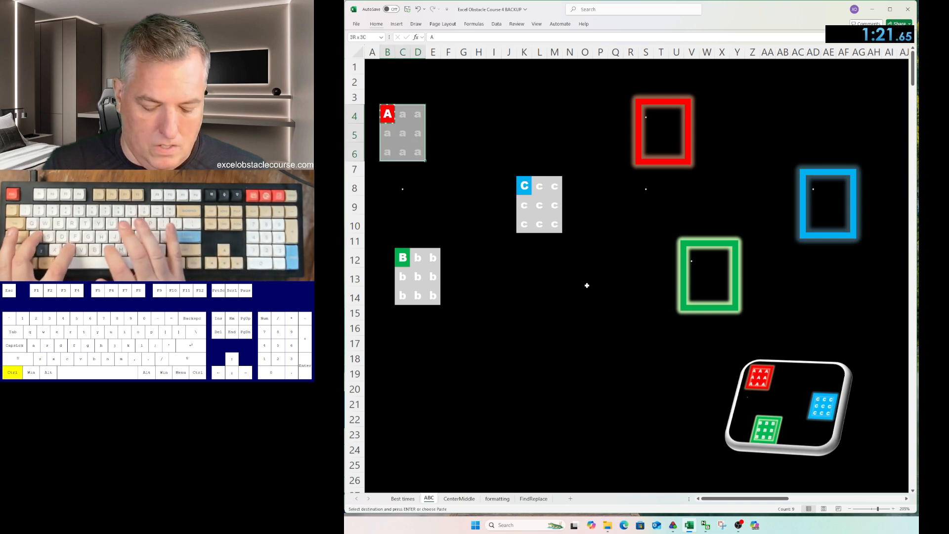
key("ctrl+v")
key("ctrl+c")
key("ctrl+Right")
key("ctrl+Right")
key("ctrl+v")
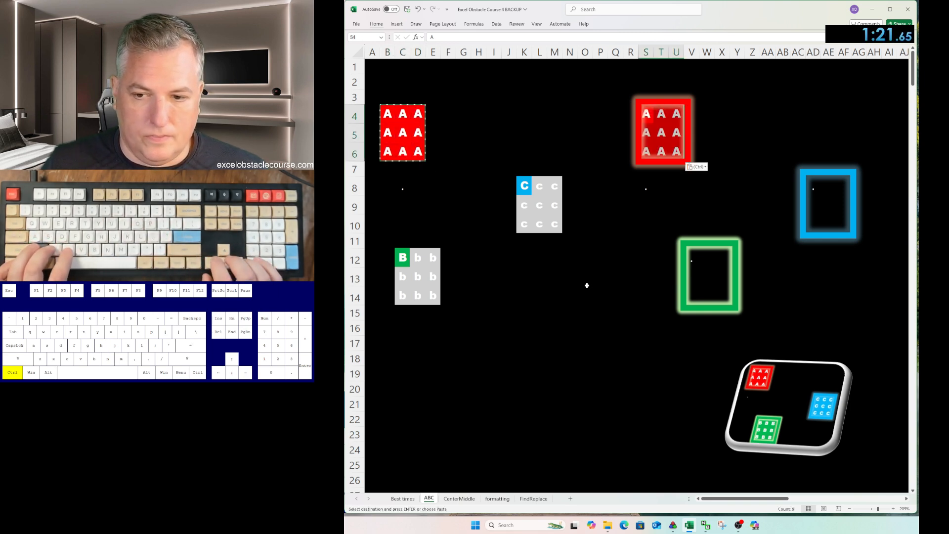
Fill the block at K8 with the blue C cell and copy the block into the blue frame.
key("ctrl+Down")
key("ctrl+Down")
key("ctrl+c")
key("ctrl+a")
key("ctrl+v")
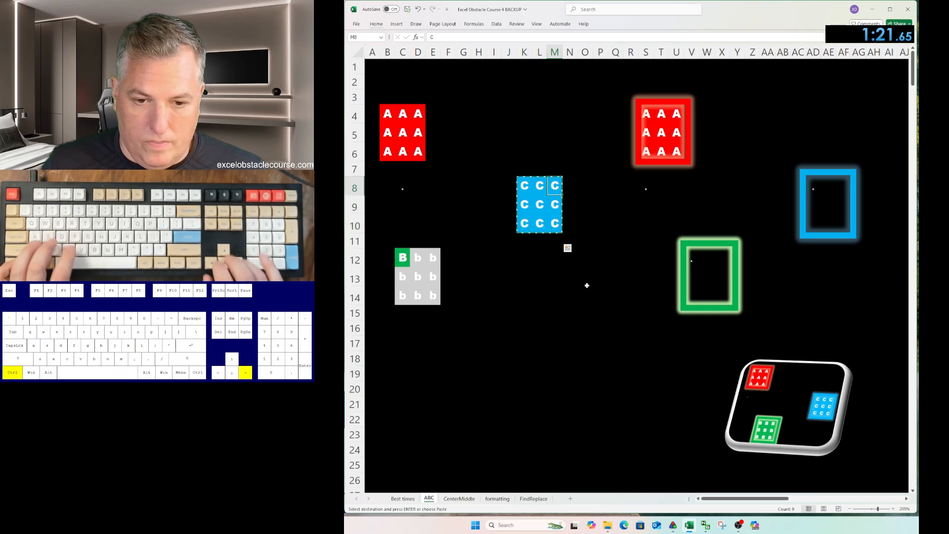
key("ctrl+c")
key("ctrl+Right")
key("ctrl+Right")
key("ctrl+v")
Fill the block at C12 with the green B cell and copy the block into the green frame.
key("ctrl+Left")
key("ctrl+Down")
key("ctrl+c")
key("ctrl+a")
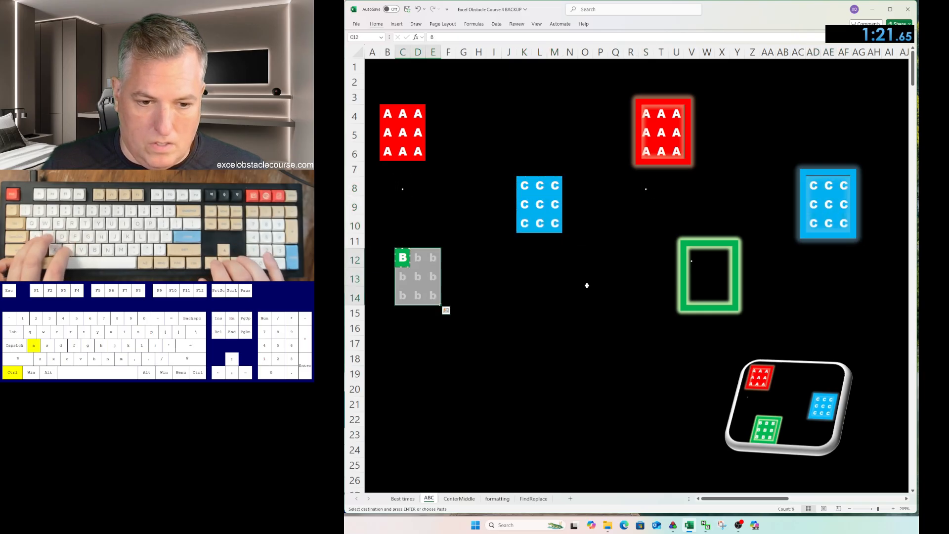
key("ctrl+v")
key("ctrl+c")
key("ctrl+Right")
key("ctrl+Right")
key("ctrl+v")
Middle-align the symbol vertically in the yellow merged block at D3 on the CenterMiddle sheet.
key("ctrl+Page_Down")
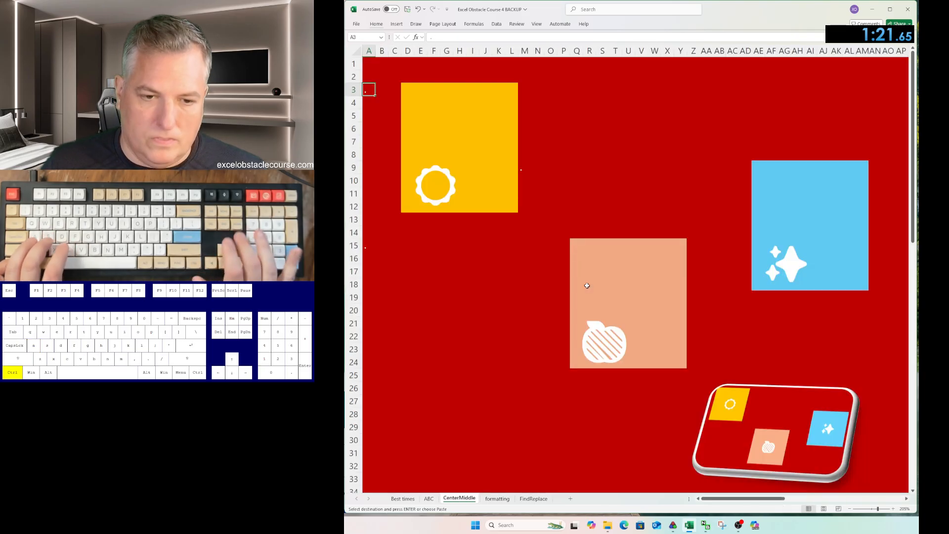
key("alt+h")
key("a")
key("m")
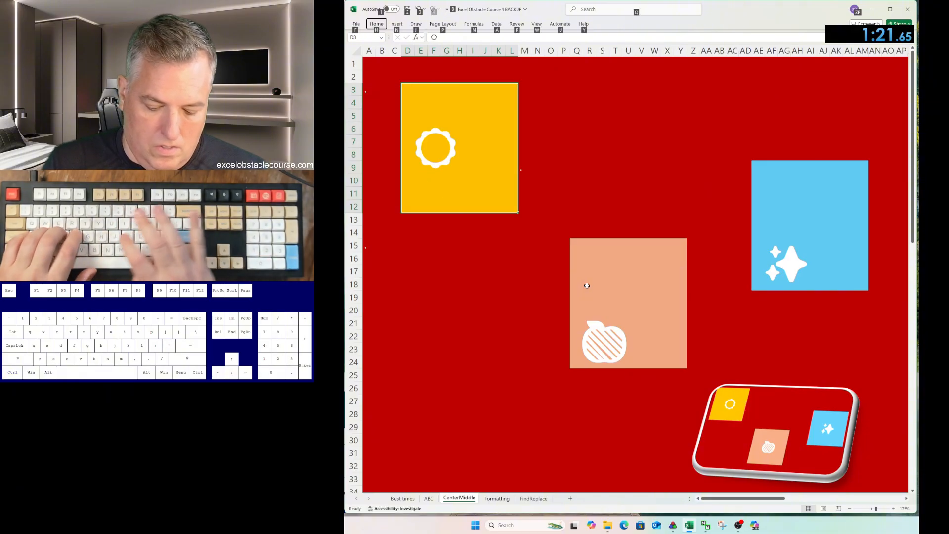
key("ctrl+Down")
key("ctrl+Left")
key("ctrl+Up")
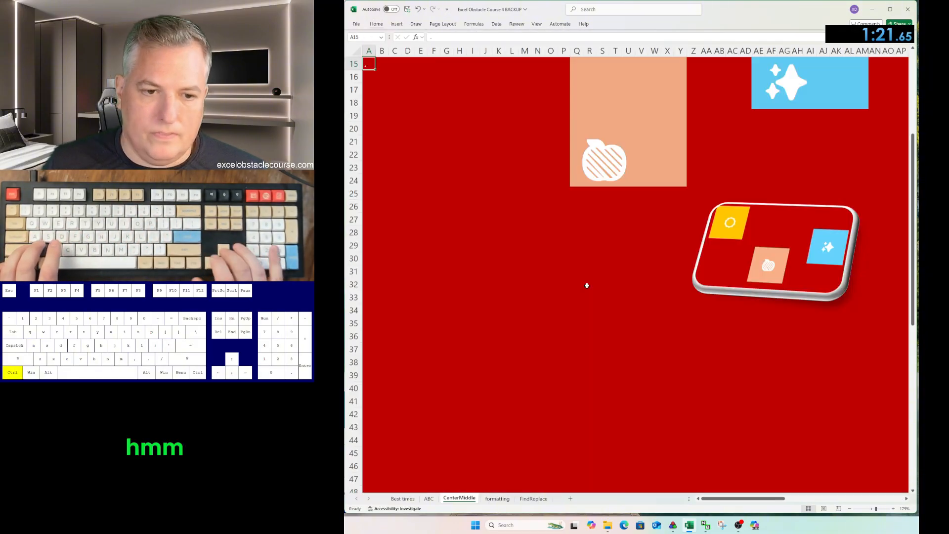
key("ctrl+Up")
key("ctrl+Up")
key("ctrl+Right")
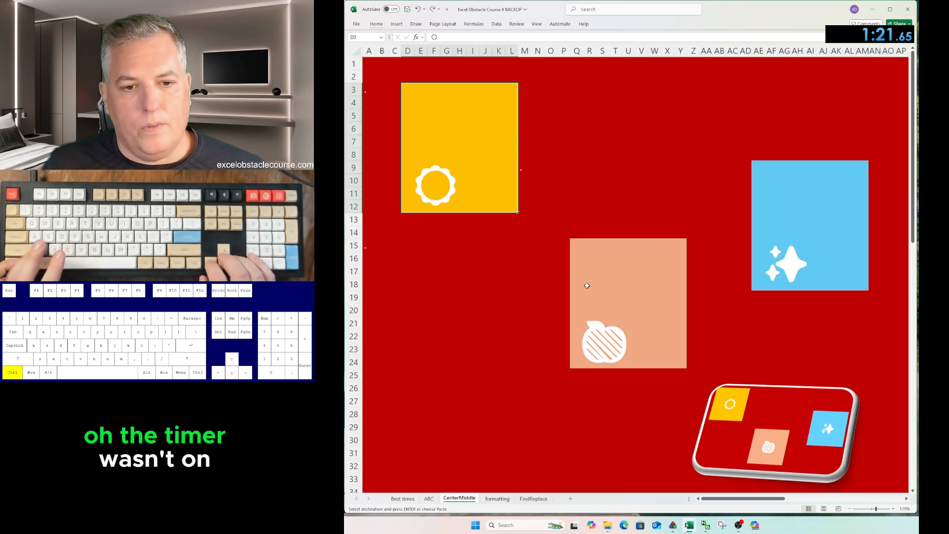
Undo the untimed run's edits back to the original blocks on the ABC sheet and clear the copy selection.
key("ctrl+z")
key("ctrl+z")
key("ctrl+z")
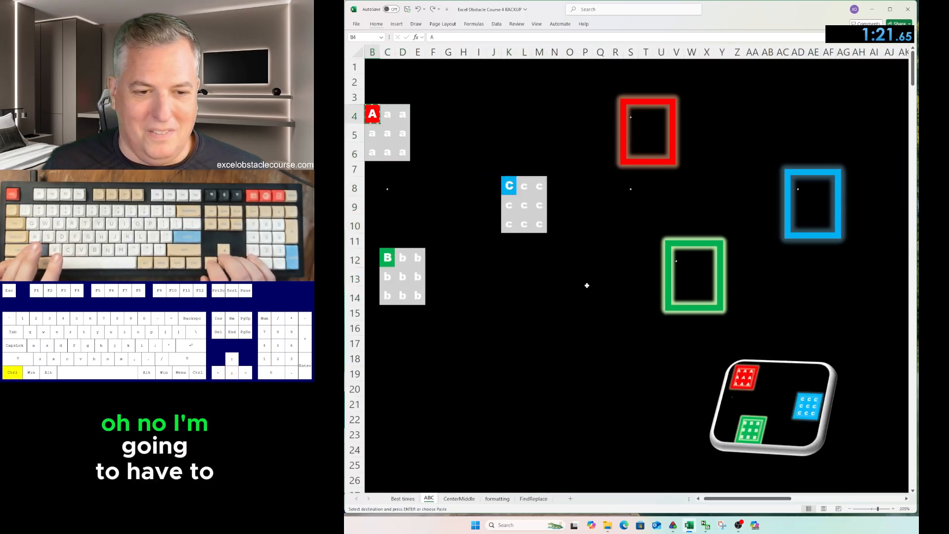
key("Escape")
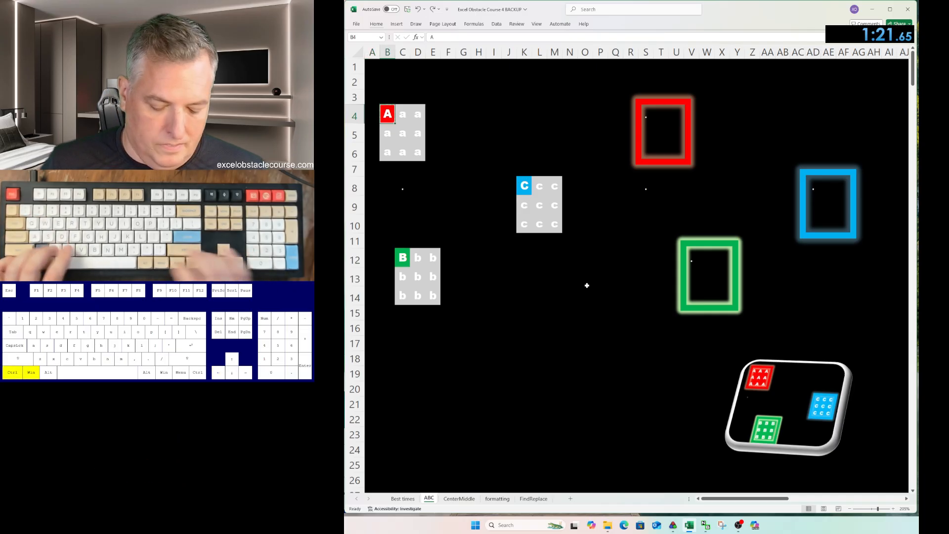
Reset the active cell on the CenterMiddle sheet to A3 and return to the ABC sheet.
key("ctrl+Page_Down")
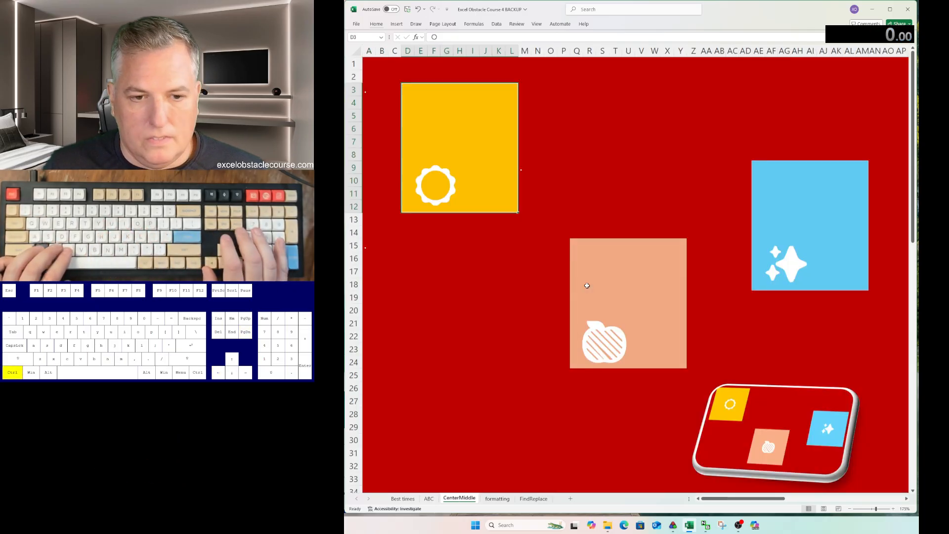
key("ctrl+Page_Down")
key("ctrl+Page_Up")
key("ctrl+Left")
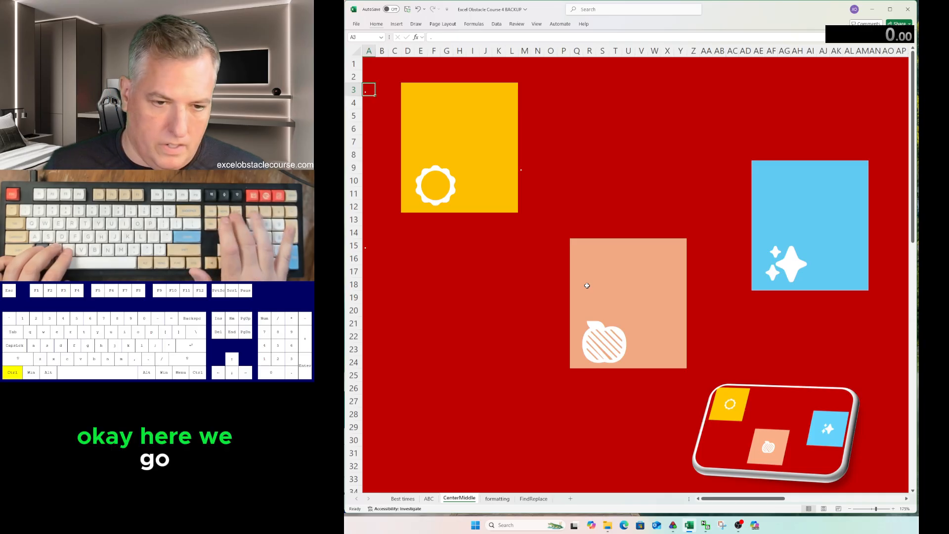
key("ctrl+Page_Up")
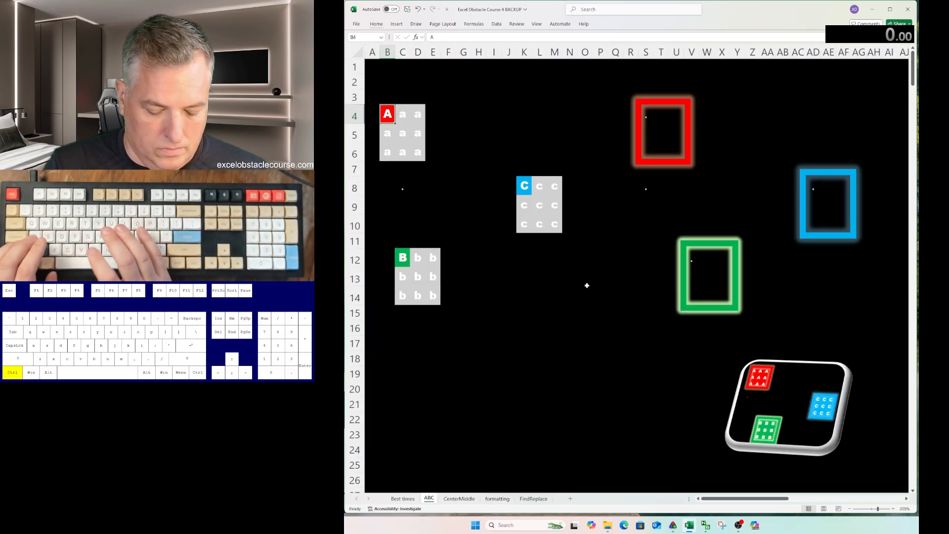
Fill the 3-by-3 block at B4 with the red A cell and copy it into the red frame at S4.
key("ctrl+a")
key("ctrl+c")
key("ctrl+Right")
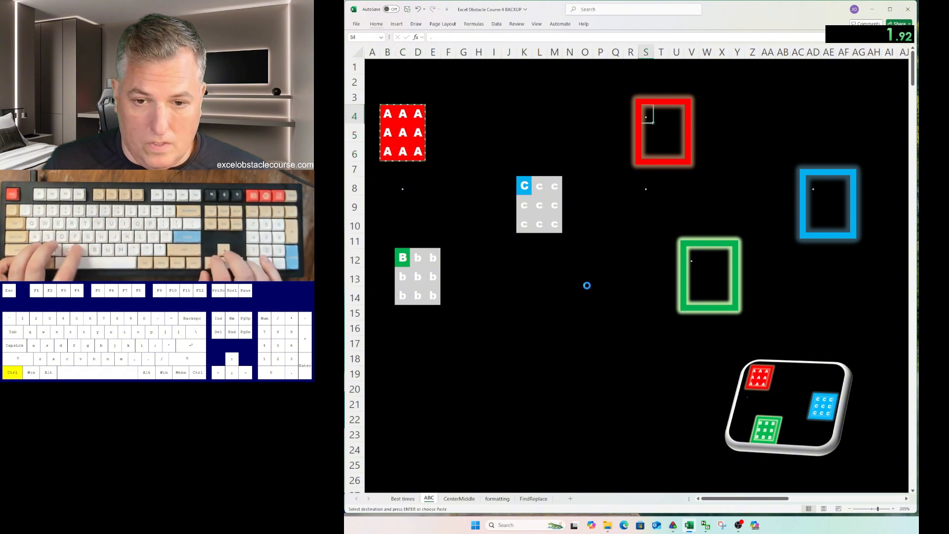
key("ctrl+v")
Fill the 3-by-3 block at K8 with the blue C cell and copy it into the blue frame.
key("ctrl+a")
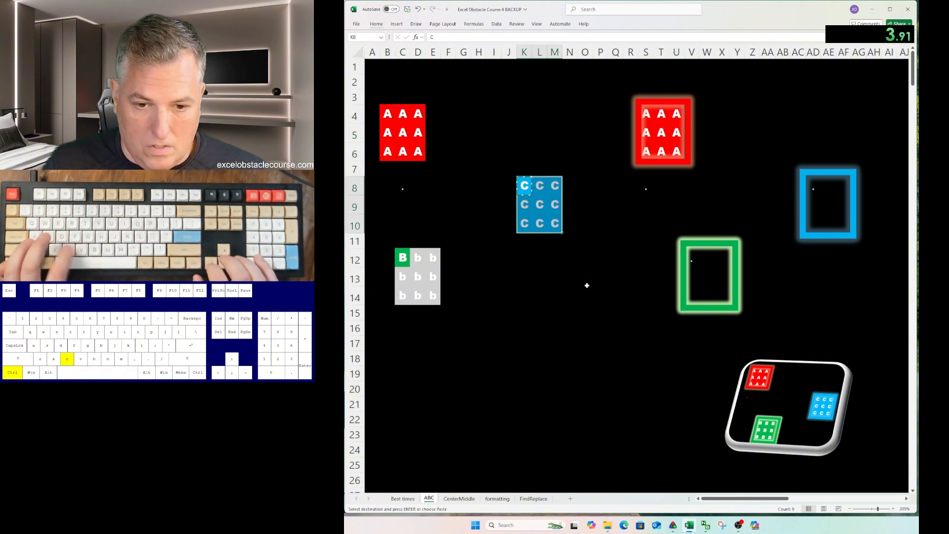
key("ctrl+c")
key("ctrl+Right")
key("ctrl+Right")
key("ctrl+Right")
key("ctrl+v")
Fill the 3-by-3 block at C12 with the green B cell and copy it into the green frame.
key("ctrl+Left")
key("ctrl+Left")
key("ctrl+Left")
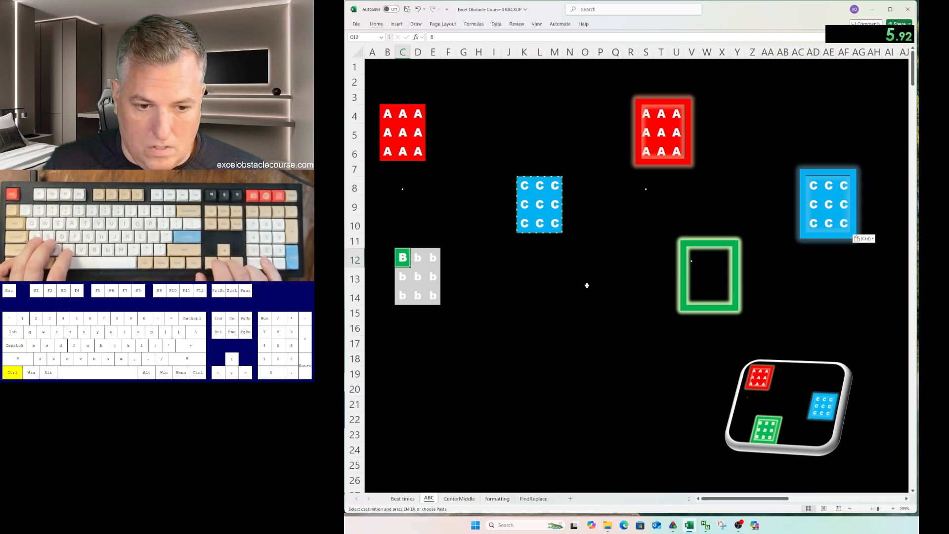
key("ctrl+a")
key("ctrl+c")
key("ctrl+Right")
key("ctrl+Right")
key("ctrl+v")
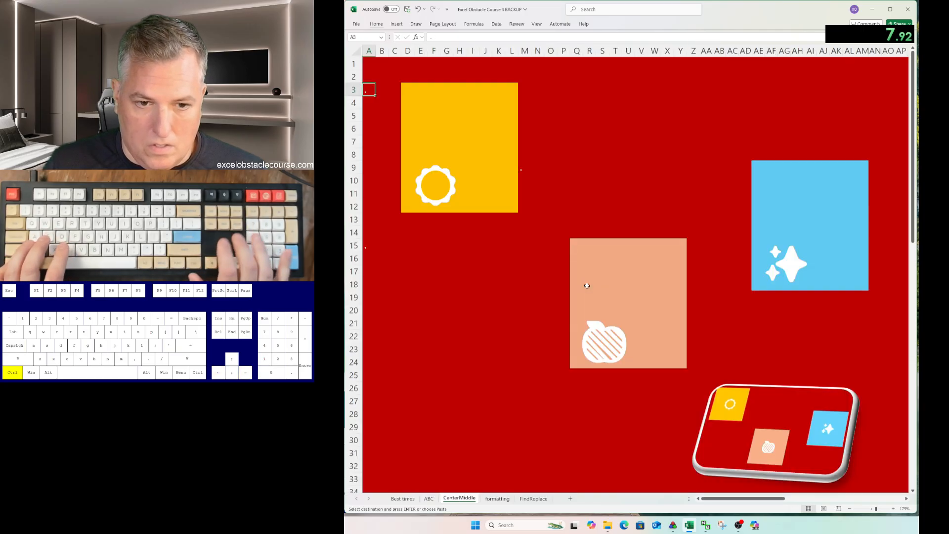
On the CenterMiddle sheet, align the symbol in the yellow merged block at D3 to the middle and center.
key("ctrl+Right")
key("ctrl+a")
key("alt+h")
key("a")
key("m")
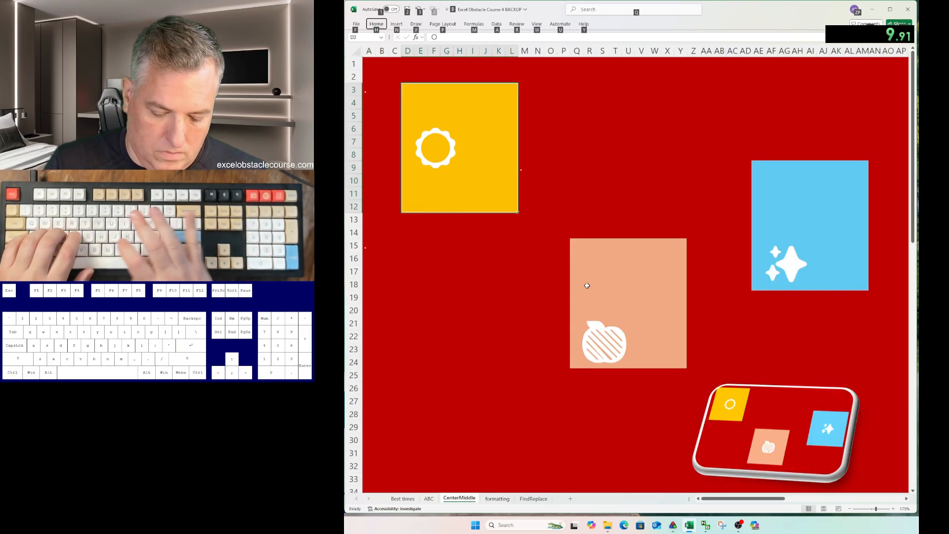
key("alt+h")
key("a")
key("c")
Align the symbol in the blue merged block at AE9 to the middle and center.
key("Right")
key("ctrl+Down")
key("ctrl+Right")
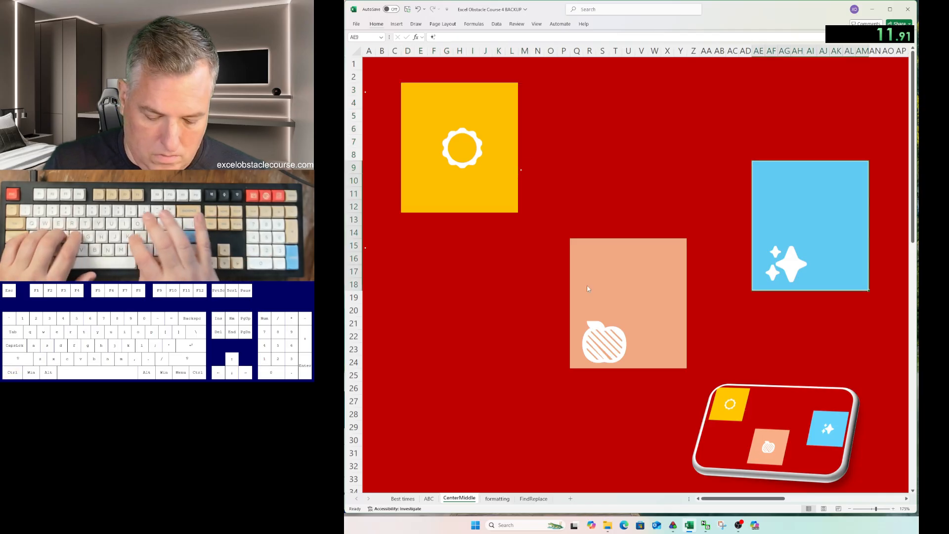
key("alt+h")
key("a")
key("m")
key("alt+h")
key("a")
key("c")
Align the apple symbol in the orange merged block at Q15 to the middle and center.
key("ctrl+Left")
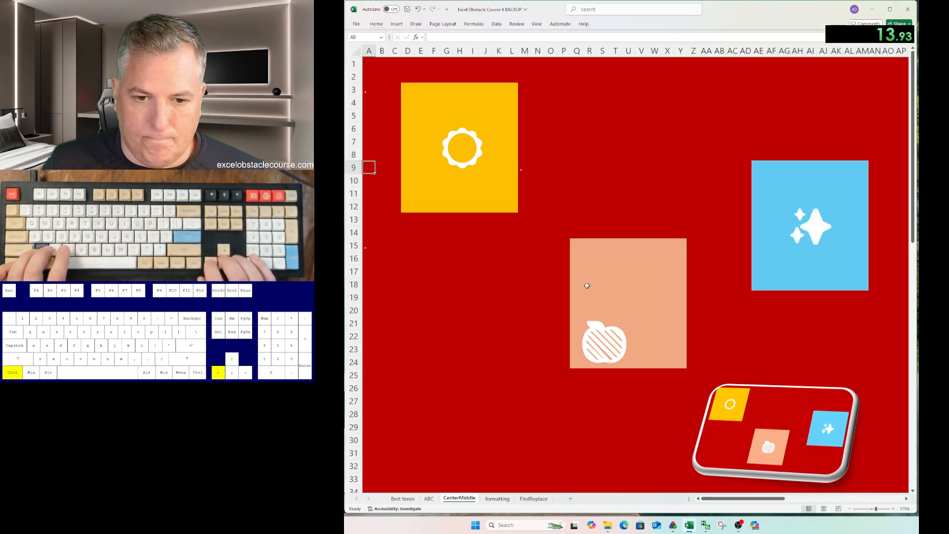
key("ctrl+Right")
key("alt+h")
key("a")
key("m")
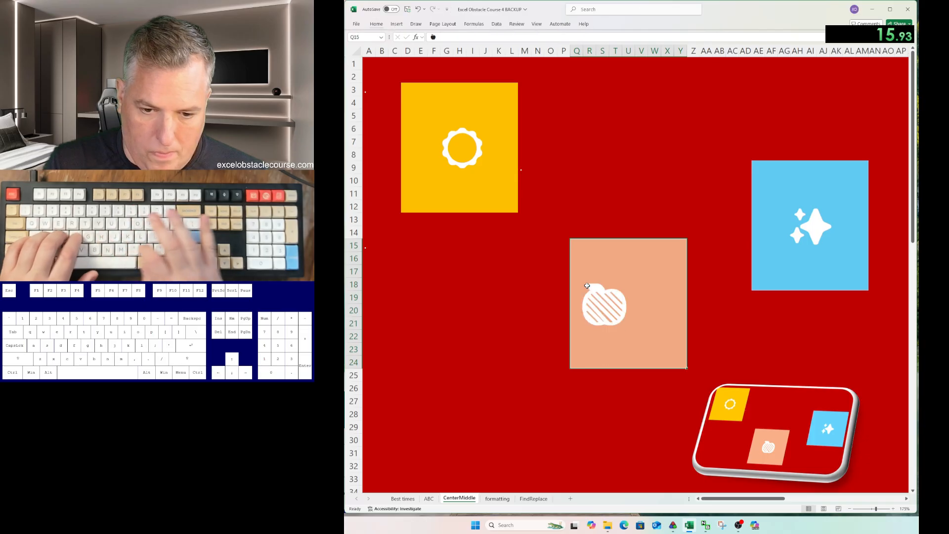
key("alt")
key("h")
key("a")
key("c")
On the formatting sheet, apply the Heading 1 cell style to B8:B25.
key("ctrl+Page_Down")
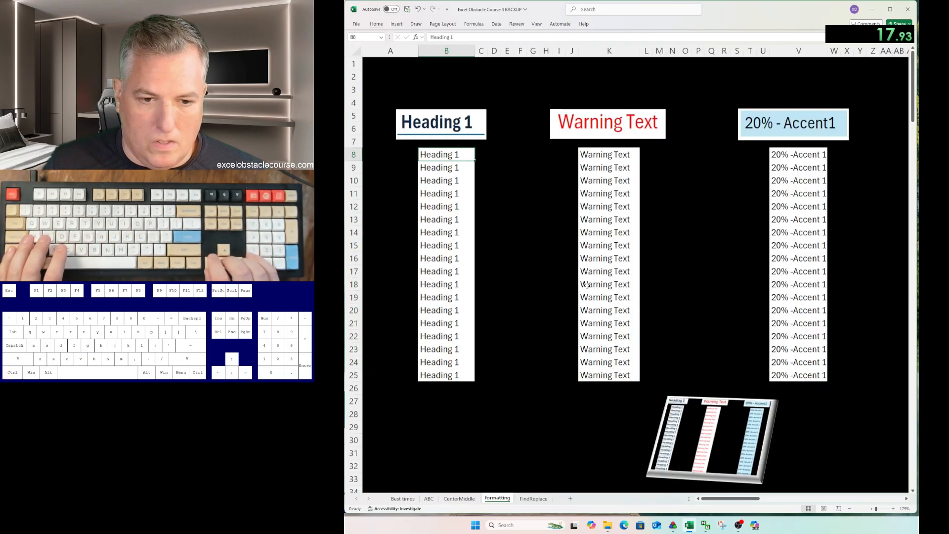
key("ctrl+shift+Down")
key("j")
key("Down")
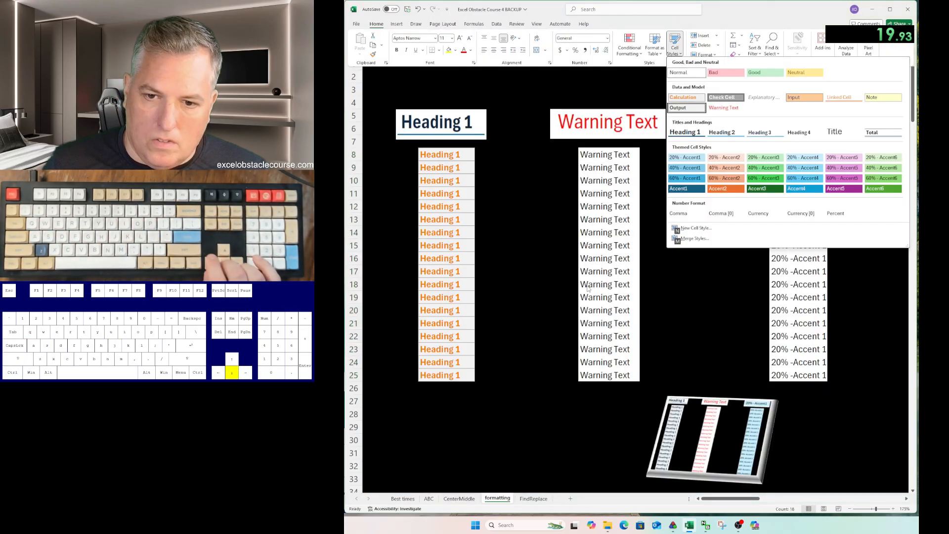
key("Return")
Select the Warning Text cells K8:K25.
key("ctrl+Right")
key("ctrl+shift+Down")
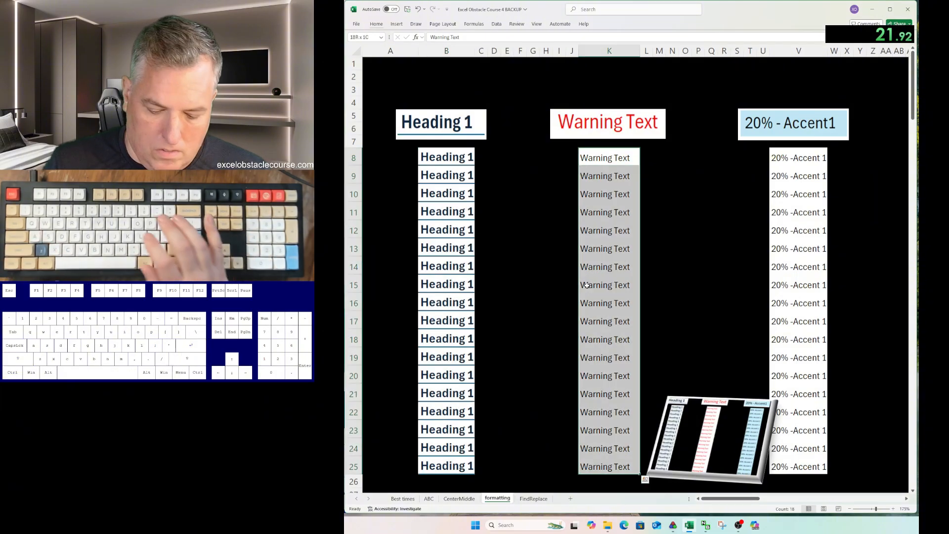
key("alt")
key("h")
key("h")
key("Escape")
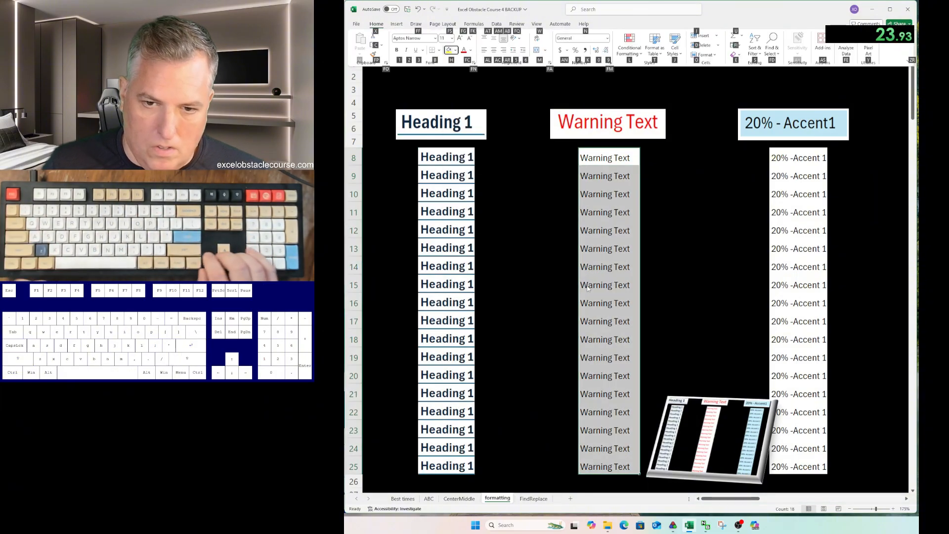
key("h")
key("Escape")
key("Escape")
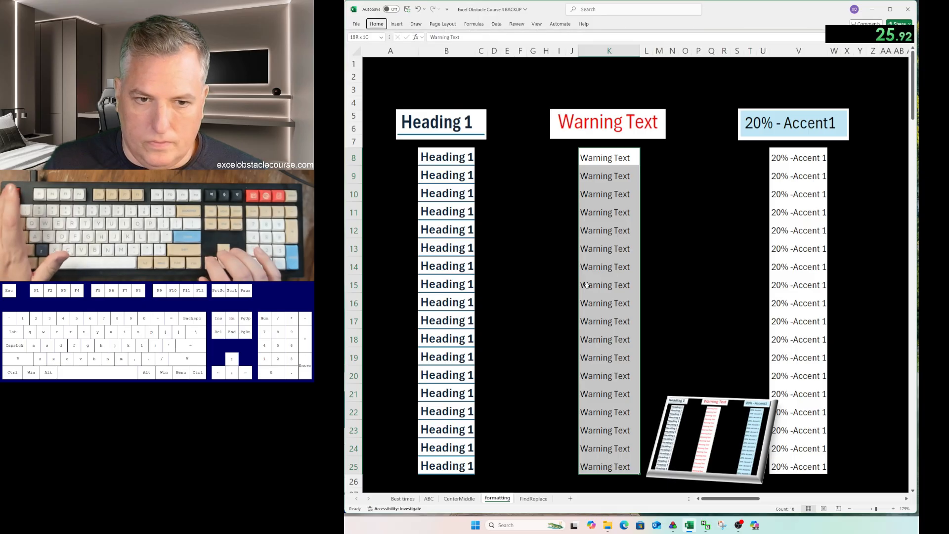
Apply the Warning Text cell style to K8:K25.
key("h")
key("j")
key("Down")
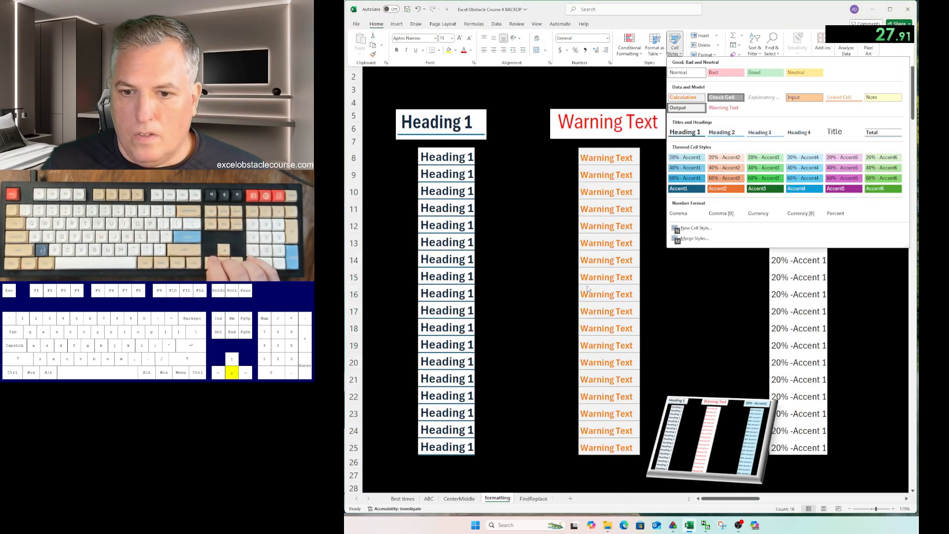
key("Down")
key("Down")
key("Return")
Apply the 20% - Accent1 cell style to V8:V25.
key("ctrl+Right")
key("ctrl+shift+Down")
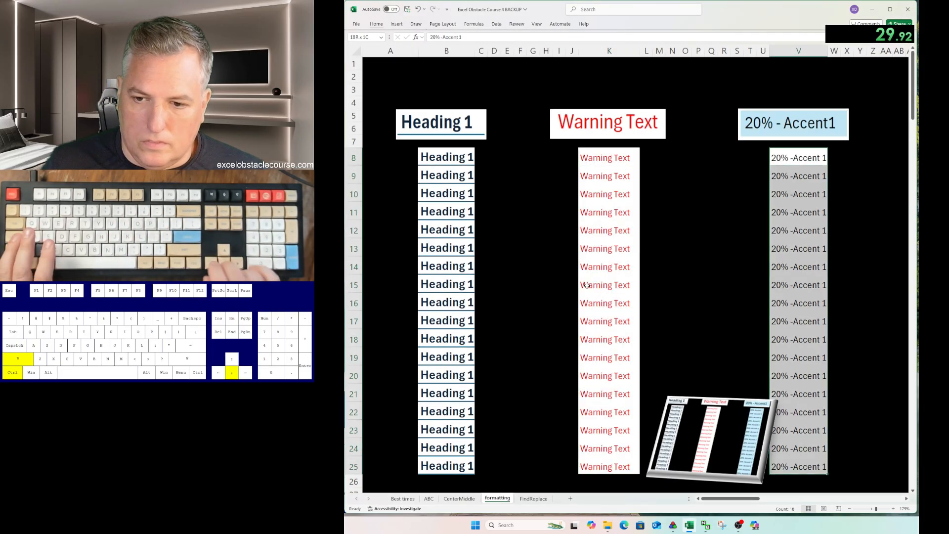
key("alt+h")
key("j")
key("Down")
key("Down")
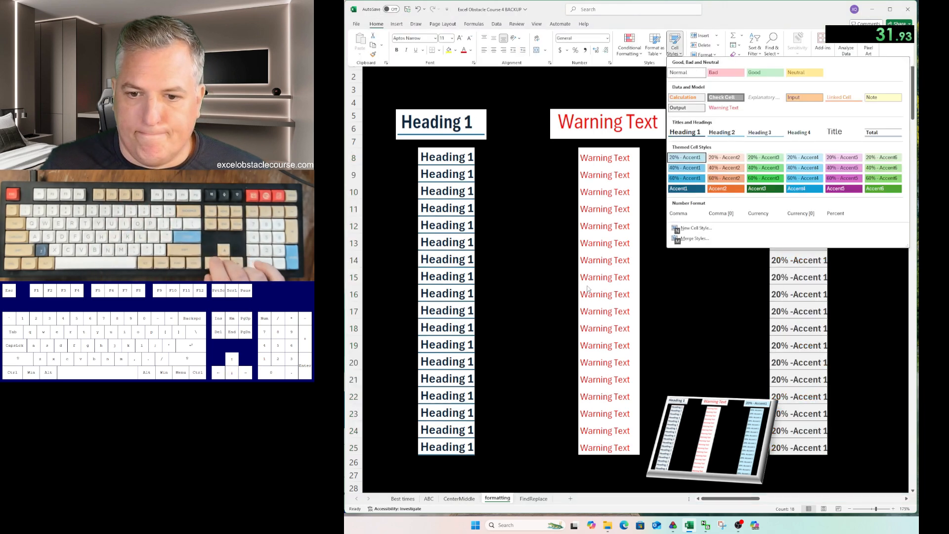
key("Return")
On the FindReplace sheet, replace all "Customer" with "Client" in the table B4:G30, including the headers.
key("ctrl+Page_Down")
key("ctrl+shift+Down")
key("ctrl+shift+Right")
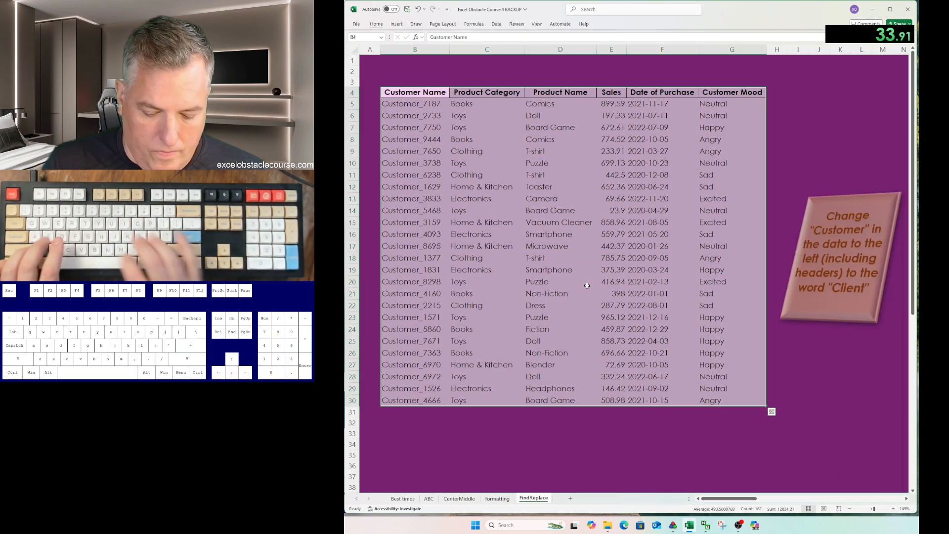
key("ctrl+h")
type("Customer")
key("Tab")
type("Client")
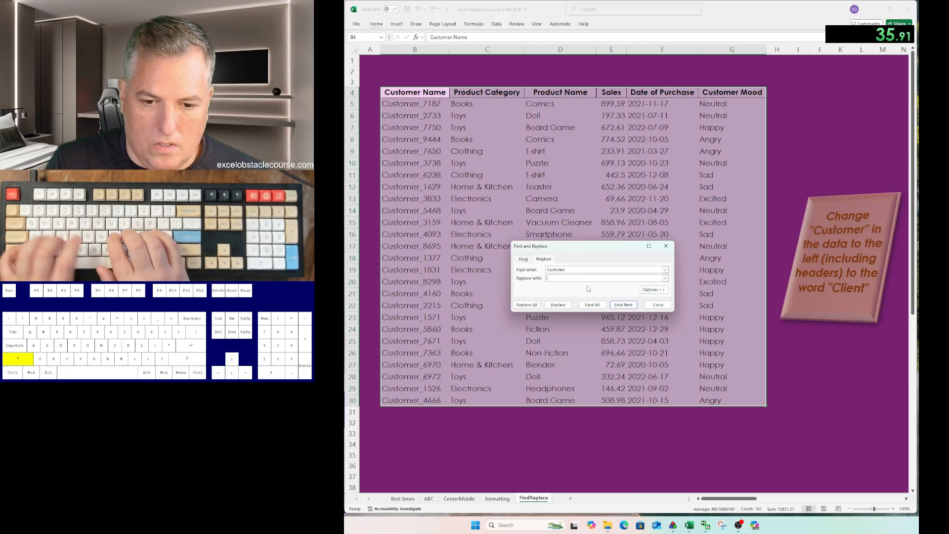
key("alt+a")
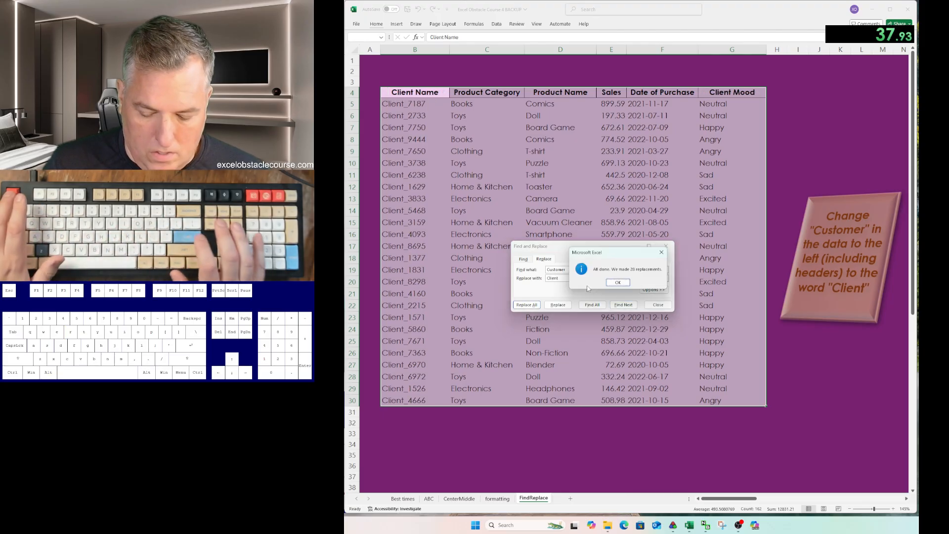
key("Return")
key("Escape")
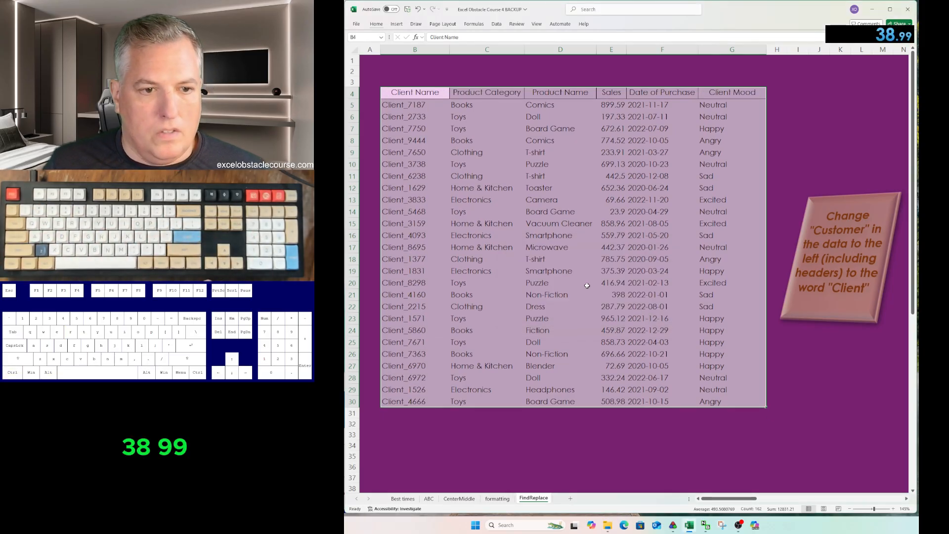
Undo the whole run's replacement, cell styles, alignments and block copies to reset the course sheets.
key("ctrl+Page_Up")
key("ctrl+Page_Up")
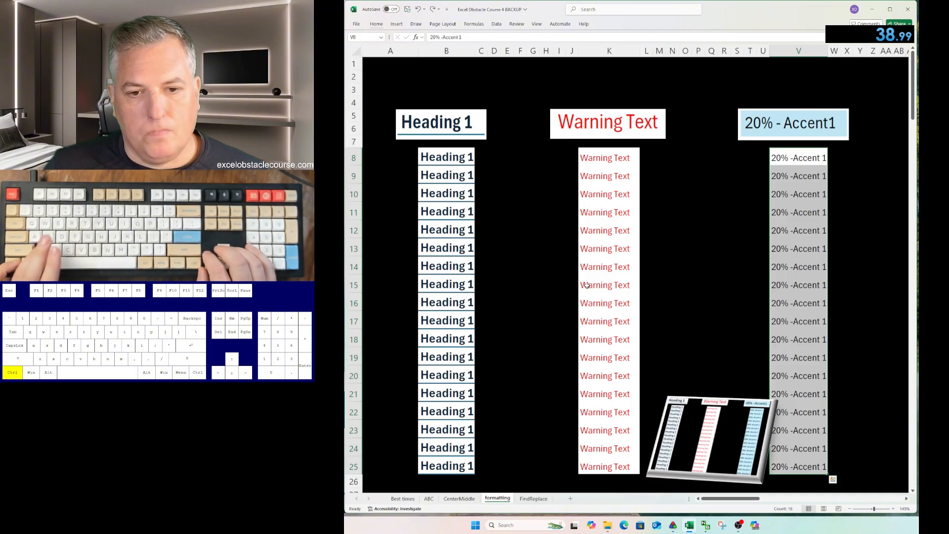
key("ctrl+c")
key("ctrl+Page_Up")
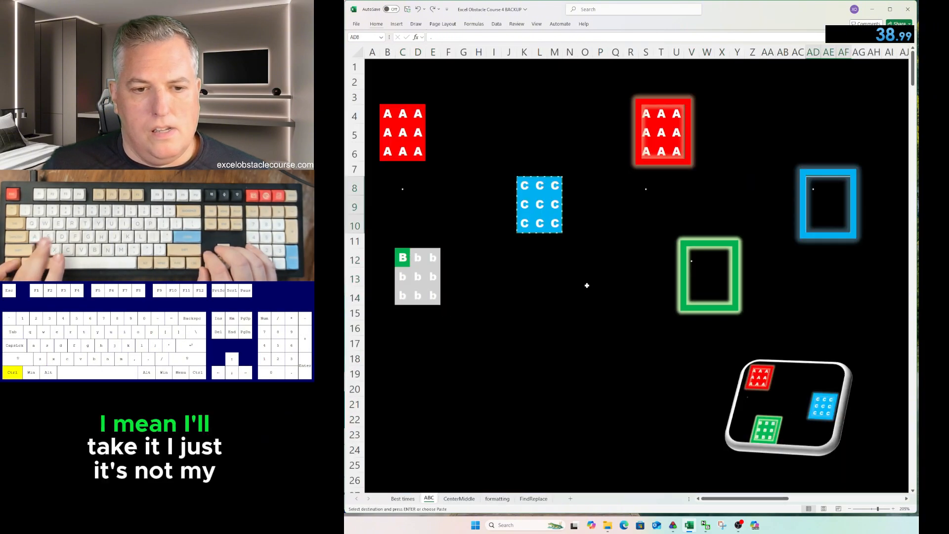
key("ctrl+v")
key("ctrl+v")
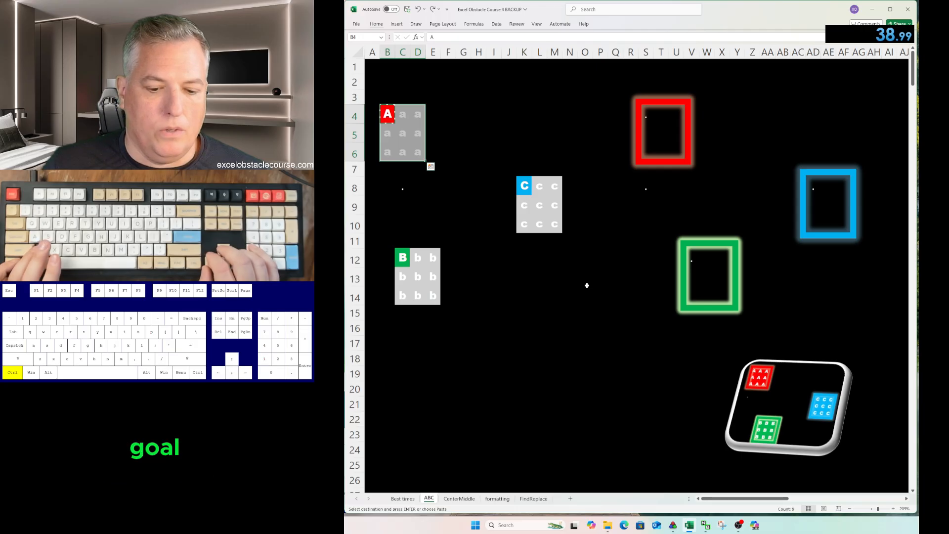
Log the timer's 38.99 seconds as try 17 in B19 on the Best times sheet.
key("ctrl+Page_Up")
key("Down")
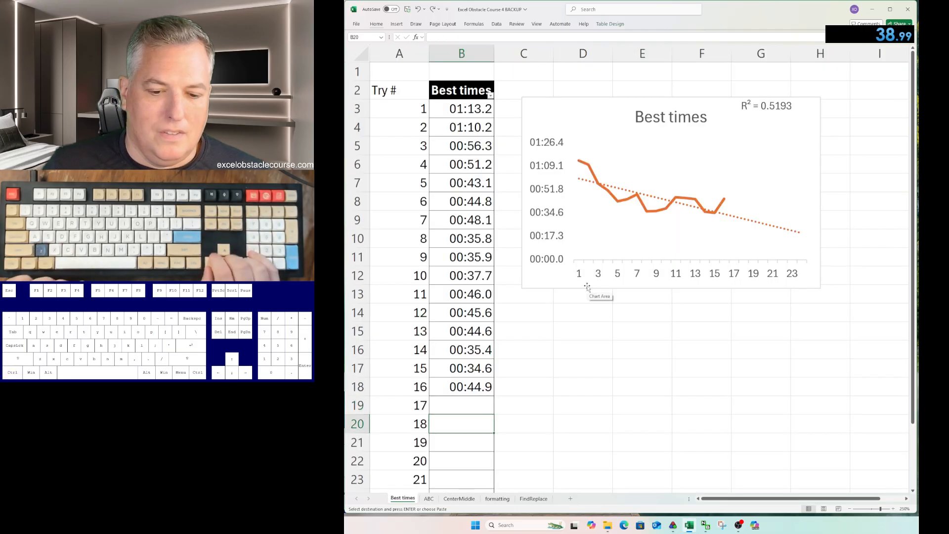
key("Up")
type("0:")
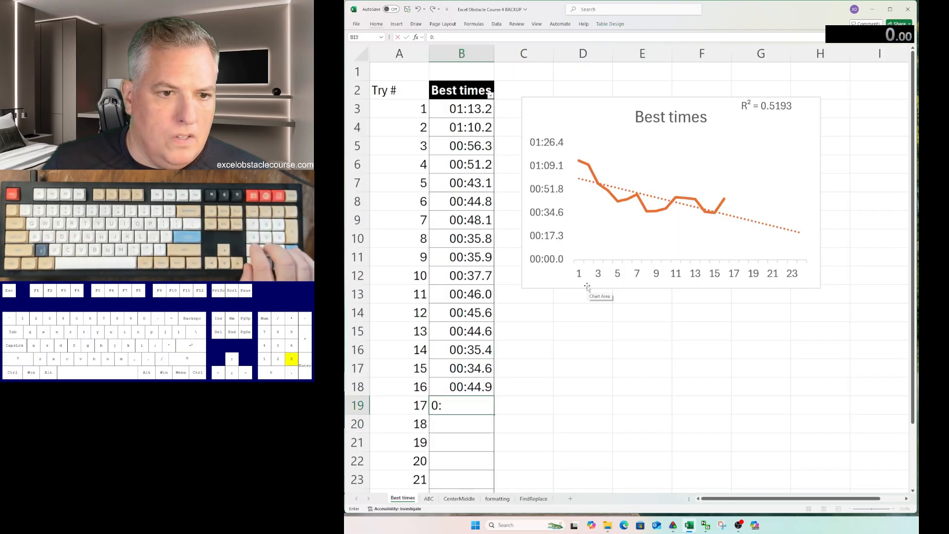
type("38.95")
key("Return")
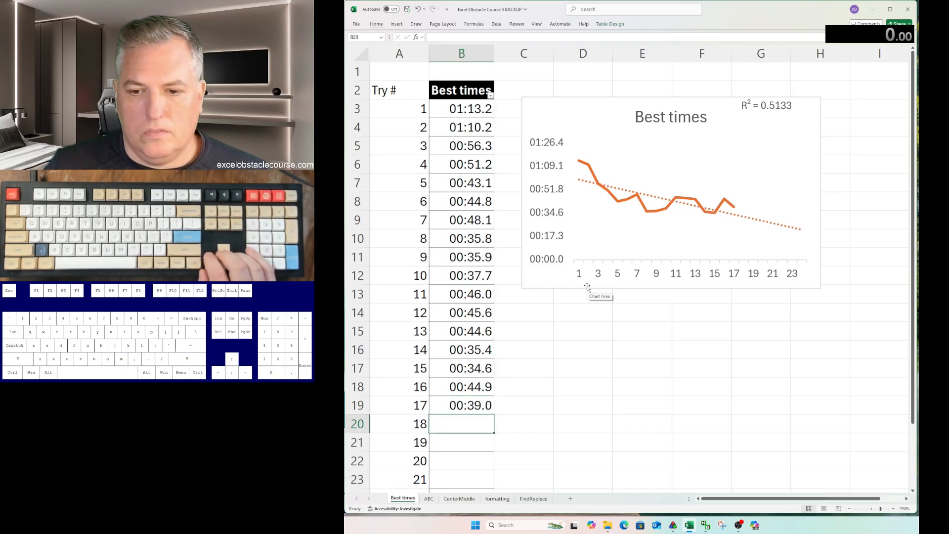
On the FindReplace sheet, clear the leftover find and replace texts in Find and Replace.
key("ctrl+Page_Down")
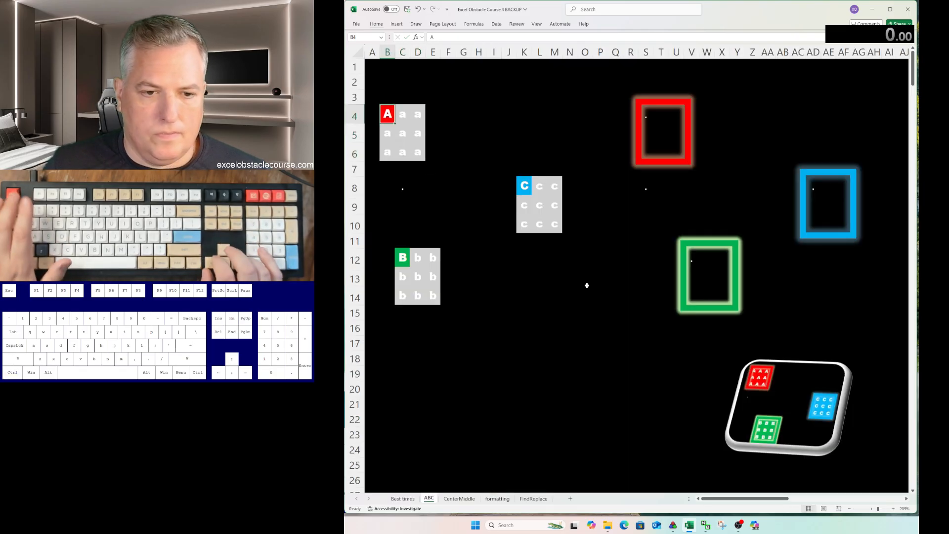
key("ctrl+Page_Down")
key("ctrl+Page_Down")
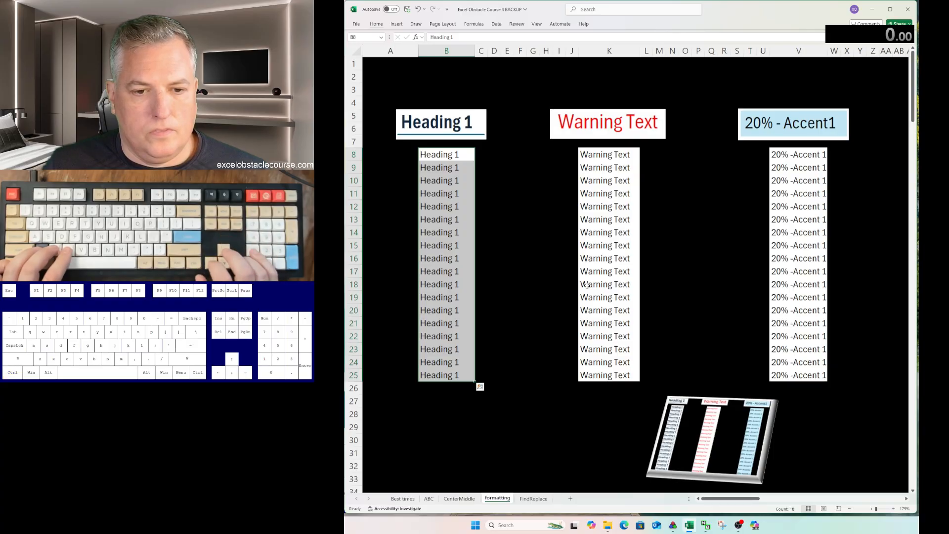
key("ctrl+Page_Down")
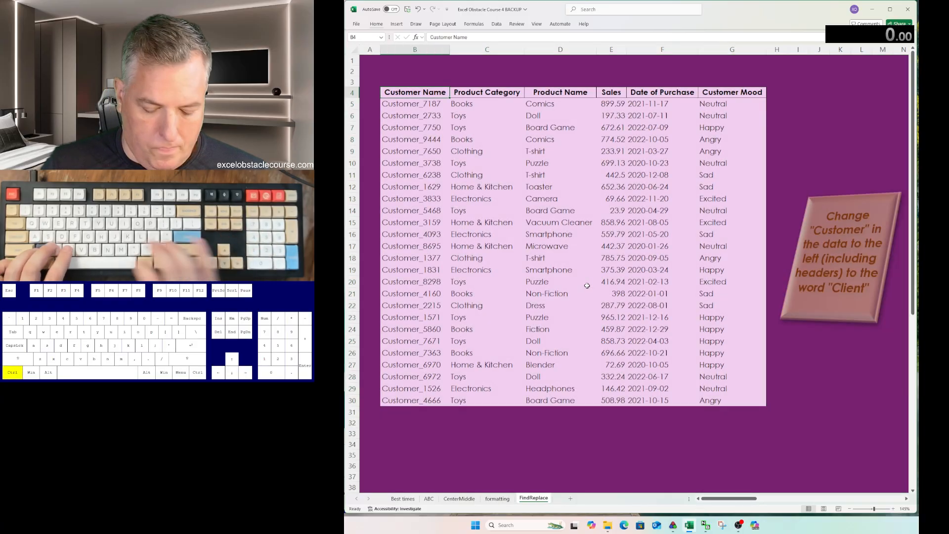
key("ctrl+h")
key("BackSpace")
key("shift+Tab")
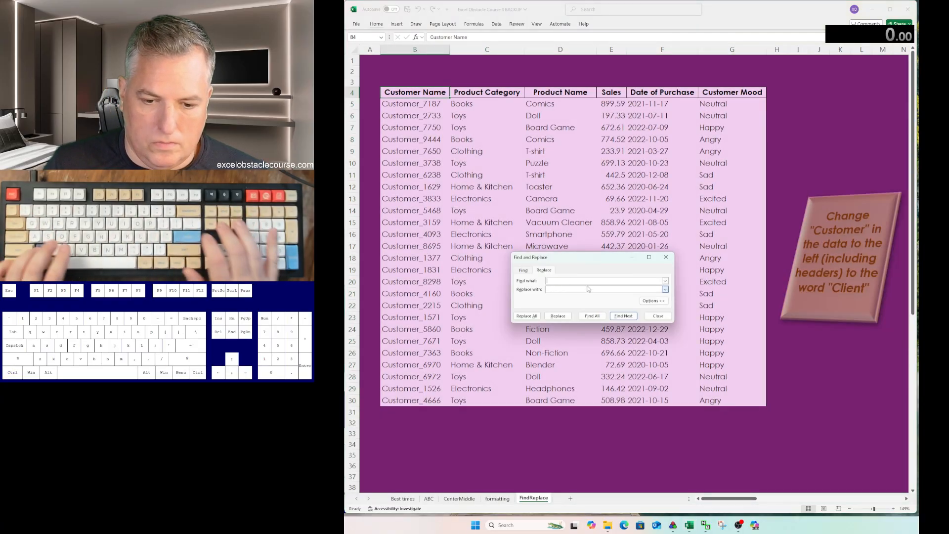
key("Escape")
Try replacing all "Customer" with "Client" on the FindReplace sheet without selecting the table, and undo the replacement.
key("ctrl+Page_Up")
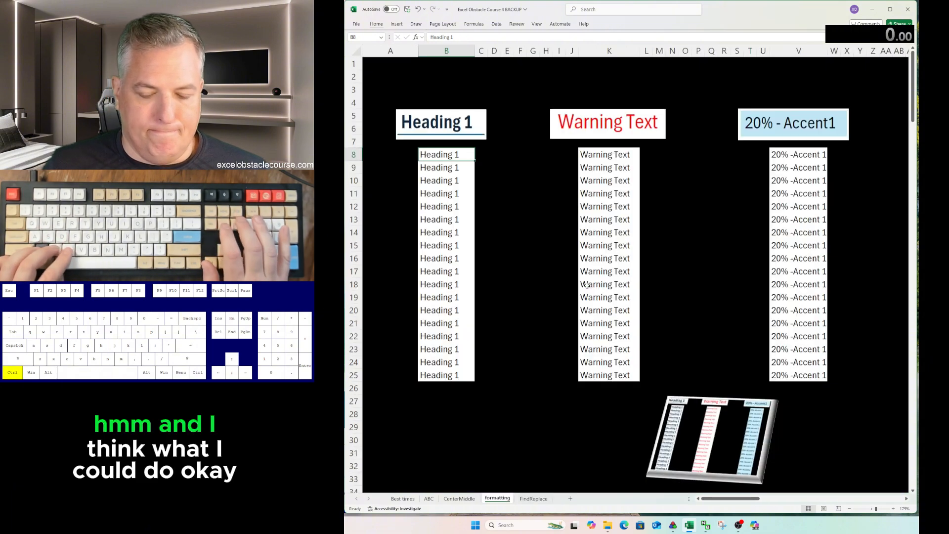
key("ctrl+Page_Down")
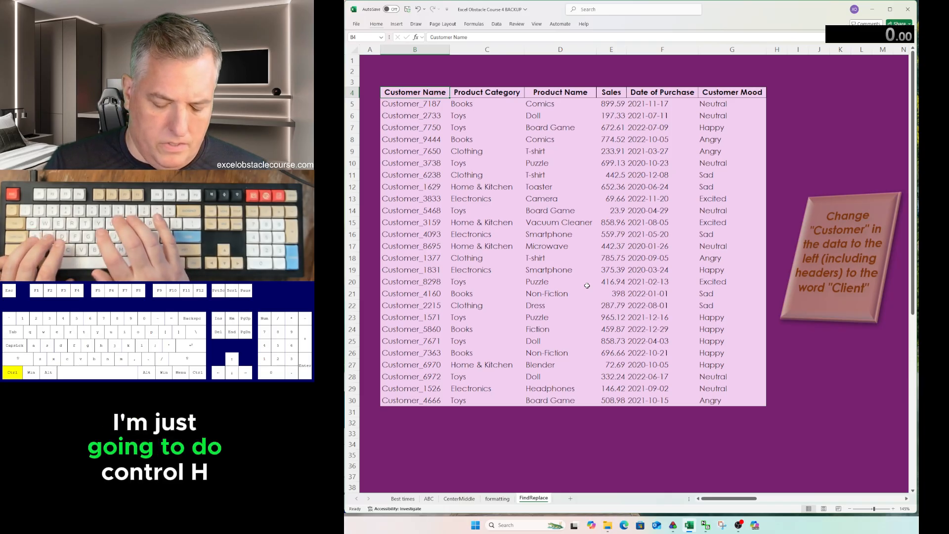
key("ctrl+h")
type("Customer")
key("Tab")
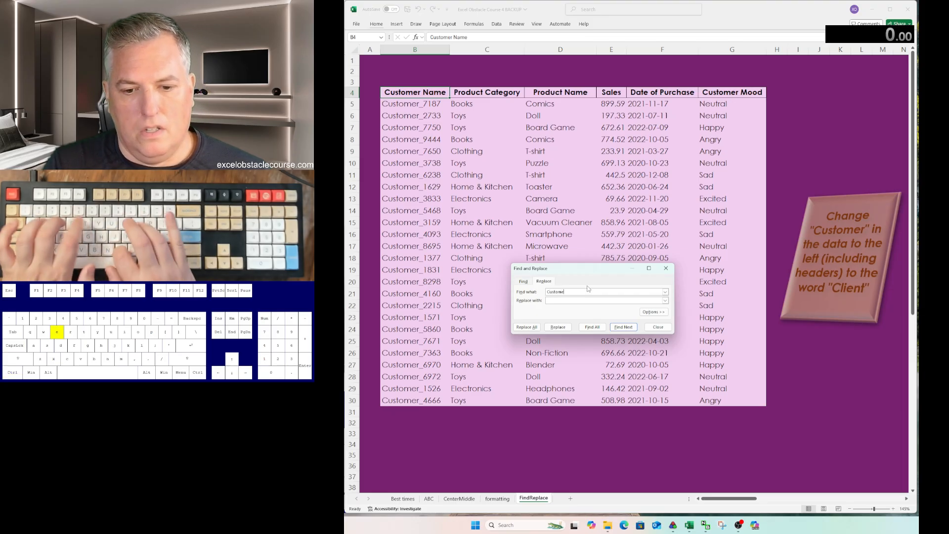
type("Client")
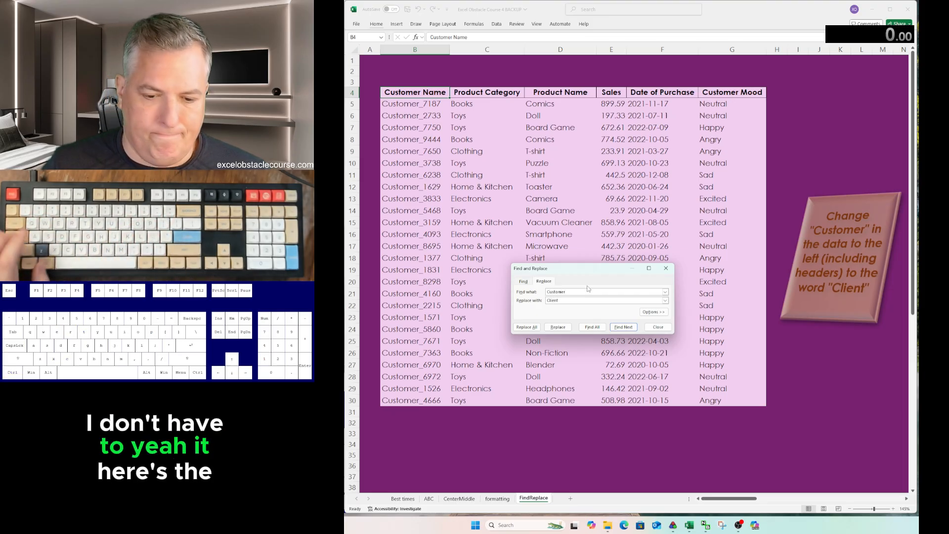
key("alt+a")
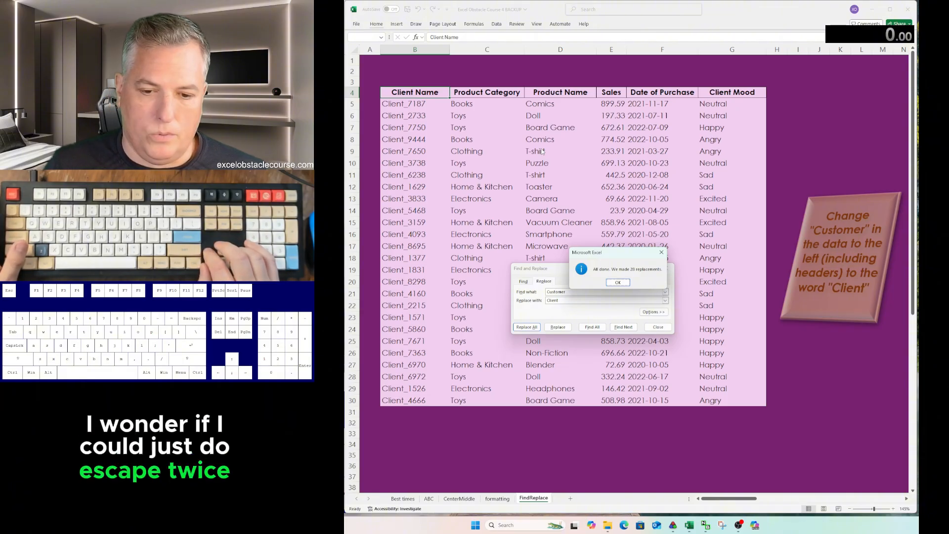
key("Escape")
key("Escape")
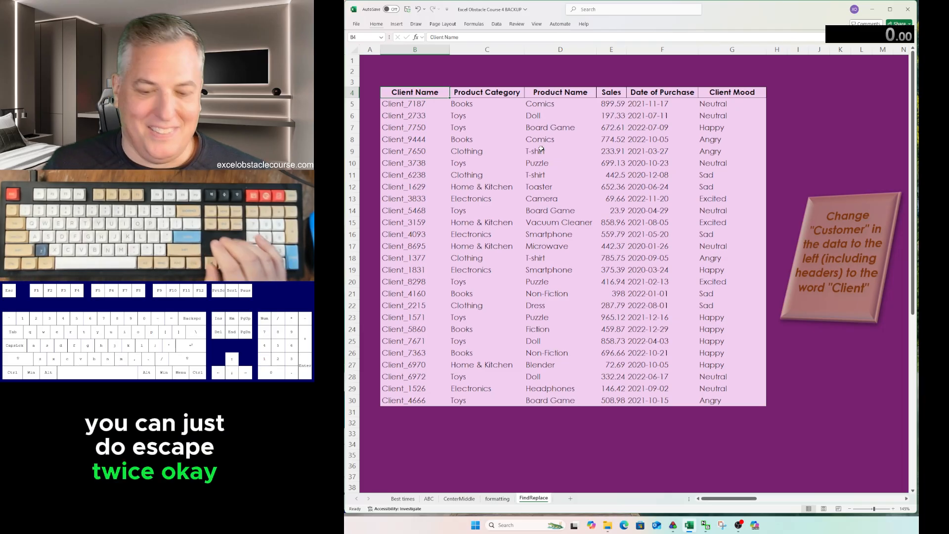
key("ctrl+z")
Enter the run time 0:39.0 for try 17 in B19 on the Best times sheet.
key("ctrl+Page_Up")
key("ctrl+Page_Up")
key("ctrl+Page_Up")
key("ctrl+Page_Up")
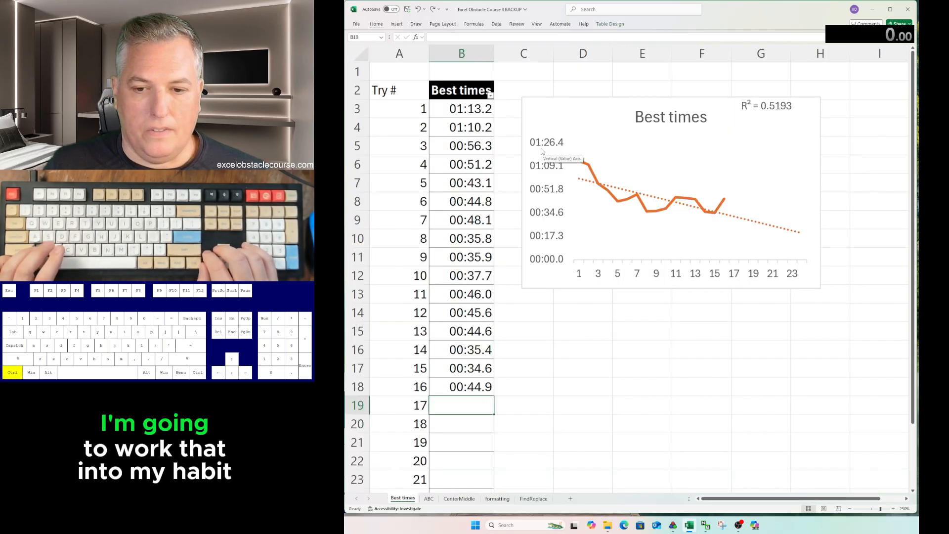
type("0:39.0")
key("ctrl+Return")
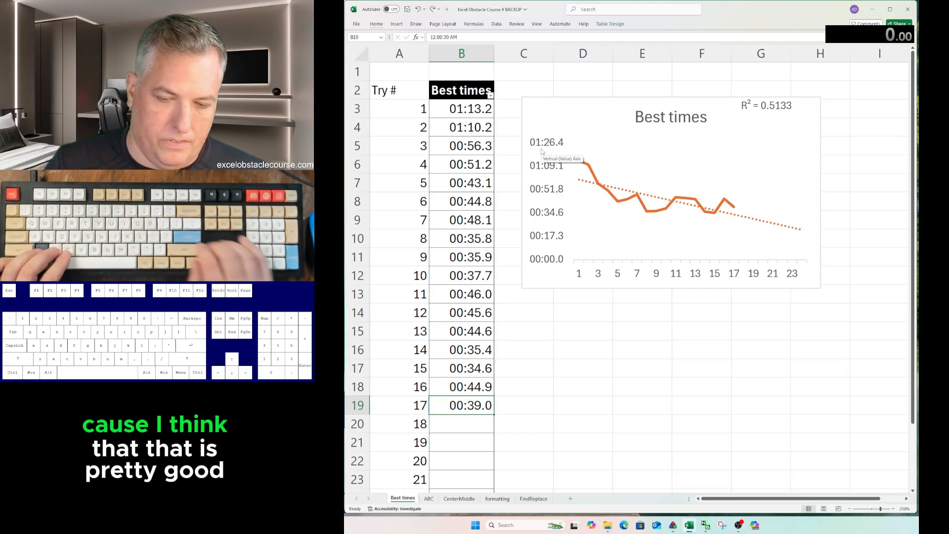
Open Find and Replace on the FindReplace sheet.
key("ctrl+Page_Down")
key("ctrl+Page_Down")
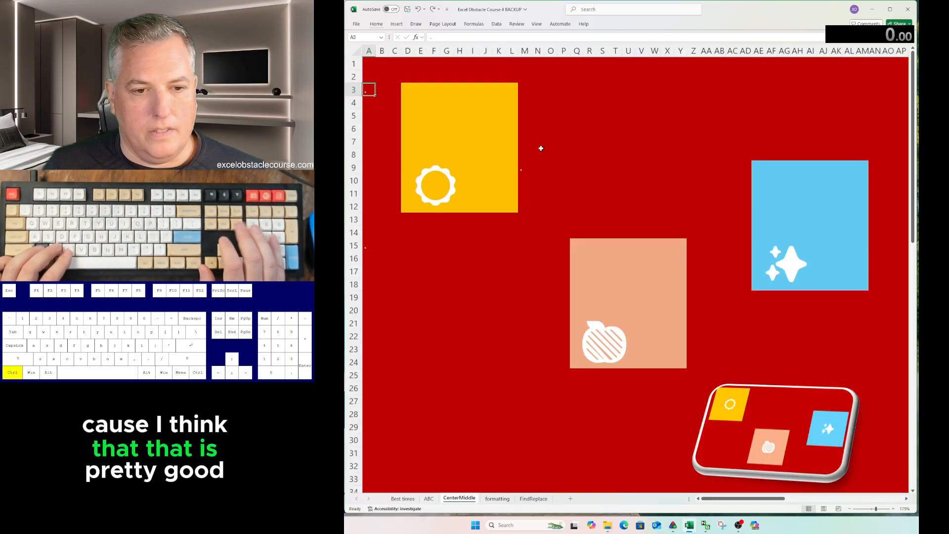
key("ctrl+Page_Down")
key("ctrl+Page_Down")
key("ctrl+h")
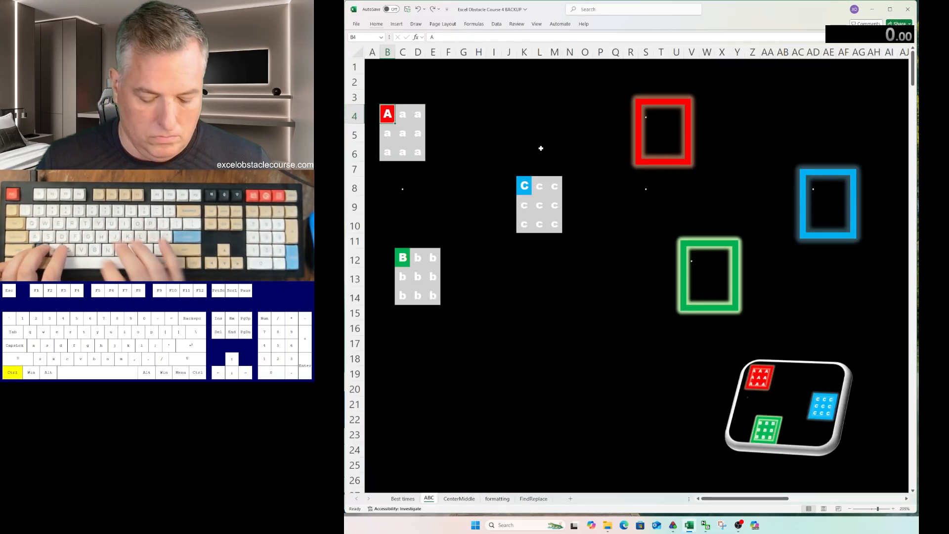
Fill the grey cells in B4:D6 with the red A cell on the ABC sheet and copy the block into the red frame at S4.
key("ctrl+shift+Down")
key("ctrl+shift+Right")
key("ctrl+d")
key("ctrl+r")
key("ctrl+c")
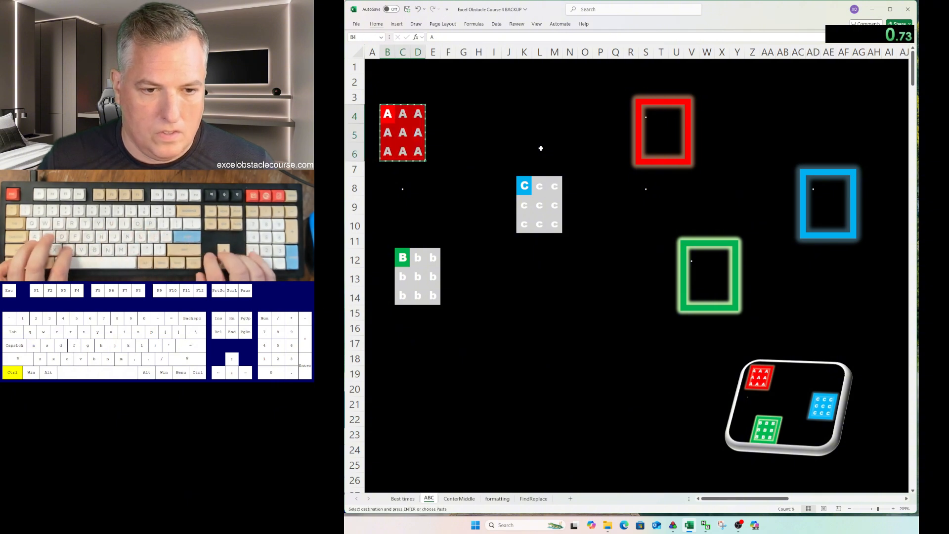
key("ctrl+Right")
key("ctrl+Right")
key("ctrl+v")
Fill the grey cells in K8:M10 with the blue C cell.
key("ctrl+Down")
key("ctrl+Down")
key("ctrl+Left")
key("ctrl+Left")
key("ctrl+shift+Down")
key("ctrl+shift+Right")
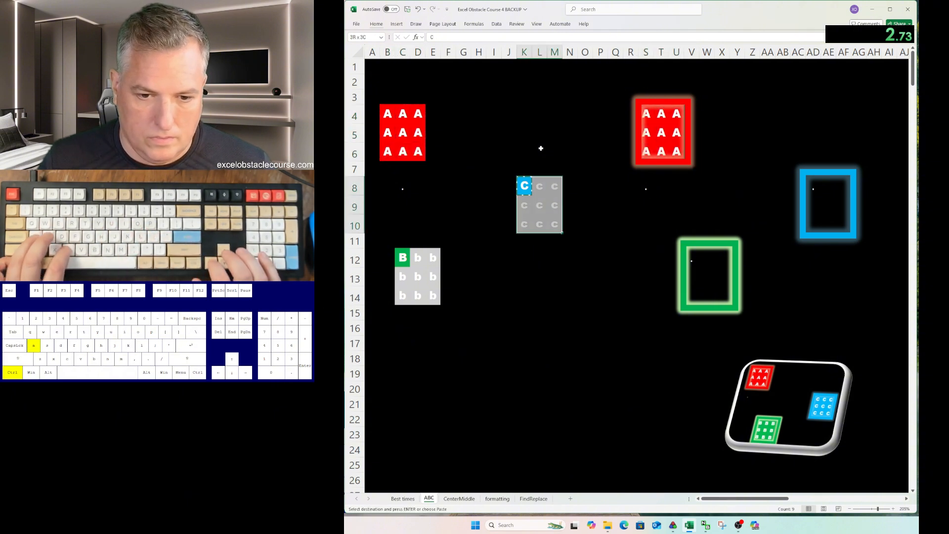
key("ctrl+d")
key("ctrl+r")
Copy the filled blue C block into the blue frame starting at AD8.
key("ctrl+c")
key("ctrl+Right")
key("ctrl+Right")
key("ctrl+Right")
key("ctrl+v")
Copy the green B cell C12 over the grey cells of its block in C12:E14.
key("ctrl+Left")
key("ctrl+Left")
key("ctrl+Left")
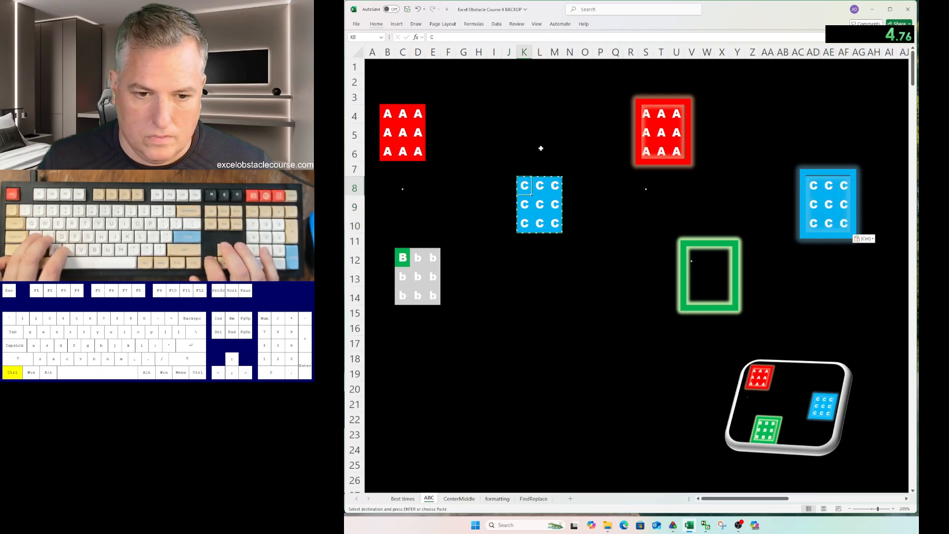
key("ctrl+Down")
key("ctrl+c")
key("ctrl+shift+Down")
key("ctrl+shift+Right")
key("ctrl+v")
Copy the filled green B block into the green frame starting at V12.
key("ctrl+c")
key("ctrl+Right")
key("ctrl+Right")
key("ctrl+v")
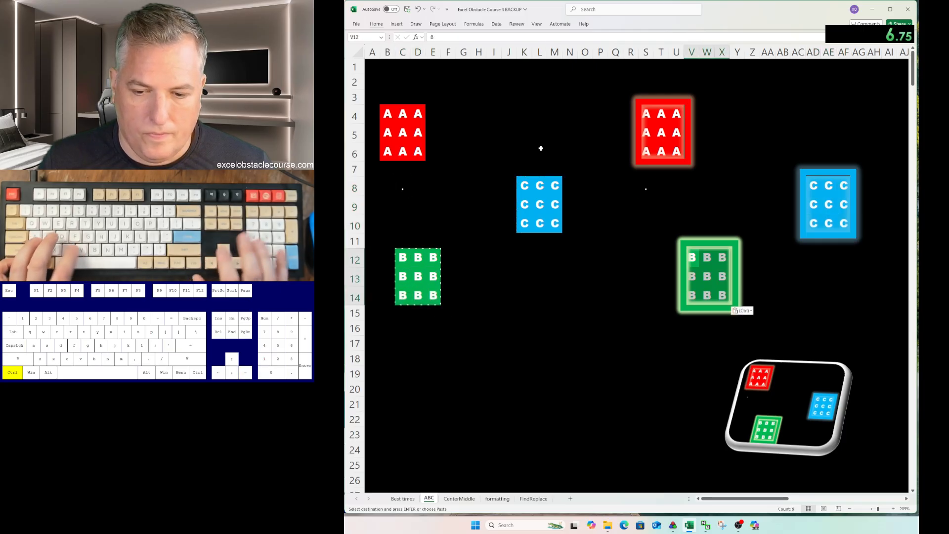
On the CenterMiddle sheet, align the symbol in the yellow merged cell D3:L12 to the middle and center.
key("ctrl+Page_Down")
key("ctrl+Right")
key("alt+h")
key("a")
key("m")
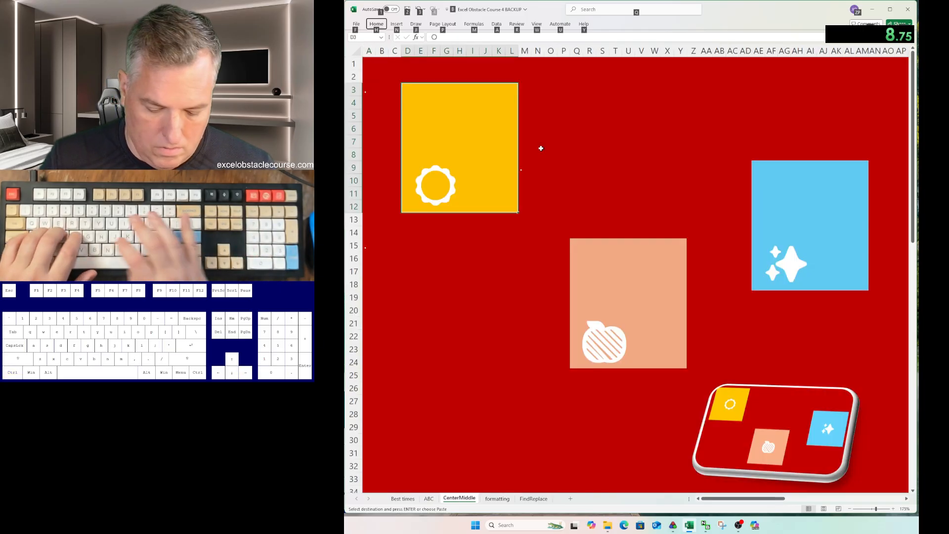
key("alt+h")
key("a")
key("c")
Align the sparkle symbol in the light blue merged cell AE9:AM18 to the middle and center.
key("ctrl+Right")
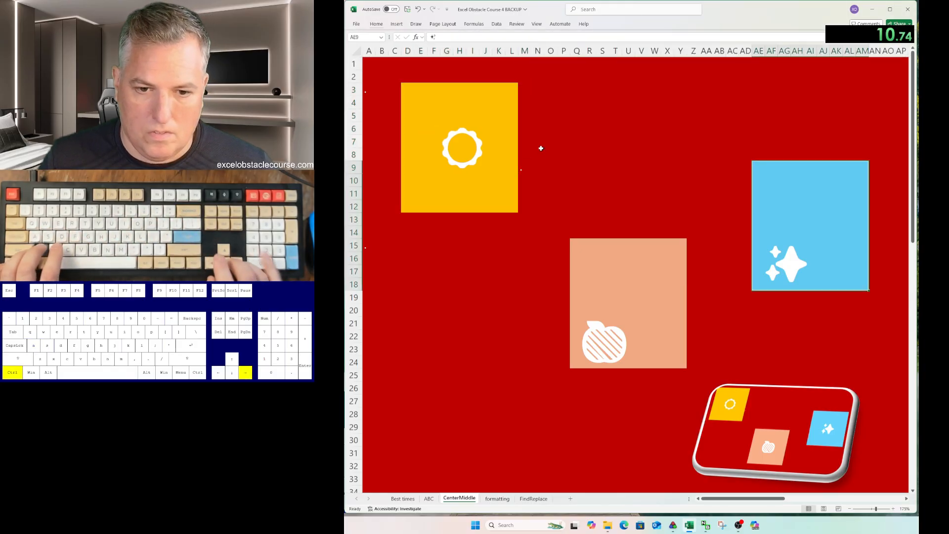
key("alt+h")
key("a")
key("m")
key("alt+h")
key("a")
key("c")
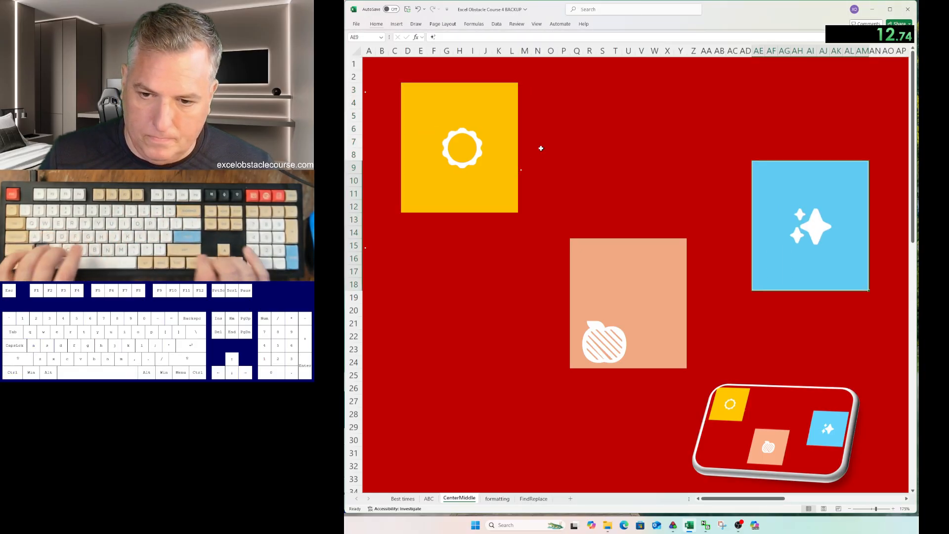
Align the apple symbol in the peach merged cell Q15:Y24 to the middle and center.
key("ctrl+Left")
key("ctrl+Down")
key("ctrl+Right")
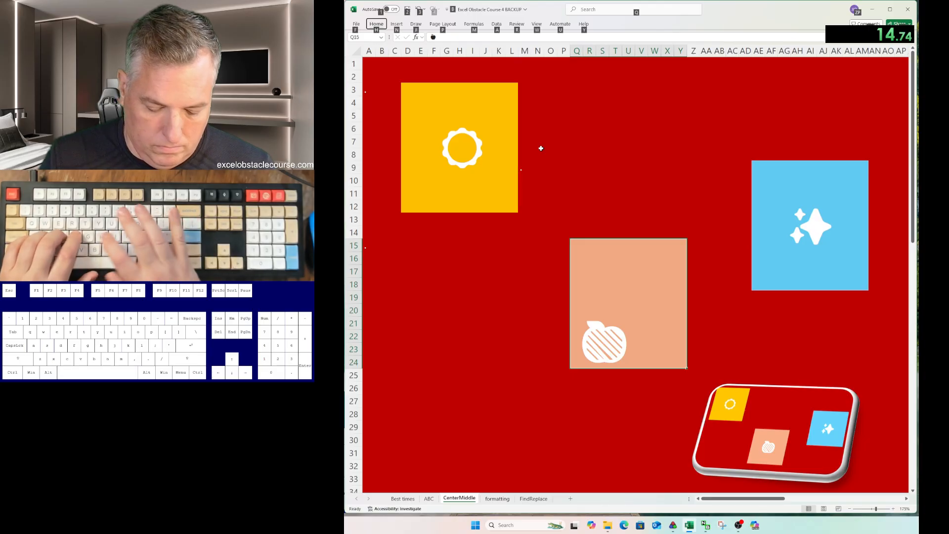
key("h")
key("a")
key("m")
key("h")
key("a")
key("c")
On the formatting sheet, apply the Heading 1 cell style to B8:B25.
key("ctrl+Page_Down")
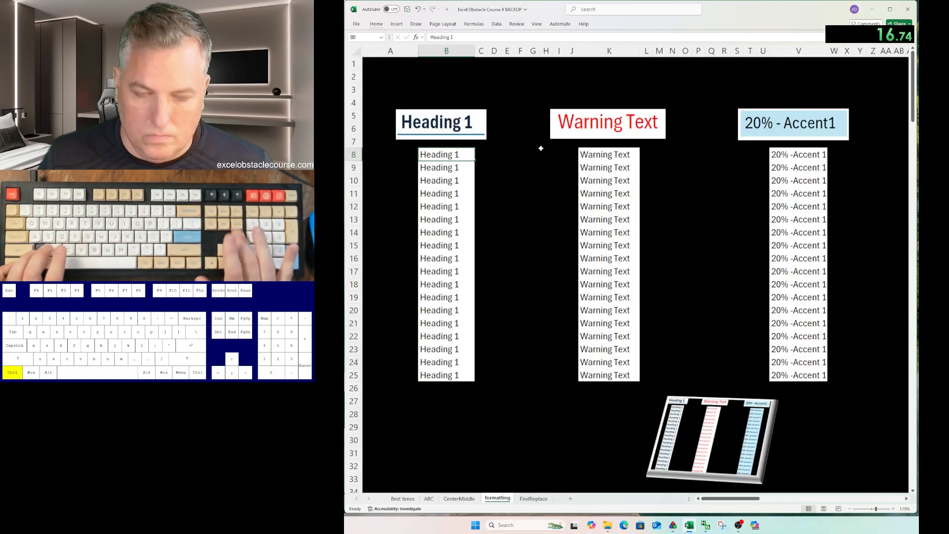
key("ctrl+shift+Down")
key("alt+h")
key("j")
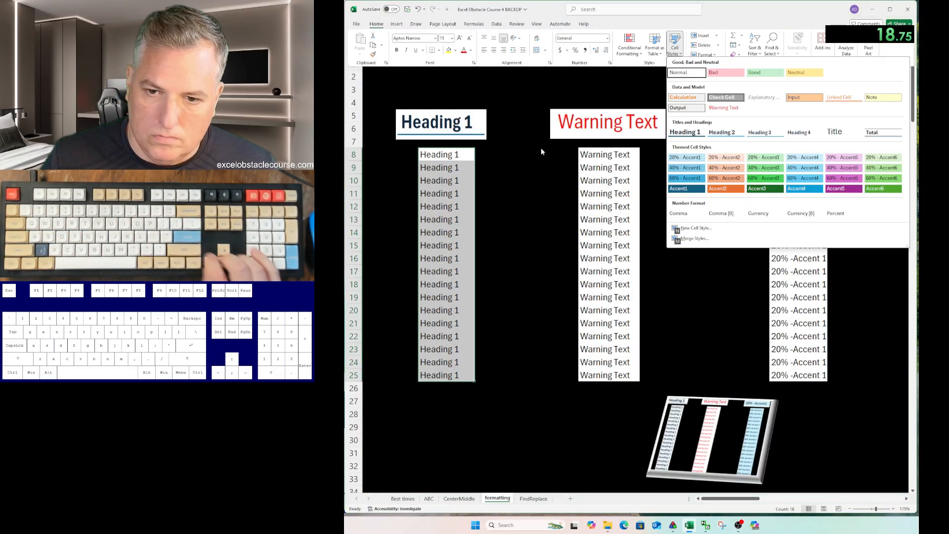
key("Down")
key("Down")
key("Return")
Apply the Warning Text cell style to K8:K25.
key("ctrl+Right")
key("ctrl+shift+Down")
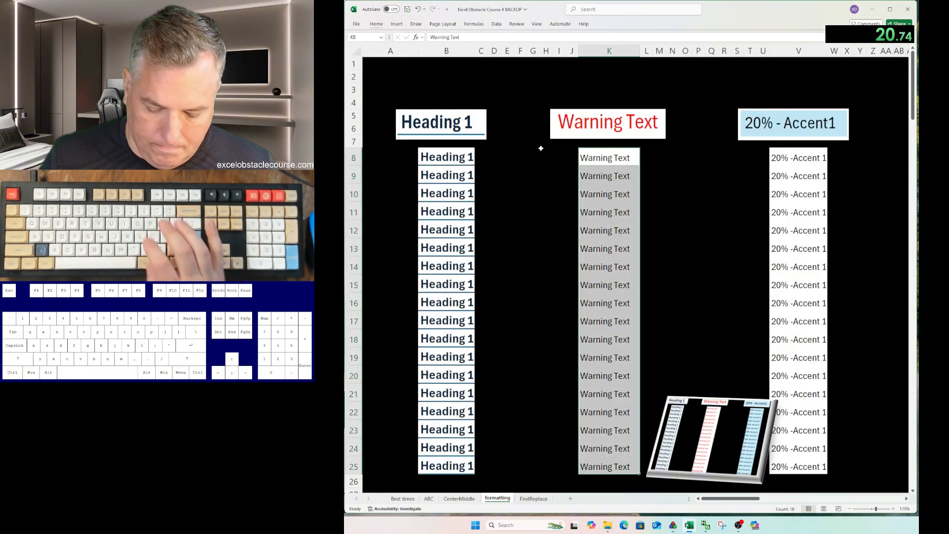
key("alt+h")
key("j")
key("Down")
key("Return")
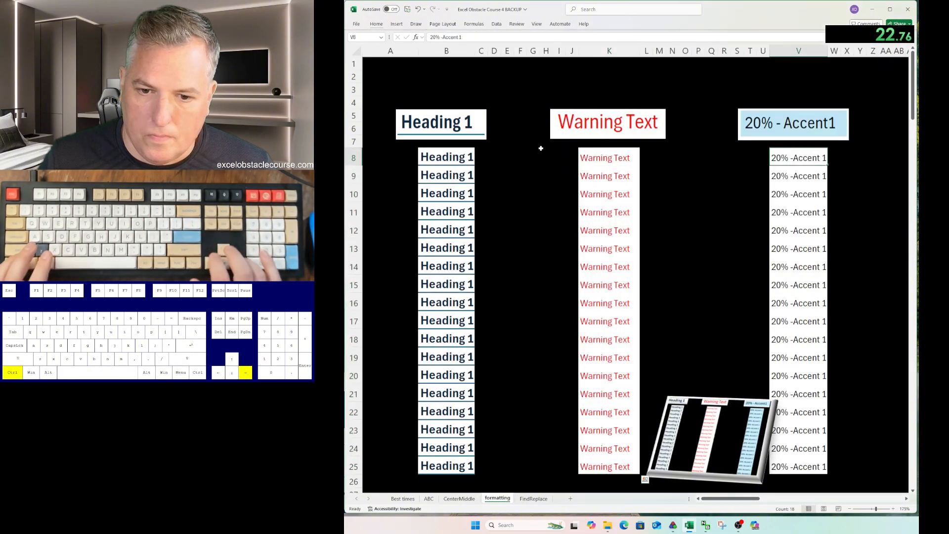
Apply the 20% - Accent1 cell style to V8:V25.
key("ctrl+Right")
key("ctrl+shift+Down")
key("alt+h")
key("j")
key("Down")
key("Down")
key("Down")
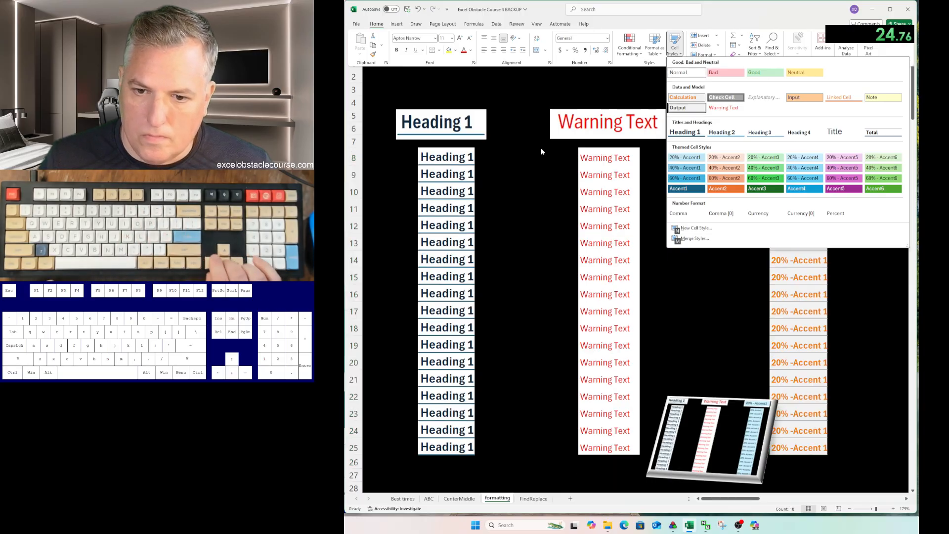
key("Return")
On the FindReplace sheet, replace every "Customer" with "Client" and close Find and Replace.
key("ctrl+Page_Down")
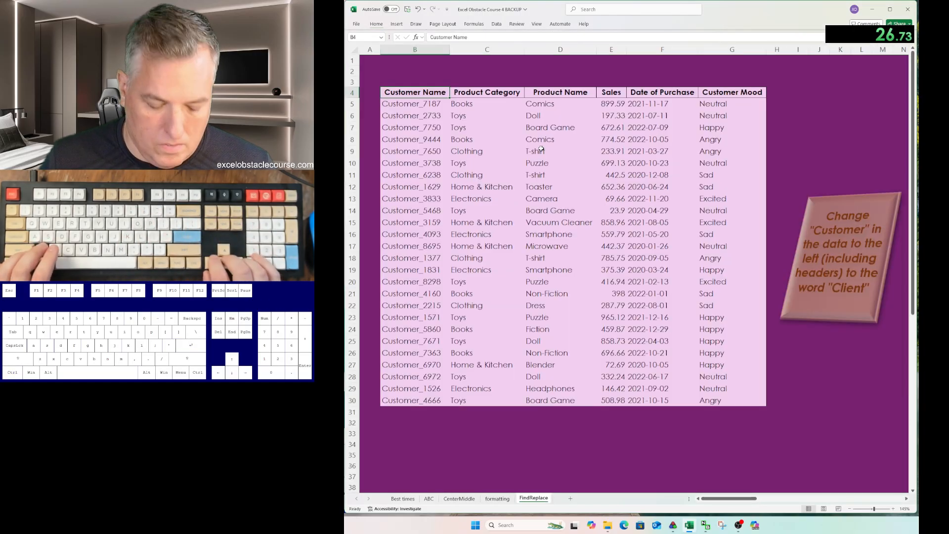
key("ctrl+h")
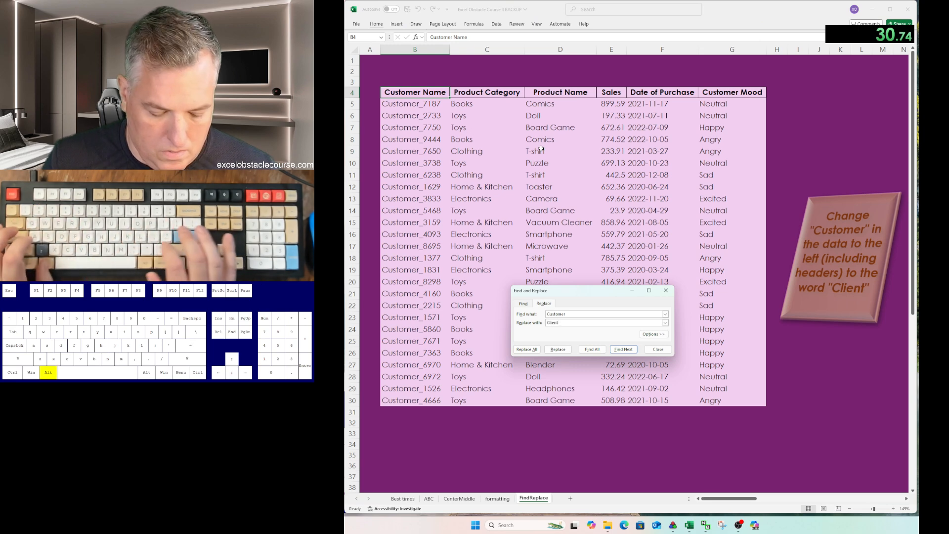
key("alt+a")
key("Return")
key("Escape")
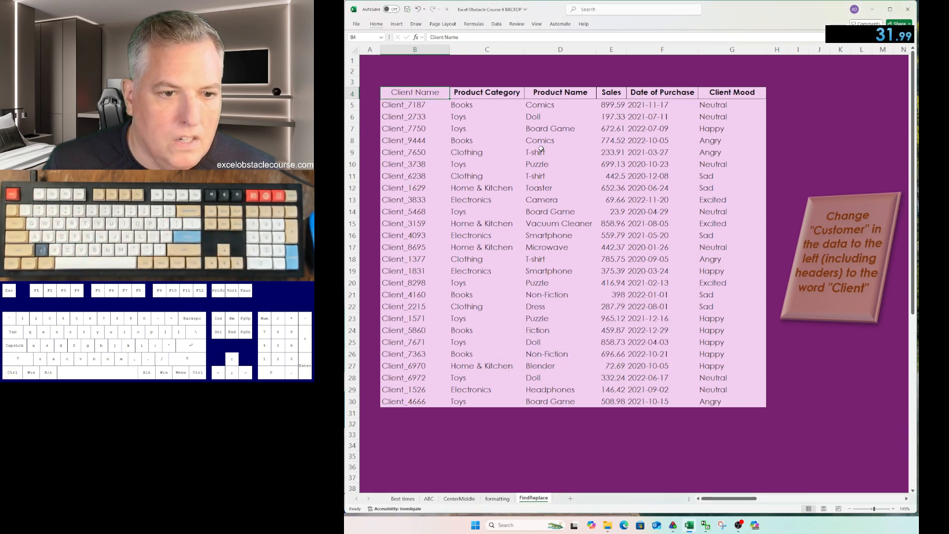
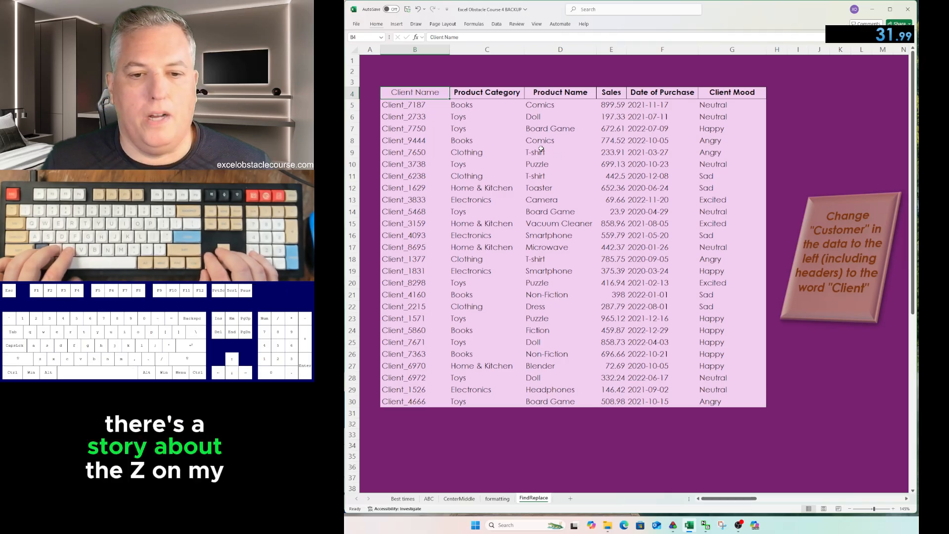
Enter the run time 0:31.99 for try 18 in B20 on the Best times sheet.
key("ctrl+Page_Up")
key("ctrl+Page_Up")
key("ctrl+Page_Up")
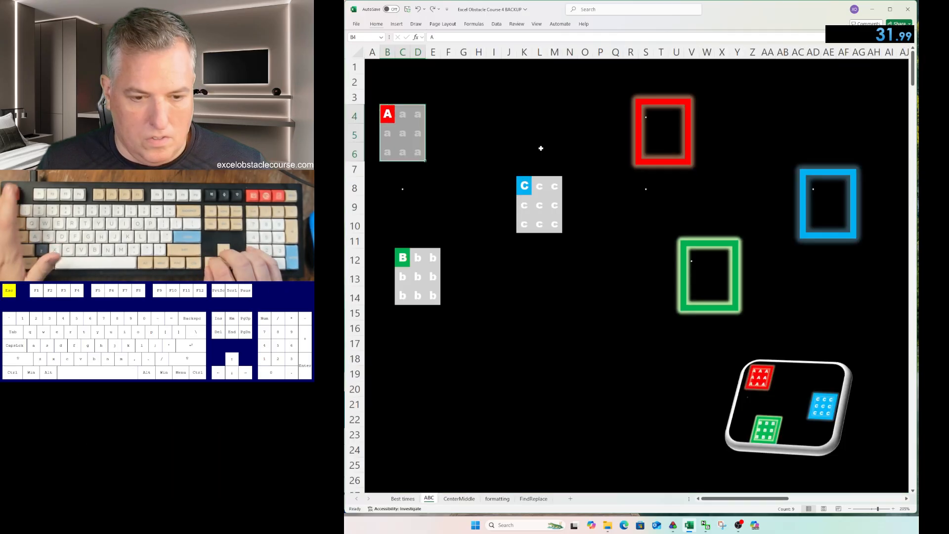
key("ctrl+Page_Up")
key("Down")
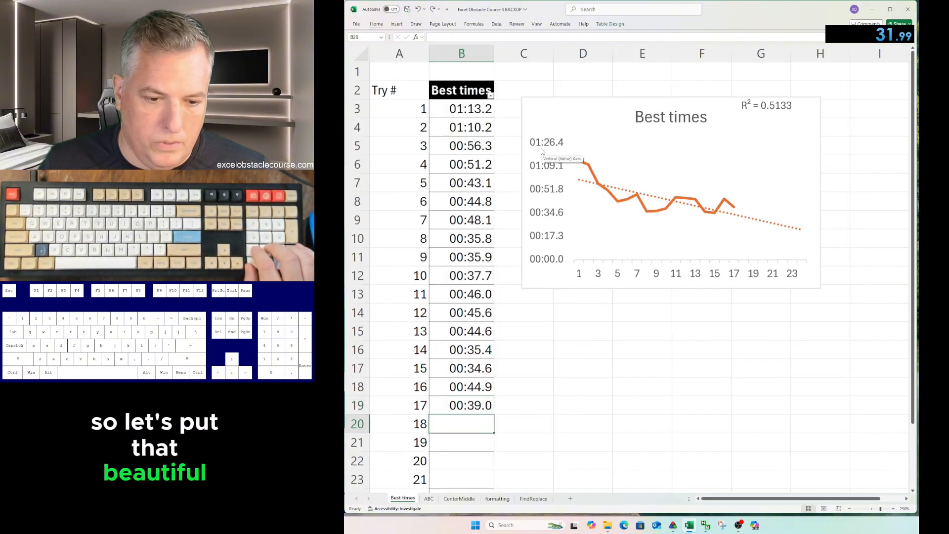
type("0:34")
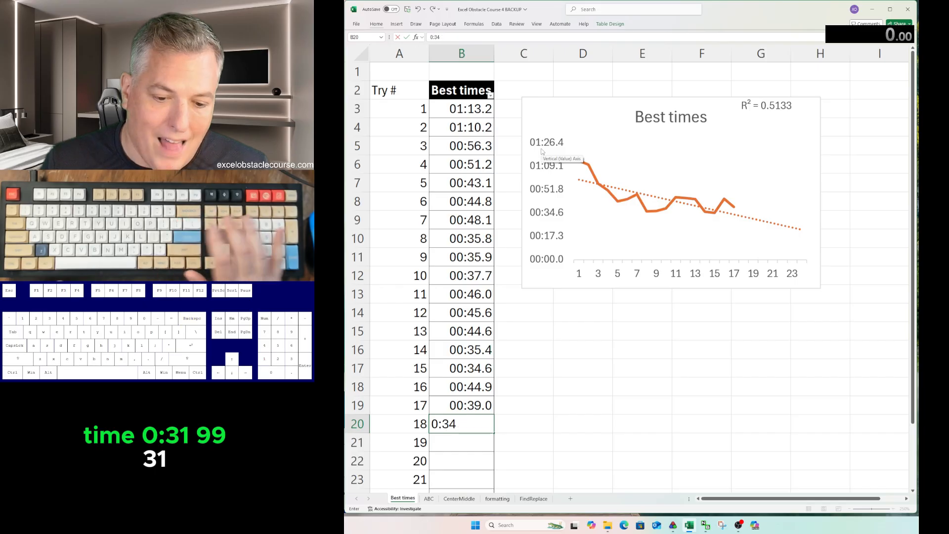
key("BackSpace")
type("1.99")
key("Return")
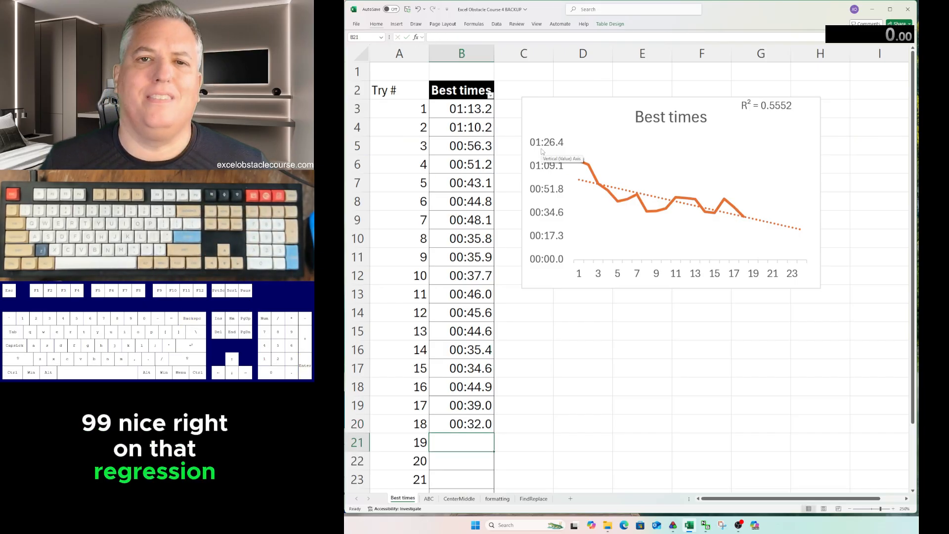
scroll(542, 151, "down", 1)
scroll(542, 152, "down", 3)
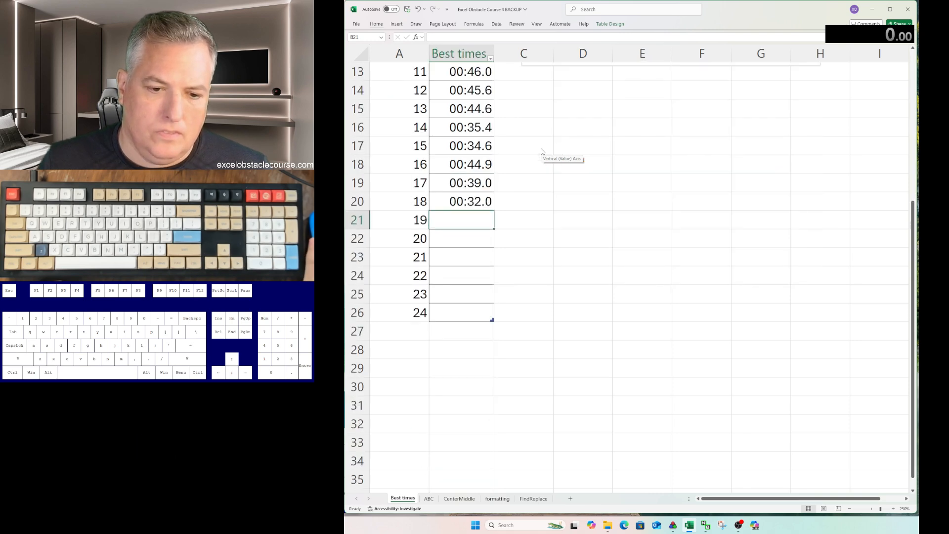
scroll(542, 151, "up", 4)
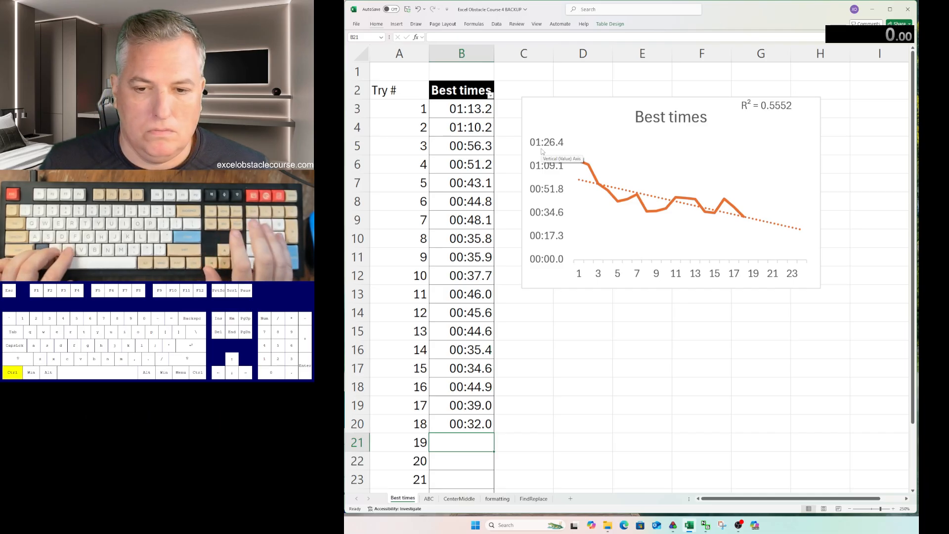
Look through the course sheets, check the Find and Replace fields for leftover text, and return to the Best times sheet.
key("ctrl+Page_Down")
key("ctrl+Page_Down")
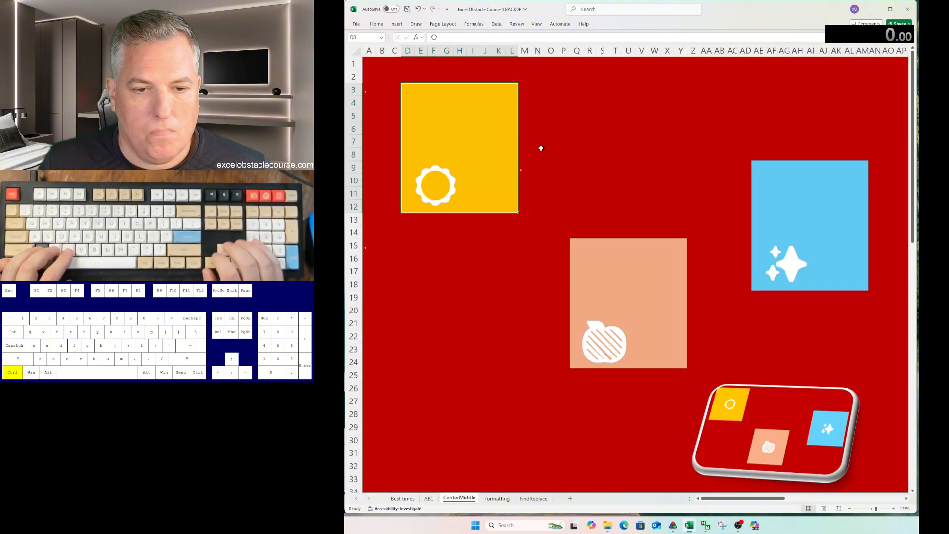
key("ctrl+Page_Down")
key("ctrl+Page_Down")
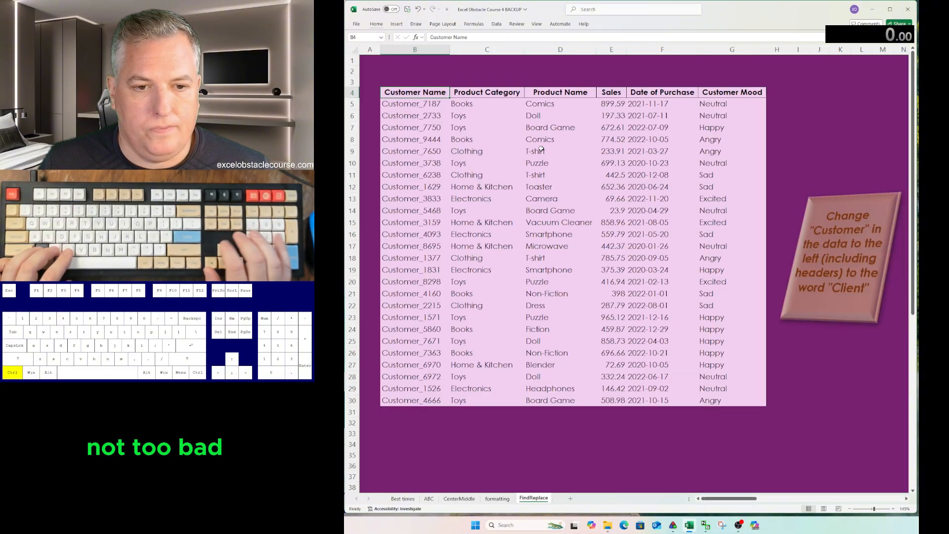
key("ctrl+h")
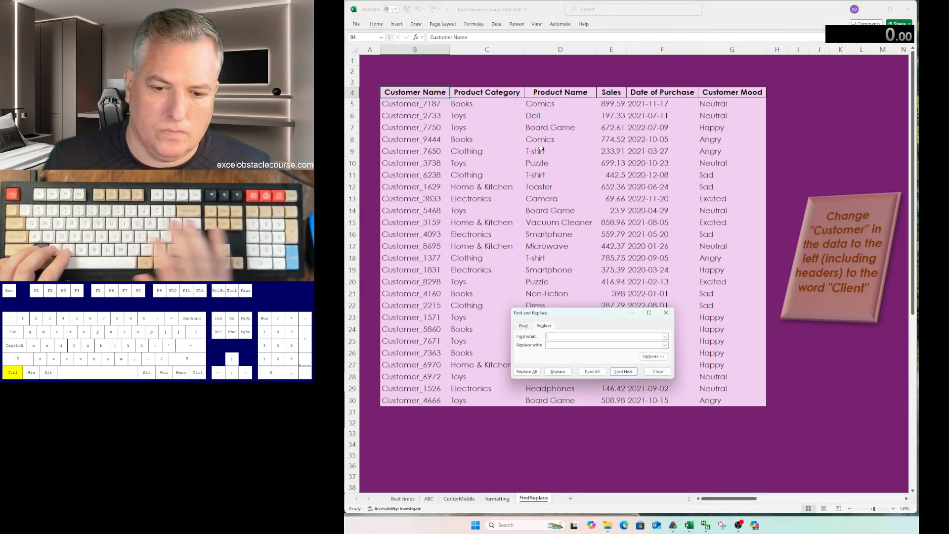
key("Escape")
key("ctrl+Page_Up")
key("ctrl+Page_Up")
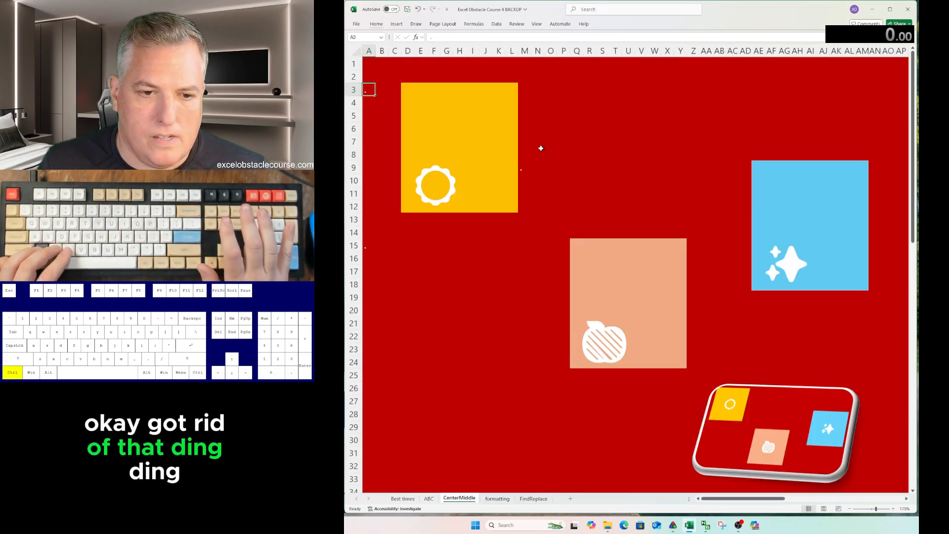
key("ctrl+Page_Up")
key("ctrl+Page_Up")
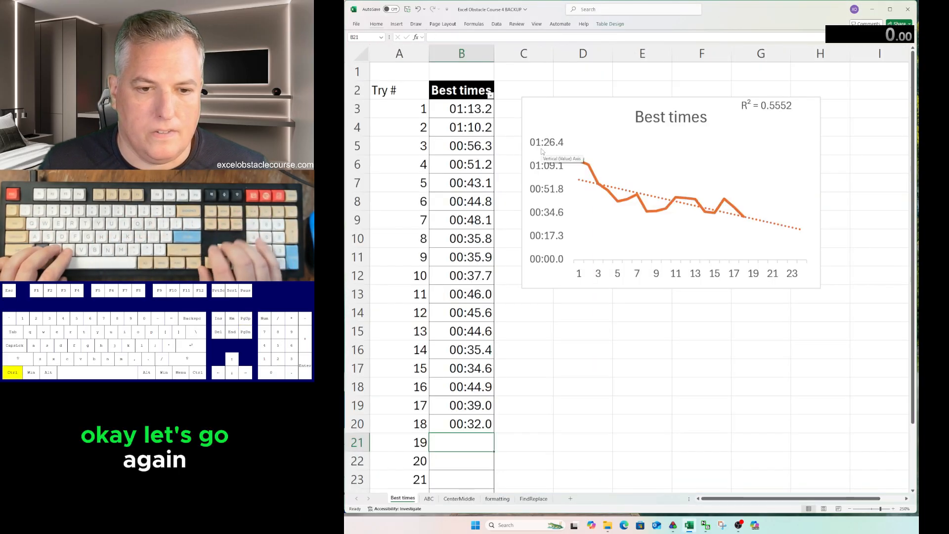
On the ABC sheet, fill B4:D6 with the red A cell and copy the block into the red frame at S4.
key("ctrl+Page_Down")
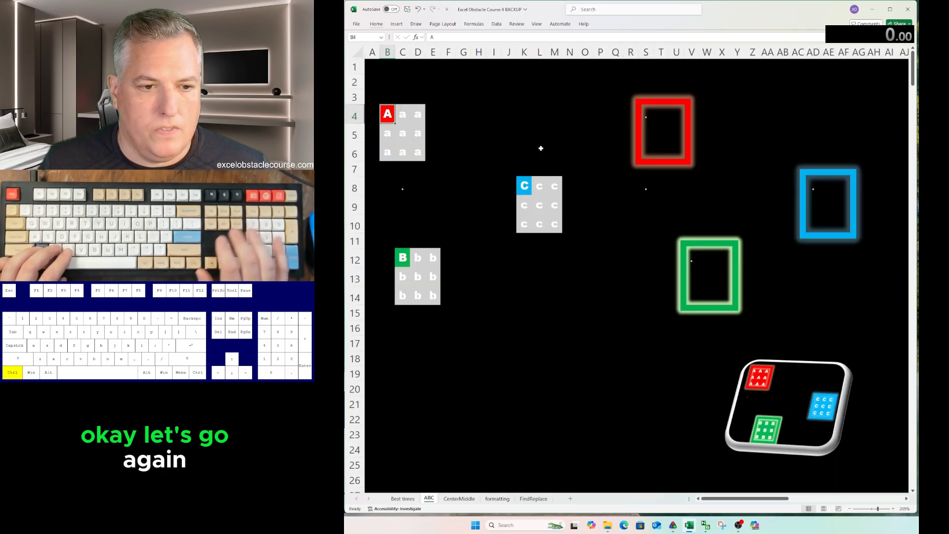
key("ctrl+a")
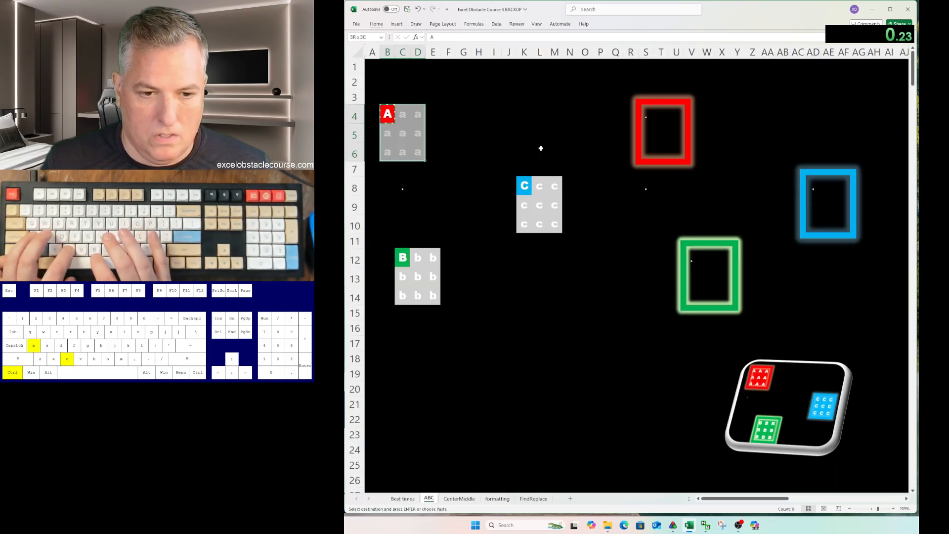
key("ctrl+d")
key("ctrl+r")
key("ctrl+c")
key("ctrl+Right")
key("ctrl+Right")
key("ctrl+v")
Fill K8:M10 with the blue C cell and copy the block into the blue frame at AD8.
key("ctrl+Down")
key("ctrl+Left")
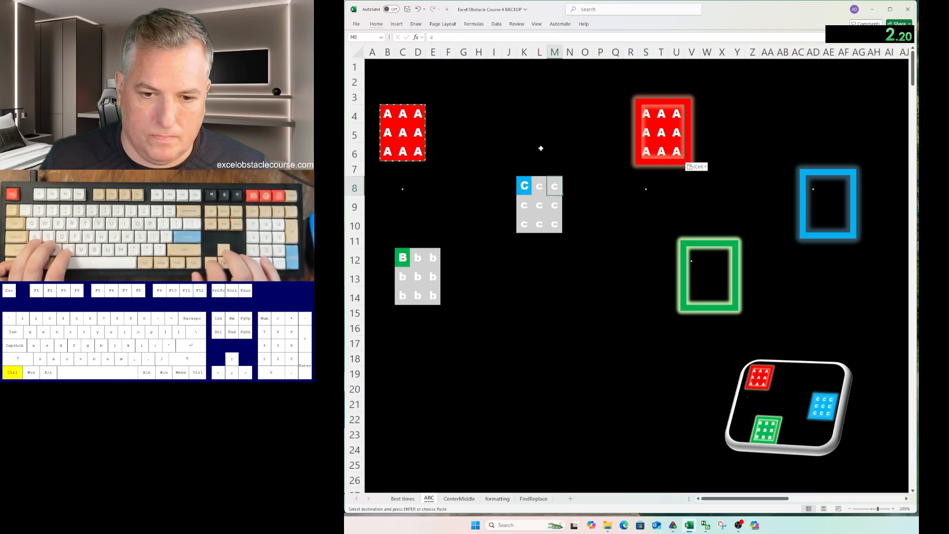
key("ctrl+a")
key("ctrl+d")
key("ctrl+r")
key("ctrl+c")
key("ctrl+Right")
key("ctrl+Right")
key("ctrl+v")
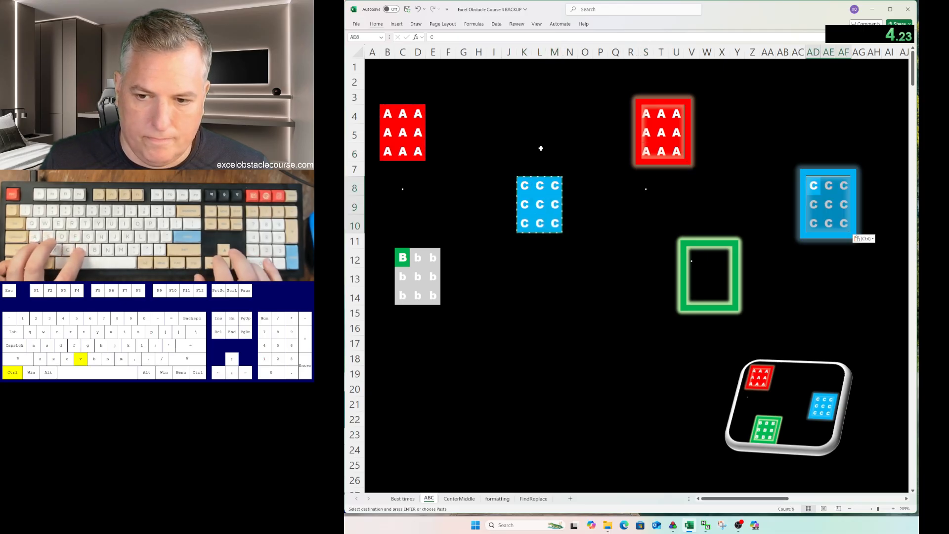
Fill C12:E14 with the green B cell and copy the block for the green frame at V12.
key("ctrl+Left")
key("ctrl+Left")
key("ctrl+Left")
key("ctrl+Left")
key("ctrl+Down")
key("ctrl+c")
key("ctrl+a")
key("ctrl+v")
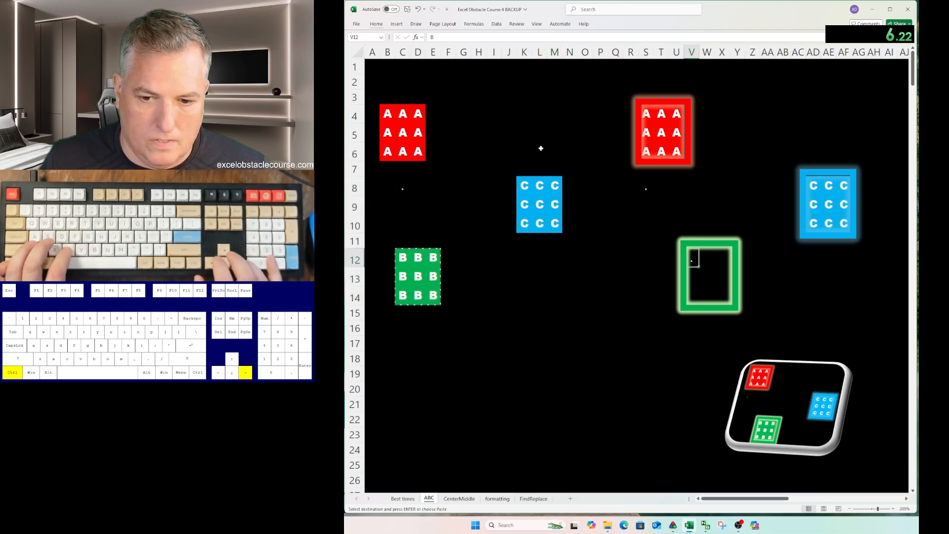
On the CenterMiddle sheet, set middle and center alignment for the symbol in the yellow merged cell D3:L12.
key("ctrl+Page_Down")
key("ctrl+Right")
key("ctrl+a")
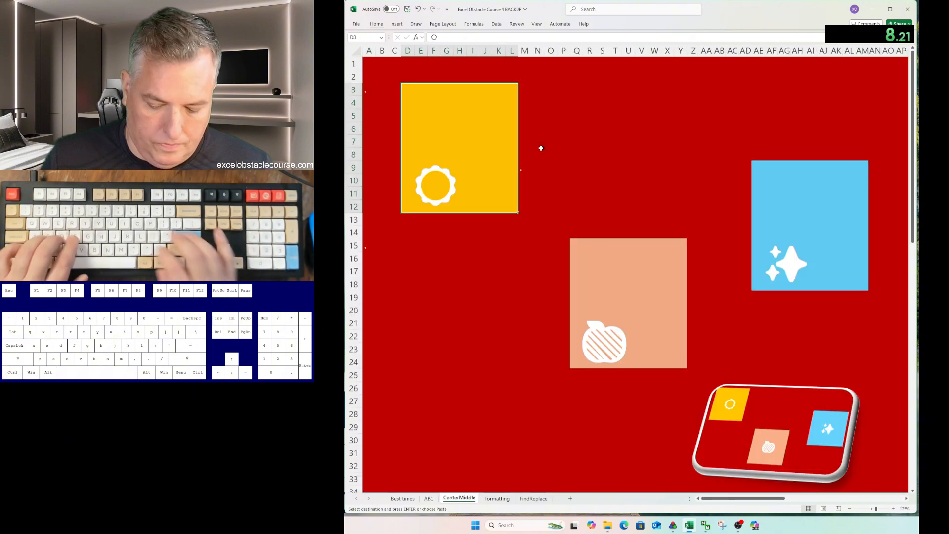
key("a")
key("m")
key("alt+h")
key("a")
key("c")
key("ctrl+Right")
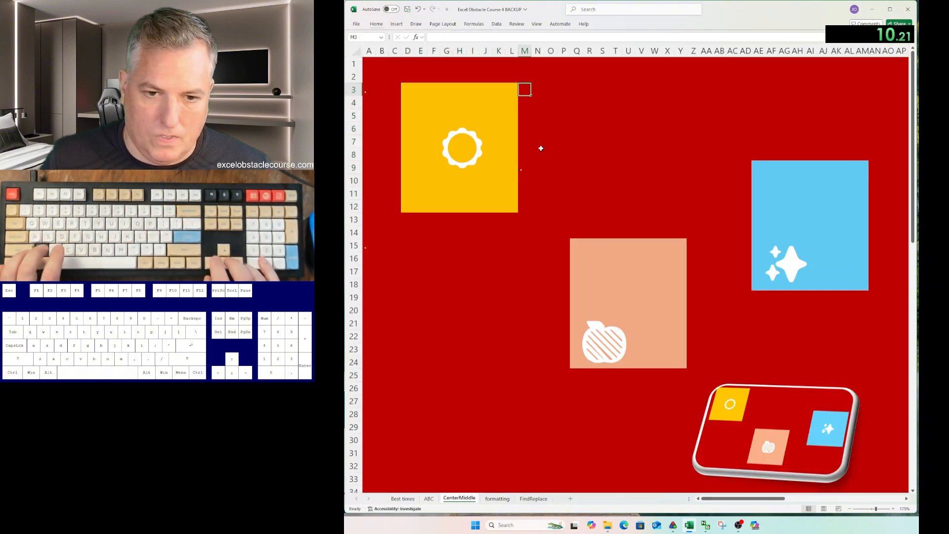
Set middle and center alignment for the sparkle symbol in the blue merged cell AE9:AM18.
key("ctrl+Down")
key("ctrl+Right")
key("ctrl+a")
key("alt+h")
key("a")
key("m")
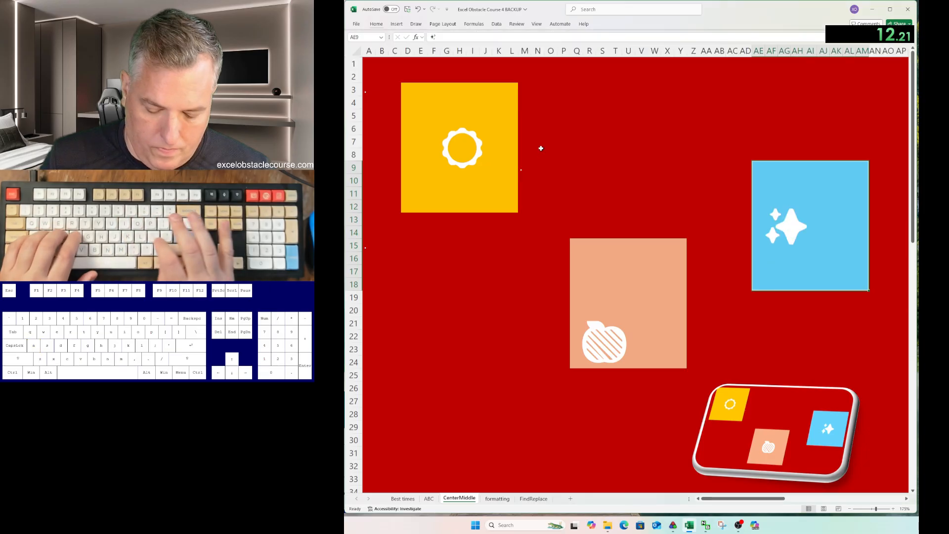
key("alt+h")
key("a")
key("c")
Set middle and center alignment for the apple symbol in the salmon merged cell Q15:Y24.
key("ctrl+Left")
key("ctrl+Down")
key("ctrl+Right")
key("ctrl+a")
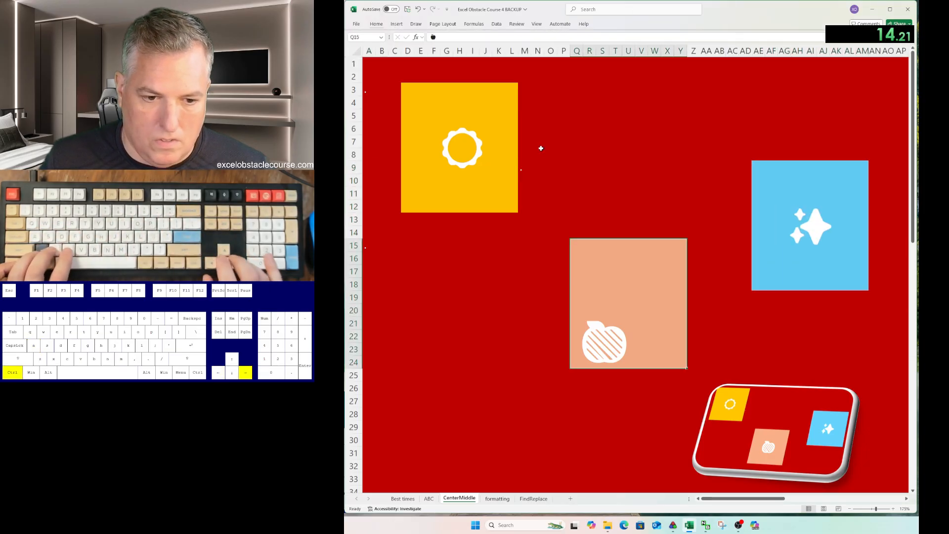
key("alt+h")
key("a")
key("m")
key("alt+h")
key("a")
key("c")
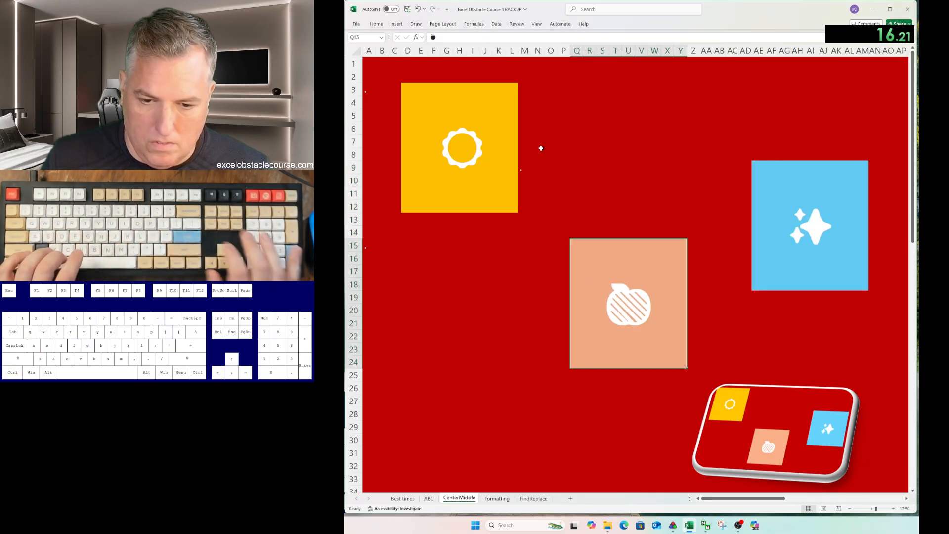
On the formatting sheet, apply the Heading 1 cell style to B8:B25.
key("ctrl+Page_Down")
key("ctrl+shift+Down")
key("alt+h")
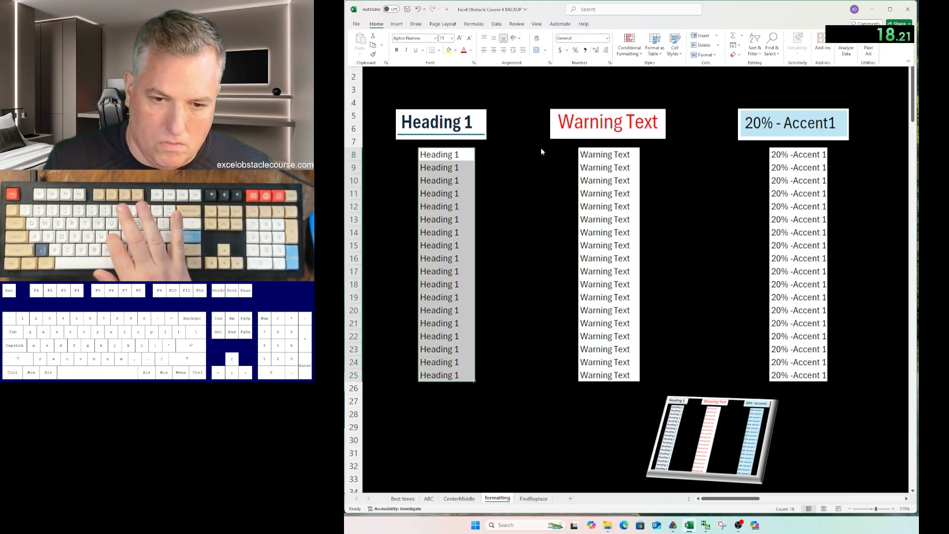
key("j")
key("Down")
key("Down")
key("Down")
key("Return")
Apply the Warning Text cell style to the Warning Text entries in K8:K25.
key("ctrl+Right")
key("ctrl+shift+Down")
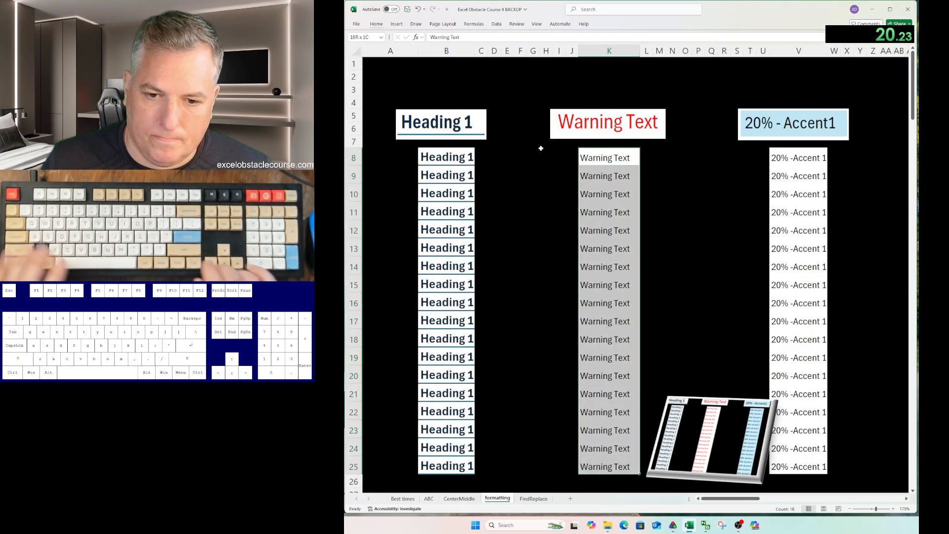
key("alt+h")
key("h")
key("Escape")
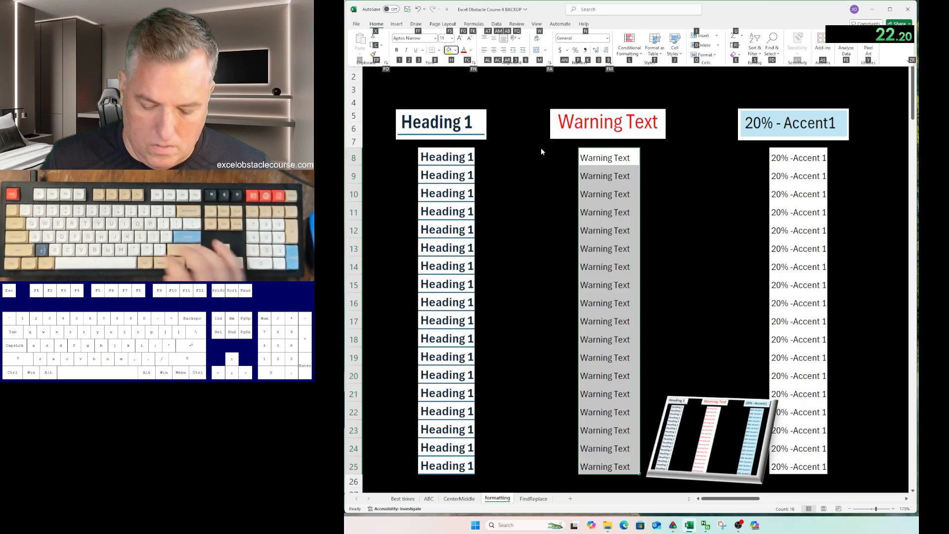
key("j")
key("Down")
key("Down")
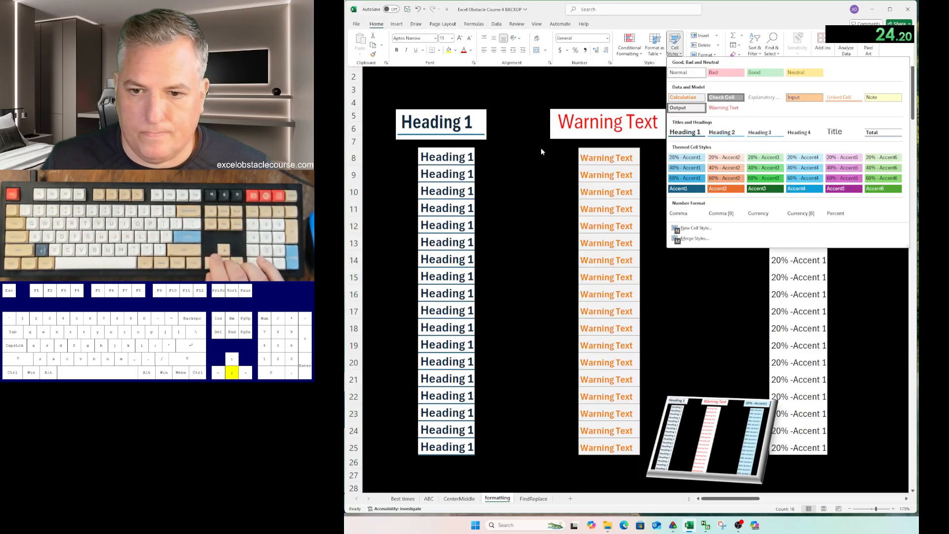
key("Return")
Apply the 20% - Accent1 cell style to the entries in V8:V25.
key("ctrl+Right")
key("ctrl+shift+Down")
key("alt+h")
key("j")
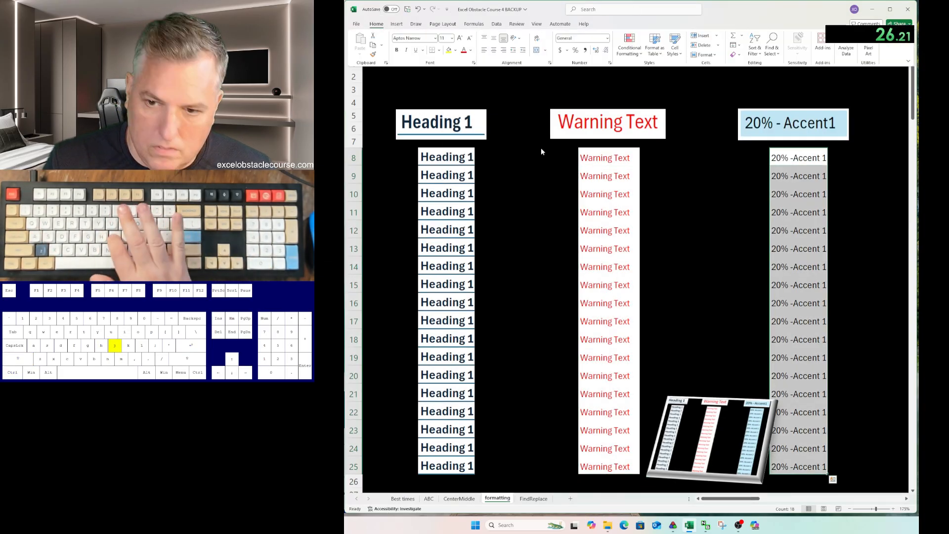
key("Down")
key("Down")
key("Return")
On the FindReplace sheet, replace every "Customer" with "Client" and turn off bold for the header in B4.
key("ctrl+Page_Down")
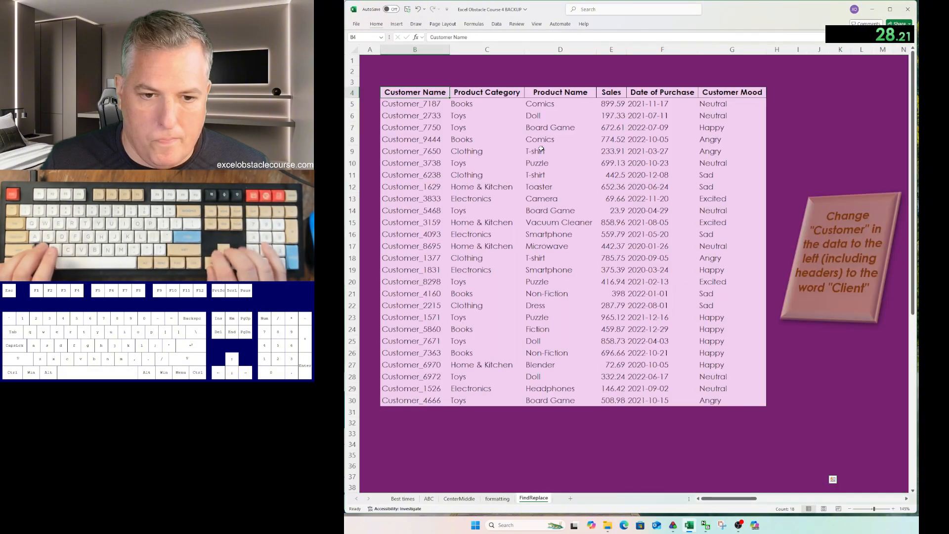
key("ctrl+h")
type("Customer")
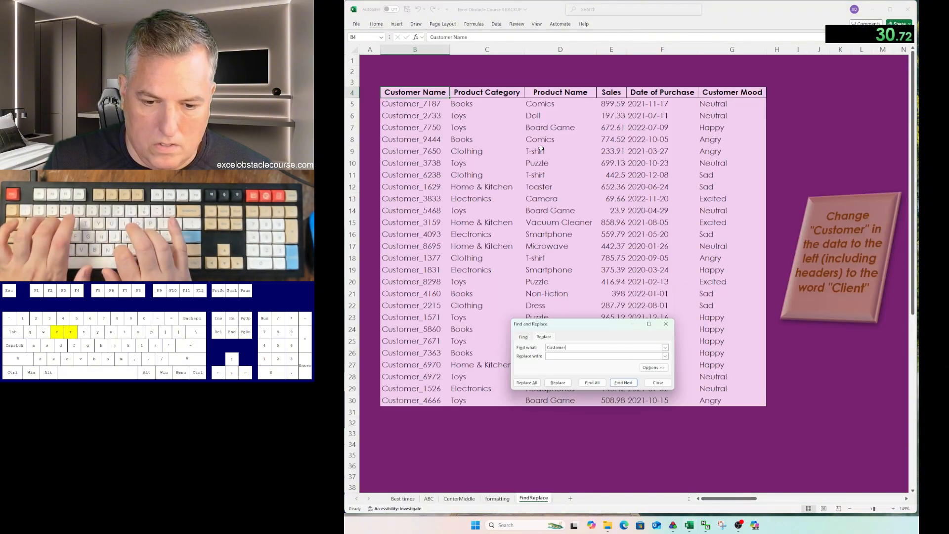
key("Tab")
type("Client")
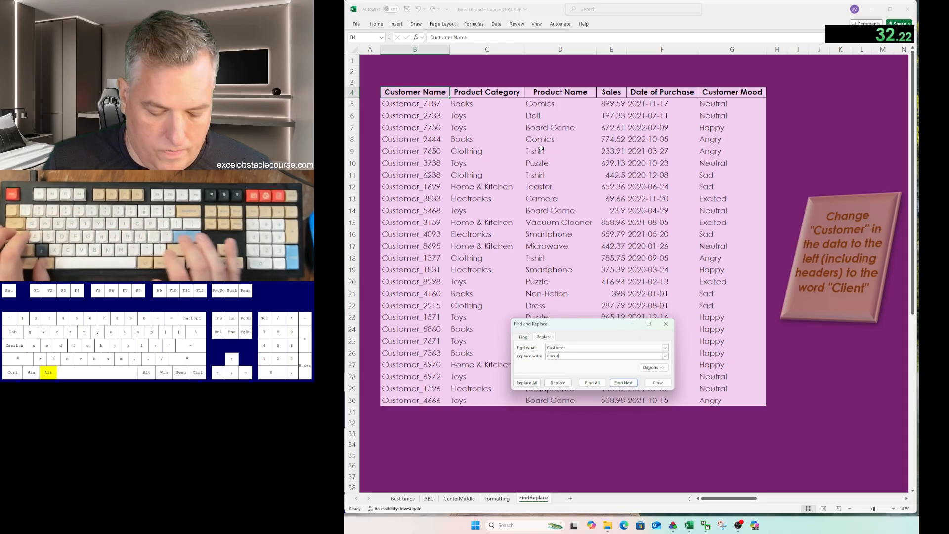
key("alt+a")
key("Return")
key("Escape")
key("ctrl+b")
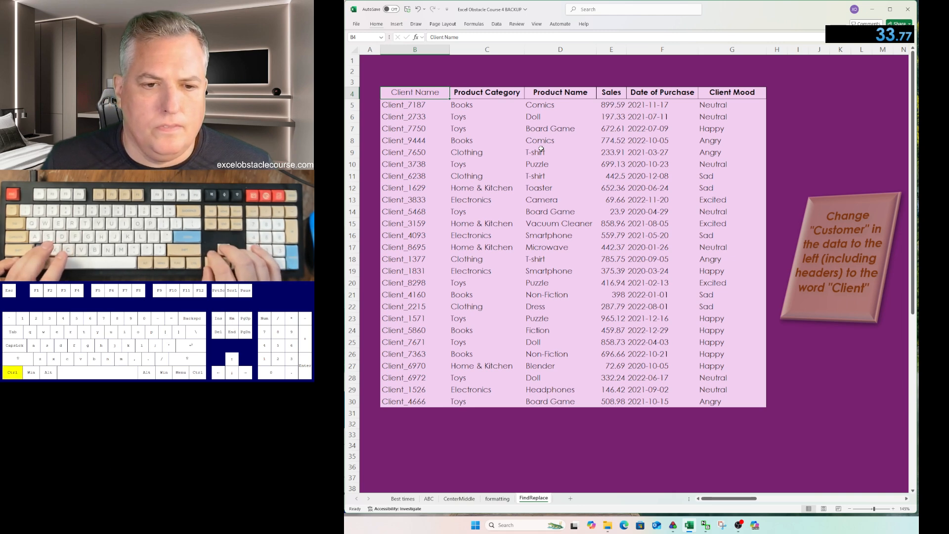
Undo the run's replacement, cell style, alignment and ABC copy edits, and clear the pending copy selection.
key("ctrl+z")
key("ctrl+z")
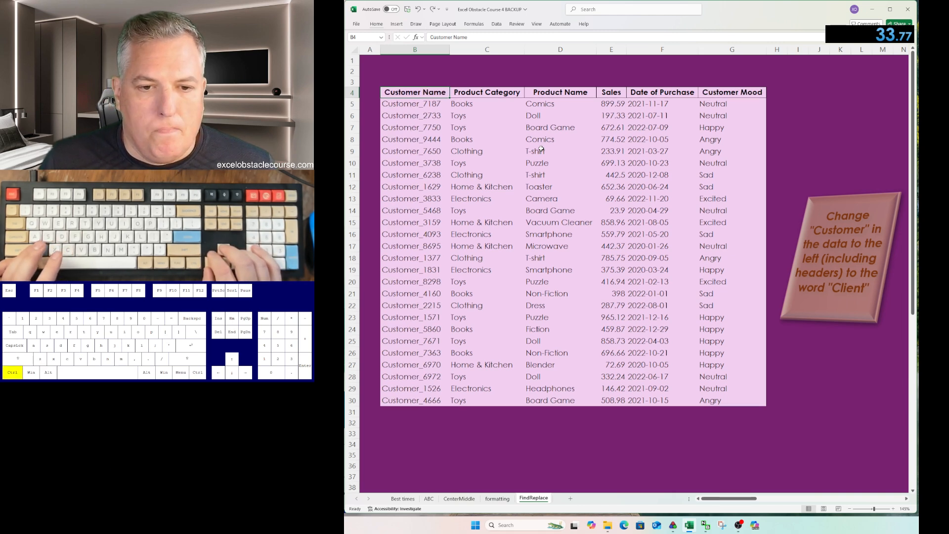
key("ctrl+Page_Up")
key("ctrl+Page_Up")
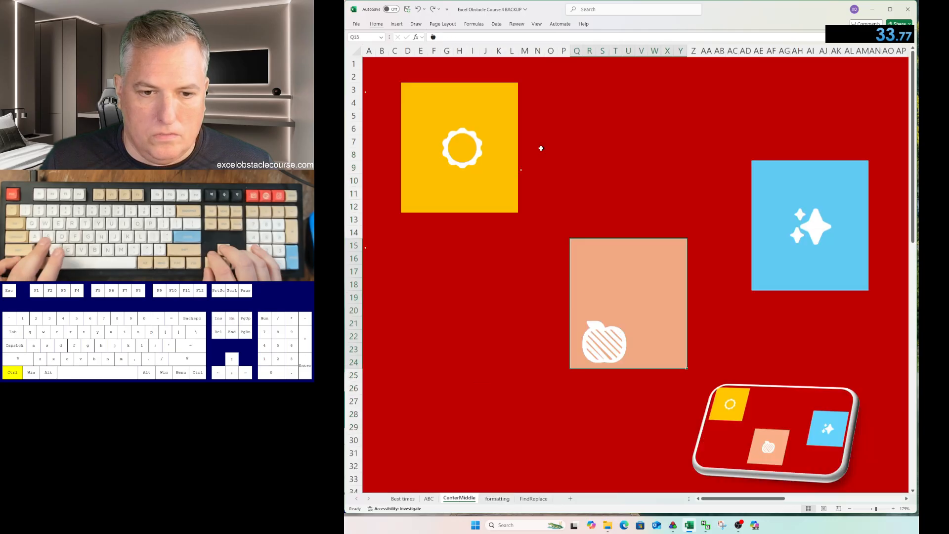
key("ctrl+Page_Up")
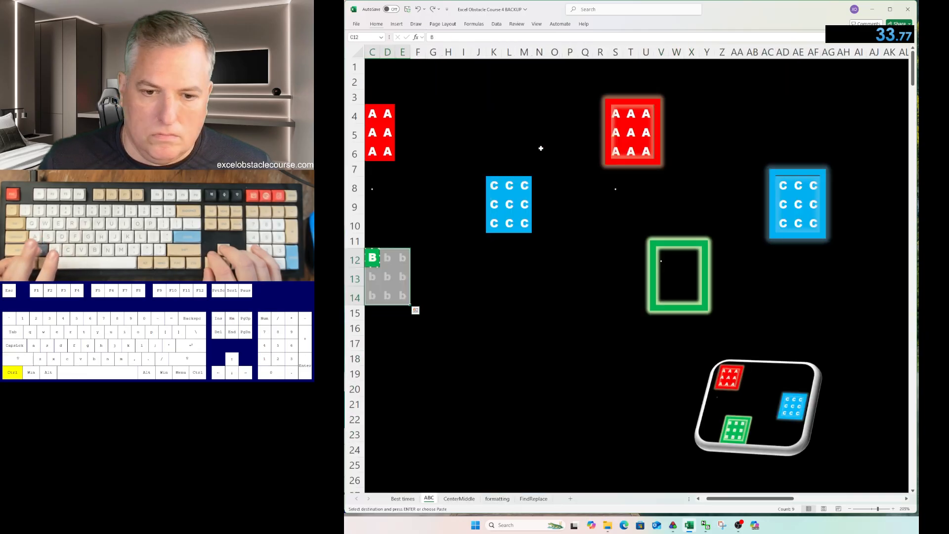
key("ctrl+v")
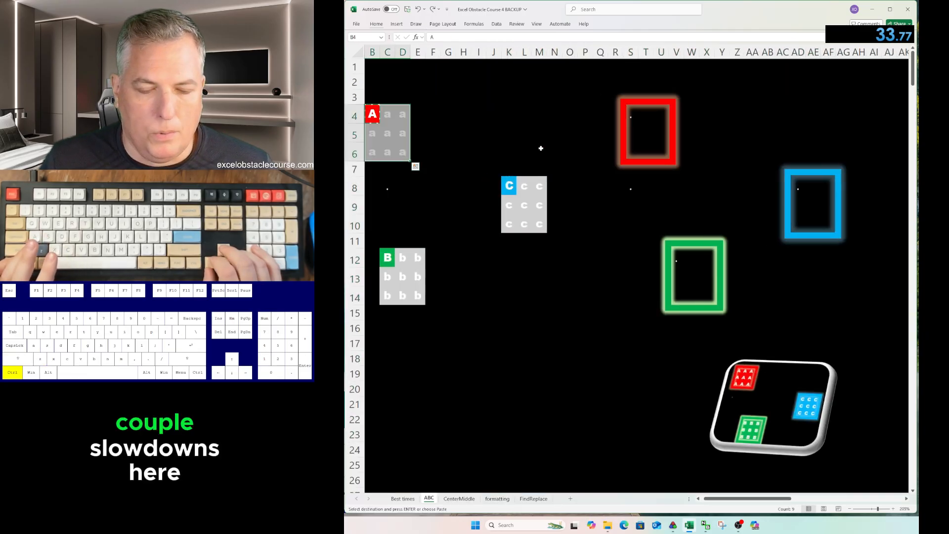
key("Escape")
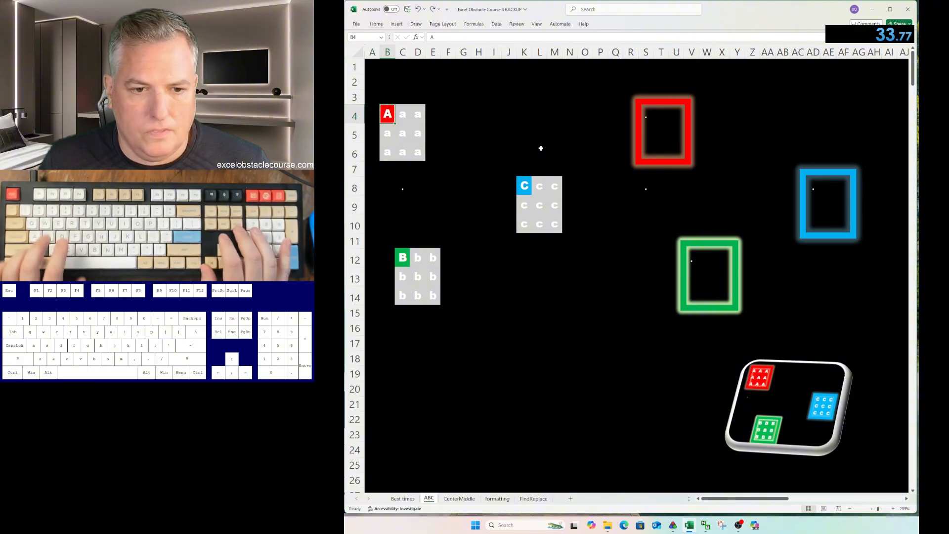
Check the Find and Replace entries on the FindReplace sheet and examine whether the formatting and CenterMiddle sheets are reset.
key("ctrl+Page_Down")
key("ctrl+Page_Down")
key("ctrl+Page_Down")
key("ctrl+h")
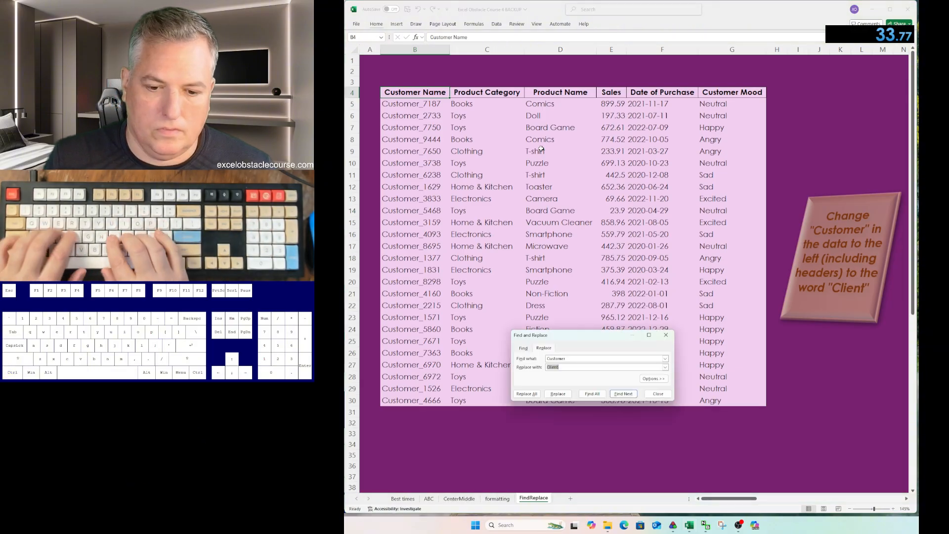
key("shift+Tab")
key("Escape")
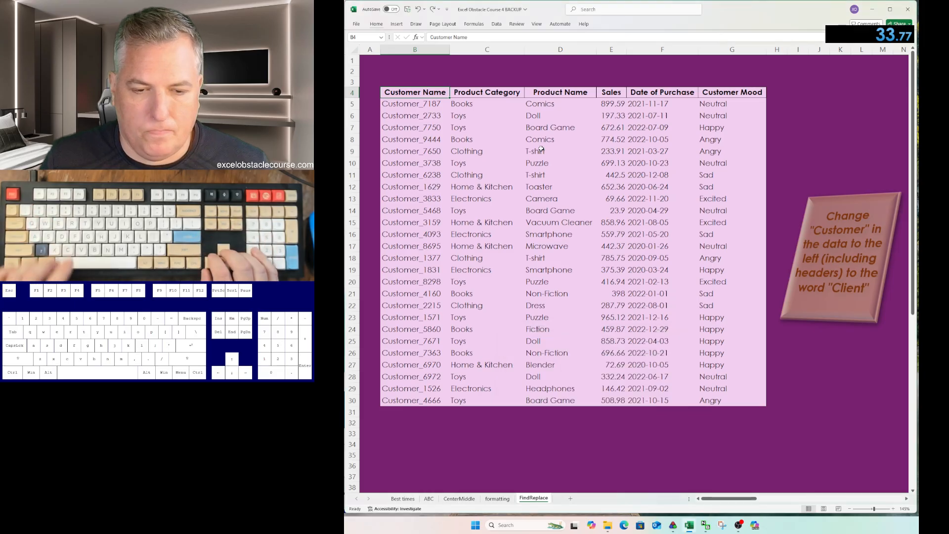
key("ctrl+Page_Up")
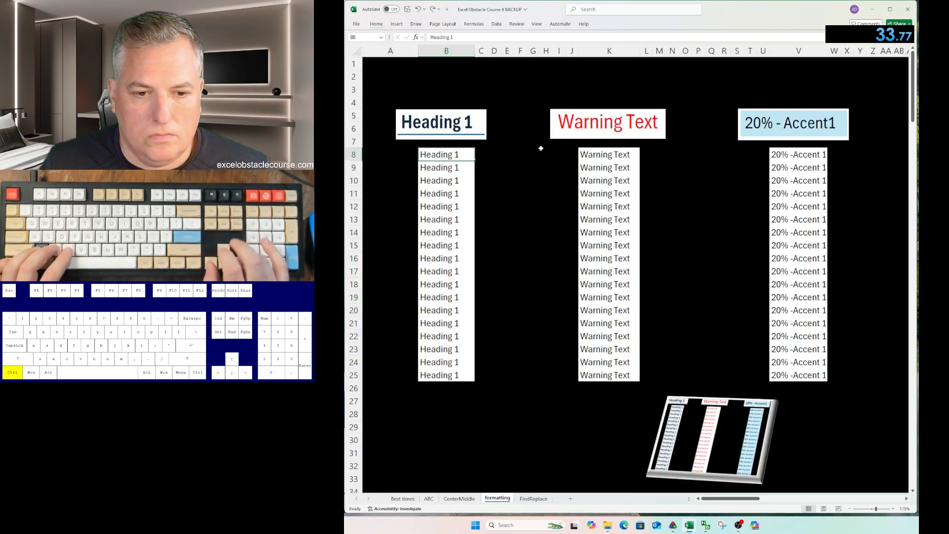
key("ctrl+Page_Up")
key("ctrl+Page_Down")
key("ctrl+Page_Down")
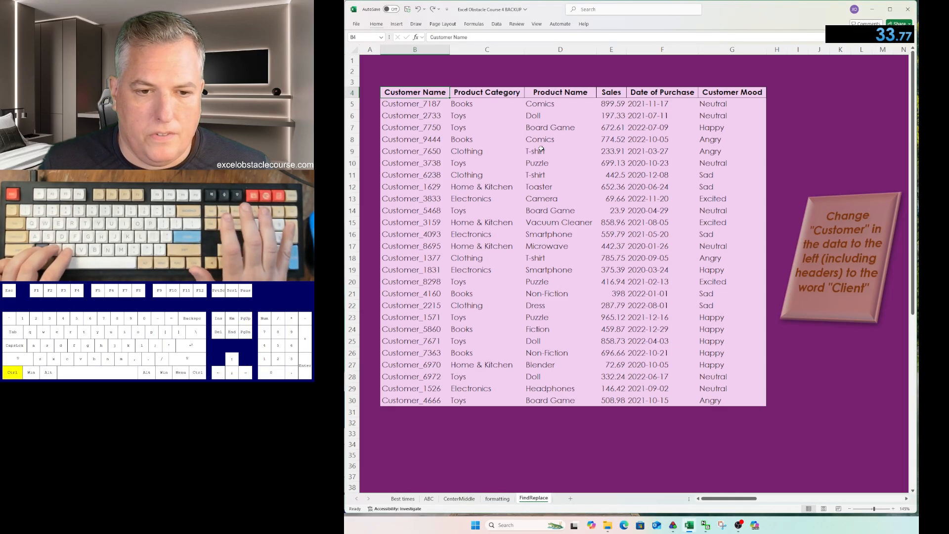
On the Best times sheet, log 0:33.77 in B21 as the time for try 19.
key("ctrl+Page_Up")
key("ctrl+Page_Up")
key("ctrl+Page_Up")
key("ctrl+Page_Up")
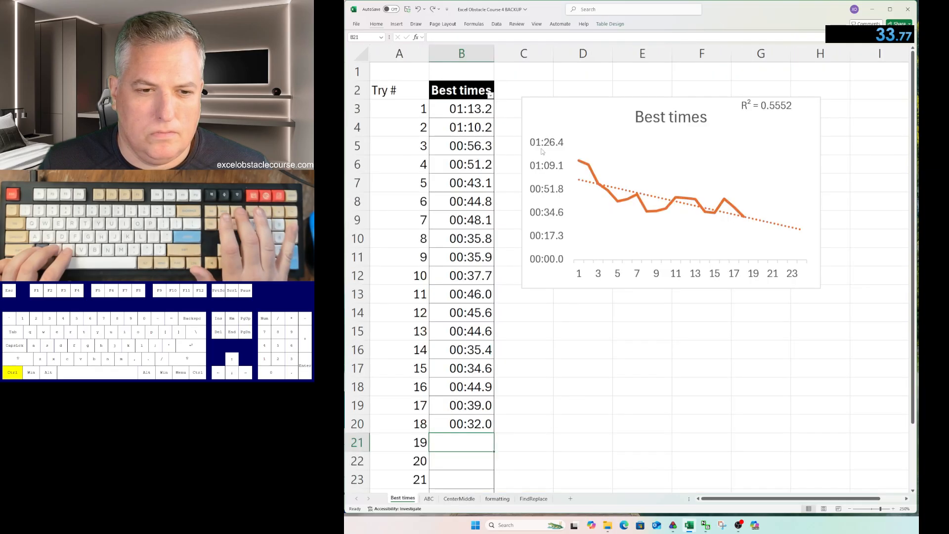
type("0")
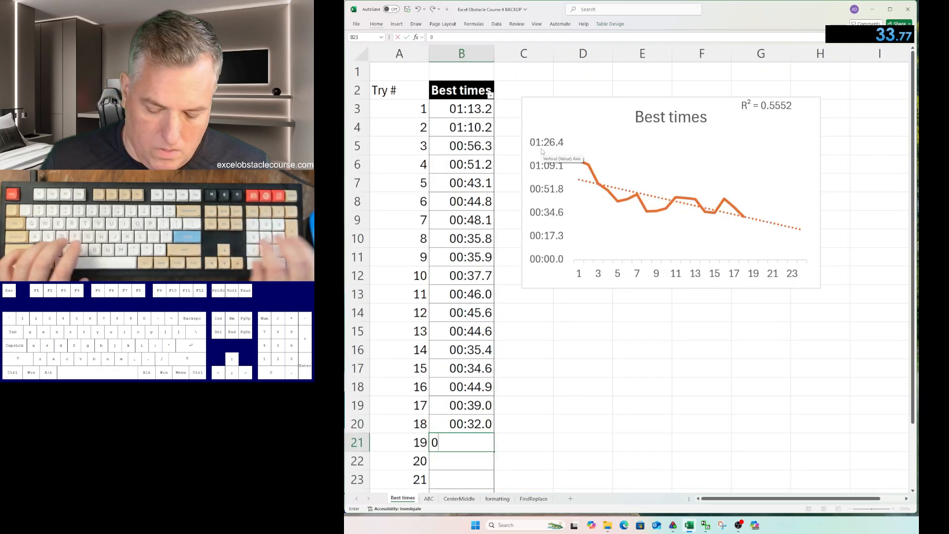
type(":33.77")
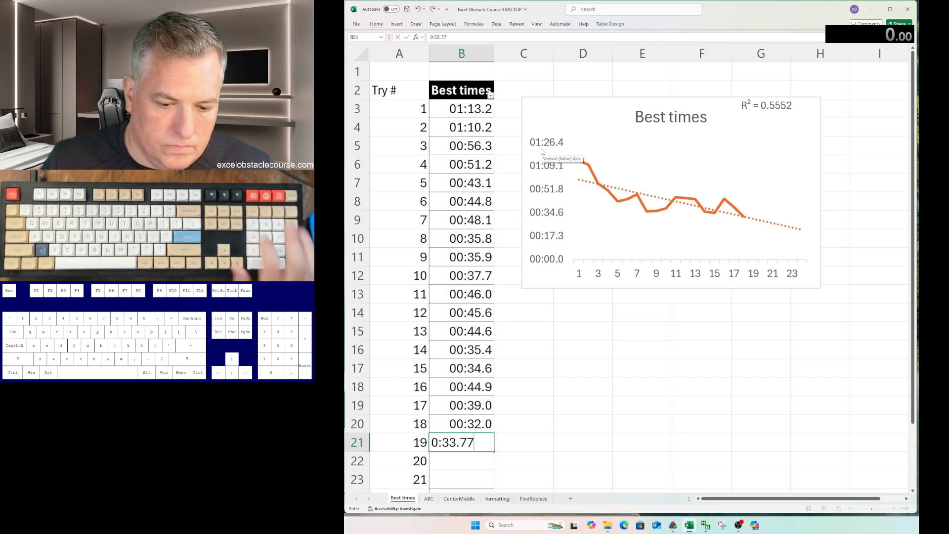
key("Return")
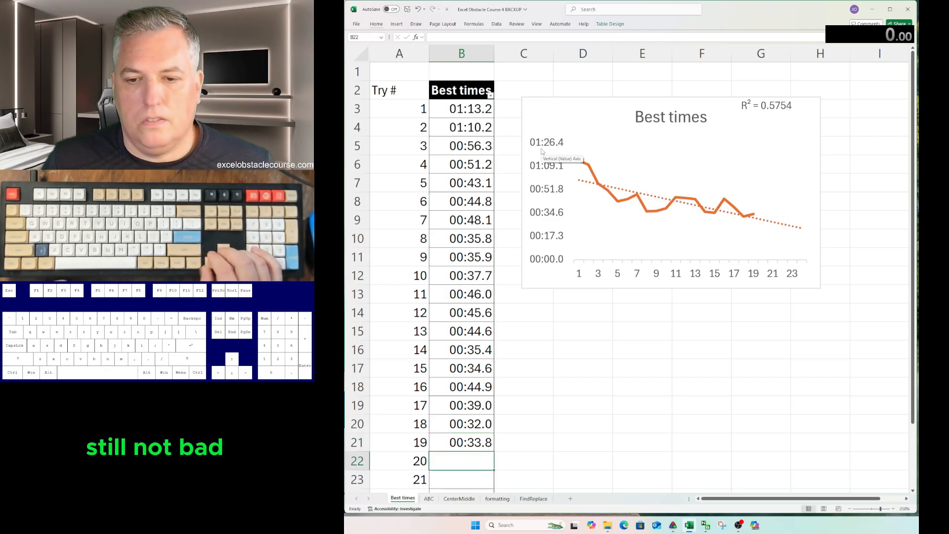
On the ABC sheet, fill B4:D6 with the red A cell and copy the block into the red frame at S4.
key("ctrl+Page_Down")
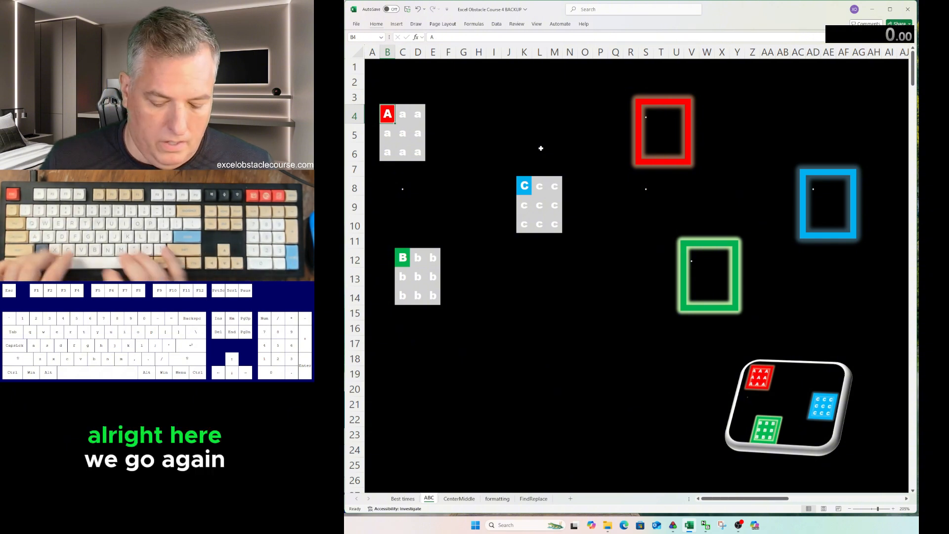
key("ctrl+c")
key("shift+Right")
key("shift+Right")
key("shift+Down")
key("shift+Down")
key("ctrl+v")
key("ctrl+Right")
key("ctrl+Right")
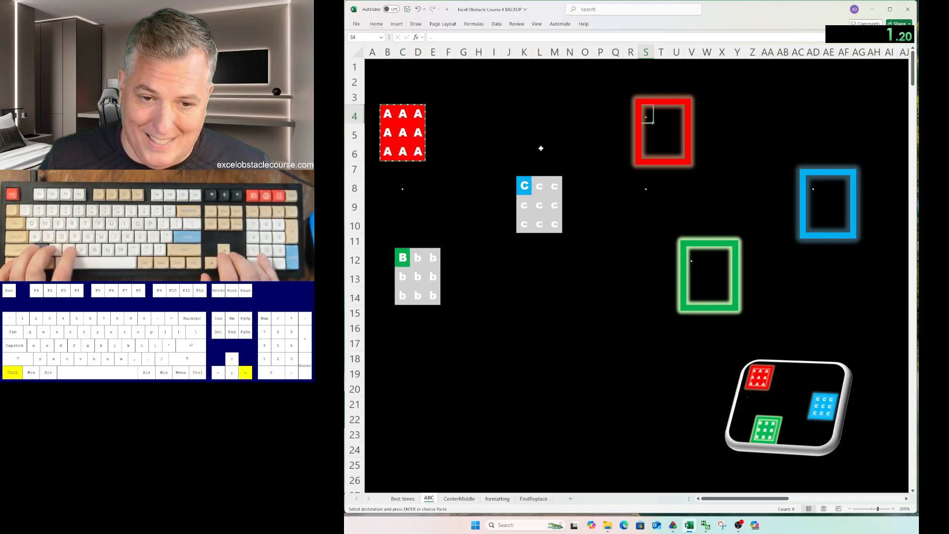
key("ctrl+v")
Fill K8:M10 with the blue C cell and copy the block into the blue frame at AD8.
key("ctrl+Down")
key("ctrl+Down")
key("ctrl+c")
key("shift+Right")
key("shift+Right")
key("shift+Down")
key("shift+Down")
key("ctrl+v")
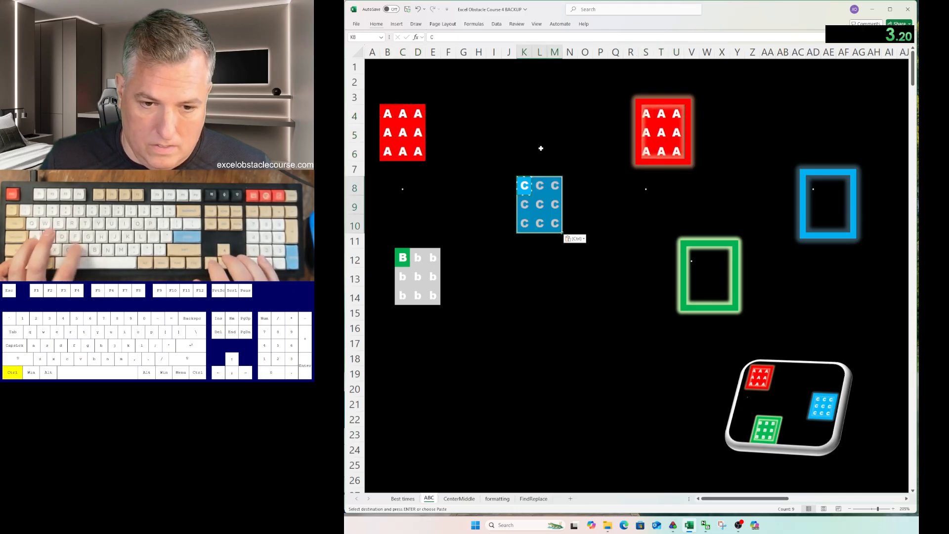
key("ctrl+c")
key("ctrl+Right")
key("ctrl+Right")
key("ctrl+v")
Fill C12:E14 with the green B cell and copy the block into the green frame at V12.
key("ctrl+Left")
key("ctrl+Left")
key("ctrl+Left")
key("ctrl+Left")
key("ctrl+Down")
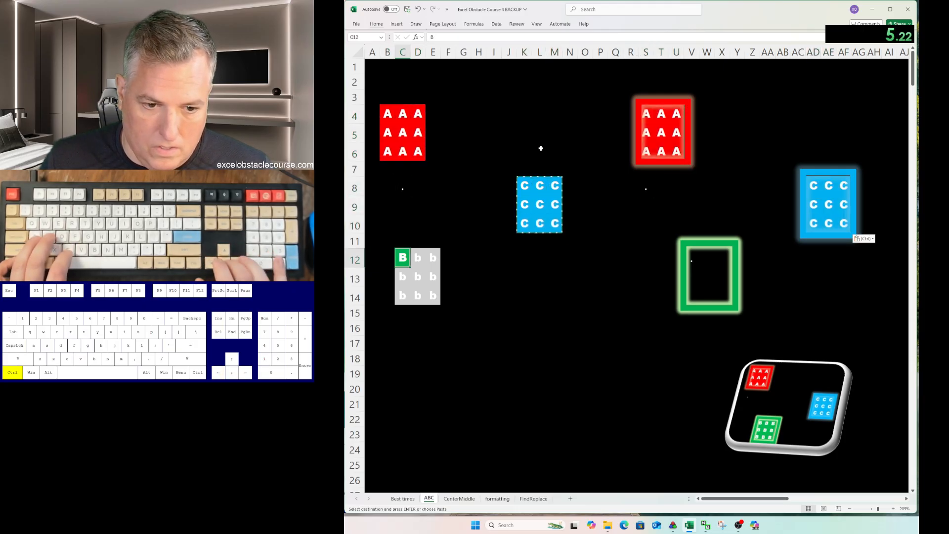
key("ctrl+c")
key("shift+Right")
key("shift+Right")
key("shift+Down")
key("shift+Down")
key("ctrl+v")
key("ctrl+c")
key("ctrl+Right")
key("ctrl+Right")
key("ctrl+v")
On the CenterMiddle sheet, set middle and center alignment for the symbol in the yellow merged cell D3:L12.
key("ctrl+Page_Down")
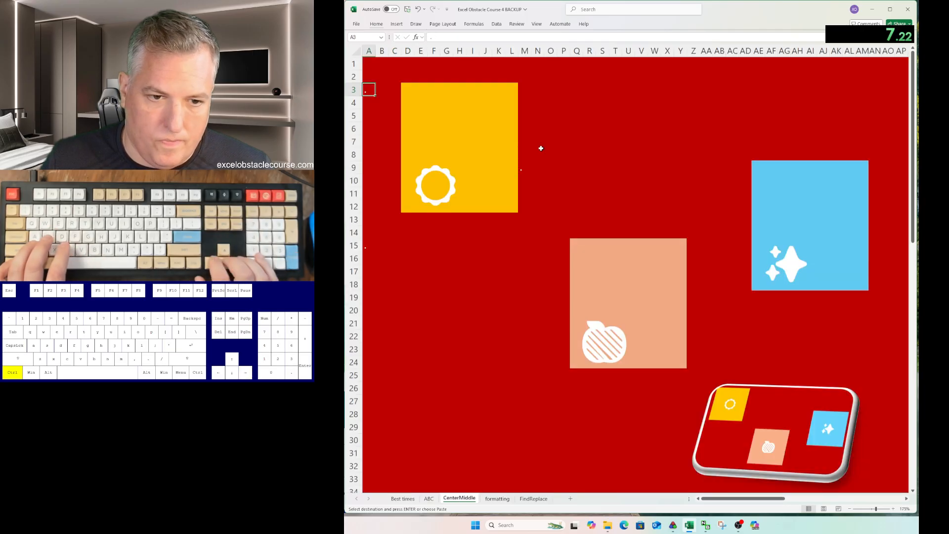
key("alt+h")
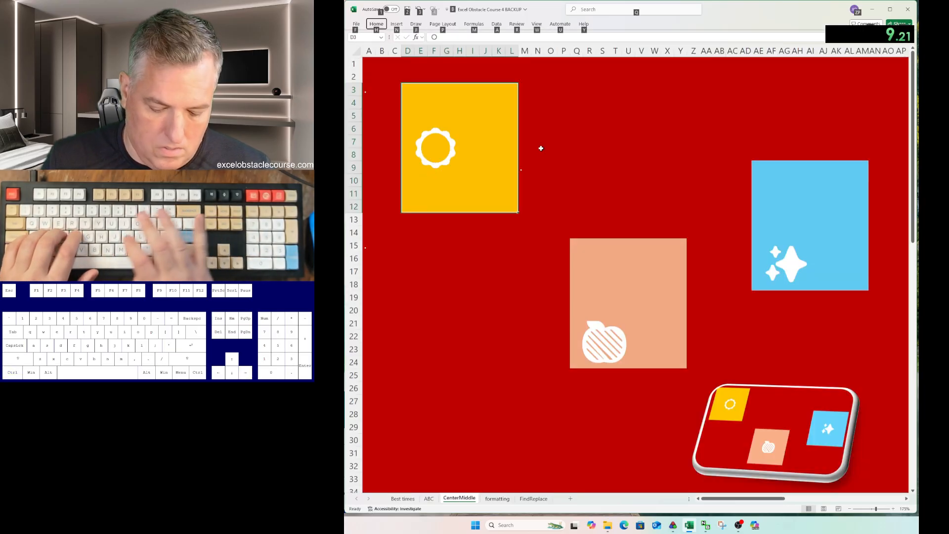
key("a")
key("c")
Align the sparkle symbol in the blue merged cell AE9:AM18 to the middle and center.
key("Right")
key("ctrl+Down")
key("ctrl+Right")
key("alt+h")
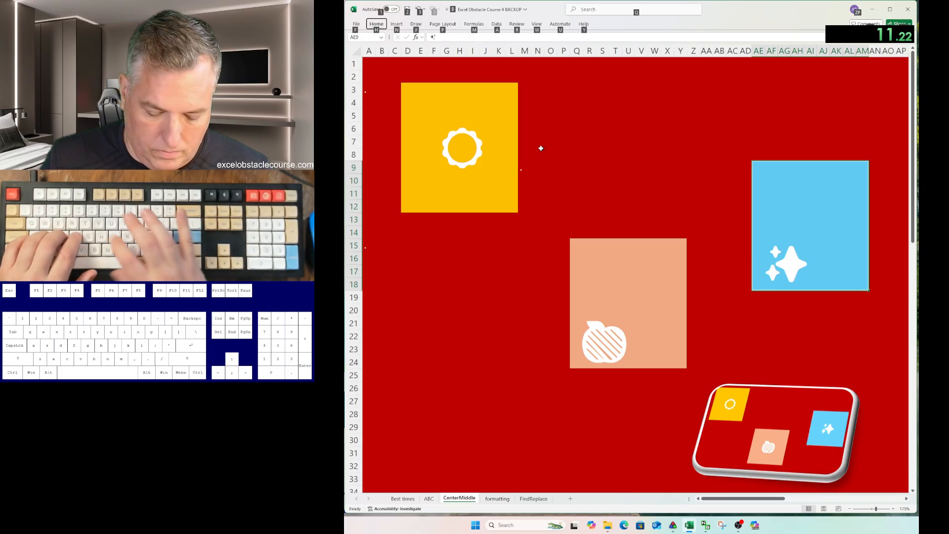
key("a")
key("m")
key("alt+h")
key("a")
key("c")
Align the apple symbol in the salmon merged cell Q15:Y24 to the middle and center, and go to the formatting sheet.
key("ctrl+Left")
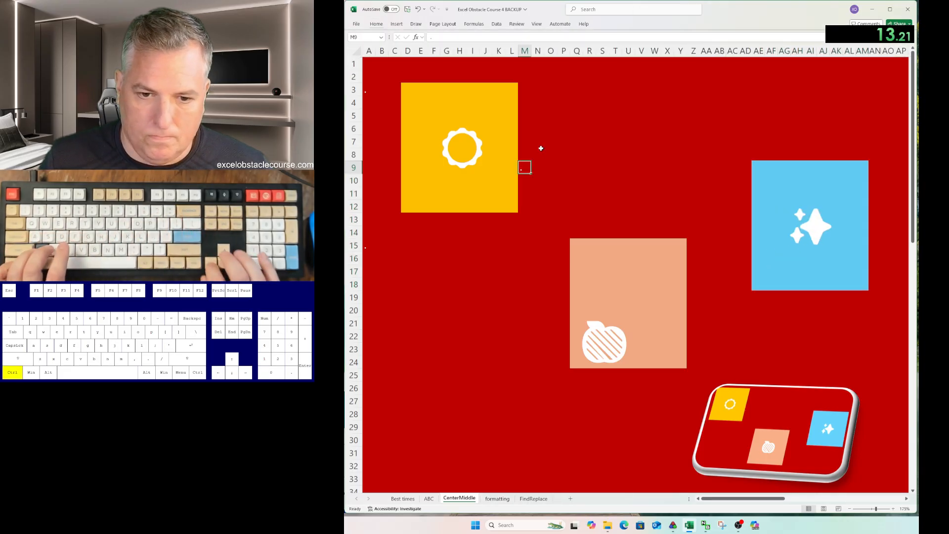
key("ctrl+Right")
key("alt+h")
key("a")
key("m")
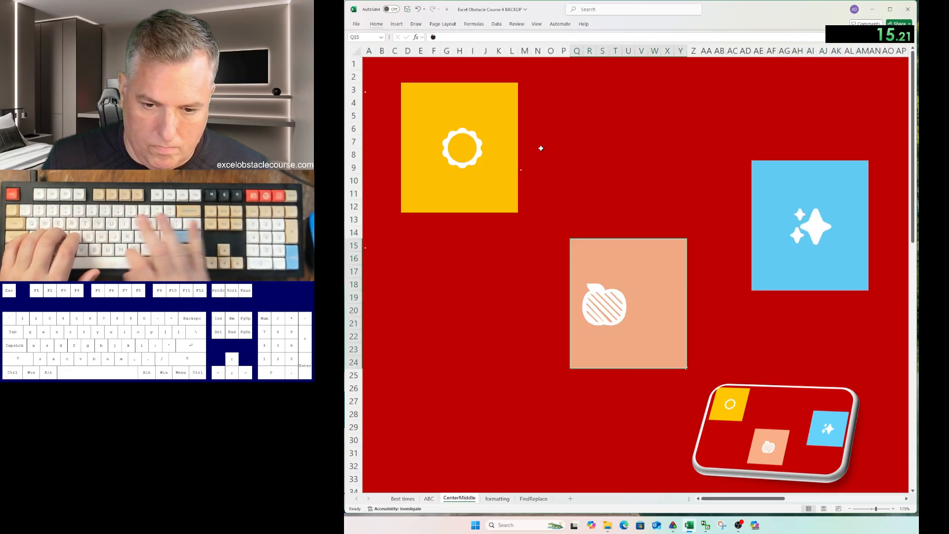
key("alt")
key("h")
key("a")
key("c")
key("ctrl+Page_Down")
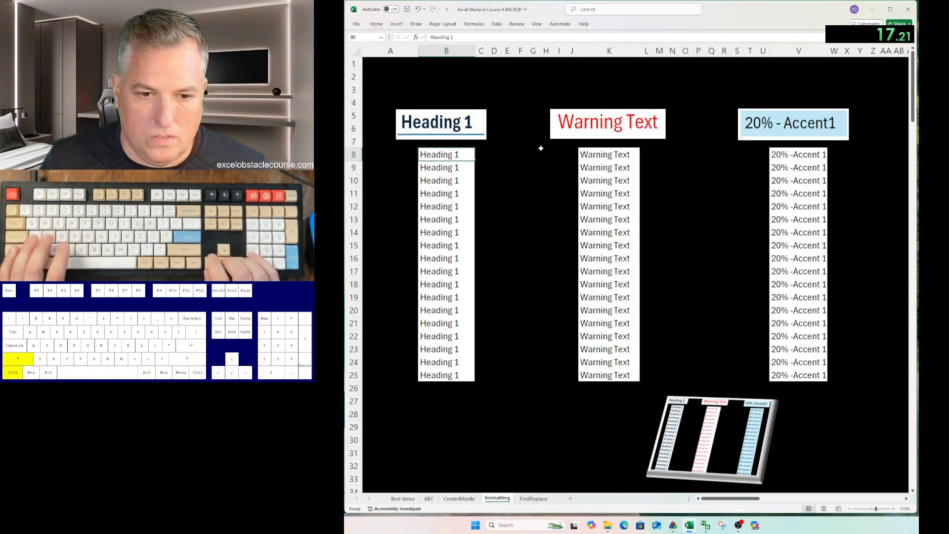
Apply the Heading 1 cell style to B8:B25 on the formatting sheet.
key("ctrl+shift+Down")
key("alt+h")
key("j")
key("Down")
key("Down")
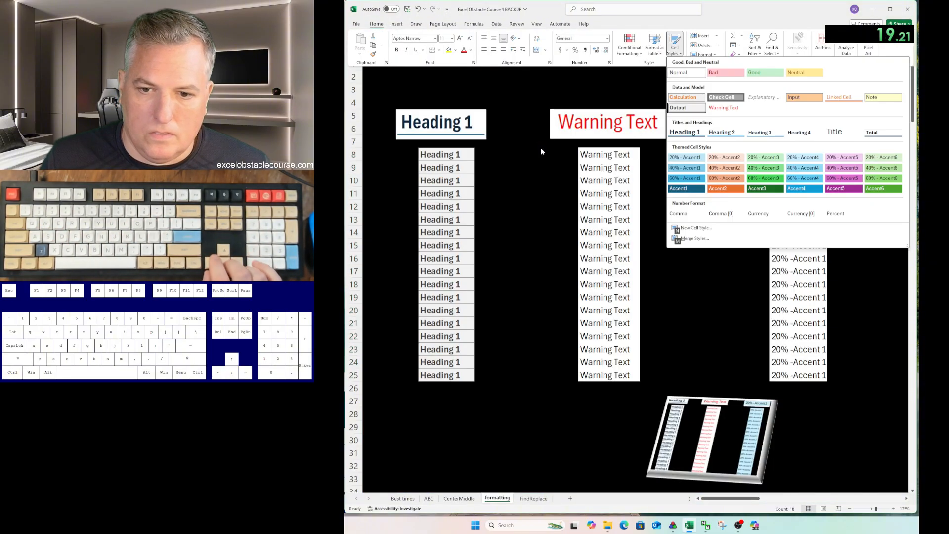
key("Down")
key("Return")
Apply the Warning Text cell style to the Warning Text entries in K8:K25.
key("ctrl+Right")
key("ctrl+shift+Down")
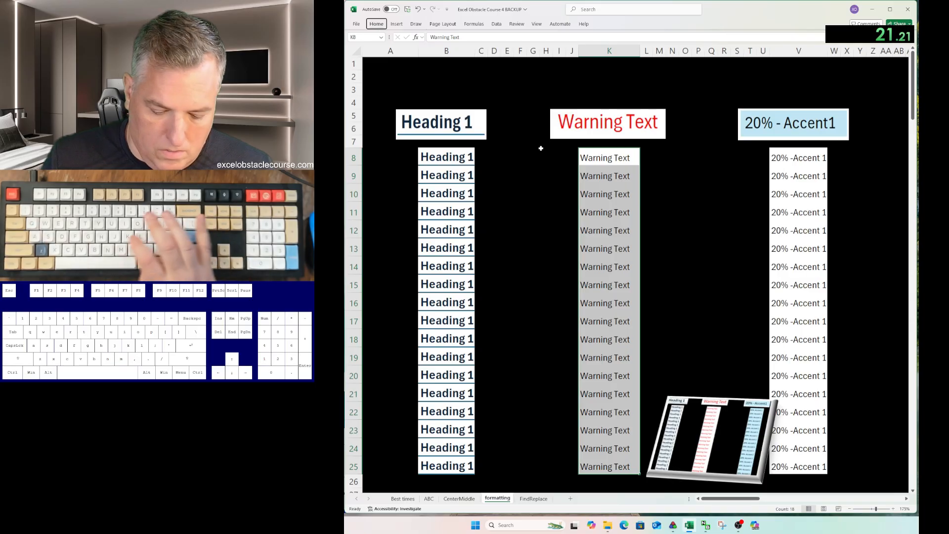
key("alt+h")
key("j")
key("Down")
key("Down")
key("Right")
key("Return")
Apply the 20% - Accent1 cell style to the accent entries in V8:V25.
key("ctrl+Right")
key("ctrl+shift+Down")
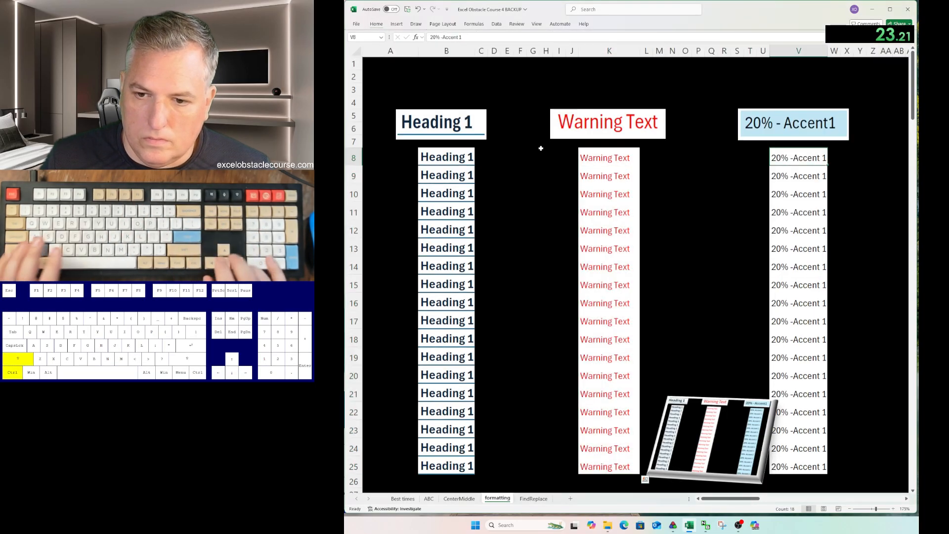
key("alt+h")
key("j")
key("Down")
key("Down")
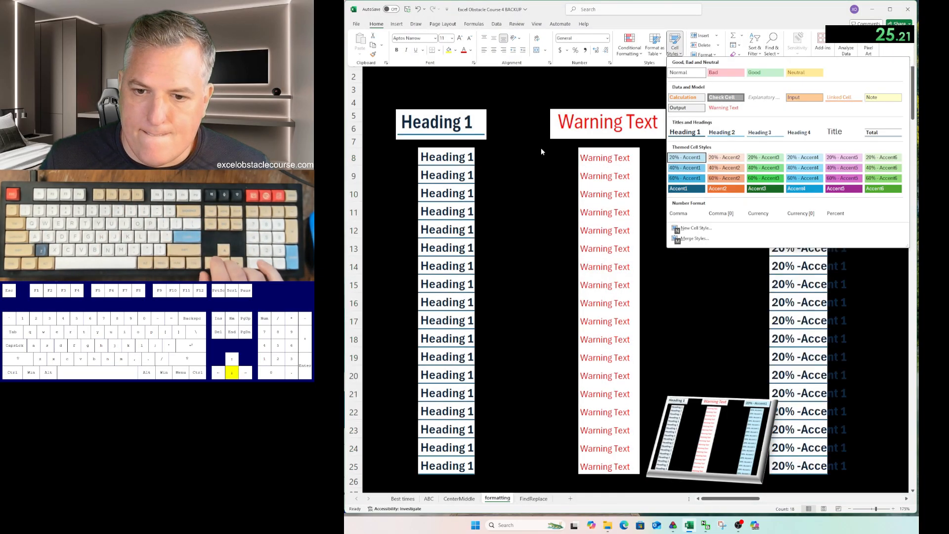
key("Return")
On the FindReplace sheet, replace every "Customer" with "Client", including in the headers, and close Find and Replace.
key("ctrl+Page_Down")
key("ctrl+h")
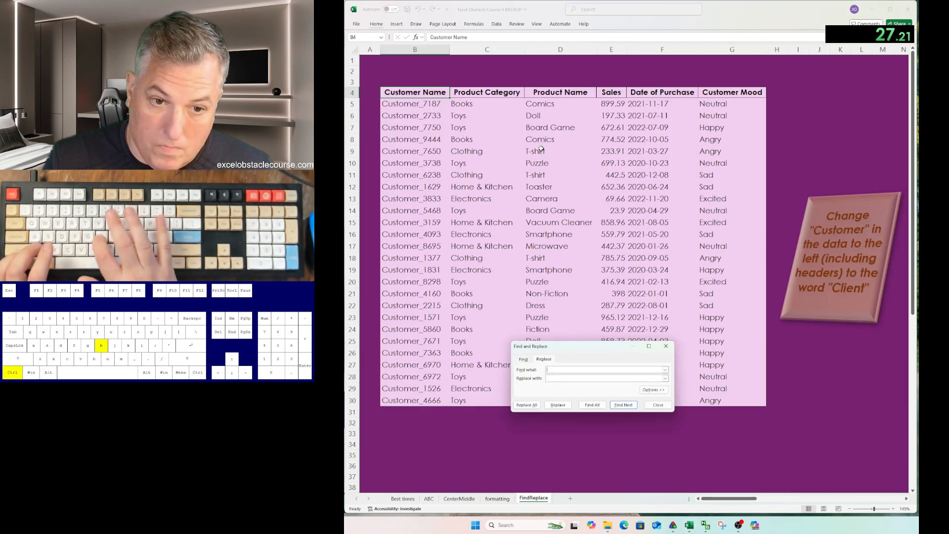
type("Customer")
key("Tab")
type("Client")
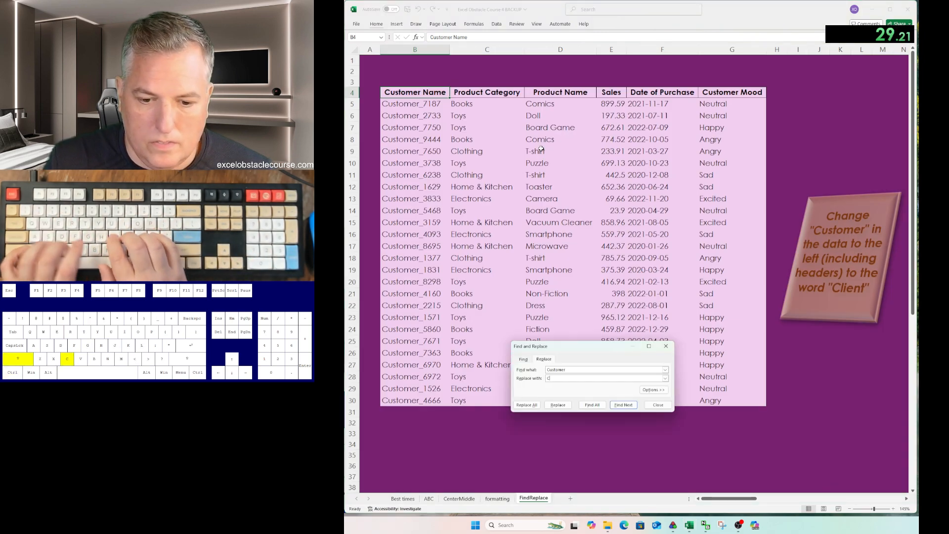
key("alt+a")
key("Escape")
key("Escape")
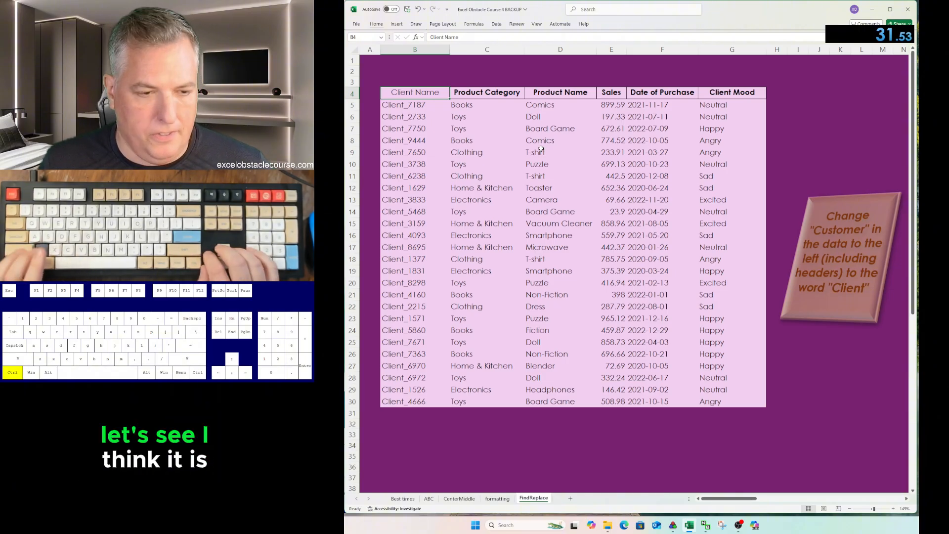
Undo the replacement, cell styles, alignments and copied blocks on the practice sheets, and return to the Best times sheet.
key("ctrl+z")
key("ctrl+Page_Up")
key("ctrl+Page_Up")
key("ctrl+Page_Up")
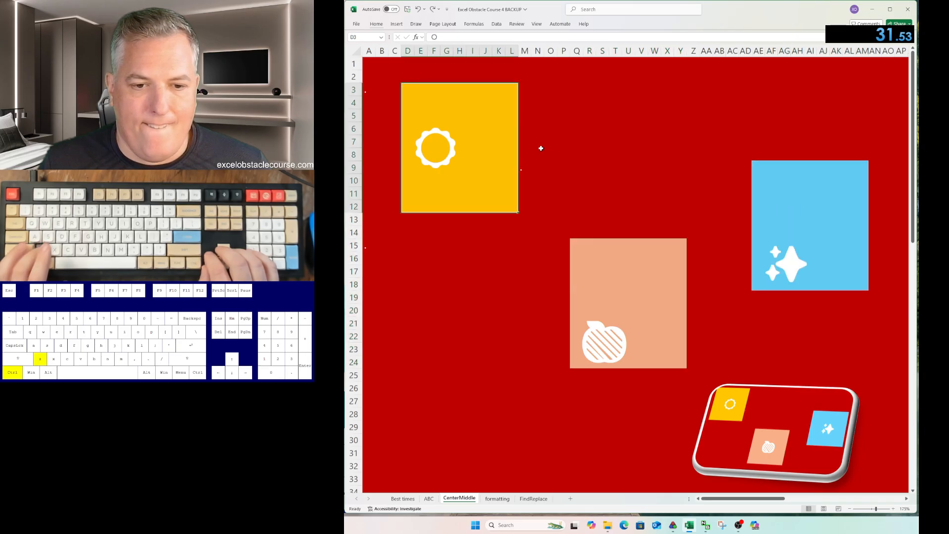
key("ctrl+z")
key("ctrl+z")
key("ctrl+z")
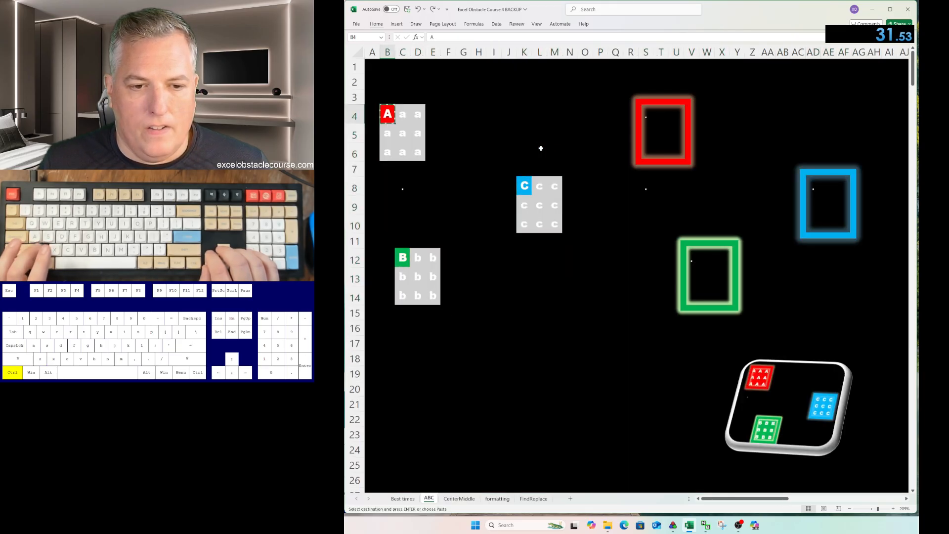
key("ctrl+Page_Up")
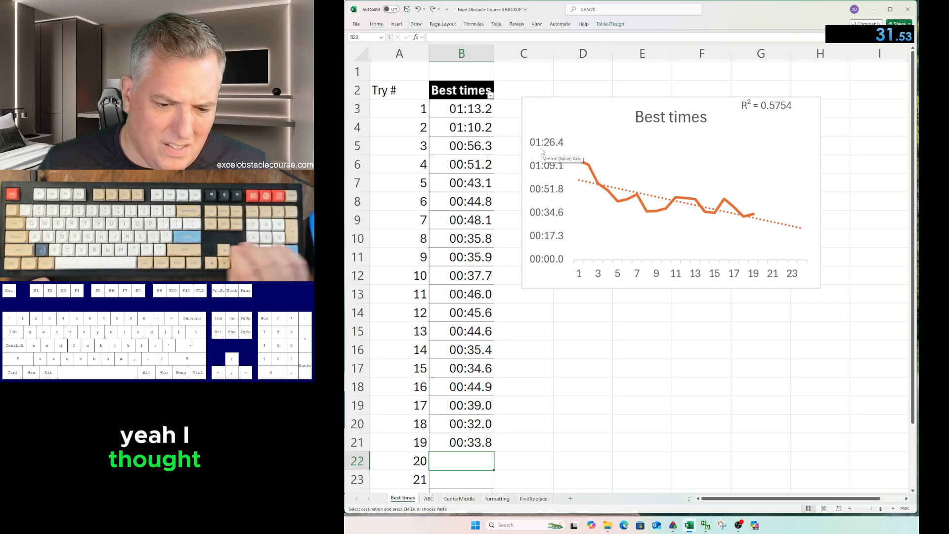
Log the time 00:31.53 for try 20 in cell B22 of the Best times table.
key("Up")
key("Up")
key("Down")
key("Down")
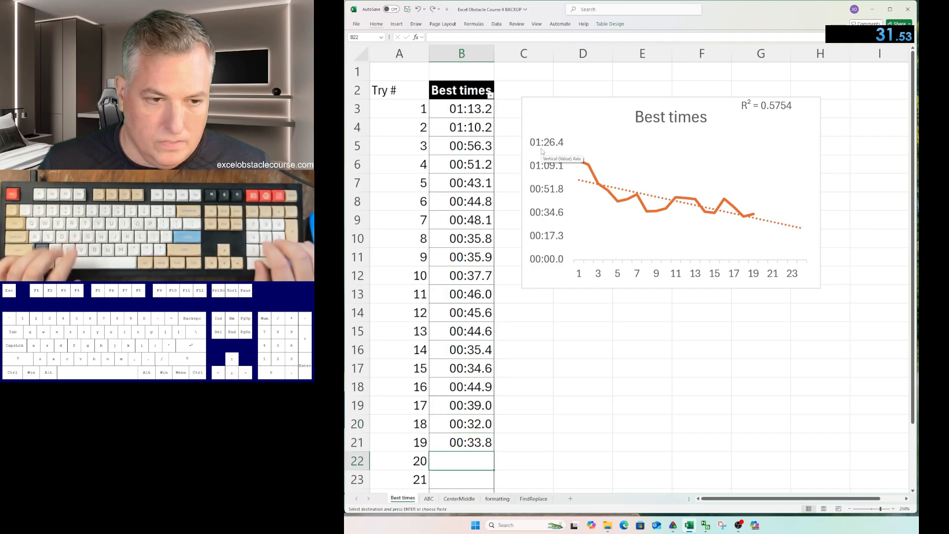
type("00:31.53")
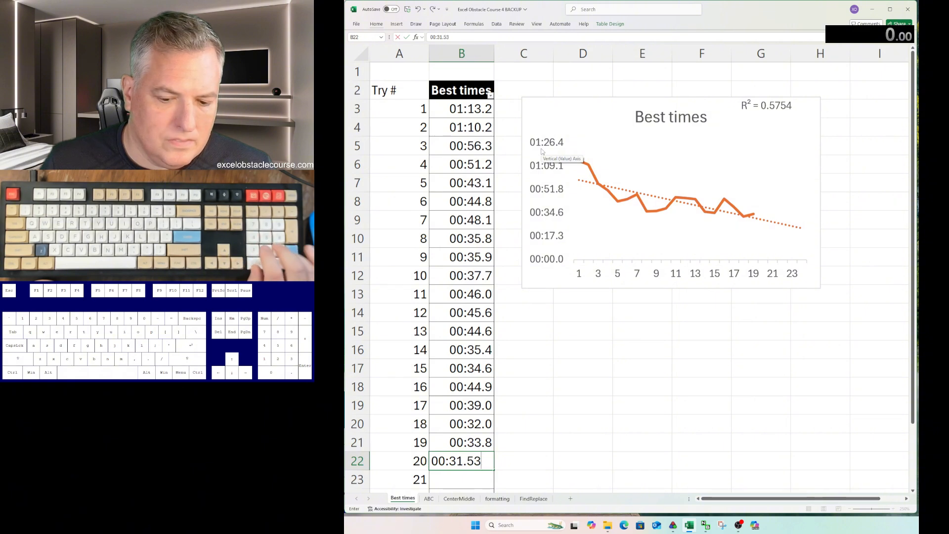
key("Return")
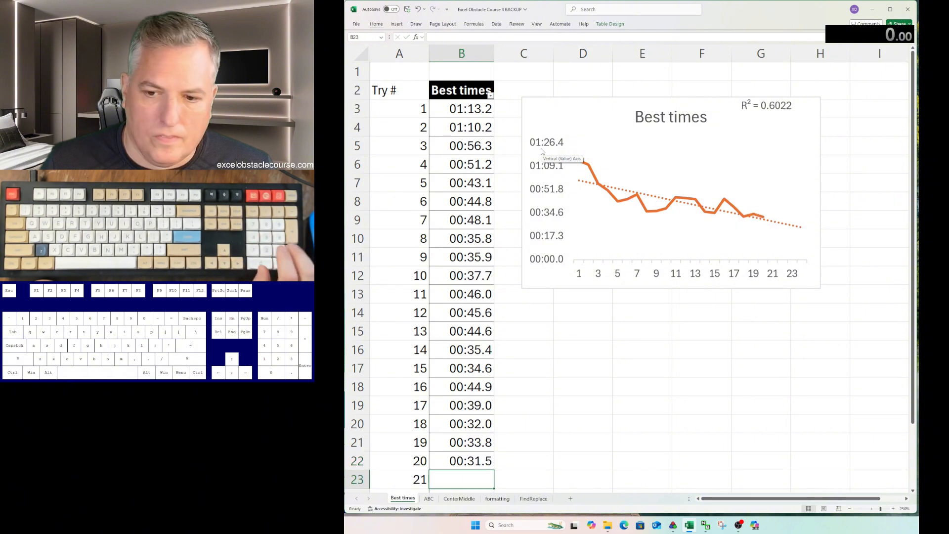
Reset the starting cells to A3 on CenterMiddle and B8 on formatting, check the Find and Replace fields, and return to ABC.
key("ctrl+Page_Down")
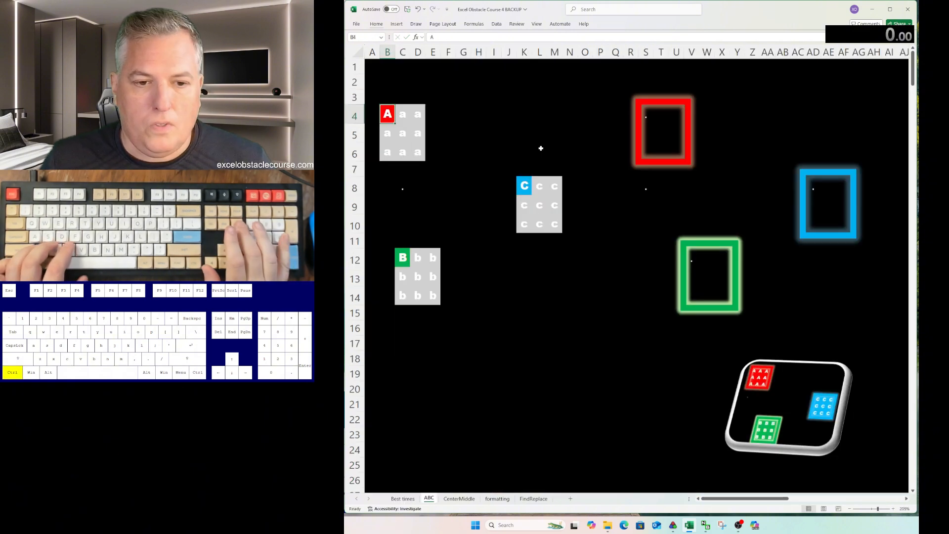
key("ctrl+Page_Down")
key("ctrl+Page_Down")
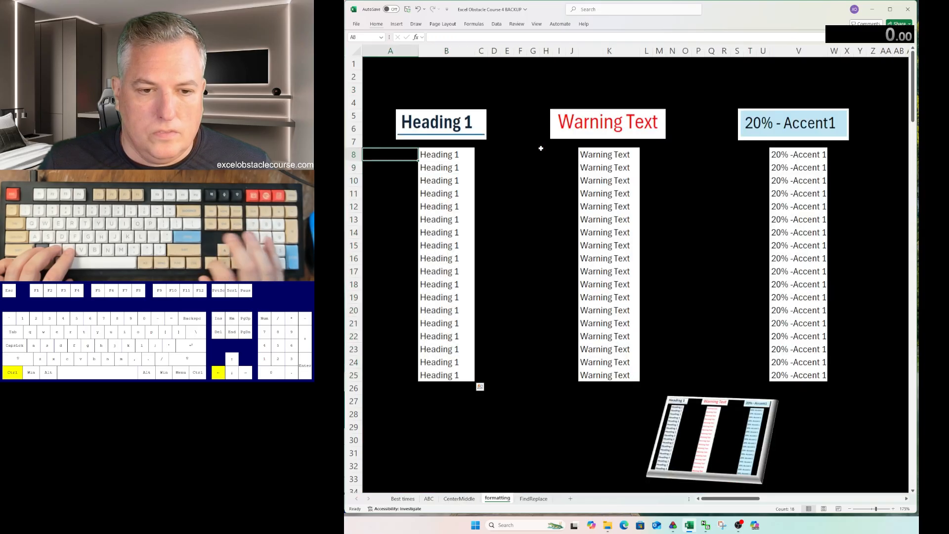
key("ctrl+Page_Down")
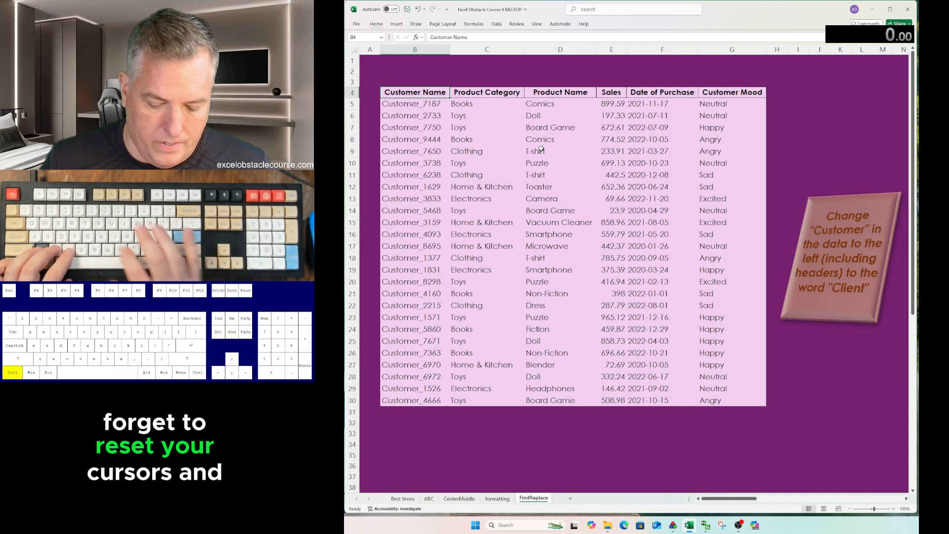
key("ctrl+h")
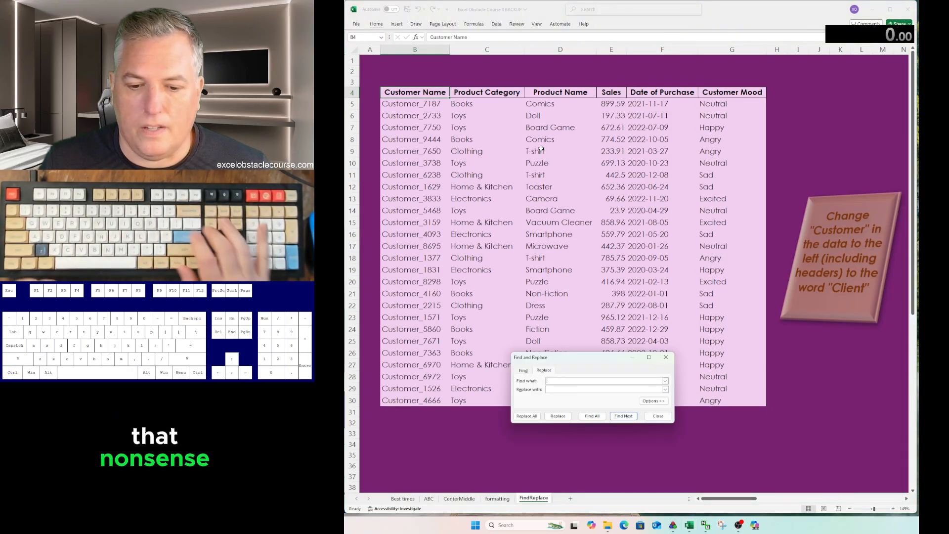
key("Escape")
key("ctrl+Page_Up")
key("ctrl+Page_Up")
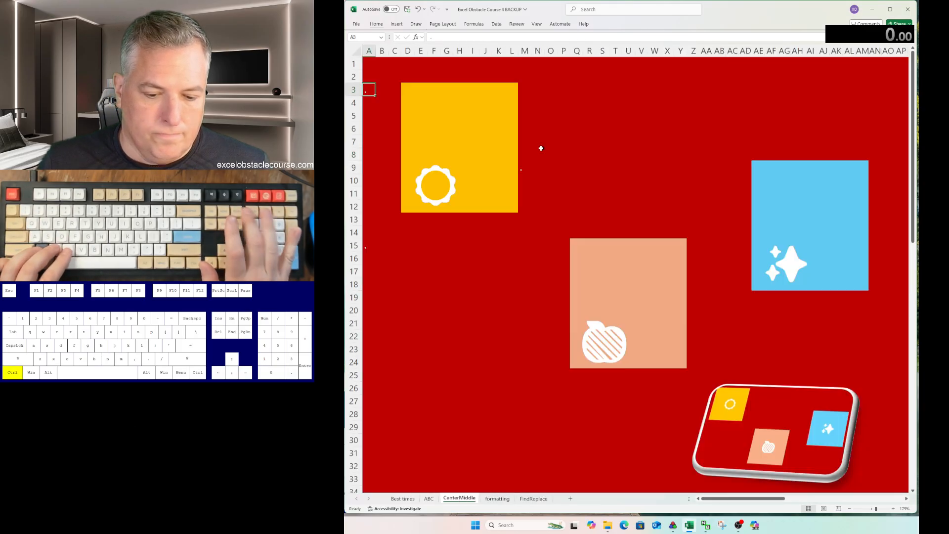
key("ctrl+Page_Up")
key("ctrl+Page_Up")
key("ctrl+Page_Down")
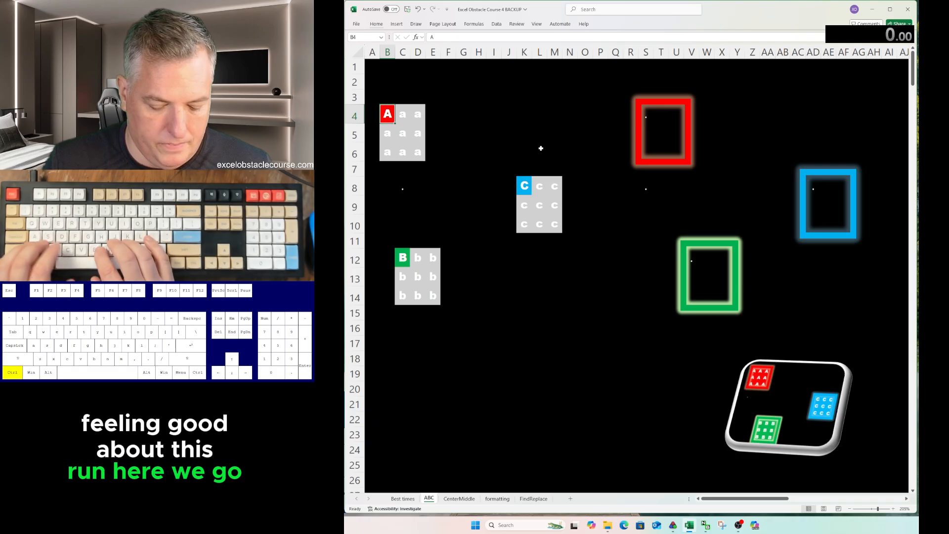
Fill B4:D6 with the red A cell and copy the block into the red frame at S4.
key("ctrl+c")
key("ctrl+a")
key("ctrl+v")
key("ctrl+c")
key("ctrl+Right")
key("ctrl+Right")
key("ctrl+v")
key("ctrl+Down")
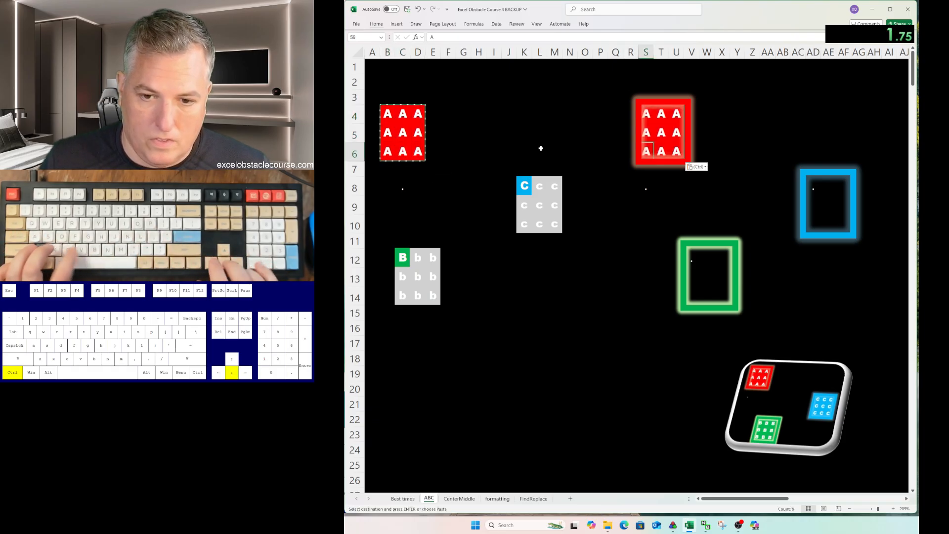
Try to select the green B block from C12, and undo the red A fill and copy to restart the run.
key("ctrl+Left")
key("ctrl+Down")
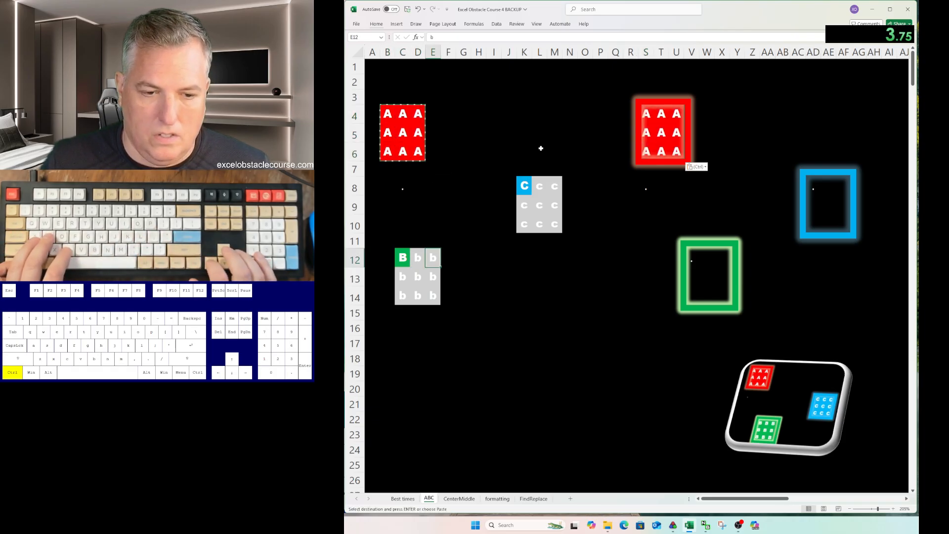
key("ctrl+Left")
key("ctrl+a")
key("ctrl+a")
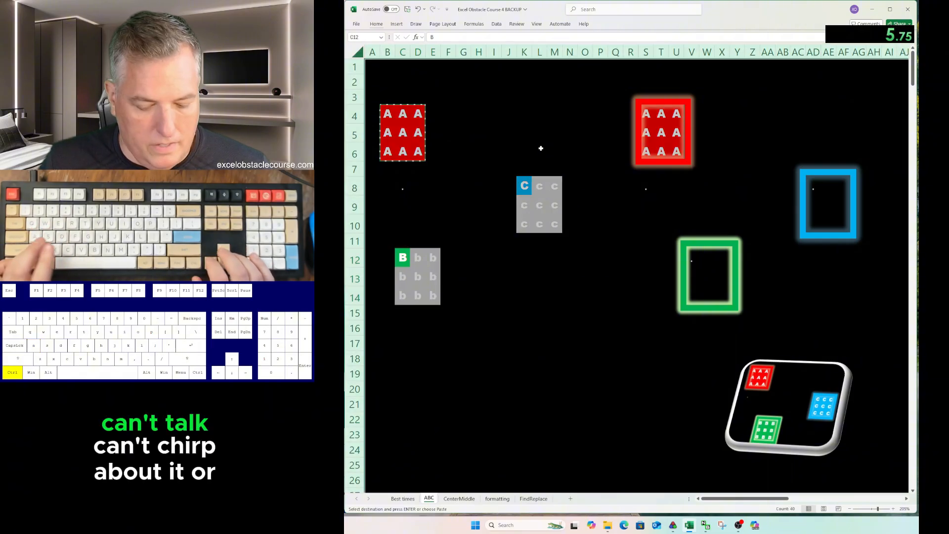
key("ctrl+z")
key("ctrl+z")
key("ctrl+z")
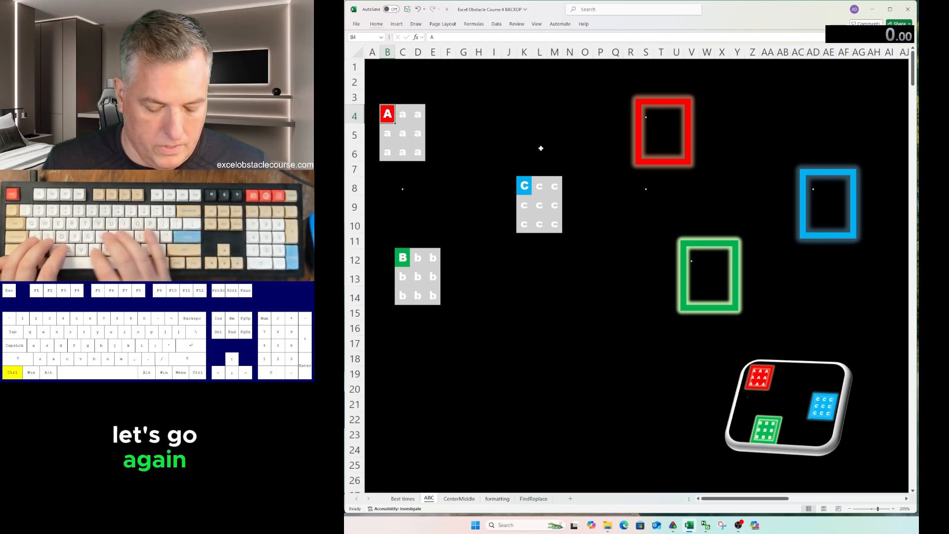
Fill B4:D6 with the red A cell again and copy the block into the red frame at S4.
key("ctrl+a")
key("ctrl+v")
key("ctrl+c")
key("ctrl+Right")
key("ctrl+Right")
key("ctrl+v")
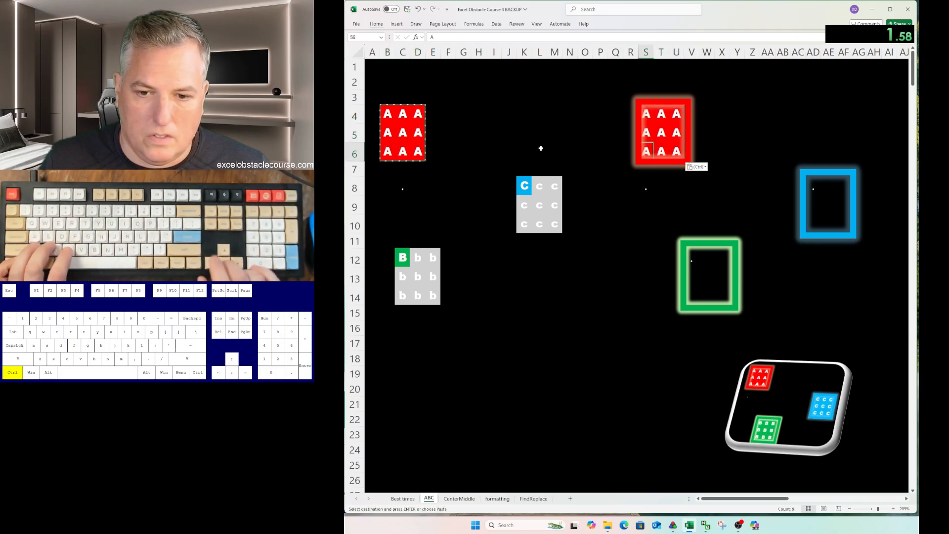
Fill K8:M10 with the blue C cell and copy the block into the blue frame at AD8.
key("ctrl+Down")
key("ctrl+Left")
key("ctrl+Left")
key("ctrl+c")
key("ctrl+a")
key("ctrl+v")
key("ctrl+c")
key("ctrl+Right")
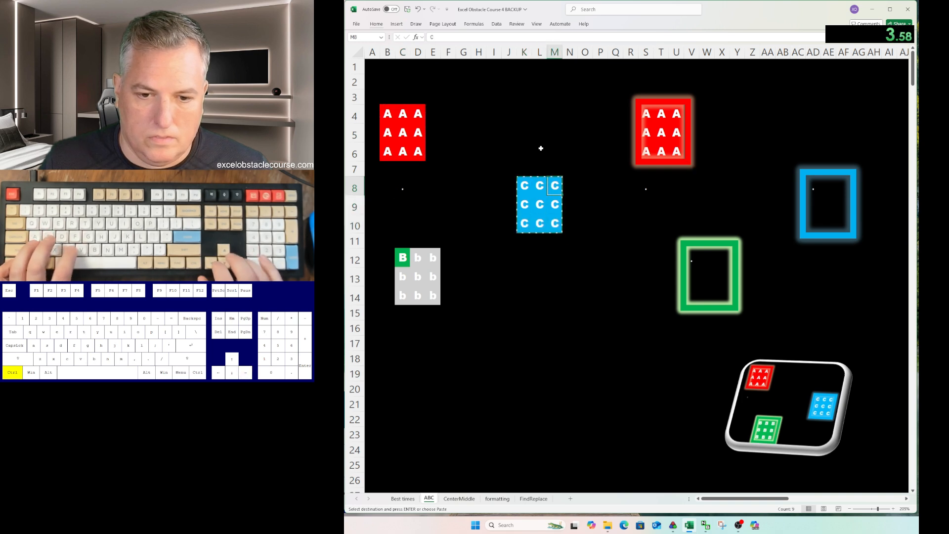
key("ctrl+v")
Fill C12:E14 with the green B cell and copy the block into the green frame at V12.
key("ctrl+Left")
key("ctrl+Down")
key("ctrl+c")
key("ctrl+a")
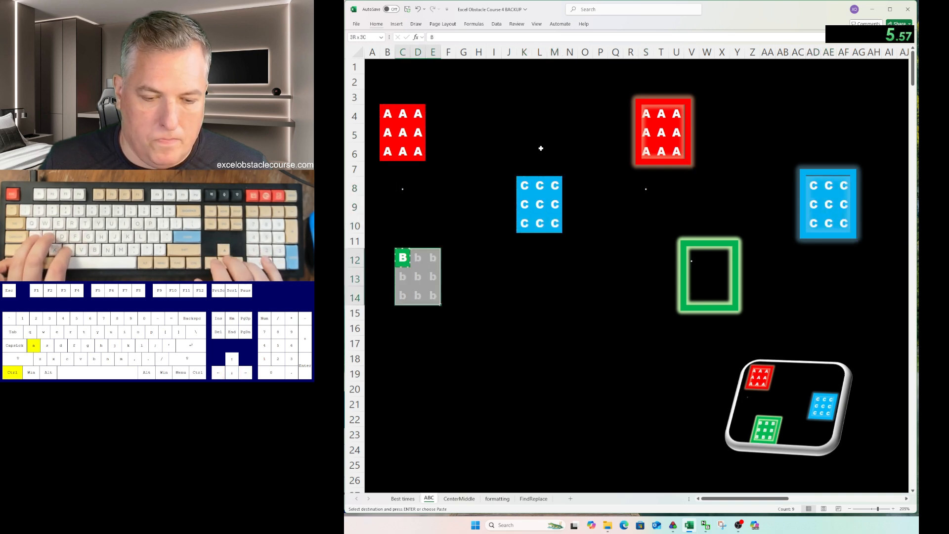
key("ctrl+v")
key("ctrl+c")
key("ctrl+Right")
key("ctrl+Right")
key("ctrl+v")
On the CenterMiddle sheet, set middle and center alignment for the symbol in the yellow merged cell D3:L12.
key("ctrl+Page_Down")
key("ctrl+Right")
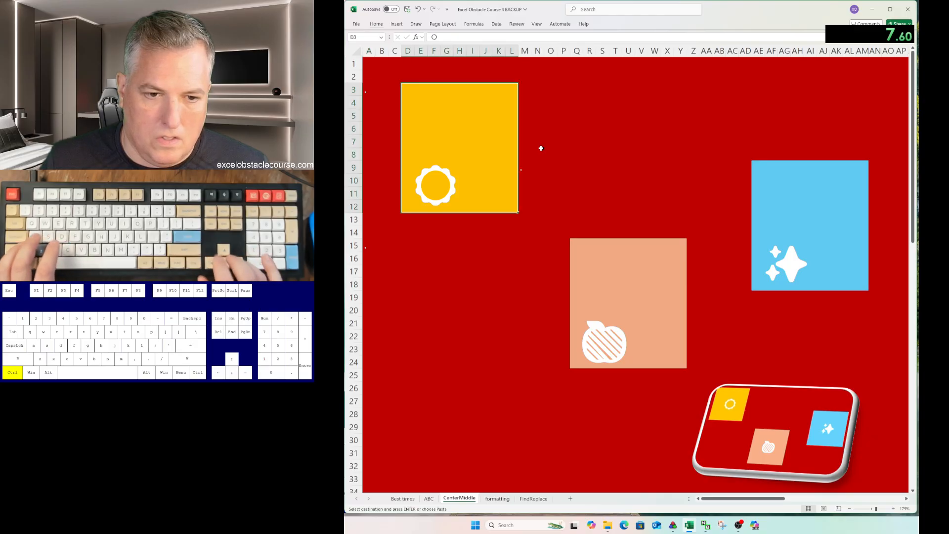
key("alt+h")
key("a")
key("m")
key("alt+h")
key("a")
key("c")
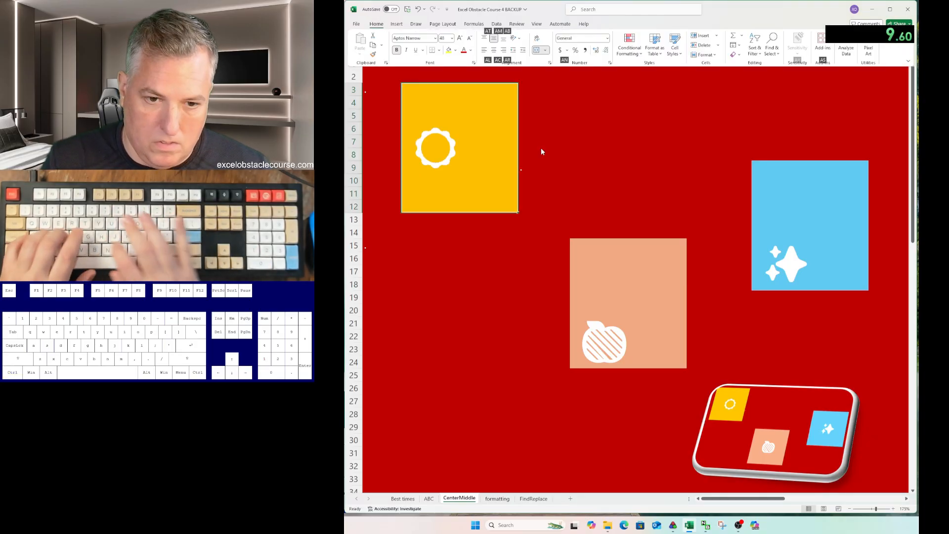
Align the sparkle symbol in the blue merged cell AE9:AM18 to the middle and center.
key("ctrl+Right")
key("alt+h")
key("a")
key("m")
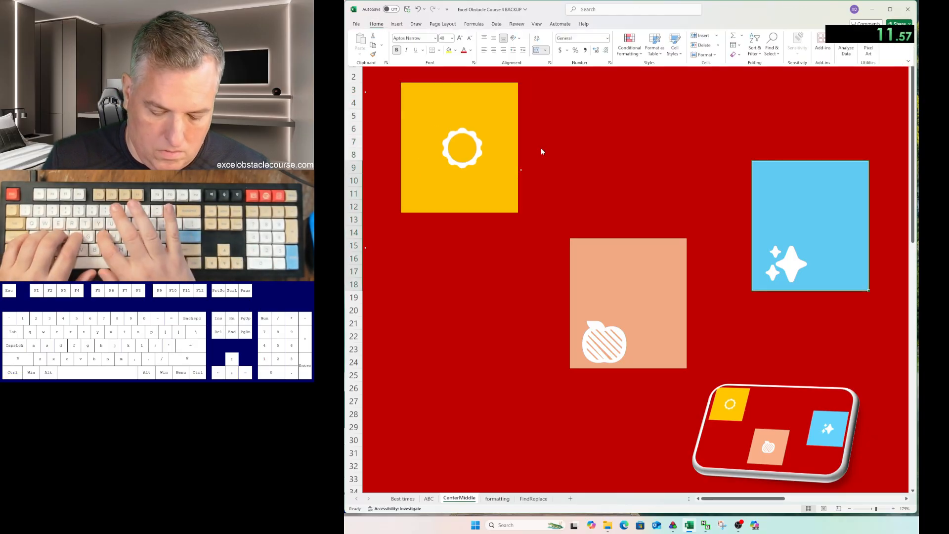
key("alt+h")
key("a")
key("c")
Align the apple symbol in the salmon merged cell Q15:Y24 to the middle and center.
key("ctrl+Left")
key("ctrl+Down")
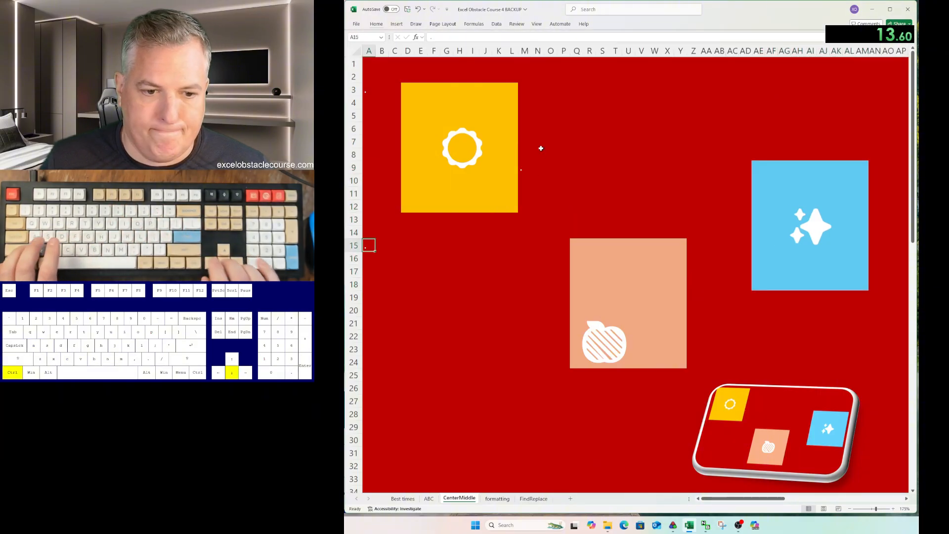
key("ctrl+Right")
key("alt+h")
key("a")
key("m")
key("alt+h")
key("a")
key("c")
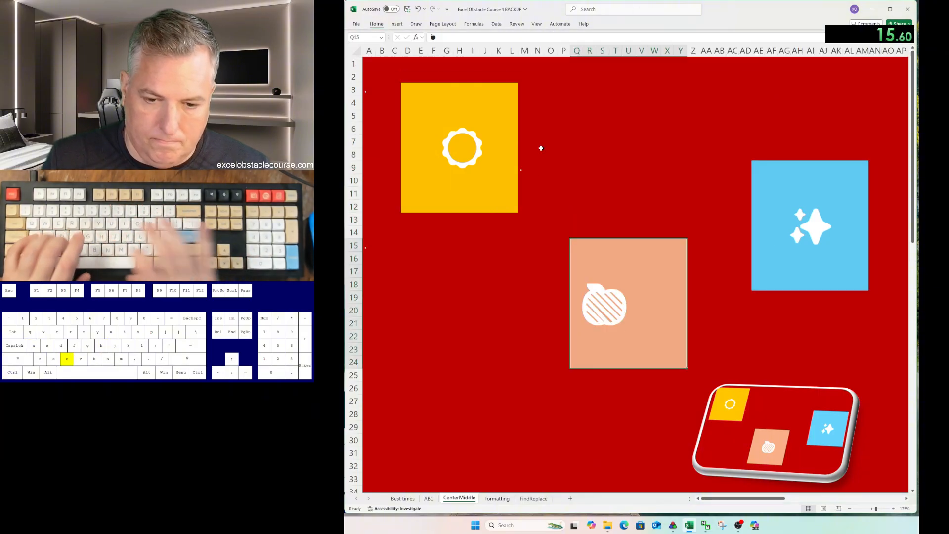
On the formatting sheet, apply the Heading 1 cell style to B8:B25.
key("ctrl+Page_Down")
key("ctrl+shift+Down")
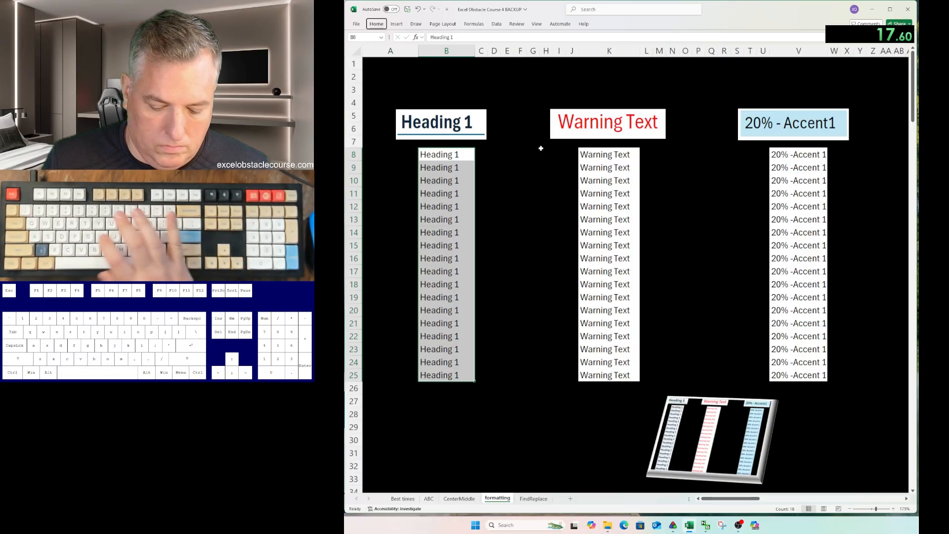
key("alt+h")
key("j")
key("Down")
key("Down")
key("Return")
Apply the Warning Text cell style to K8:K25.
key("ctrl+Right")
key("ctrl+shift+Down")
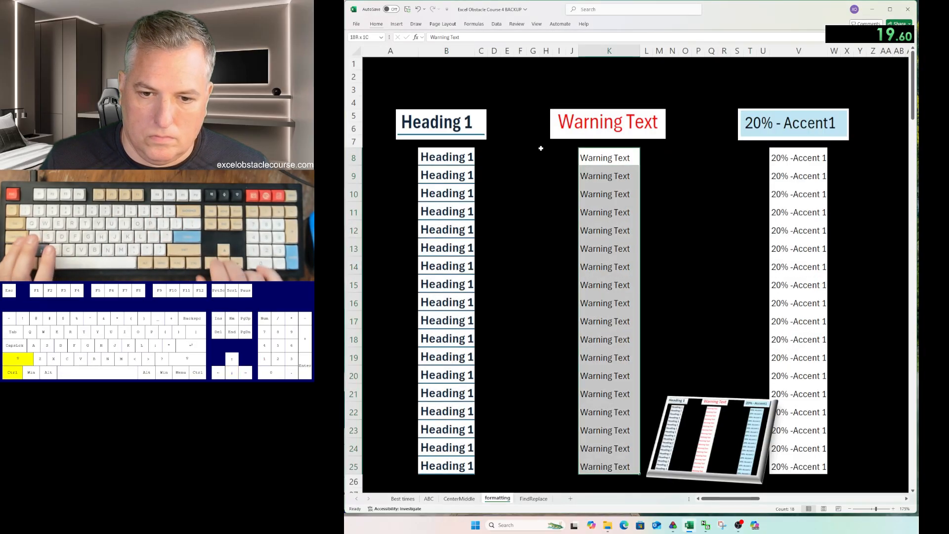
key("alt+h")
key("j")
key("Down")
key("Right")
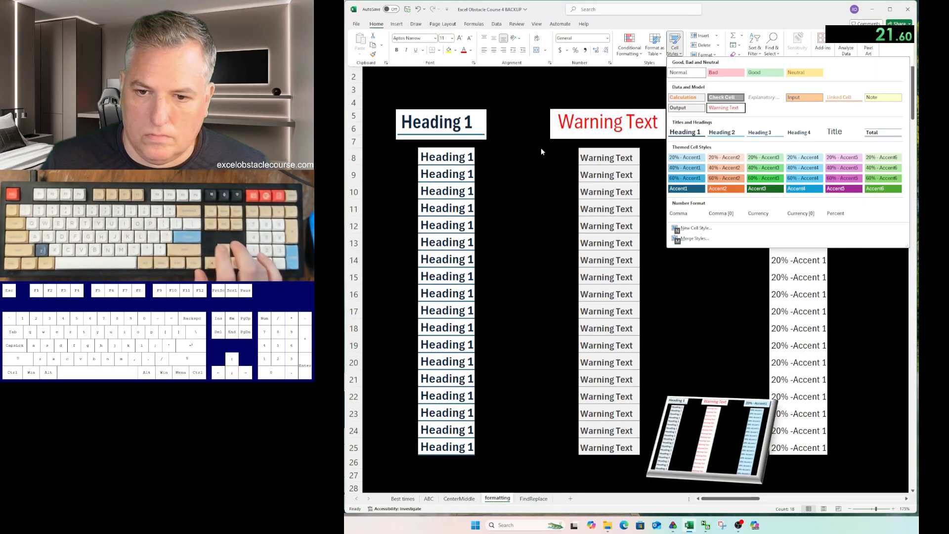
key("Return")
Apply the 20% - Accent1 cell style to V8:V25 on the formatting sheet.
key("ctrl+Right")
key("ctrl+shift+Down")
key("alt+h")
key("j")
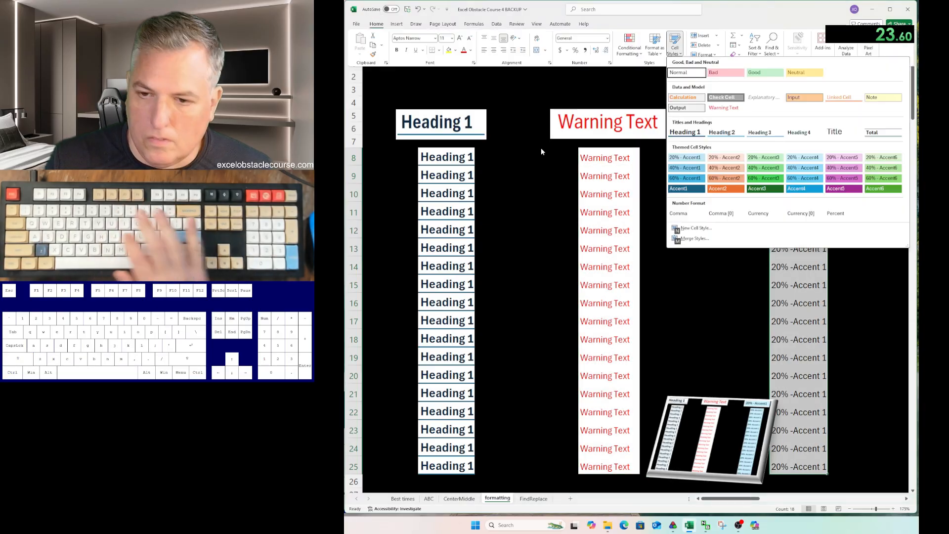
key("Down")
key("Down")
key("Down")
key("Return")
On the FindReplace sheet, replace every "Customer" with "Client" and close the dialog.
key("ctrl+Page_Down")
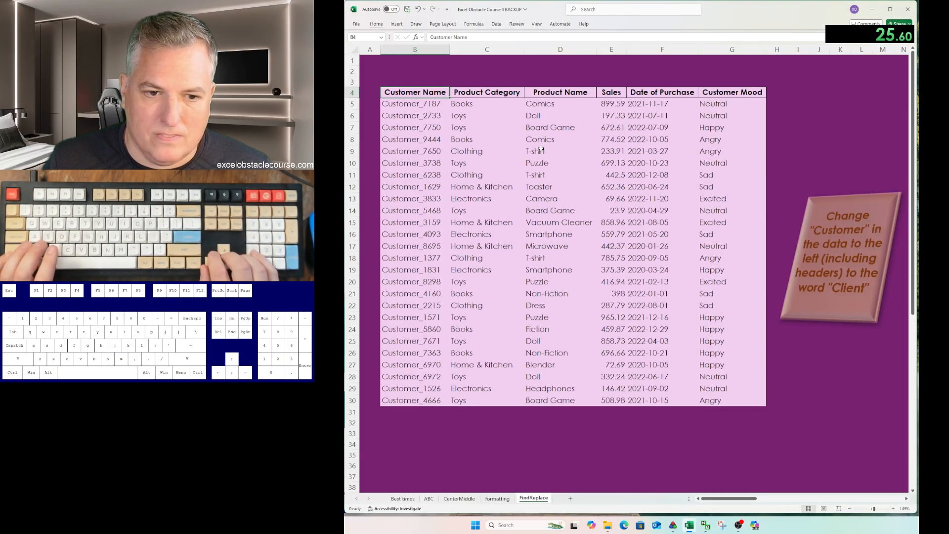
key("ctrl+h")
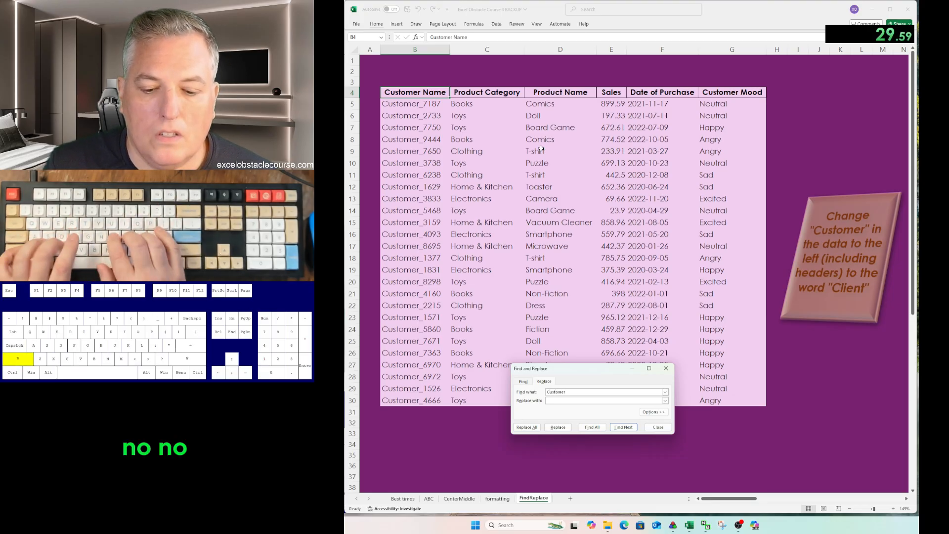
type("Client")
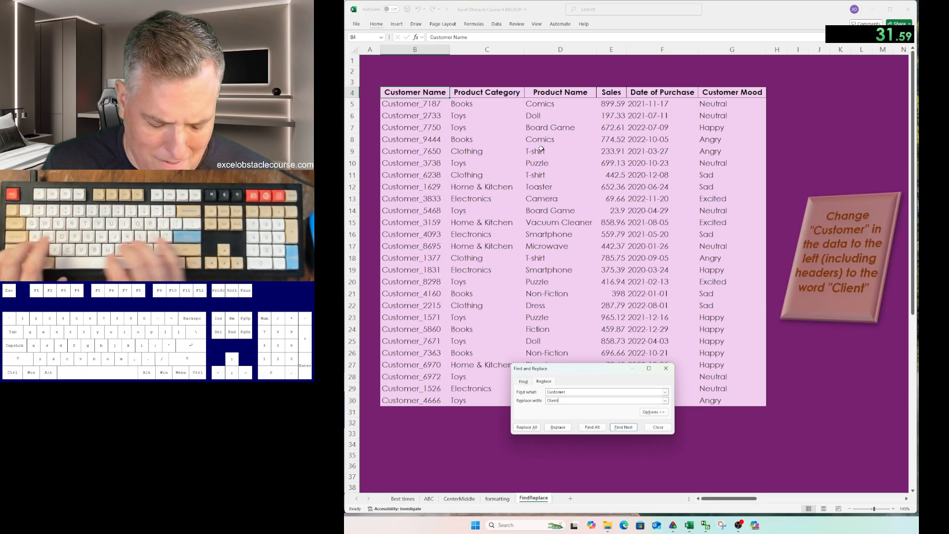
key("alt+a")
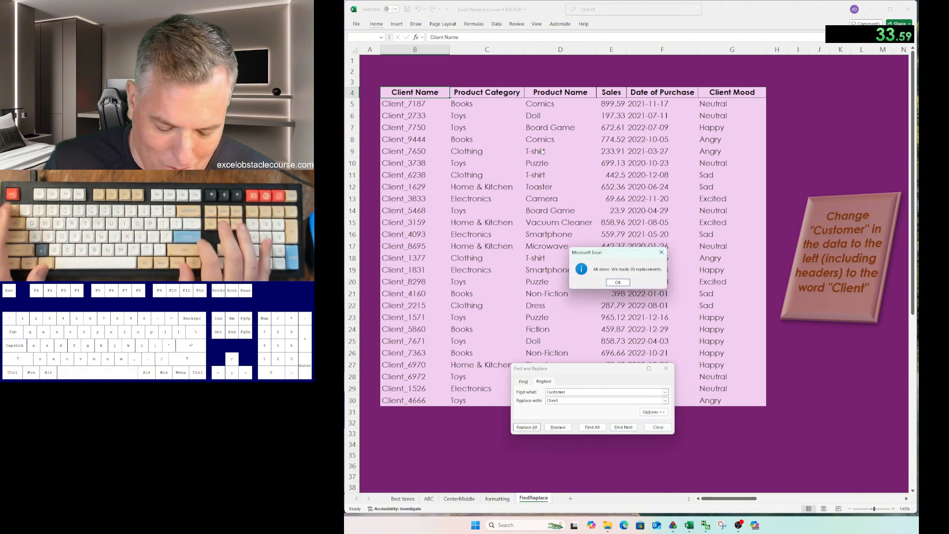
key("Return")
key("Escape")
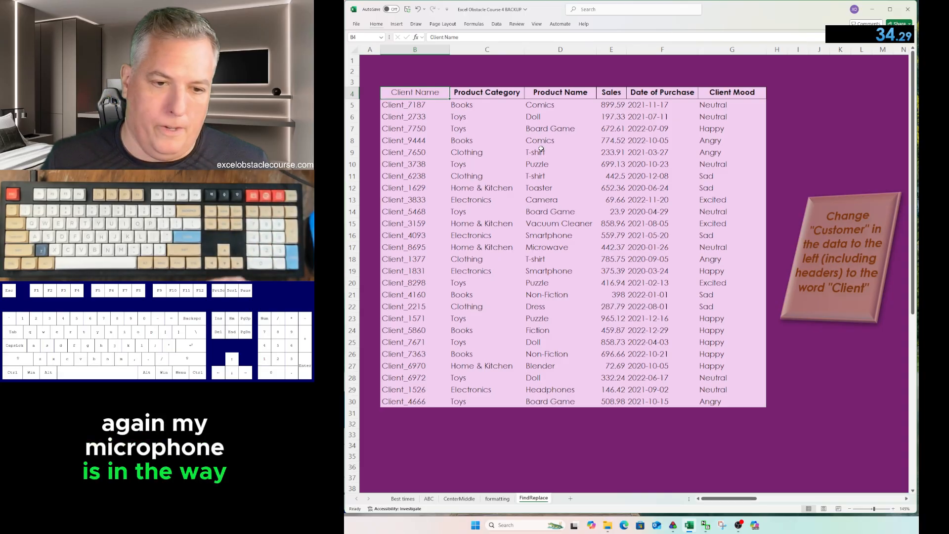
Undo the run's edits on all practice sheets, back to the unfilled letter blocks on the ABC sheet.
key("ctrl+Page_Up")
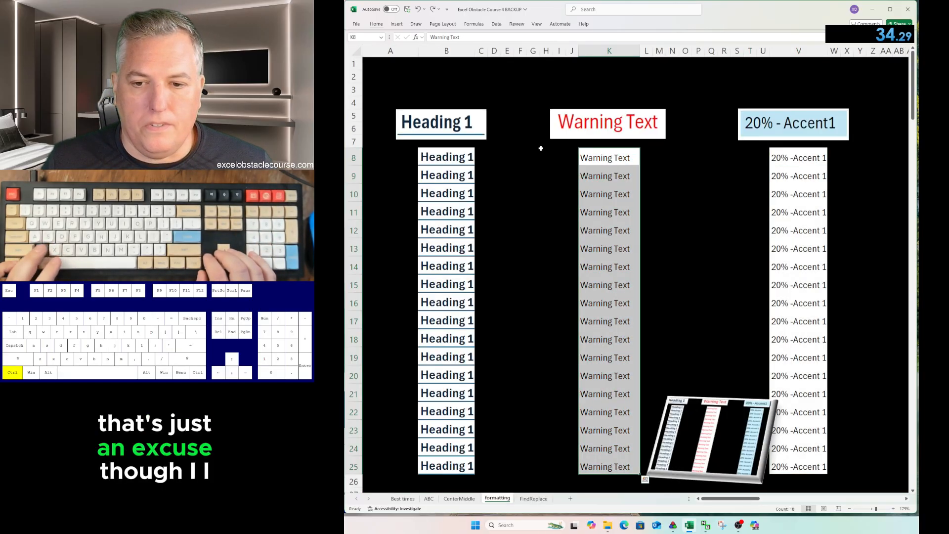
key("ctrl+Page_Up")
key("ctrl+Page_Up")
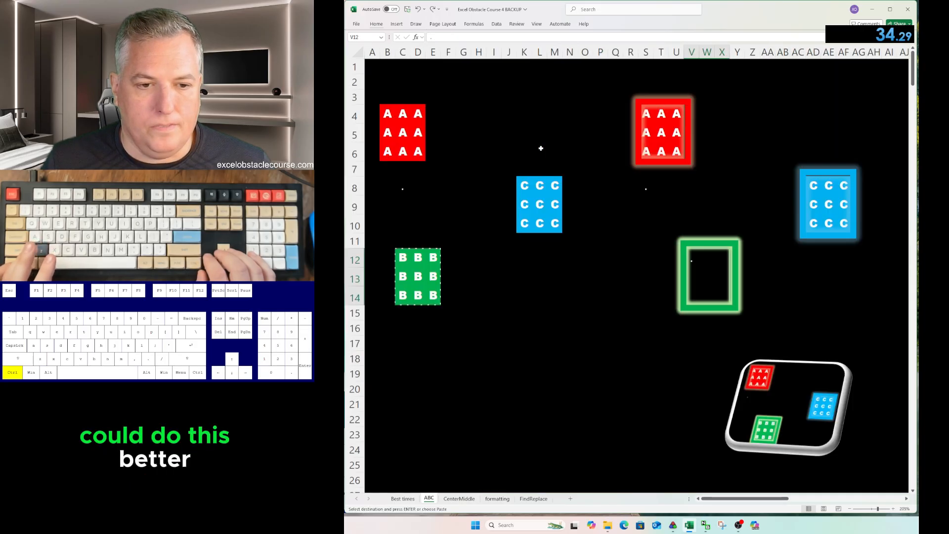
key("ctrl+z")
key("ctrl+z")
key("ctrl+z")
key("ctrl+z")
key("ctrl+z")
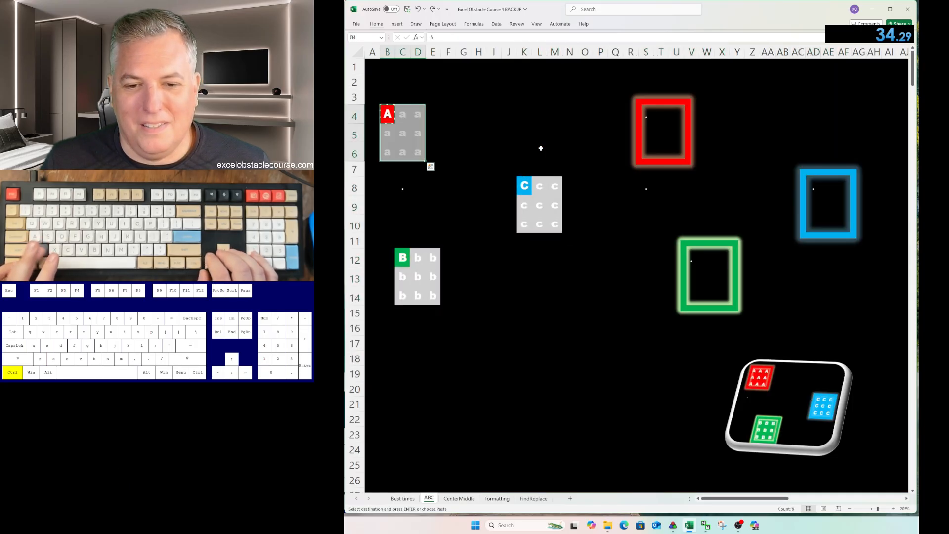
On the FindReplace sheet, clear the find and replace texts and move the Find and Replace dialog up over the table's header row.
key("ctrl+Page_Down")
key("ctrl+Page_Down")
key("ctrl+Page_Down")
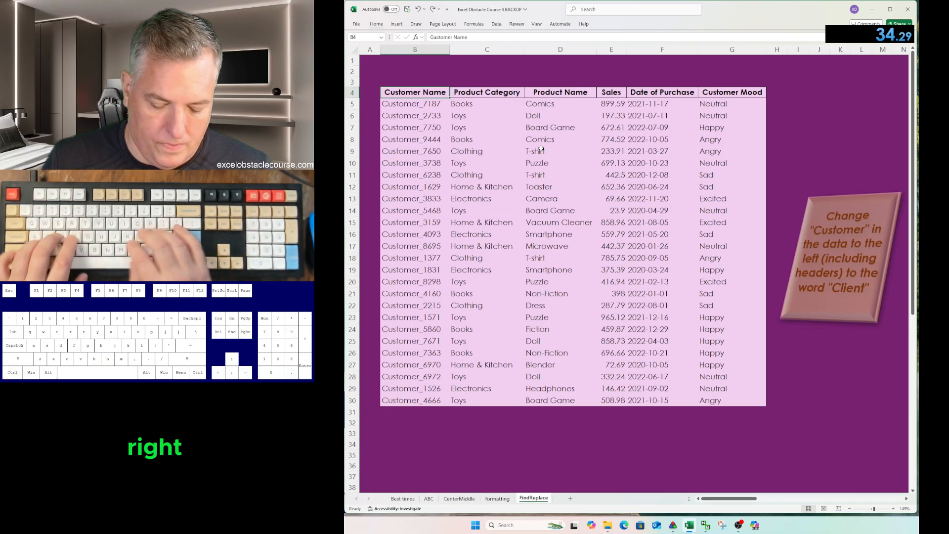
key("ctrl+h")
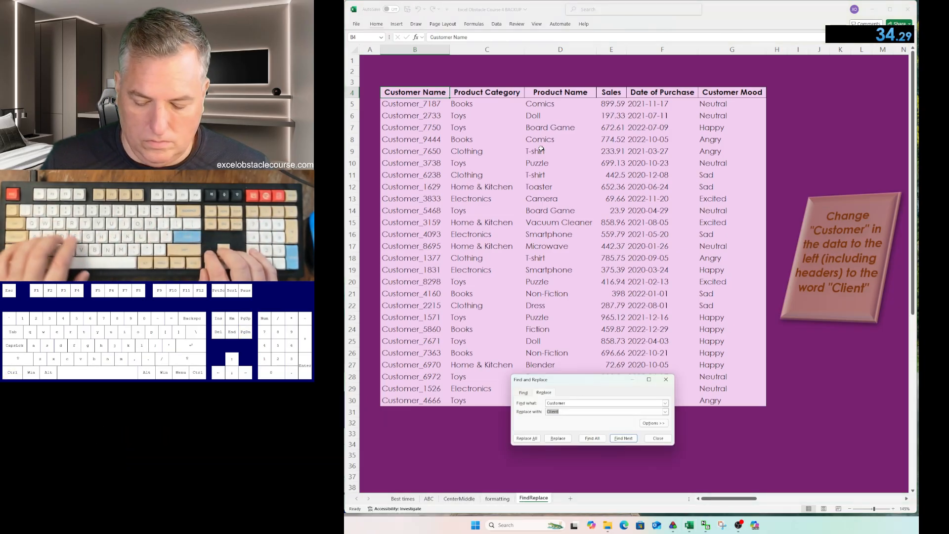
key("BackSpace")
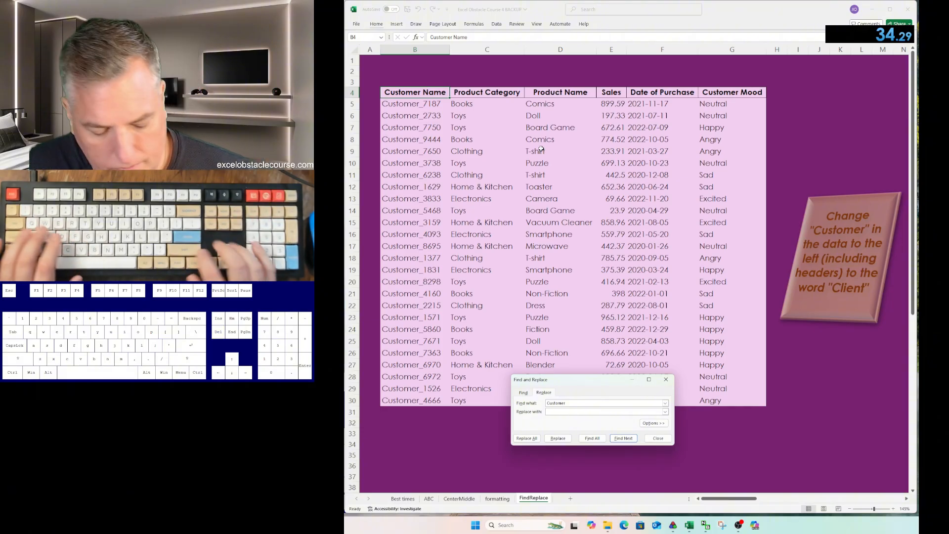
key("shift+Tab")
left_click_drag(548, 382, 553, 76)
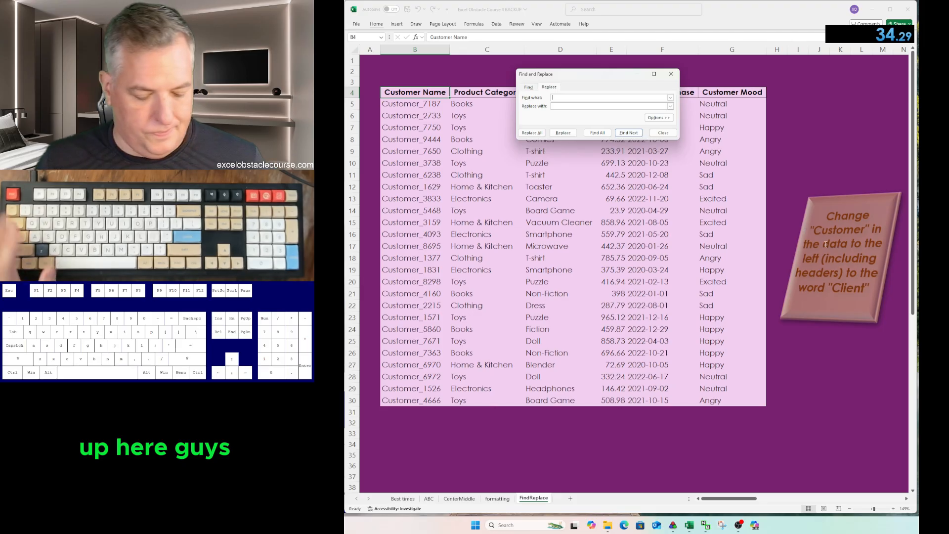
key("Escape")
key("ctrl+h")
key("Escape")
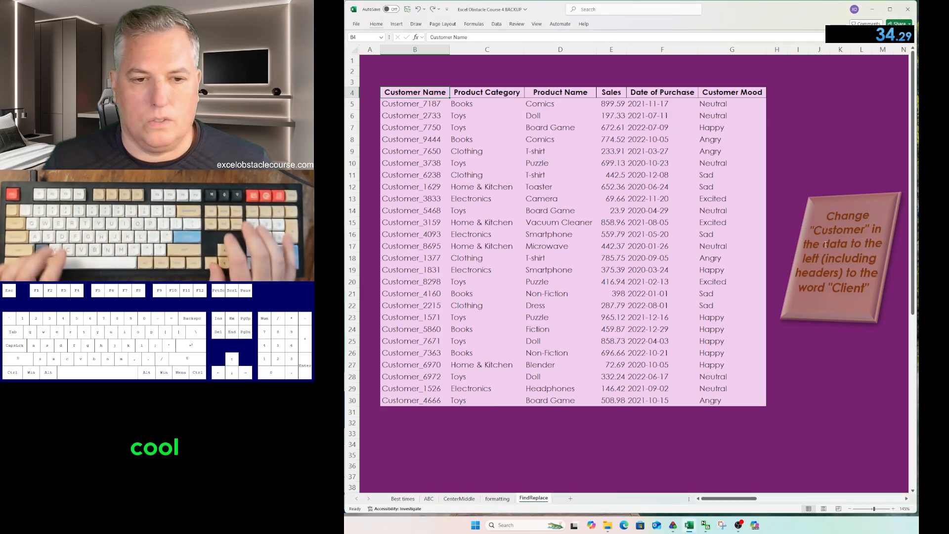
Record the time 0:34.29 for try 21 on the Best times sheet.
key("ctrl+Page_Up")
key("ctrl+Page_Up")
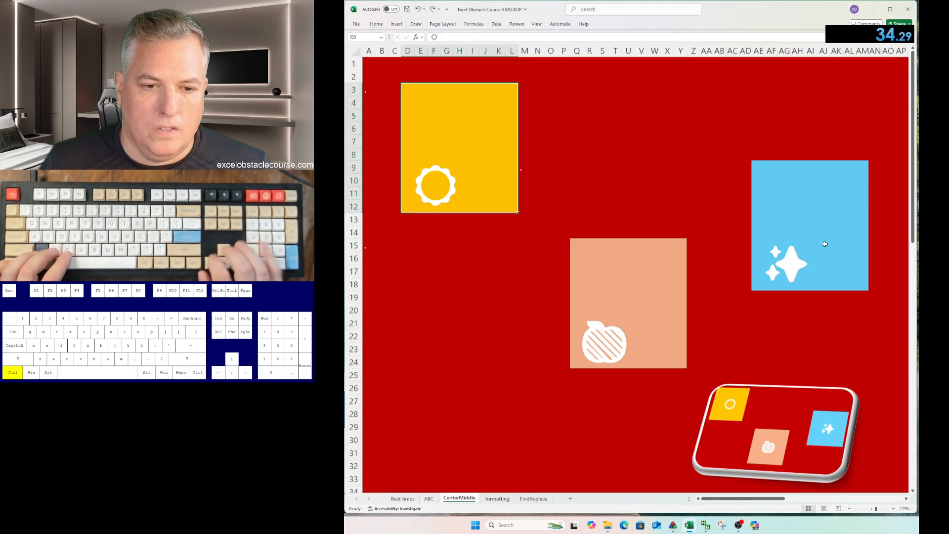
key("ctrl+Page_Up")
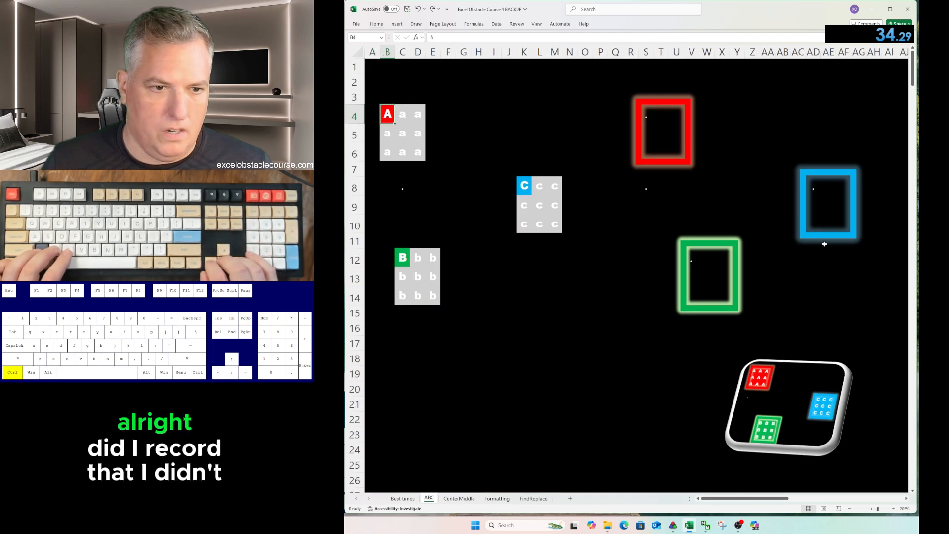
key("ctrl+Page_Up")
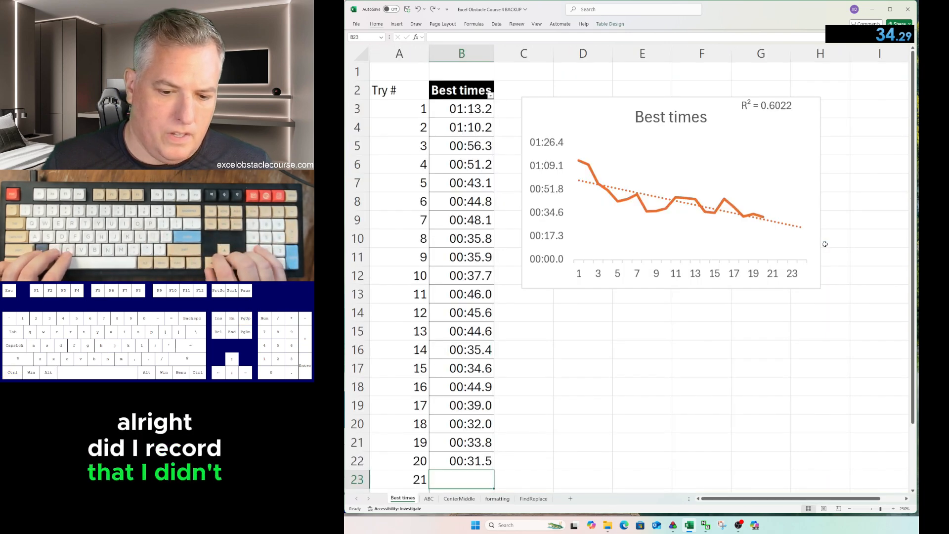
type("0:")
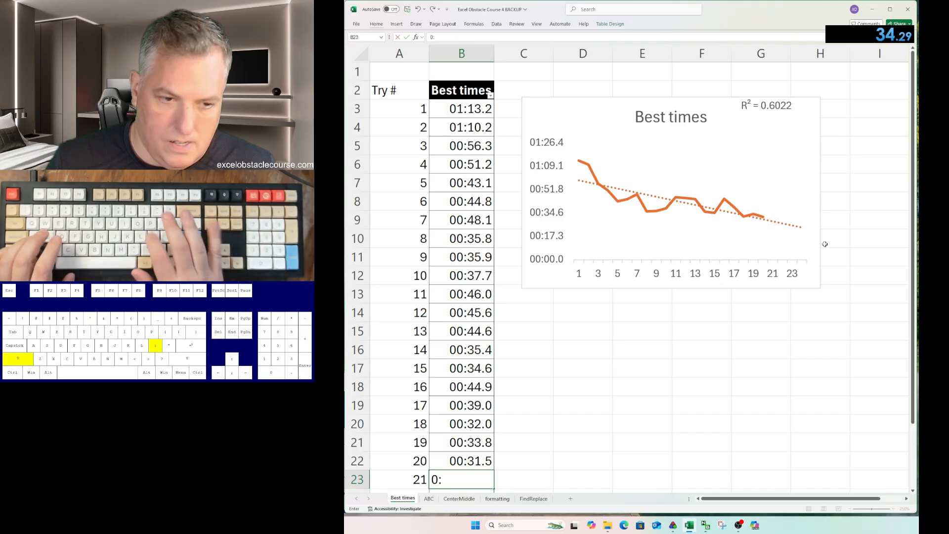
type("34.29")
key("Return")
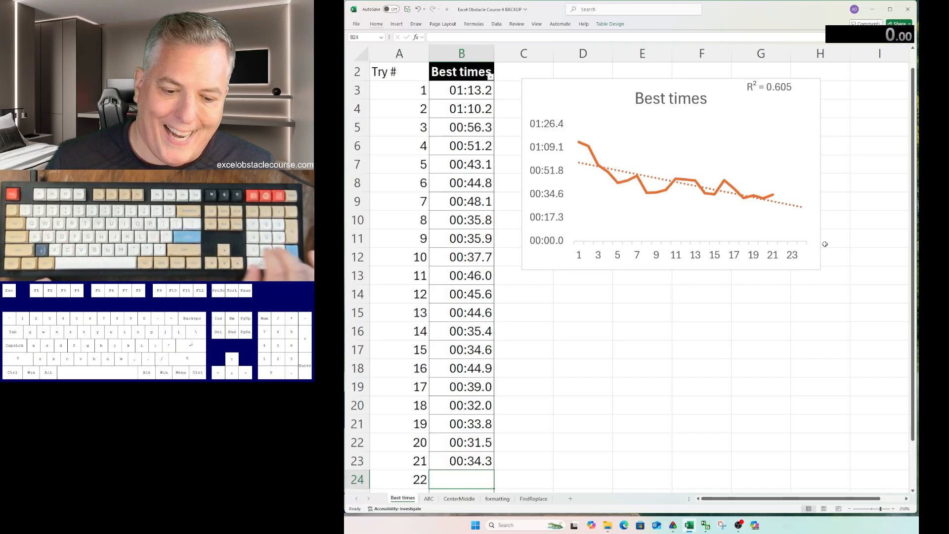
On the ABC sheet, fill B4:D6 with the red A cell and paste the red A block into the red frame at S4:U6.
scroll(835, 317, "down", 3)
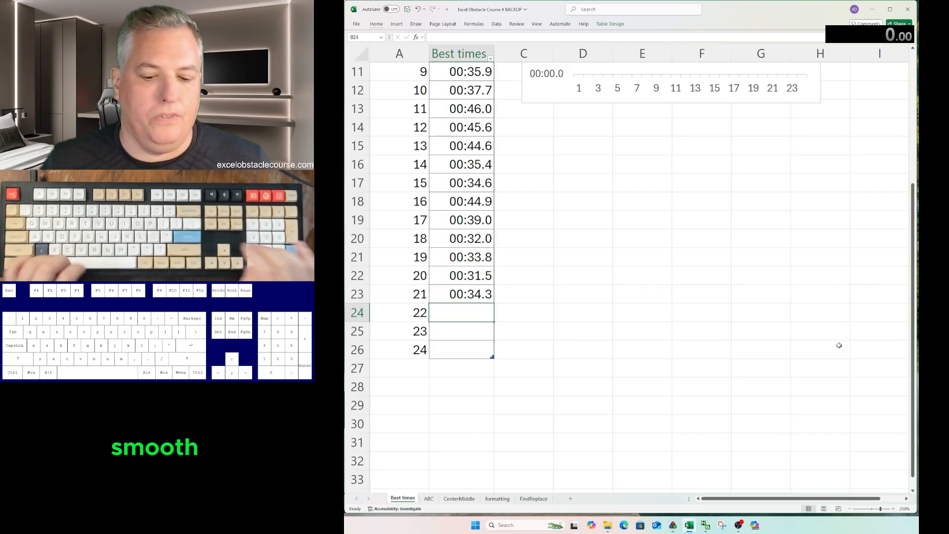
key("ctrl+Page_Down")
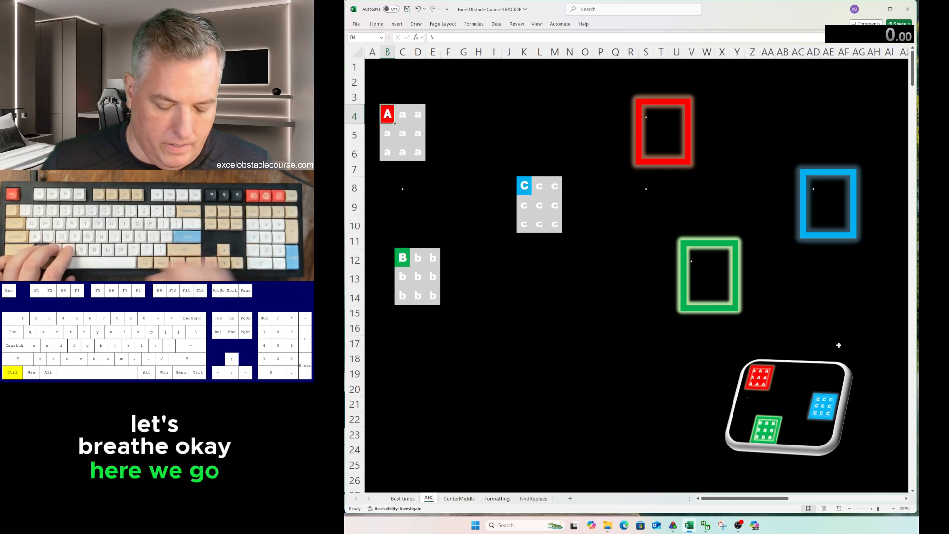
key("ctrl+c")
key("shift+Right")
key("shift+Right")
key("shift+Down")
key("shift+Down")
key("ctrl+v")
key("ctrl+Right")
key("ctrl+Right")
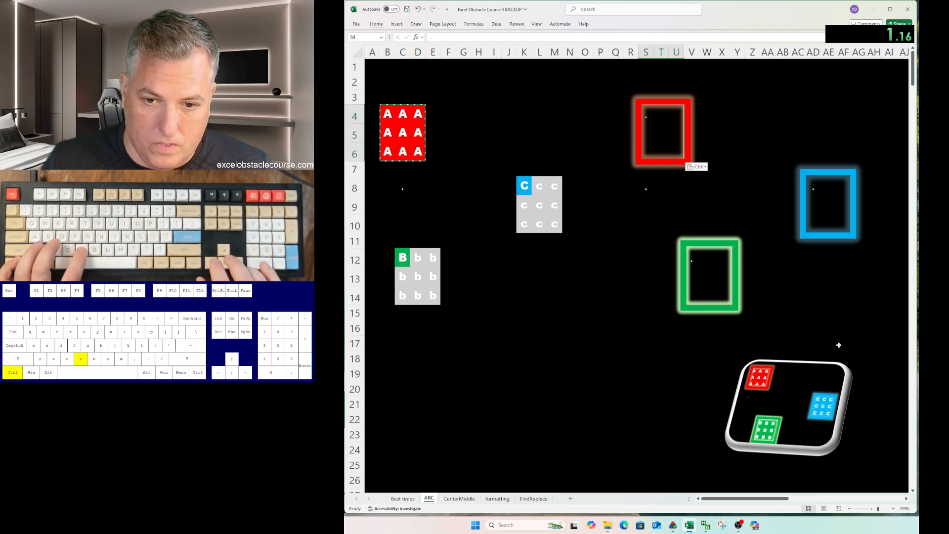
key("ctrl+v")
Fill K8:M10 with the blue C cell and paste the blue C block into the blue frame at AD8:AF10.
key("Down")
key("Down")
key("Down")
key("Down")
key("ctrl+Left")
key("ctrl+Left")
key("ctrl+c")
key("shift+Right")
key("shift+Right")
key("shift+Down")
key("shift+Down")
key("ctrl+v")
key("ctrl+Right")
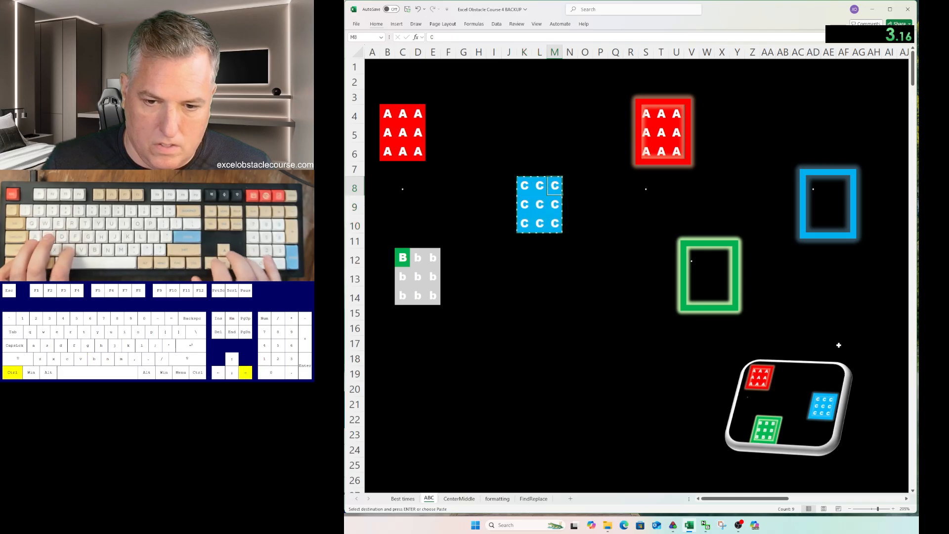
key("ctrl+v")
Fill C12:E14 with the green B cell and paste the green B block into the green frame at V12:X14.
key("Down")
key("Down")
key("Down")
key("Down")
key("ctrl+Left")
key("ctrl+Left")
key("ctrl+c")
key("shift+Right")
key("shift+Right")
key("shift+Down")
key("shift+Down")
key("ctrl+v")
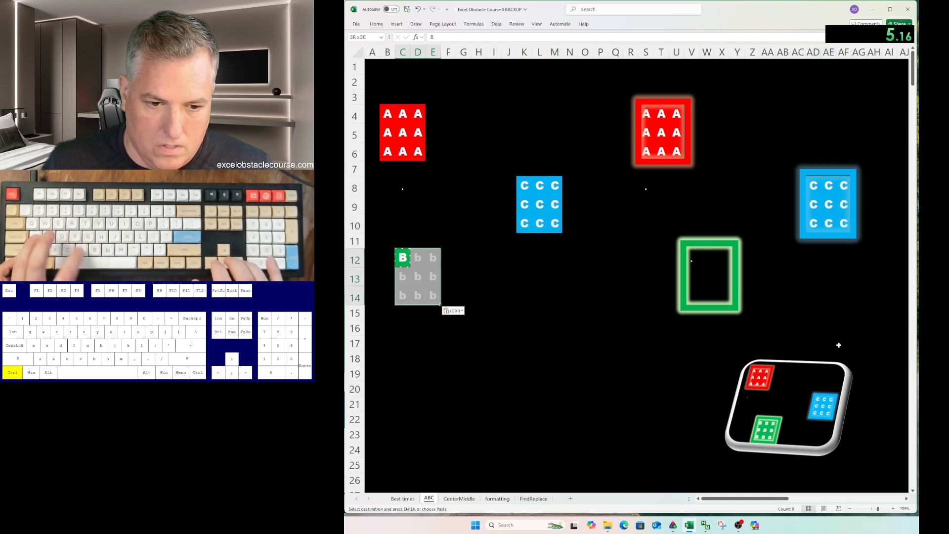
key("ctrl+Right")
key("ctrl+Right")
key("ctrl+v")
On the CenterMiddle sheet, align the symbol in the gold merged cell D3:L12 to the middle and center.
key("ctrl+Page_Down")
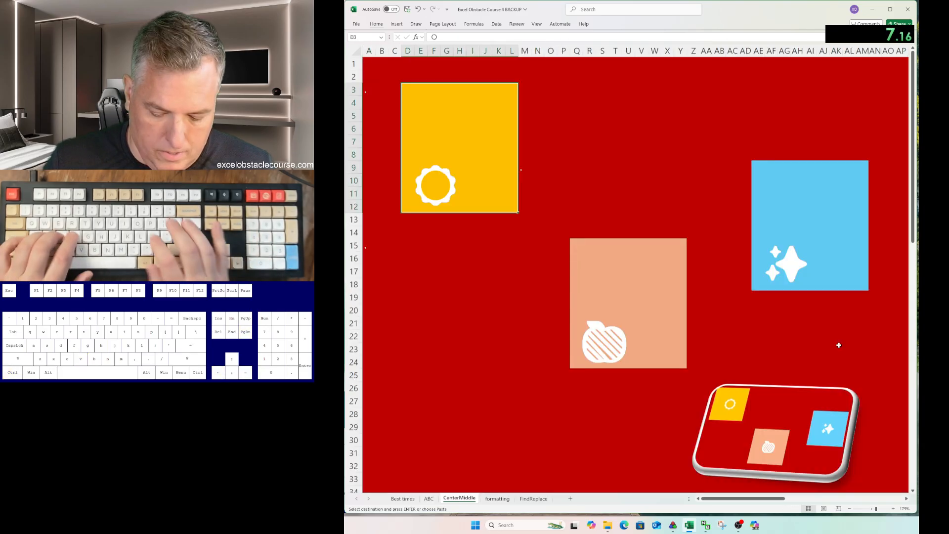
key("alt+j")
key("d")
key("a")
key("a")
key("m")
key("alt+j")
key("d")
key("a")
key("a")
key("c")
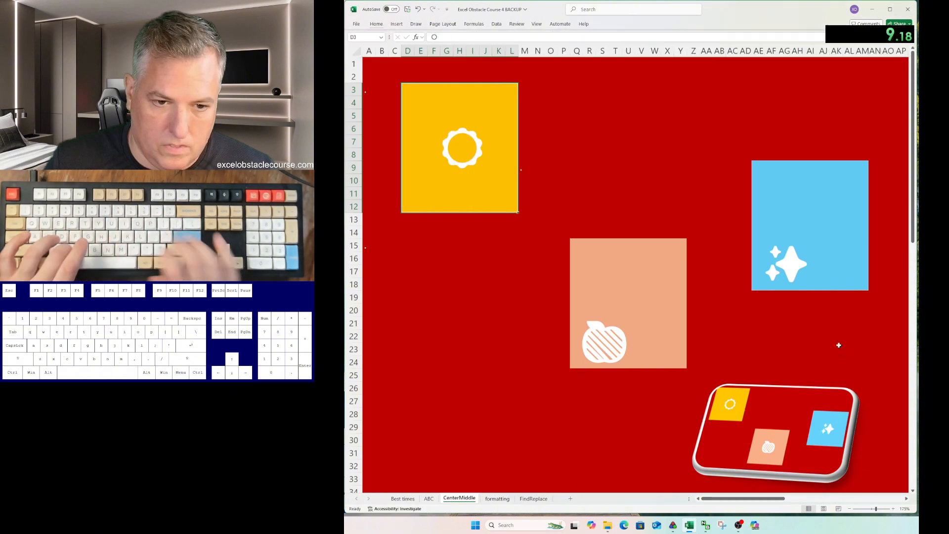
Align the sparkle symbol in the blue merged cell AE9:AM18 to the middle vertically.
key("Right")
key("ctrl+Down")
key("ctrl+Right")
key("alt+j")
key("d")
key("a")
key("a")
key("m")
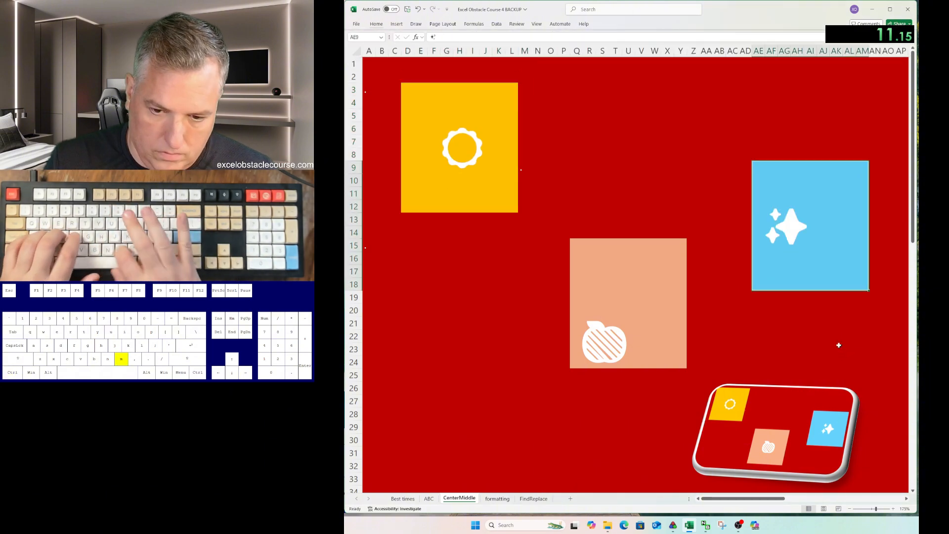
key("alt+h")
key("j")
key("Escape")
key("h")
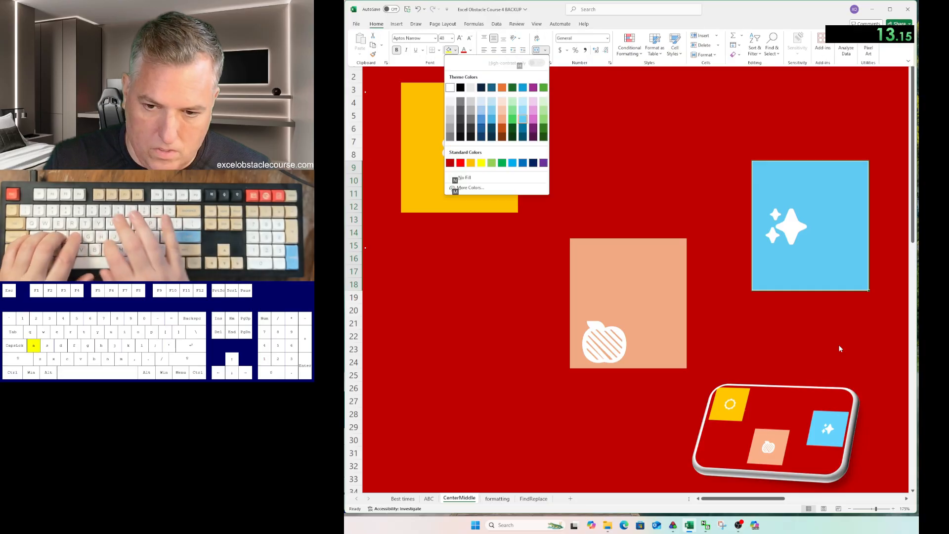
key("n")
key("ctrl+Down")
key("ctrl+z")
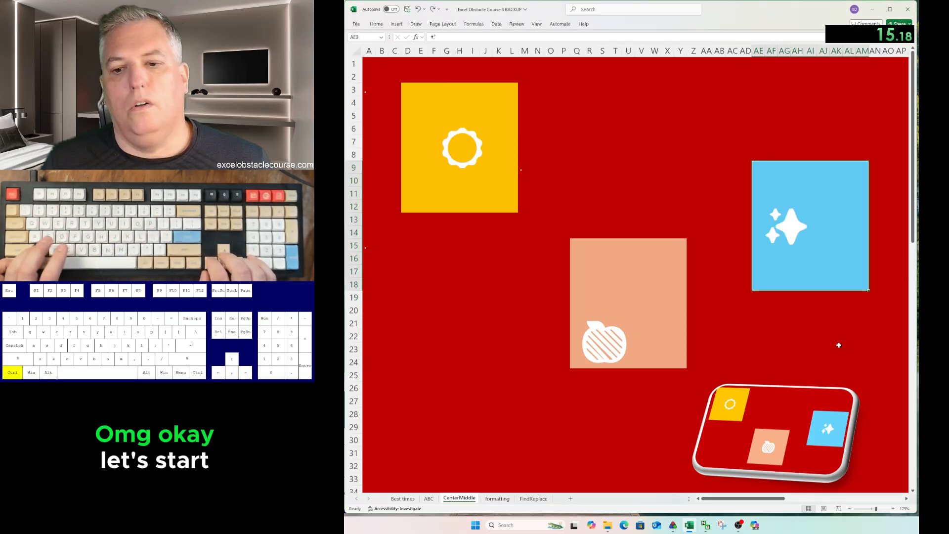
Undo the abandoned run's symbol alignments on the CenterMiddle sheet and its letter block pastes on the ABC sheet.
key("ctrl+Left")
key("ctrl+z")
key("ctrl+z")
key("ctrl+z")
key("ctrl+z")
key("ctrl+z")
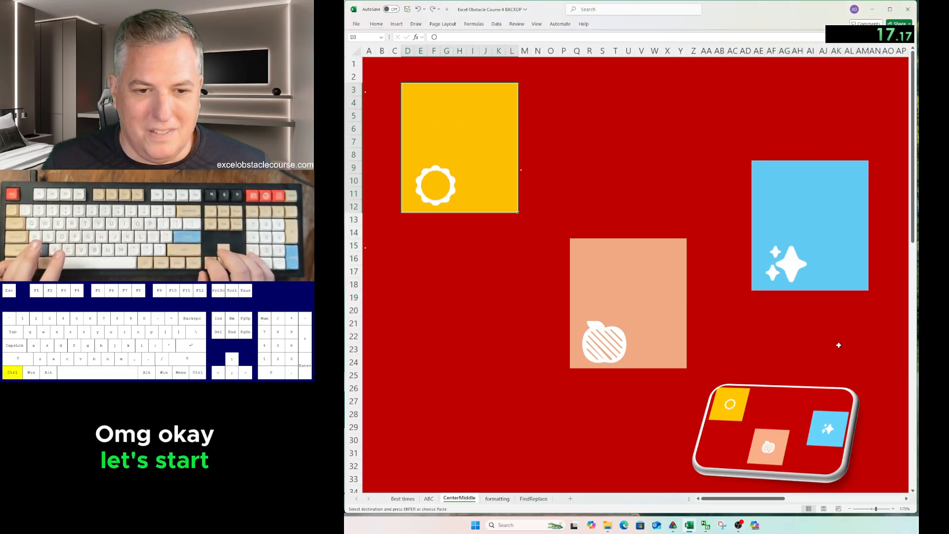
key("ctrl+z")
key("ctrl+z")
key("ctrl+z")
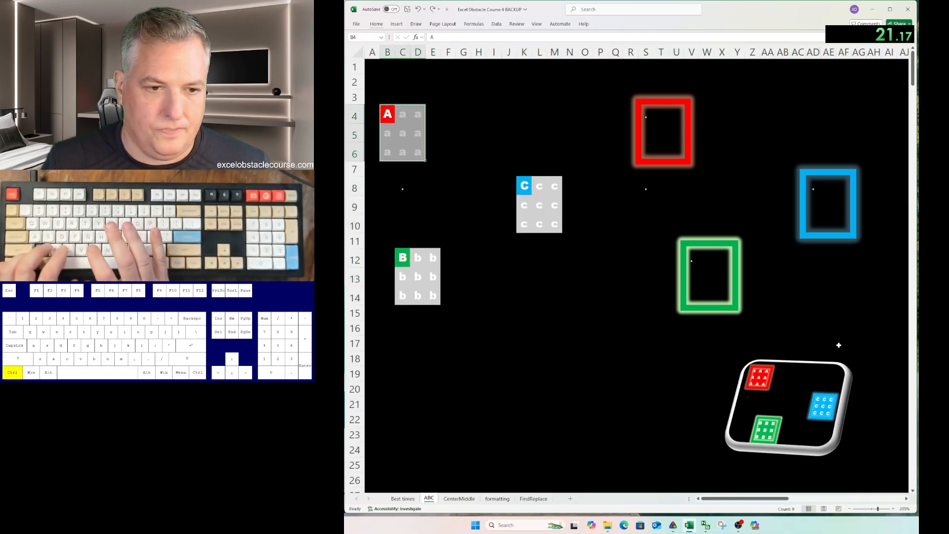
Reset the starting cells to A3 on the CenterMiddle sheet and B4 on the ABC sheet.
key("ctrl+b")
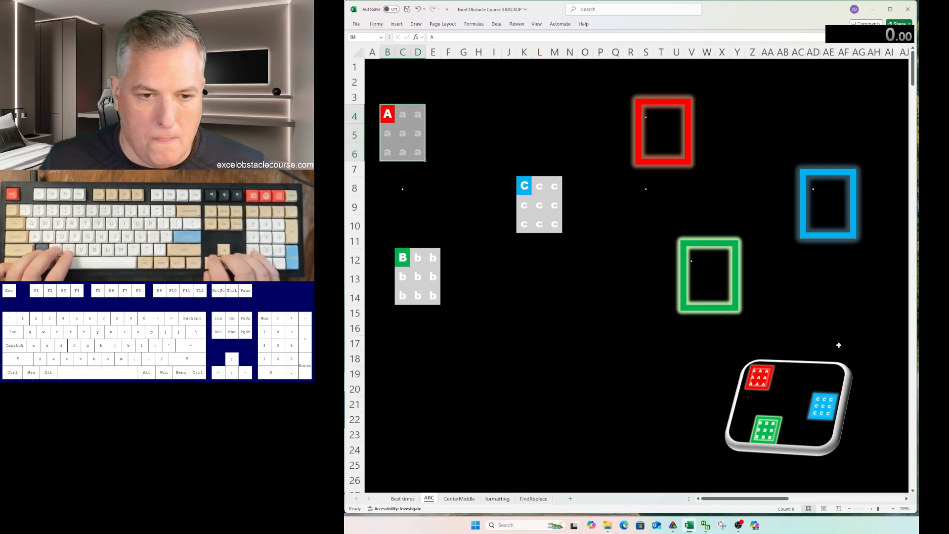
key("Right")
key("ctrl+Page_Down")
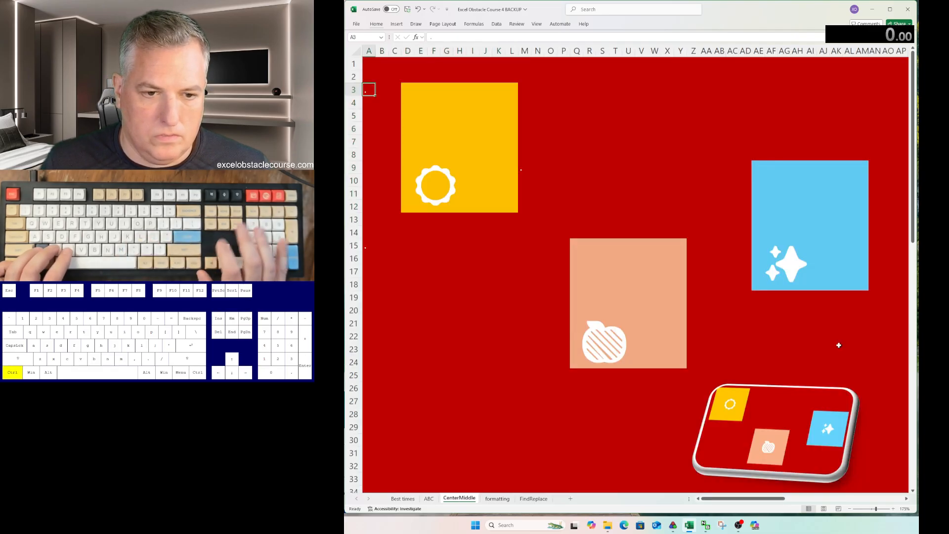
key("ctrl+Page_Down")
key("ctrl+Page_Up")
key("ctrl+Page_Up")
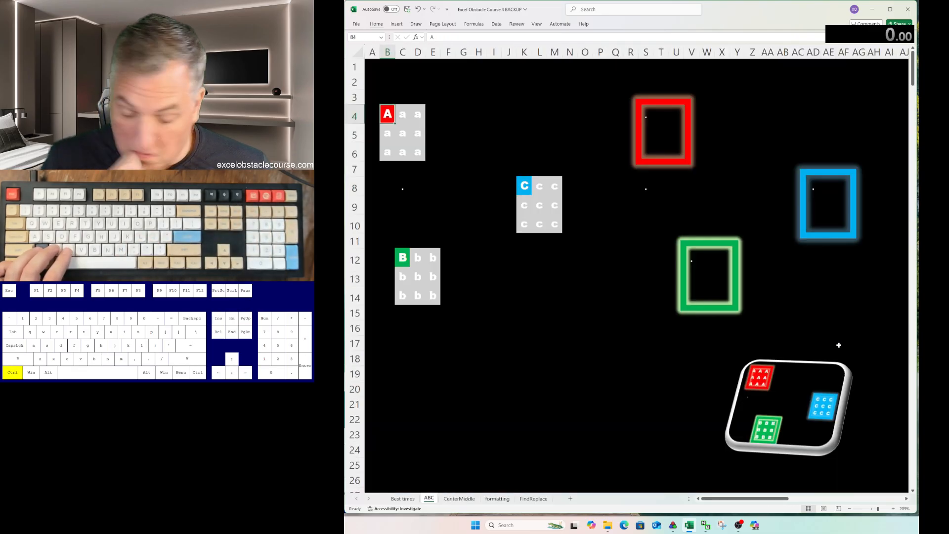
On the ABC sheet, fill B4:D6 with the red A cell and copy the block into the red frame at S4:U6.
key("ctrl+c")
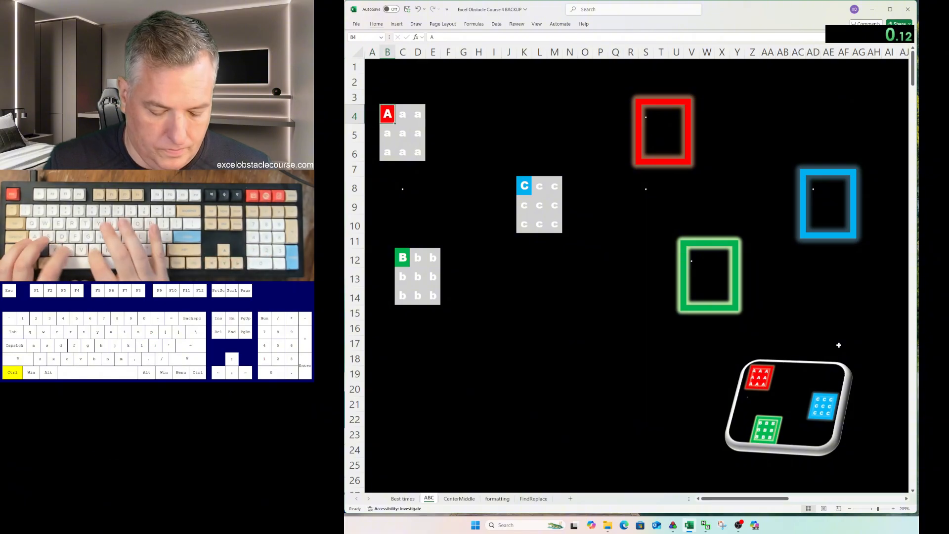
key("ctrl+a")
key("ctrl+v")
key("ctrl+Right")
key("ctrl+Right")
key("ctrl+a")
key("ctrl+v")
Fill K8:M10 with the blue C cell and copy the block into the blue frame at AD8:AF10.
key("ctrl+Down")
key("ctrl+Left")
key("ctrl+Left")
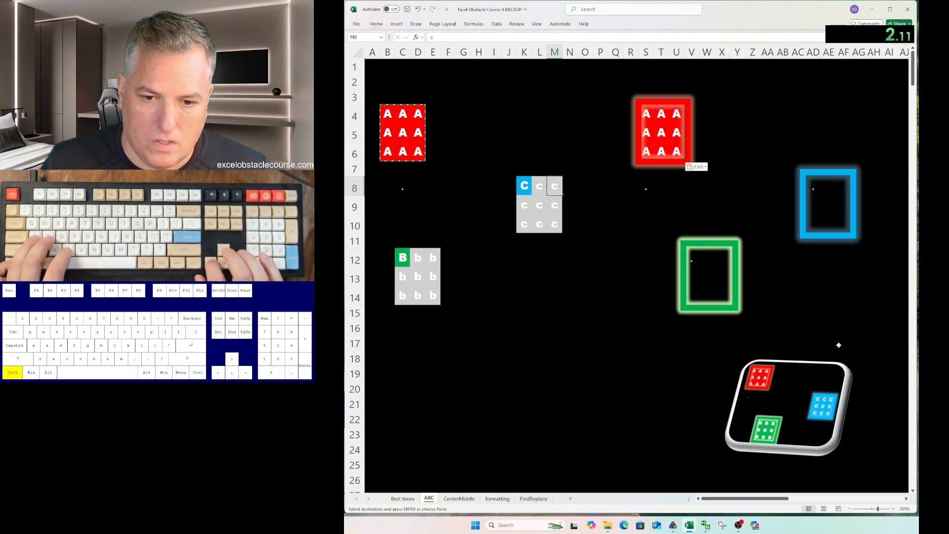
key("ctrl+c")
key("ctrl+a")
key("ctrl+v")
key("ctrl+Right")
key("ctrl+Right")
key("ctrl+a")
key("ctrl+v")
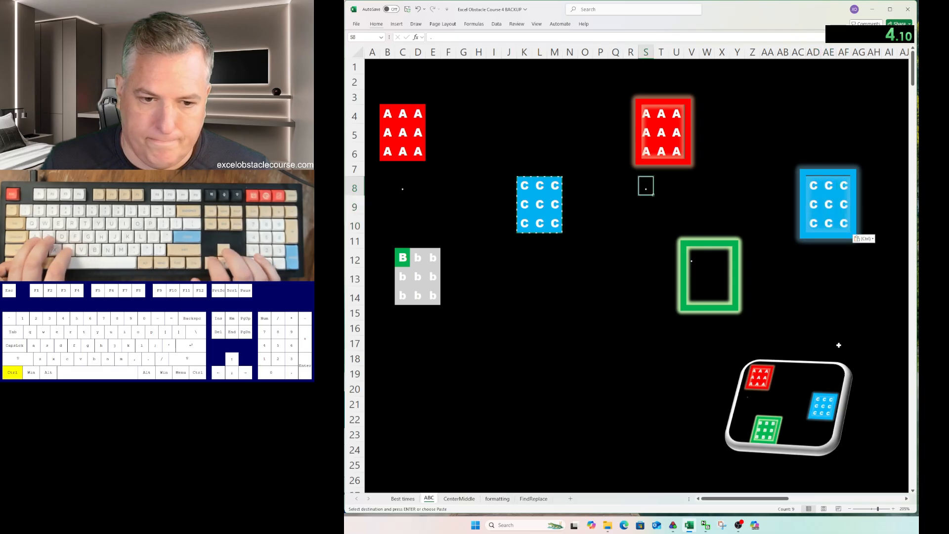
Fill C12:E14 with the green B cell and copy the block into the green frame at V12:X14.
key("ctrl+Down")
key("ctrl+c")
key("ctrl+a")
key("ctrl+v")
key("ctrl+Right")
key("ctrl+Right")
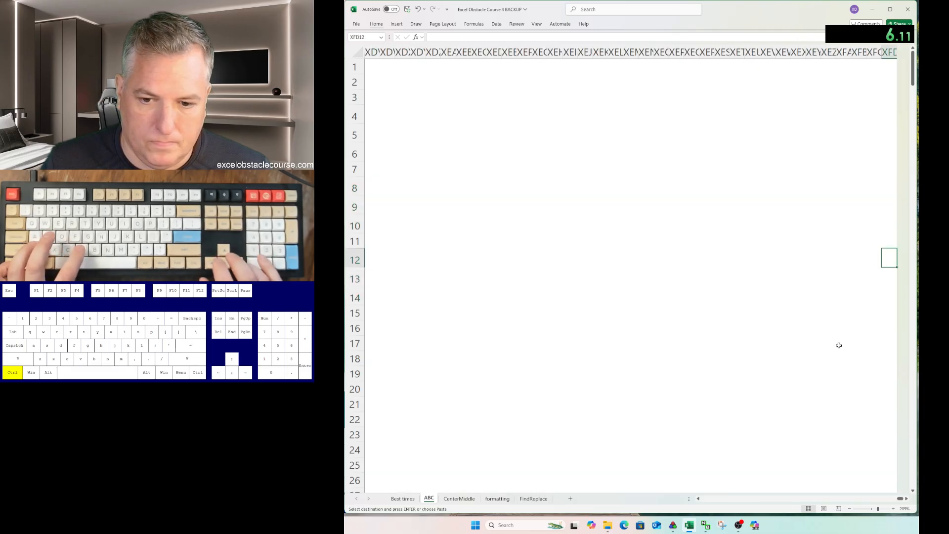
key("ctrl+a")
key("ctrl+v")
On the CenterMiddle sheet, align the symbol in the gold merged cell D3:L12 to the middle and center.
key("ctrl+Page_Down")
key("ctrl+a")
key("alt+h")
key("a")
key("m")
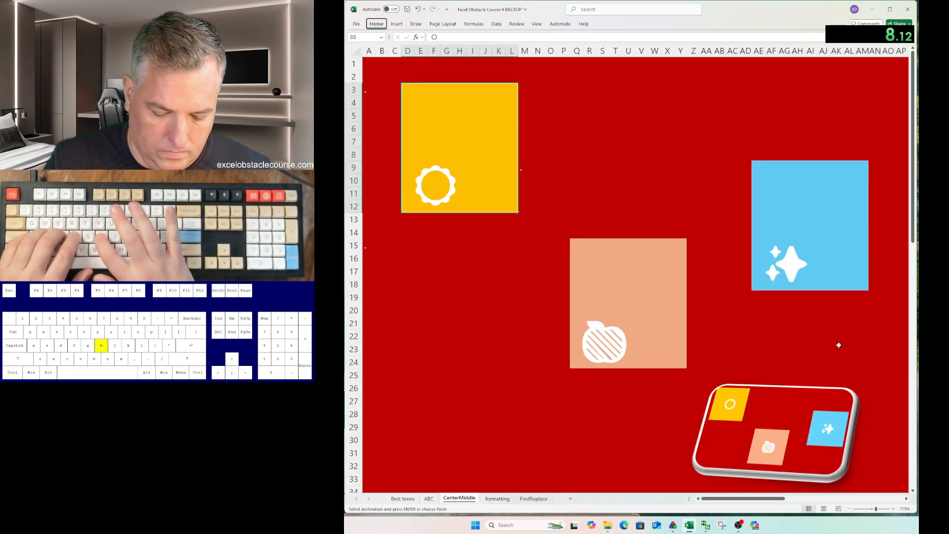
key("alt+h")
type("ac0")
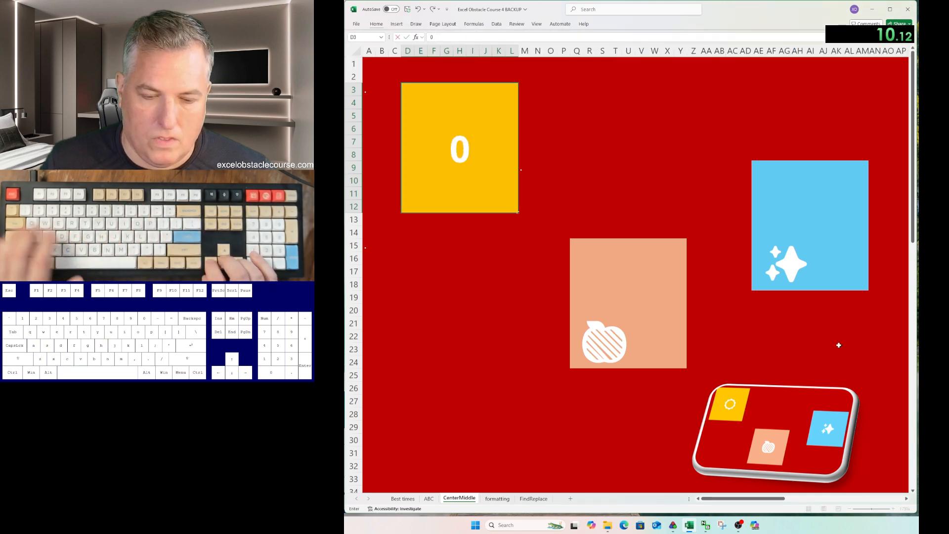
key("Tab")
Align the sparkle symbol in the blue merged cell AE9:AM18 to the middle and center.
key("ctrl+Right")
key("alt+h")
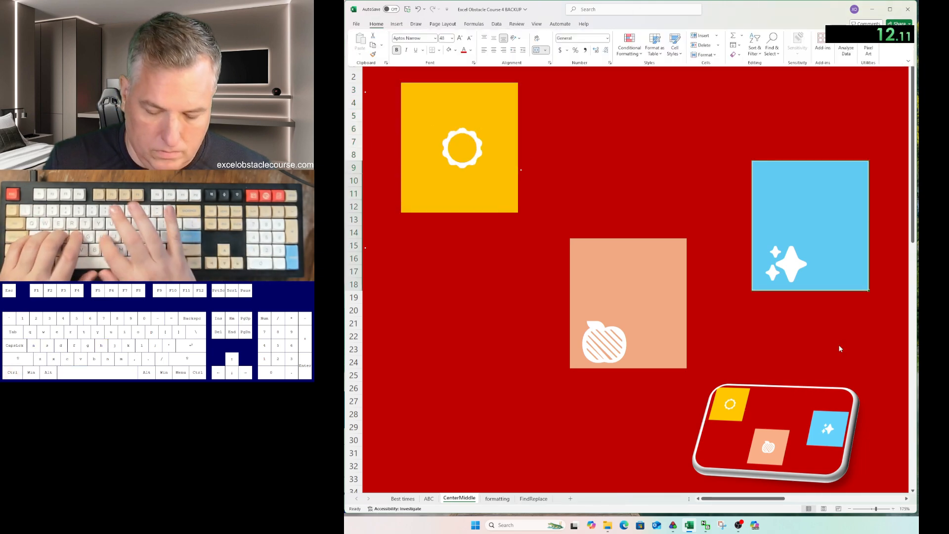
key("a")
key("m")
key("alt+h")
key("a")
key("c")
Align the fruit symbol in the peach merged cell Q15:Y24 to the middle and center.
key("ctrl+Left")
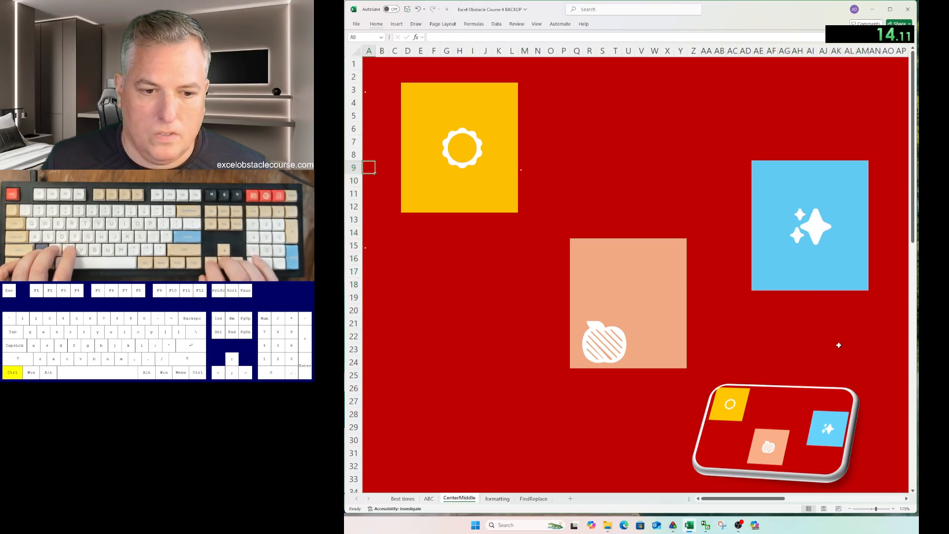
key("ctrl+Down")
key("ctrl+Right")
key("alt+h")
key("a")
key("m")
key("alt+h")
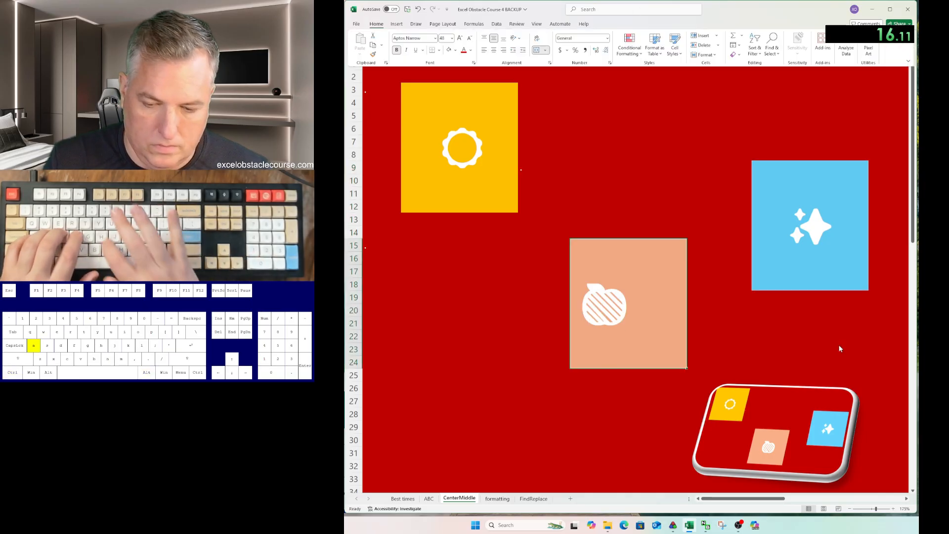
key("a")
key("c")
On the formatting sheet, apply the Heading 1 cell style to B8:B25.
key("ctrl+Page_Down")
key("ctrl+shift+Down")
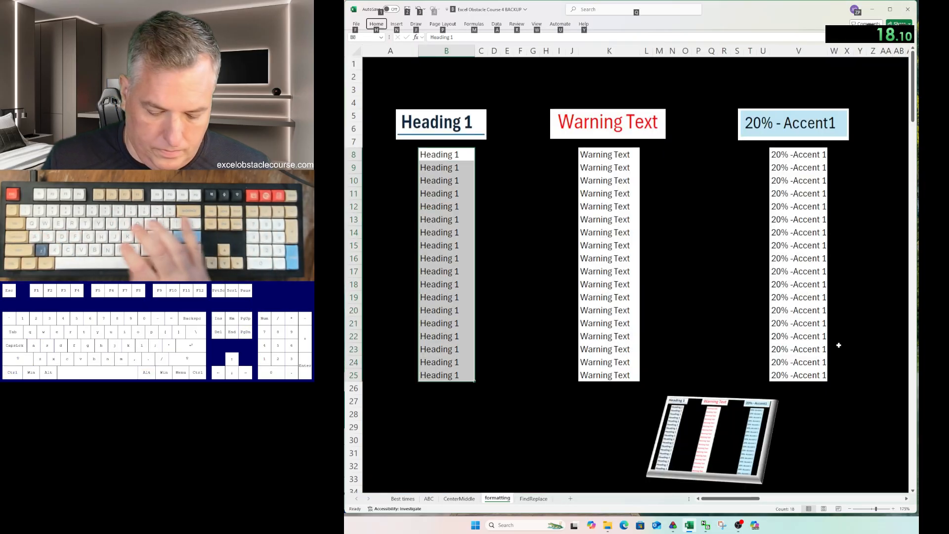
key("h")
key("j")
key("Down")
key("Down")
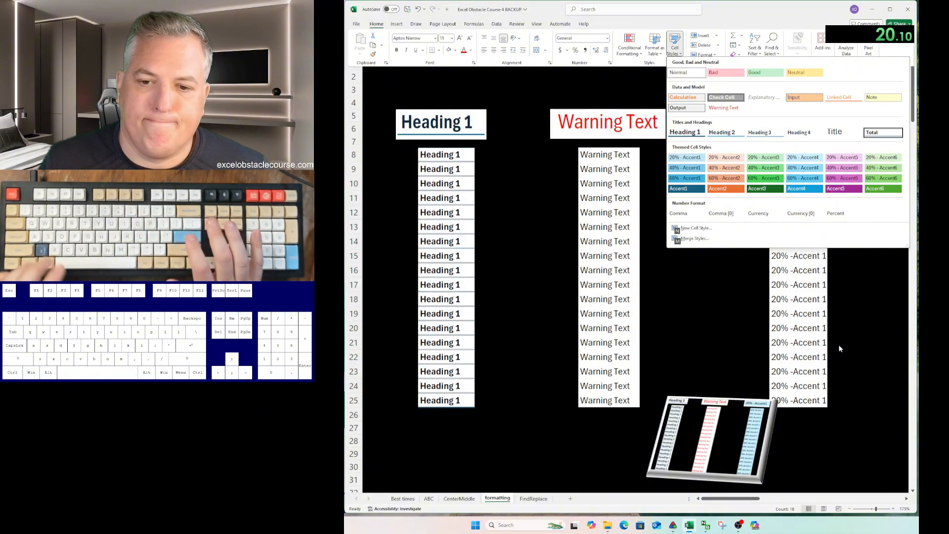
key("Right")
key("Left")
key("Return")
Apply the Warning Text cell style to K8:K25.
key("ctrl+Right")
key("ctrl+shift+Down")
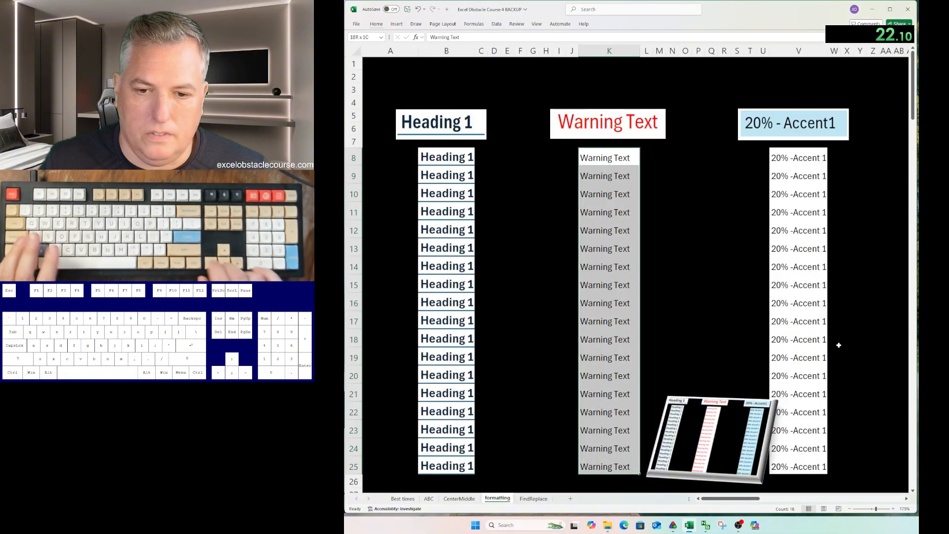
key("h")
key("j")
key("Down")
key("Right")
key("Return")
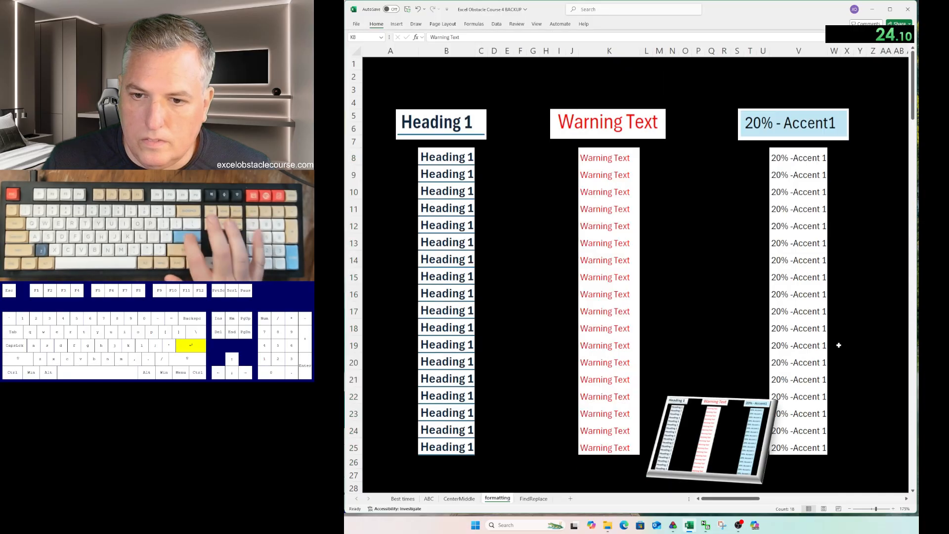
Apply the 20% - Accent1 cell style to V8:V25.
key("ctrl+Right")
key("ctrl+shift+Down")
key("alt+h")
key("j")
key("Down")
key("Down")
key("Down")
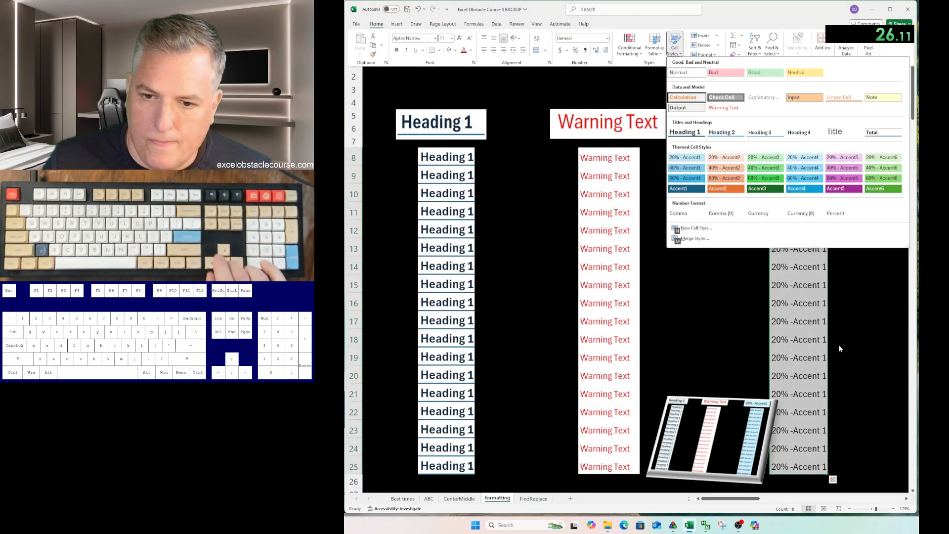
key("Return")
On the FindReplace sheet, replace every "Customer" with "Client", including the headers, and close the dialog.
key("ctrl+Page_Down")
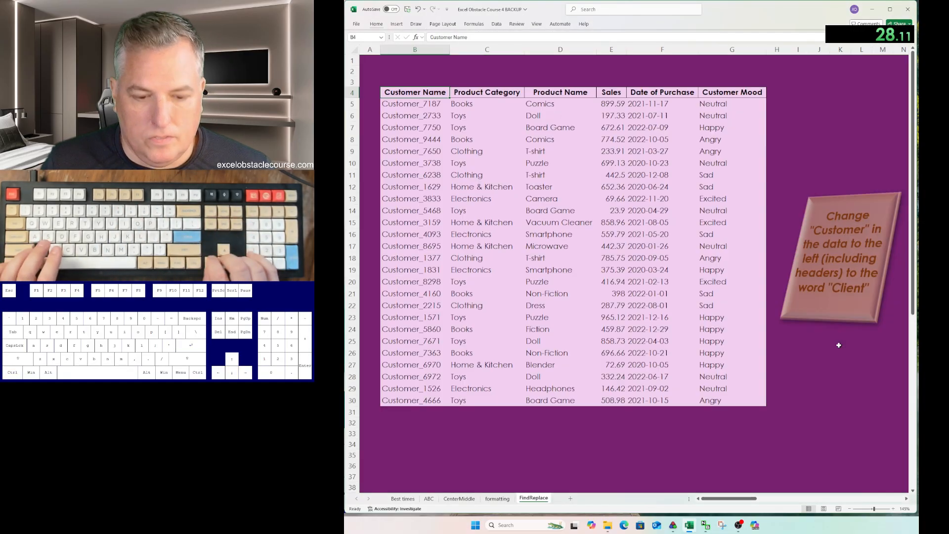
key("ctrl+h")
type("Customerc")
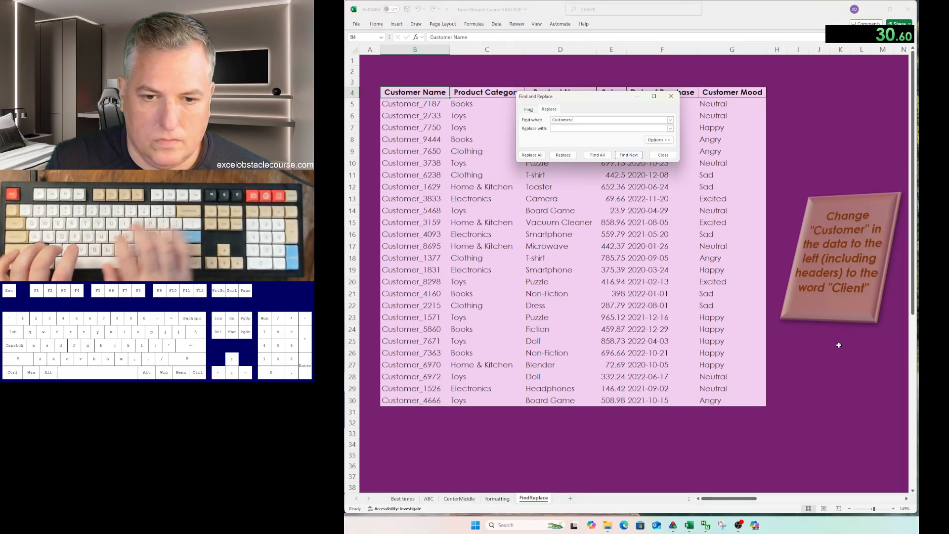
key("Tab")
type("Client")
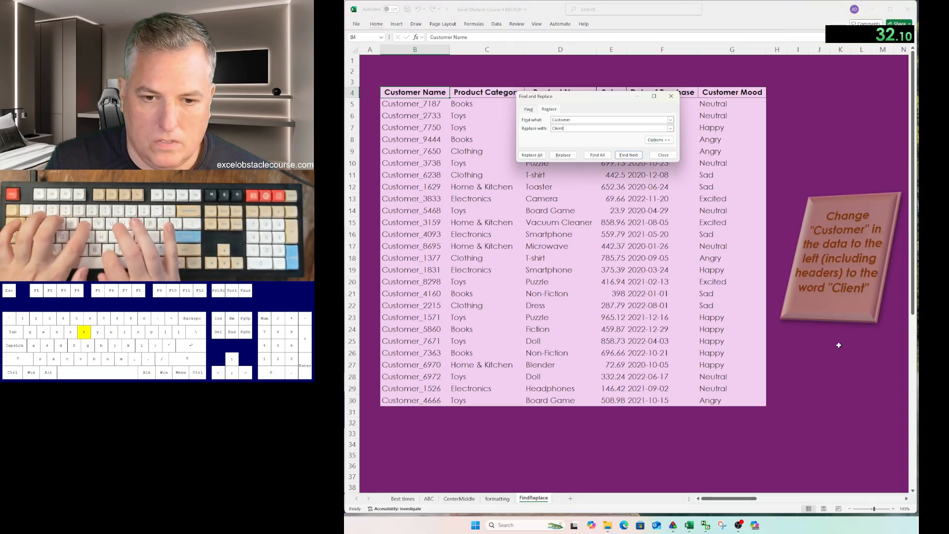
key("alt+a")
key("Return")
key("Escape")
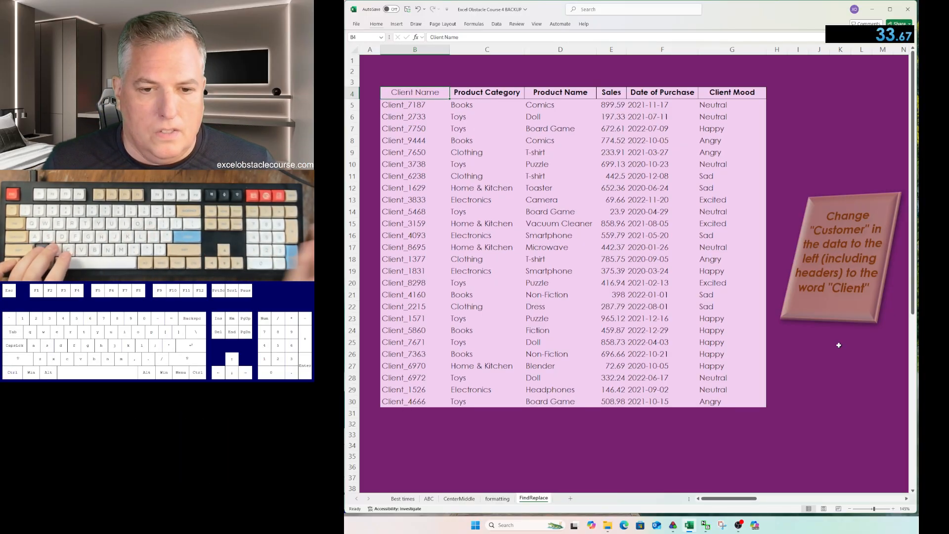
Undo the run's replacements, cell styles, alignments and letter pastes across the sheets, and return to B4 on the ABC sheet.
key("ctrl+Page_Up")
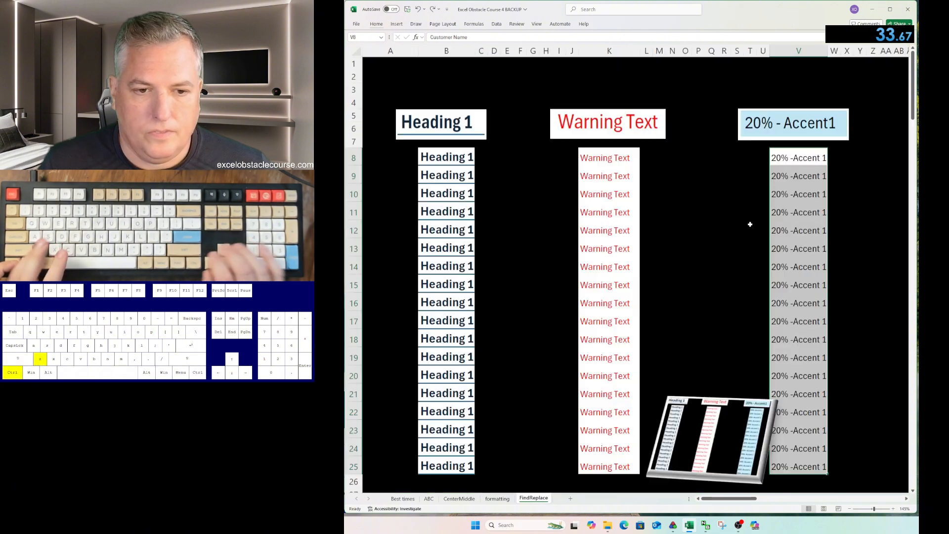
key("ctrl+Page_Up")
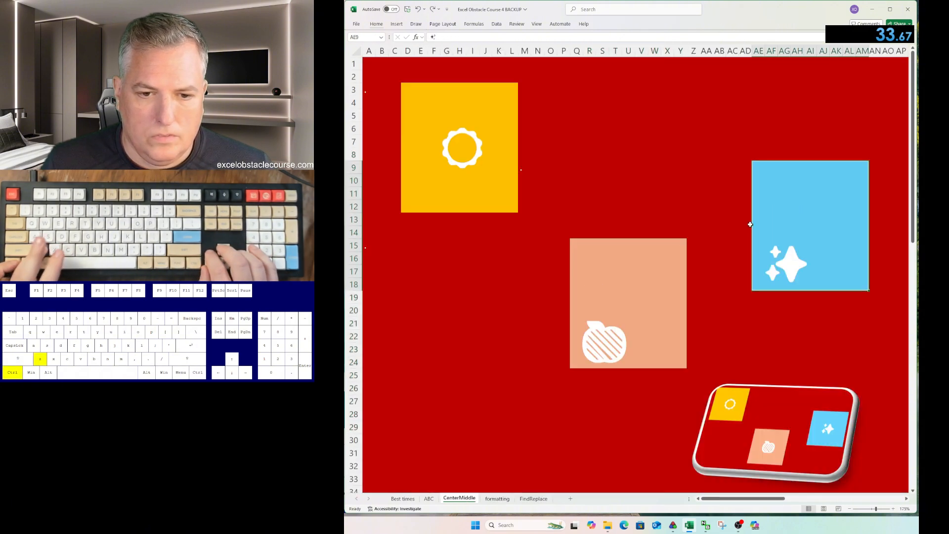
key("ctrl+Page_Up")
key("ctrl+z")
key("ctrl+z")
key("ctrl+z")
key("ctrl+z")
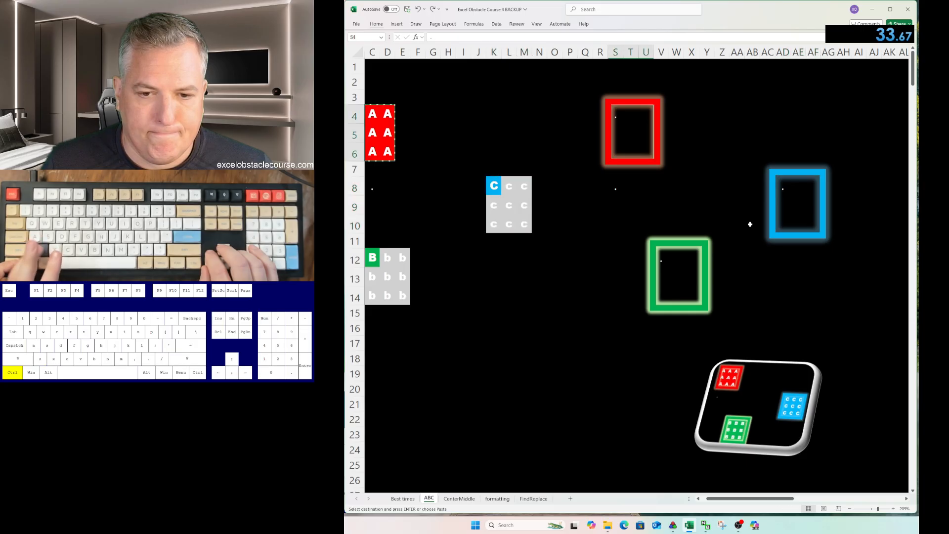
key("ctrl+Left")
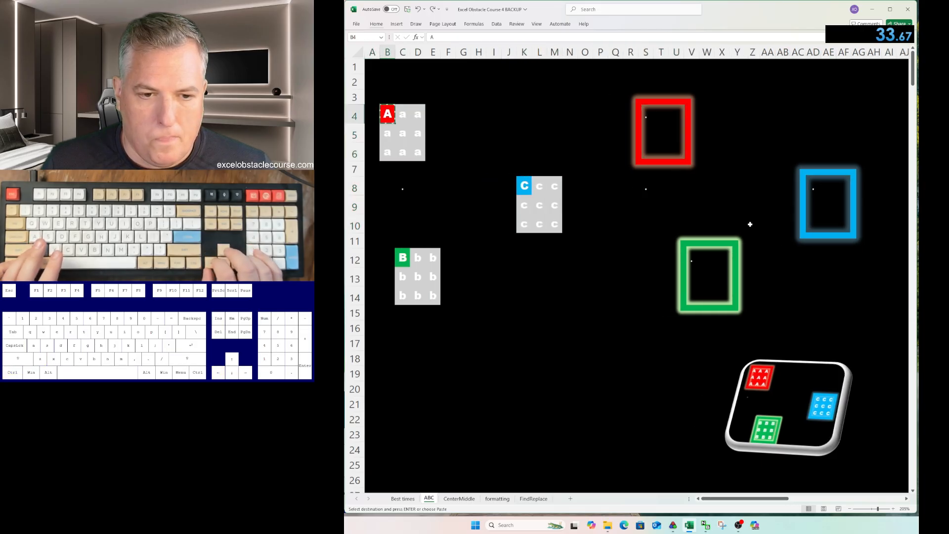
key("Escape")
On the Best times sheet, enter 0:33.66 as the time for run 22 in B24.
key("ctrl+Page_Up")
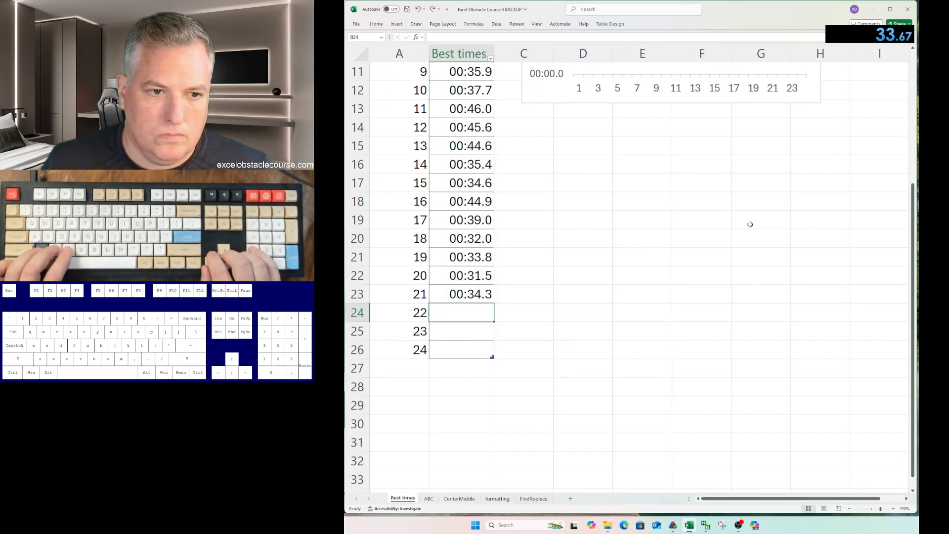
type("0:")
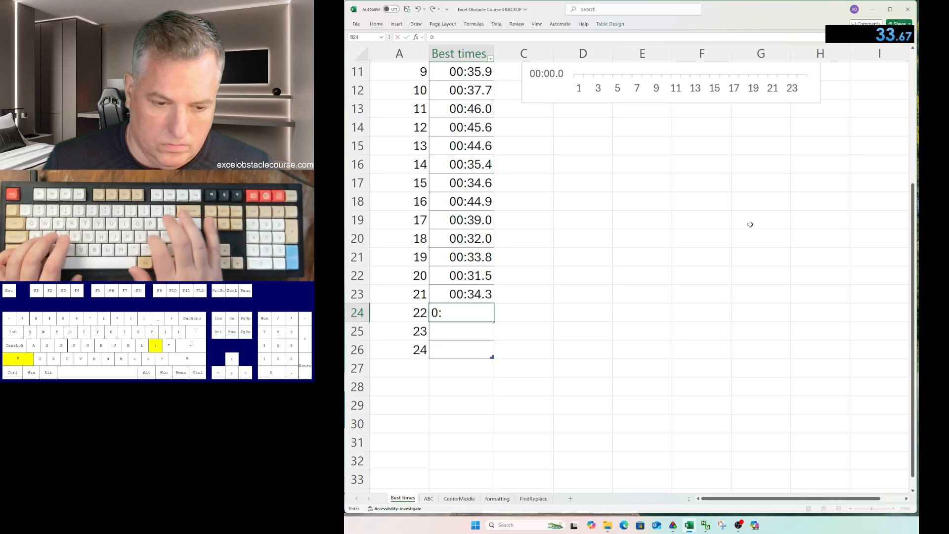
type("33.66")
key("Return")
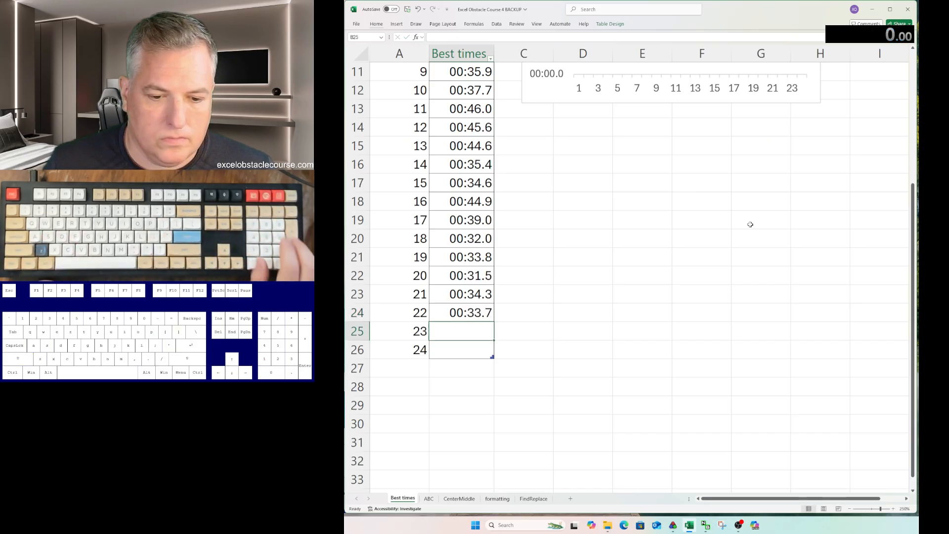
Check the starting cells on the course sheets and clear the remembered search and replacement terms on the FindReplace sheet.
key("ctrl+Page_Down")
key("ctrl+Page_Down")
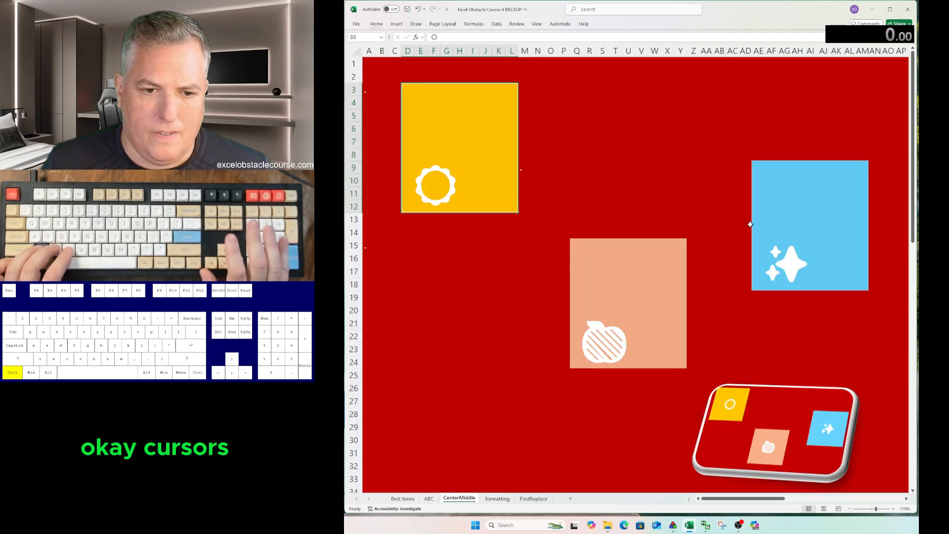
key("ctrl+Page_Down")
key("ctrl+Page_Down")
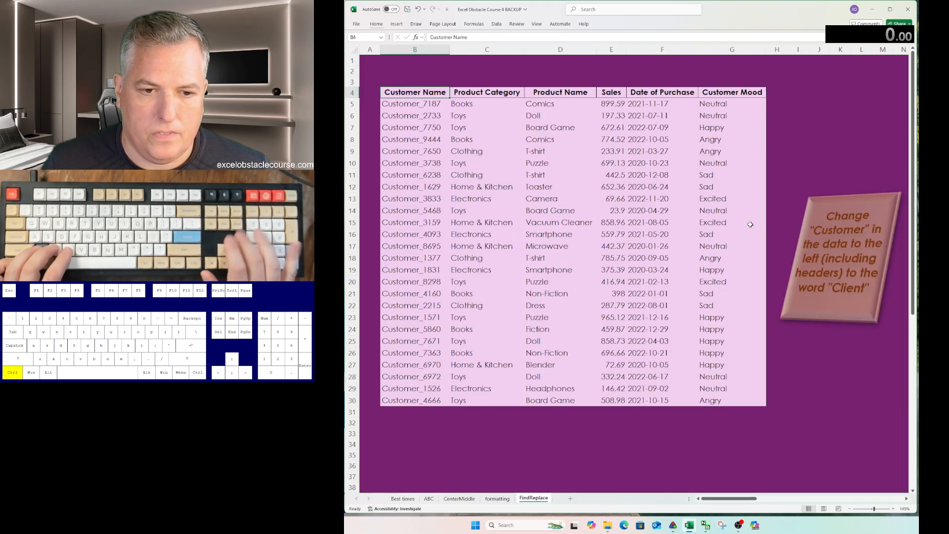
key("ctrl+h")
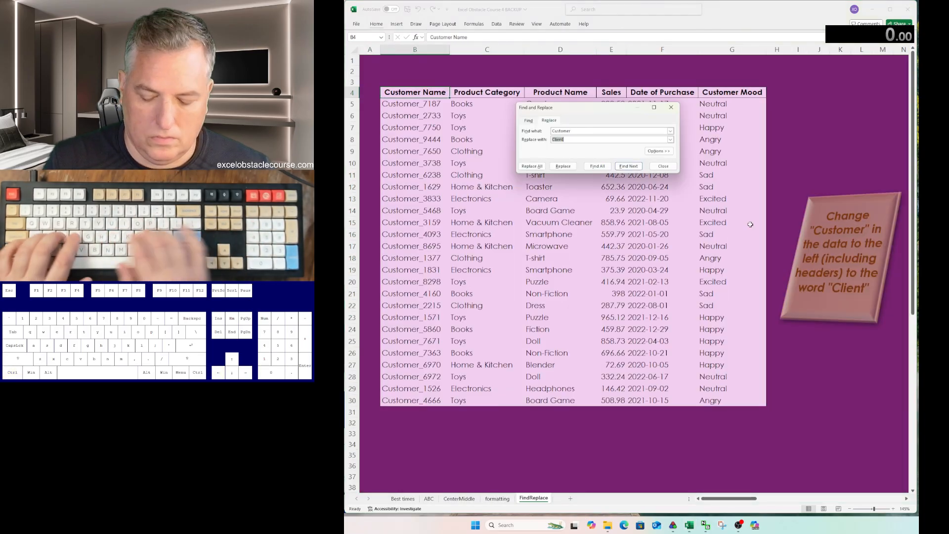
key("BackSpace")
key("shift+Tab")
key("Escape")
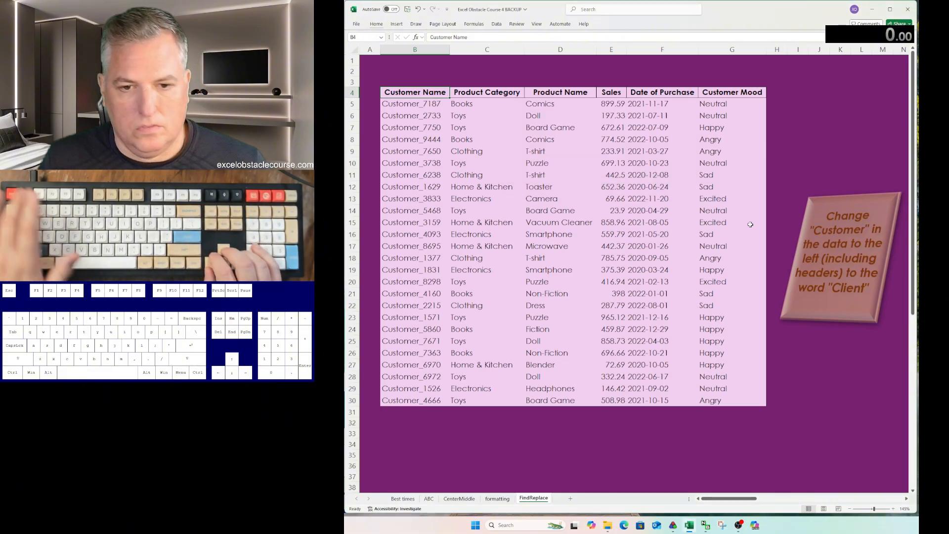
key("ctrl+Page_Up")
key("ctrl+Page_Up")
key("ctrl+Page_Up")
key("ctrl+Page_Up")
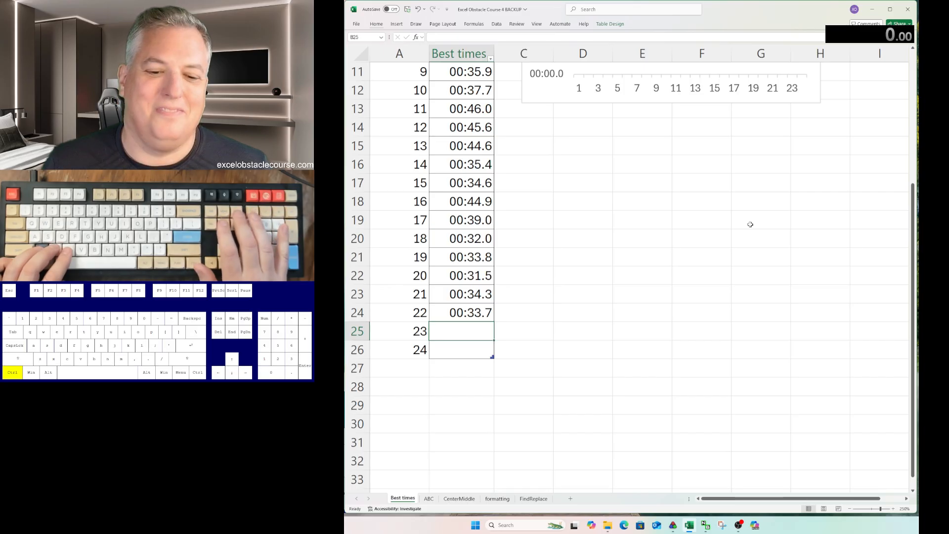
Begin another run on the ABC sheet by filling B4:D6 with the red A cell.
key("ctrl+Page_Down")
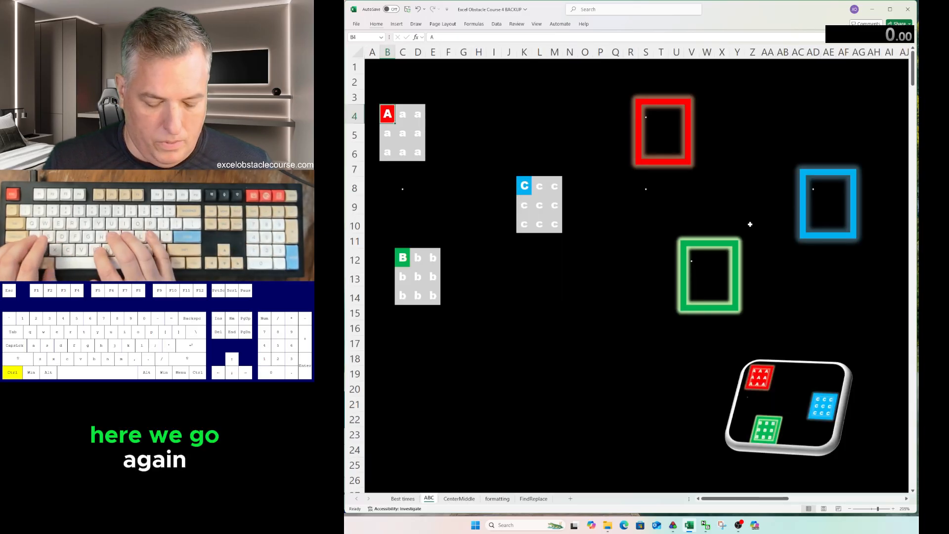
key("ctrl+c")
key("shift+Right")
key("shift+Right")
key("shift+Down")
key("shift+Down")
key("ctrl+v")
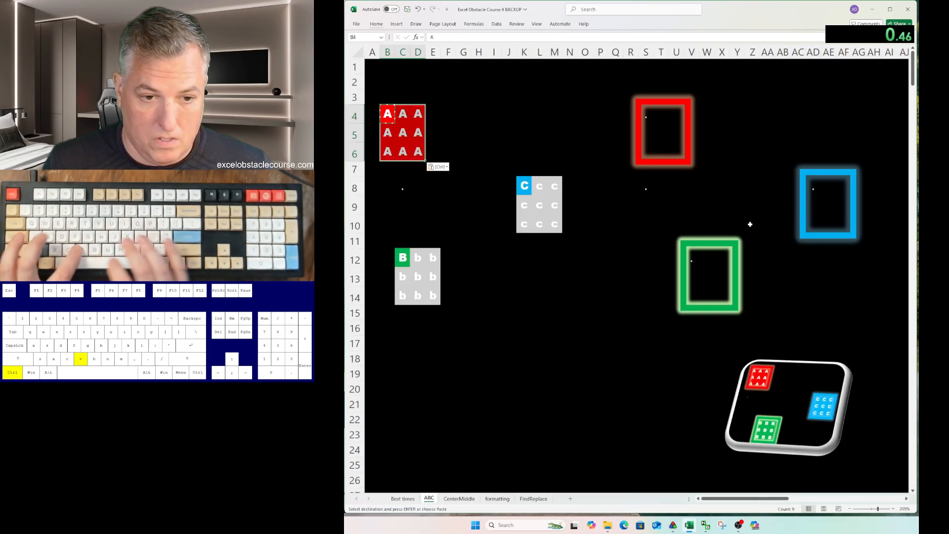
Copy the red A block B4:D6 into the red frame at S4:U6.
key("ctrl+c")
key("ctrl+Right")
key("ctrl+Right")
key("ctrl+v")
Fill K8:M10 with copies of the blue C cell.
key("ctrl+Down")
key("ctrl+Down")
key("ctrl+Left")
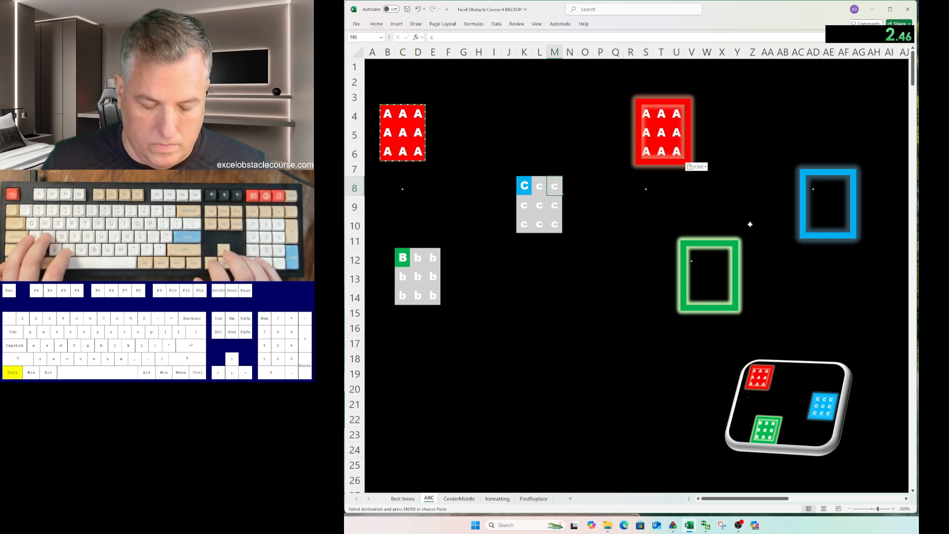
key("ctrl+c")
key("shift+Right")
key("shift+Right")
key("shift+Down")
key("shift+Down")
key("ctrl+v")
Copy the blue C block K8:M10 into the blue frame at AD8:AF10.
key("ctrl+c")
key("ctrl+Right")
key("ctrl+Right")
key("ctrl+Right")
key("ctrl+v")
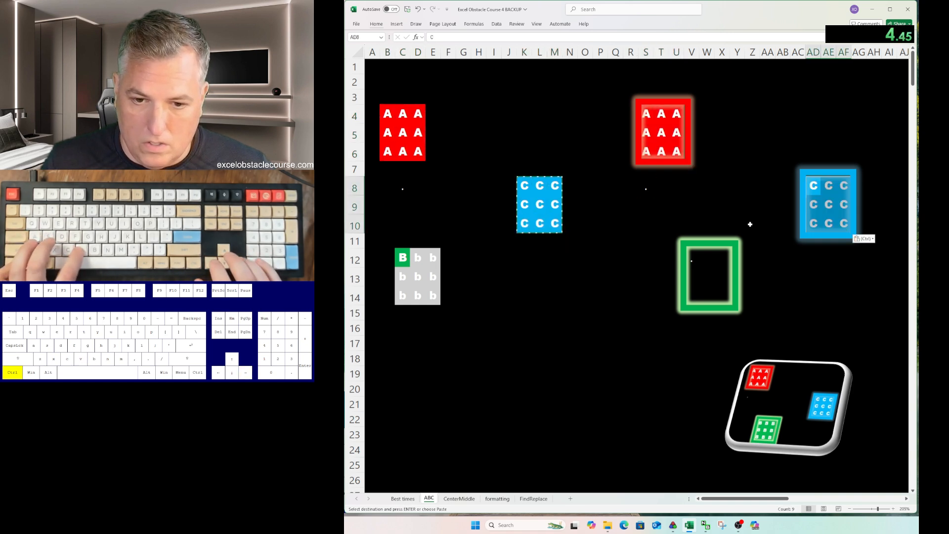
Go to the green B cell C12 and save the workbook.
key("ctrl+Left")
key("ctrl+Left")
key("ctrl+Down")
key("ctrl+s")
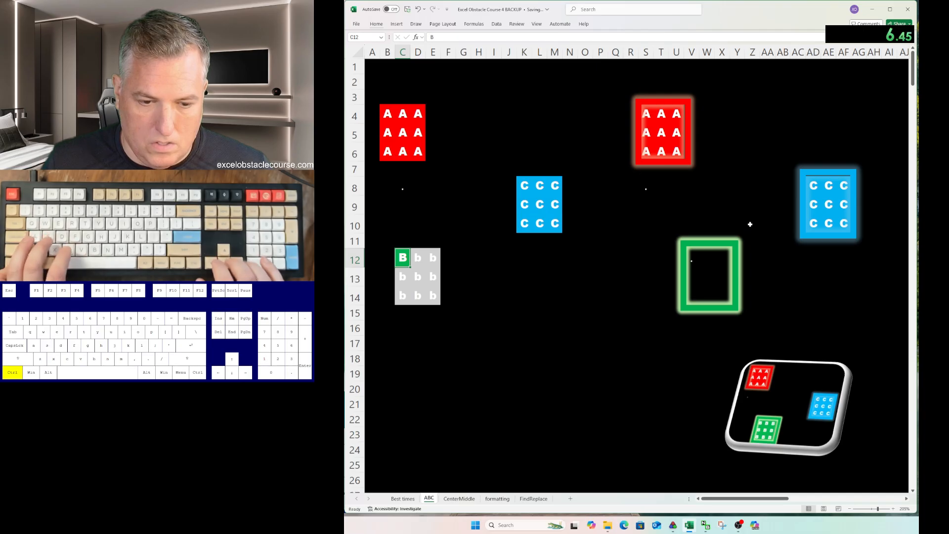
Try to fill C12:E14 with copies of the green B cell and save the workbook.
key("ctrl+c")
key("shift+Right")
key("shift+Right")
key("shift+Down")
key("shift+Down")
key("ctrl+v")
key("ctrl+s")
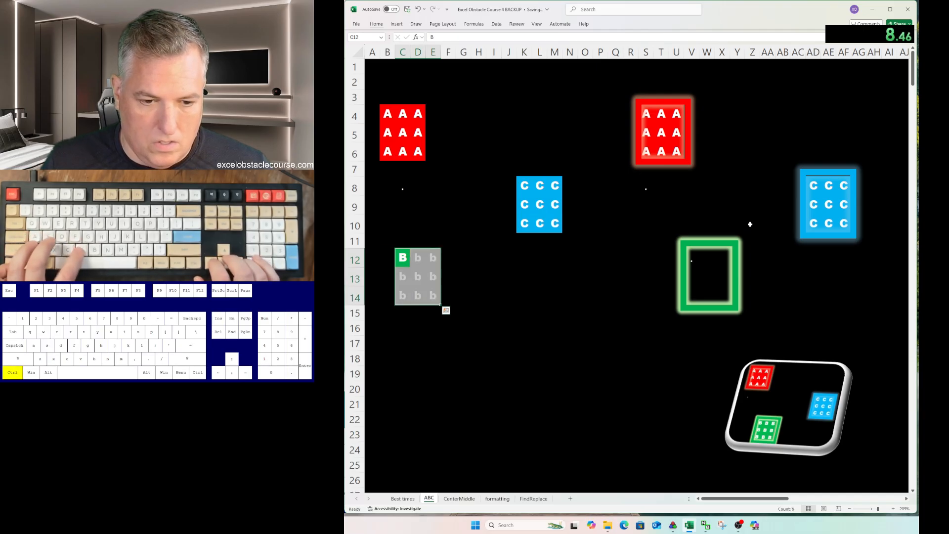
Undo the block fills and copies on the ABC sheet back to the original A, B and C grids.
key("Left")
key("ctrl+Up")
key("ctrl+Right")
key("ctrl+v")
key("ctrl+Left")
key("ctrl+Up")
key("ctrl+Up")
key("ctrl+Left")
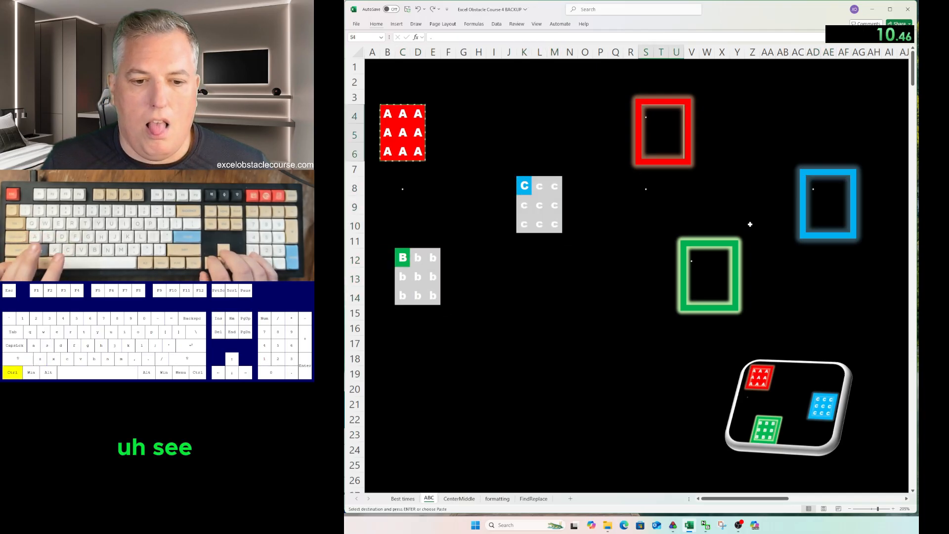
key("ctrl+v")
key("Escape")
key("shift+BackSpace")
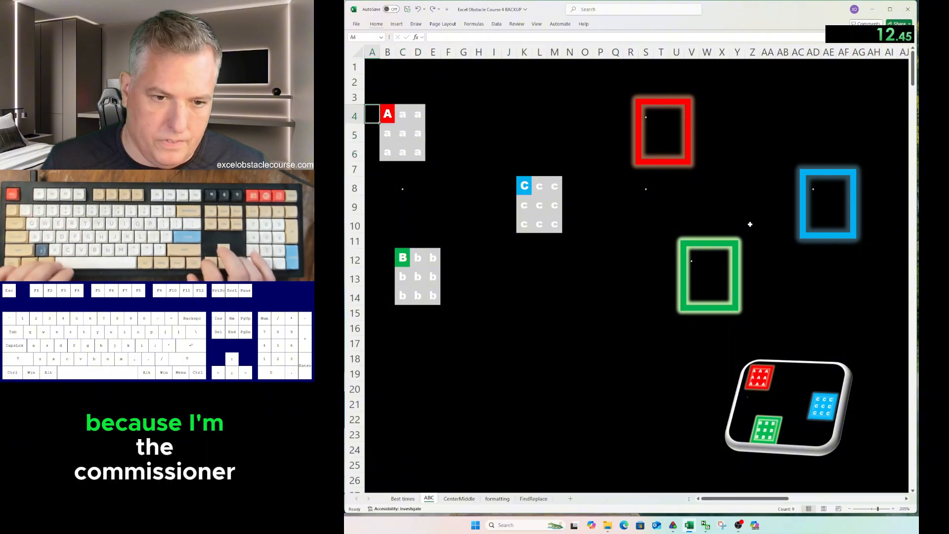
Fill B4:D6 with copies of the red A cell B4.
key("ctrl+b")
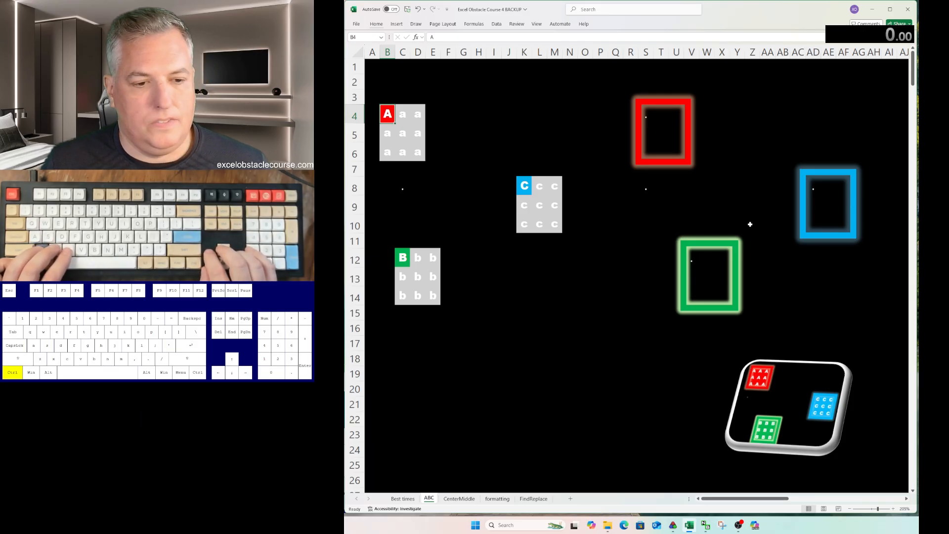
key("ctrl+shift+Right")
key("ctrl+shift+Down")
key("ctrl+r")
key("ctrl+d")
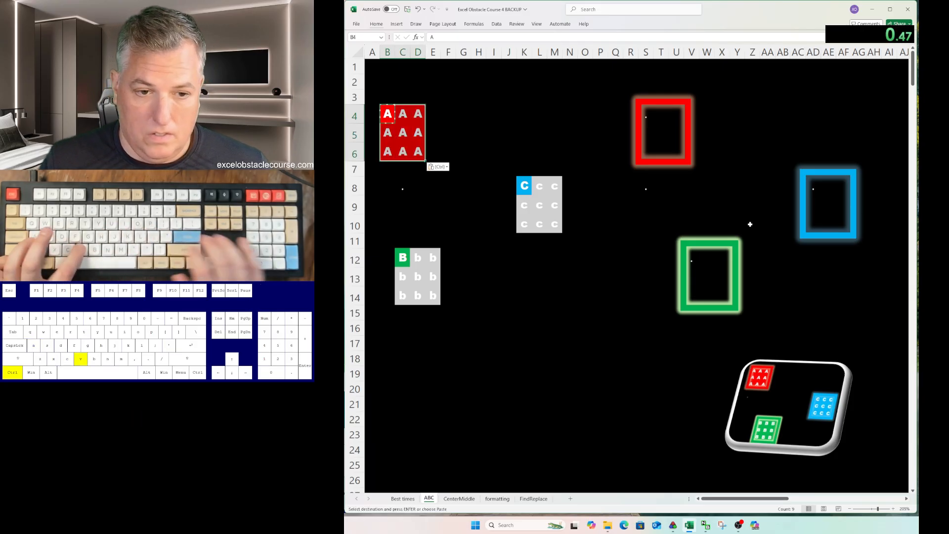
Copy the red A block B4:D6 into the red frame at S4:U6.
key("ctrl+c")
key("ctrl+Right")
key("ctrl+Right")
key("ctrl+v")
Fill K8:M10 with copies of the blue C cell.
key("ctrl+Down")
key("ctrl+Down")
key("ctrl+Left")
key("ctrl+Left")
key("ctrl+shift+Right")
key("ctrl+shift+Down")
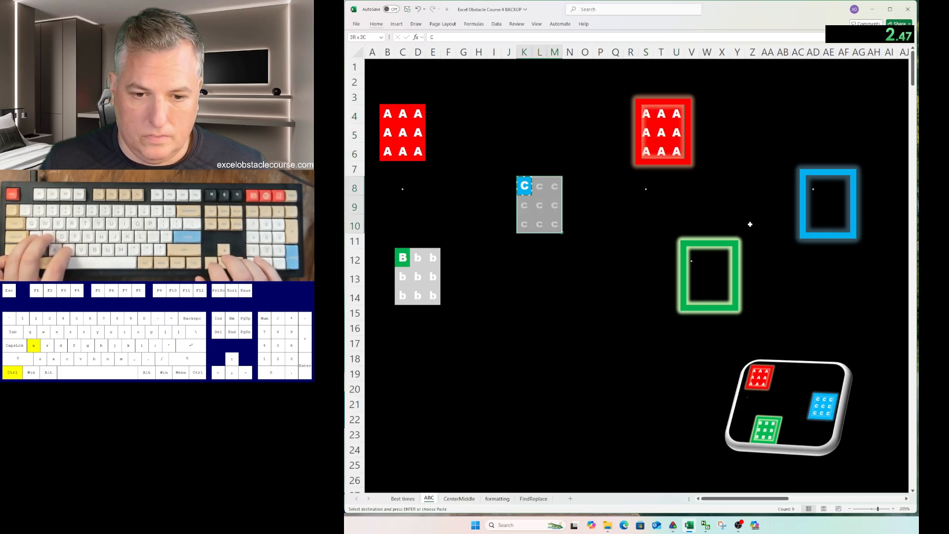
key("ctrl+r")
key("ctrl+d")
Copy the blue C block K8:M10 into the blue frame at AD8:AF10.
key("ctrl+c")
key("ctrl+Right")
key("ctrl+Right")
key("ctrl+Right")
key("ctrl+v")
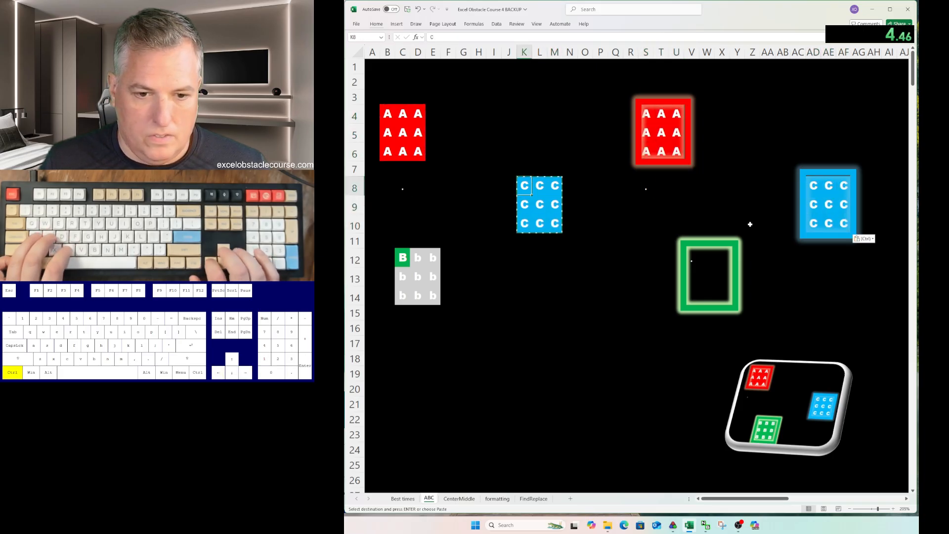
Fill C12:E14 with copies of the green B cell and copy the block into the green frame at V12:X14.
key("ctrl+r")
key("ctrl+d")
key("ctrl+c")
key("ctrl+Right")
key("ctrl+Right")
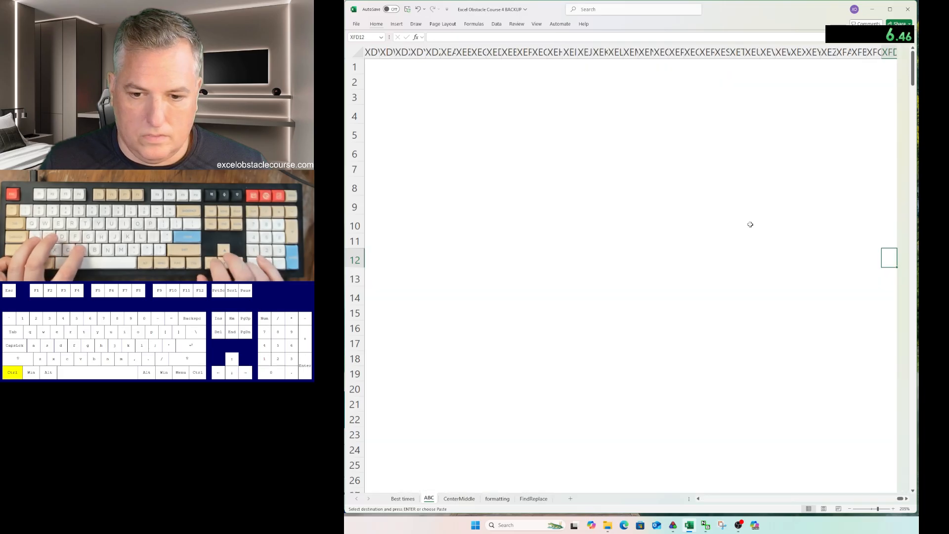
key("ctrl+v")
On the CenterMiddle sheet, middle-align and centre the icon in the yellow block D3:L12.
key("ctrl+Page_Down")
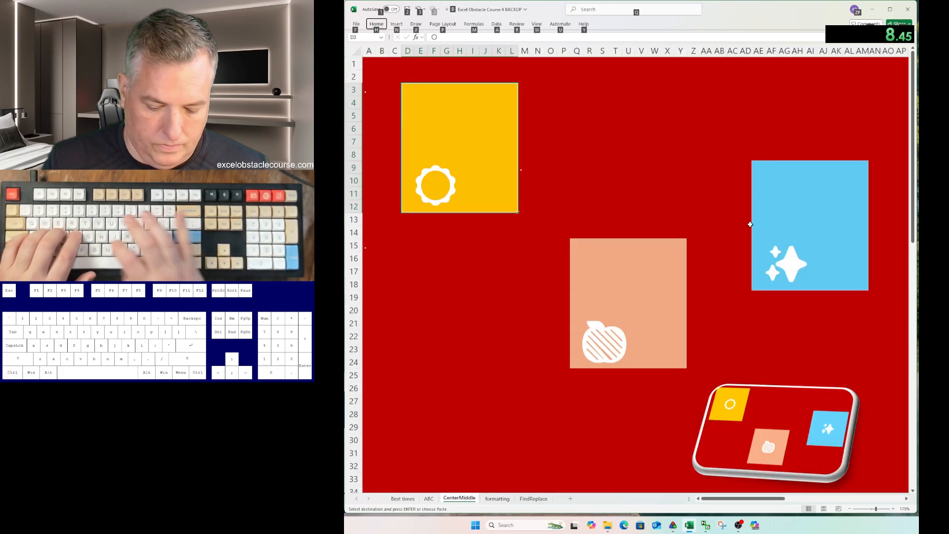
key("alt+h")
key("a")
key("c")
Middle-align and centre the sparkle icon in the blue block AE9:AM18.
key("ctrl+Right")
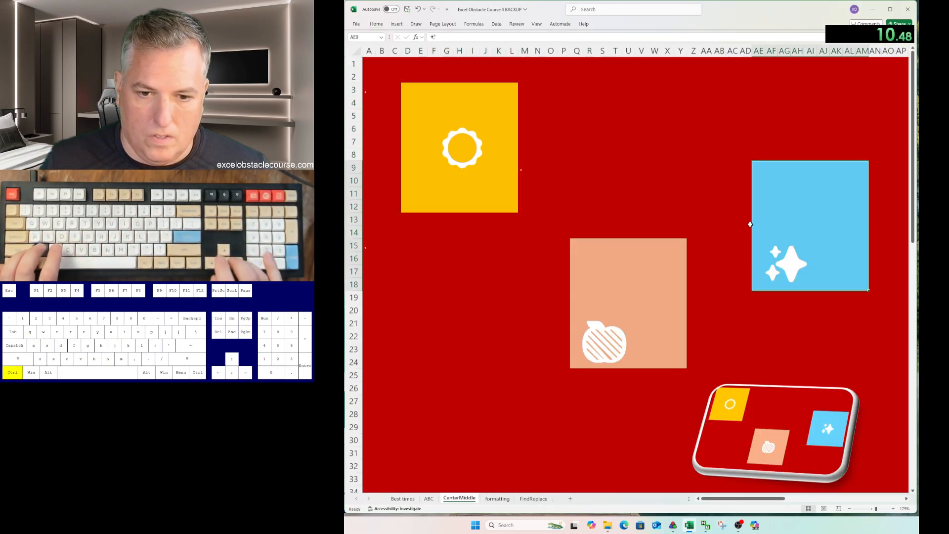
key("alt+h")
key("a")
key("m")
key("alt+h")
key("a")
key("c")
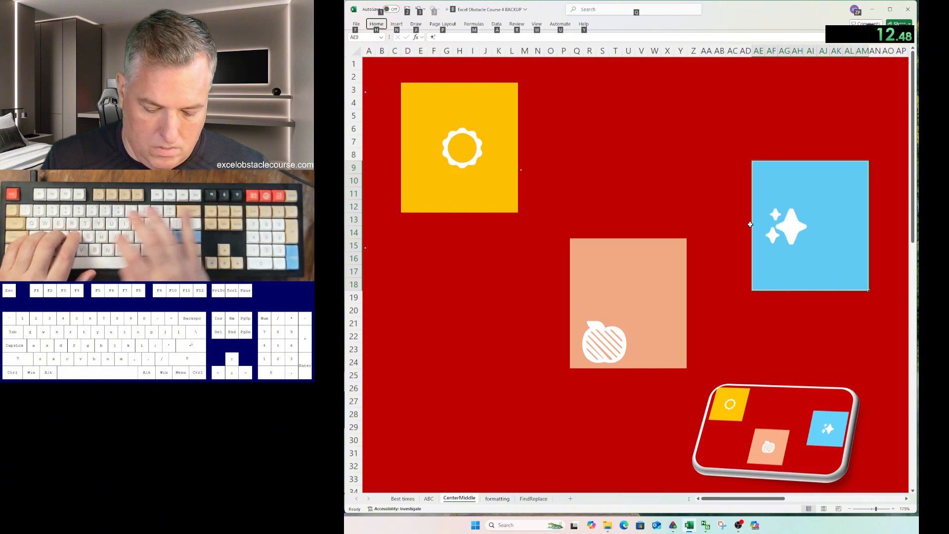
Middle-align and centre the apple icon in the orange block Q15:Y24.
key("ctrl+Left")
key("ctrl+Right")
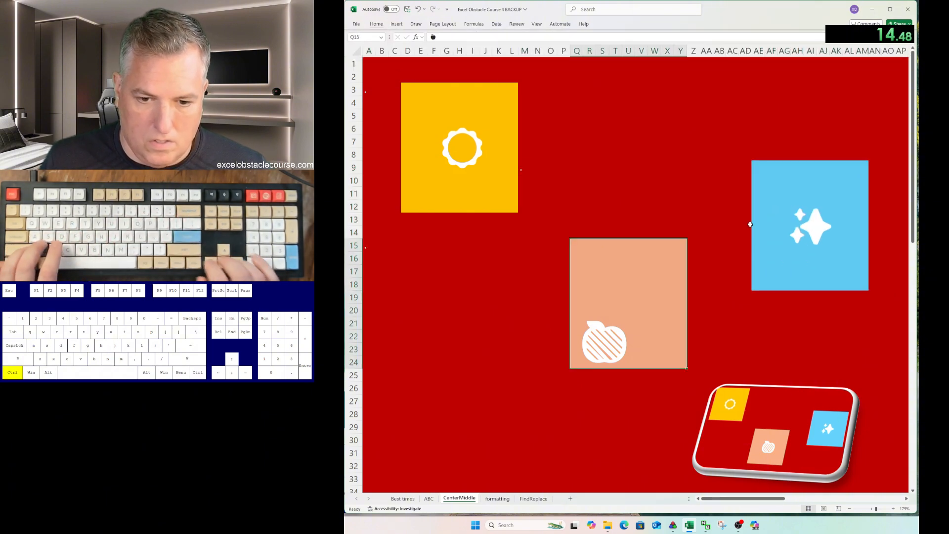
key("alt+h")
key("a")
key("m")
key("alt+h")
key("a")
key("c")
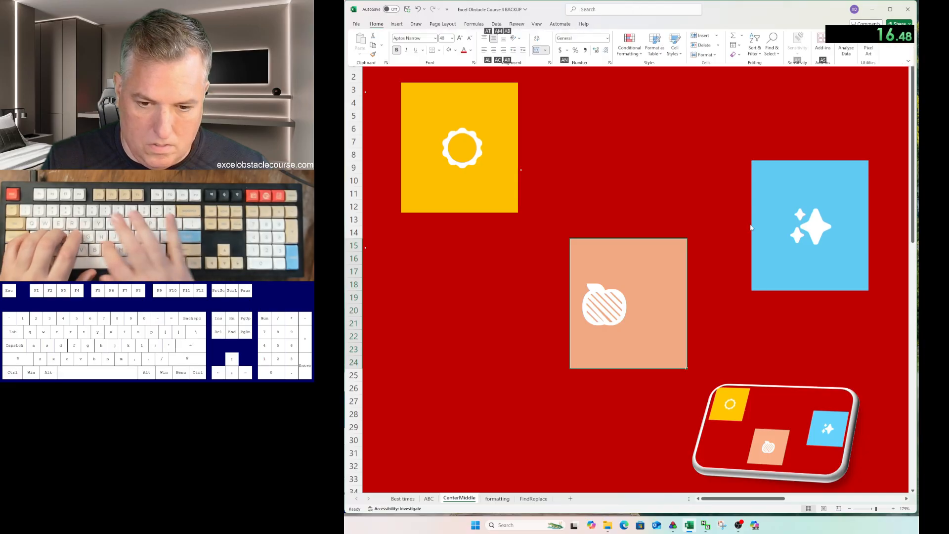
On the formatting sheet, apply the Heading 1 cell style to B8:B25.
key("ctrl+Page_Down")
key("ctrl+shift+Down")
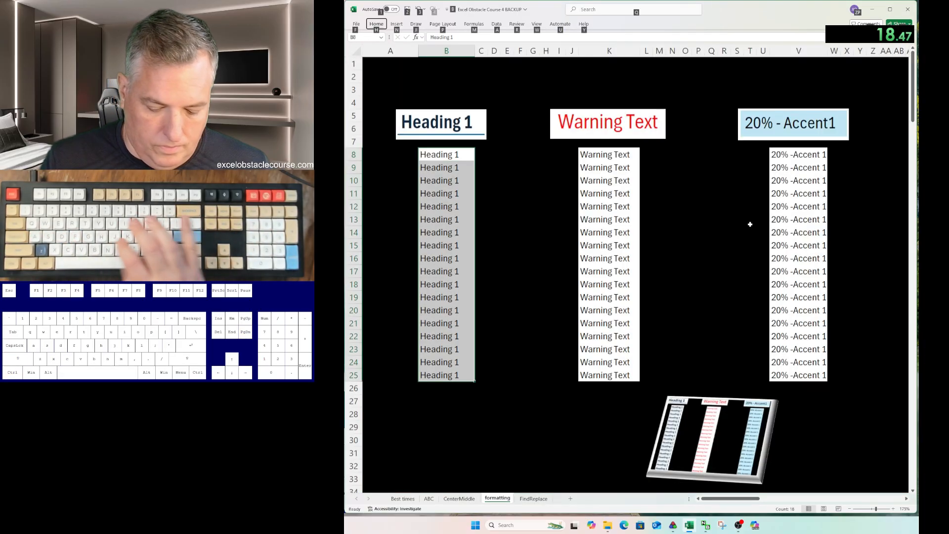
key("h")
key("j")
key("Down")
key("Return")
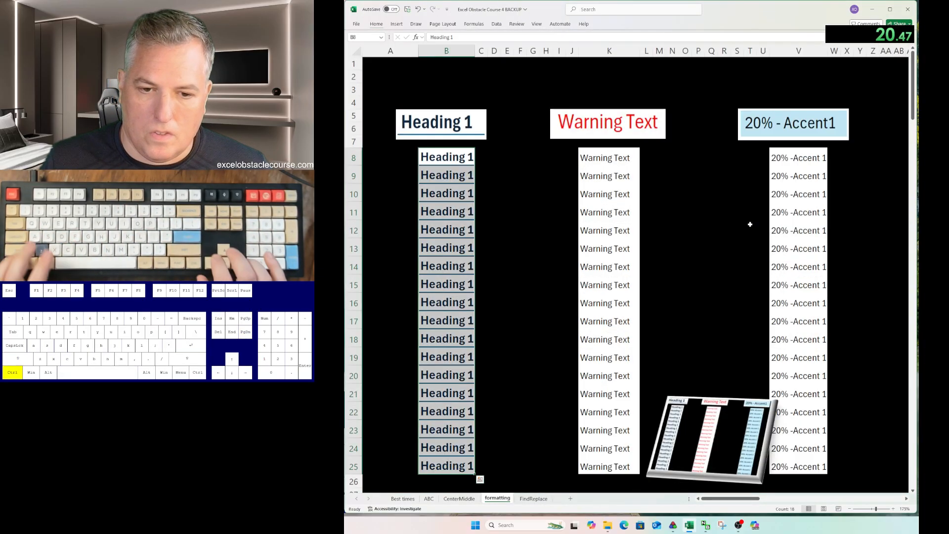
Apply the Warning Text cell style to K8:K25.
key("ctrl+Right")
key("ctrl+shift+Down")
key("h")
key("j")
key("Down")
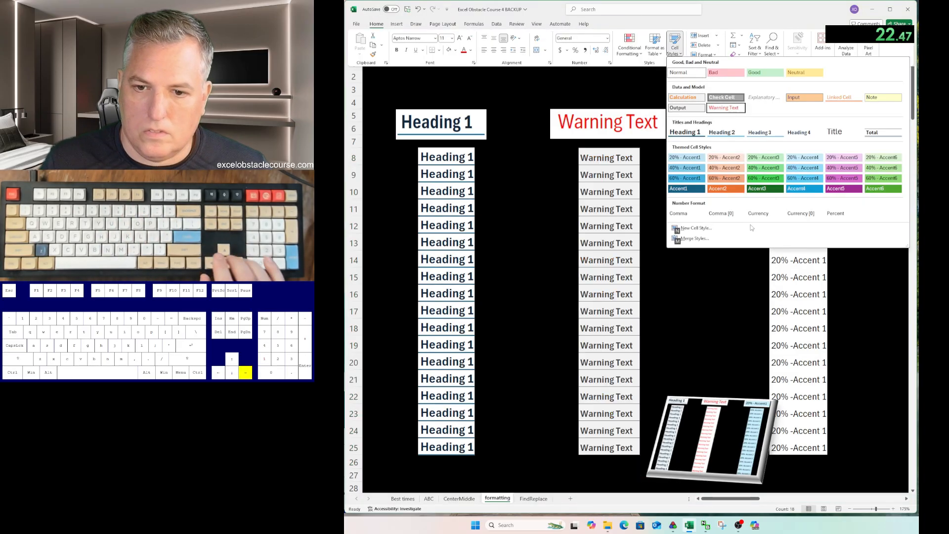
key("Return")
Apply the 20% - Accent1 cell style to V8:V25.
key("ctrl+Right")
key("ctrl+shift+Down")
key("h")
key("j")
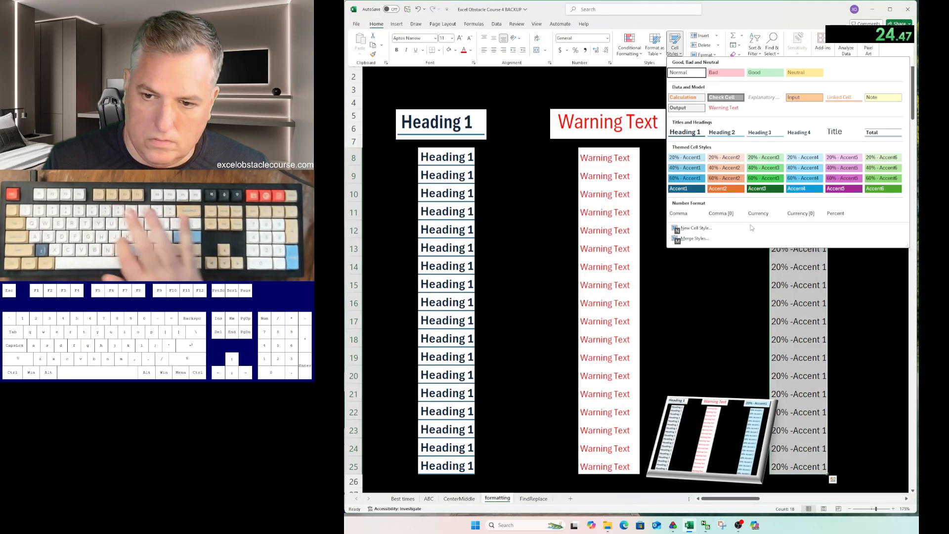
key("Down")
key("Left")
key("Return")
On the FindReplace sheet, replace every "Customer" with "Client", including the headers.
key("ctrl+Page_Down")
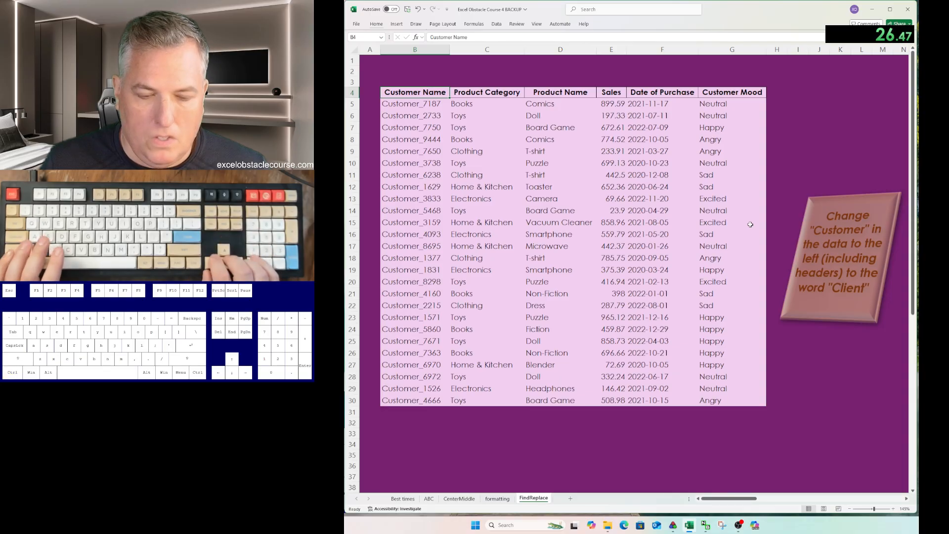
key("ctrl+h")
type("Customer")
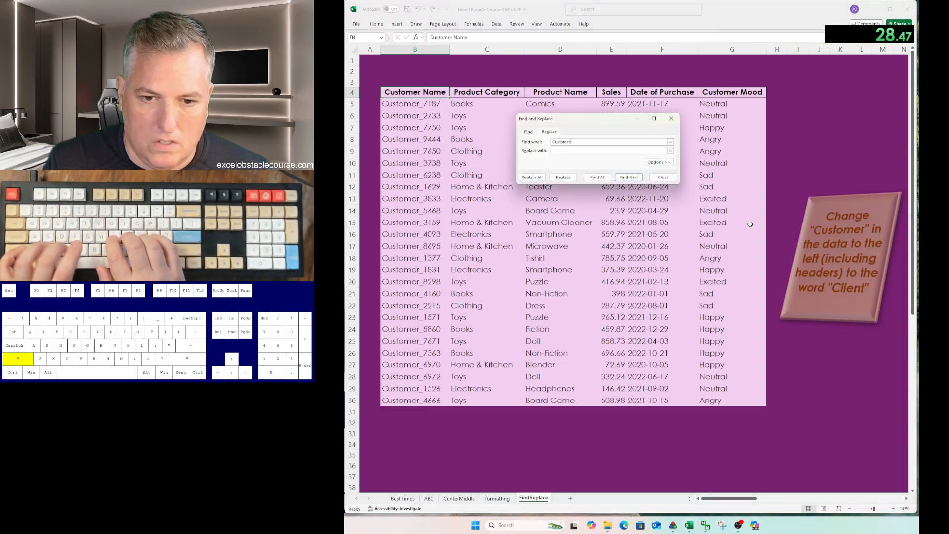
type("Client")
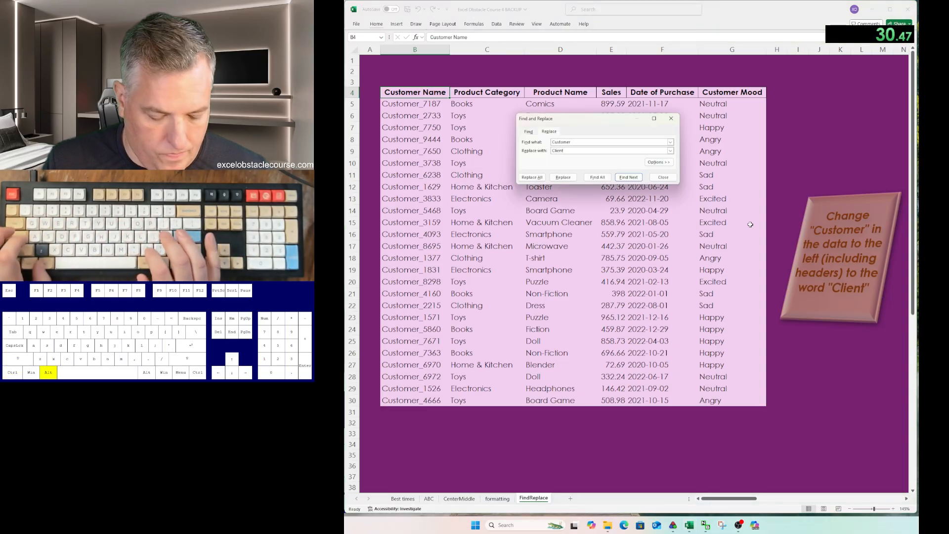
key("alt+a")
key("Escape")
key("Escape")
key("ctrl+b")
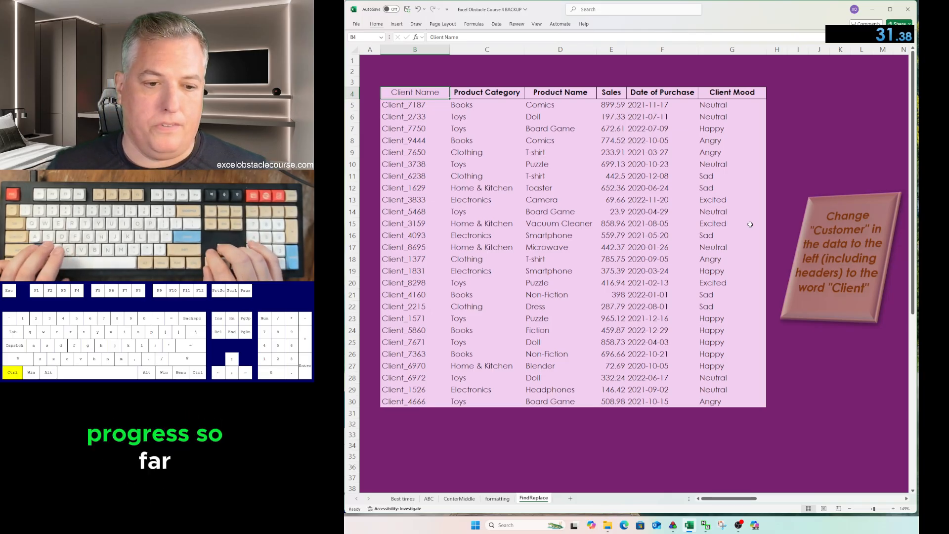
Undo the run's replacement, styles, alignments and block copies across the sheets.
key("ctrl+z")
key("ctrl+Page_Up")
key("ctrl+Page_Up")
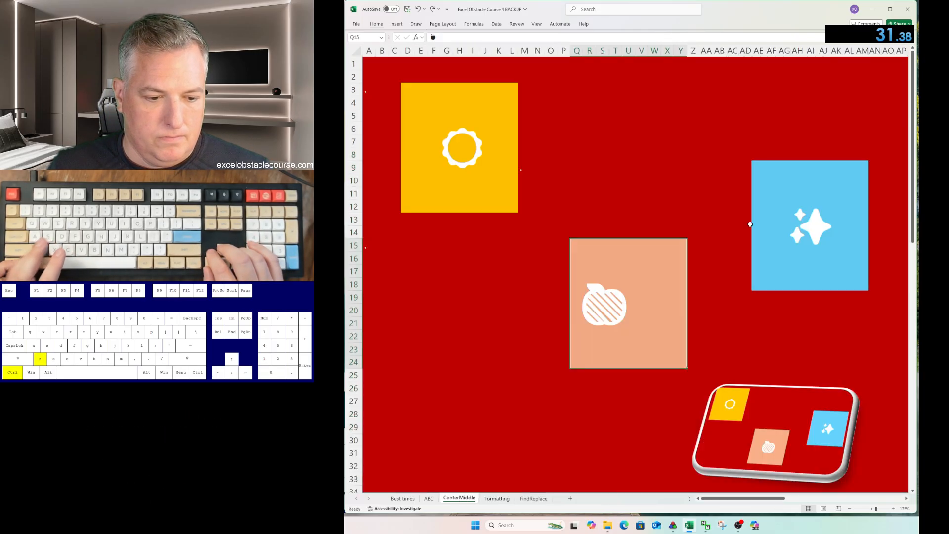
key("ctrl+c")
key("ctrl+Page_Up")
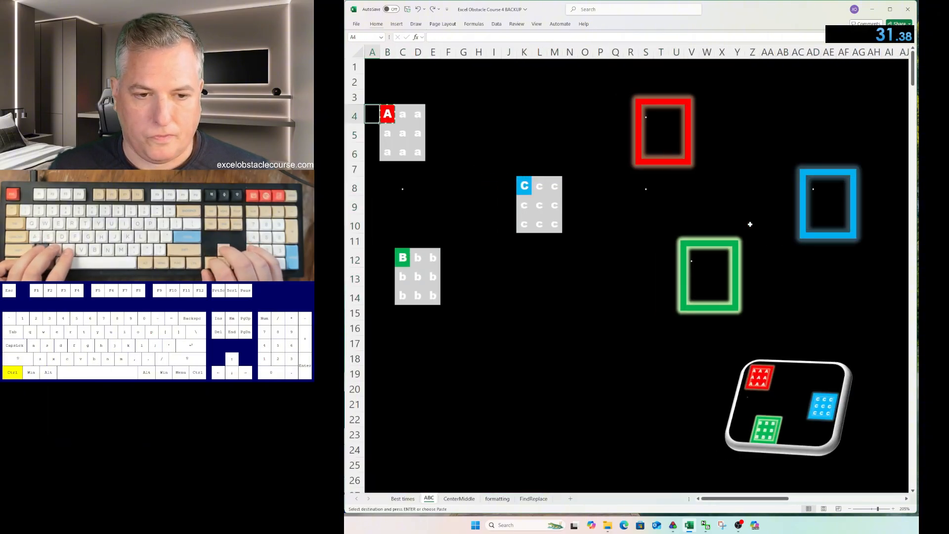
Cancel the pending copy and return the selections on the course sheets to their starting cells.
key("Escape")
key("ctrl+Page_Down")
key("ctrl+Page_Down")
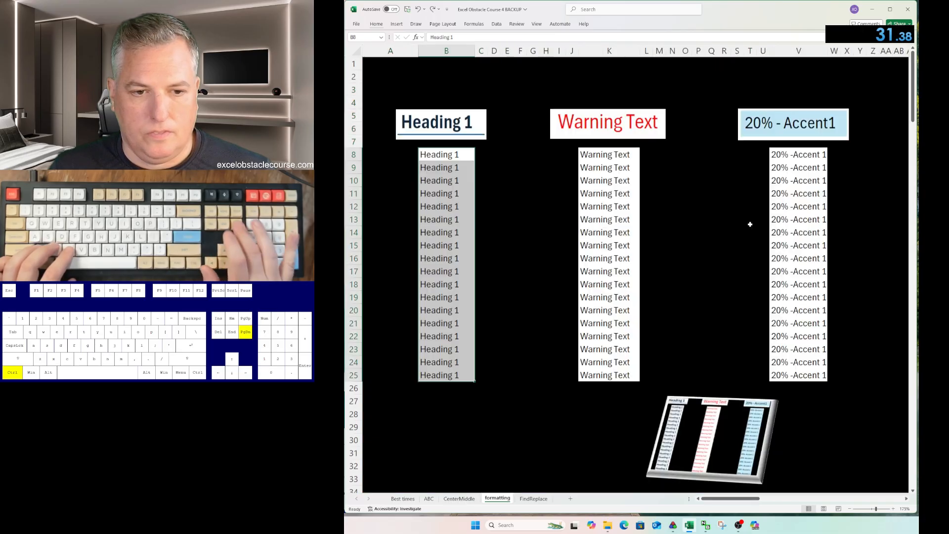
key("ctrl+Page_Down")
key("ctrl+Page_Up")
key("ctrl+Page_Up")
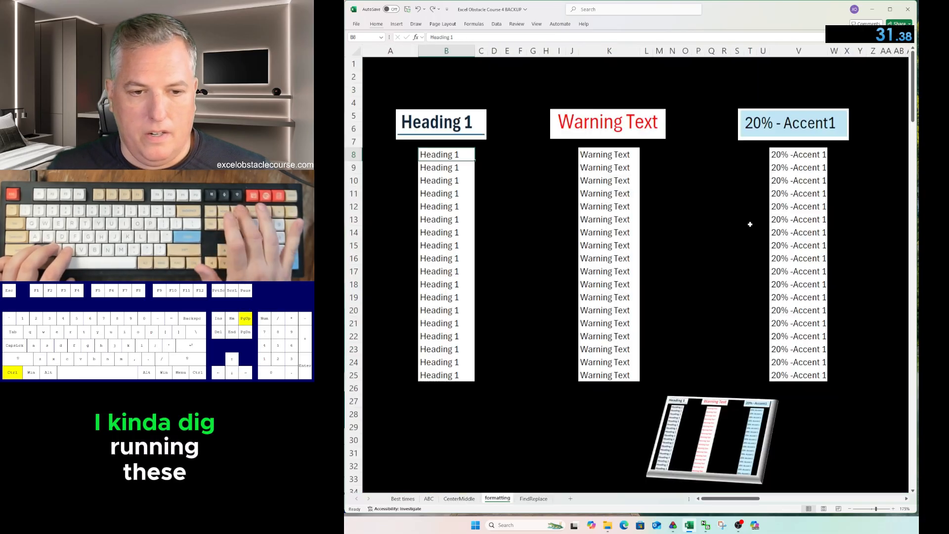
On the Best times sheet, log 0:31.35 for try 23 in B25.
key("ctrl+Page_Up")
key("ctrl+Page_Up")
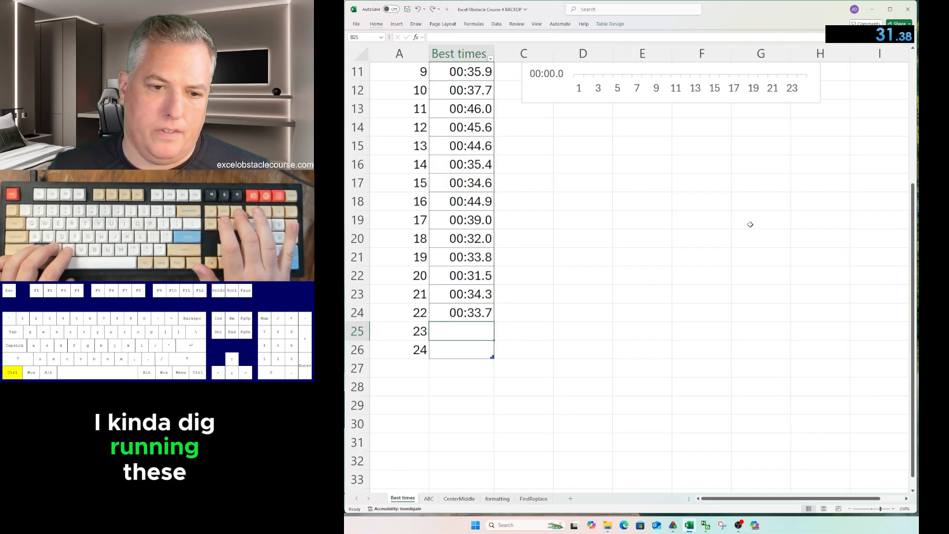
type("0:31.")
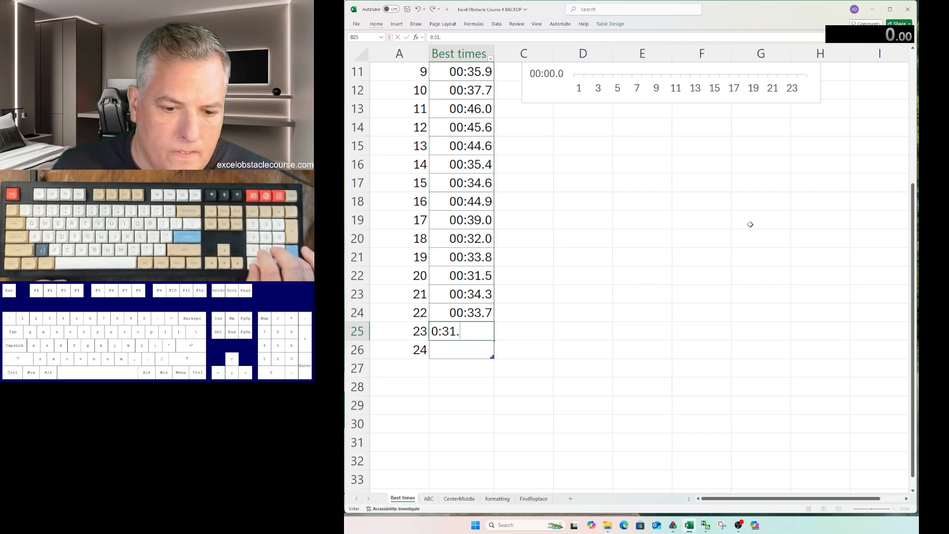
type("35")
key("Return")
key("Up")
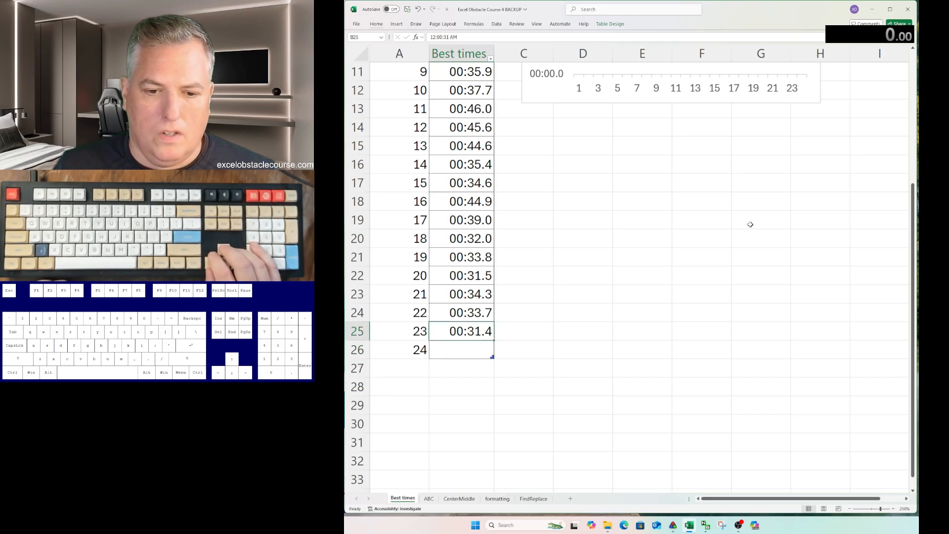
Compare the latest logged times and examine the Best times chart.
key("Up")
key("Up")
key("Up")
key("Down")
key("Down")
key("Down")
key("Down")
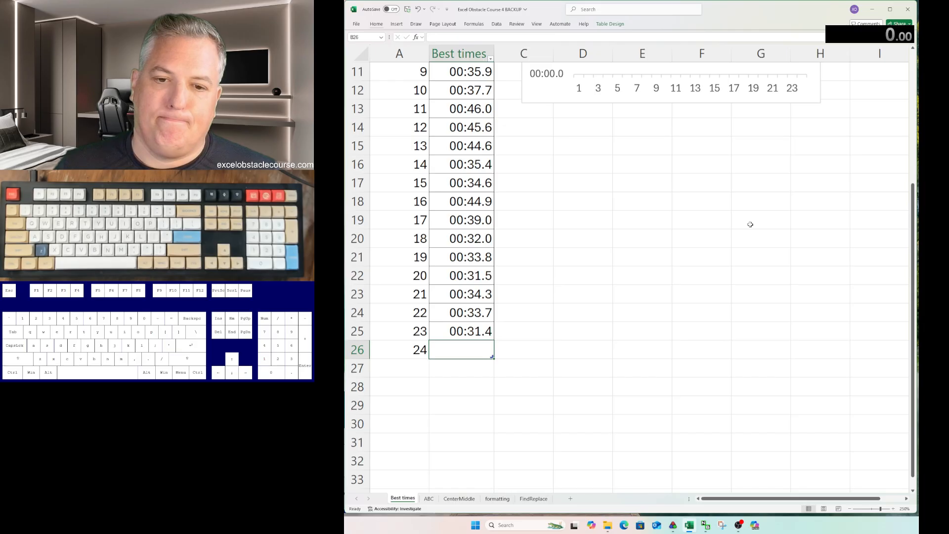
scroll(749, 224, "up", 3)
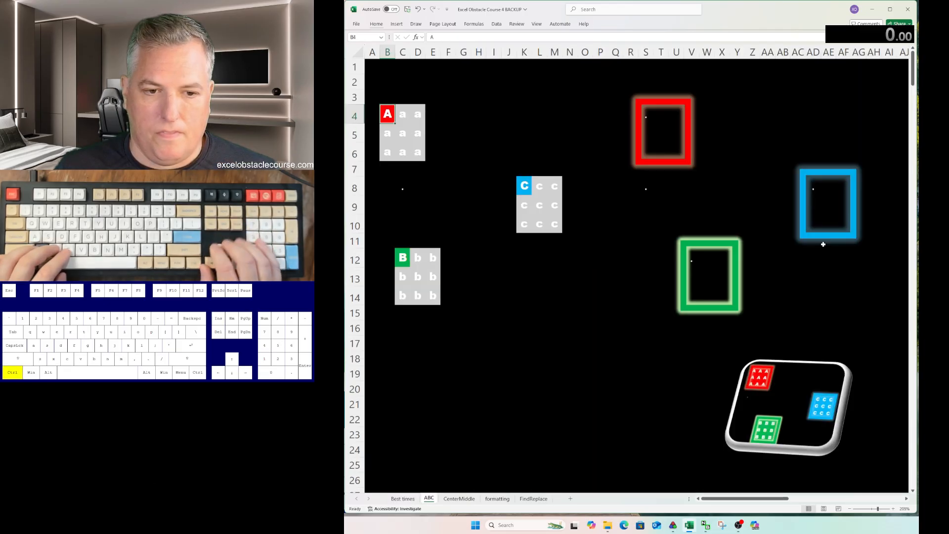
Clear the leftover replacement text from Find and Replace on the FindReplace sheet and return to the Best times sheet.
key("ctrl+Page_Down")
key("ctrl+Page_Down")
key("ctrl+Page_Down")
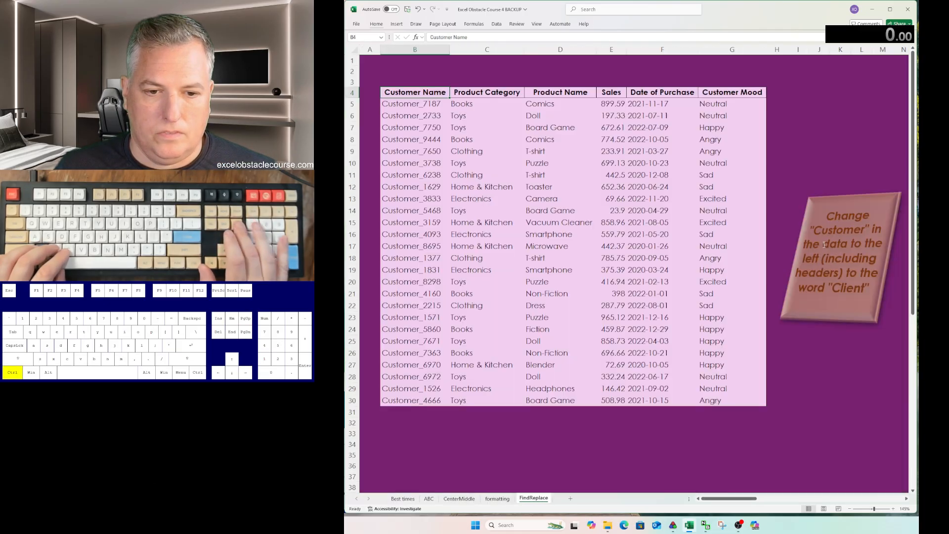
key("ctrl+h")
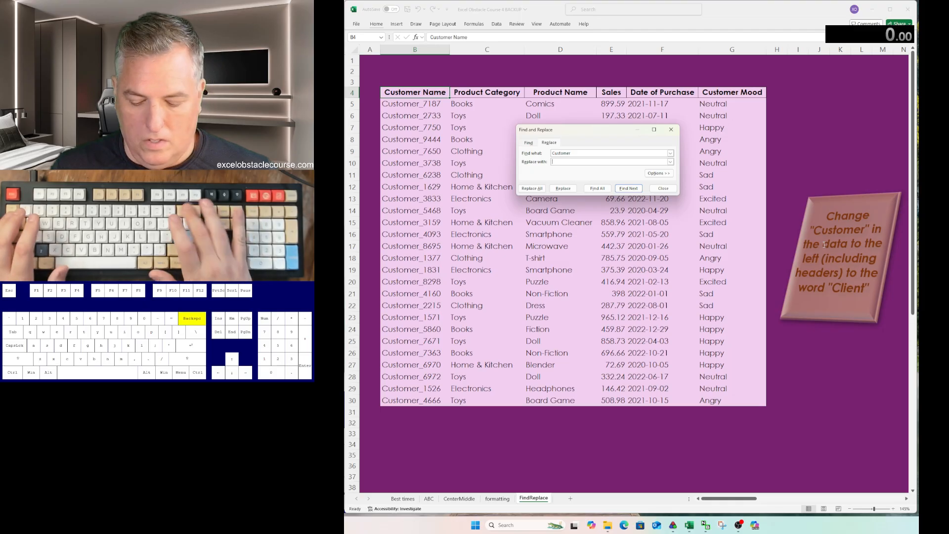
key("Escape")
key("ctrl+Page_Up")
key("ctrl+Page_Up")
key("ctrl+Page_Up")
key("ctrl+Page_Up")
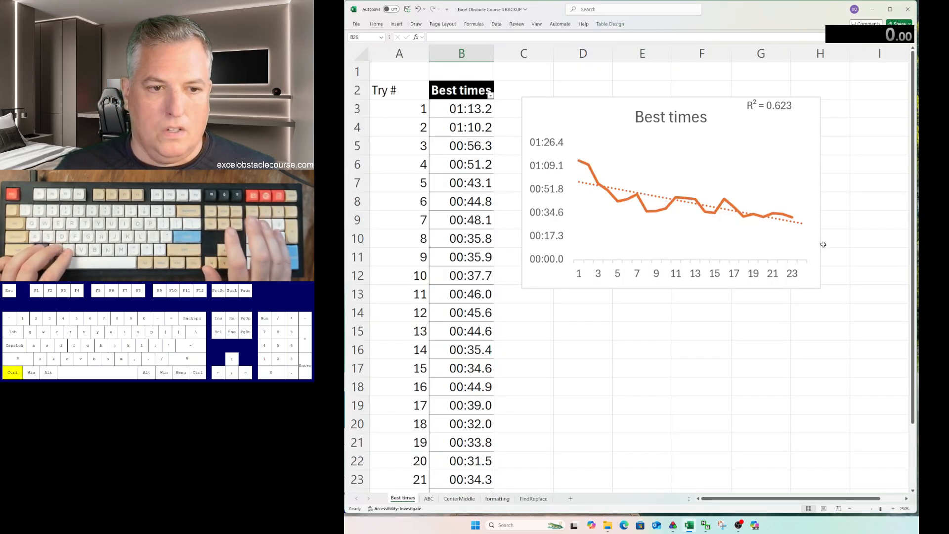
On the ABC sheet, fill B4:D6 with copies of the red A cell.
key("ctrl+Page_Down")
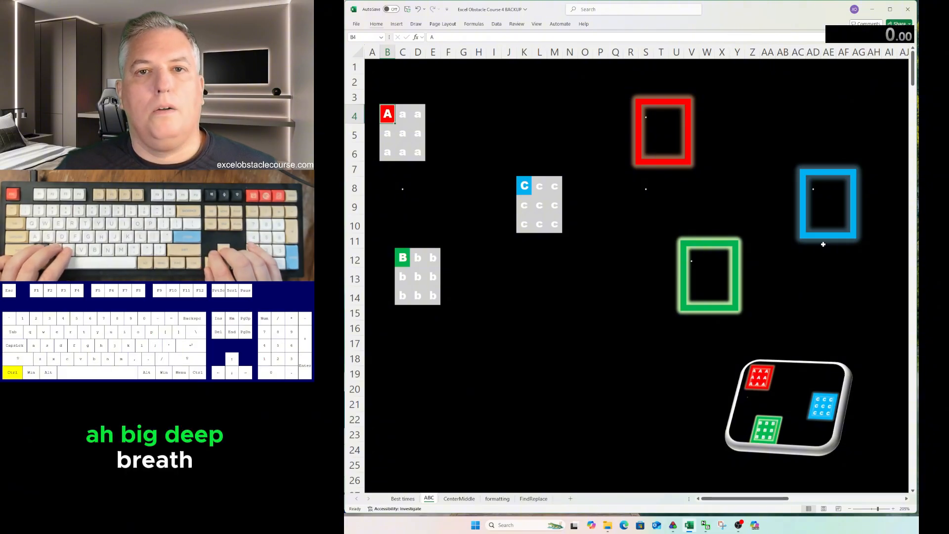
key("ctrl+c")
key("ctrl+a")
key("ctrl+v")
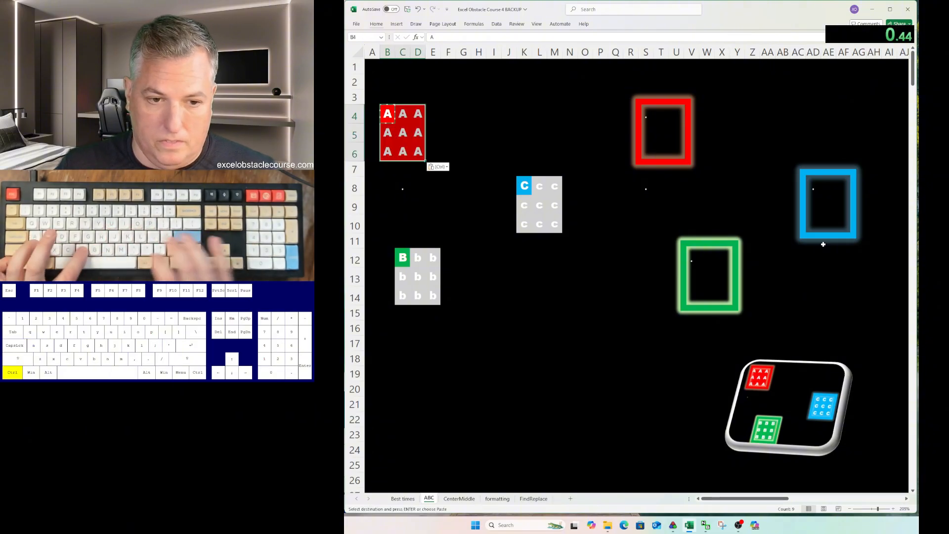
Paste the copied red A cells into the red frame's cells S4:U6.
key("ctrl+Right")
key("ctrl+Right")
key("ctrl+a")
key("ctrl+v")
Fill the gray block K8:M10 with copies of the blue C cell.
key("ctrl+Down")
key("ctrl+Down")
key("ctrl+Left")
key("ctrl+Left")
key("ctrl+c")
key("ctrl+a")
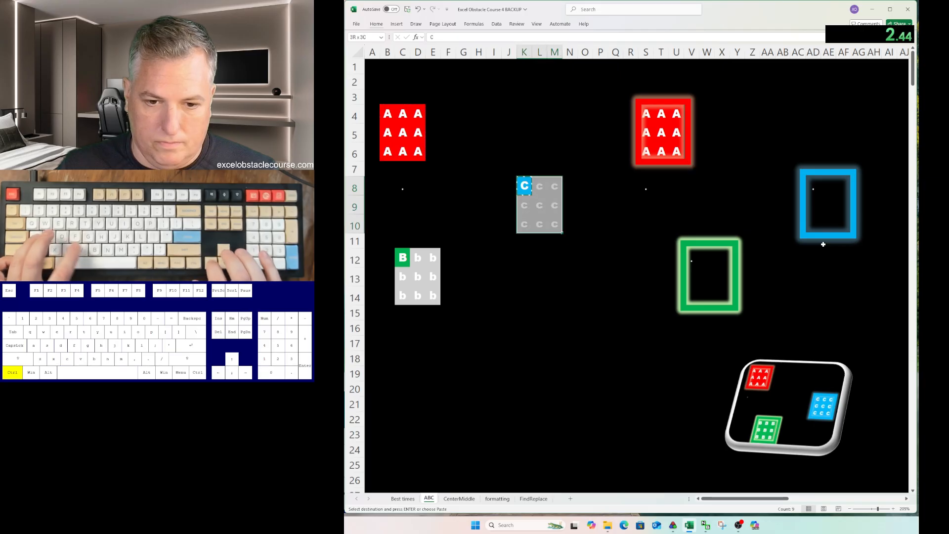
Copy the blue C block into the cells inside the blue frame.
key("ctrl+c")
key("ctrl+Right")
key("ctrl+Right")
key("ctrl+Right")
key("ctrl+a")
key("ctrl+v")
Fill the gray block C12:E14 with copies of the green B cell.
key("ctrl+Left")
key("ctrl+Left")
key("ctrl+Left")
key("ctrl+Left")
key("ctrl+Down")
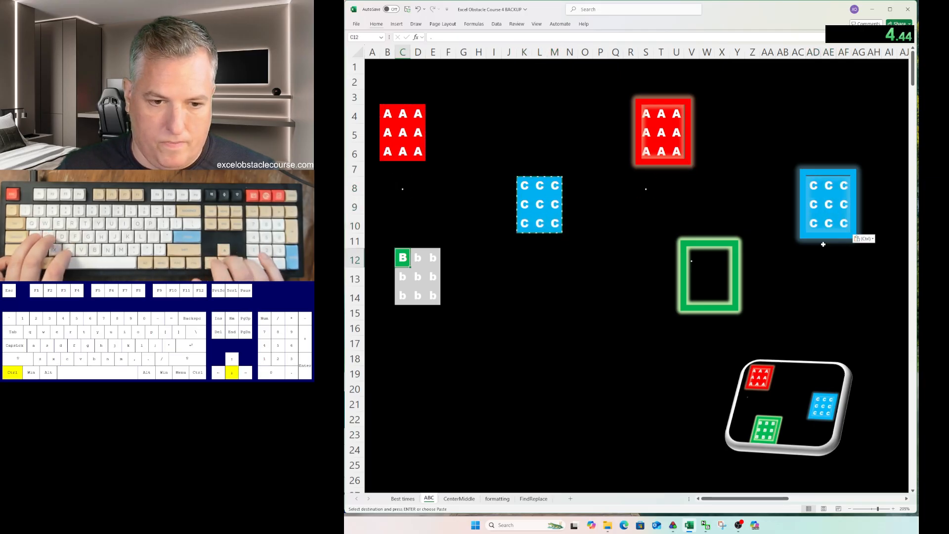
key("ctrl+c")
key("ctrl+a")
key("ctrl+v")
Copy the green B block into the green frame's cells V12:X14.
key("ctrl+c")
key("ctrl+Right")
key("ctrl+Right")
key("ctrl+a")
key("ctrl+v")
On the CenterMiddle sheet, align the yellow block's sun icon to the middle vertically and center horizontally.
key("ctrl+Page_Down")
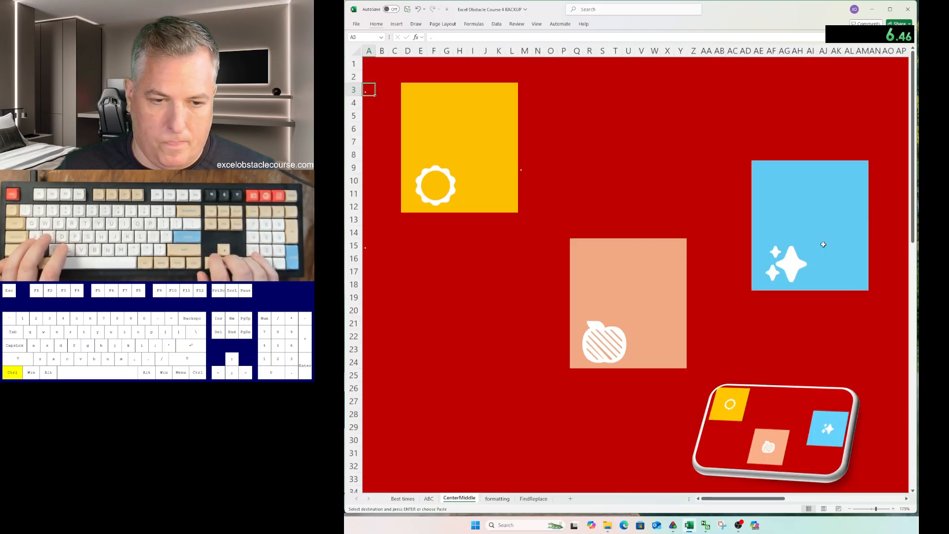
key("ctrl+Right")
key("ctrl+a")
key("a")
key("m")
key("alt+h")
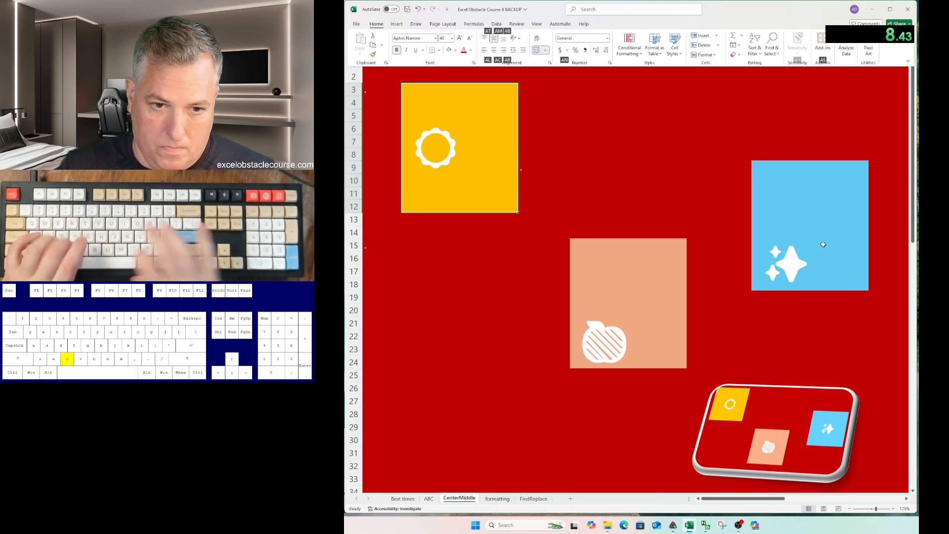
key("a")
key("c")
Align the blue block's sparkle icon to the middle vertically and center horizontally.
key("ctrl+Right")
key("ctrl+Right")
key("ctrl+Down")
key("ctrl+a")
key("a")
key("m")
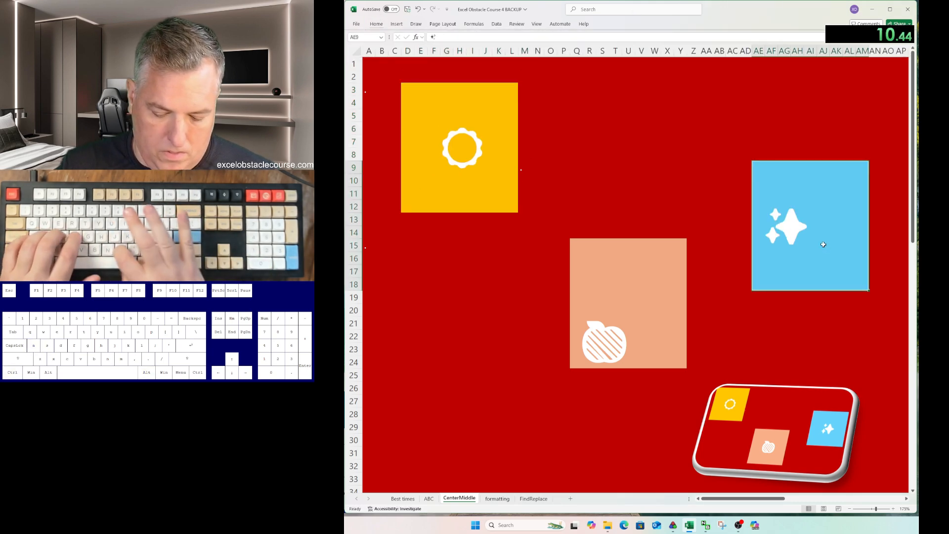
key("alt+h")
key("a")
key("c")
Align the orange block's apple icon to the middle vertically and center horizontally.
key("ctrl+Left")
key("ctrl+Right")
key("ctrl+a")
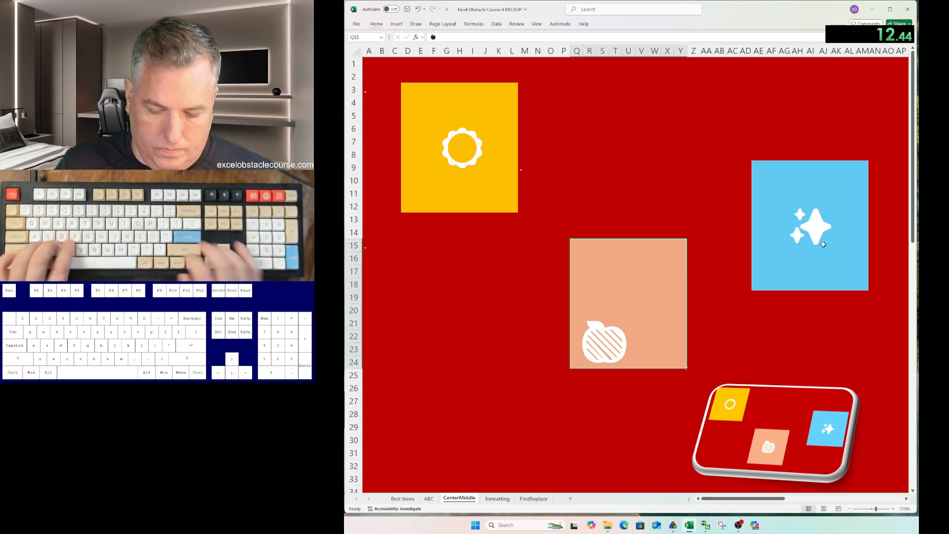
key("h")
key("a")
key("m")
key("alt+h")
key("a")
key("c")
On the formatting sheet, apply the Heading 1 cell style to B8:B25.
key("ctrl+Page_Down")
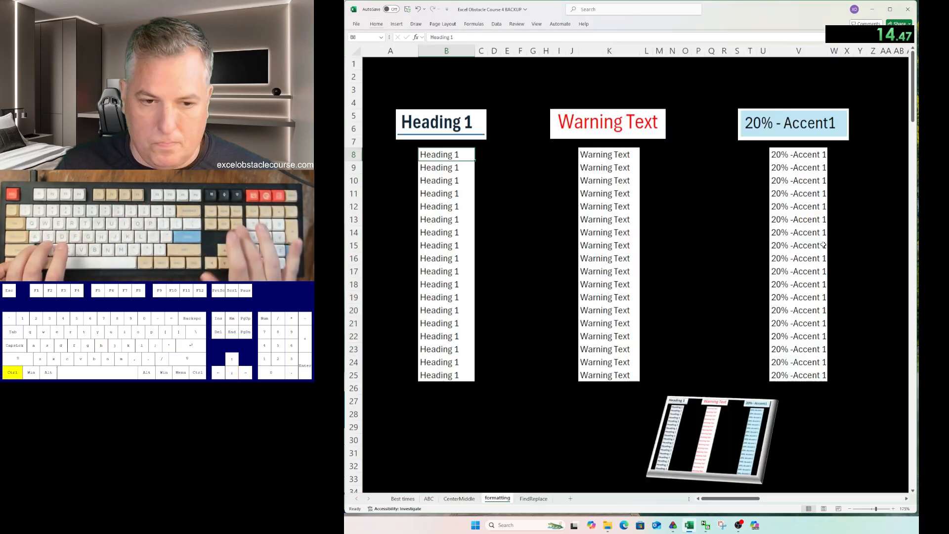
key("ctrl+shift+Down")
key("alt+h")
key("j")
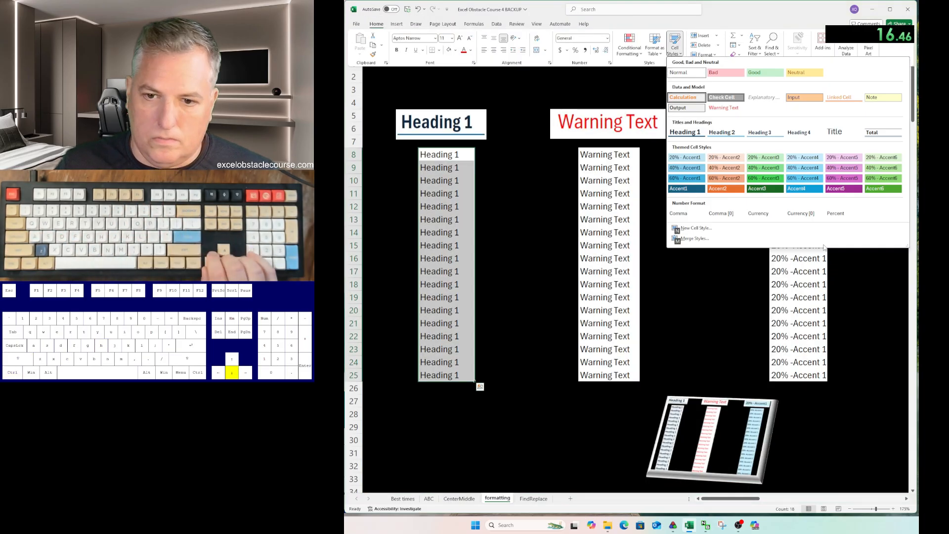
key("Down")
key("Down")
key("Return")
Apply the Warning Text cell style to K8:K25.
key("ctrl+Right")
key("ctrl+shift+Down")
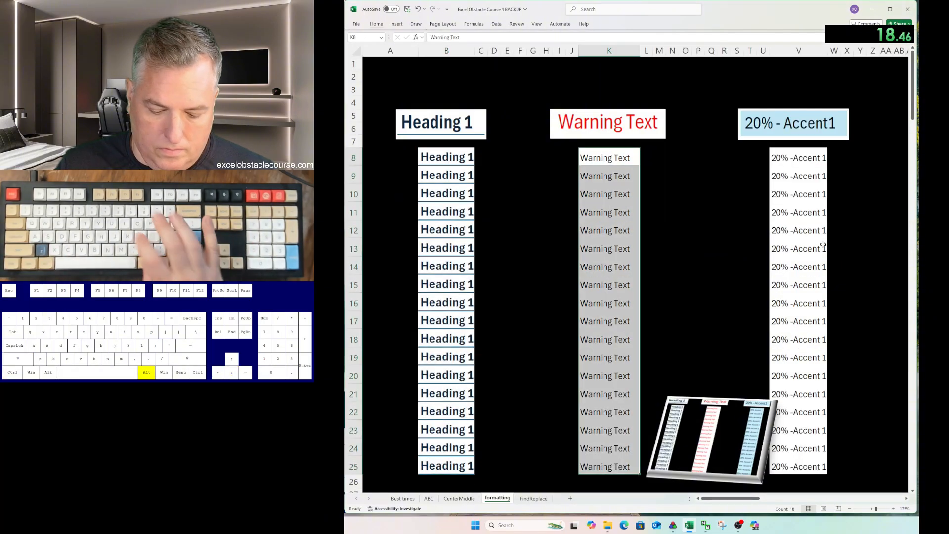
key("alt+h")
key("j")
key("Down")
key("Down")
key("Right")
key("Return")
Apply the 20% - Accent1 cell style to V8:V25.
key("ctrl+Right")
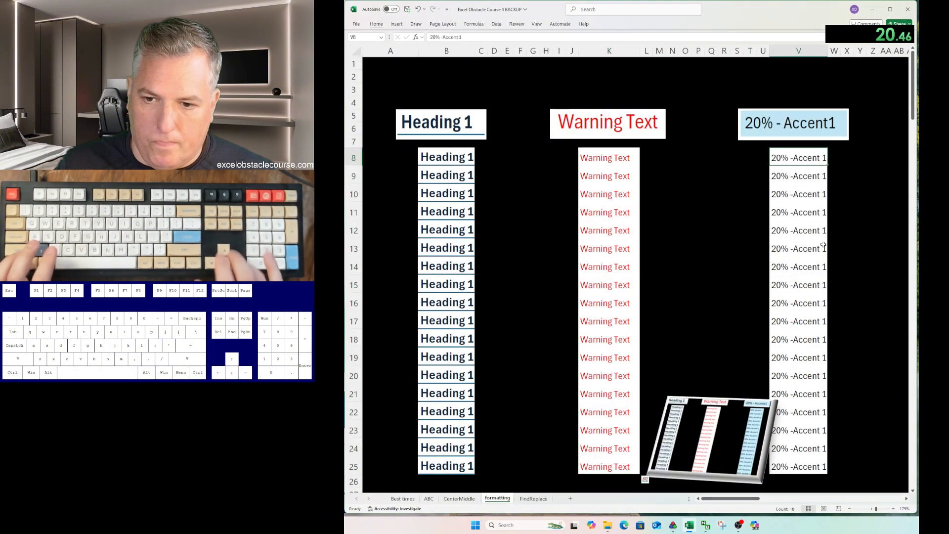
key("ctrl+shift+Down")
key("alt+h")
key("j")
key("Down")
key("Down")
key("Down")
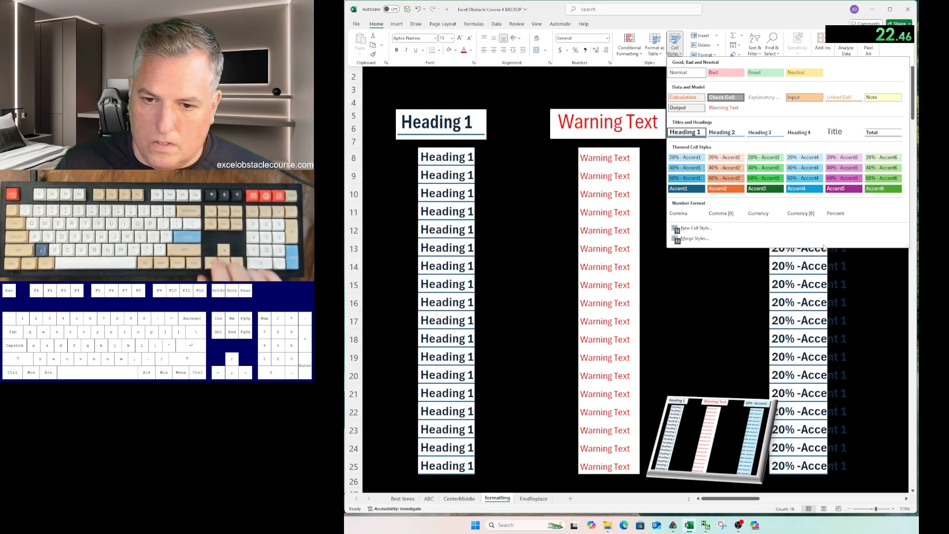
key("Return")
On the FindReplace sheet, replace every "Customer" with "Client" and close Find and Replace.
key("ctrl+Page_Down")
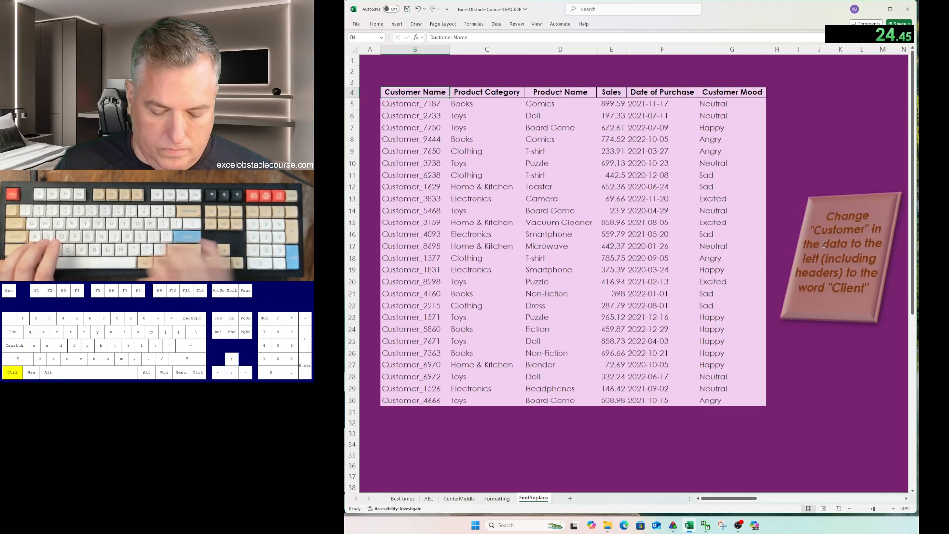
key("ctrl+h")
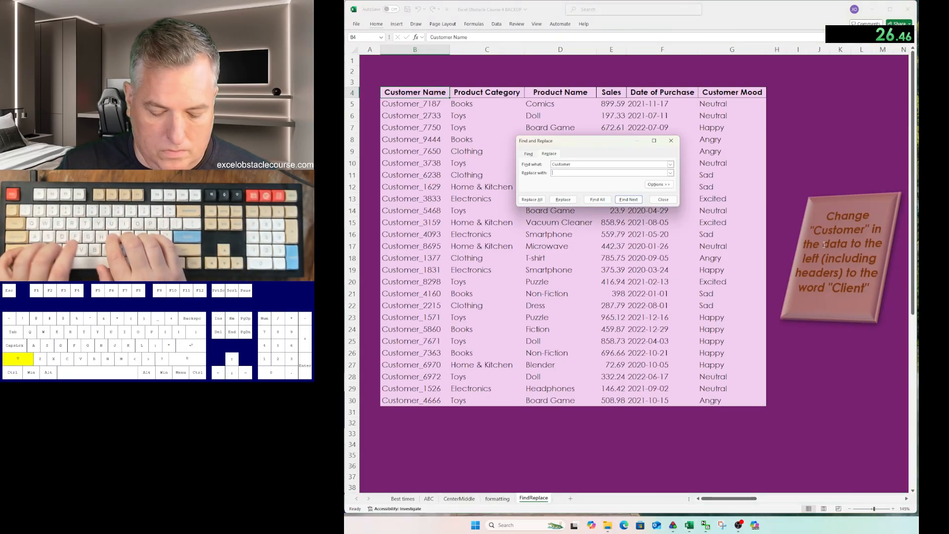
type("Client")
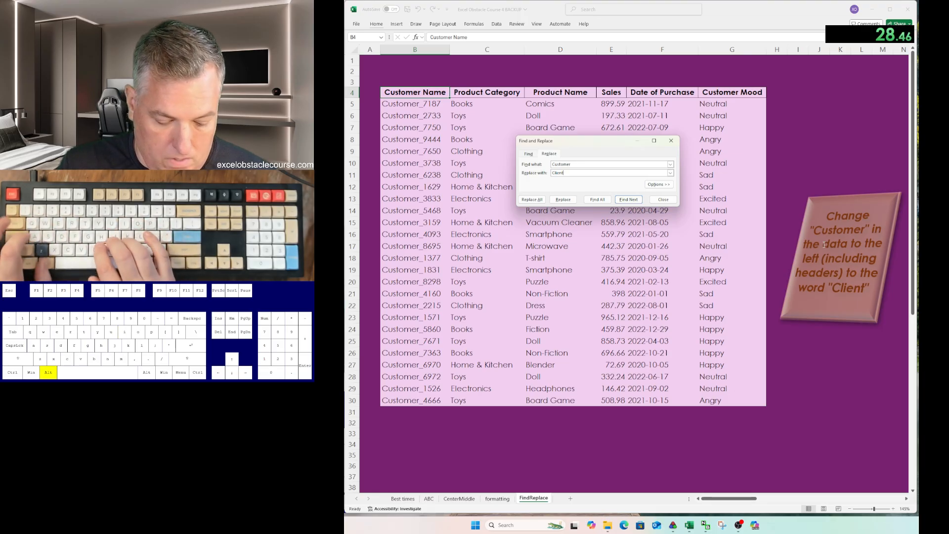
key("alt+a")
key("Return")
key("Escape")
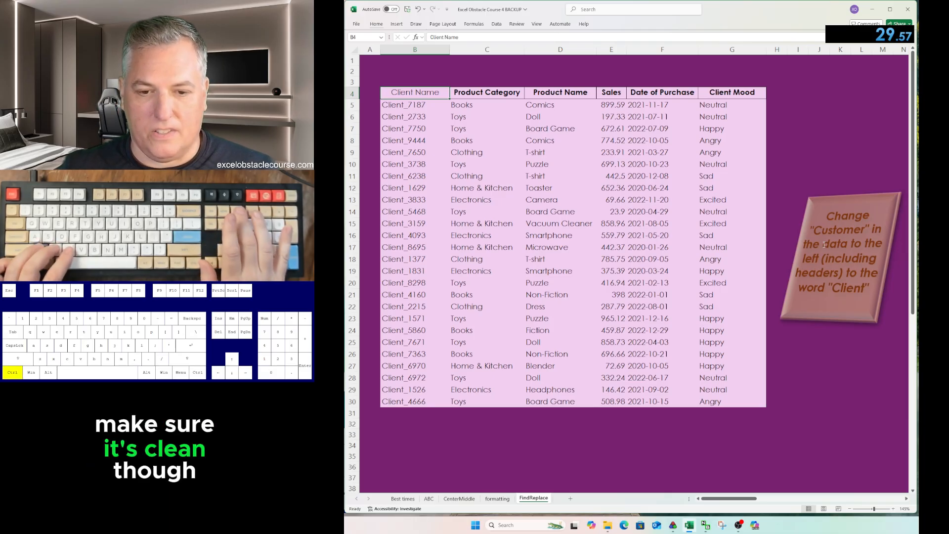
Check the completed sheets back to Best times and log 0:29.6 for try 24 in B26.
key("ctrl+Page_Up")
key("ctrl+Page_Up")
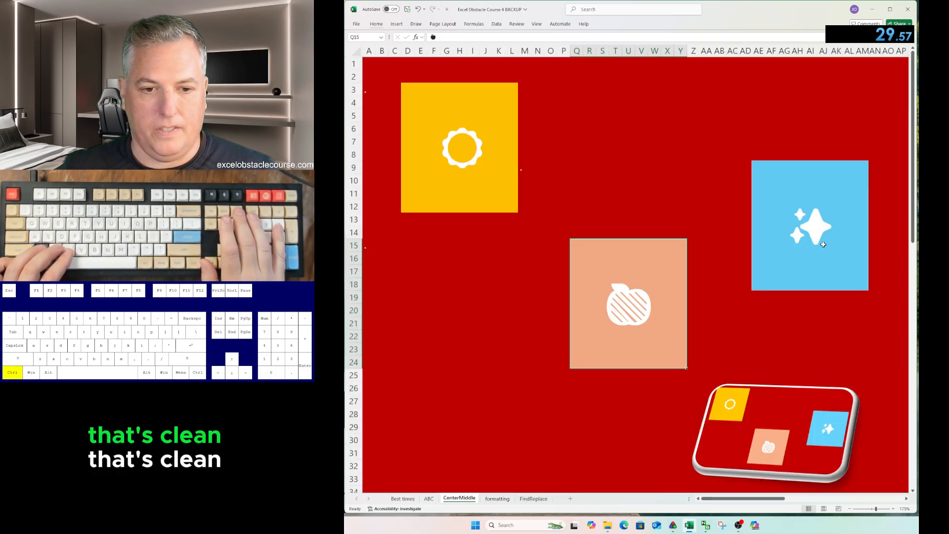
key("ctrl+Page_Up")
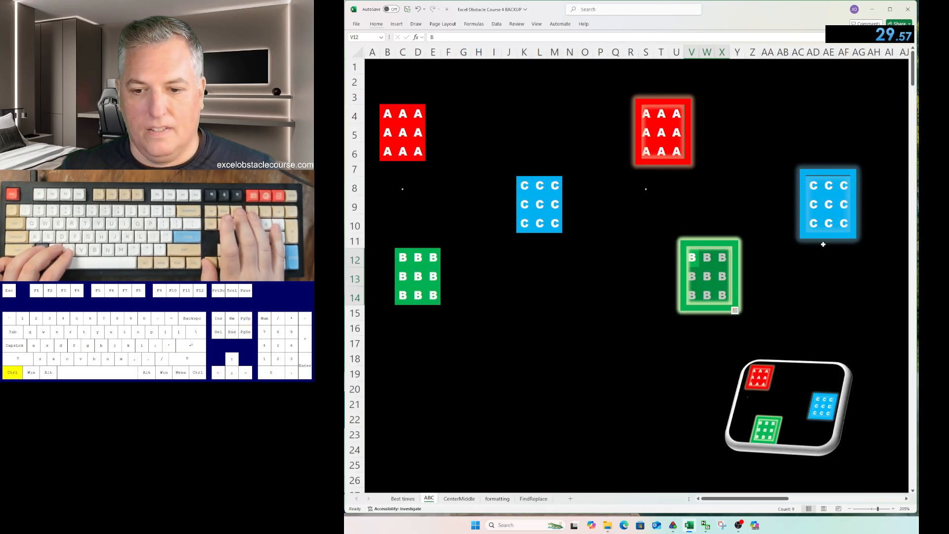
key("ctrl+Page_Up")
key("ctrl+BackSpace")
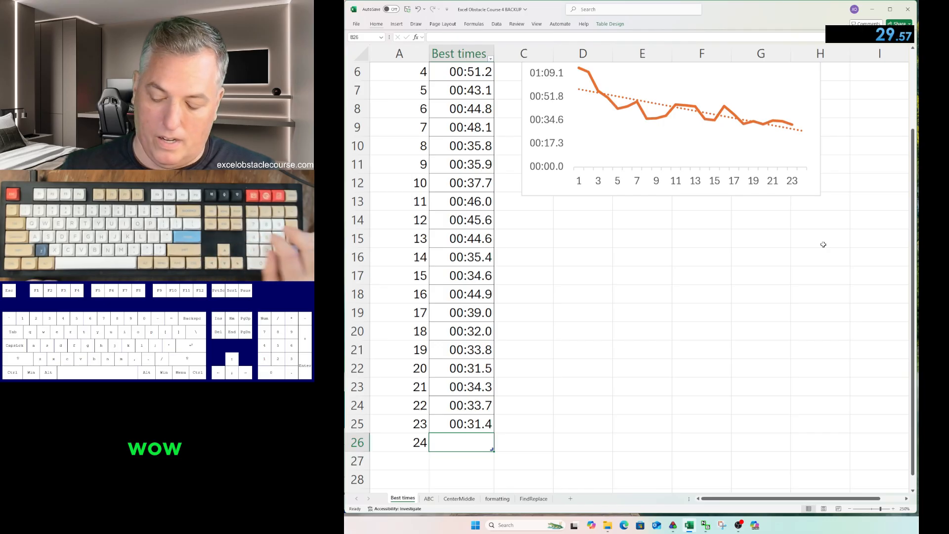
type("0:2")
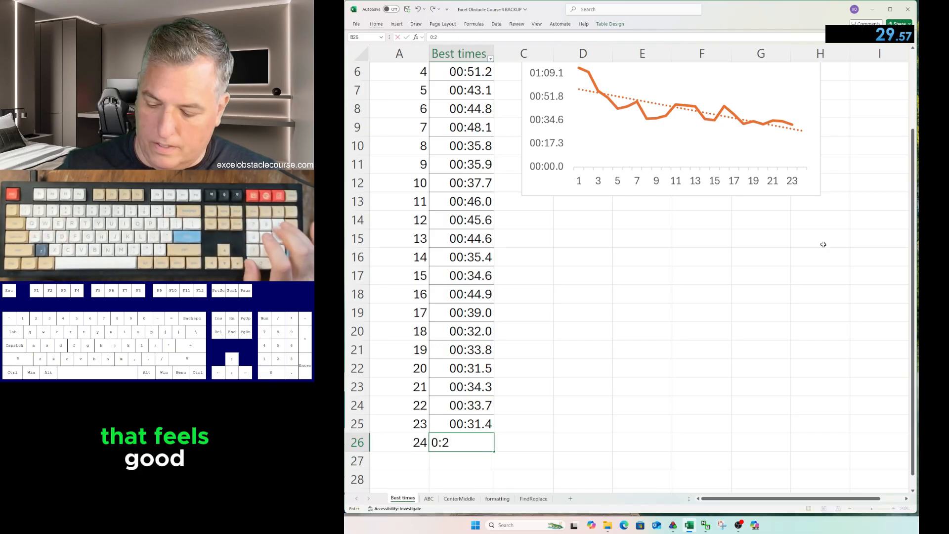
type("9.6")
key("Return")
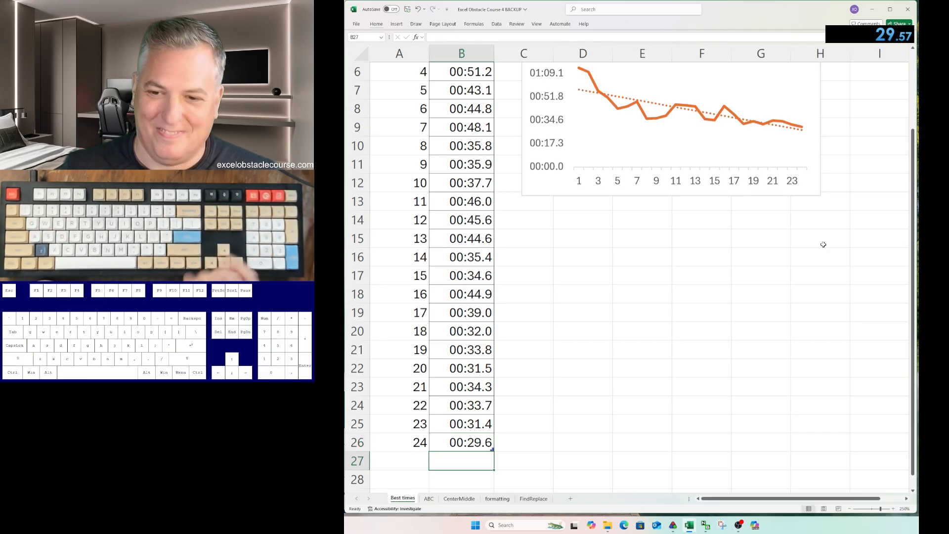
Enter "WORLD RECORD!!!!" in C26 beside the try 24 time and undo the table's automatic expansion.
key("Up")
key("Right")
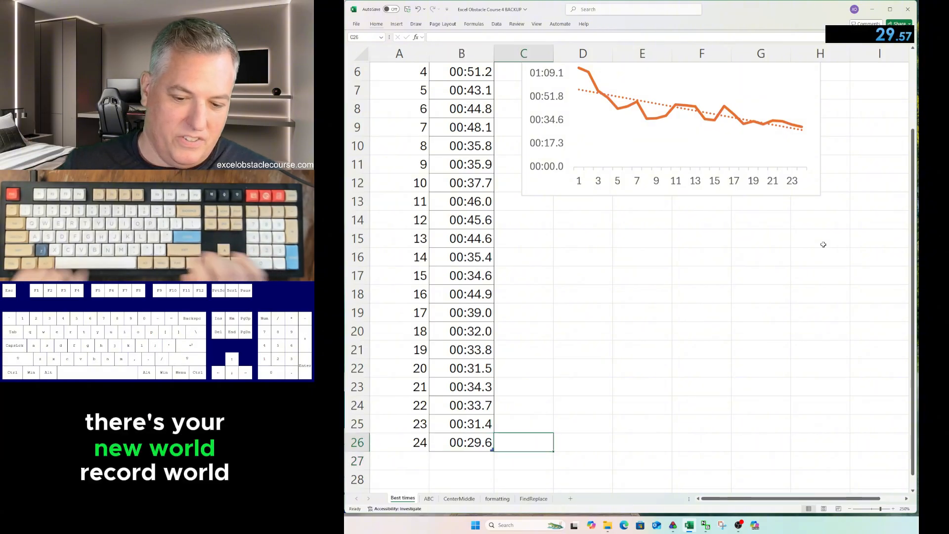
type("WORLD R")
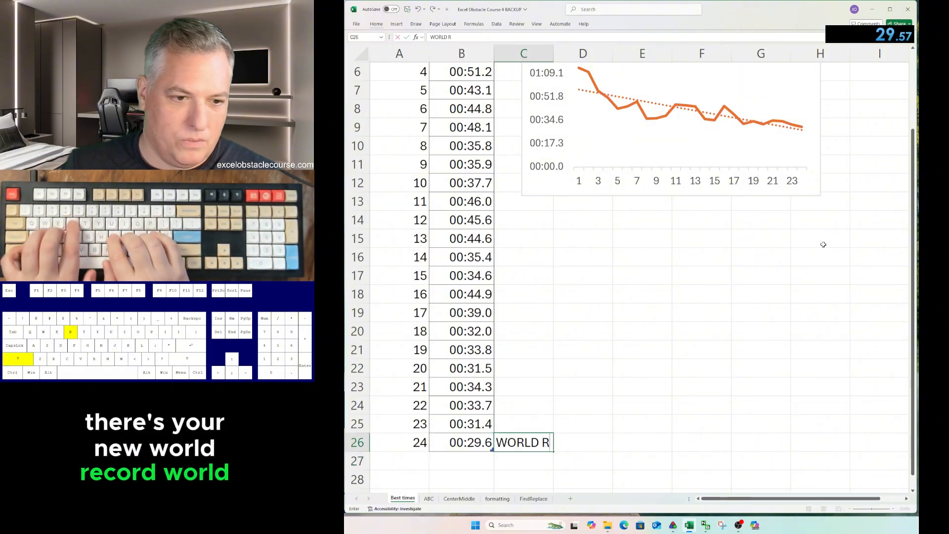
type("ECORD!!!")
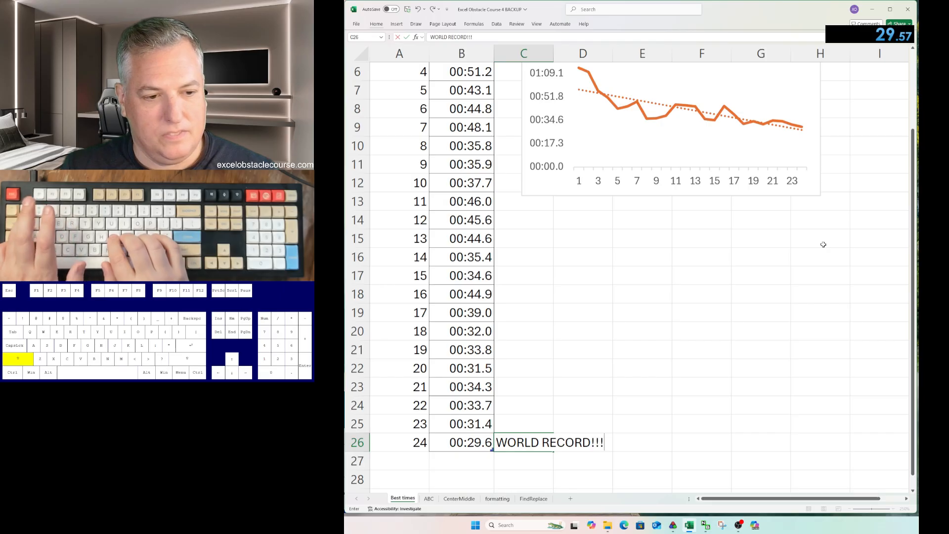
type("!")
key("Return")
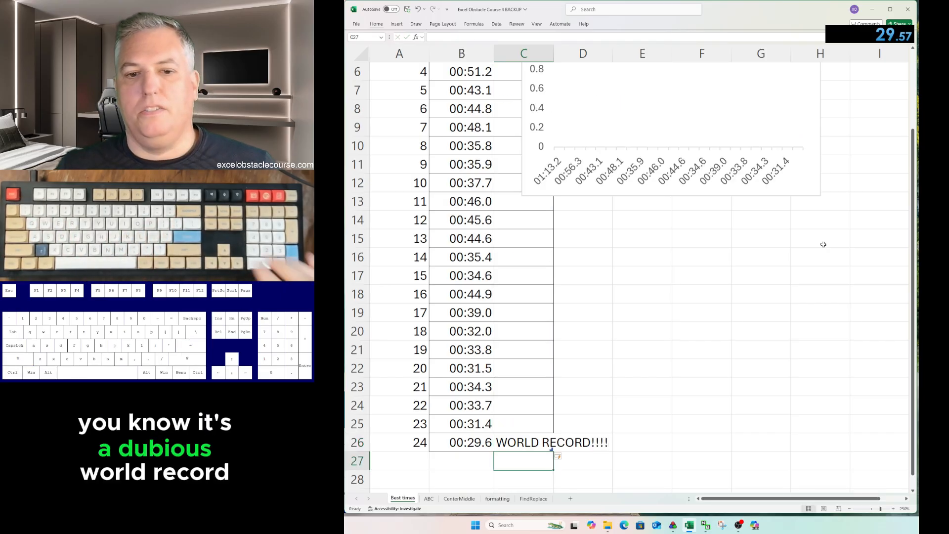
key("Up")
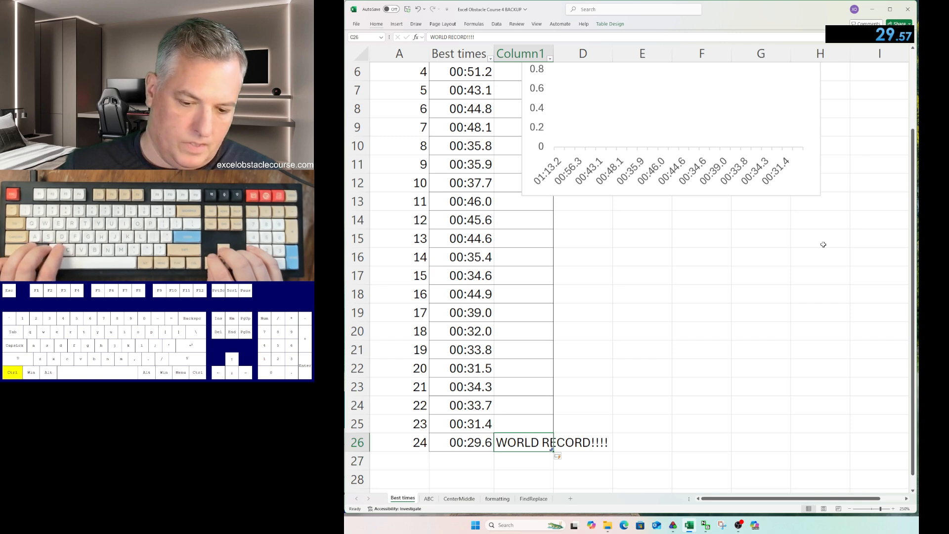
key("ctrl+z")
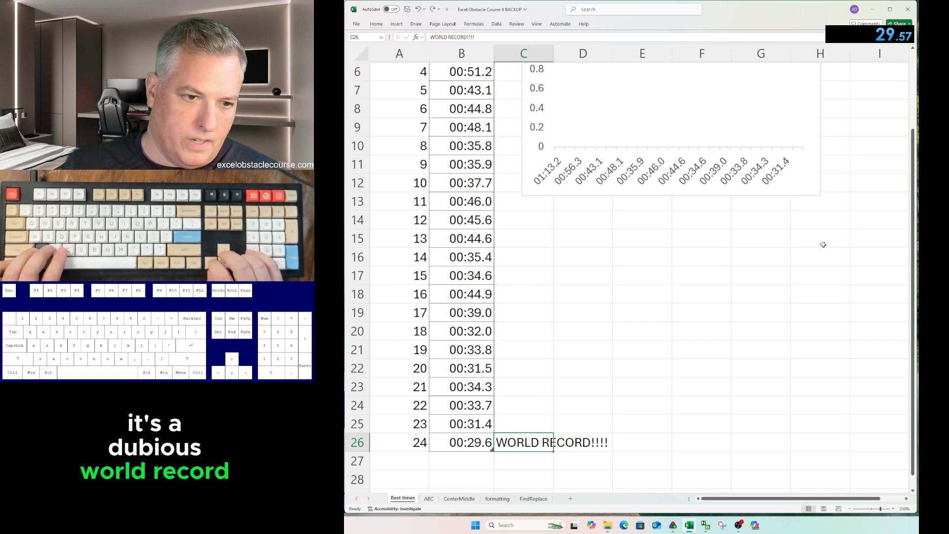
Examine the chart and the Best times list from its header down to the latest entry.
key("Left")
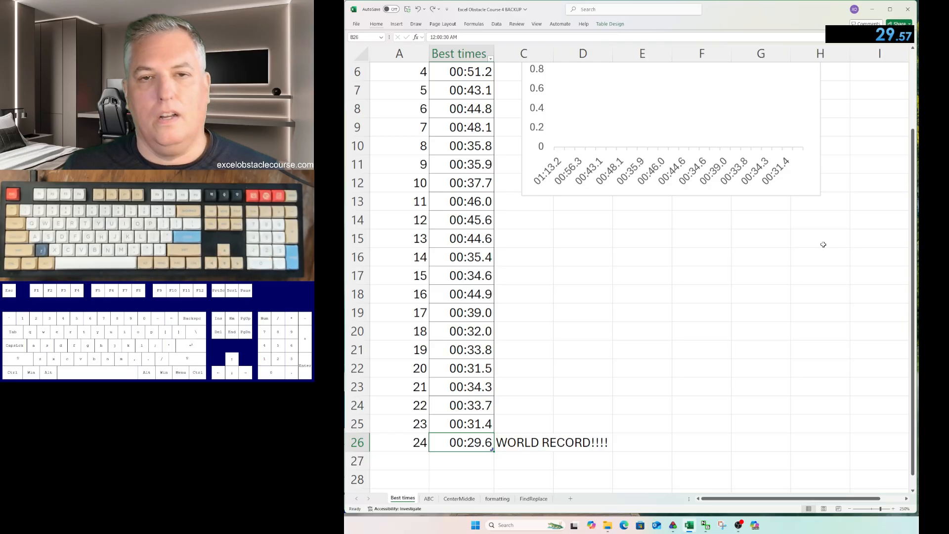
key("ctrl+Up")
key("ctrl+Home")
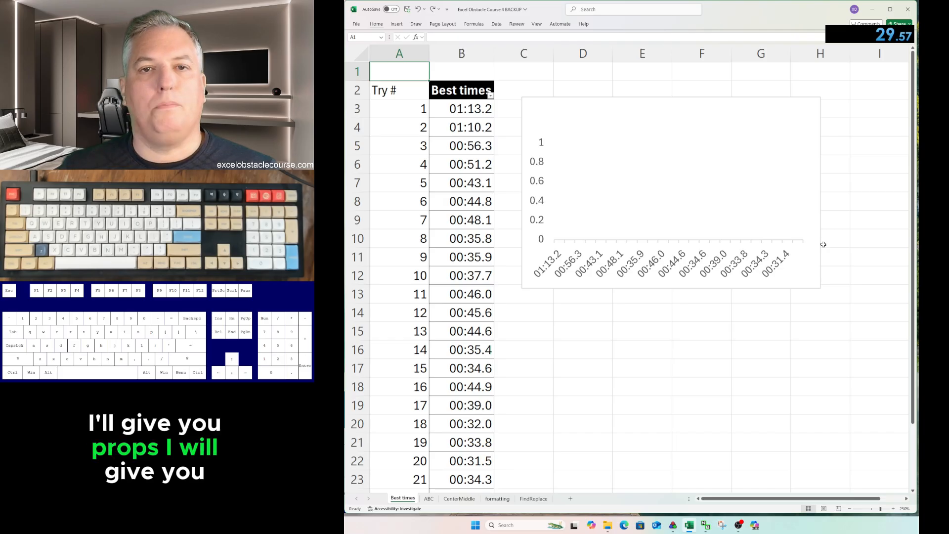
key("Right")
key("Down")
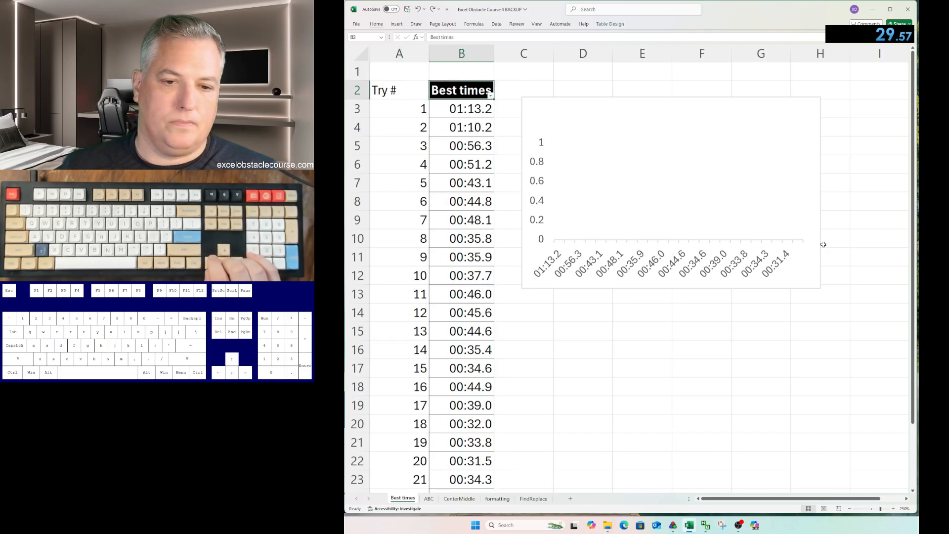
key("ctrl+Down")
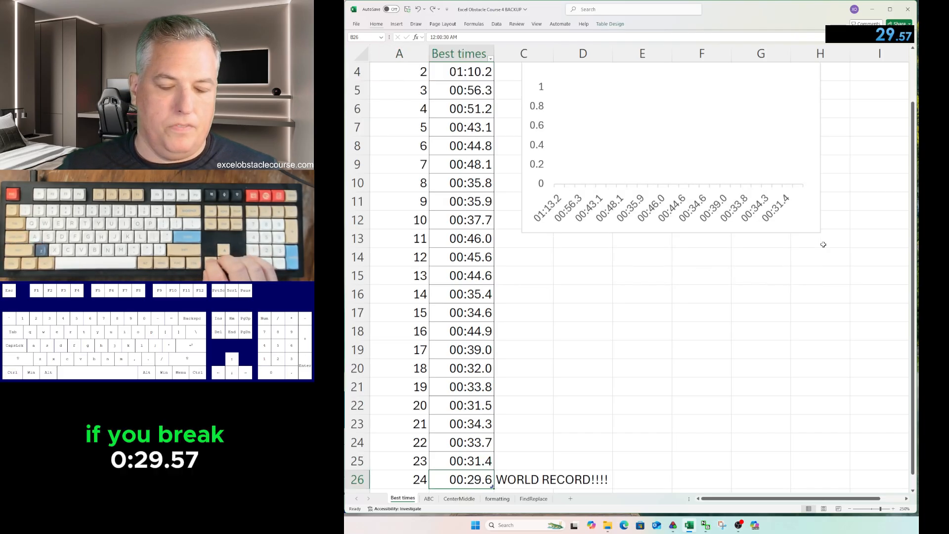